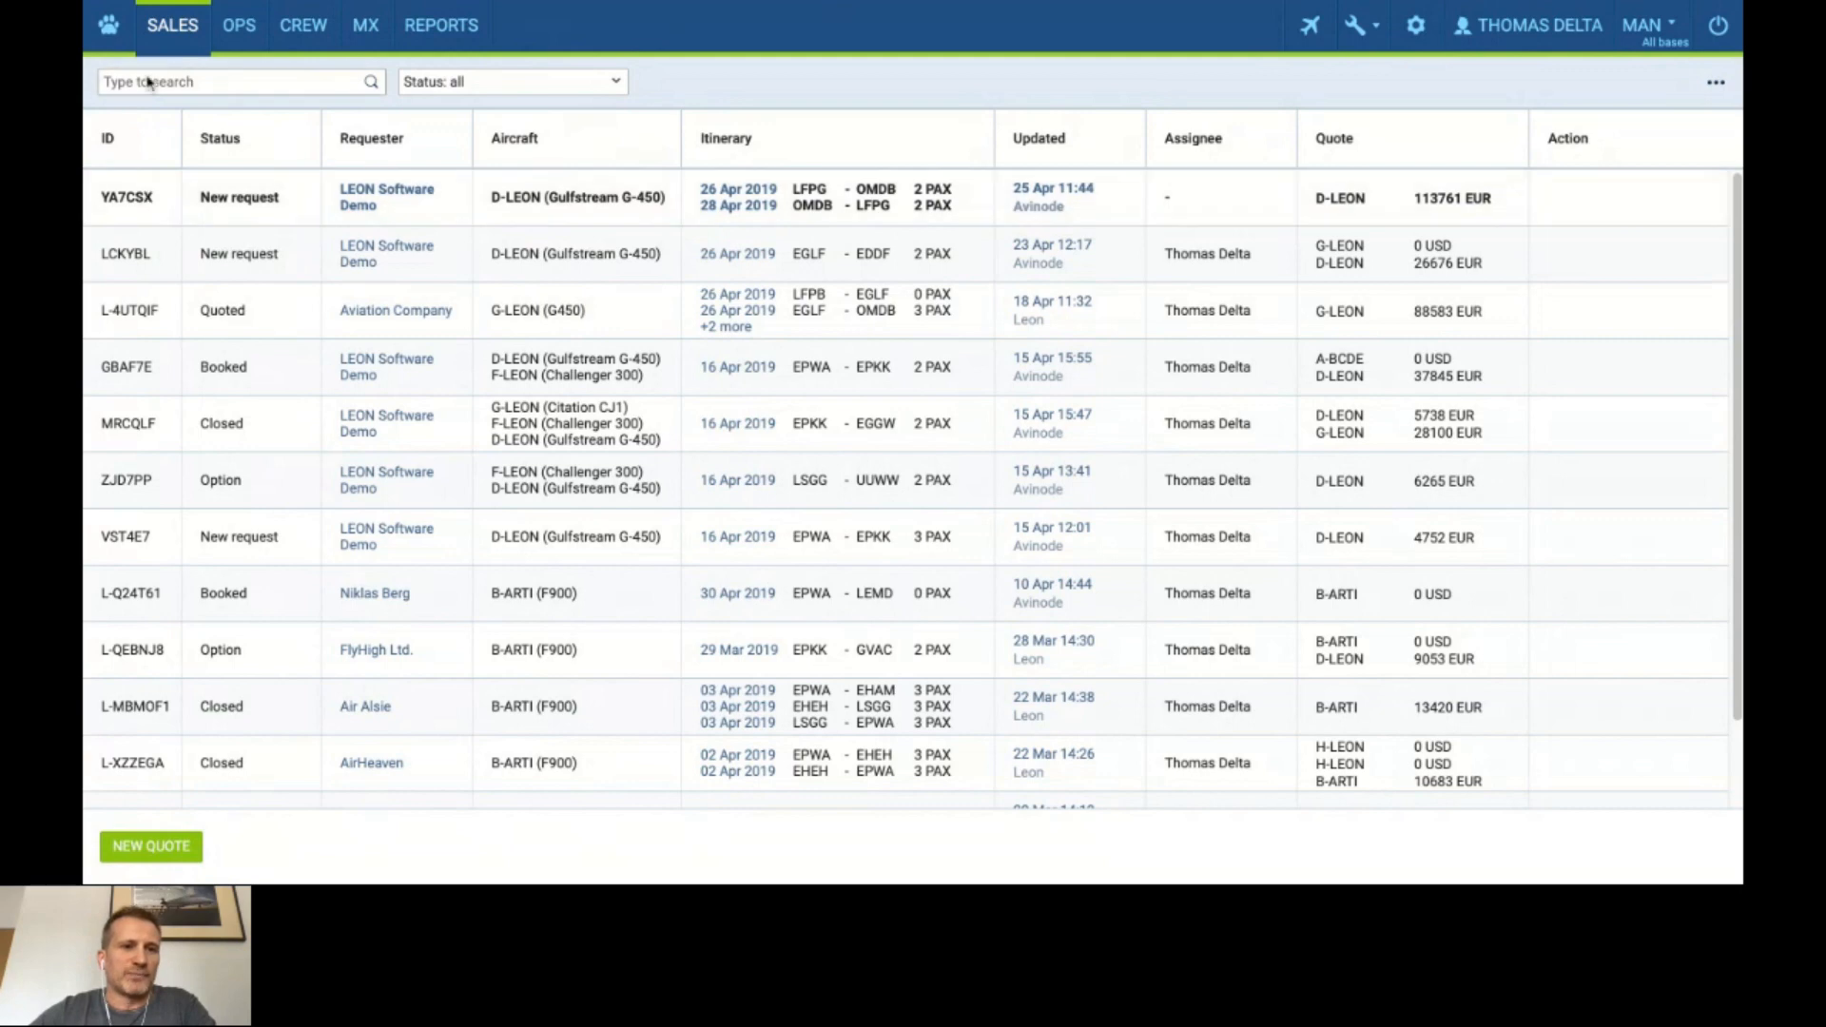
{"action": "left_click", "coordinate": [172, 40]}
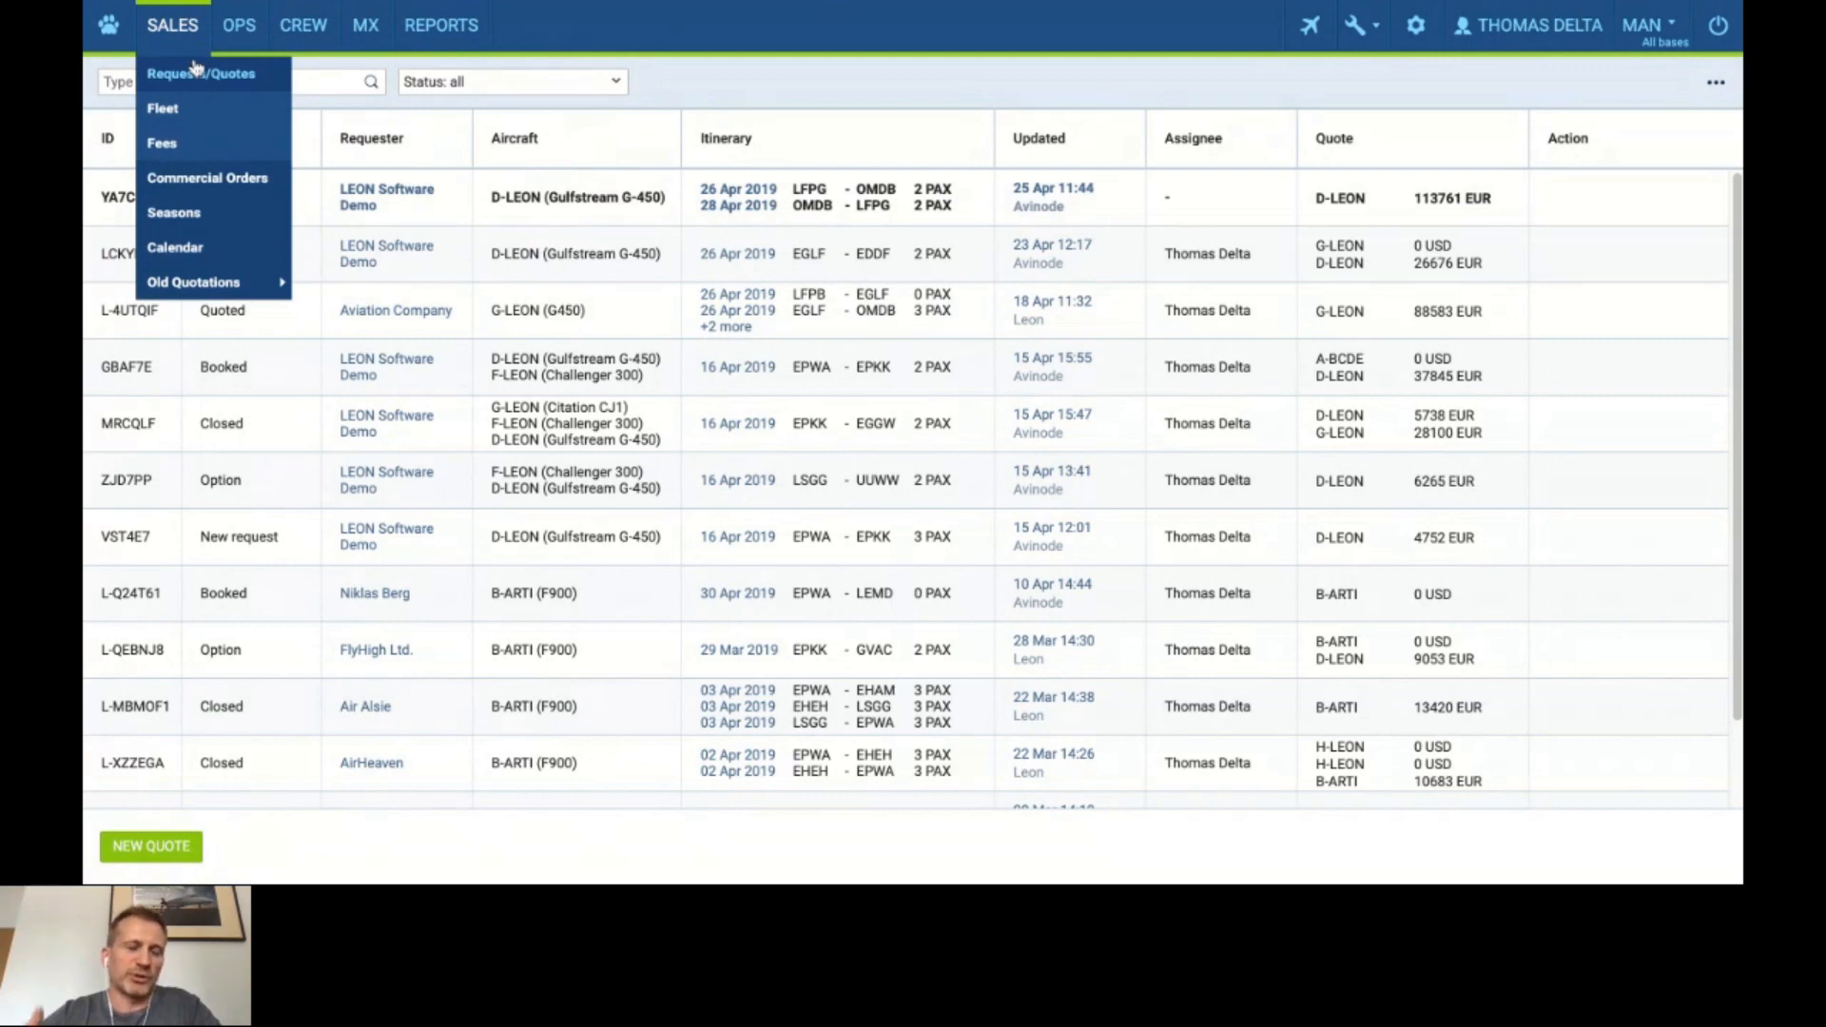
{"action": "left_click", "coordinate": [258, 26]}
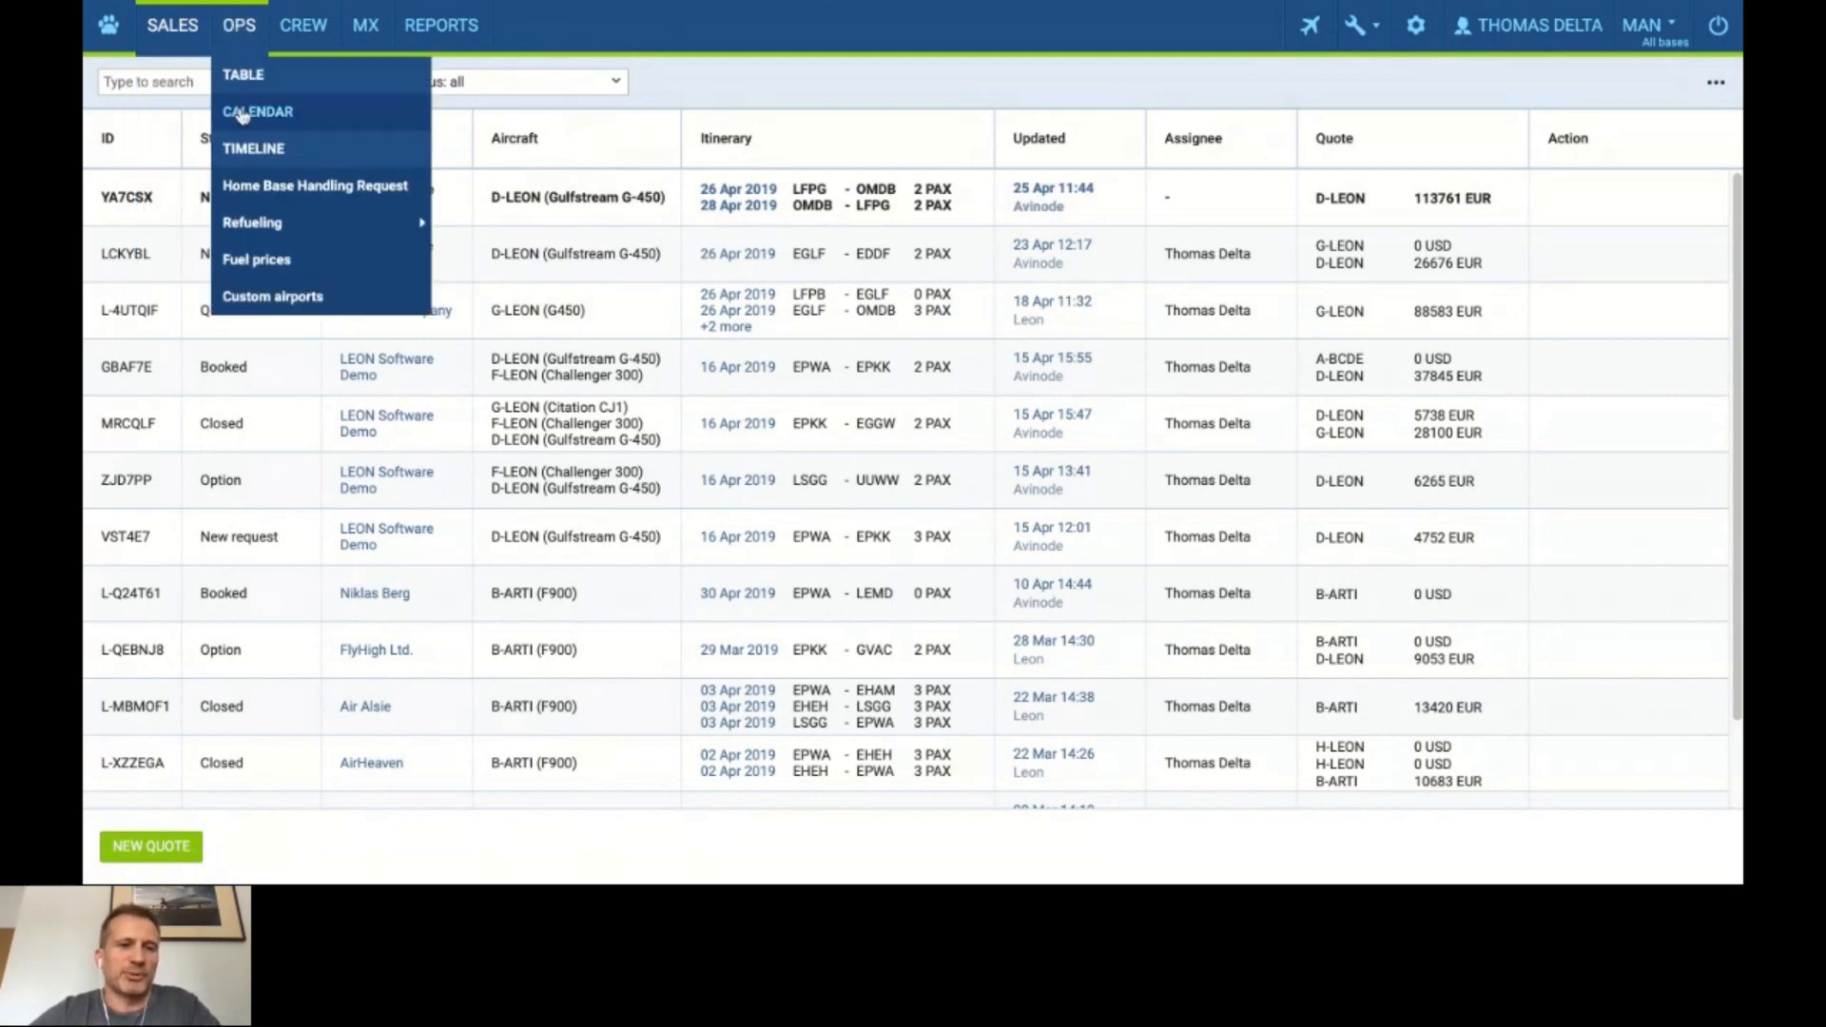
{"action": "mouse_move", "coordinate": [407, 19]}
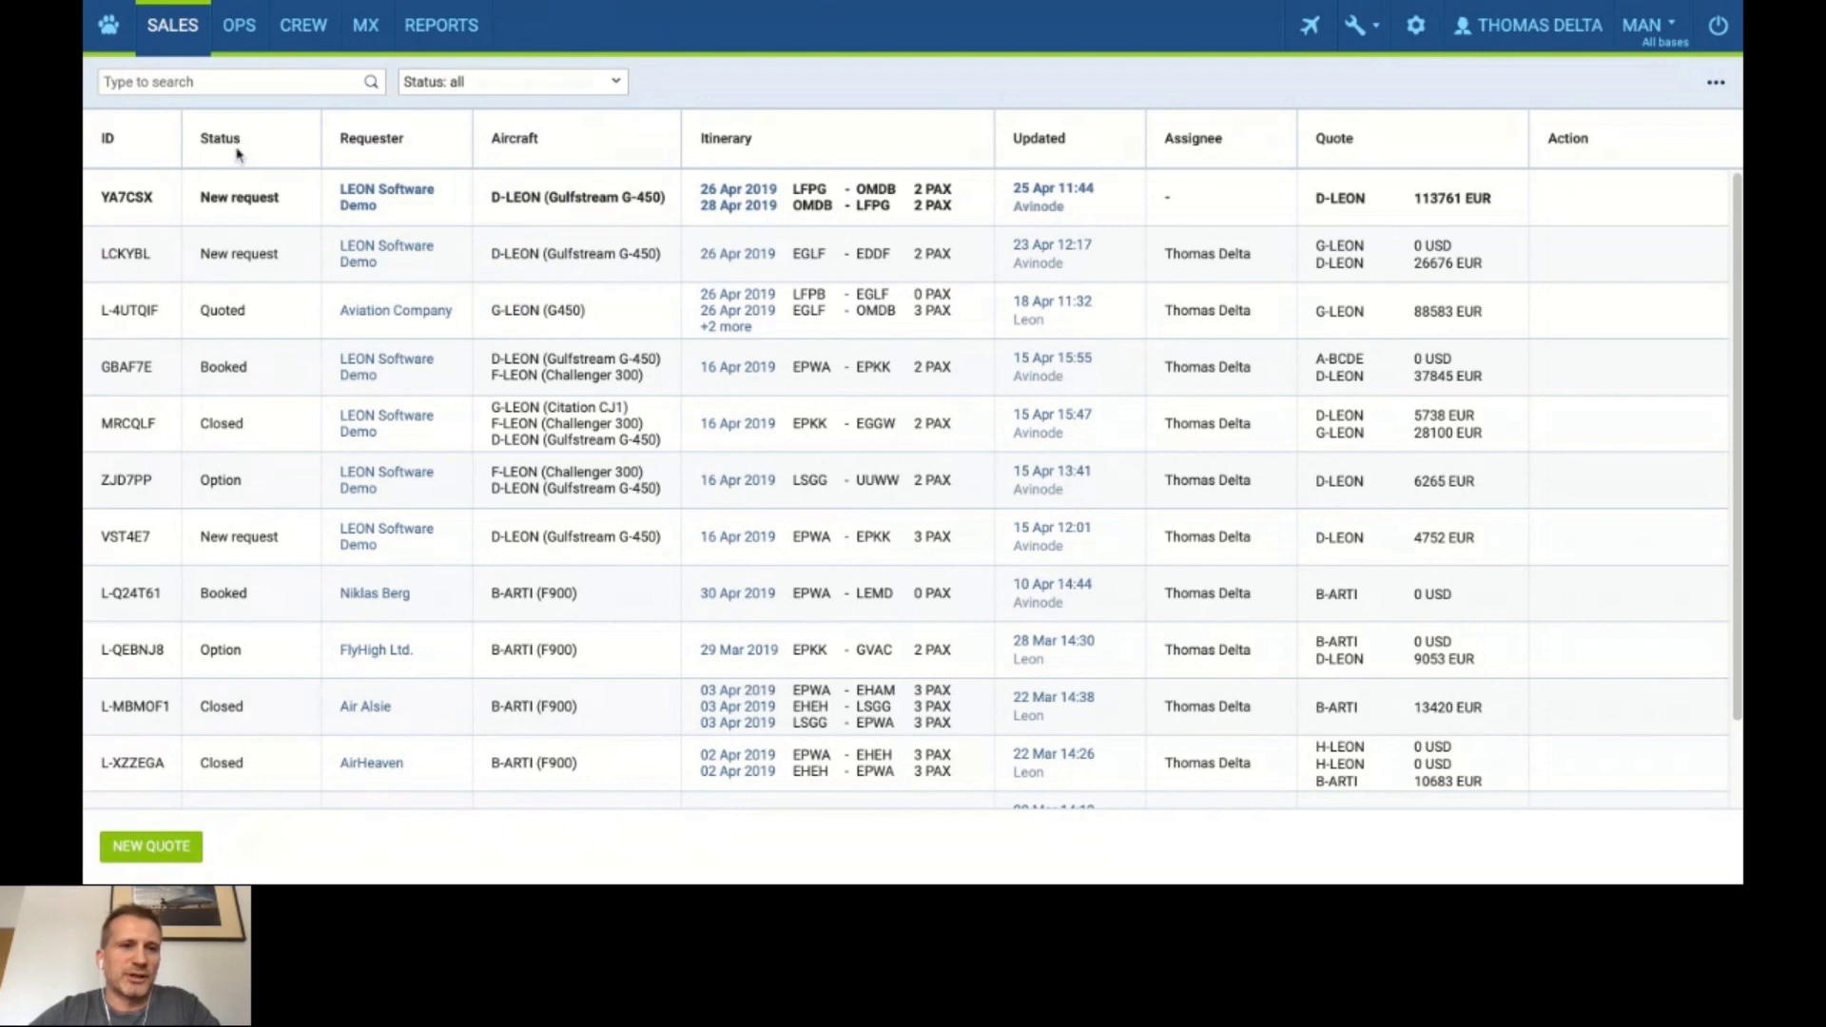
{"action": "mouse_move", "coordinate": [185, 45]}
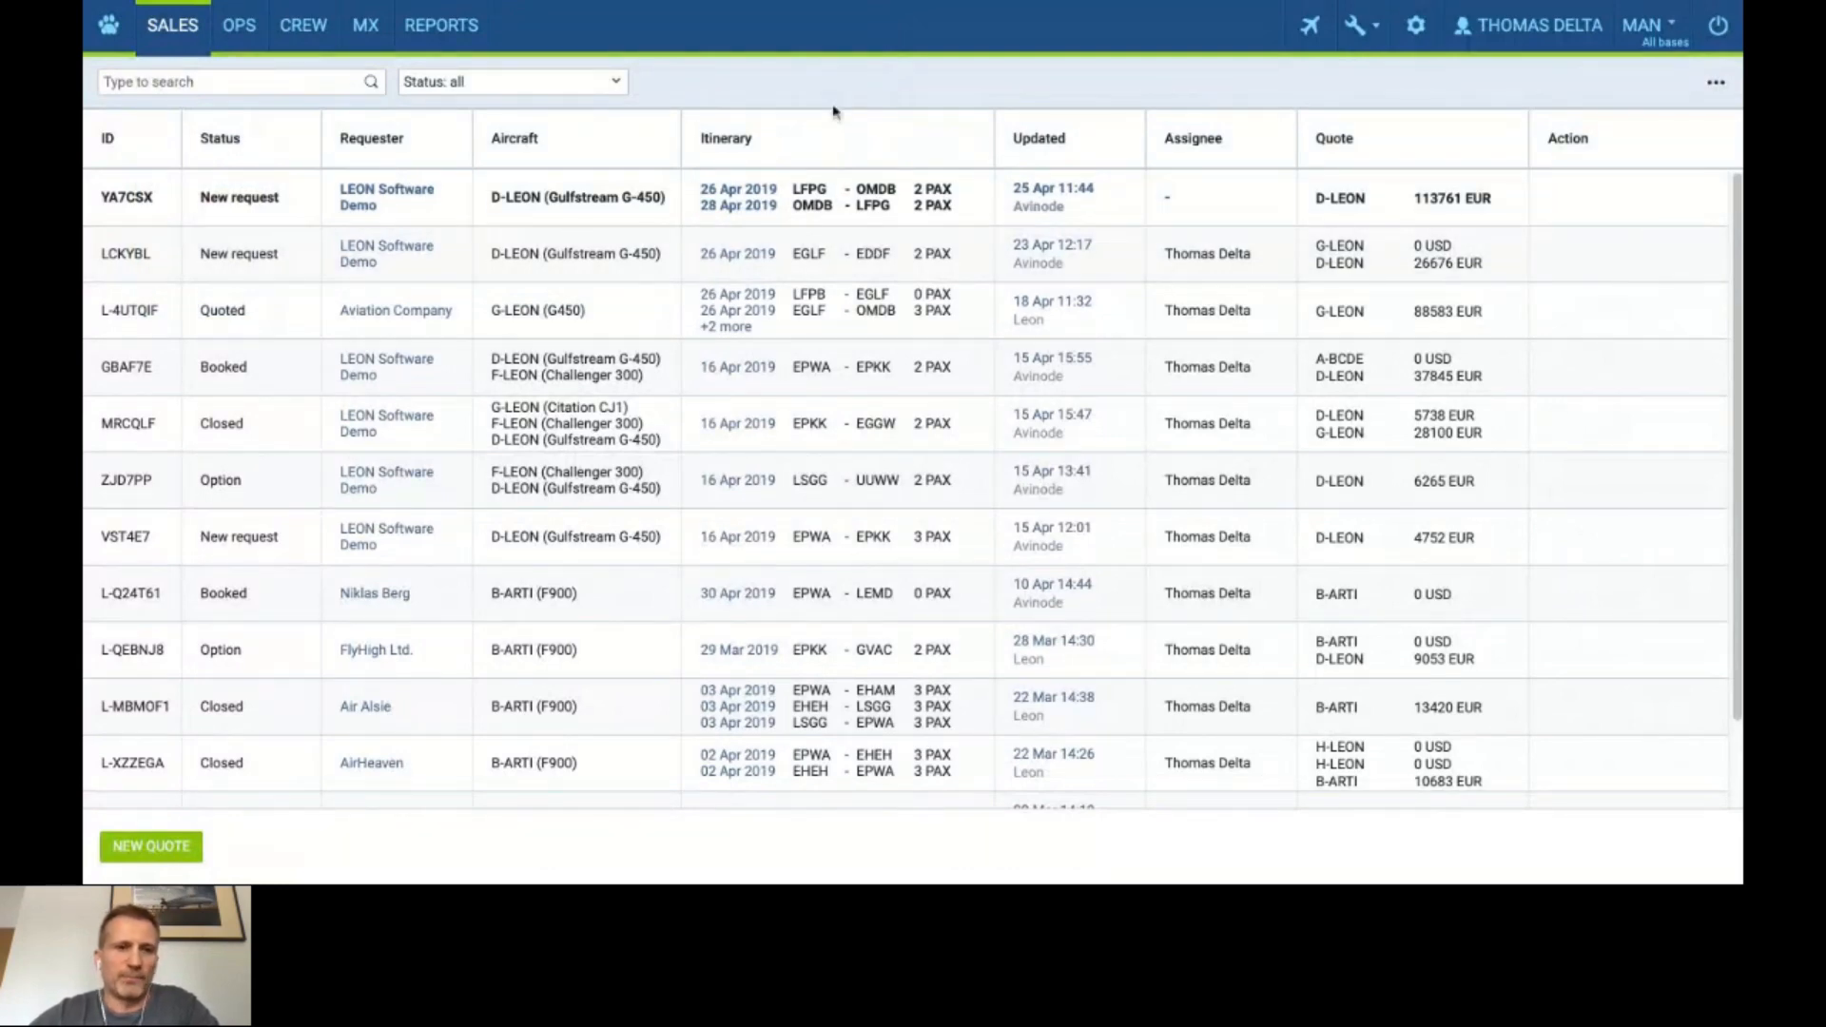
Open the Medium Jet airport fees and add a Night Landing column to the fee table.
{"action": "left_click", "coordinate": [192, 32]}
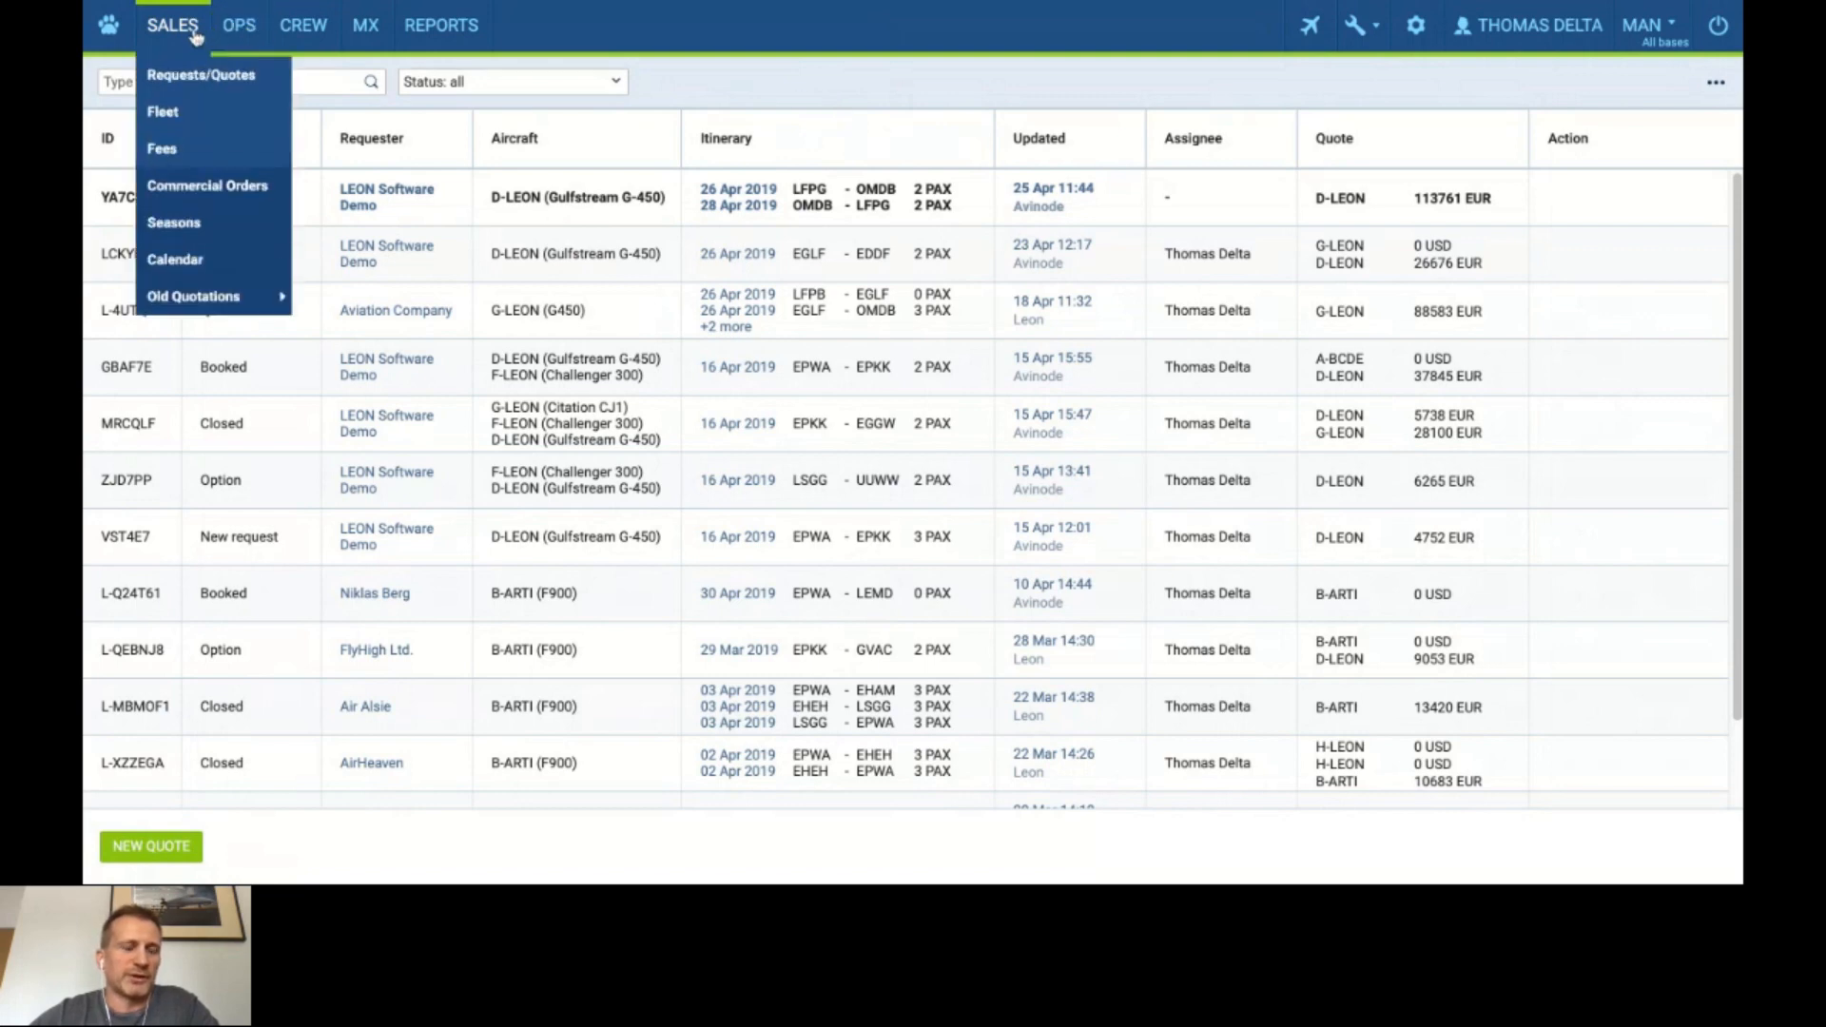
{"action": "left_click", "coordinate": [194, 155]}
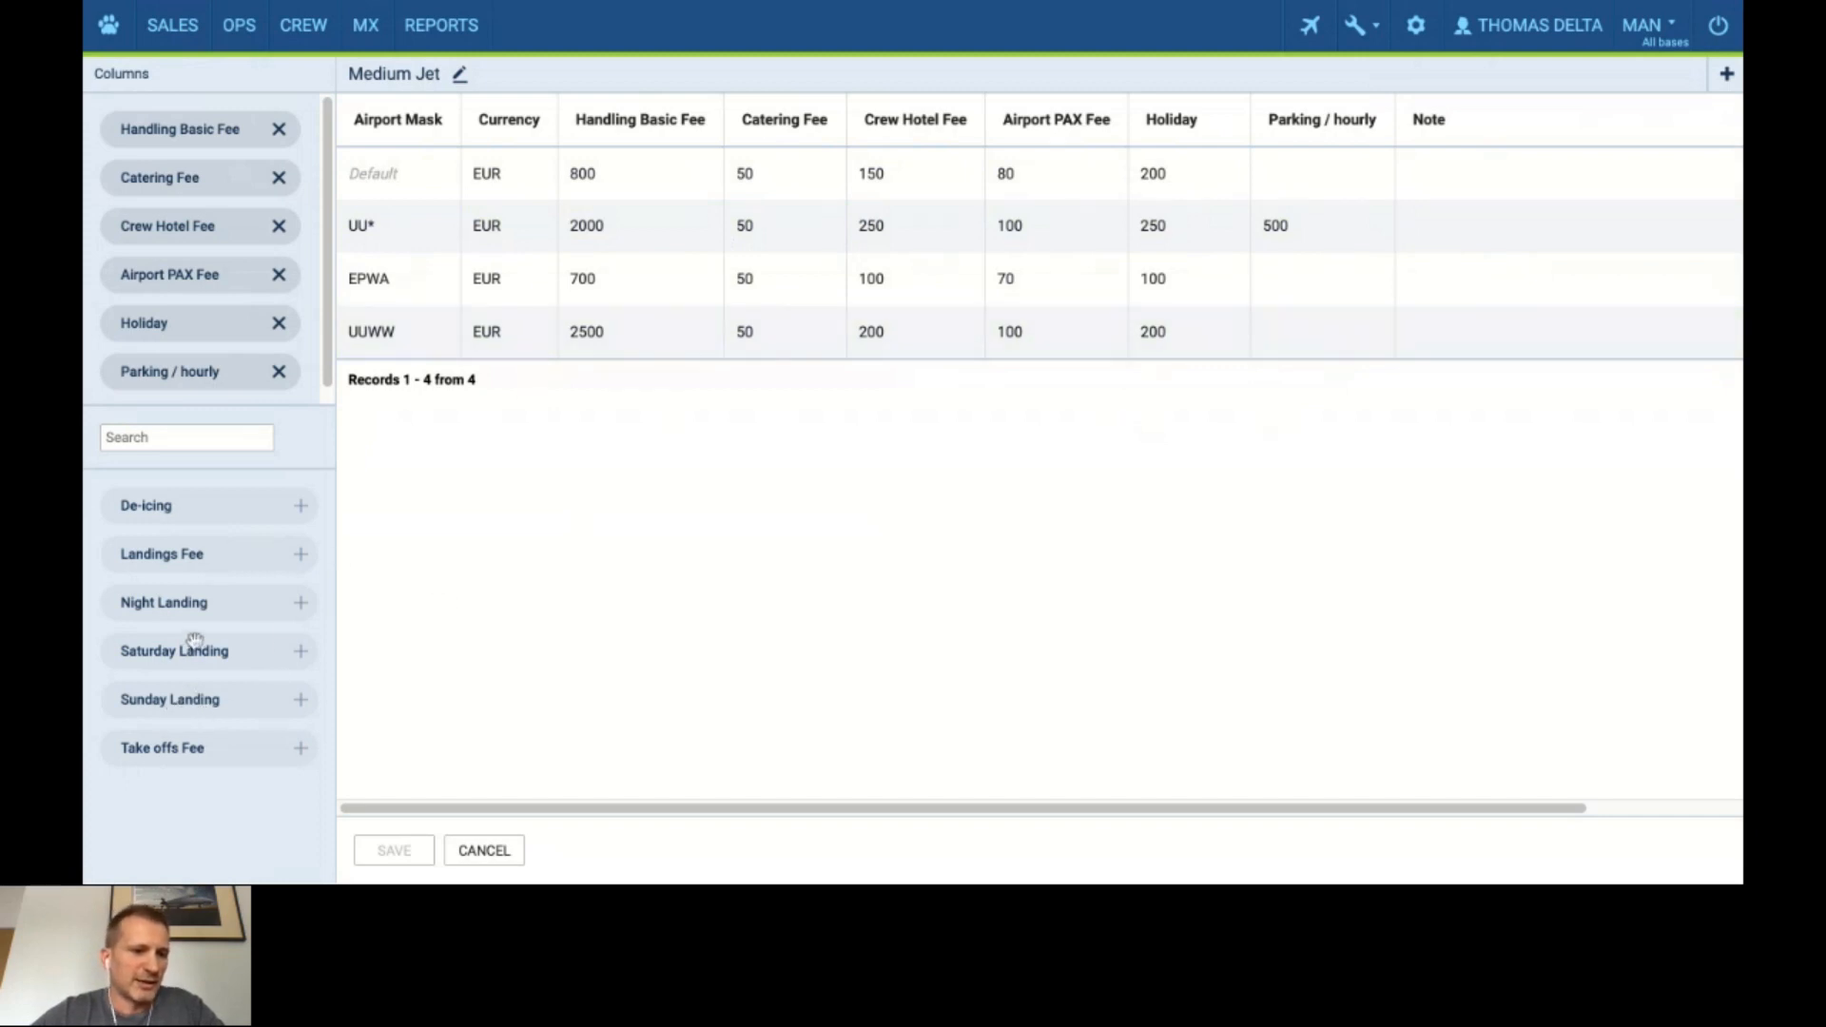
{"action": "left_click_drag", "start_coordinate": [191, 609], "coordinate": [184, 391]}
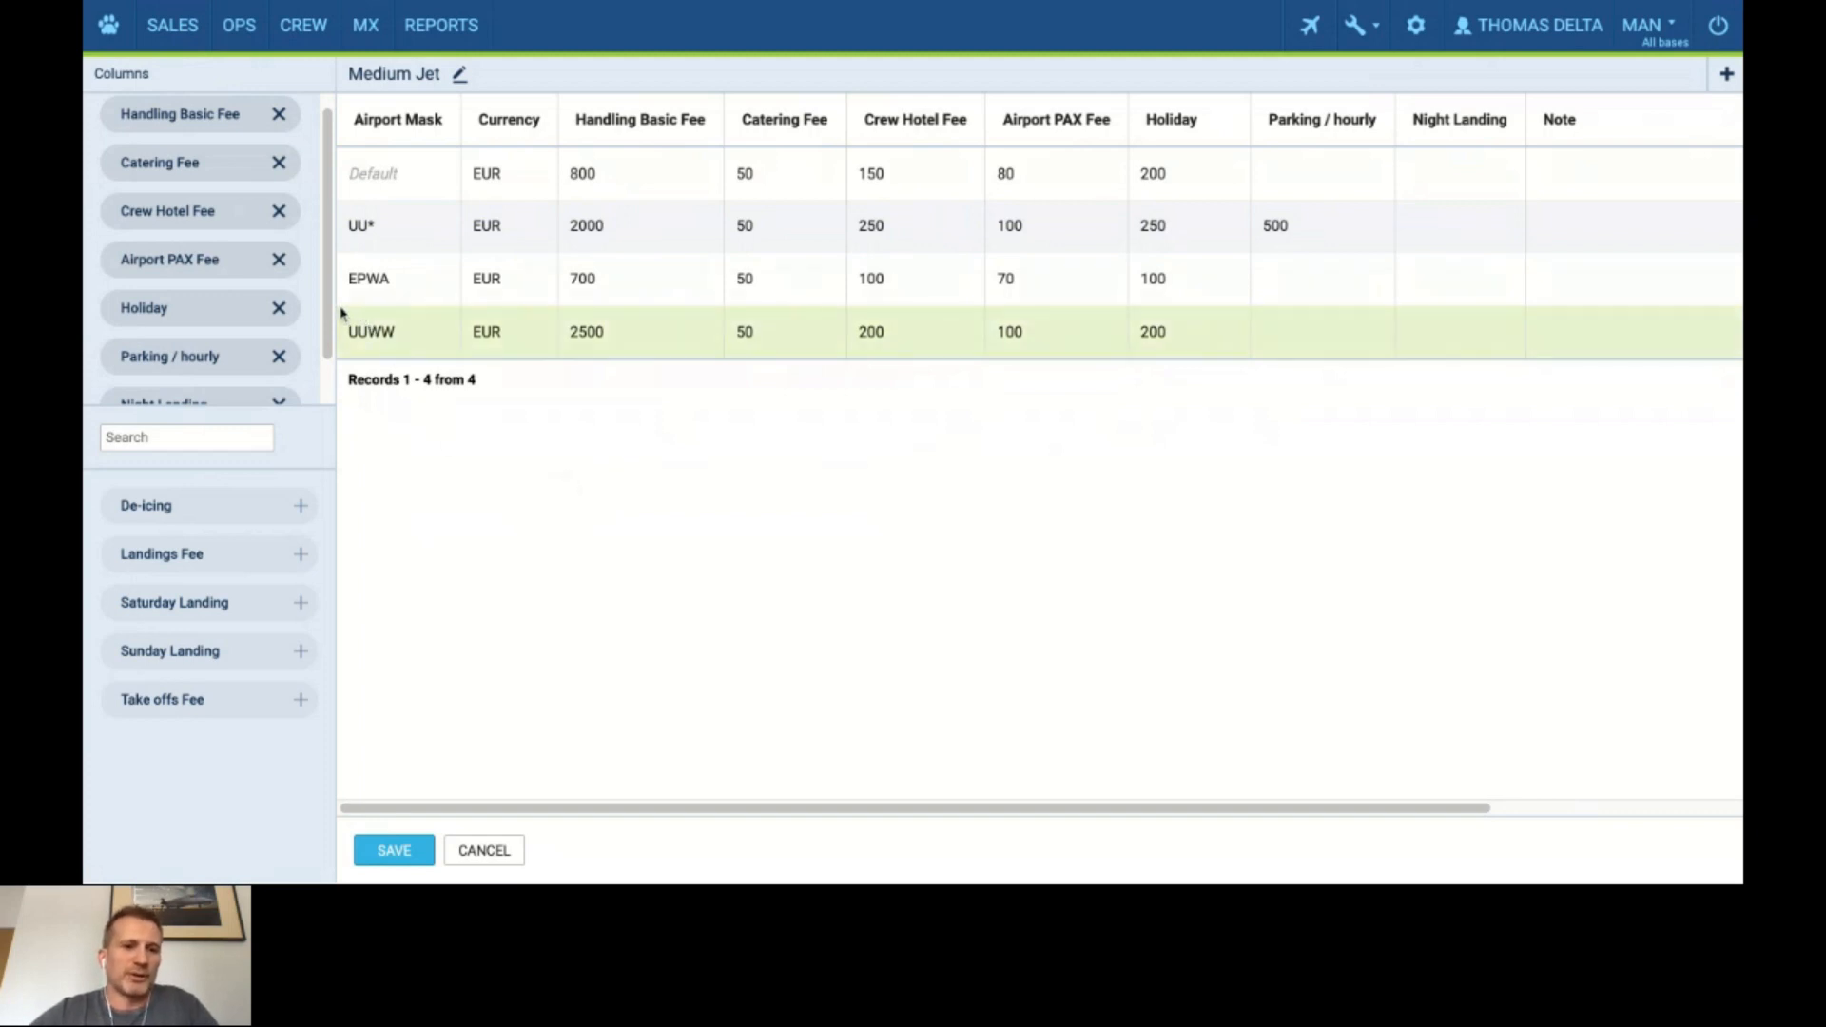
{"action": "left_click_drag", "start_coordinate": [329, 318], "coordinate": [325, 362]}
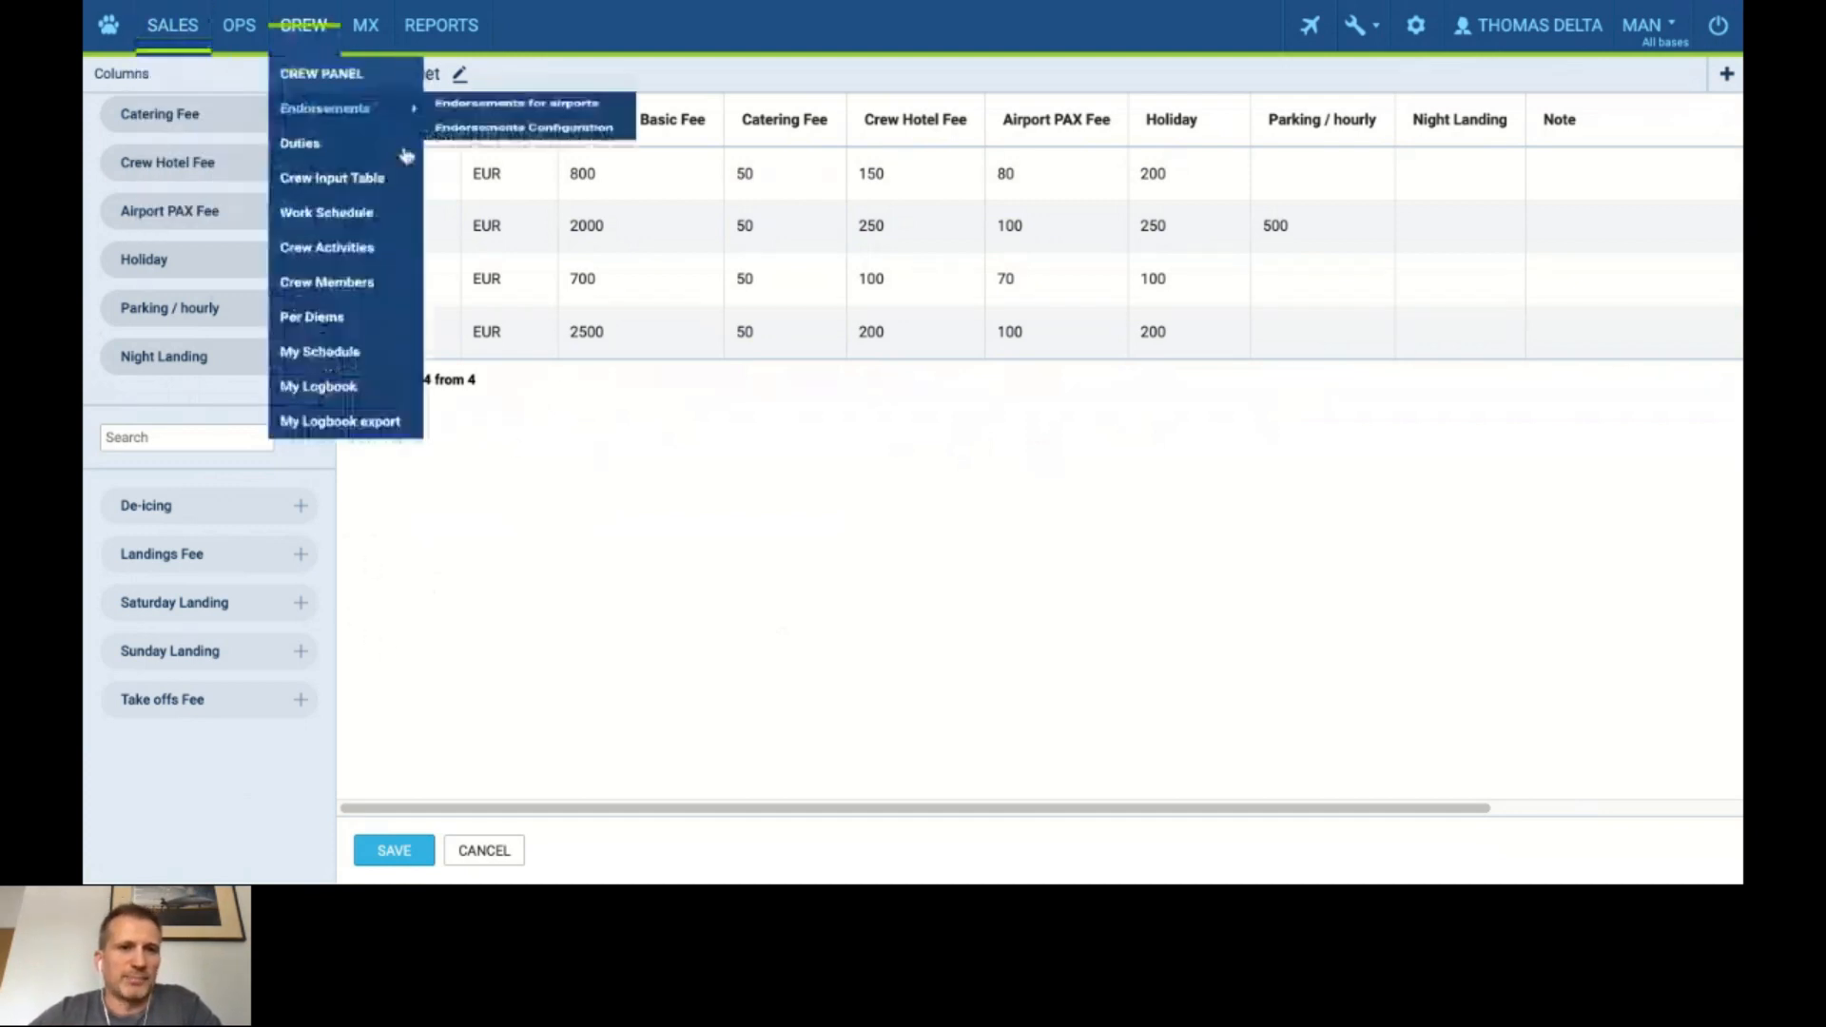
Return to the fees overview without saving the Medium Jet column change.
{"action": "mouse_move", "coordinate": [198, 36]}
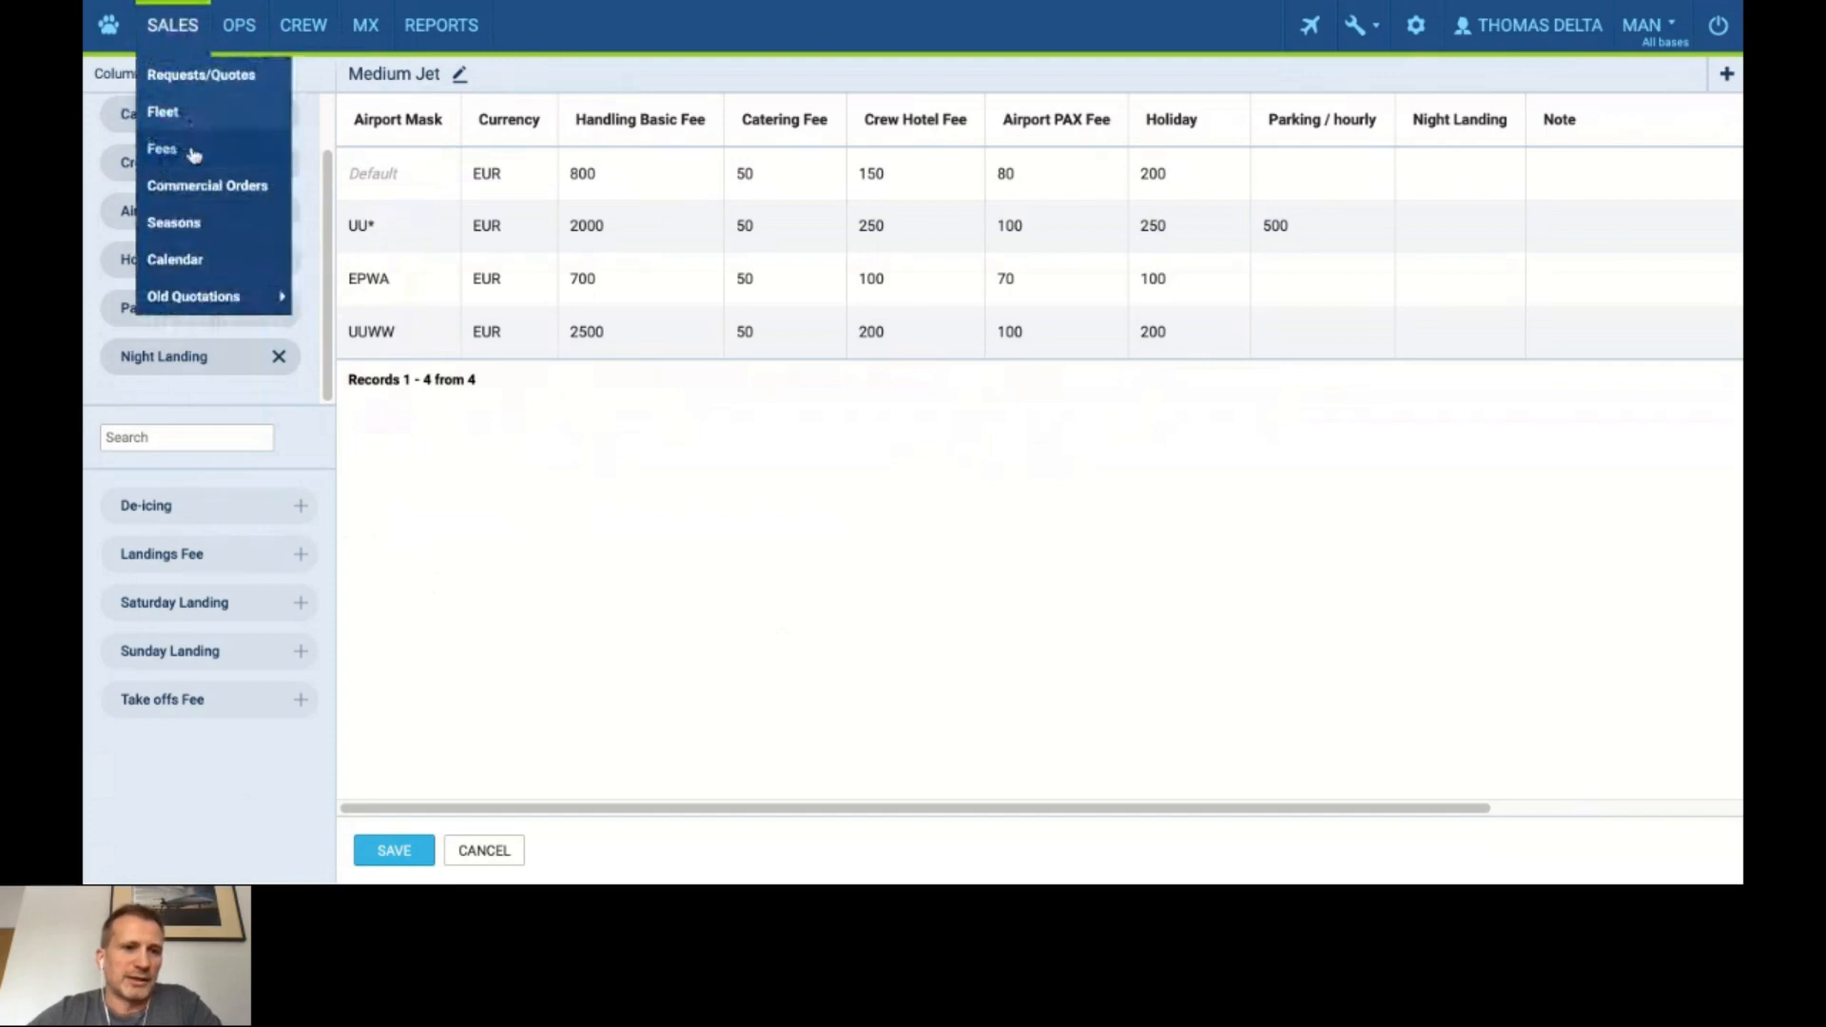
{"action": "left_click", "coordinate": [196, 151]}
{"action": "left_click", "coordinate": [861, 508]}
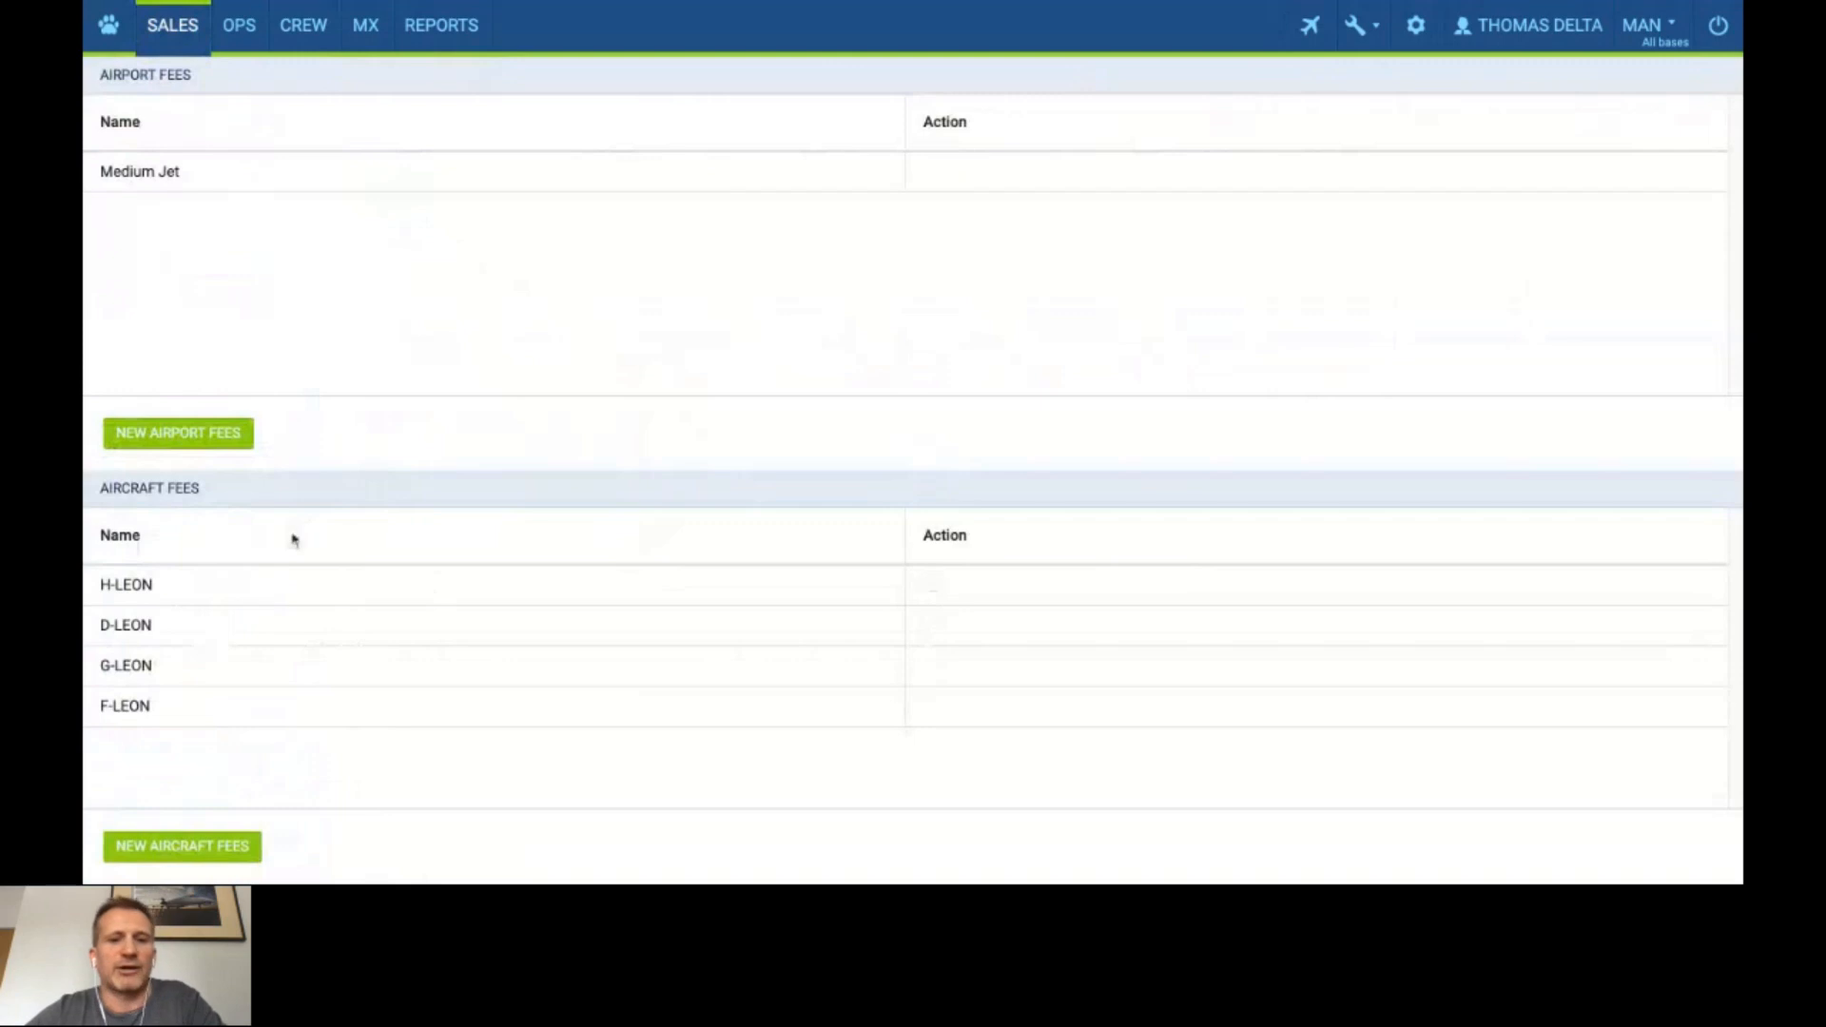
Add a Flight Plan fee of 200 EUR per total legs to the D-LEON aircraft fees and save the pricelist.
{"action": "left_click", "coordinate": [204, 636]}
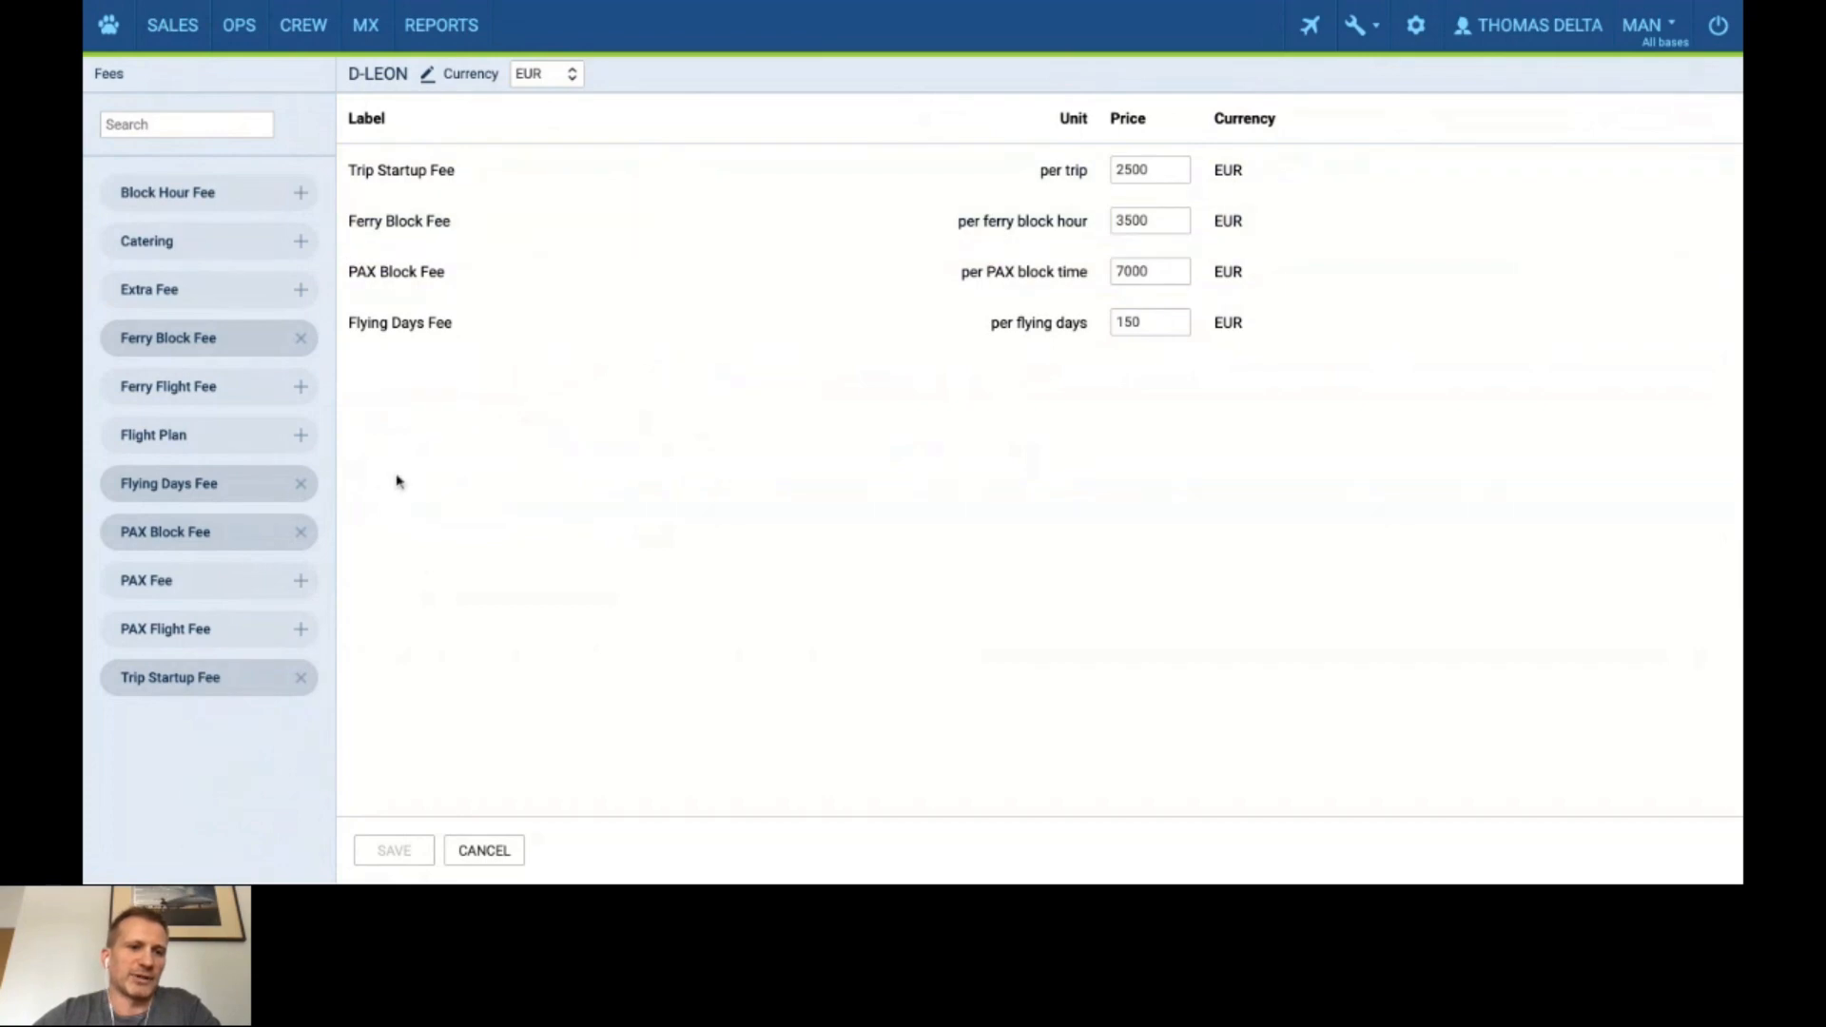
{"action": "left_click", "coordinate": [300, 435]}
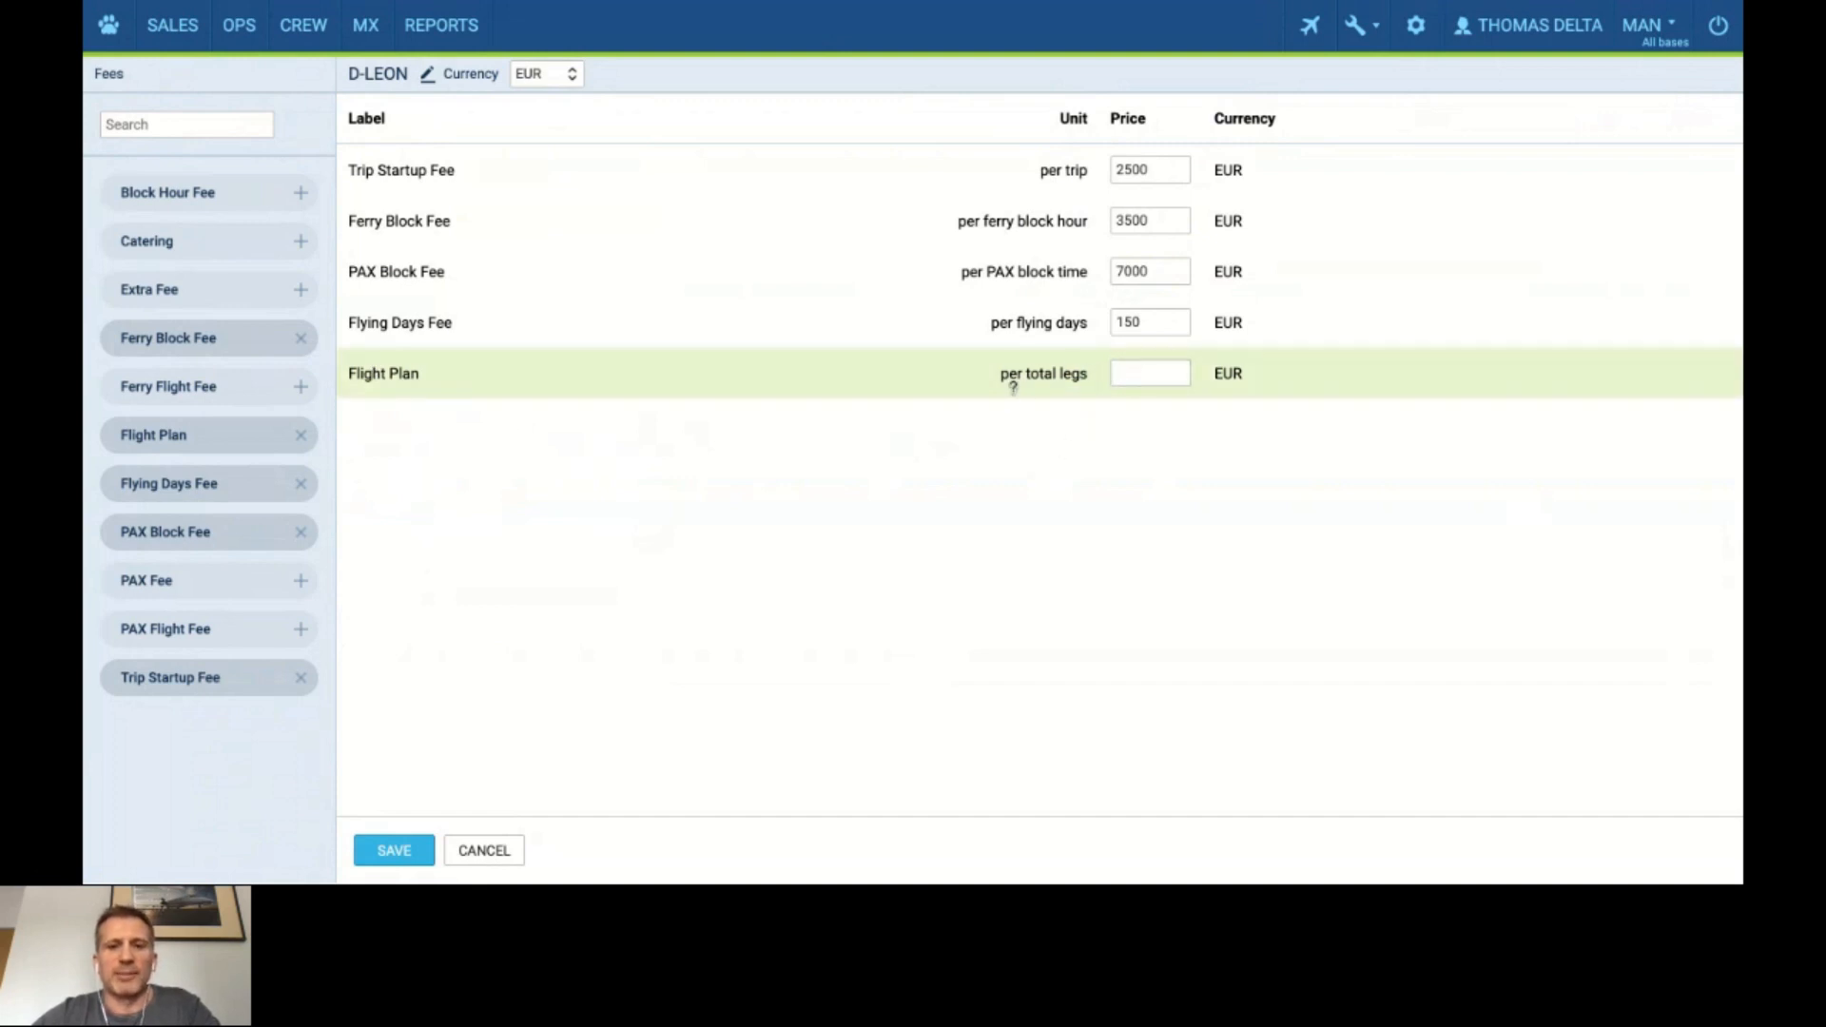
{"action": "left_click", "coordinate": [1150, 376]}
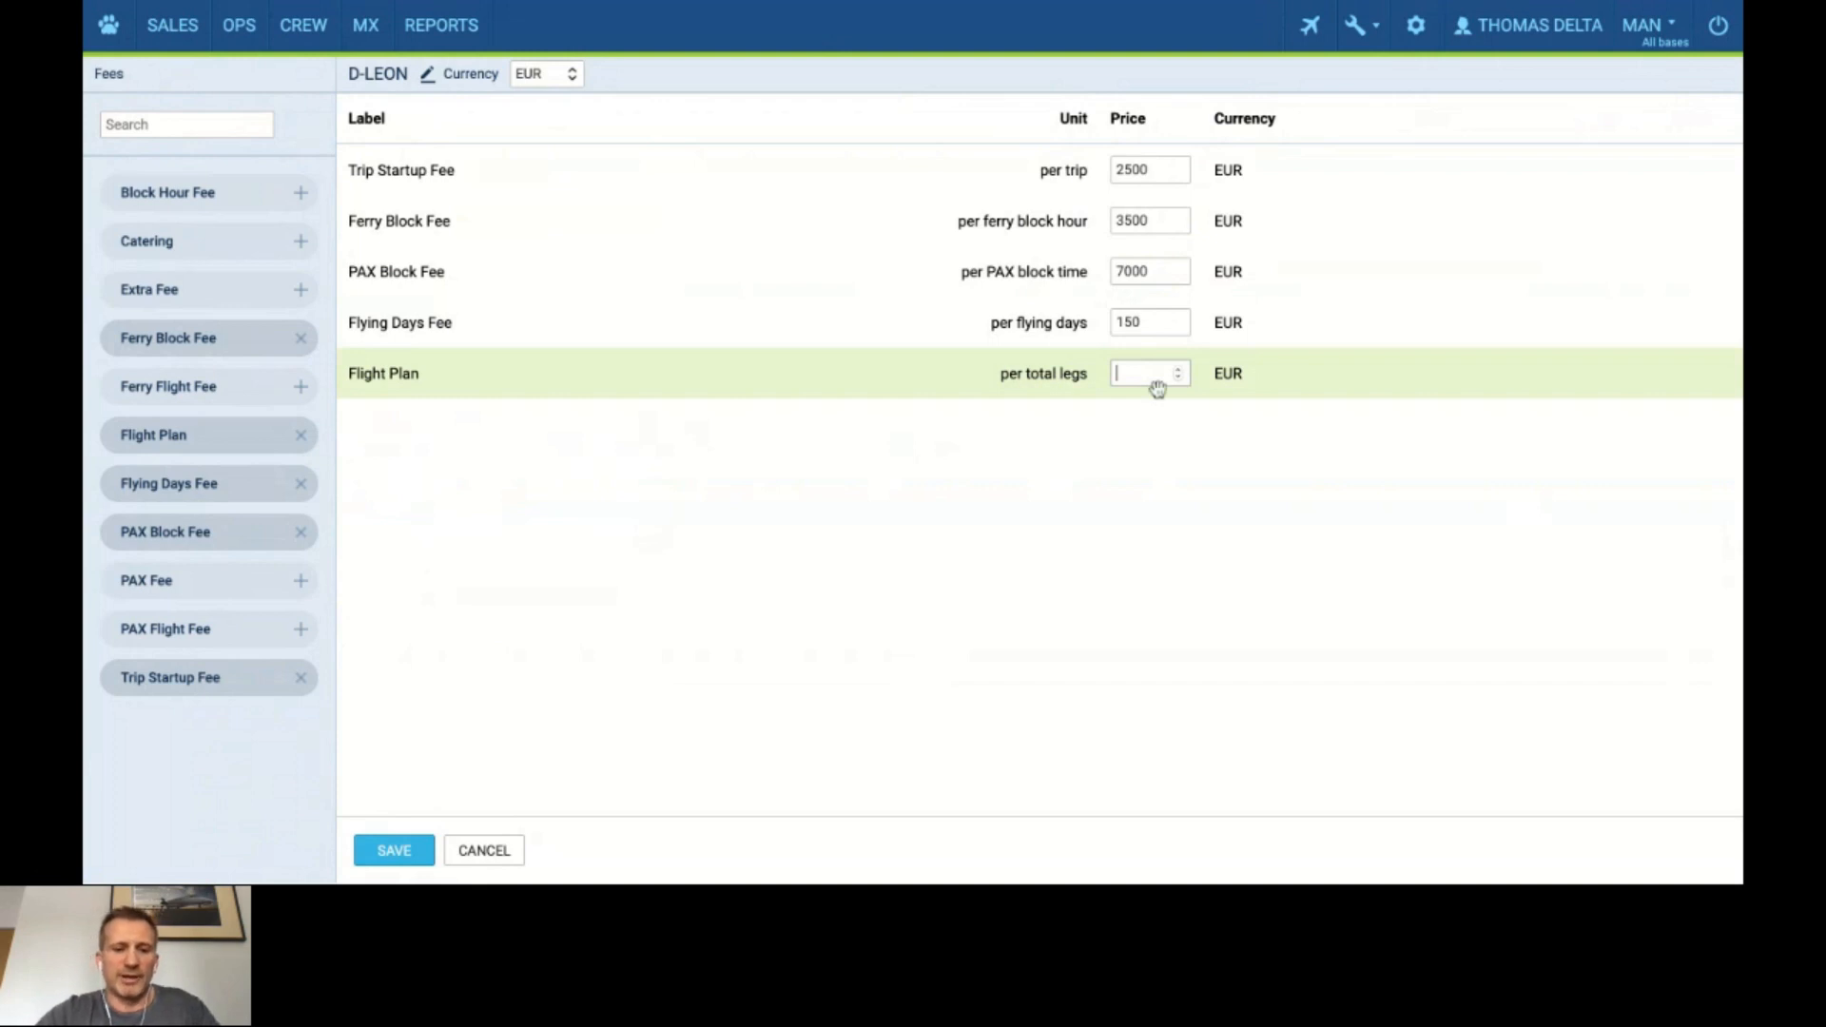
{"action": "type", "text": "200"}
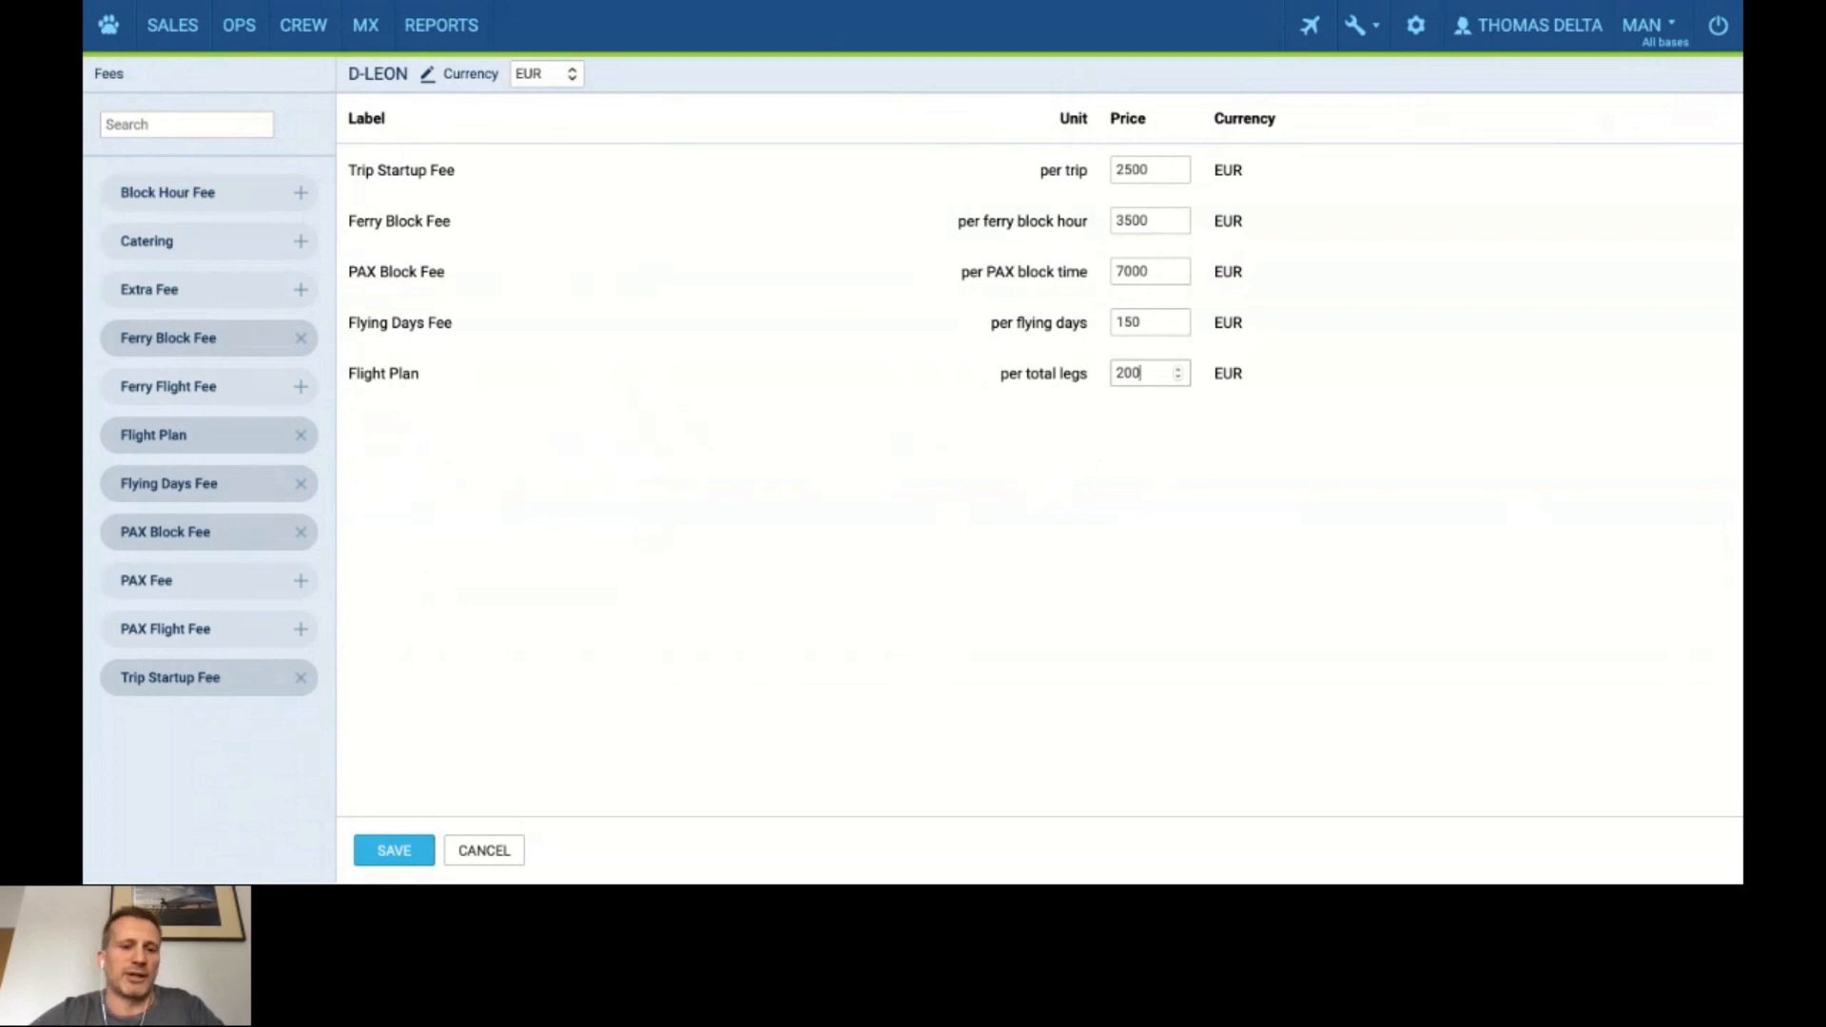
{"action": "left_click", "coordinate": [411, 849]}
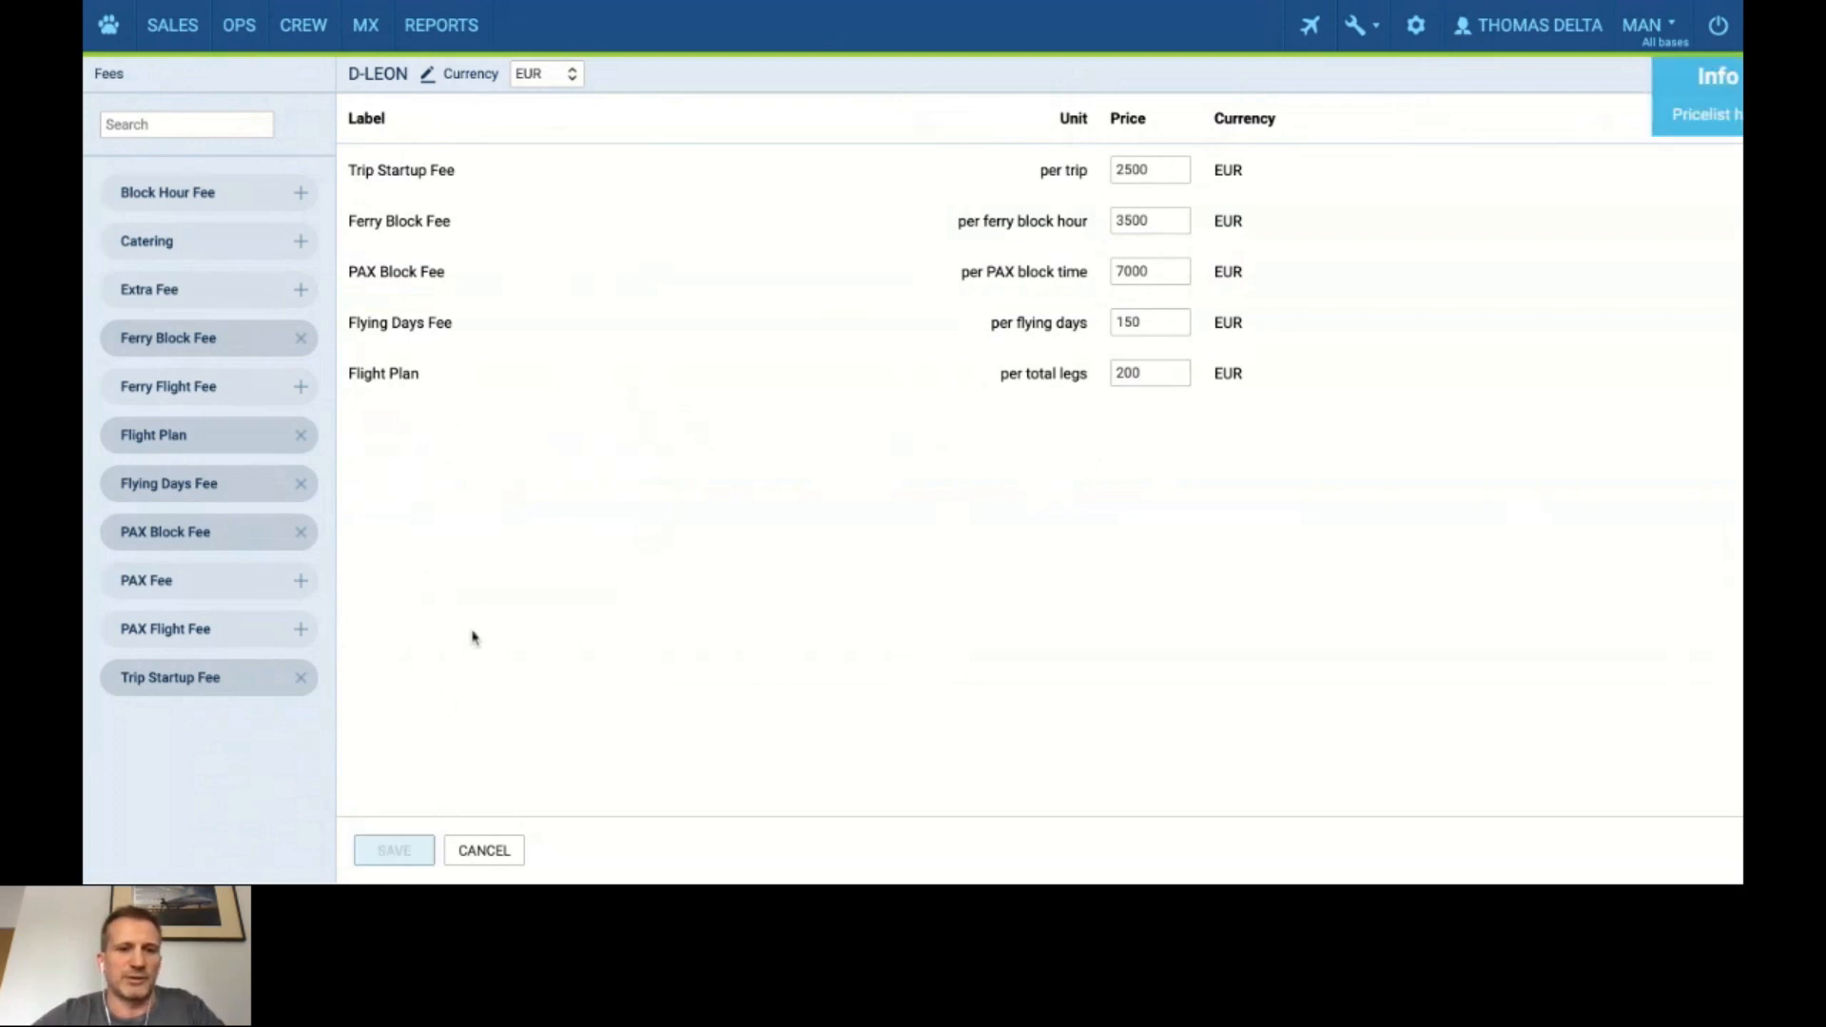
Go back to the fees overview and review the Medium Jet airport fees.
{"action": "left_click", "coordinate": [195, 38]}
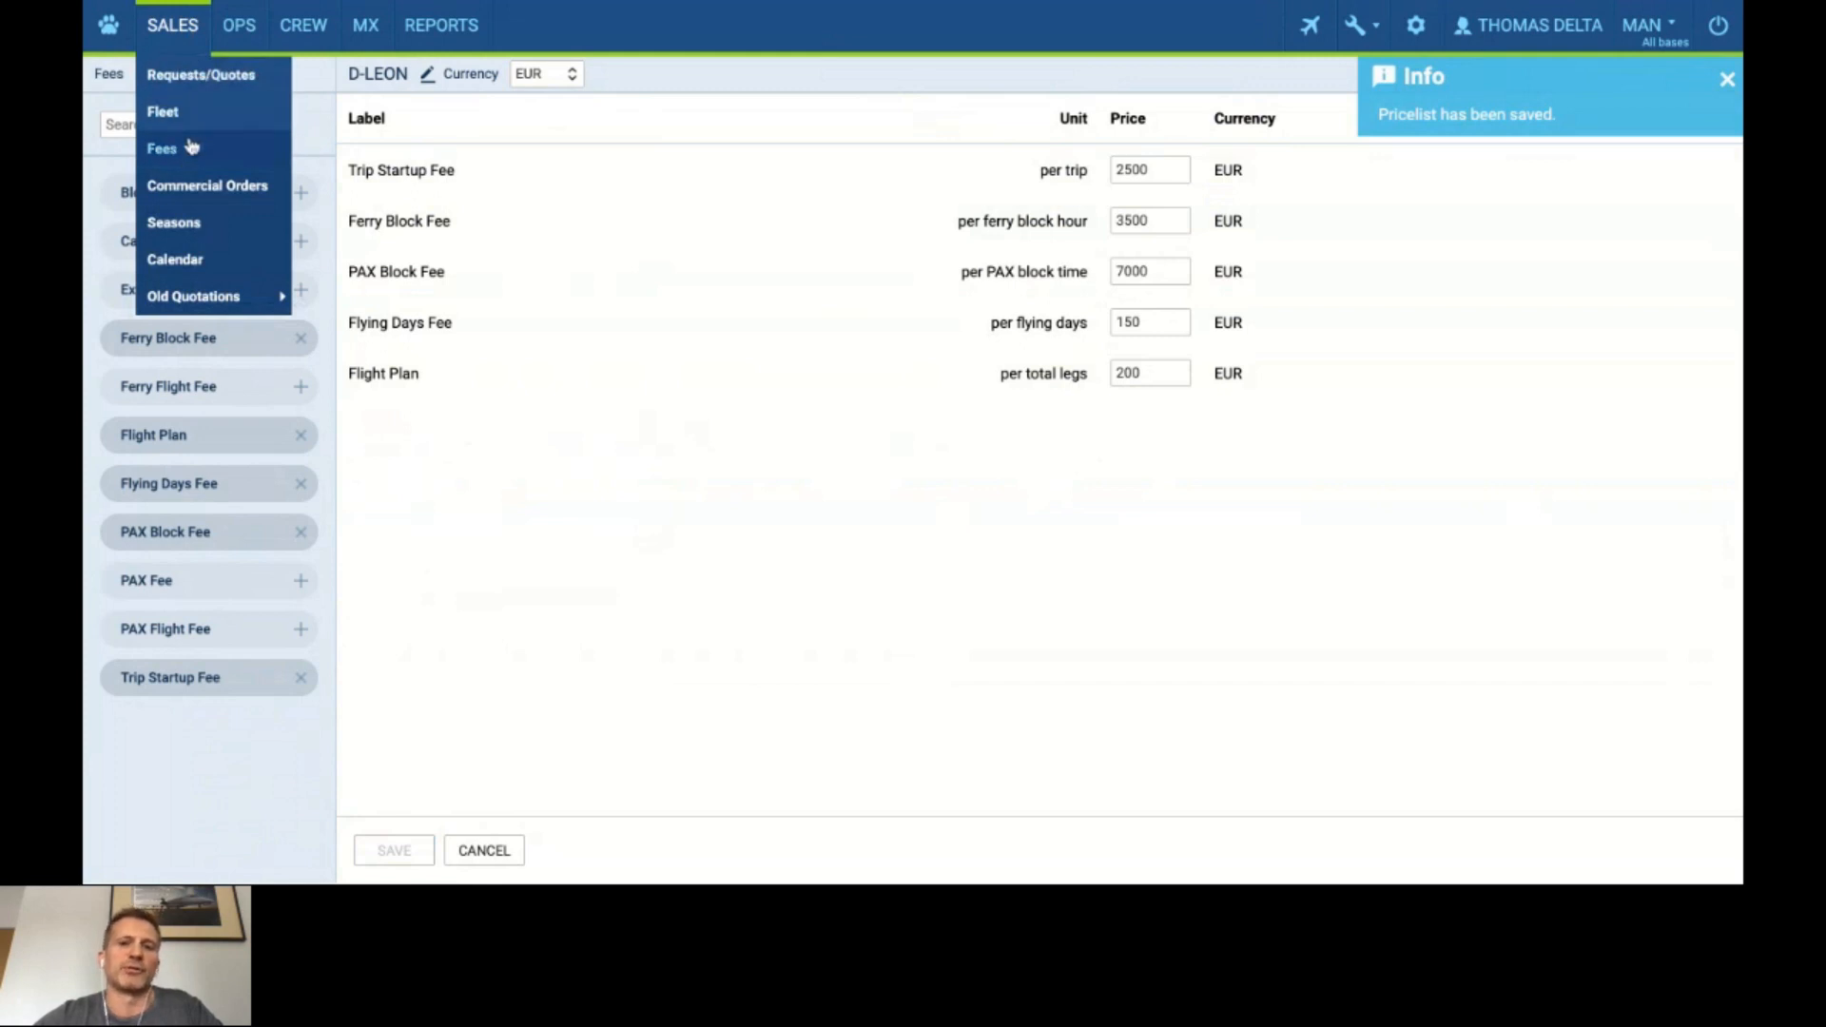
{"action": "left_click", "coordinate": [162, 148]}
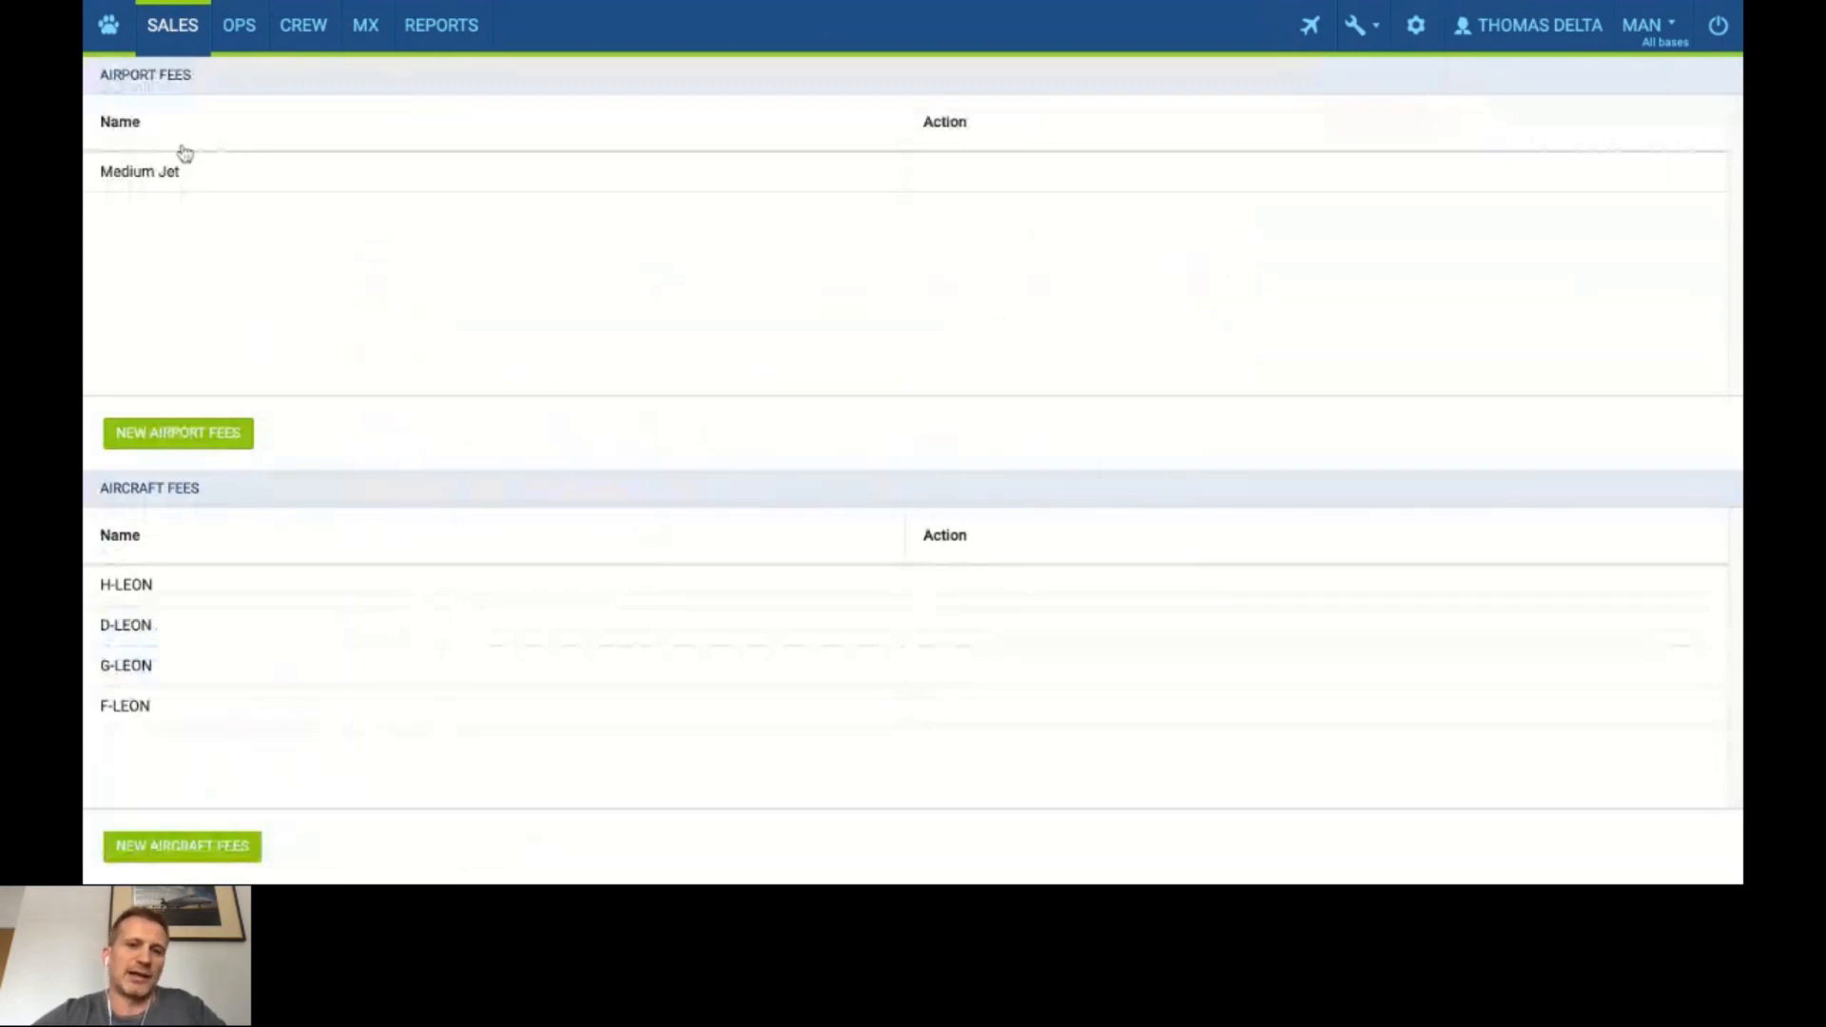
{"action": "left_click", "coordinate": [226, 183]}
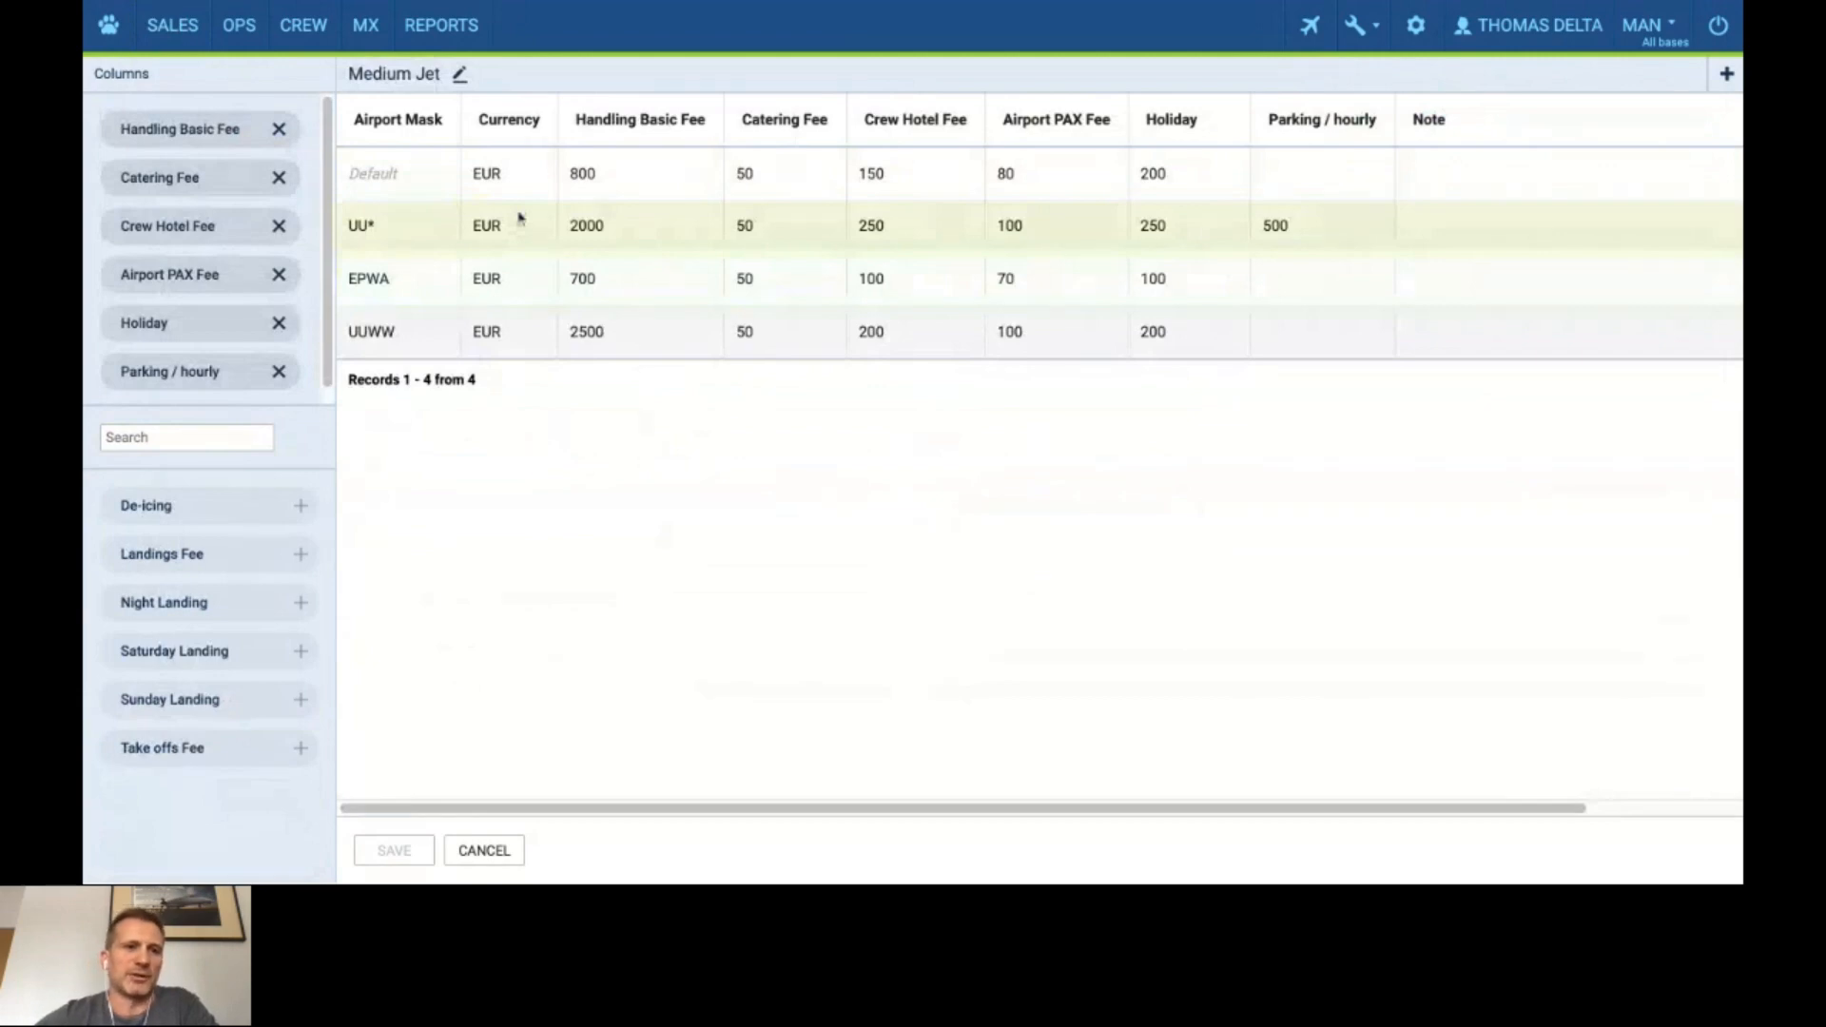
Go to the requests and quotes list and open the new D-LEON request for the LFPG–OMDB return trip.
{"action": "left_click", "coordinate": [172, 25]}
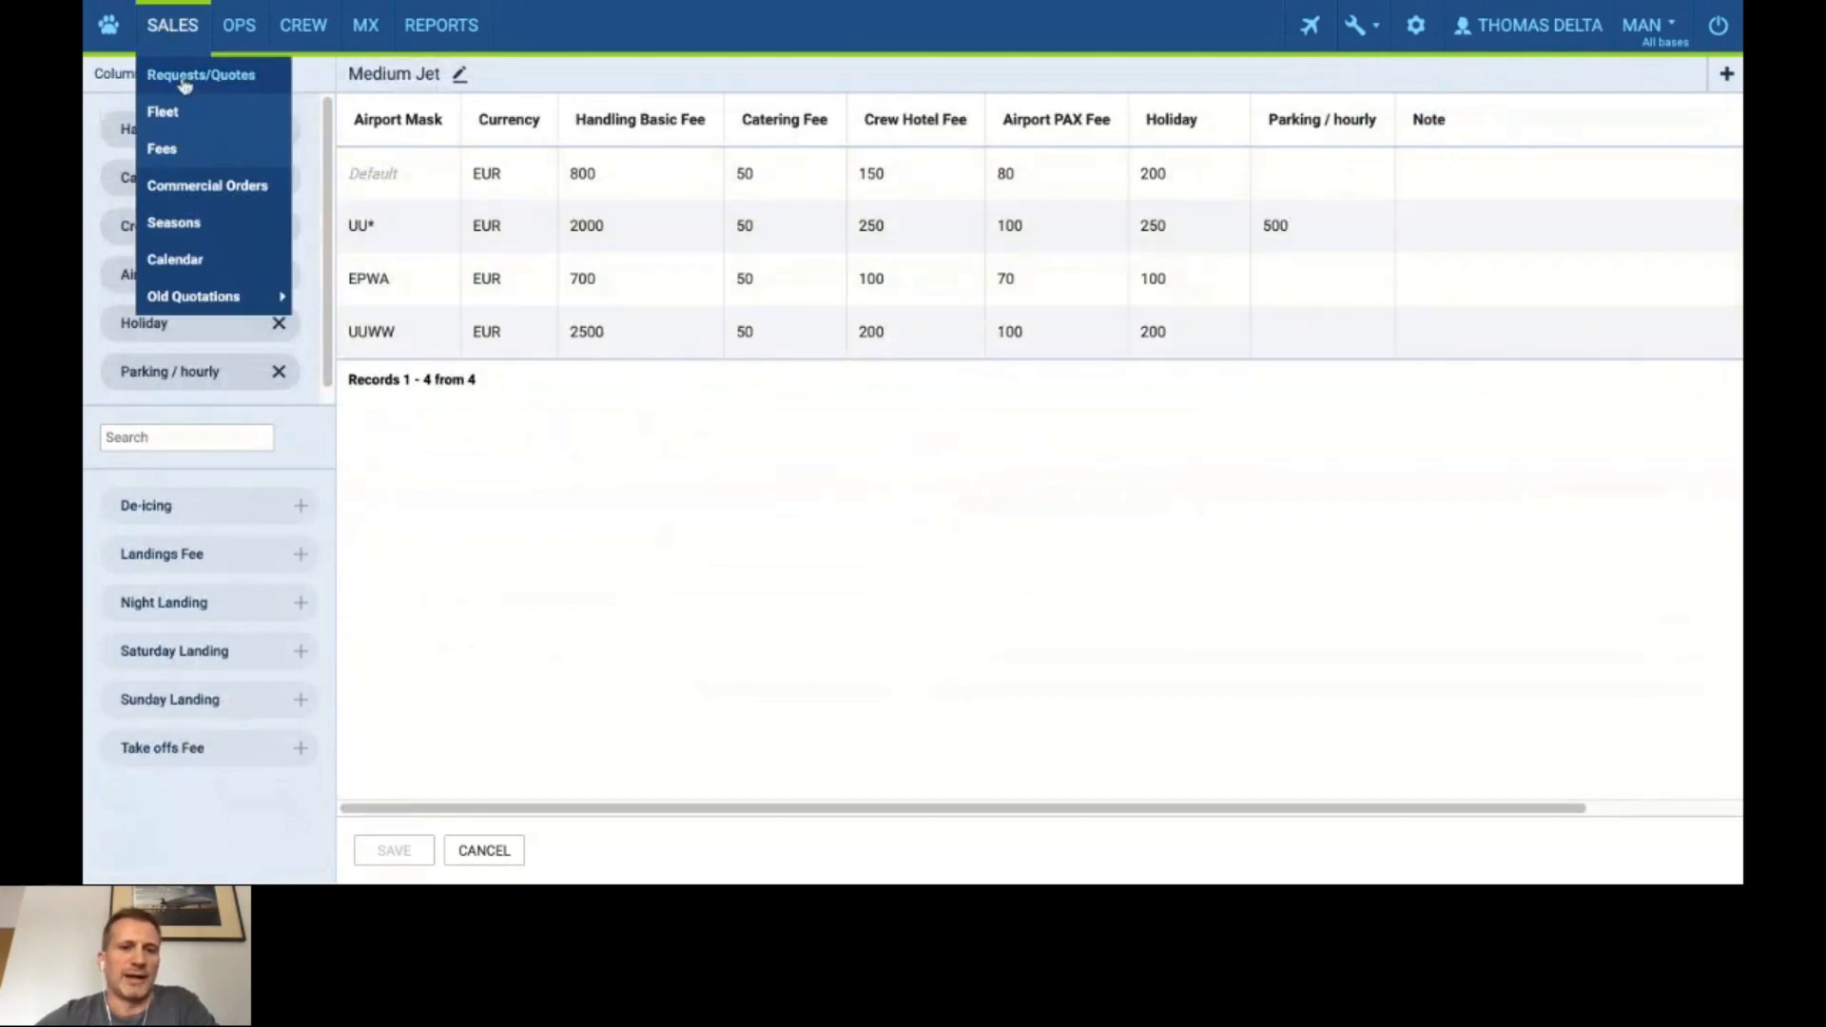
{"action": "left_click", "coordinate": [185, 84]}
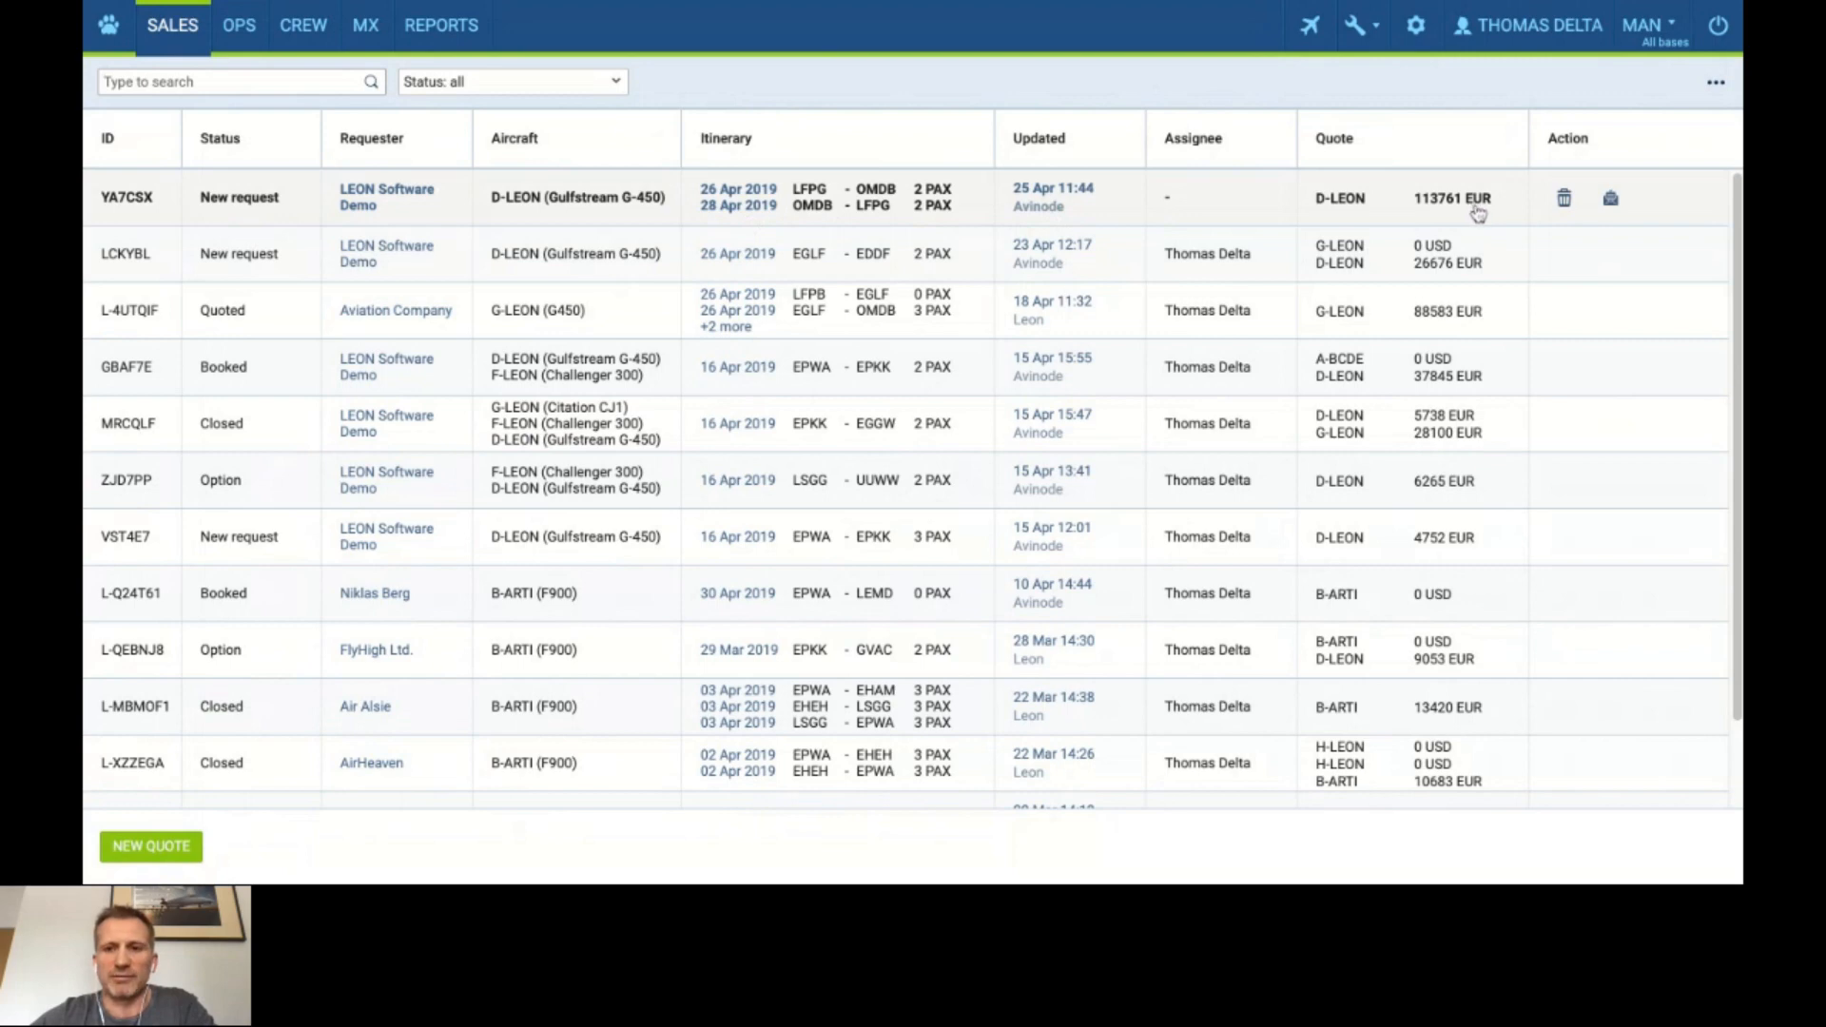
{"action": "left_click", "coordinate": [103, 82]}
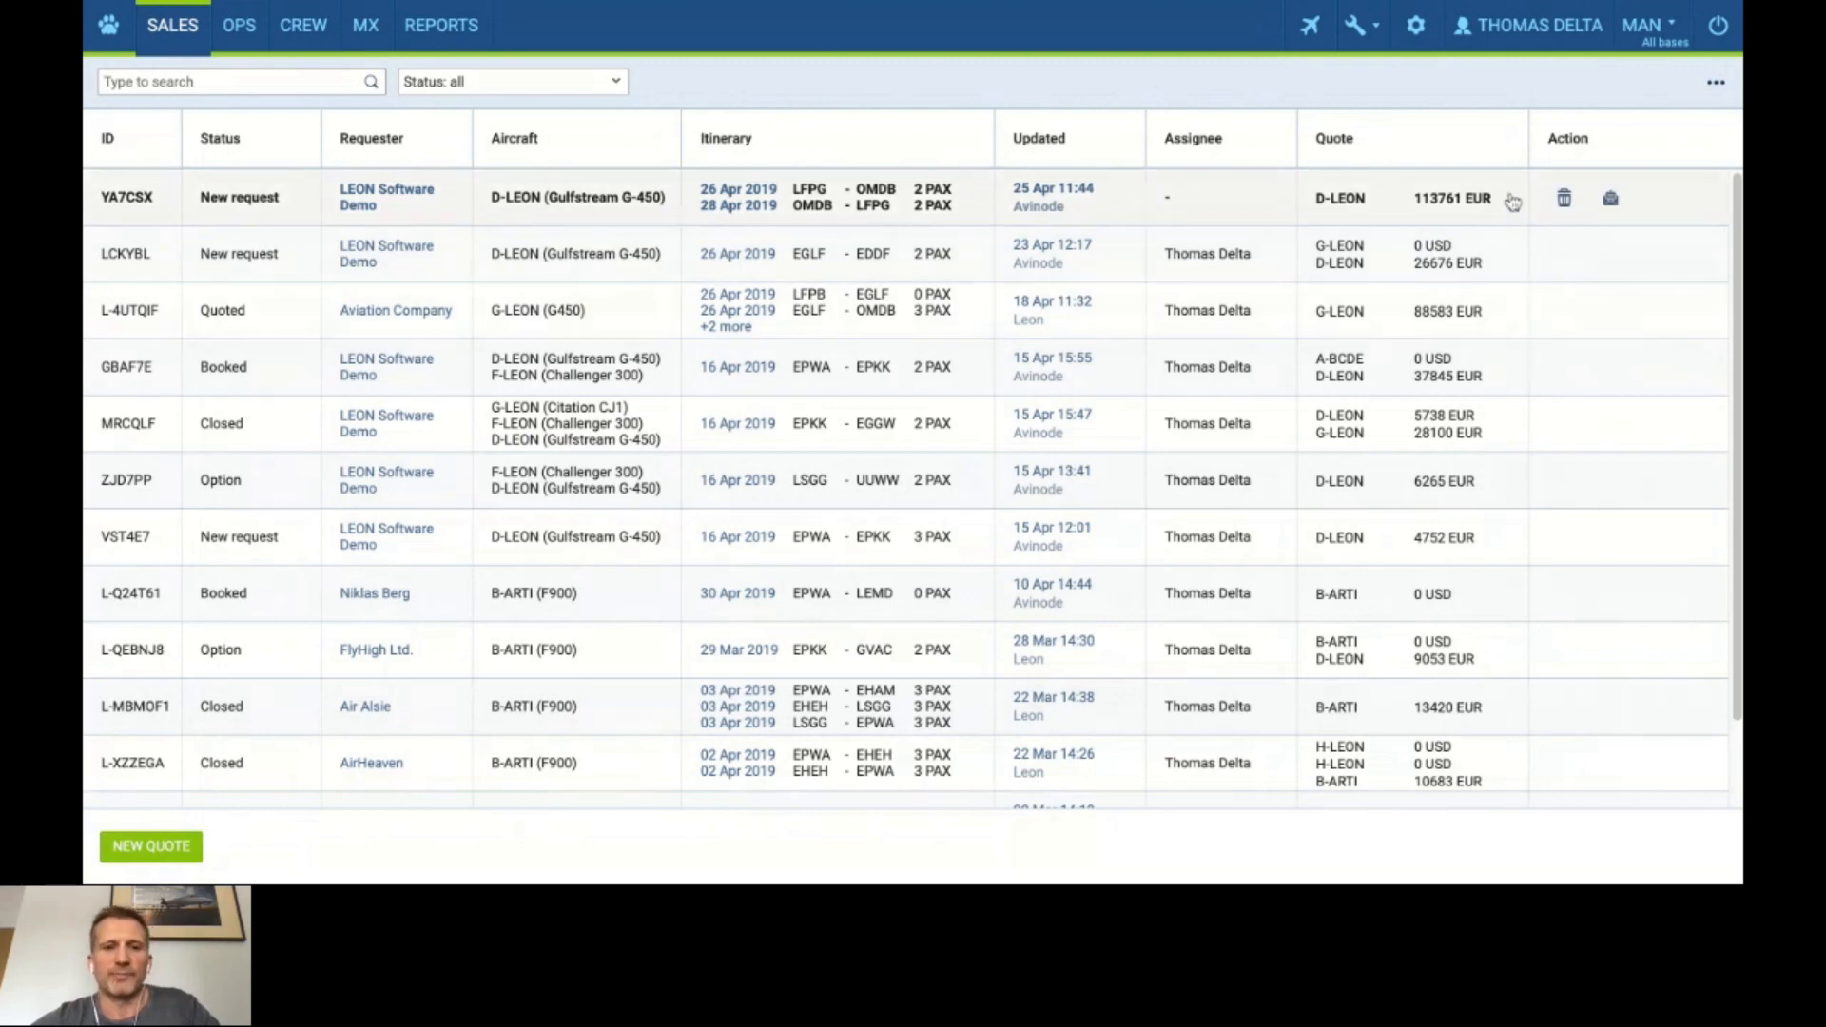
{"action": "left_click", "coordinate": [104, 82]}
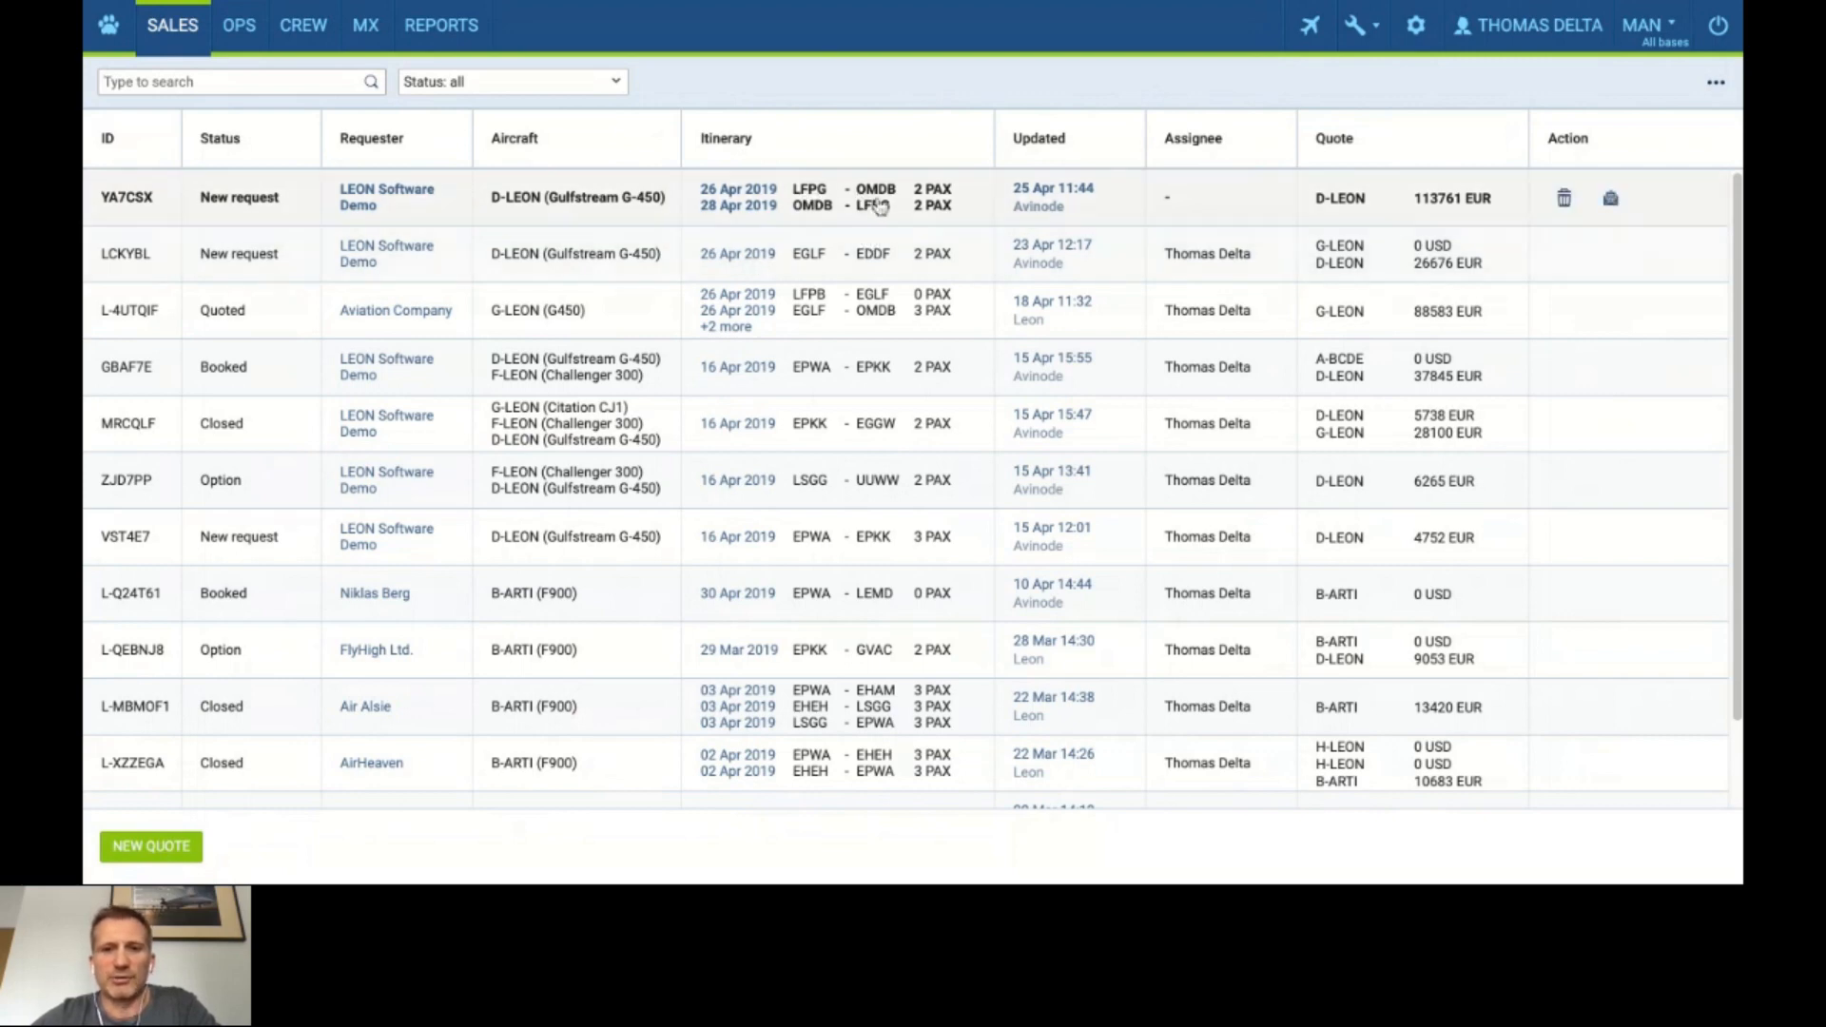
{"action": "left_click", "coordinate": [924, 205]}
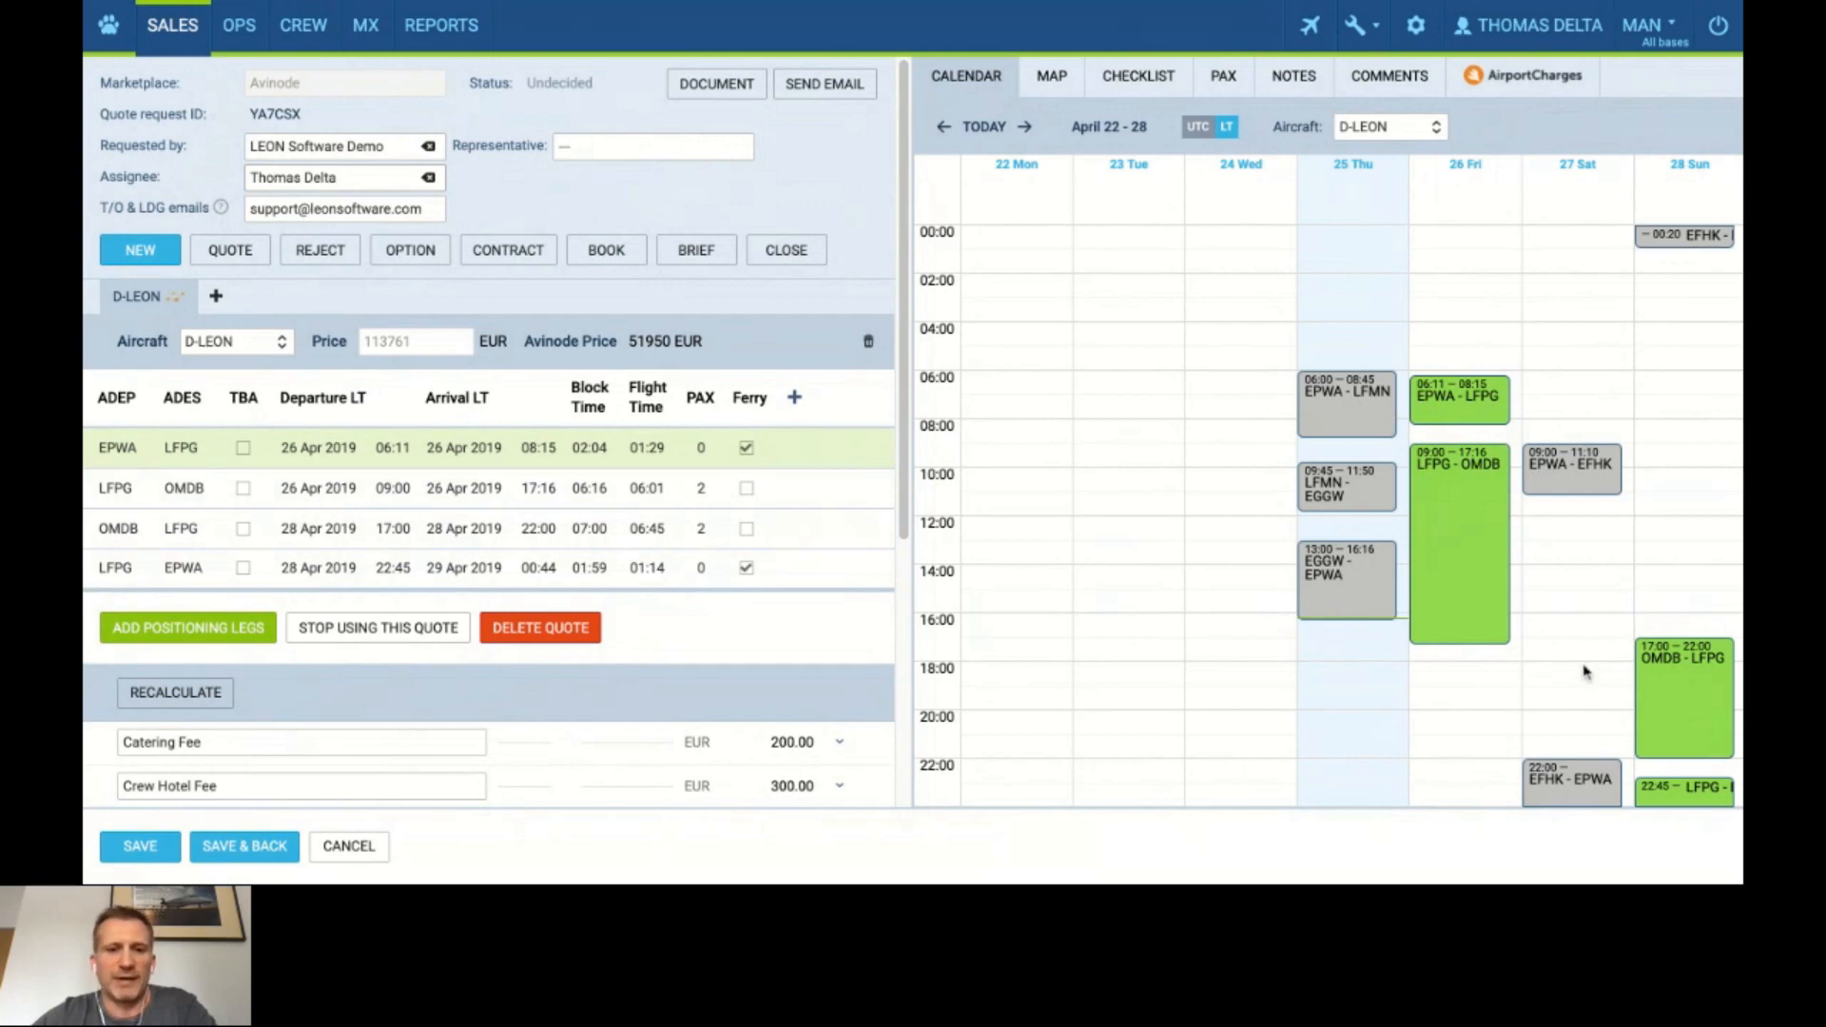
Check the quote calendar's time display in UTC, ending with local time.
{"action": "left_click", "coordinate": [1200, 129]}
{"action": "left_click", "coordinate": [1226, 127]}
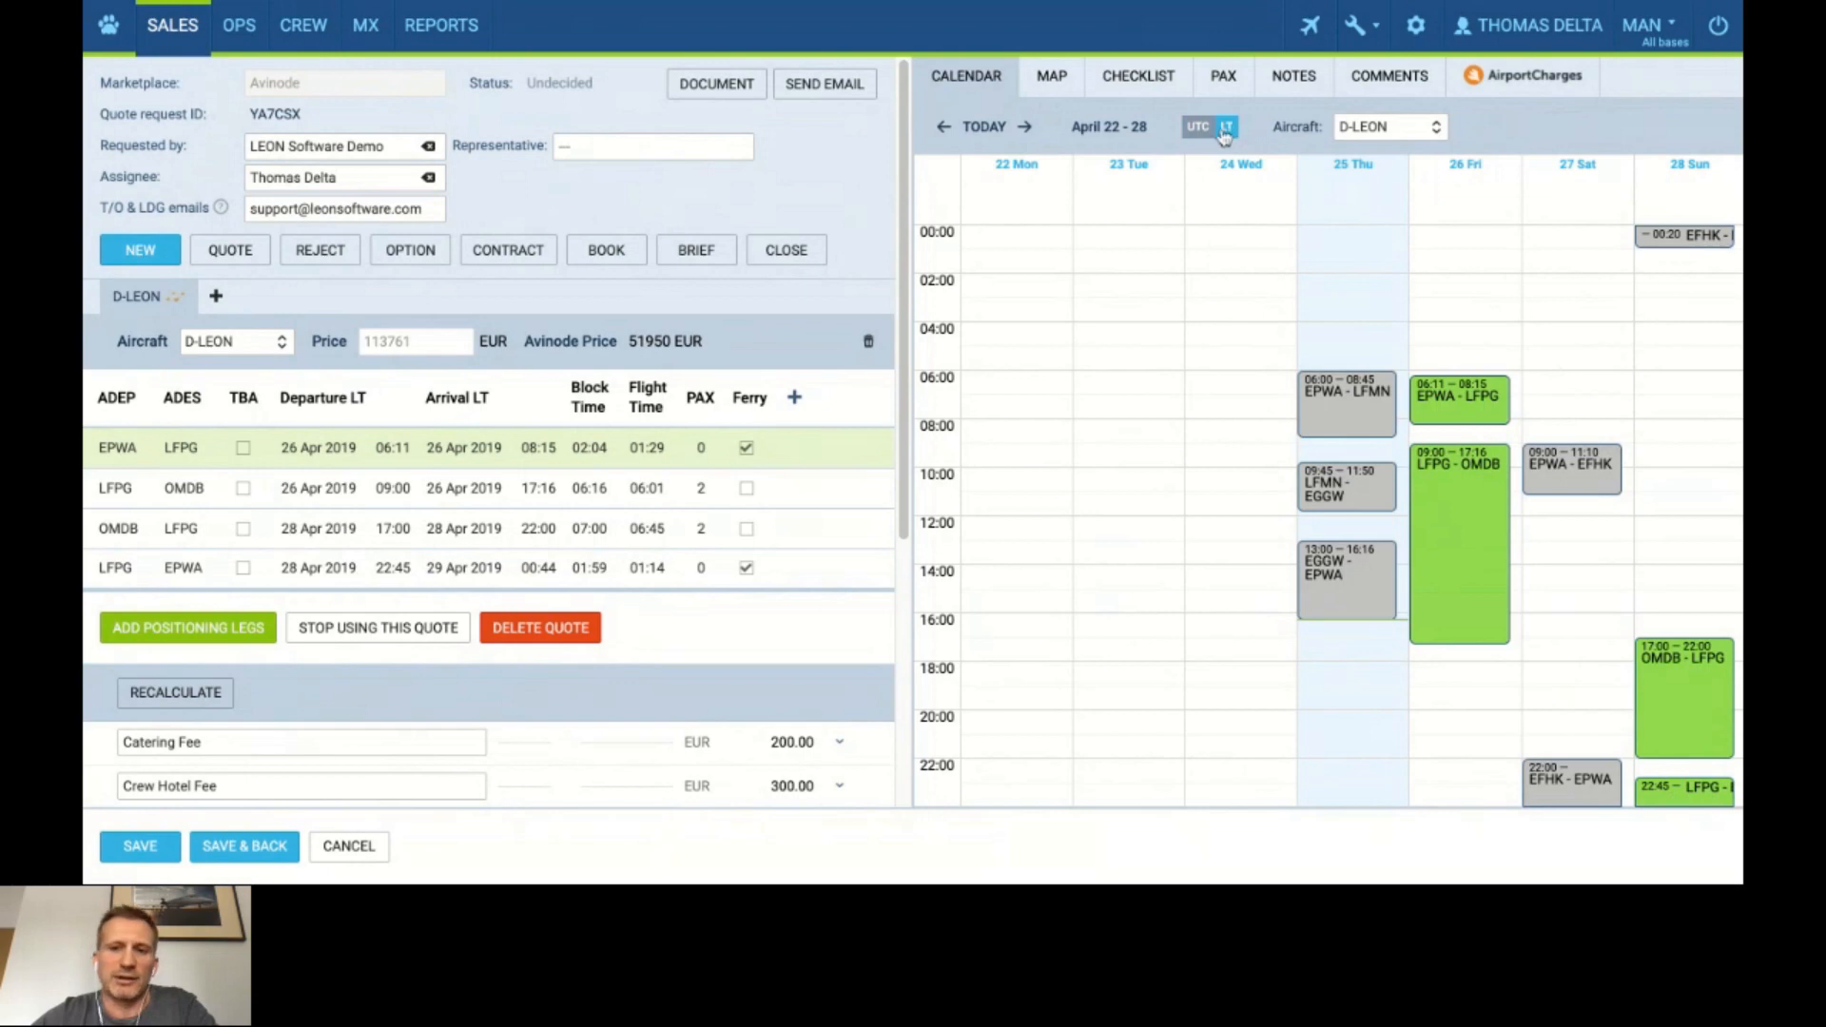
View the schedule of G-LEON in the quote calendar, and return the calendar to D-LEON.
{"action": "left_click", "coordinate": [1422, 138]}
{"action": "left_click", "coordinate": [1436, 133]}
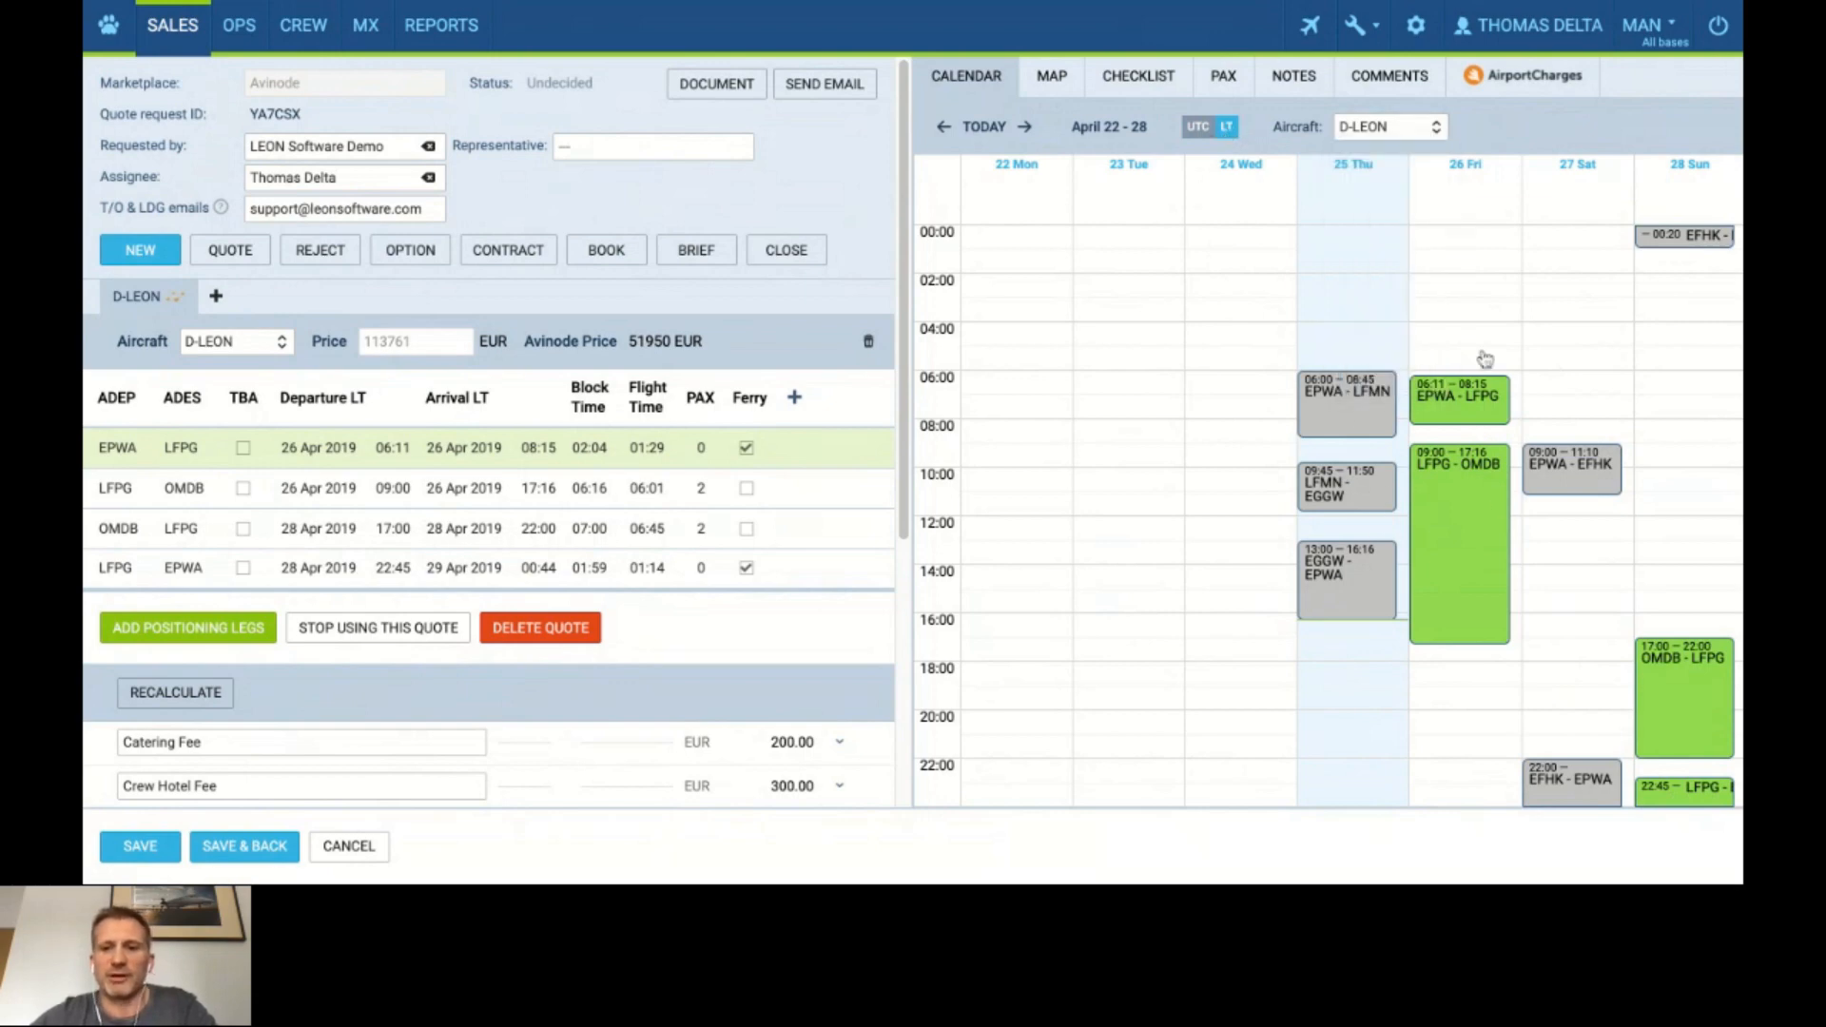
{"action": "left_click", "coordinate": [1402, 129]}
{"action": "scroll", "coordinate": [1442, 252], "scroll_direction": "down", "scroll_amount": 2}
{"action": "scroll", "coordinate": [1440, 253], "scroll_direction": "down", "scroll_amount": 1}
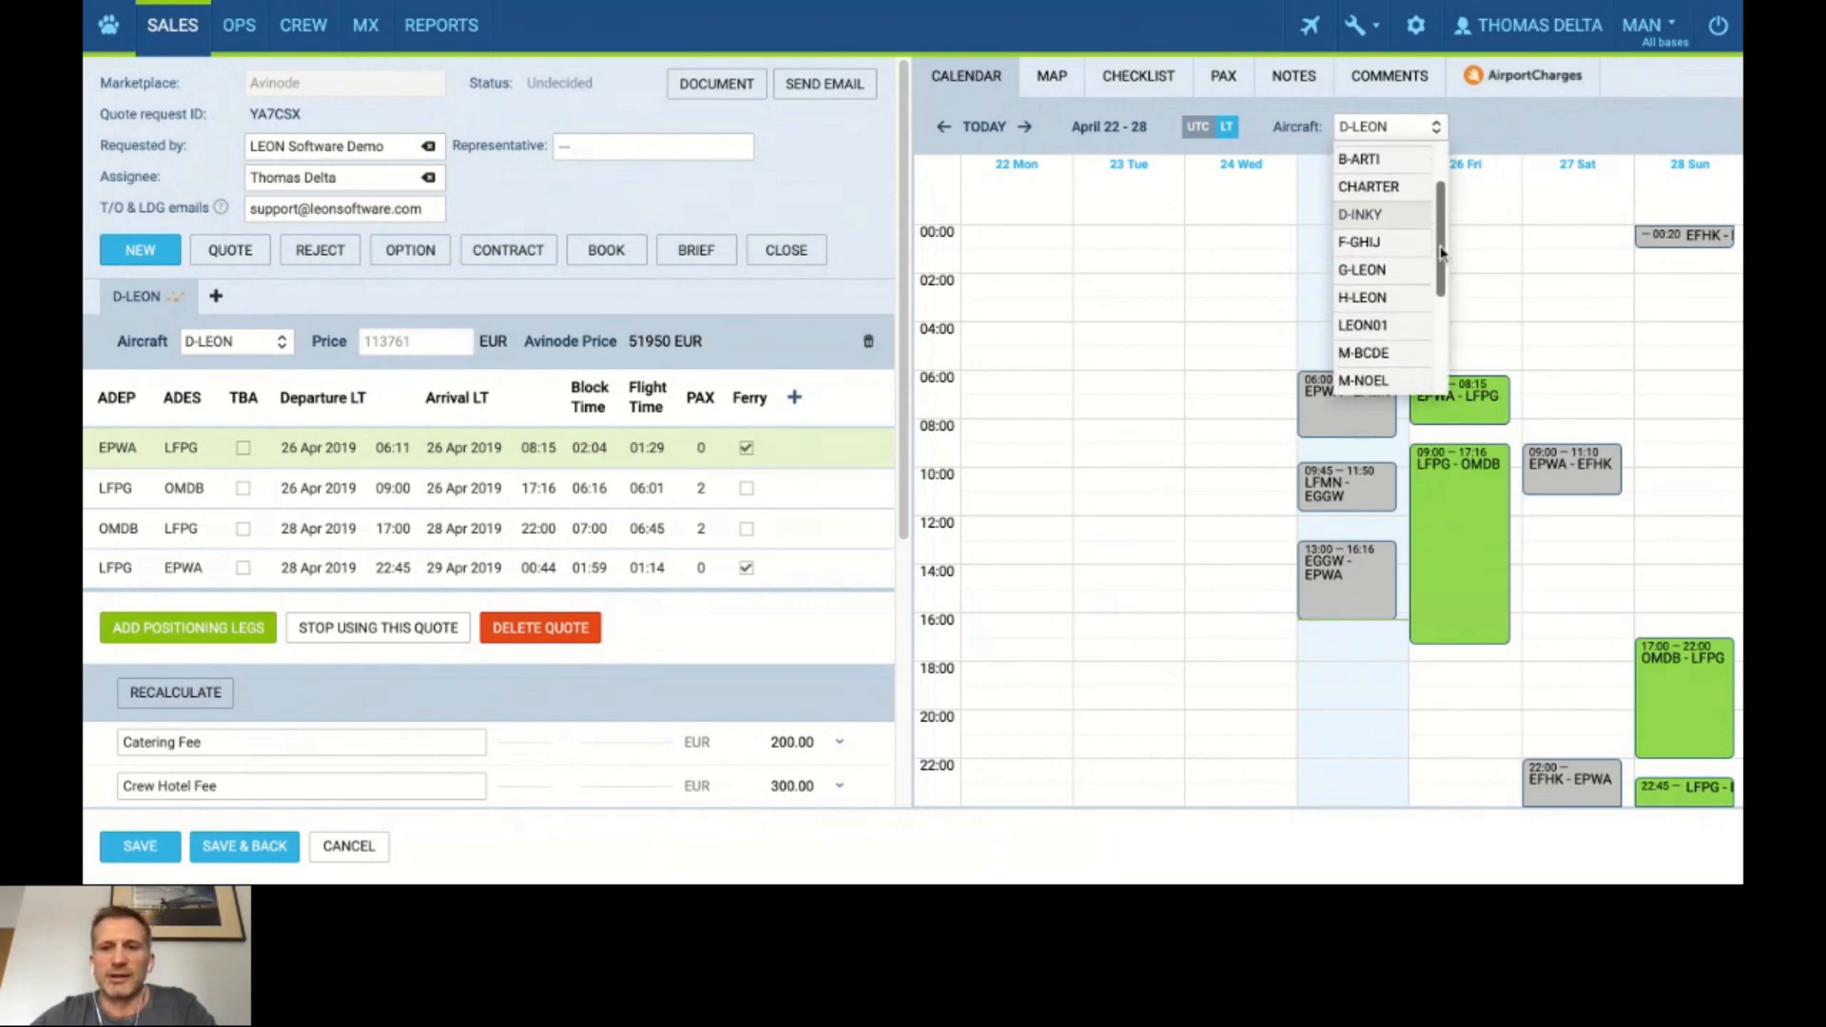
{"action": "left_click", "coordinate": [1388, 275]}
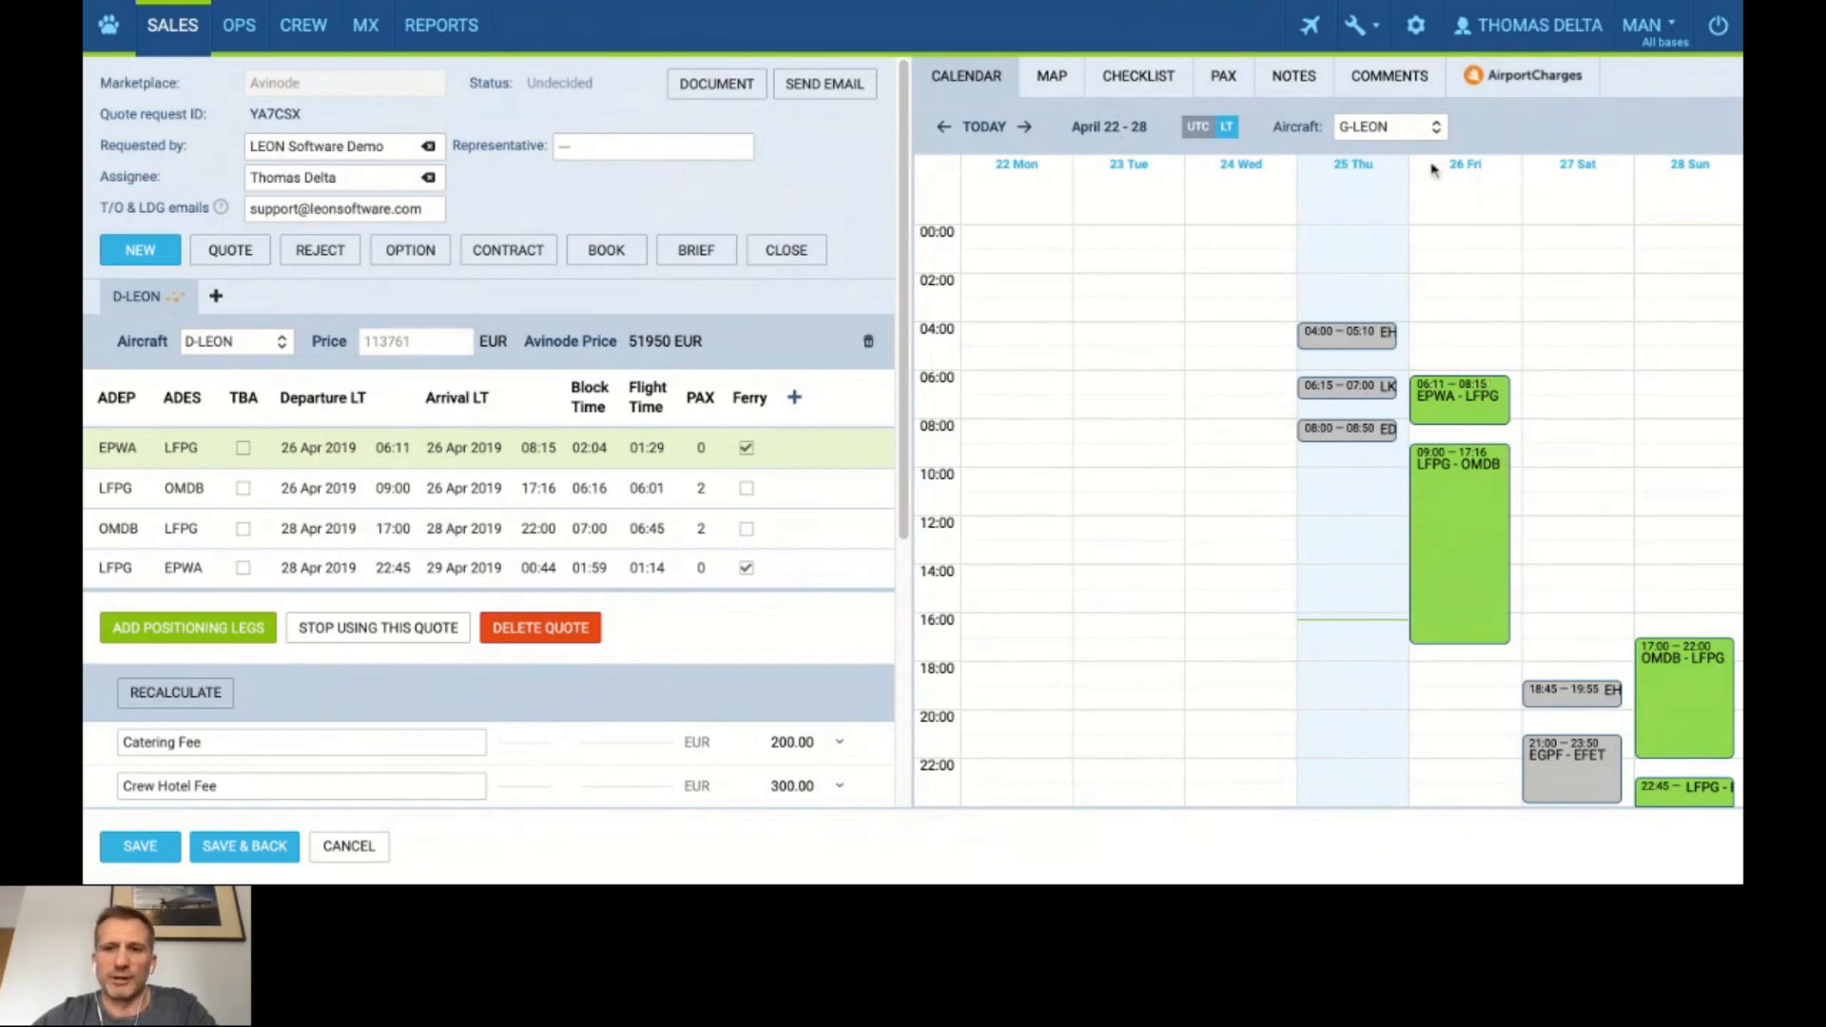
{"action": "left_click", "coordinate": [1422, 136]}
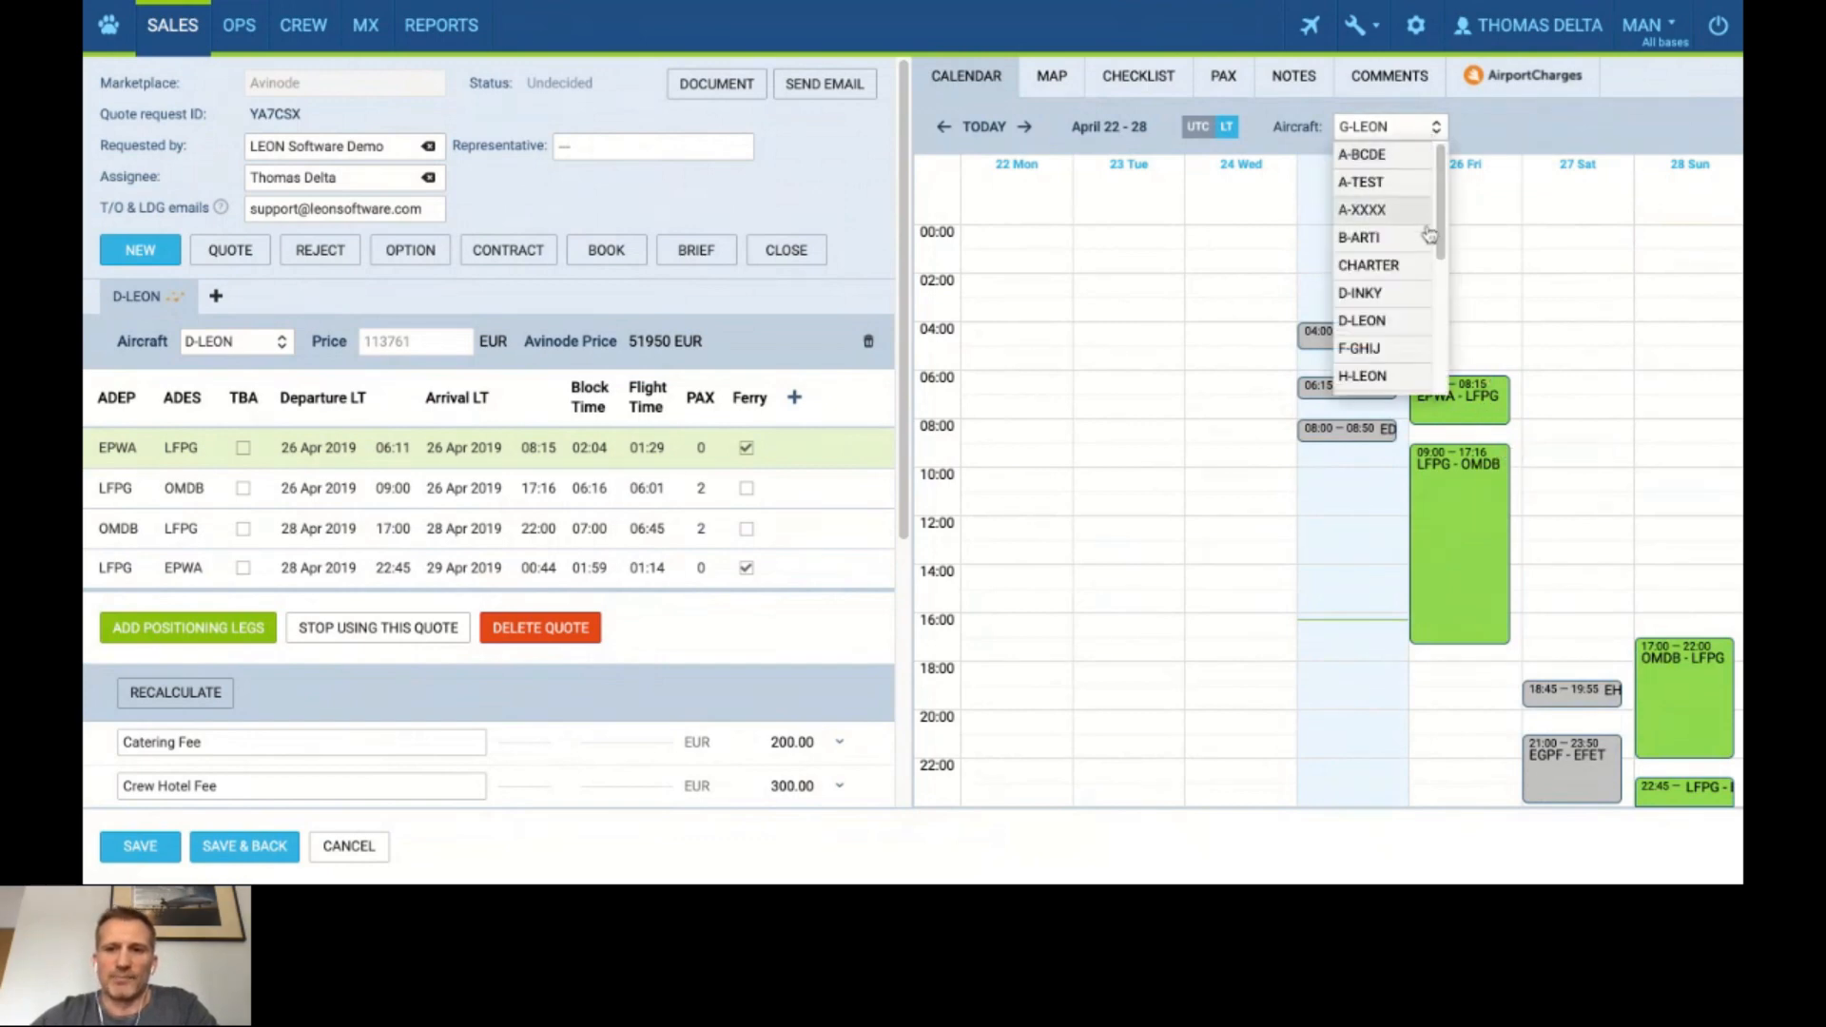
{"action": "left_click", "coordinate": [1404, 323]}
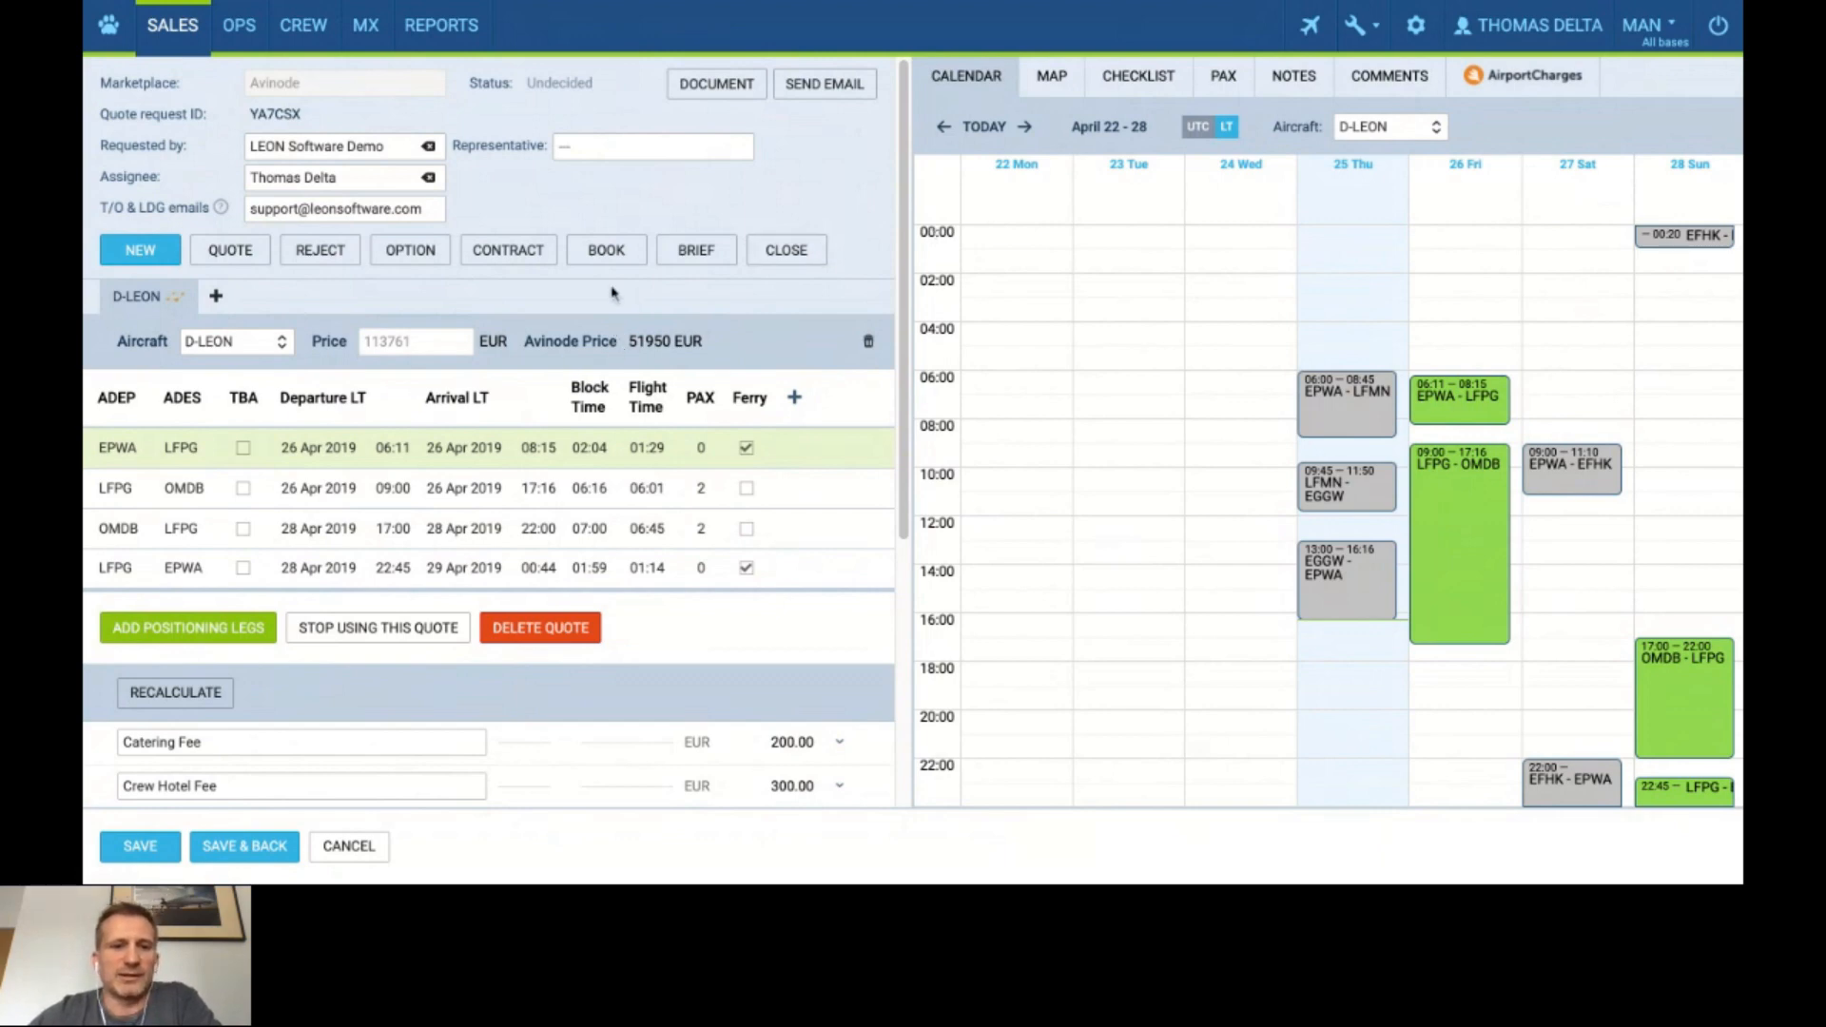
Show the trip on the map and highlight the LFPG–OMDB, OMDB–LFPG and LFPG–EPWA legs one after another.
{"action": "left_click", "coordinate": [1054, 85]}
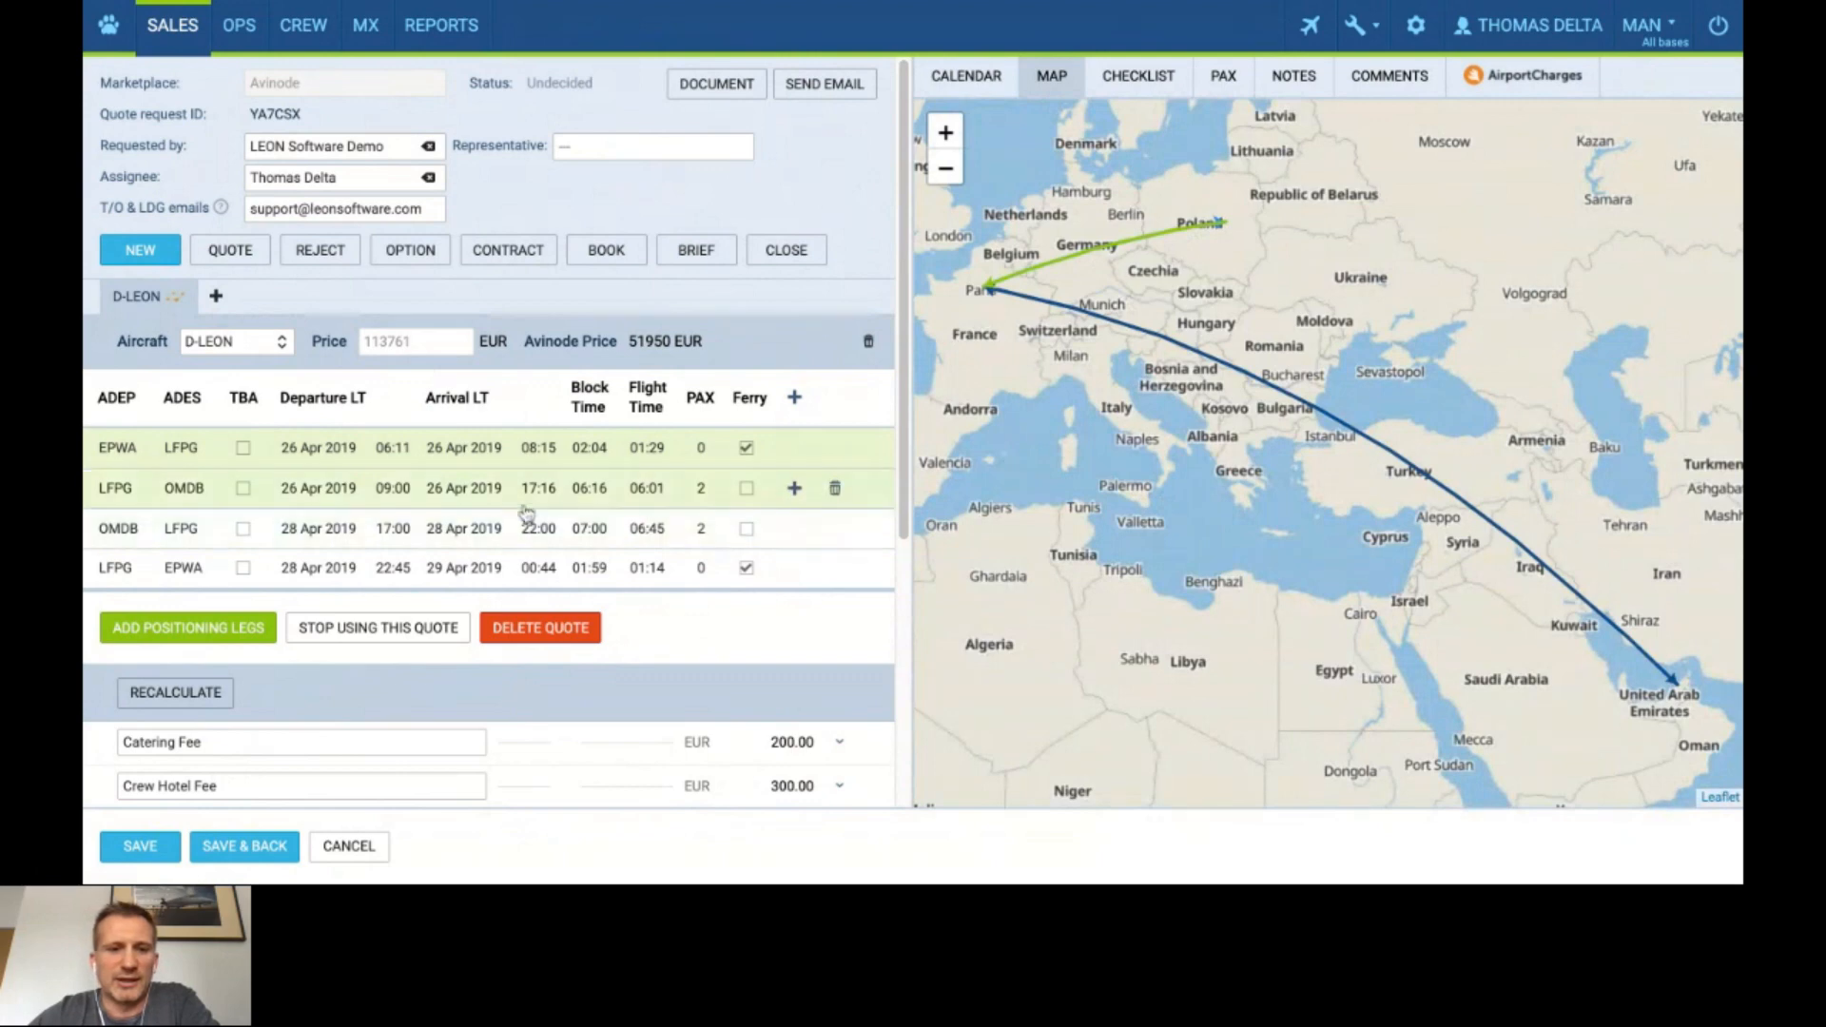
{"action": "left_click", "coordinate": [496, 490]}
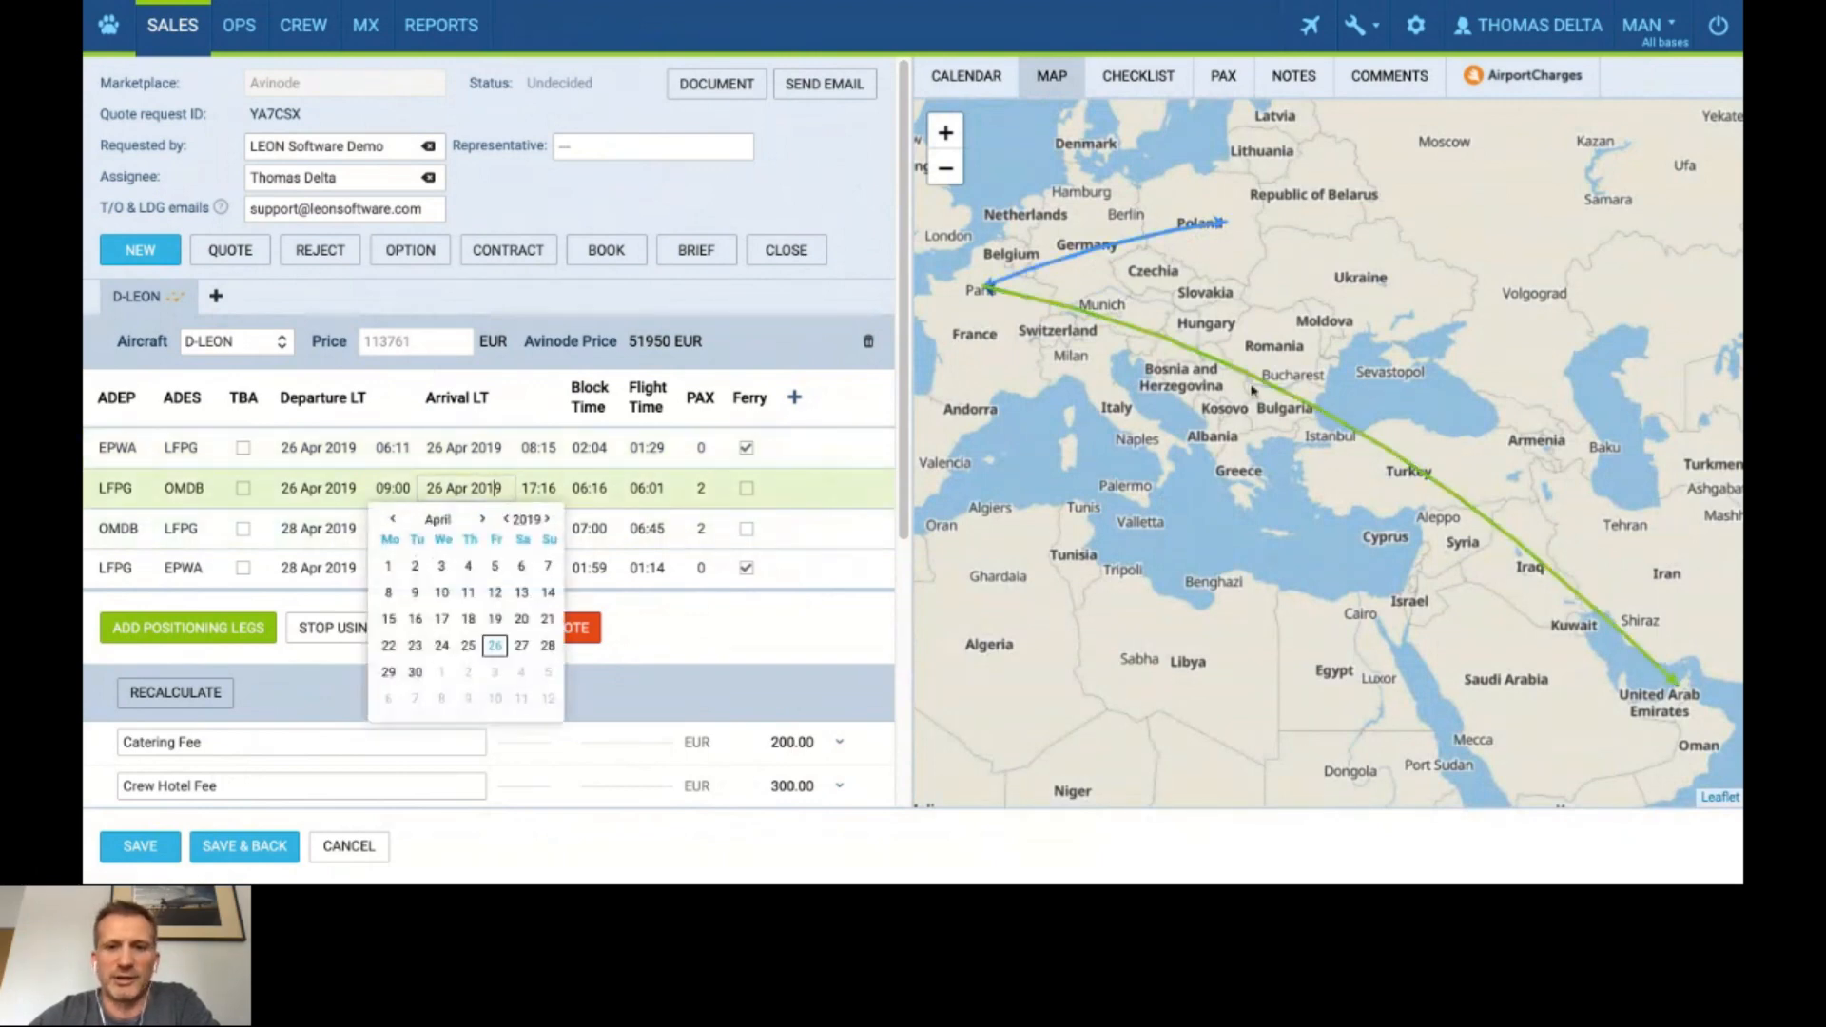
{"action": "left_click", "coordinate": [318, 529]}
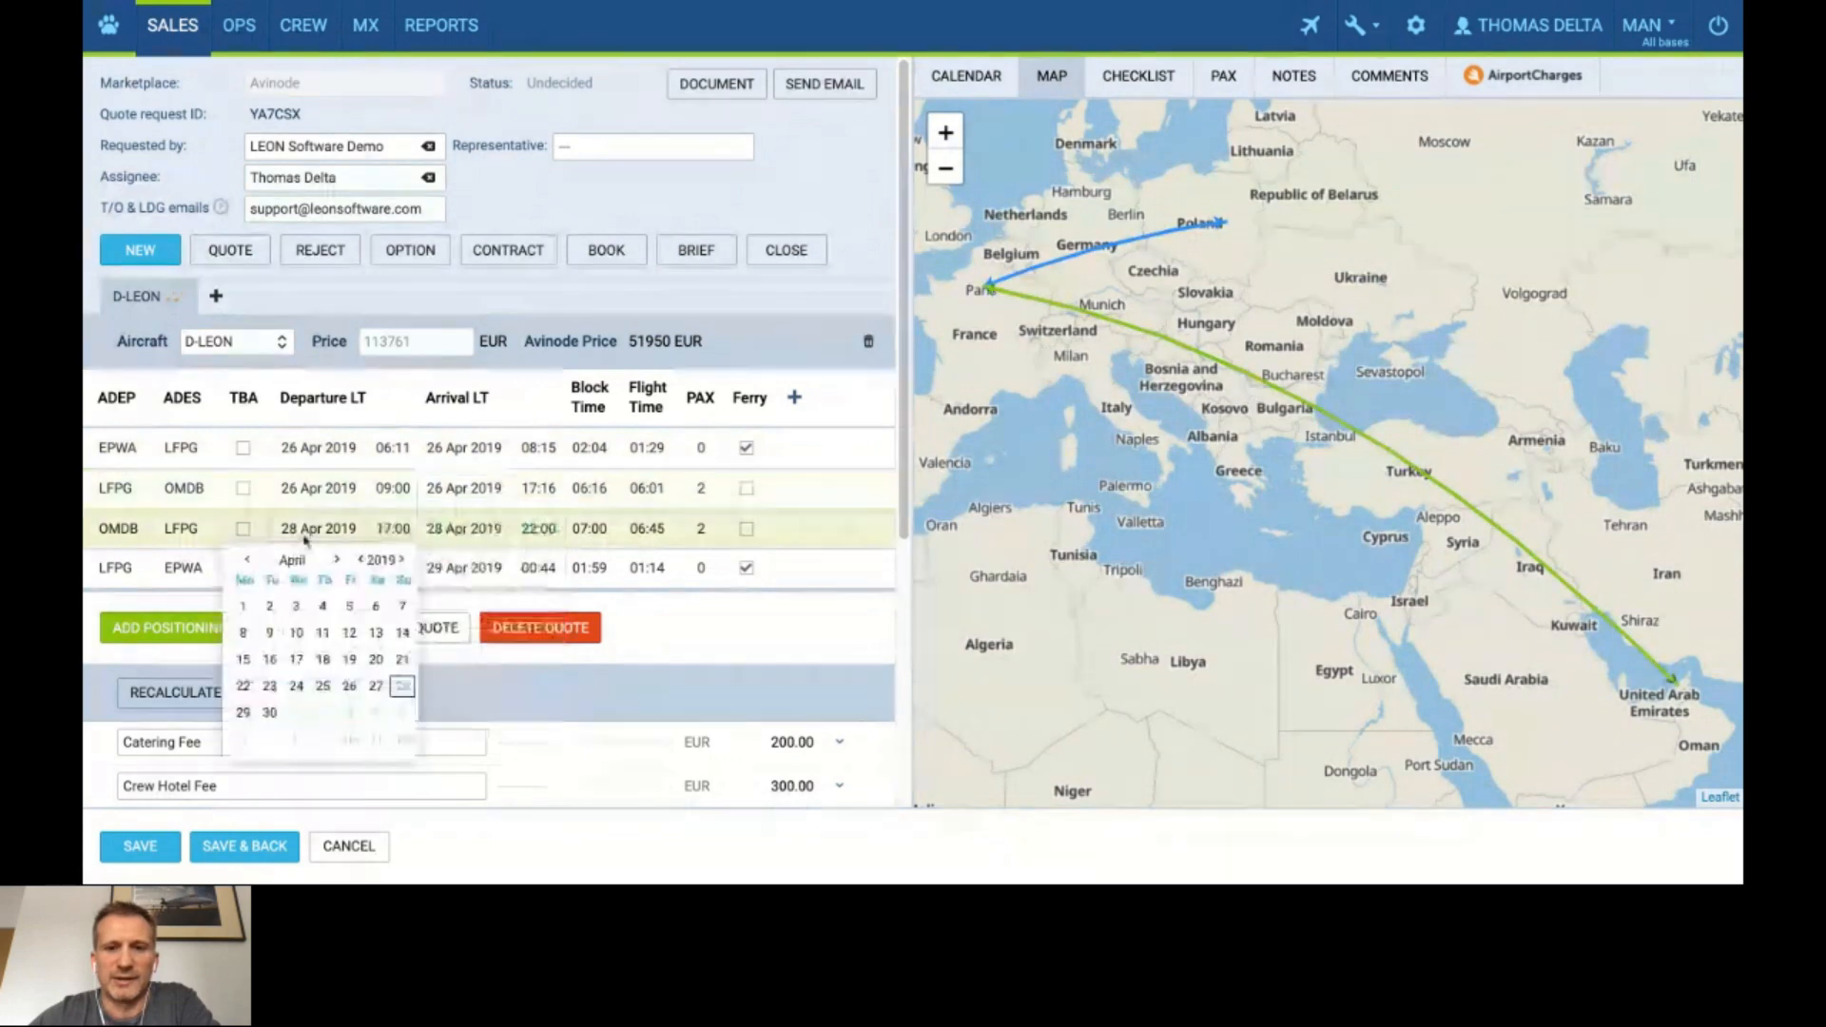
{"action": "left_click", "coordinate": [460, 568]}
{"action": "left_click", "coordinate": [1145, 382]}
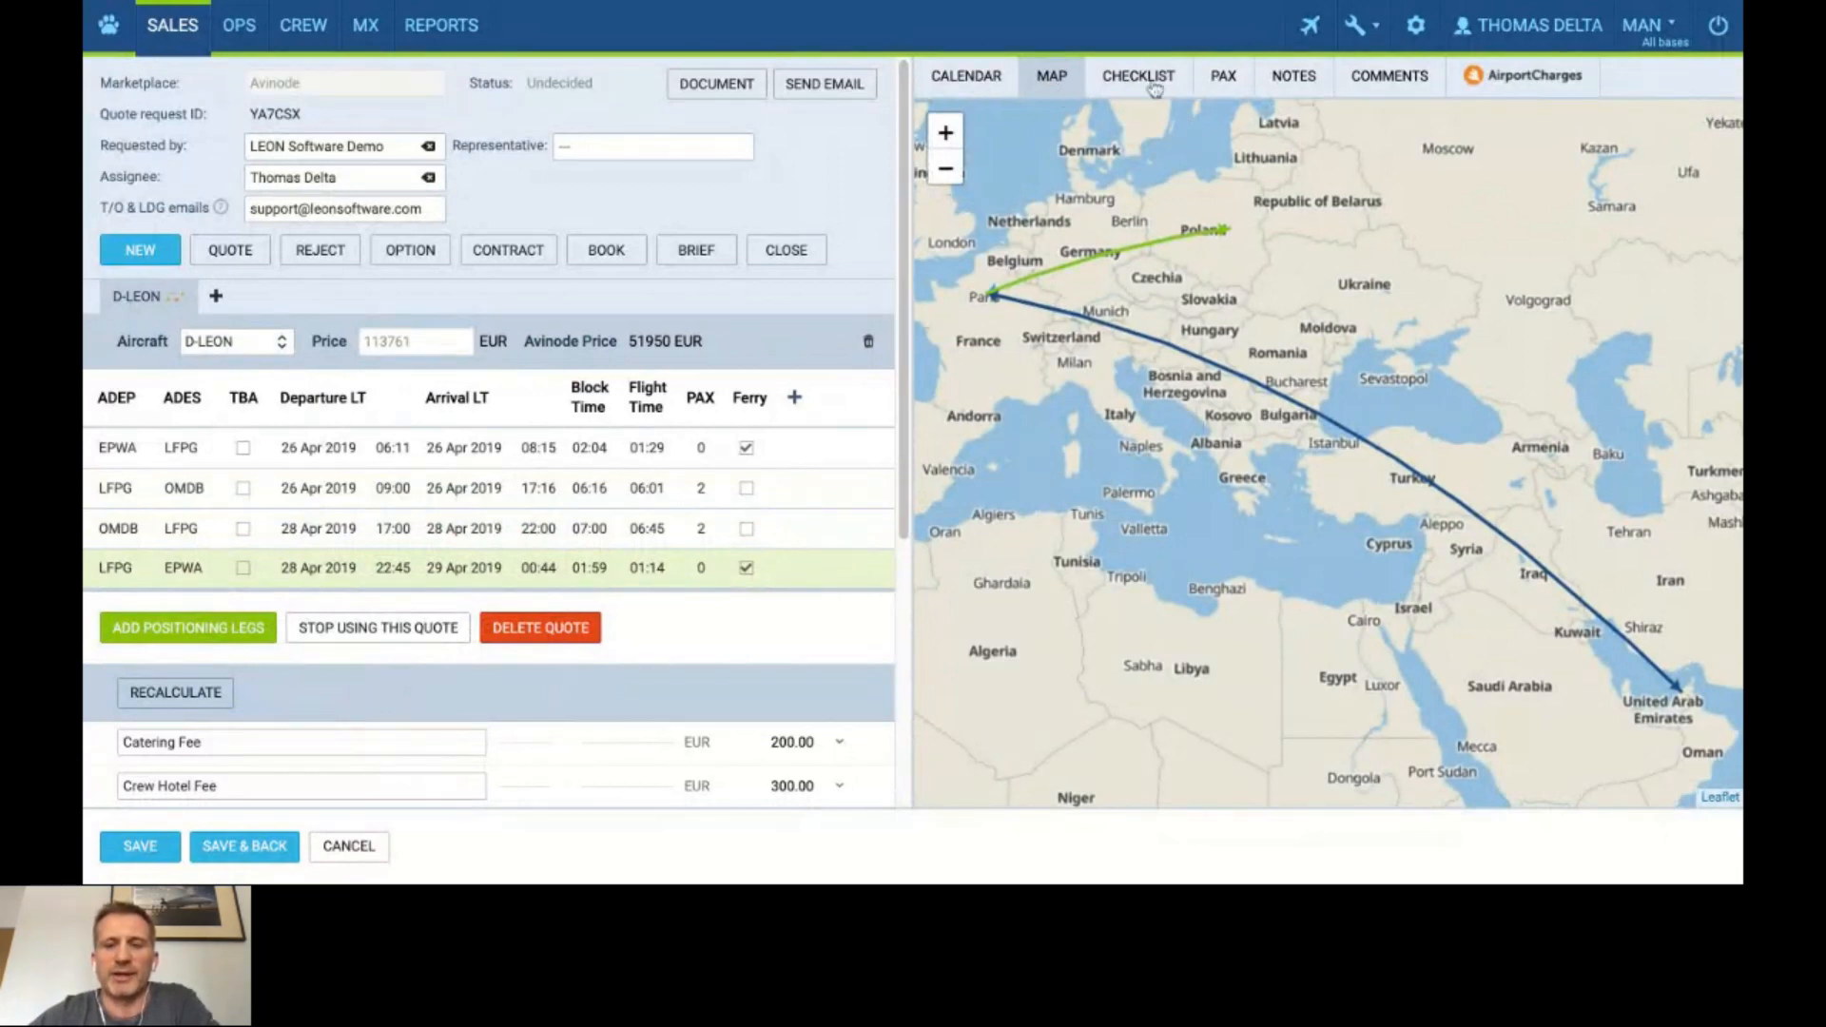
Examine the quote's PAX and checklist sections.
{"action": "left_click", "coordinate": [1226, 80]}
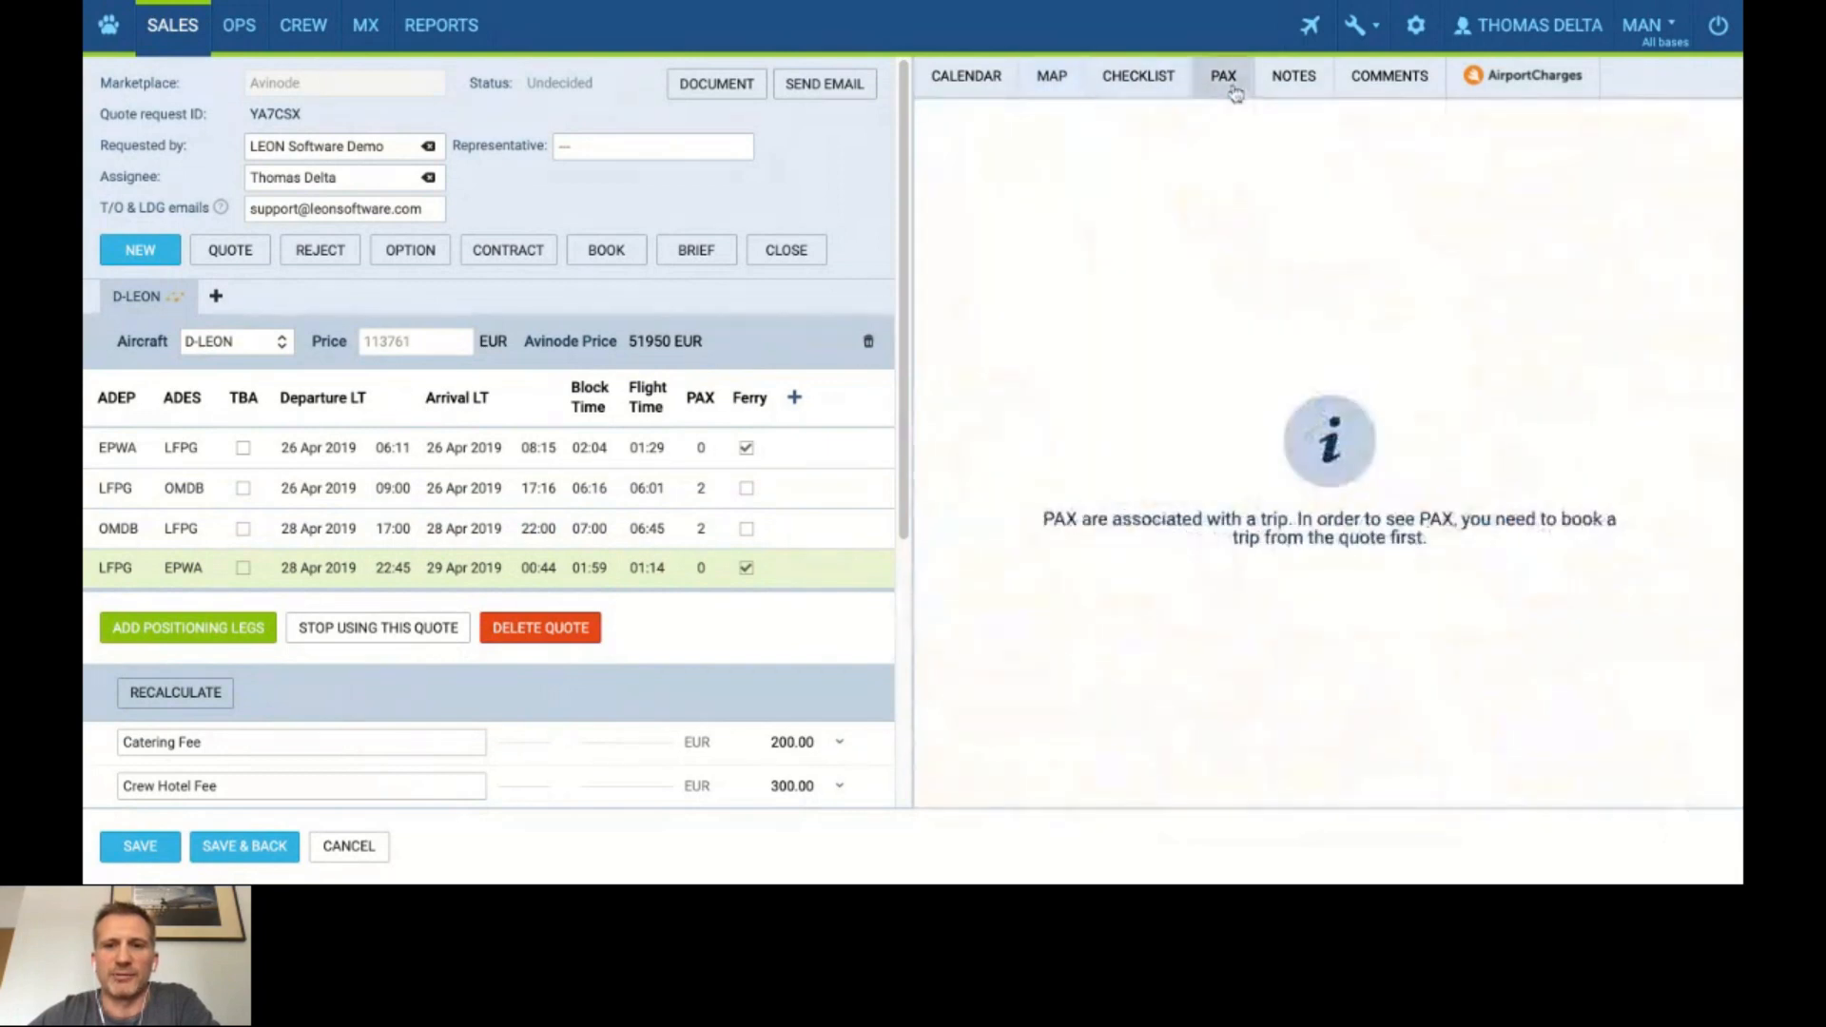
{"action": "left_click", "coordinate": [1168, 89]}
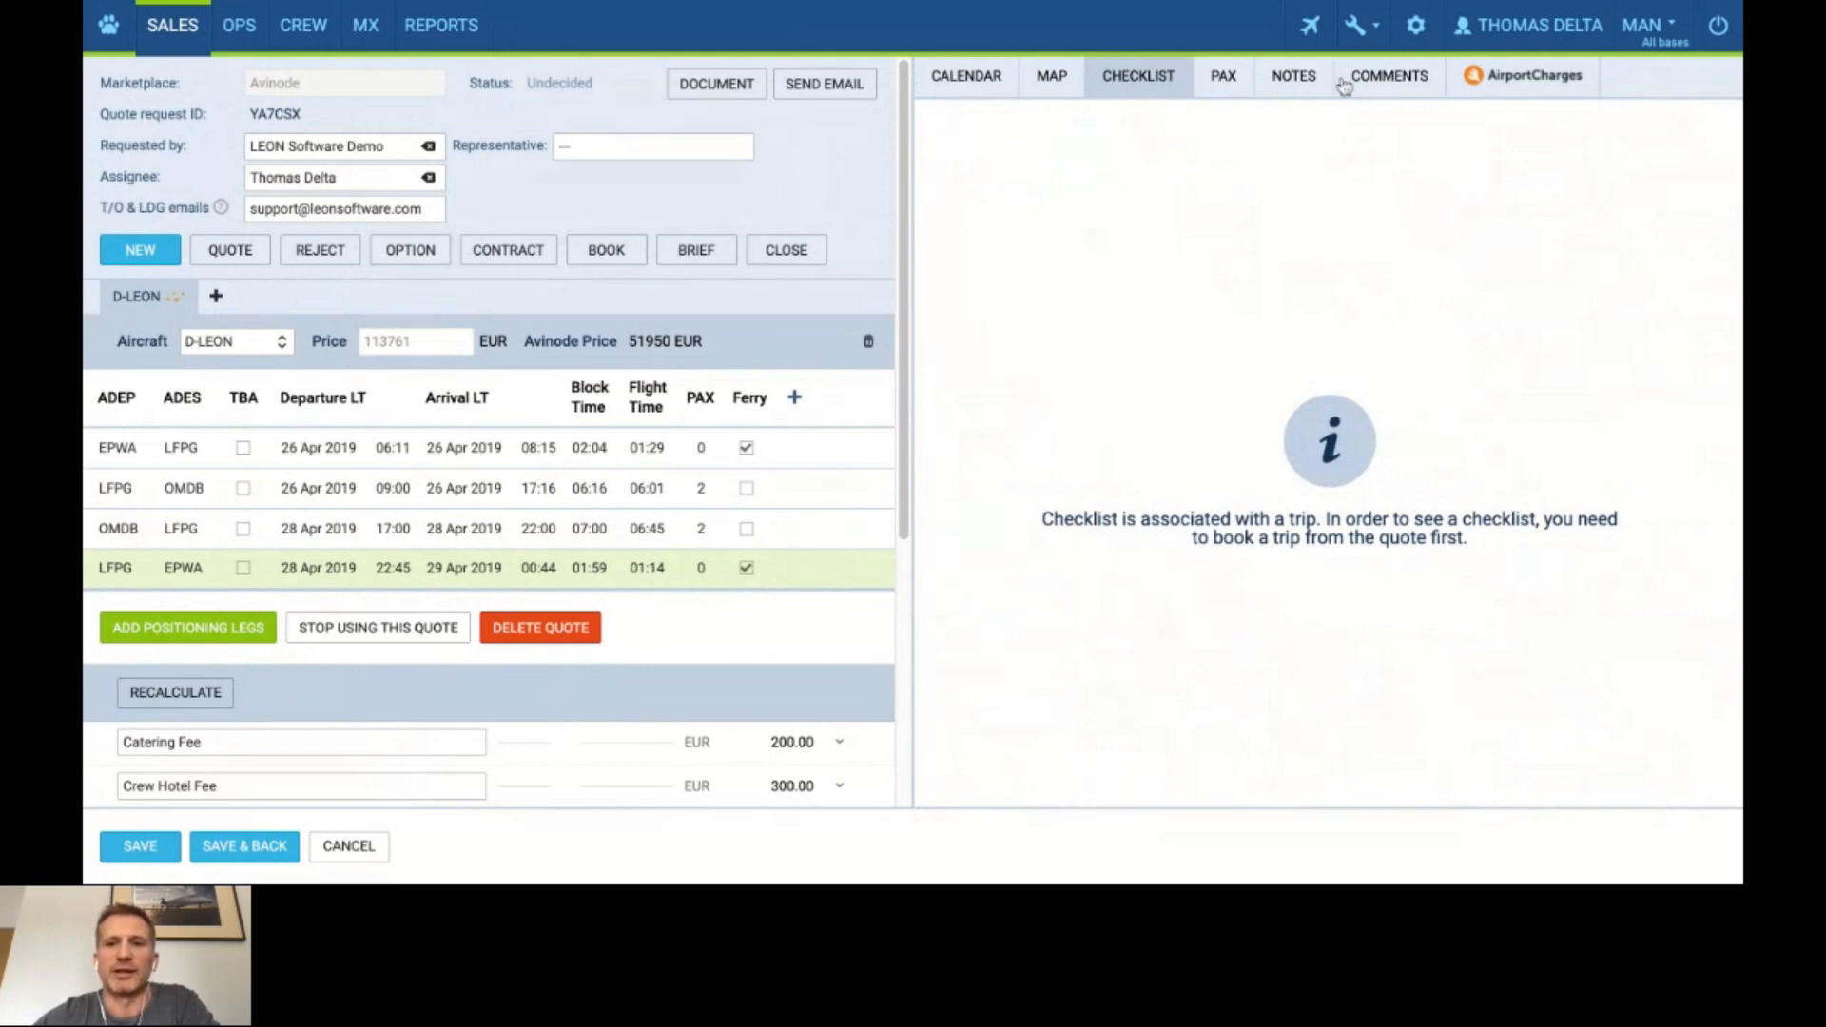
Add the comment "customer will call us in 6 hours to make final decision" to the quote.
{"action": "left_click", "coordinate": [1374, 89]}
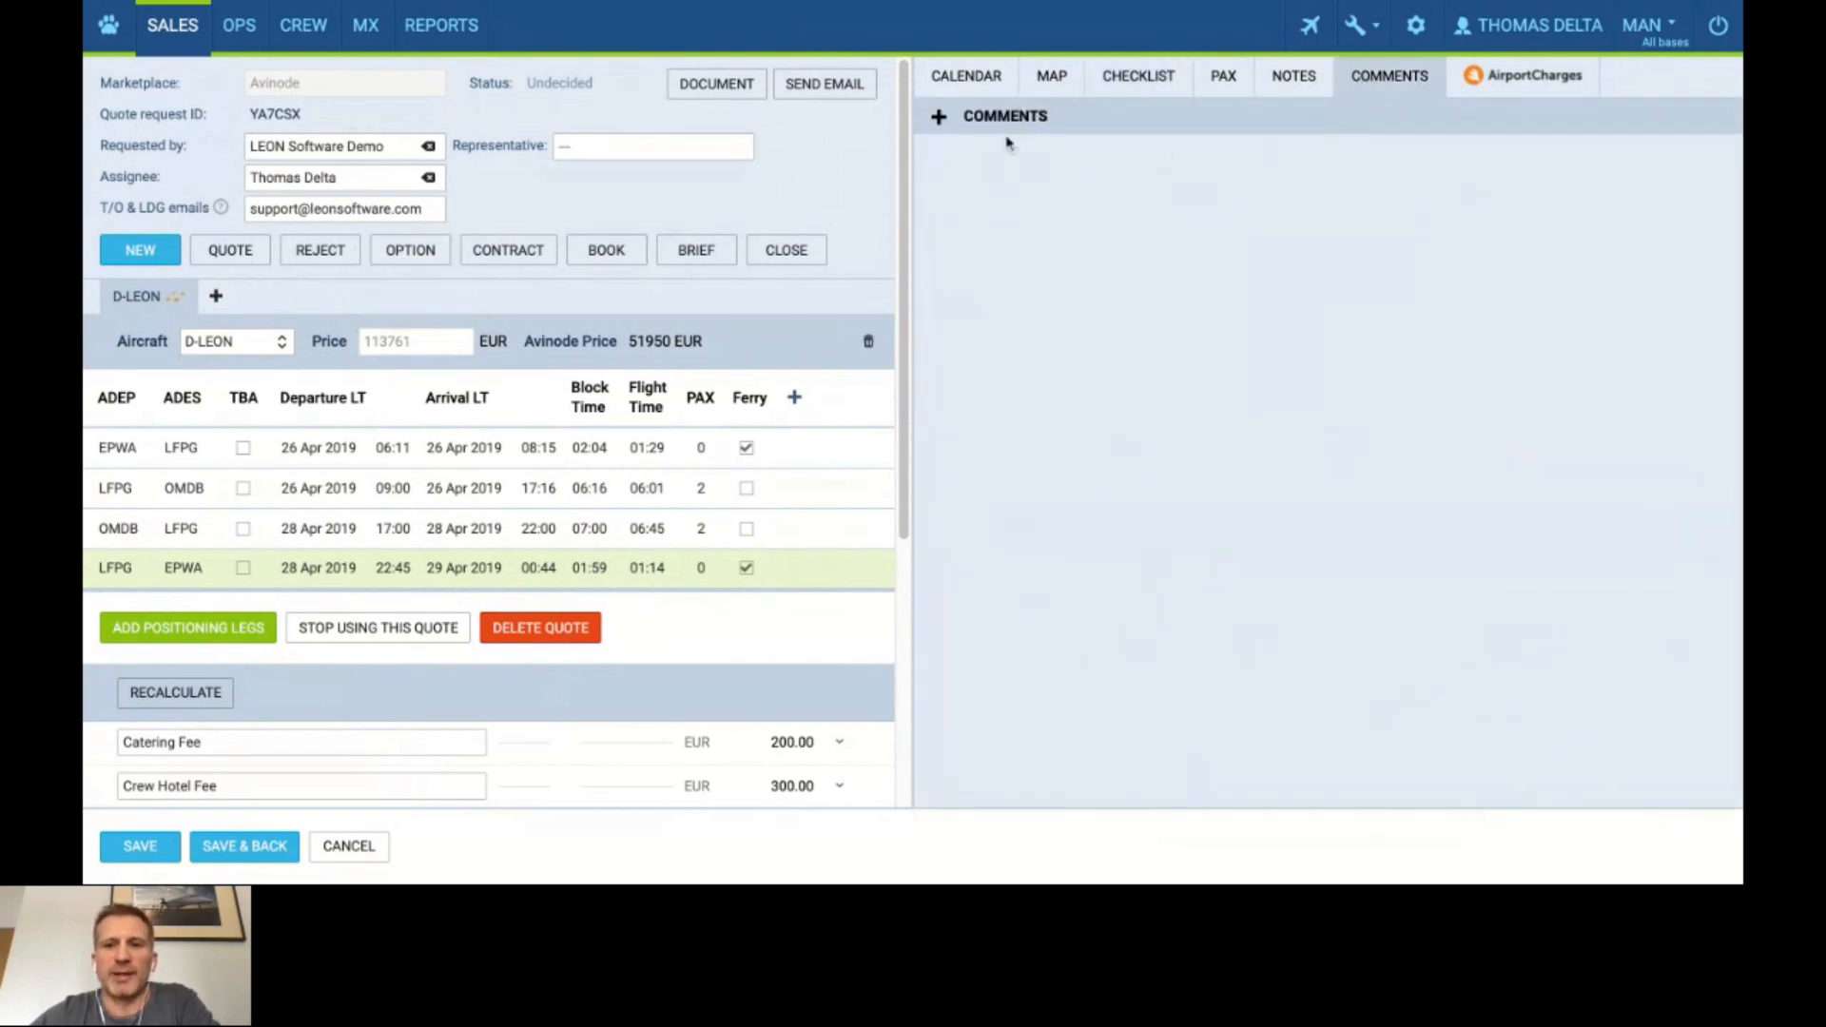
{"action": "left_click", "coordinate": [939, 120]}
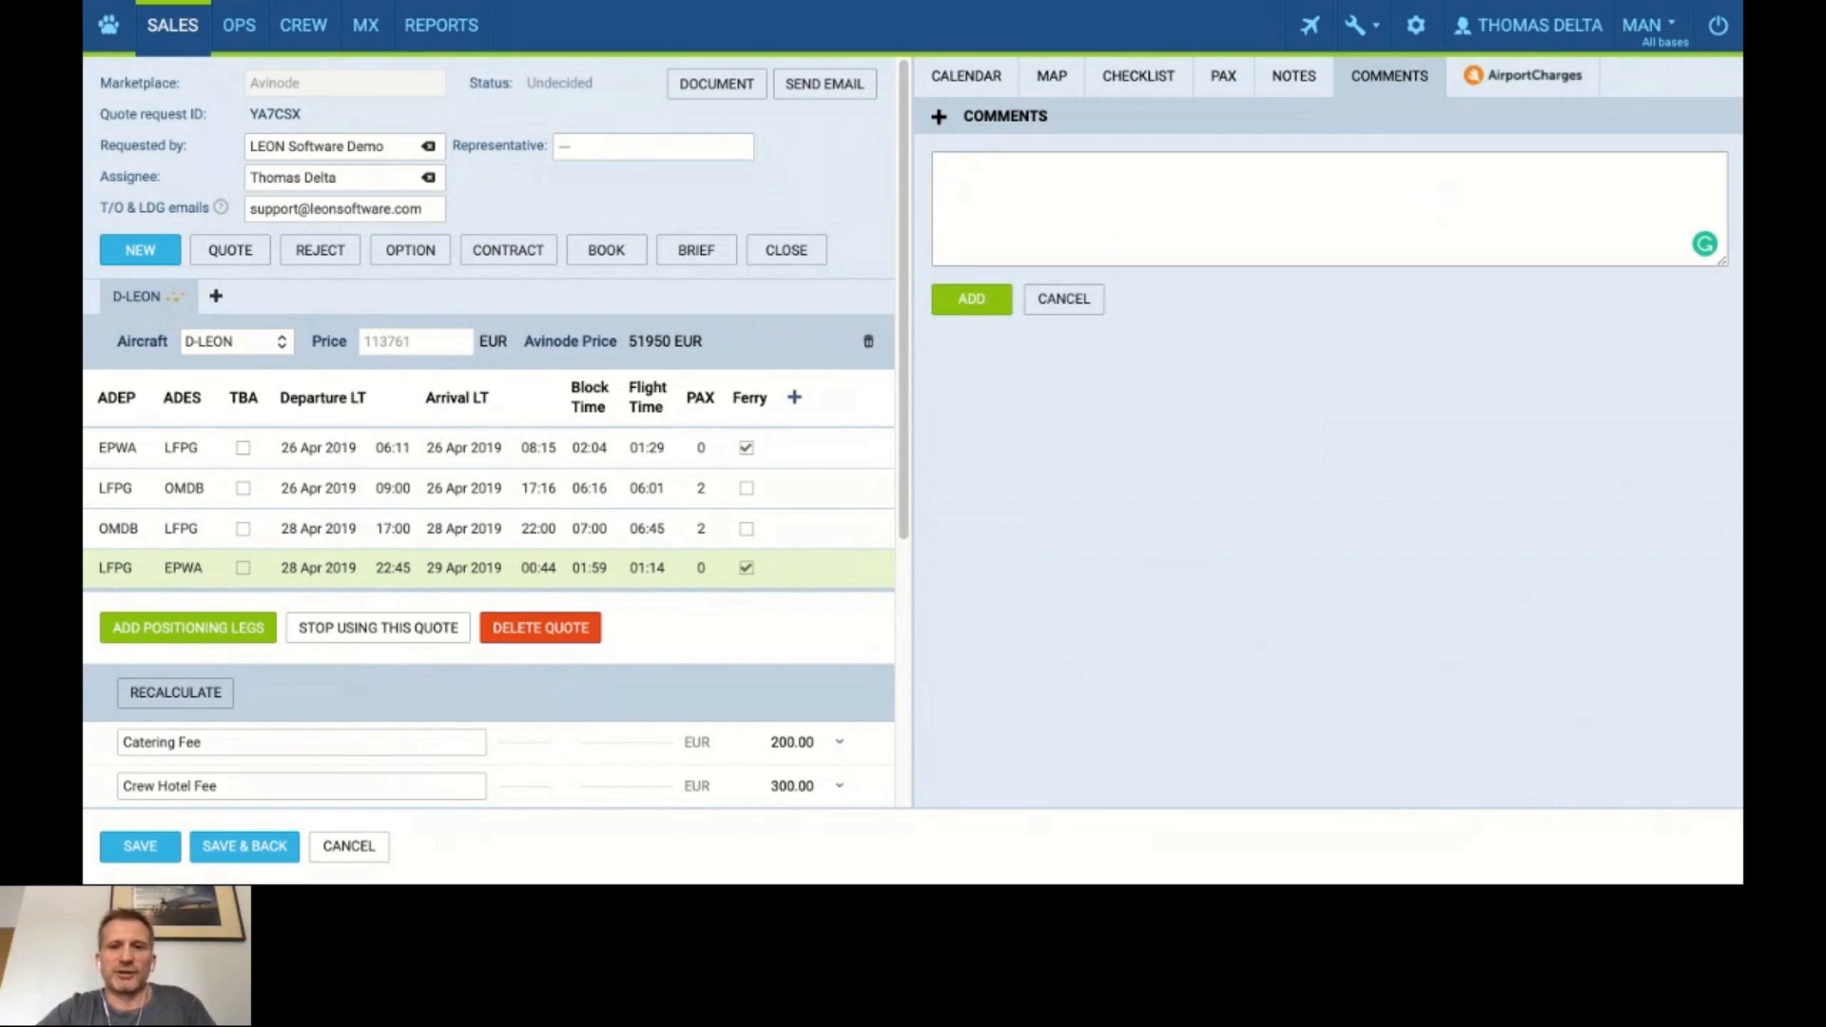
{"action": "type", "text": "test"}
{"action": "key", "text": "BackSpace"}
{"action": "key", "text": "BackSpace"}
{"action": "key", "text": "BackSpace"}
{"action": "key", "text": "BackSpace"}
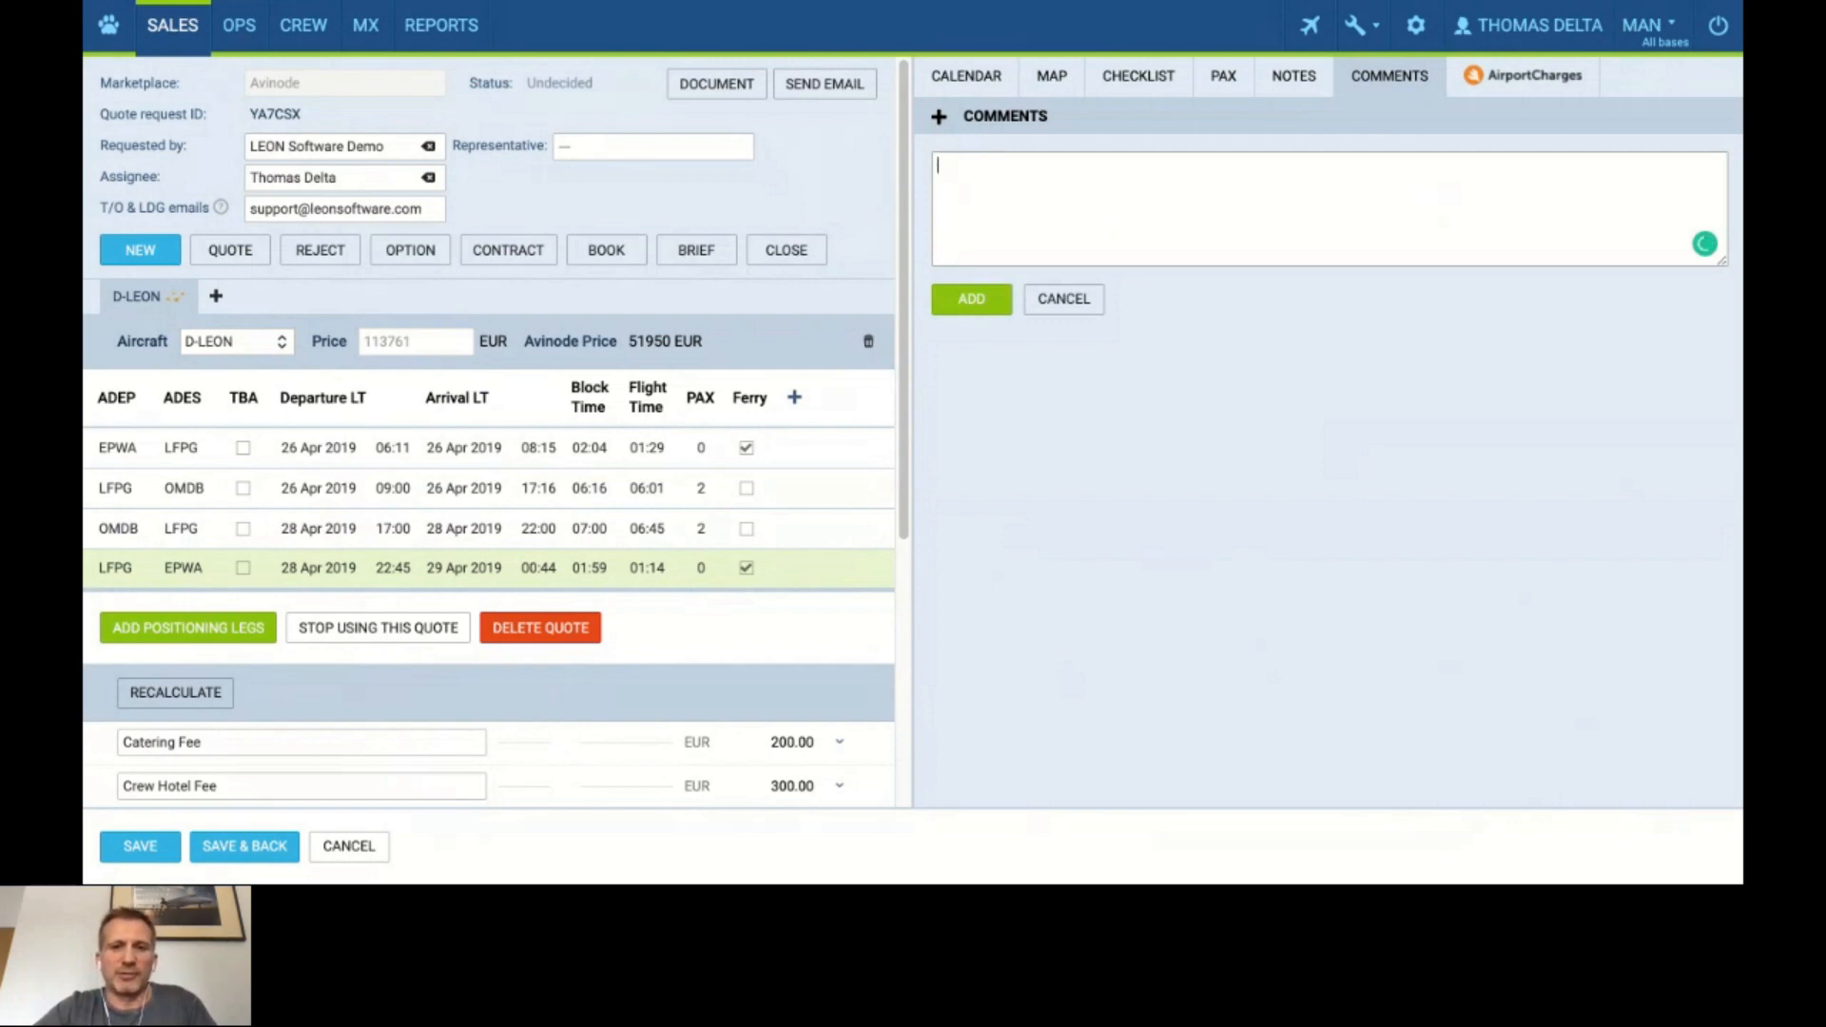
{"action": "type", "text": "cust"}
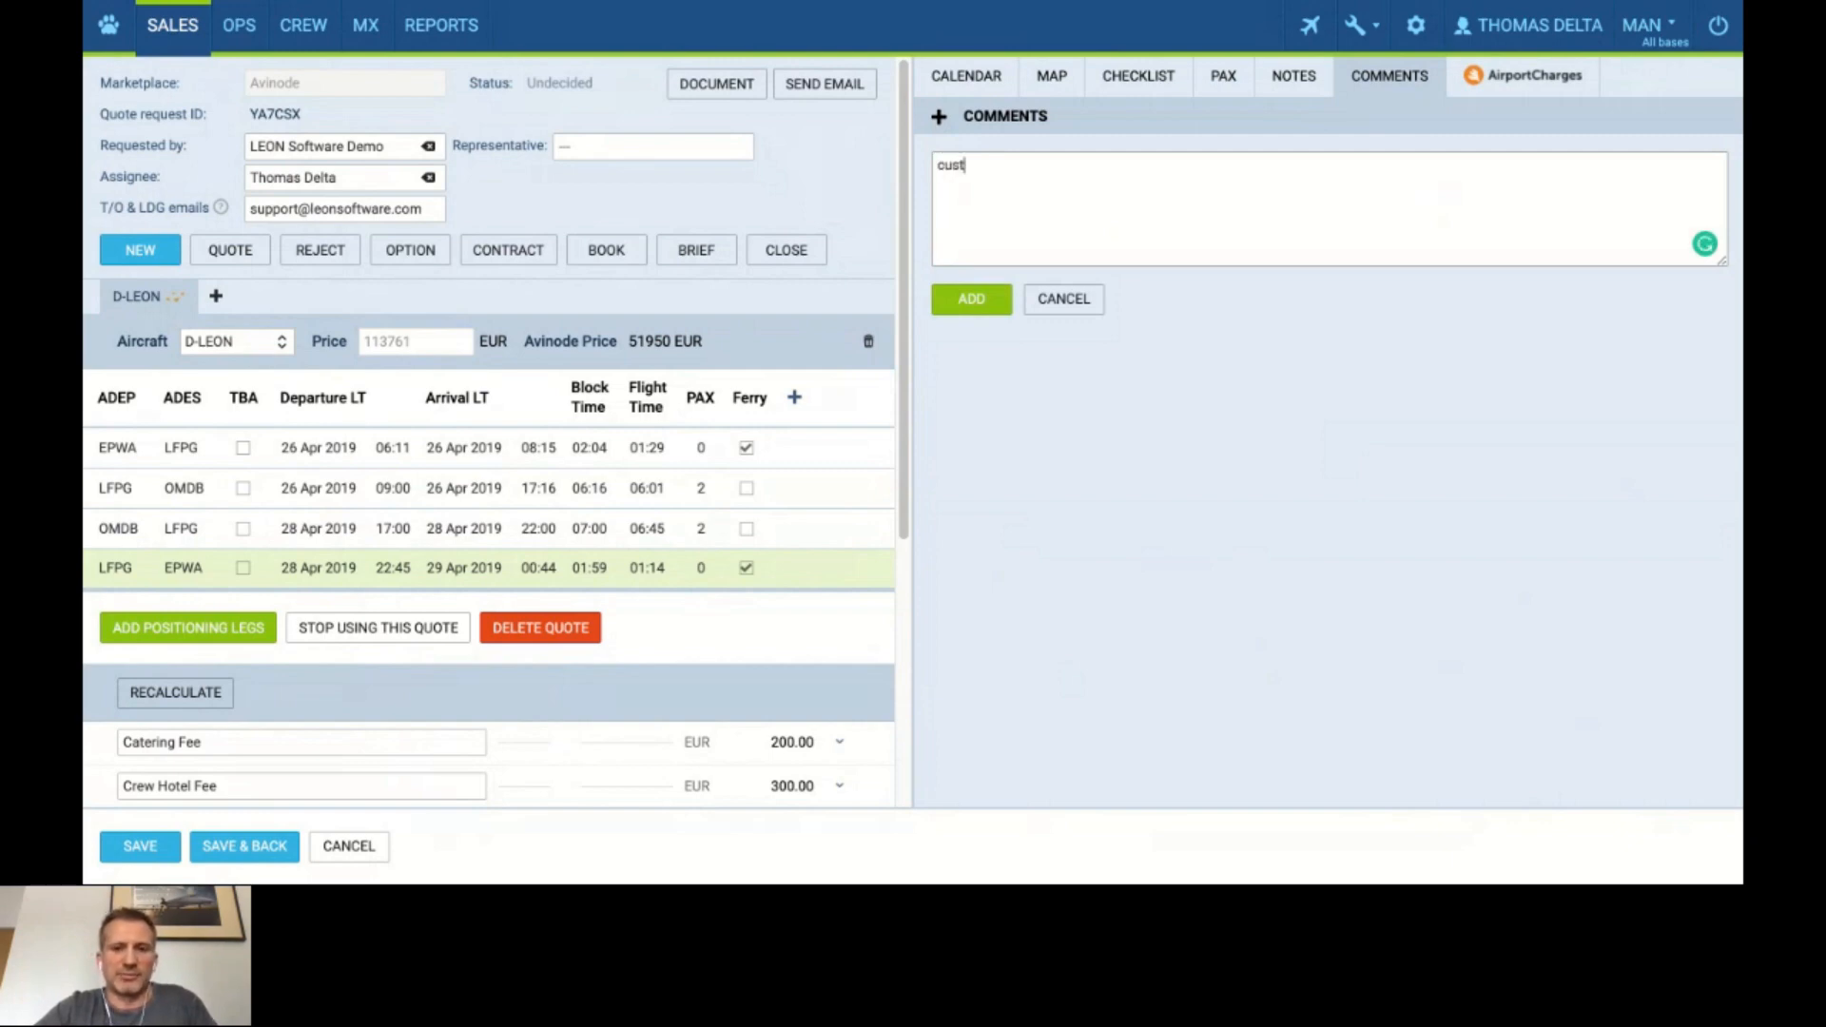
{"action": "type", "text": "omer will call "}
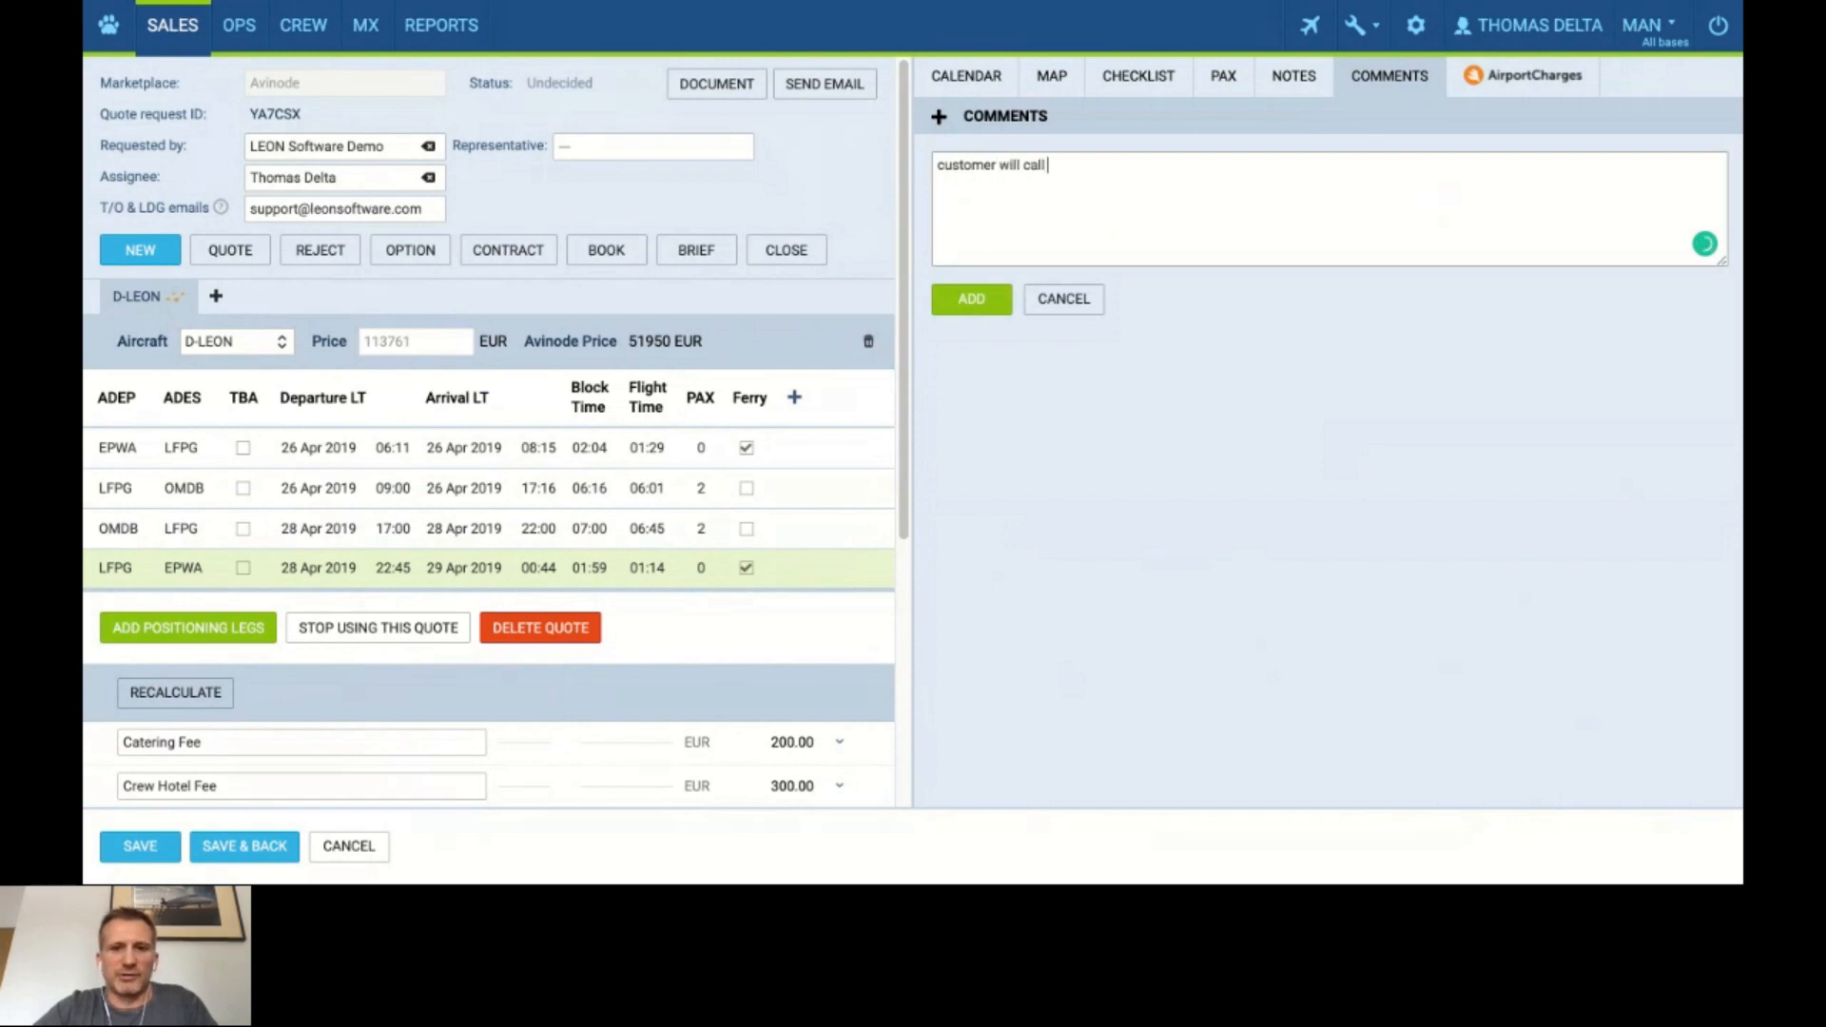
{"action": "type", "text": "us in 6 hours to make final "}
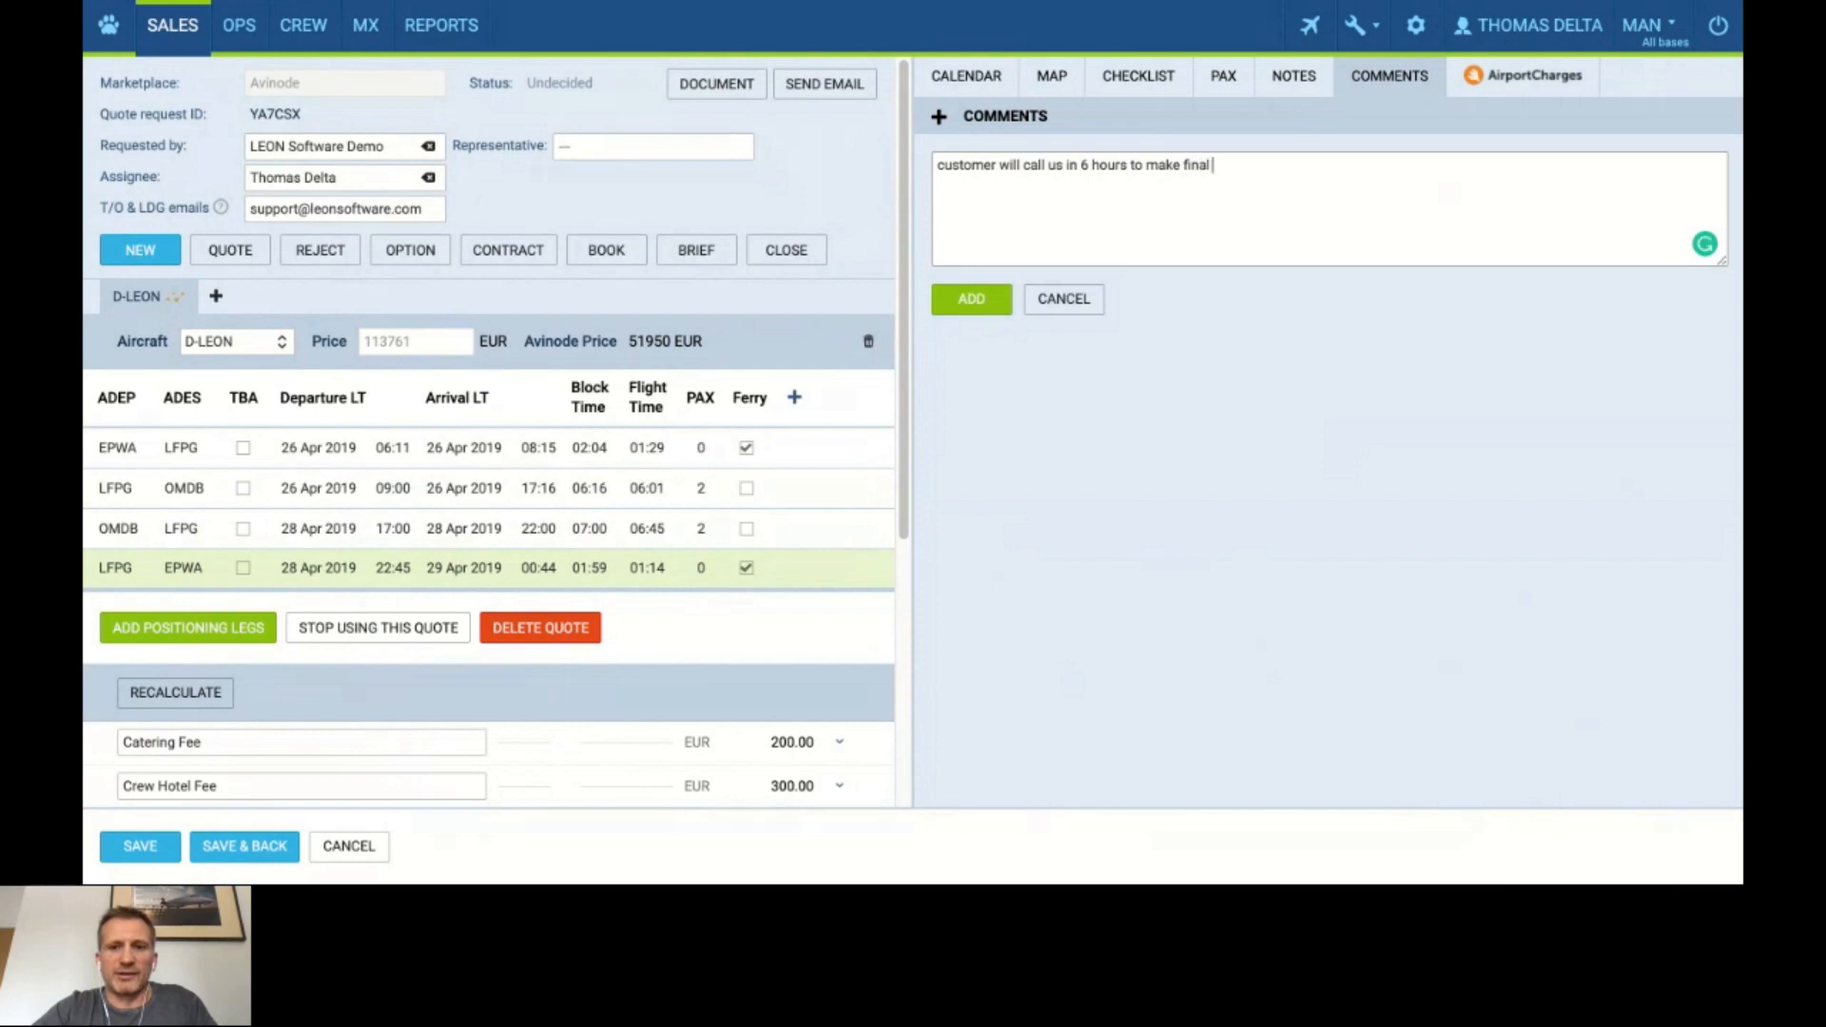
{"action": "type", "text": "decision"}
{"action": "left_click", "coordinate": [979, 298]}
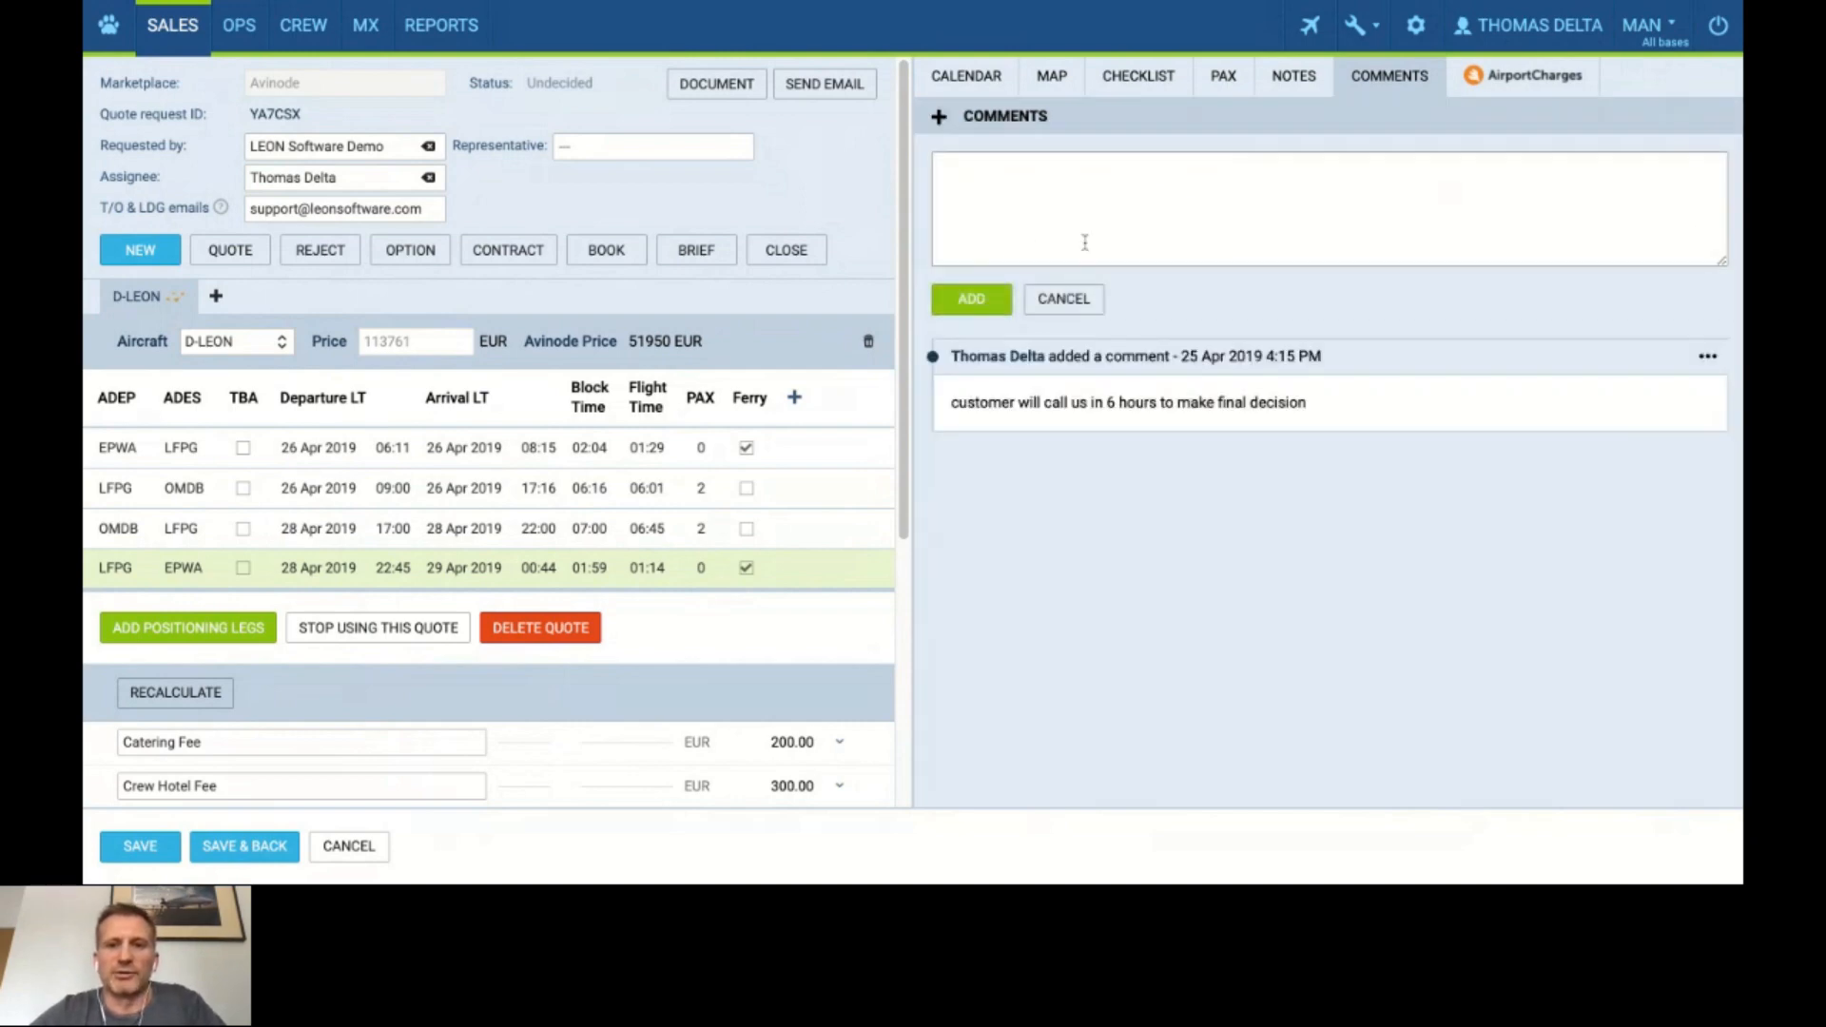
{"action": "left_click", "coordinate": [1080, 211]}
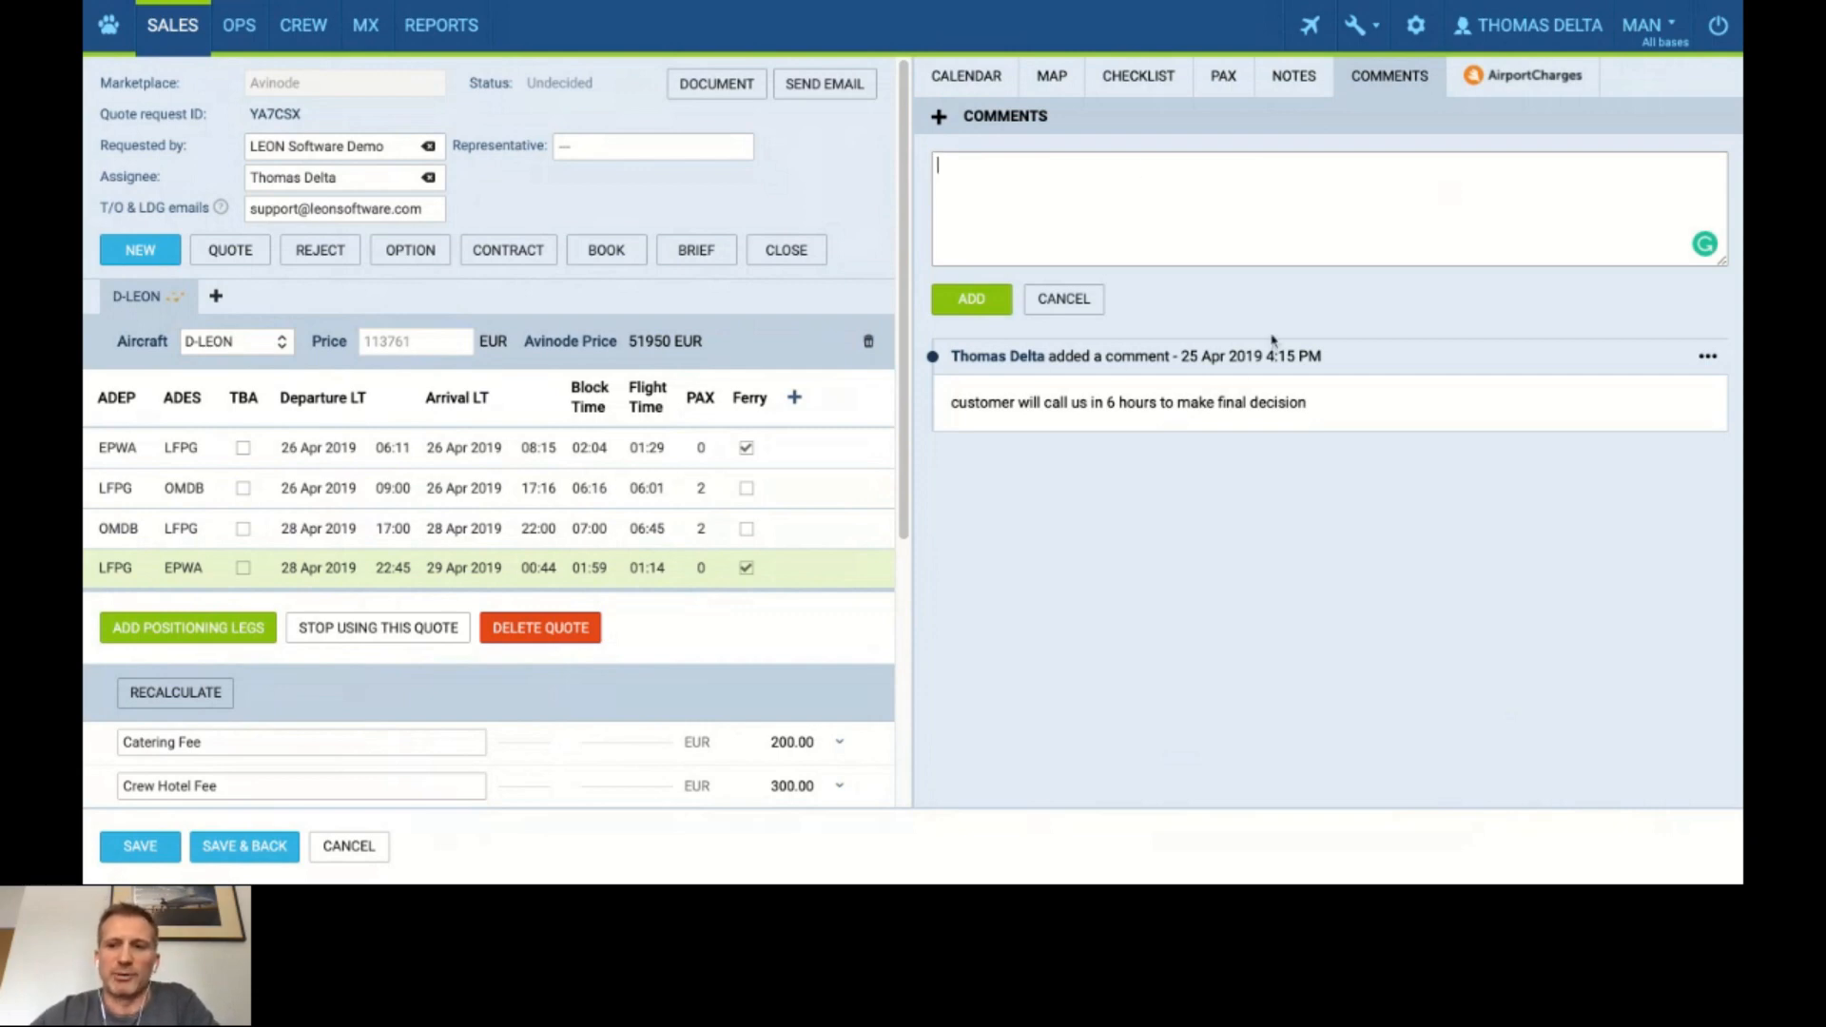
Check the quote's notes section and return to the D-LEON calendar.
{"action": "left_click", "coordinate": [1293, 78]}
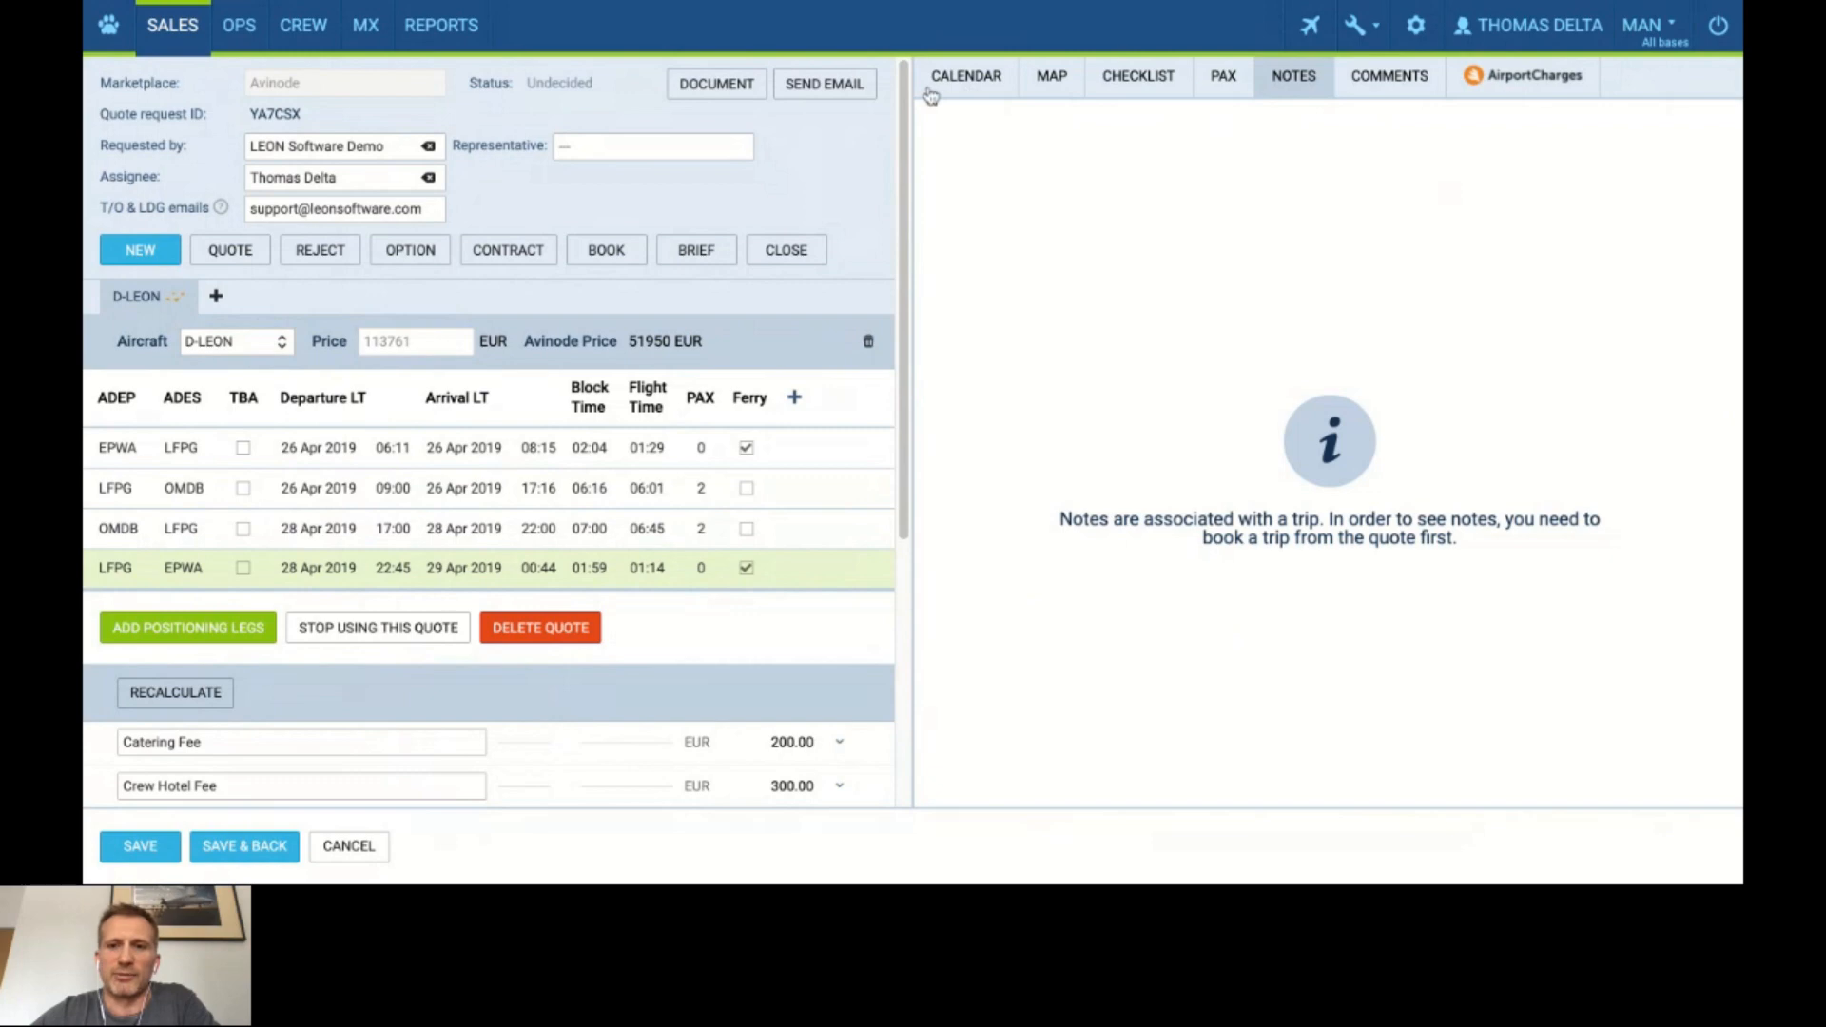
{"action": "left_click", "coordinate": [965, 78]}
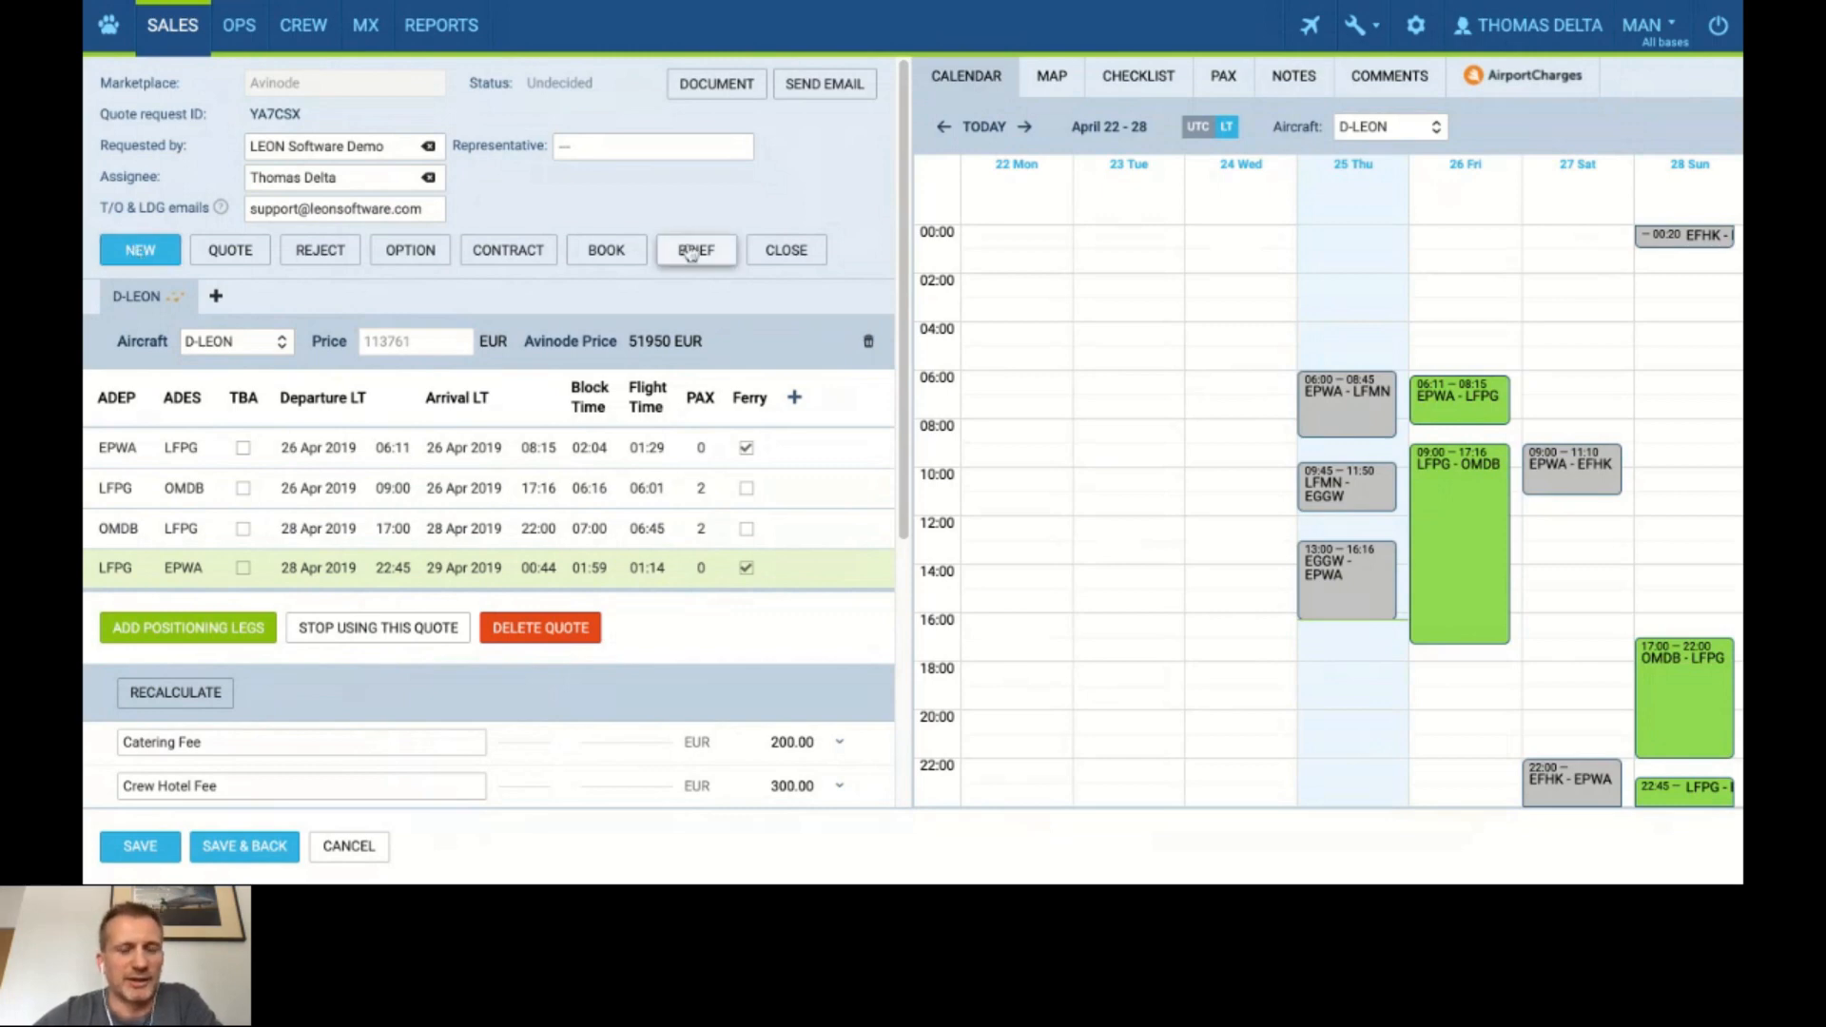
{"action": "scroll", "coordinate": [904, 320], "scroll_direction": "down", "scroll_amount": 1}
{"action": "scroll", "coordinate": [904, 321], "scroll_direction": "up", "scroll_amount": 1}
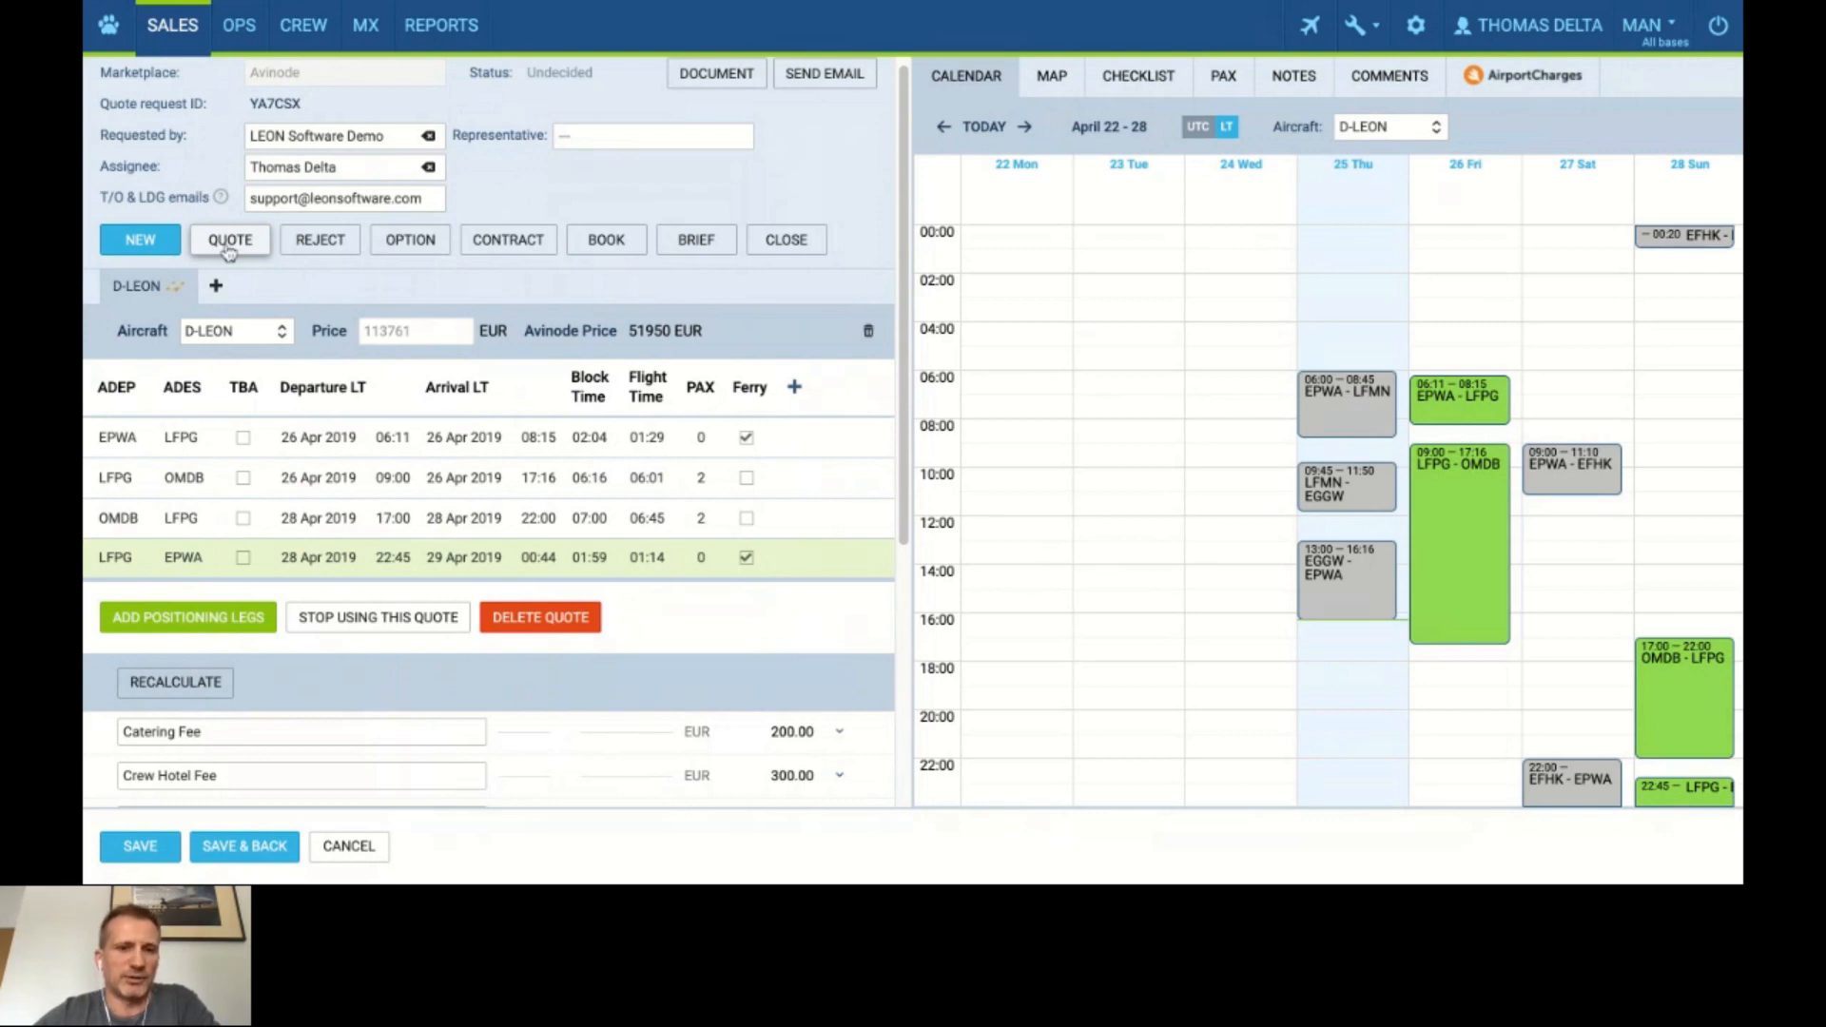
{"action": "scroll", "coordinate": [228, 252], "scroll_direction": "up", "scroll_amount": 1}
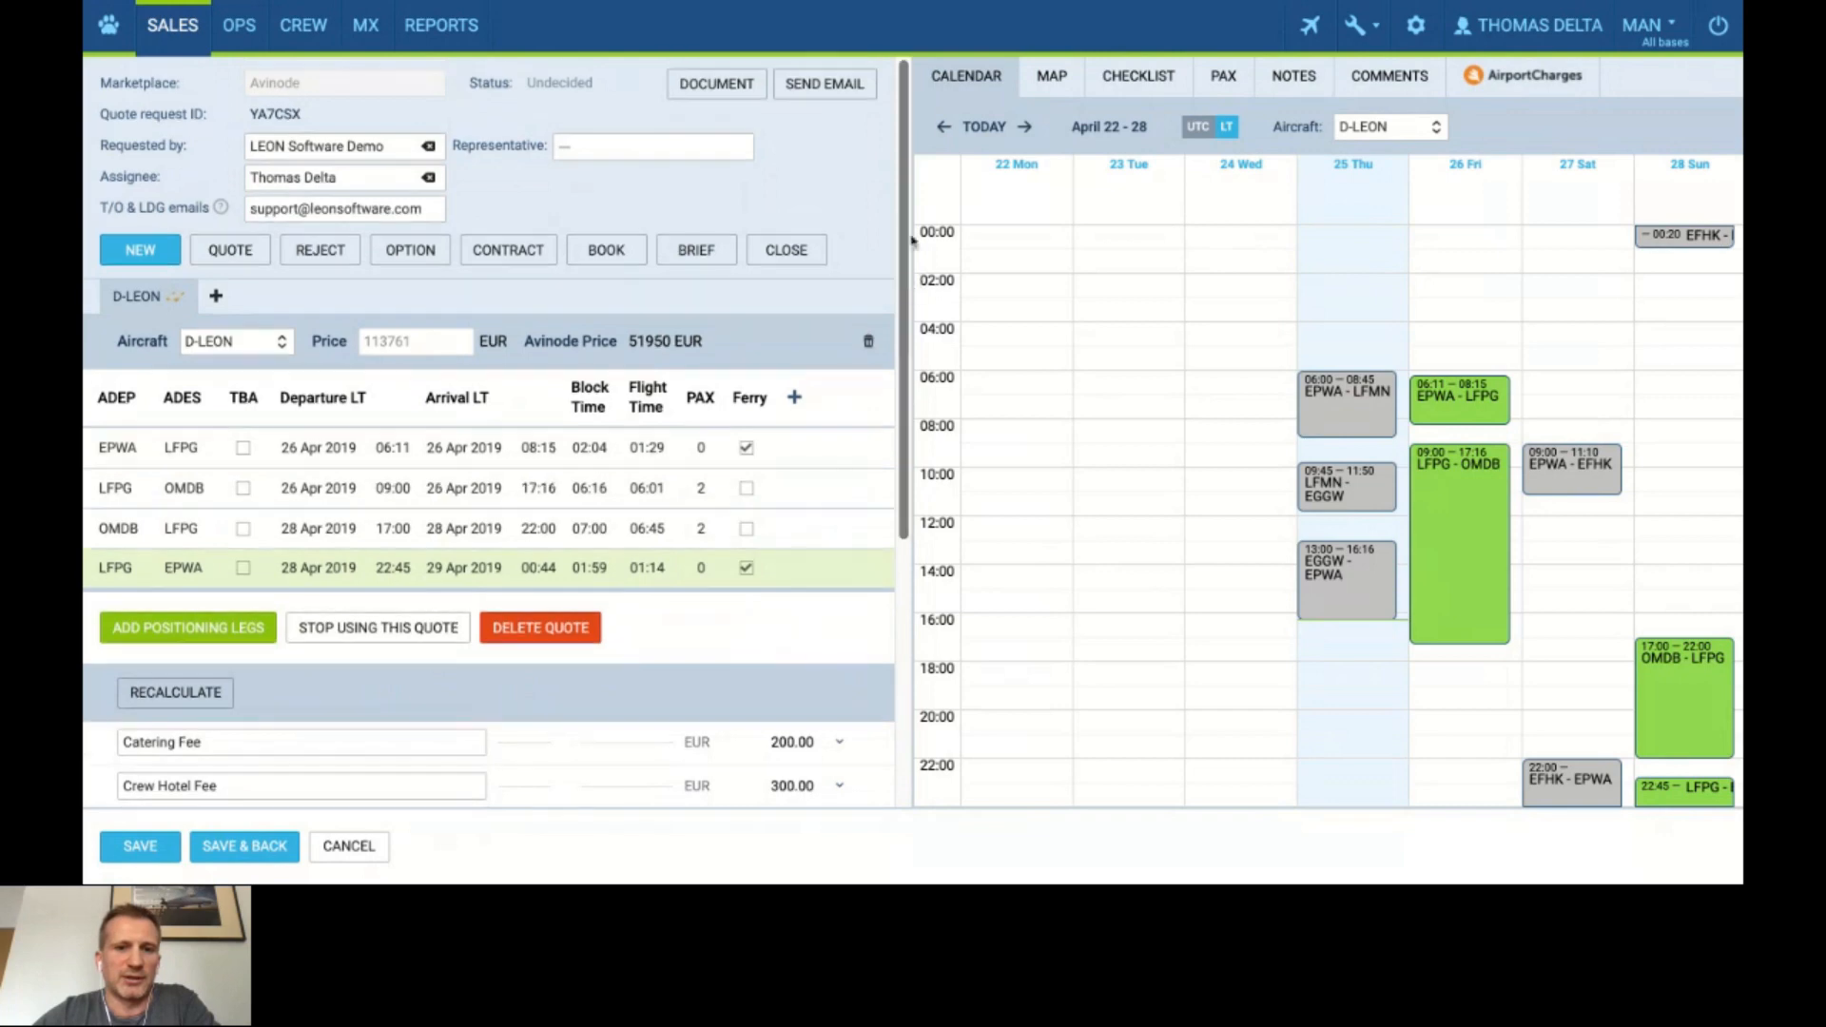
Set the request's status to Quote and close the acceptance message form without sending a message.
{"action": "left_click", "coordinate": [244, 259]}
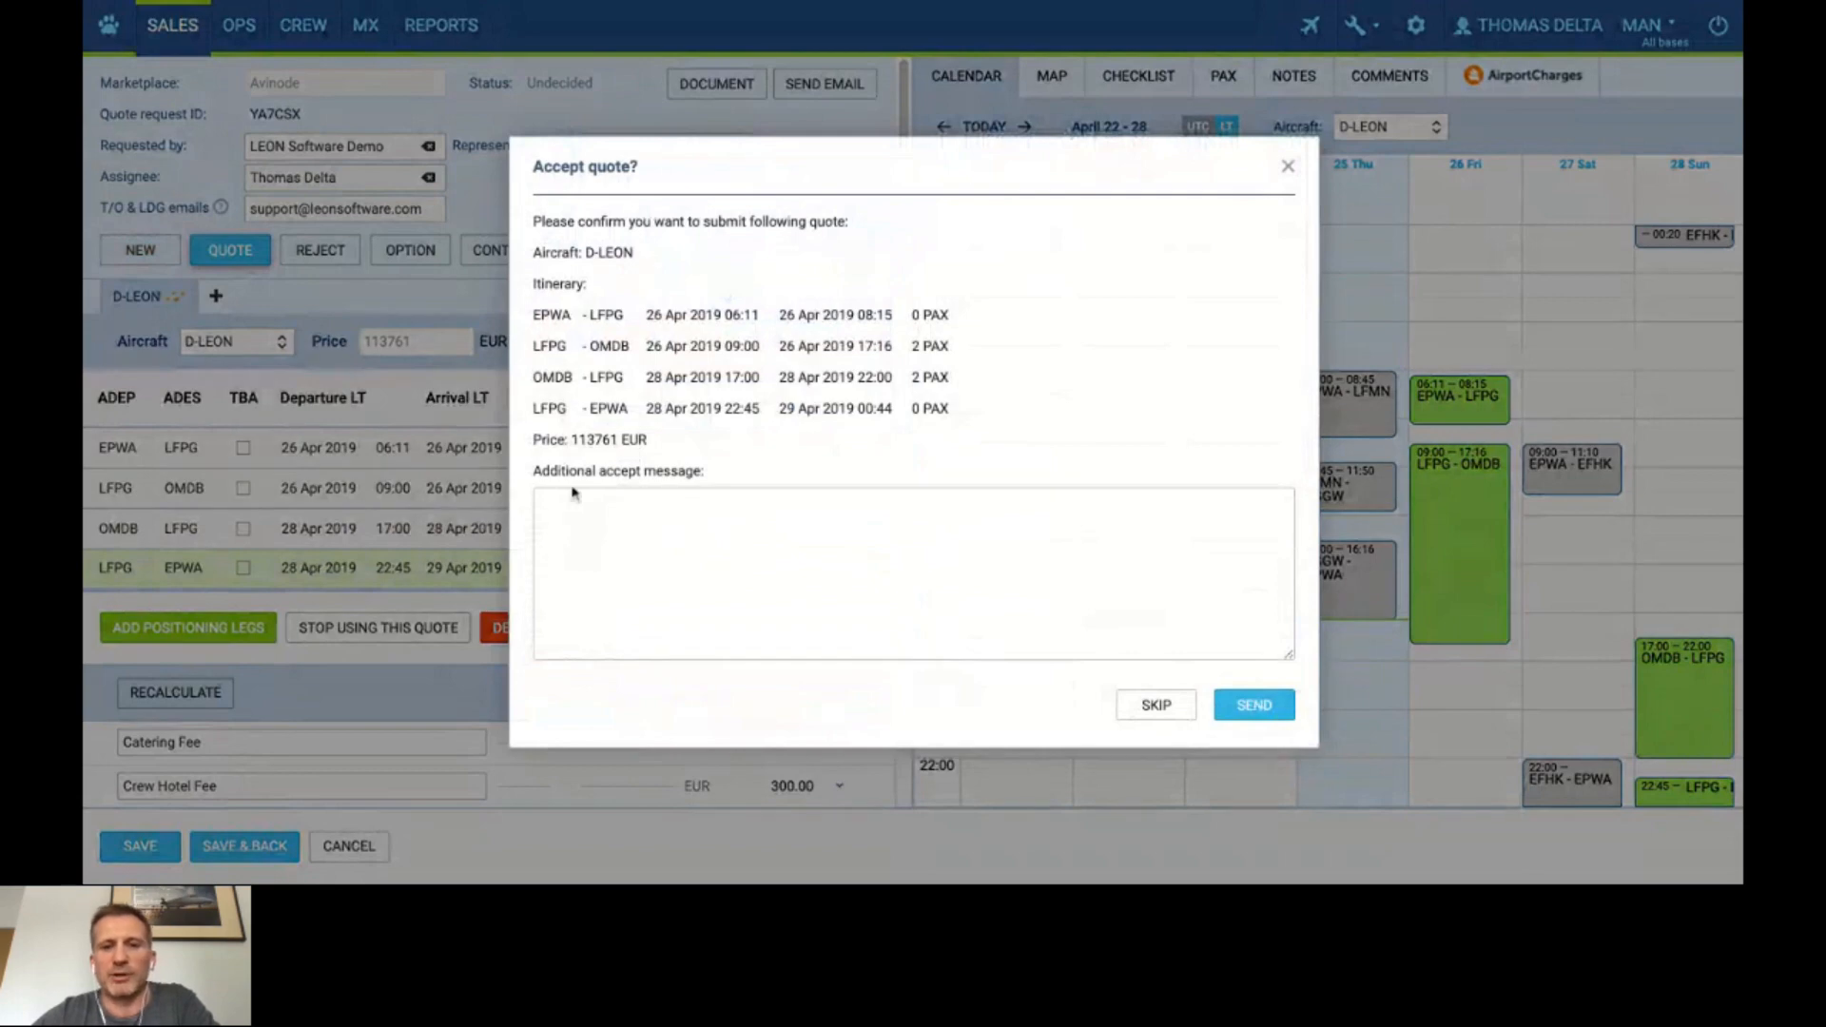
{"action": "left_click", "coordinate": [573, 492]}
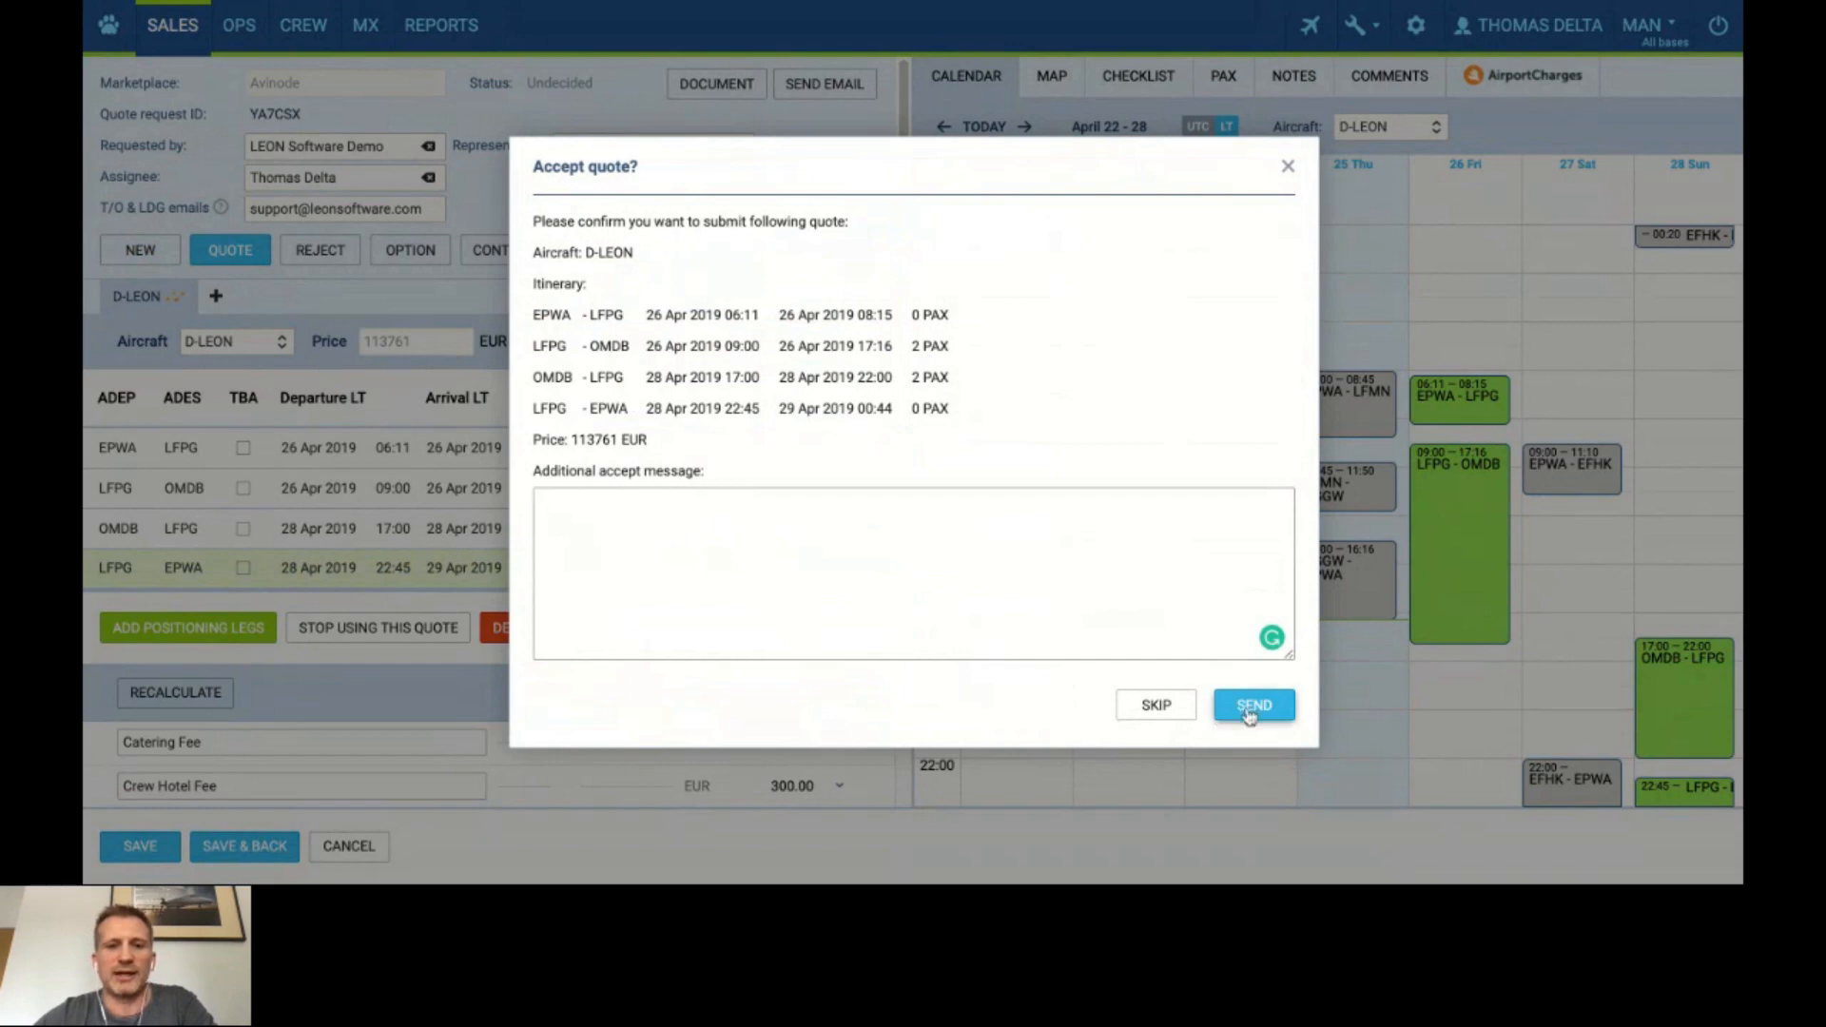
{"action": "left_click", "coordinate": [1286, 169]}
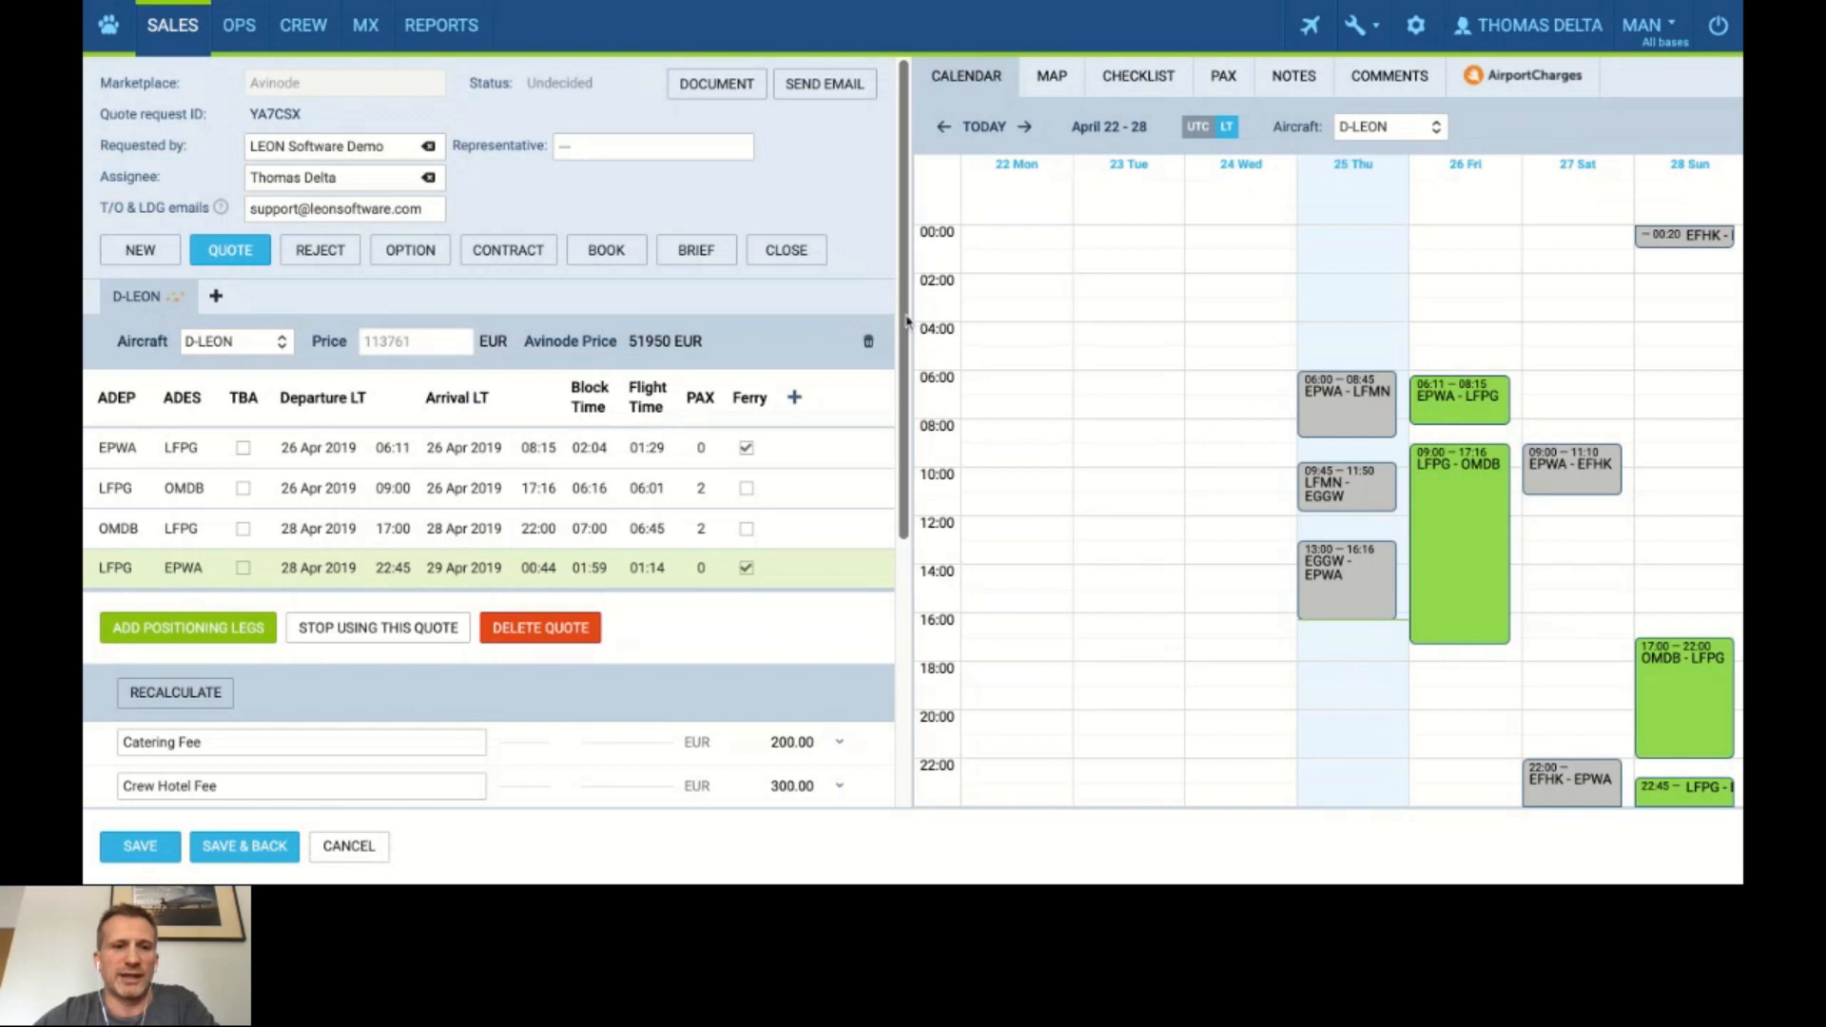
Examine the per-airport breakdown of the Catering Fee and the Crew Hotel Fee in the quote's price calculation.
{"action": "scroll", "coordinate": [907, 322], "scroll_direction": "down", "scroll_amount": 2}
{"action": "scroll", "coordinate": [907, 321], "scroll_direction": "down", "scroll_amount": 5}
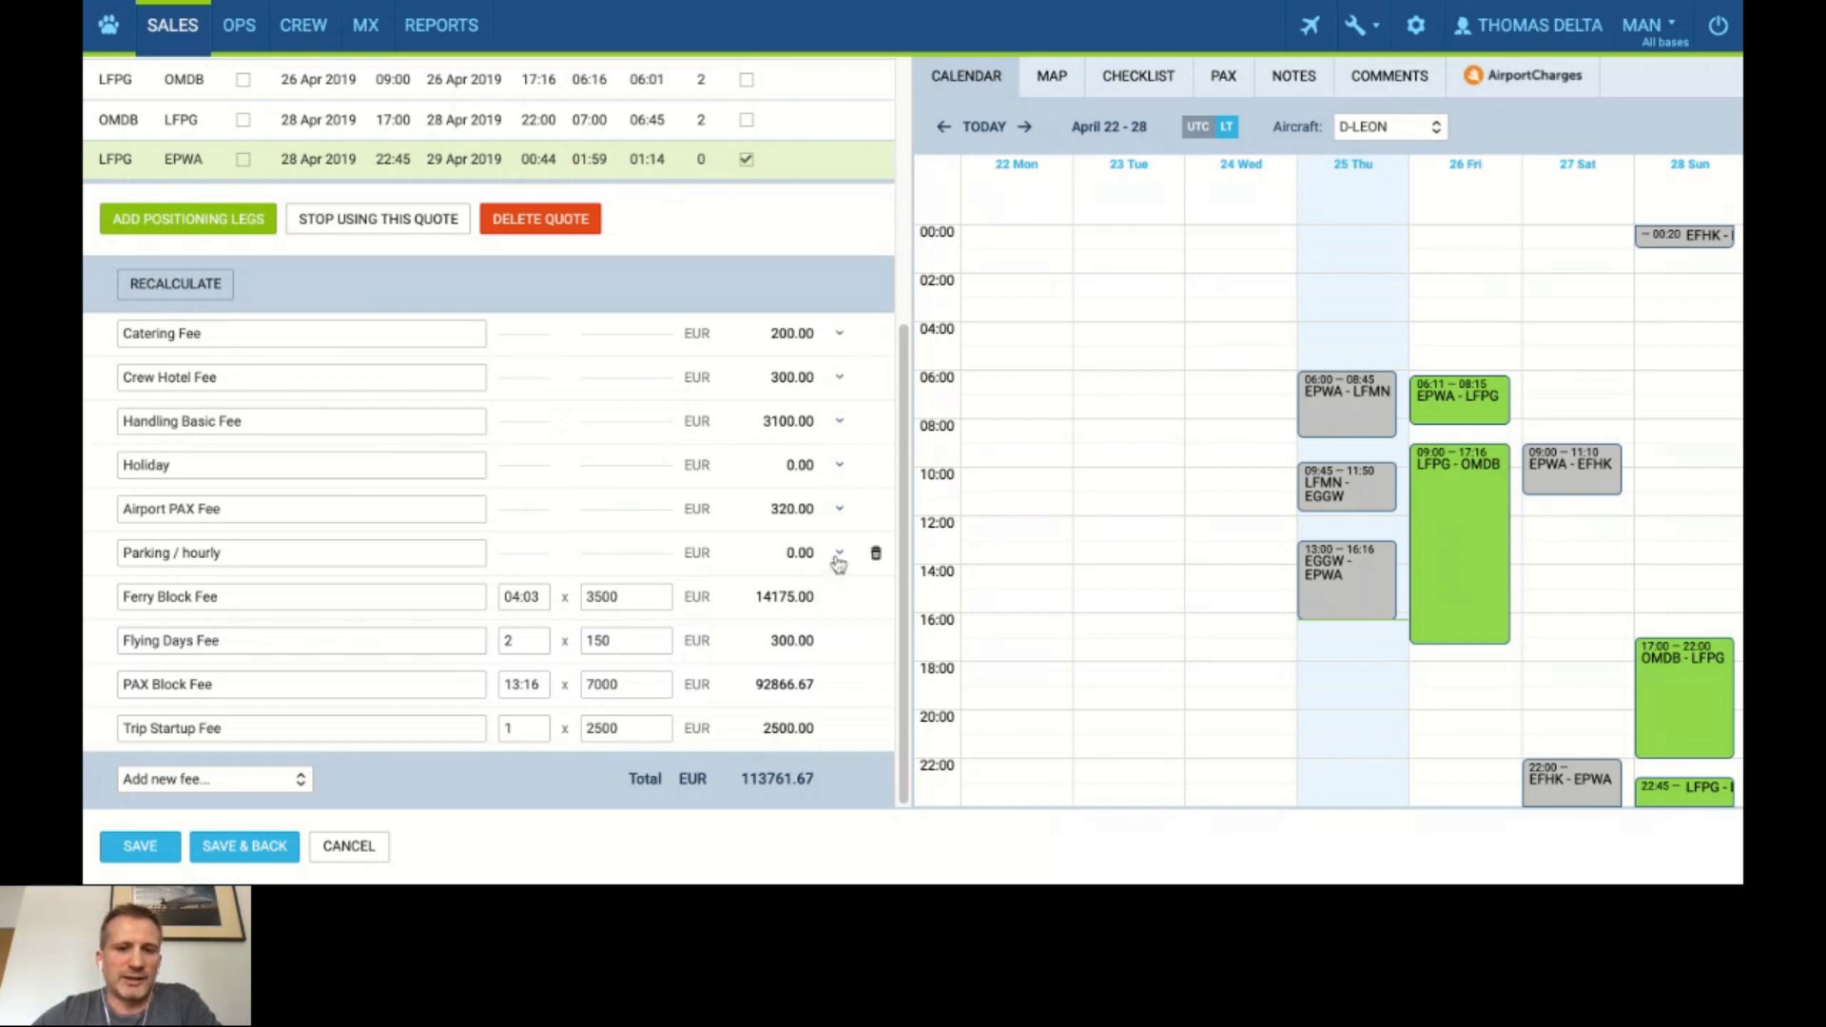
{"action": "left_click", "coordinate": [841, 335]}
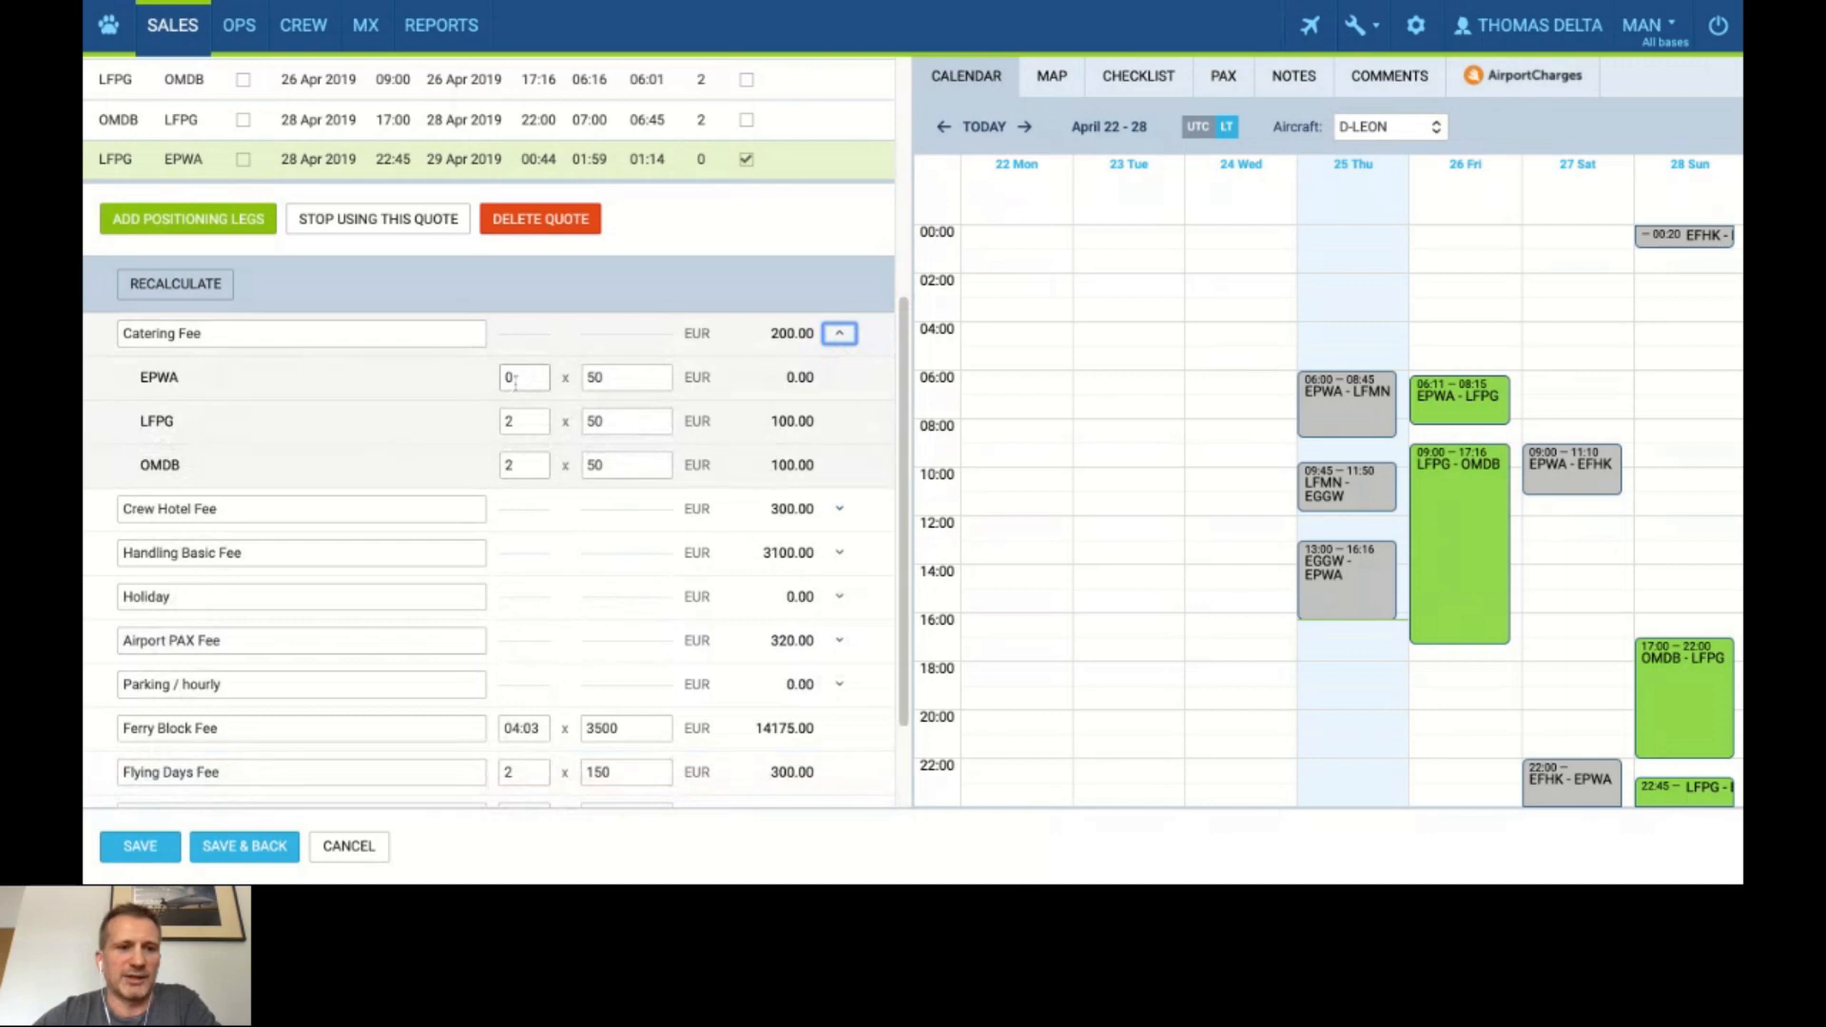
{"action": "left_click", "coordinate": [239, 335]}
{"action": "left_click", "coordinate": [539, 379]}
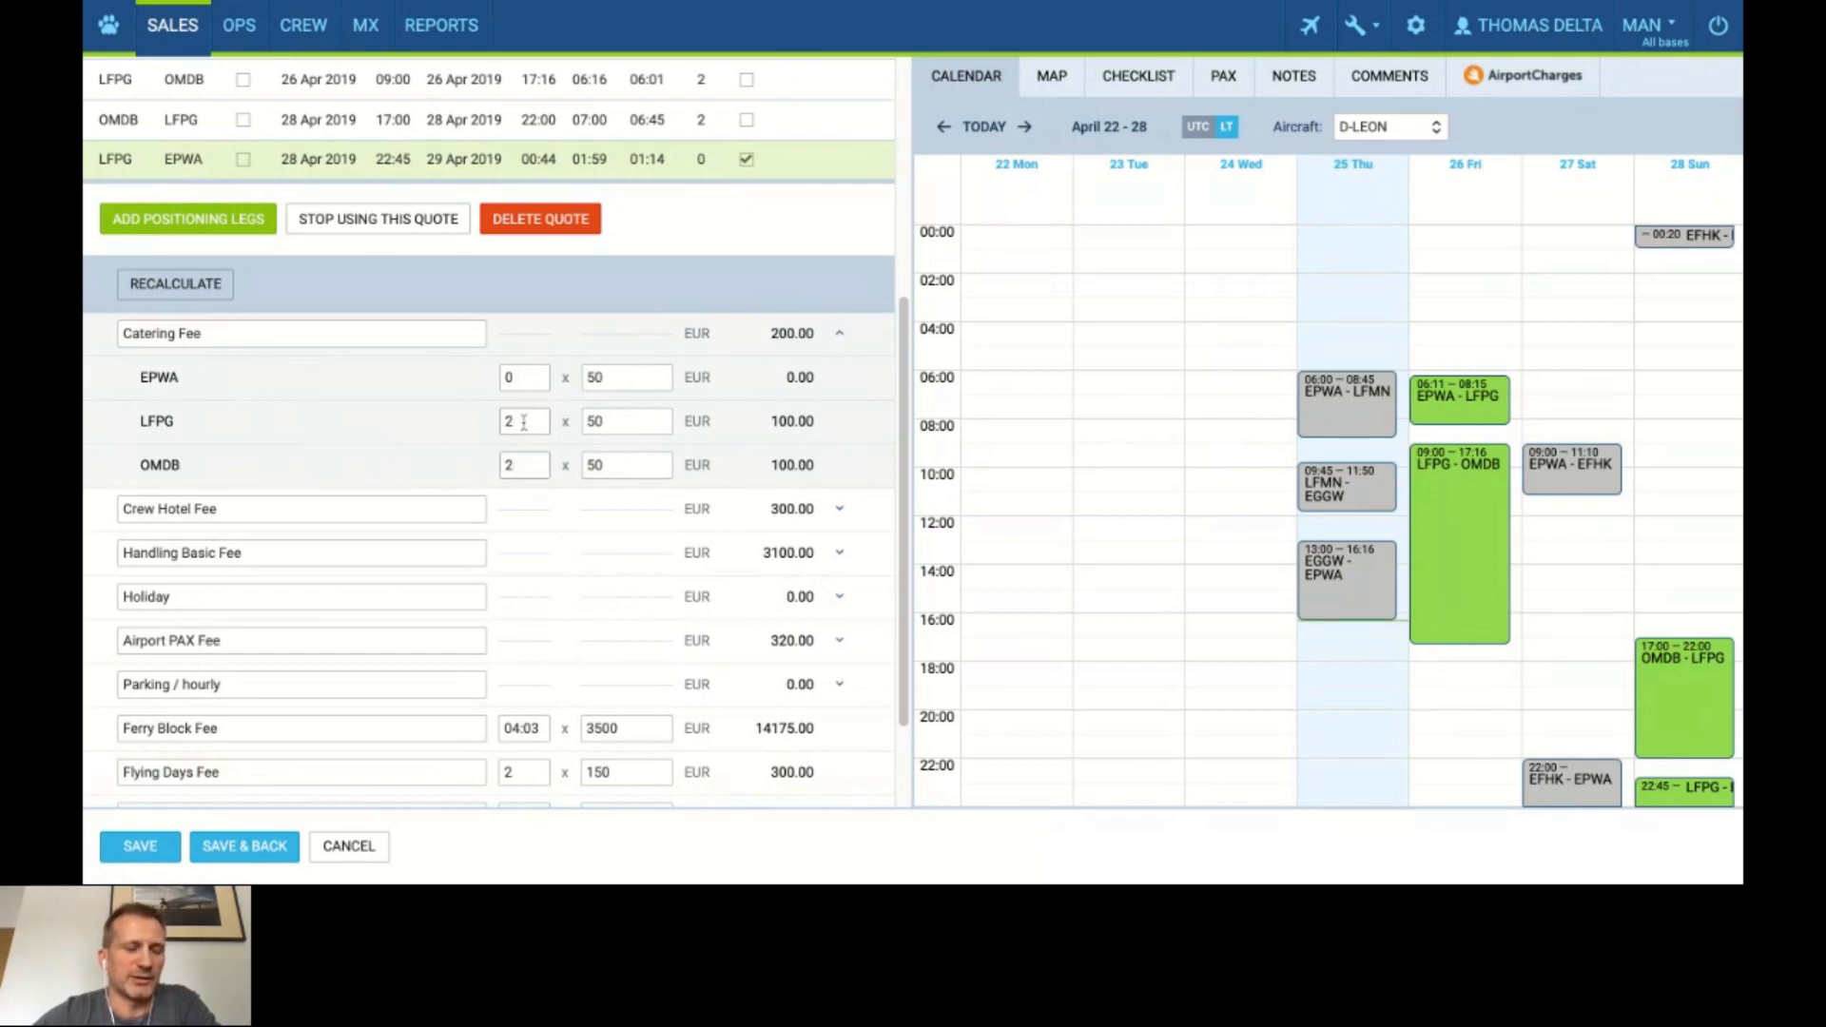
{"action": "left_click", "coordinate": [522, 463]}
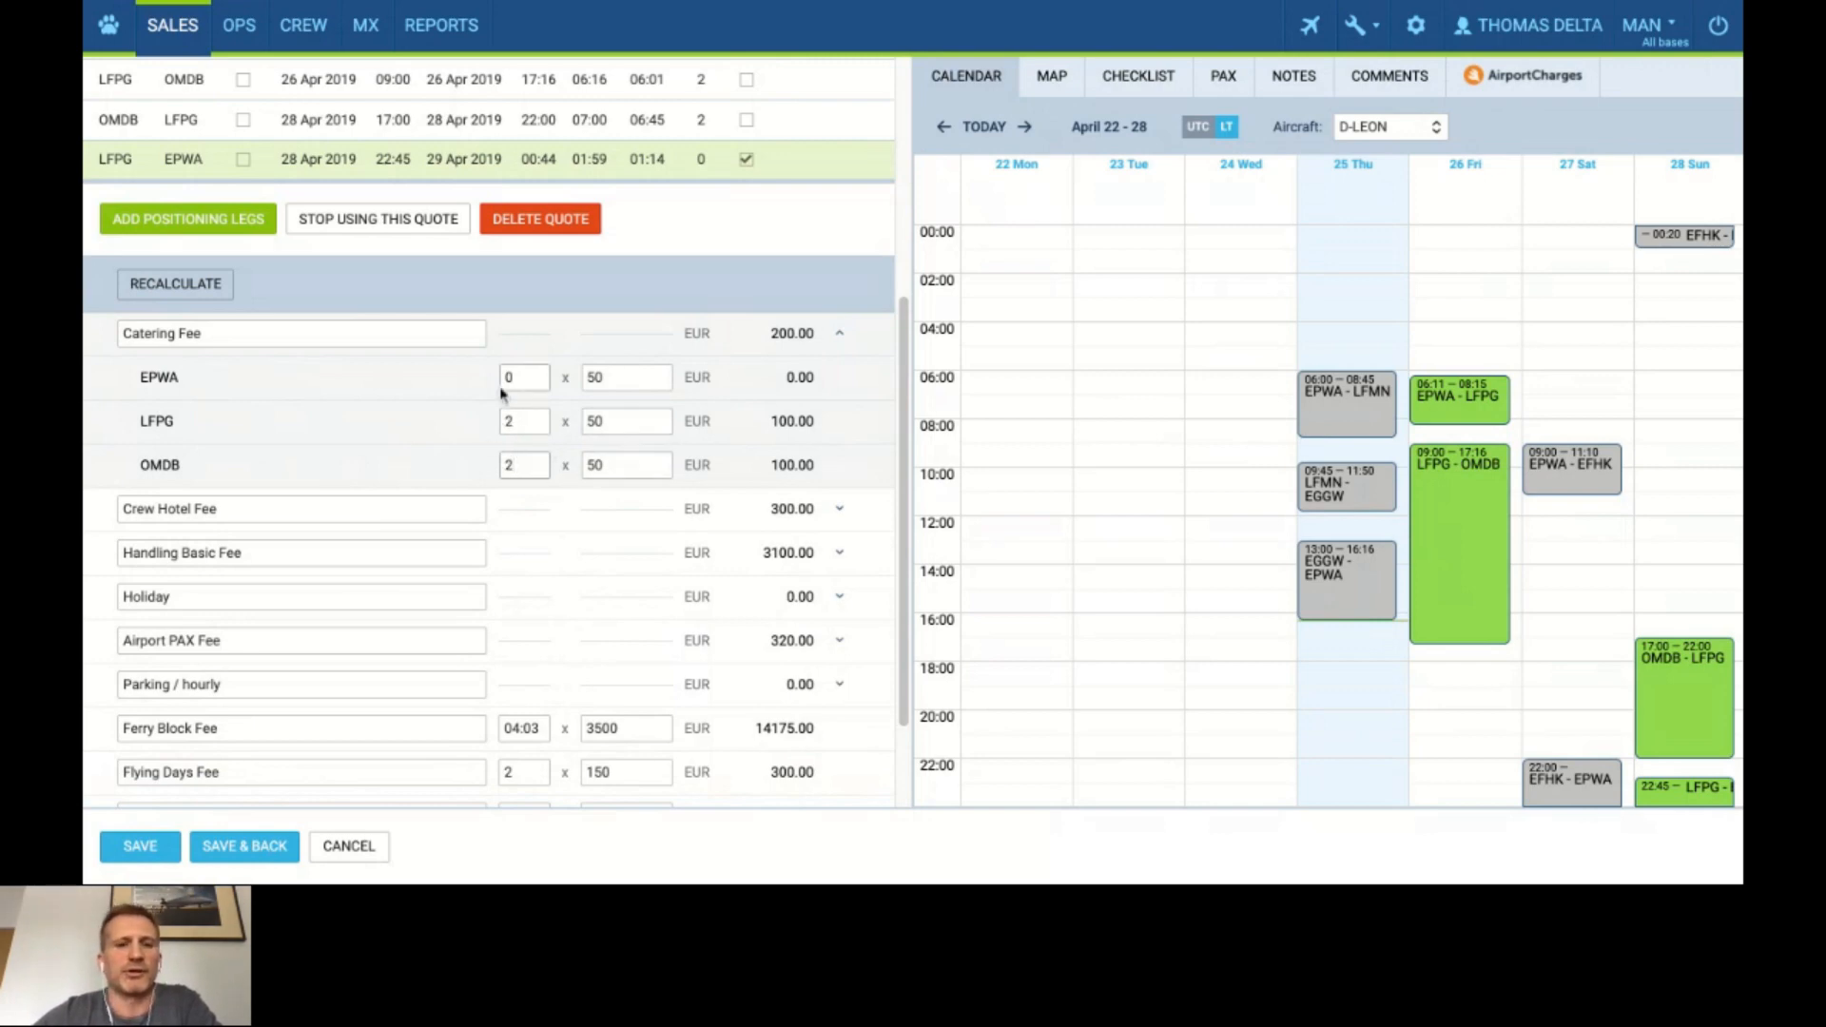
{"action": "left_click", "coordinate": [840, 335]}
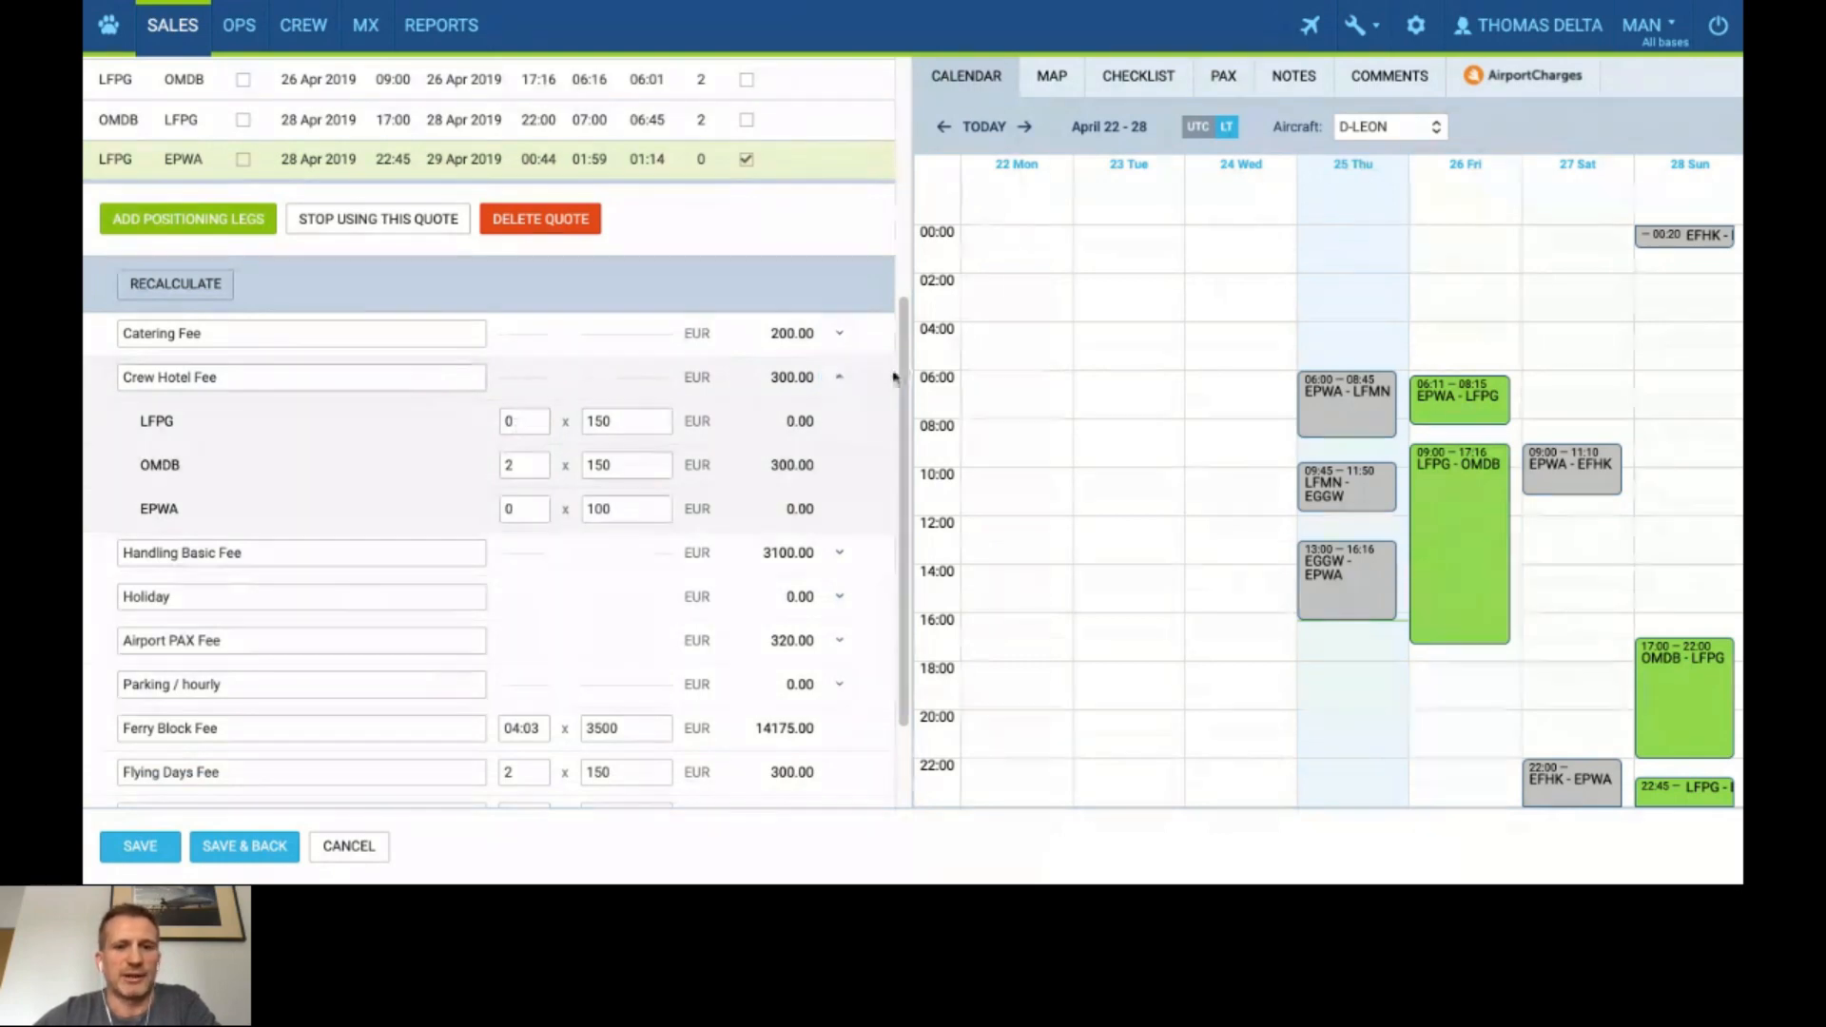
{"action": "left_click", "coordinate": [839, 378]}
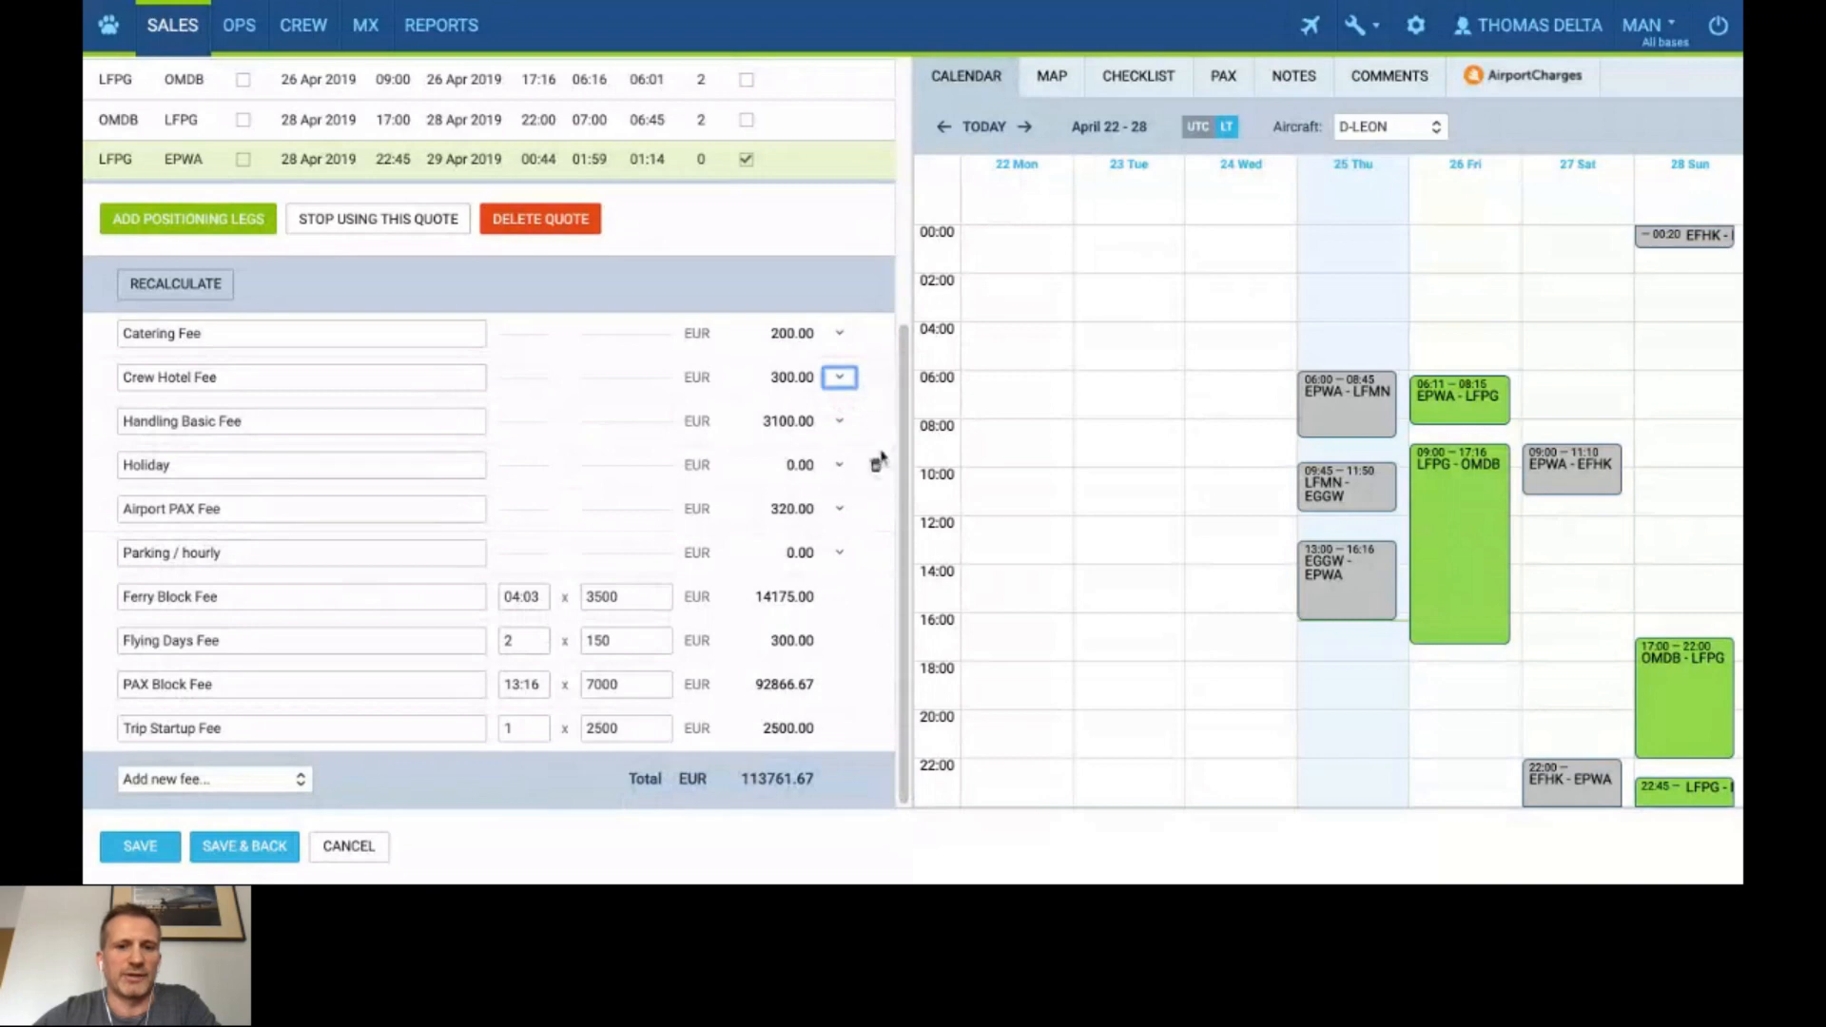
Review the fee types available for adding to the quote without choosing one.
{"action": "left_click", "coordinate": [239, 786]}
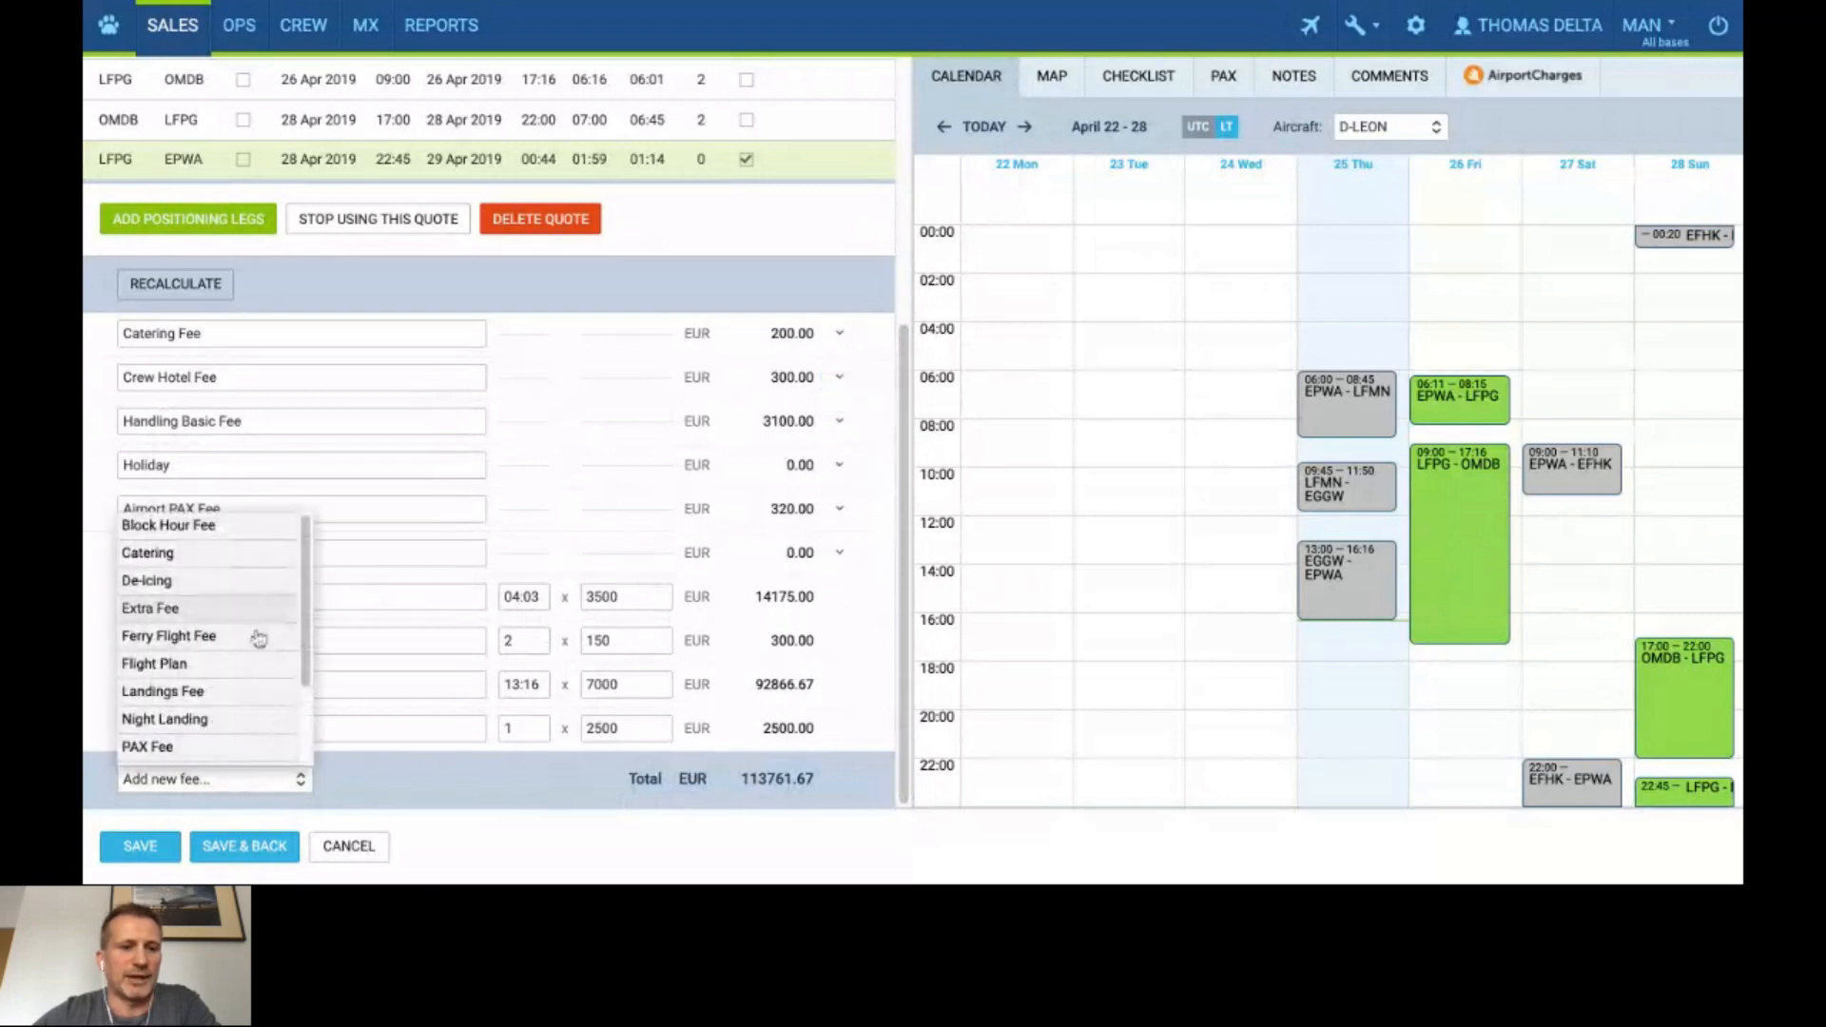
{"action": "left_click", "coordinate": [328, 780]}
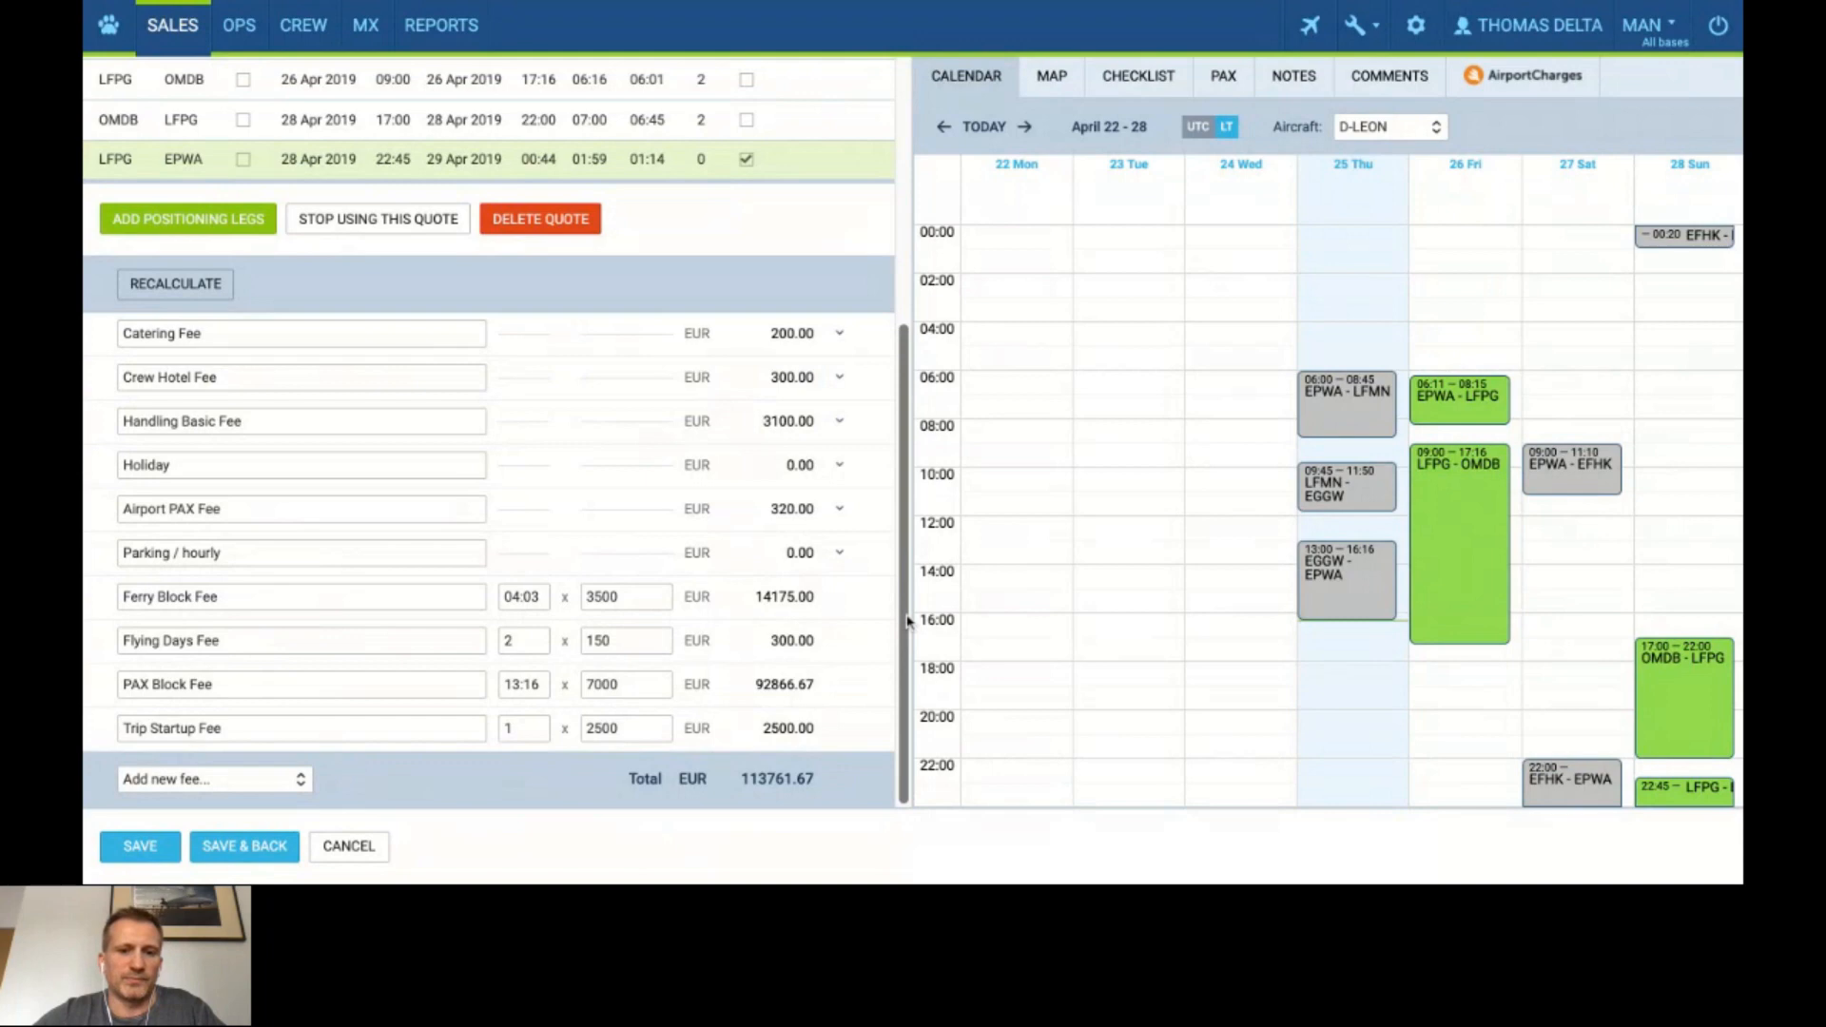
{"action": "scroll", "coordinate": [907, 622], "scroll_direction": "up", "scroll_amount": 1}
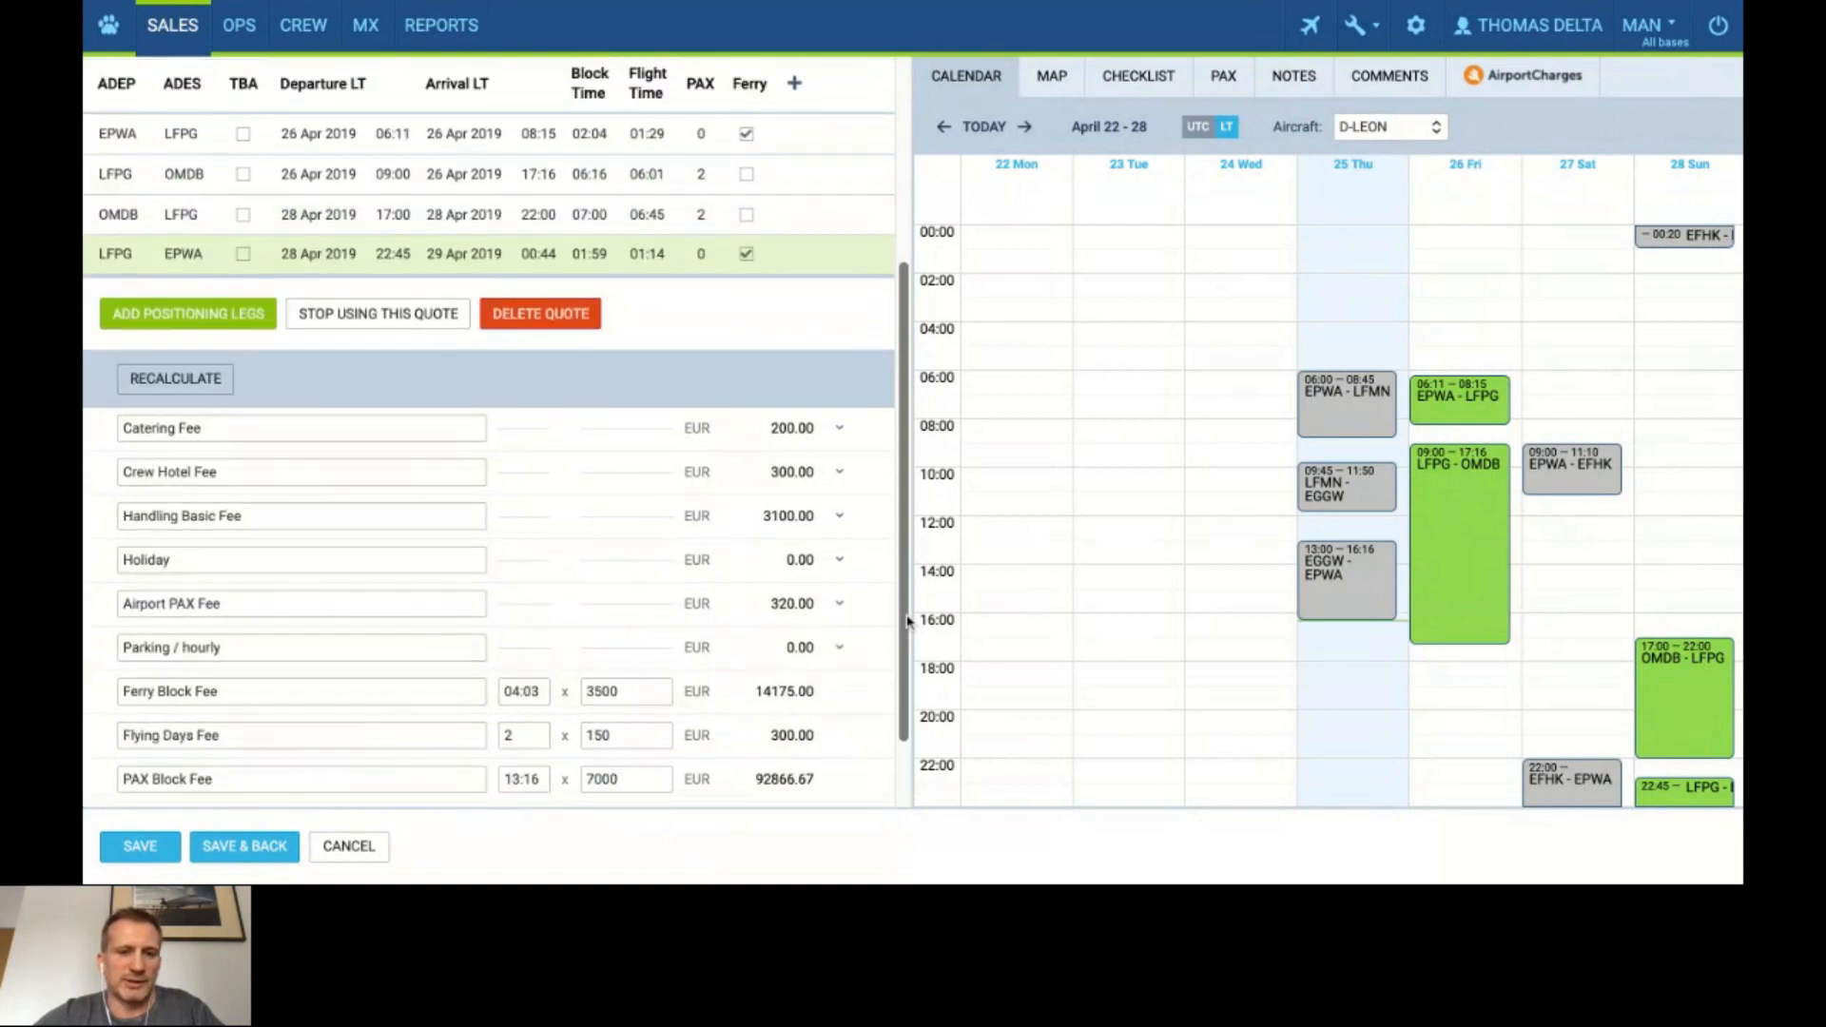
{"action": "scroll", "coordinate": [907, 622], "scroll_direction": "up", "scroll_amount": 4}
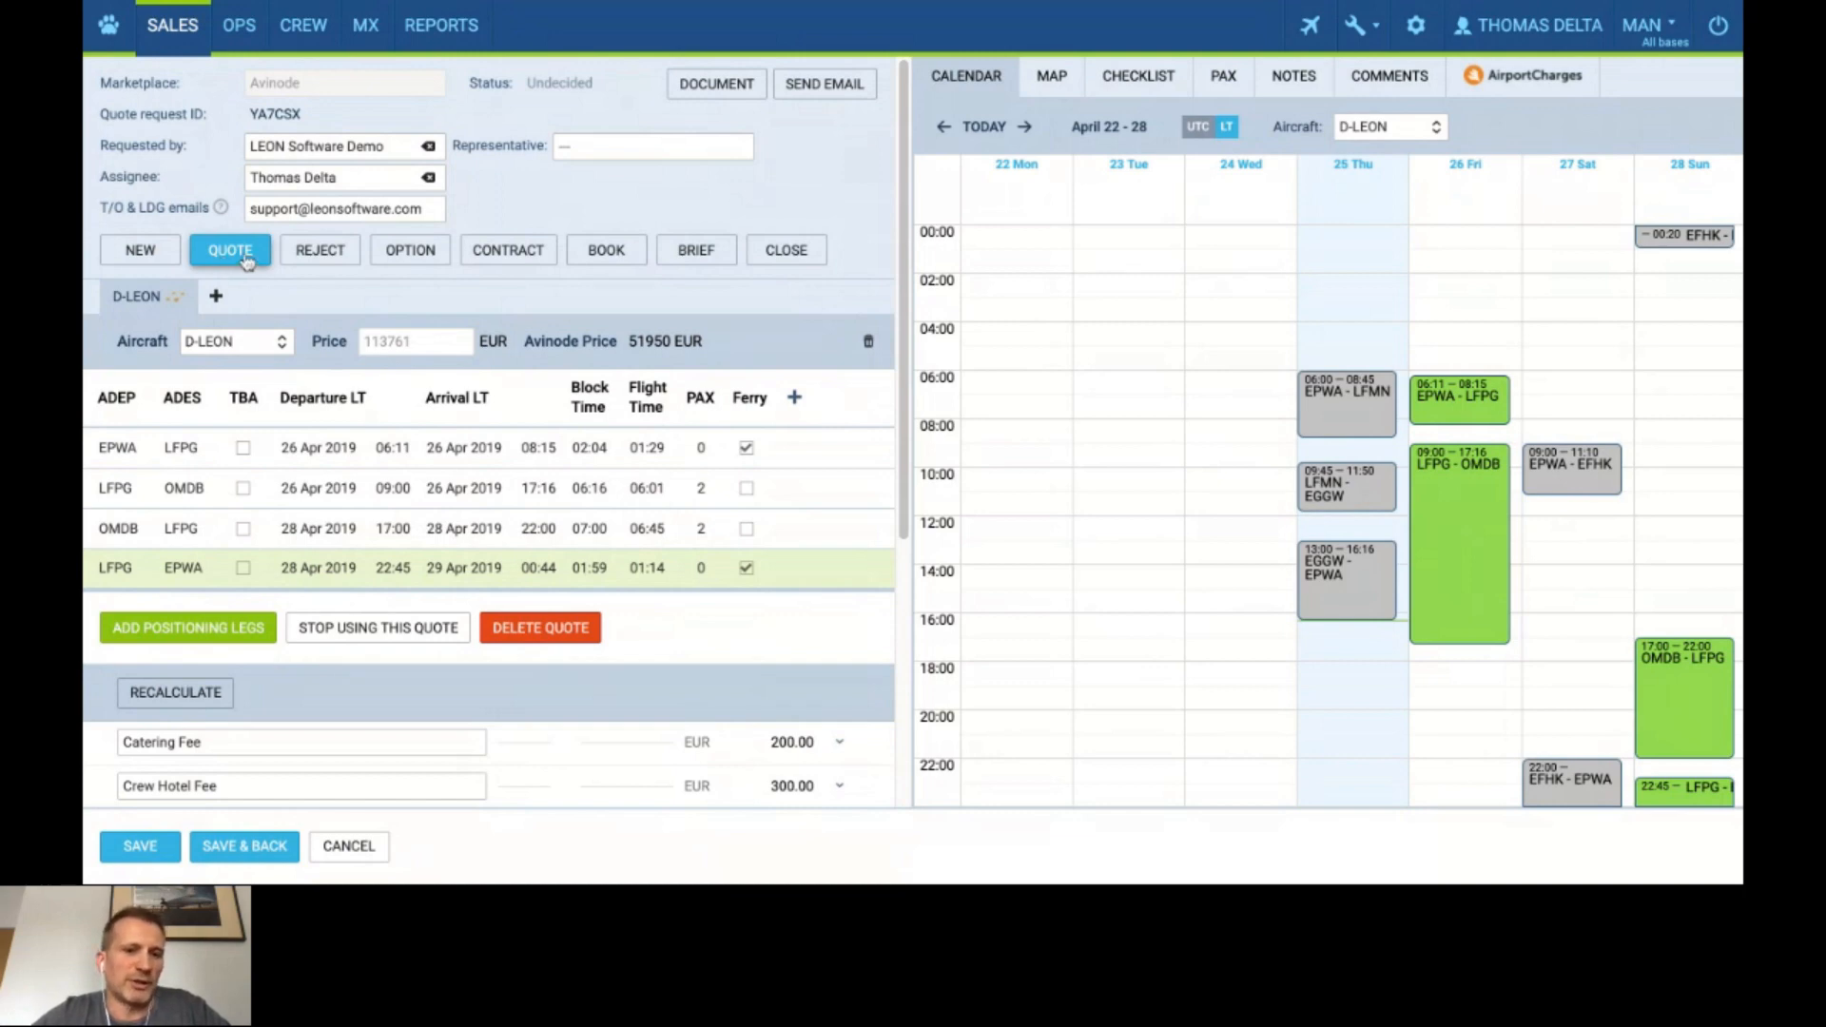
Save the quote, return to the quote list, and exclude requests with the Closed status from it.
{"action": "left_click", "coordinate": [260, 856]}
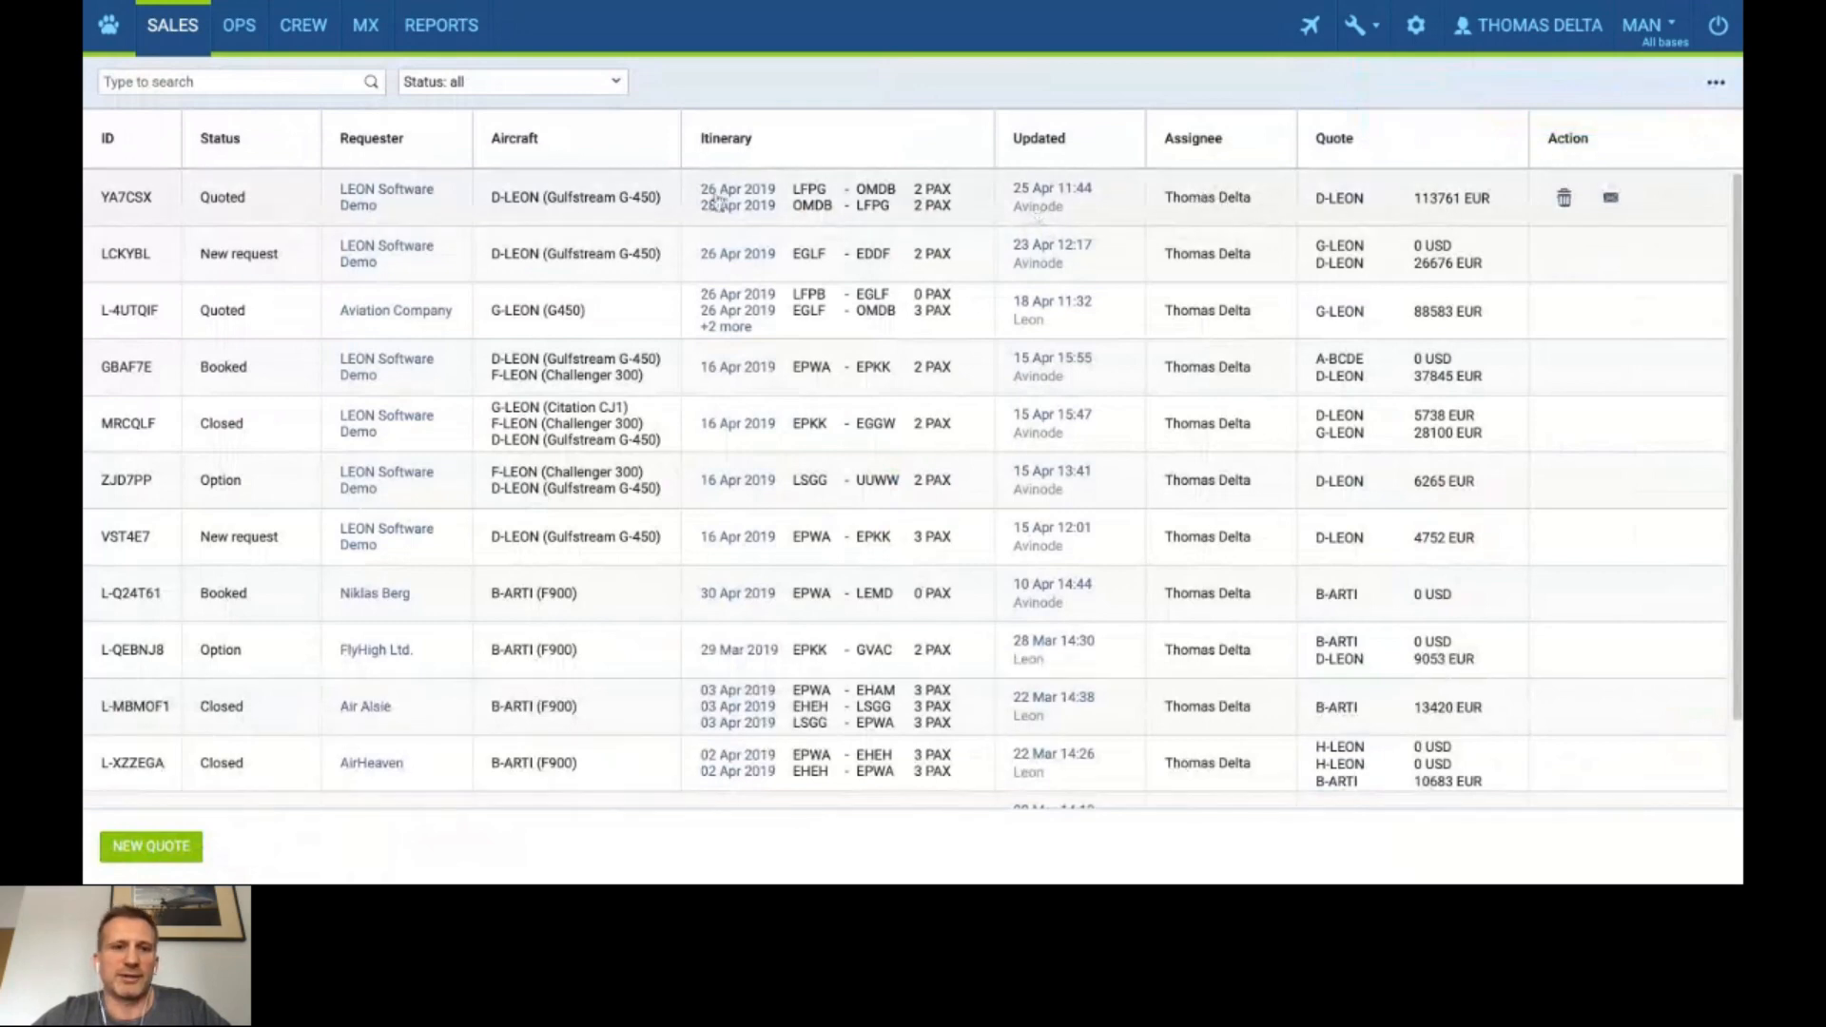
{"action": "left_click", "coordinate": [574, 91]}
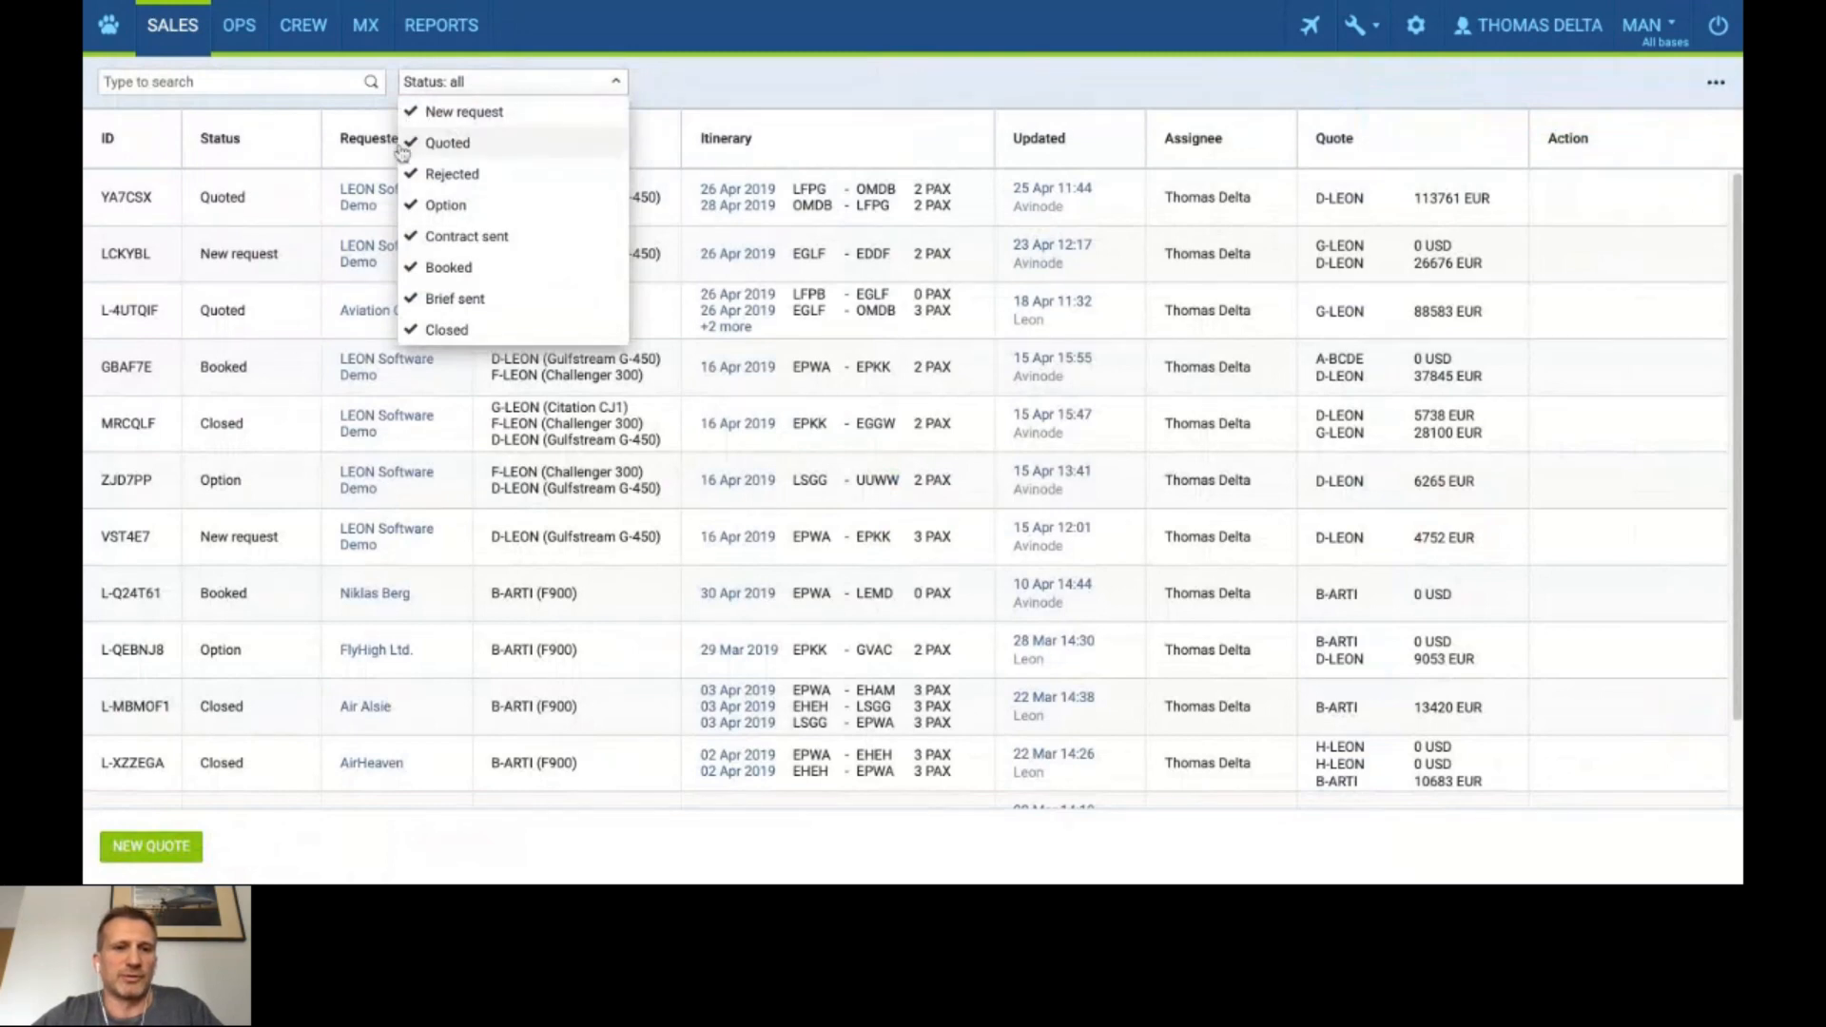
{"action": "left_click", "coordinate": [429, 335]}
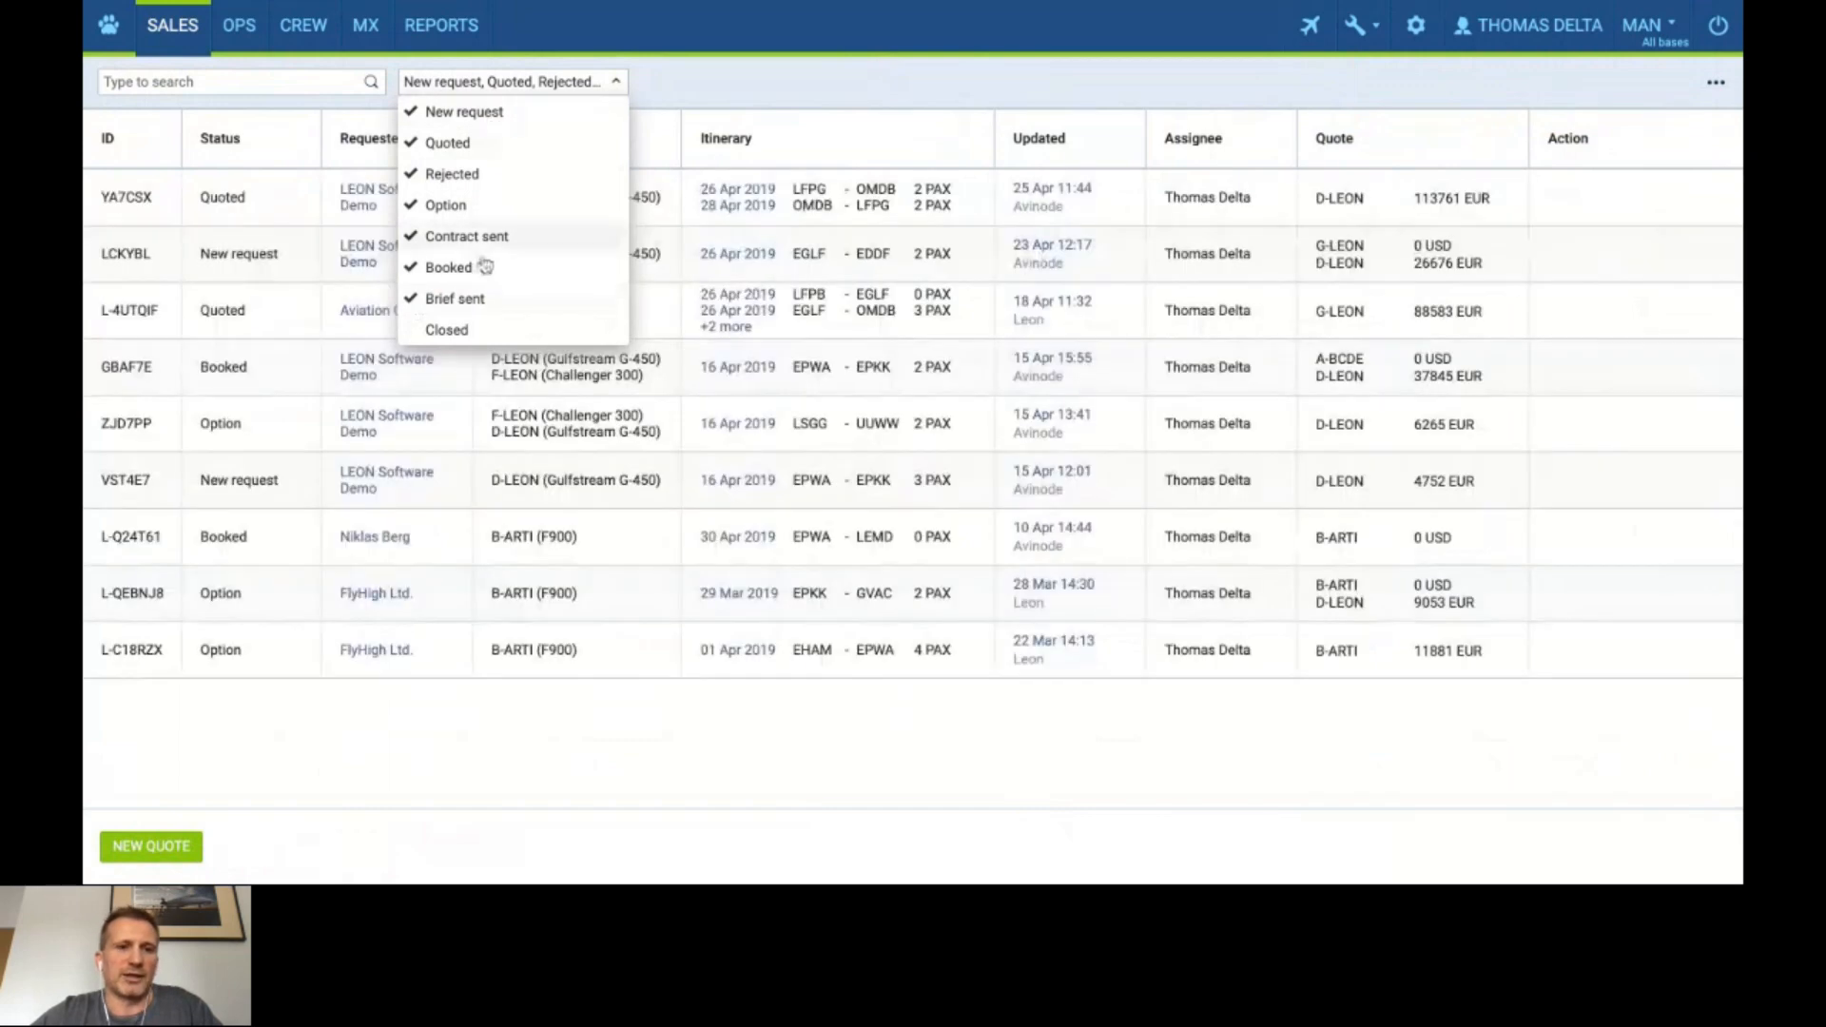
{"action": "left_click", "coordinate": [689, 82]}
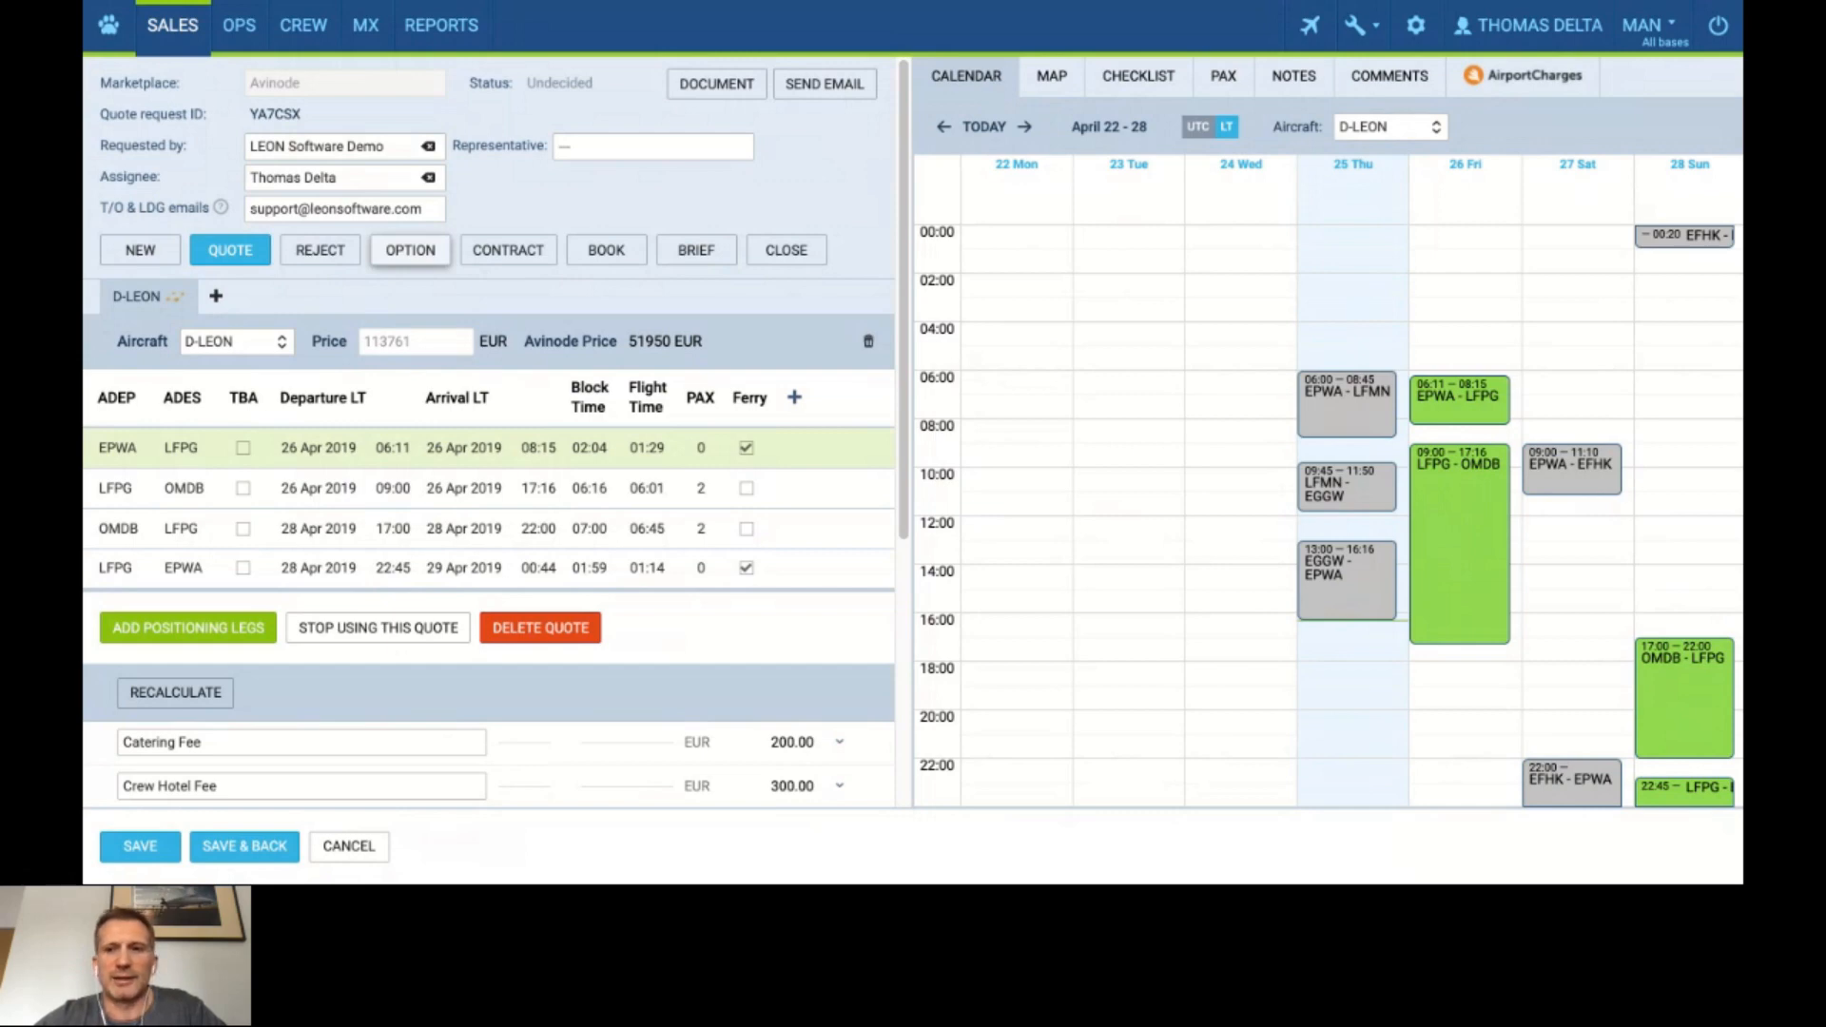
Set the D-LEON quote's status to Option and view the created trip's PAX and checklist sections.
{"action": "left_click", "coordinate": [410, 251]}
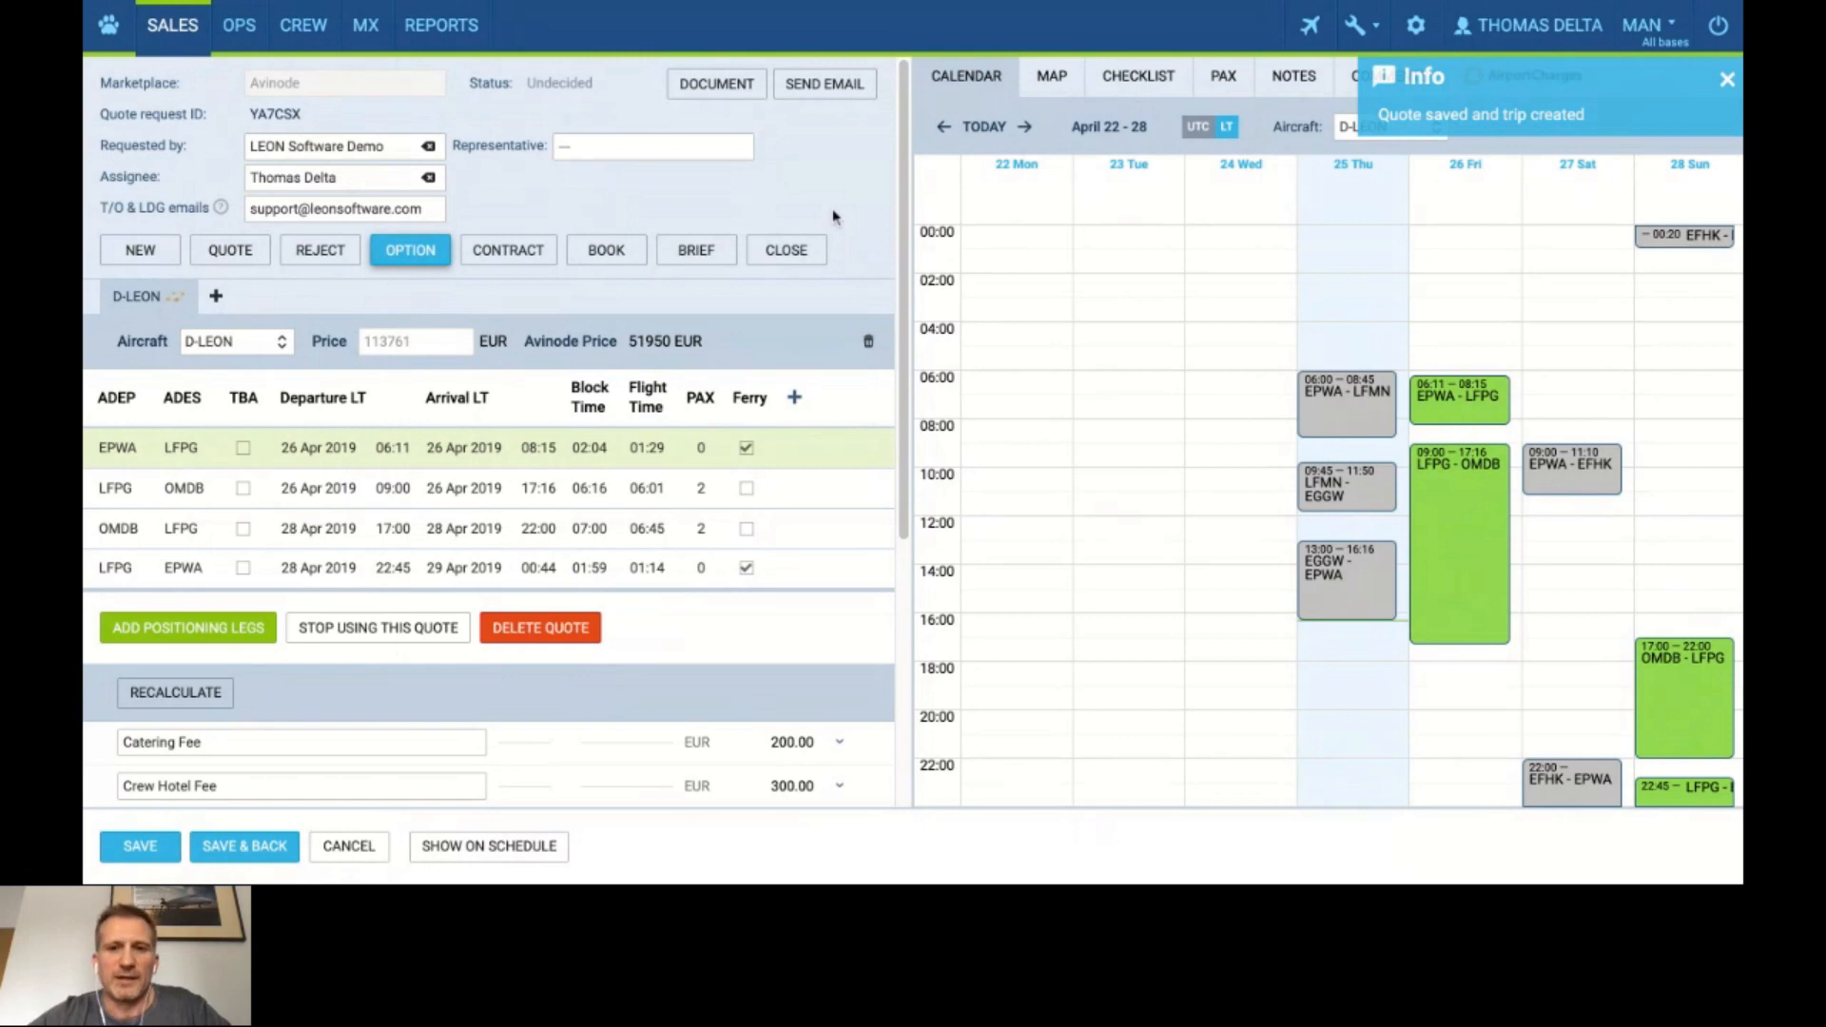
{"action": "left_click", "coordinate": [1226, 78]}
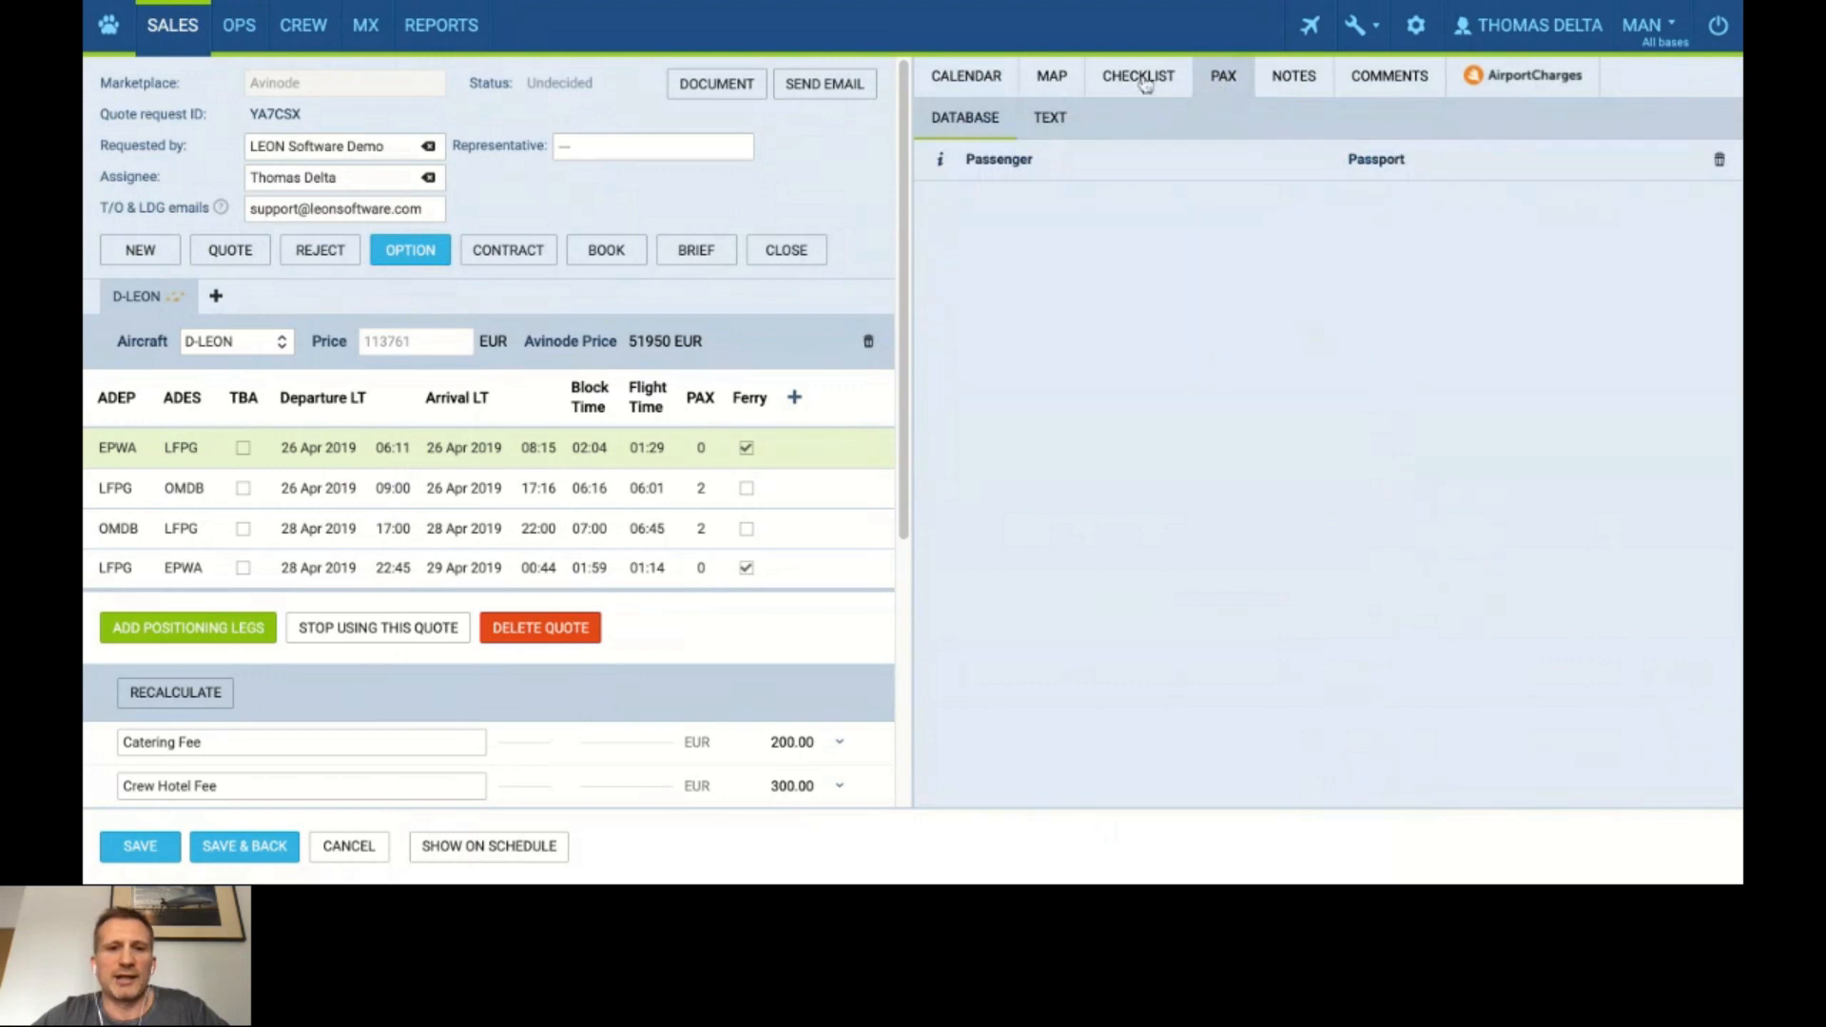
{"action": "left_click", "coordinate": [1145, 82]}
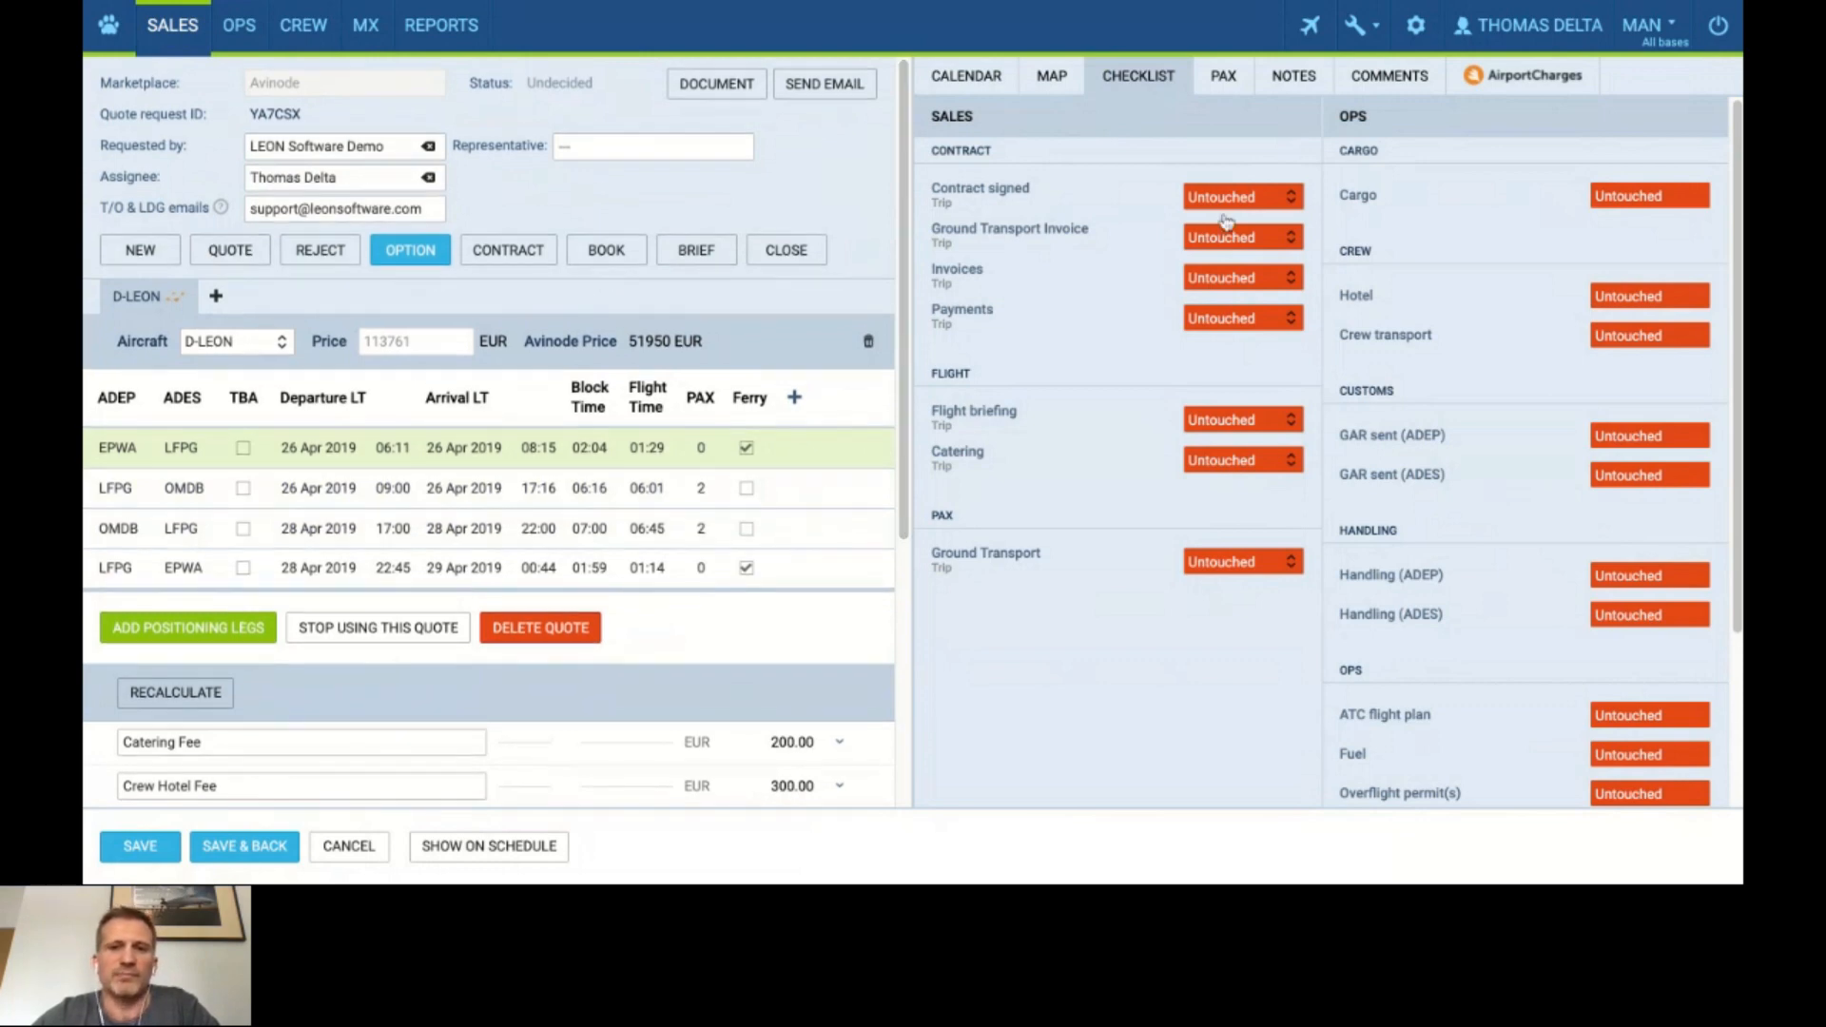
Open the passenger list of the LFPG–OMDB leg and assign two passengers from the database.
{"action": "double_click", "coordinate": [1223, 93]}
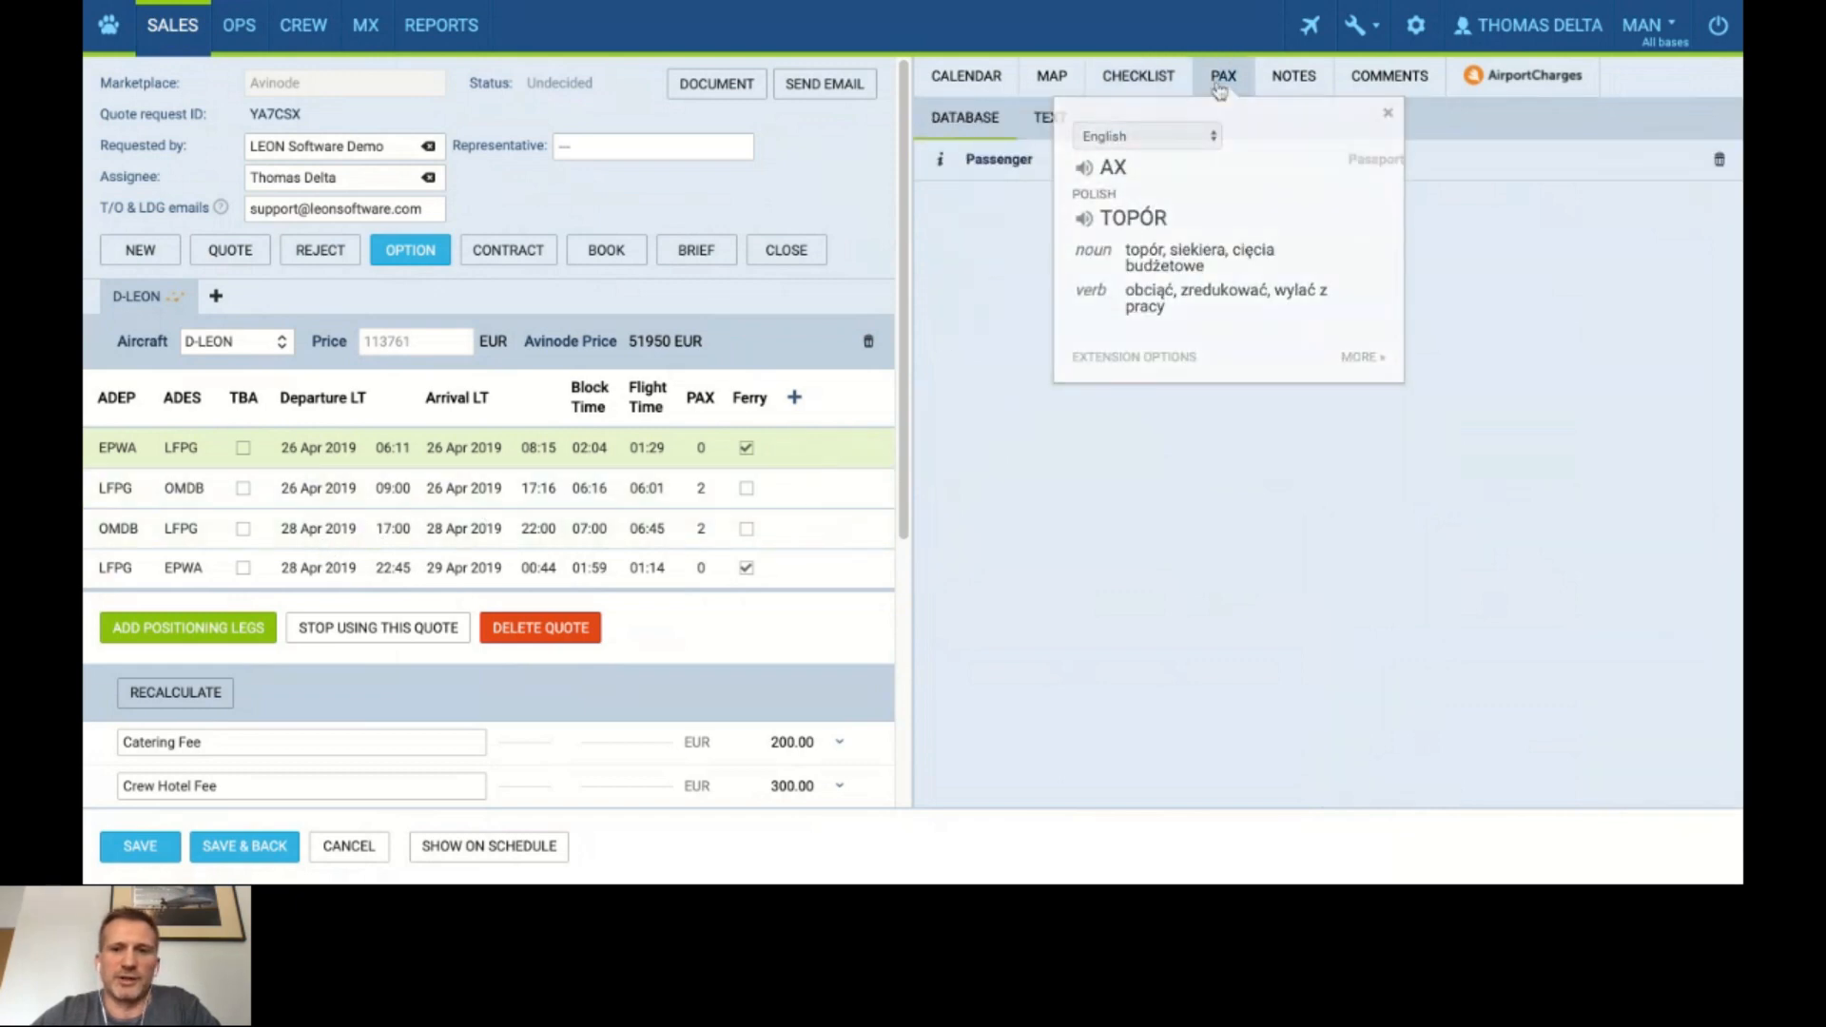
{"action": "left_click", "coordinate": [431, 496]}
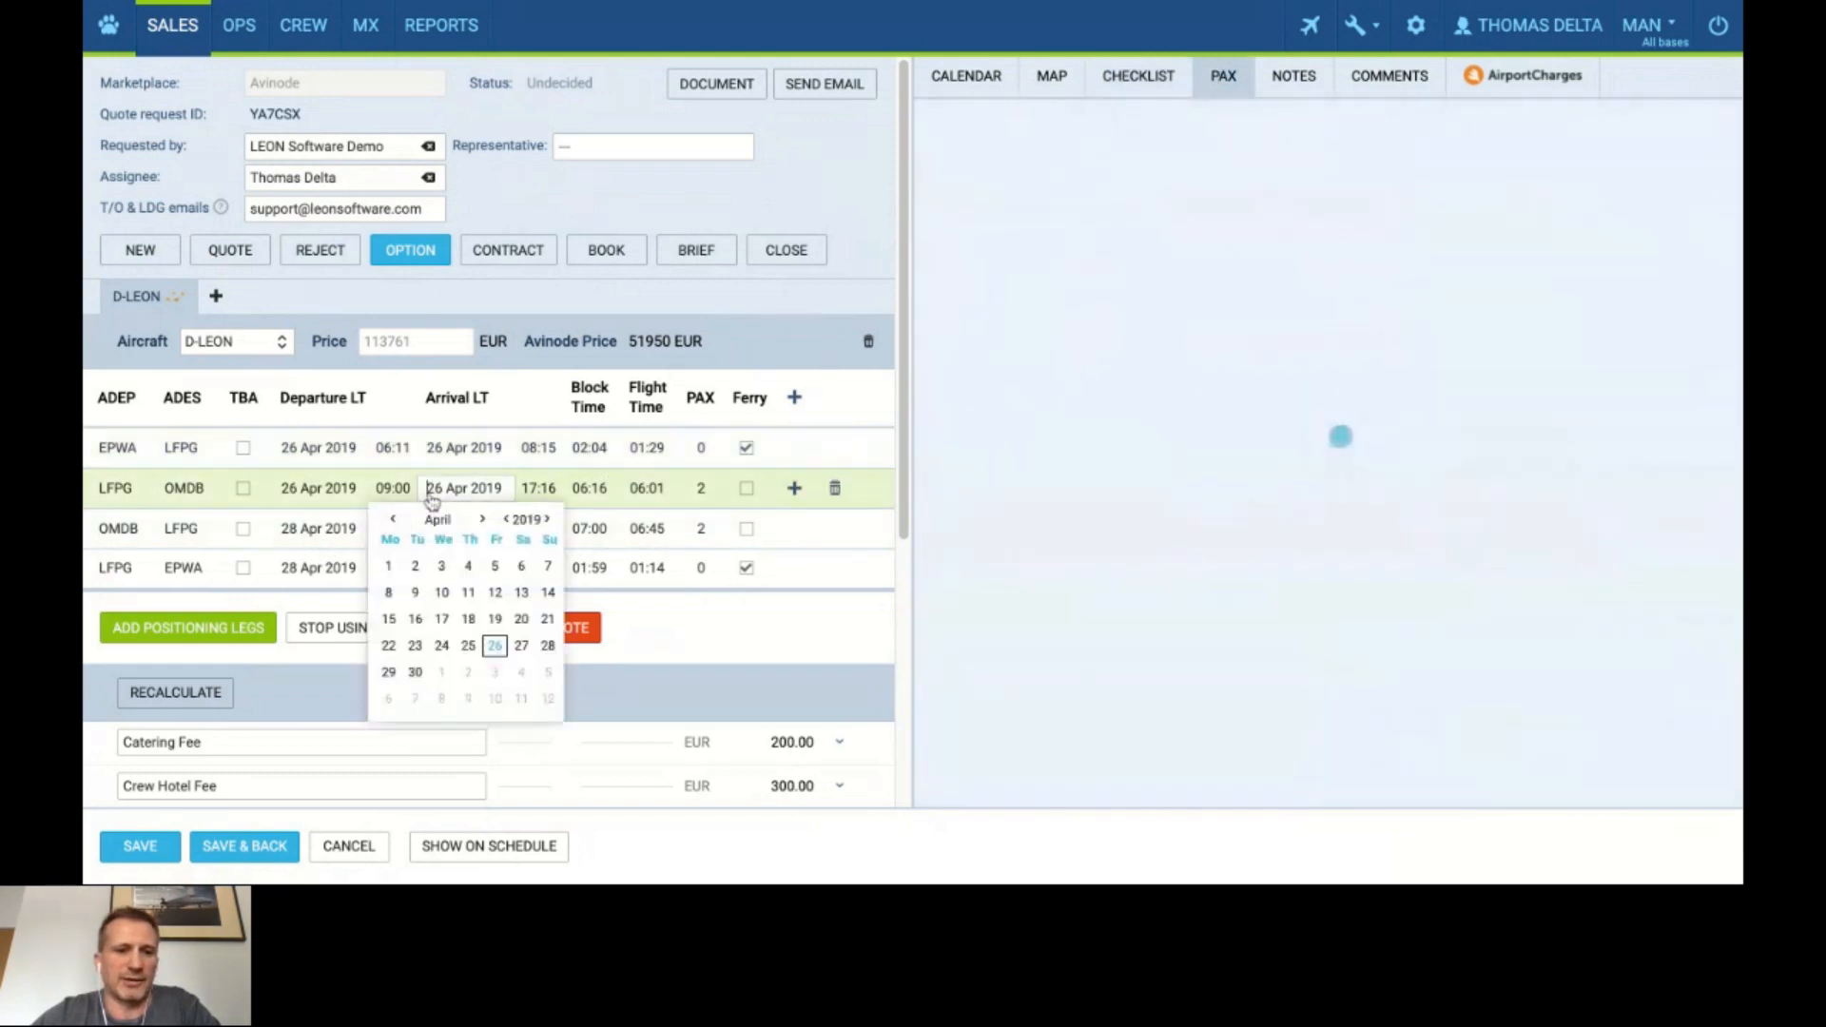
{"action": "left_click", "coordinate": [1225, 211]}
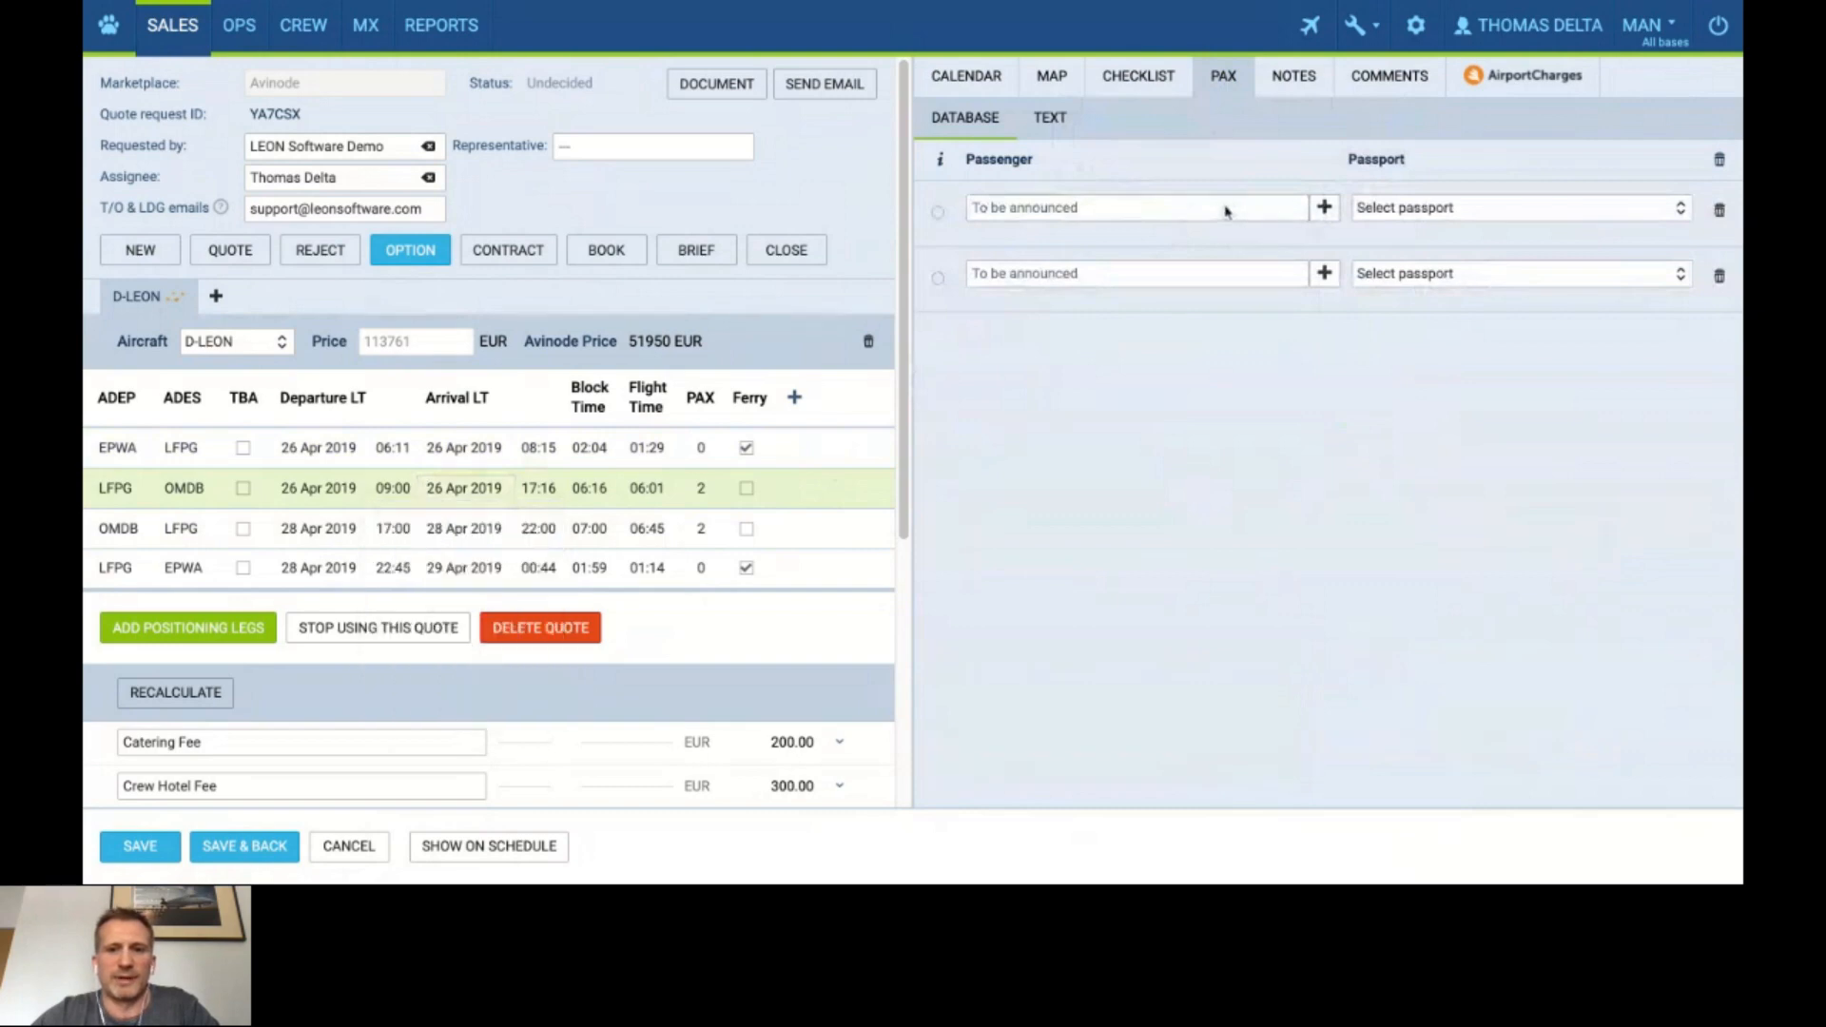
{"action": "left_click", "coordinate": [1216, 207]}
{"action": "type", "text": "a"}
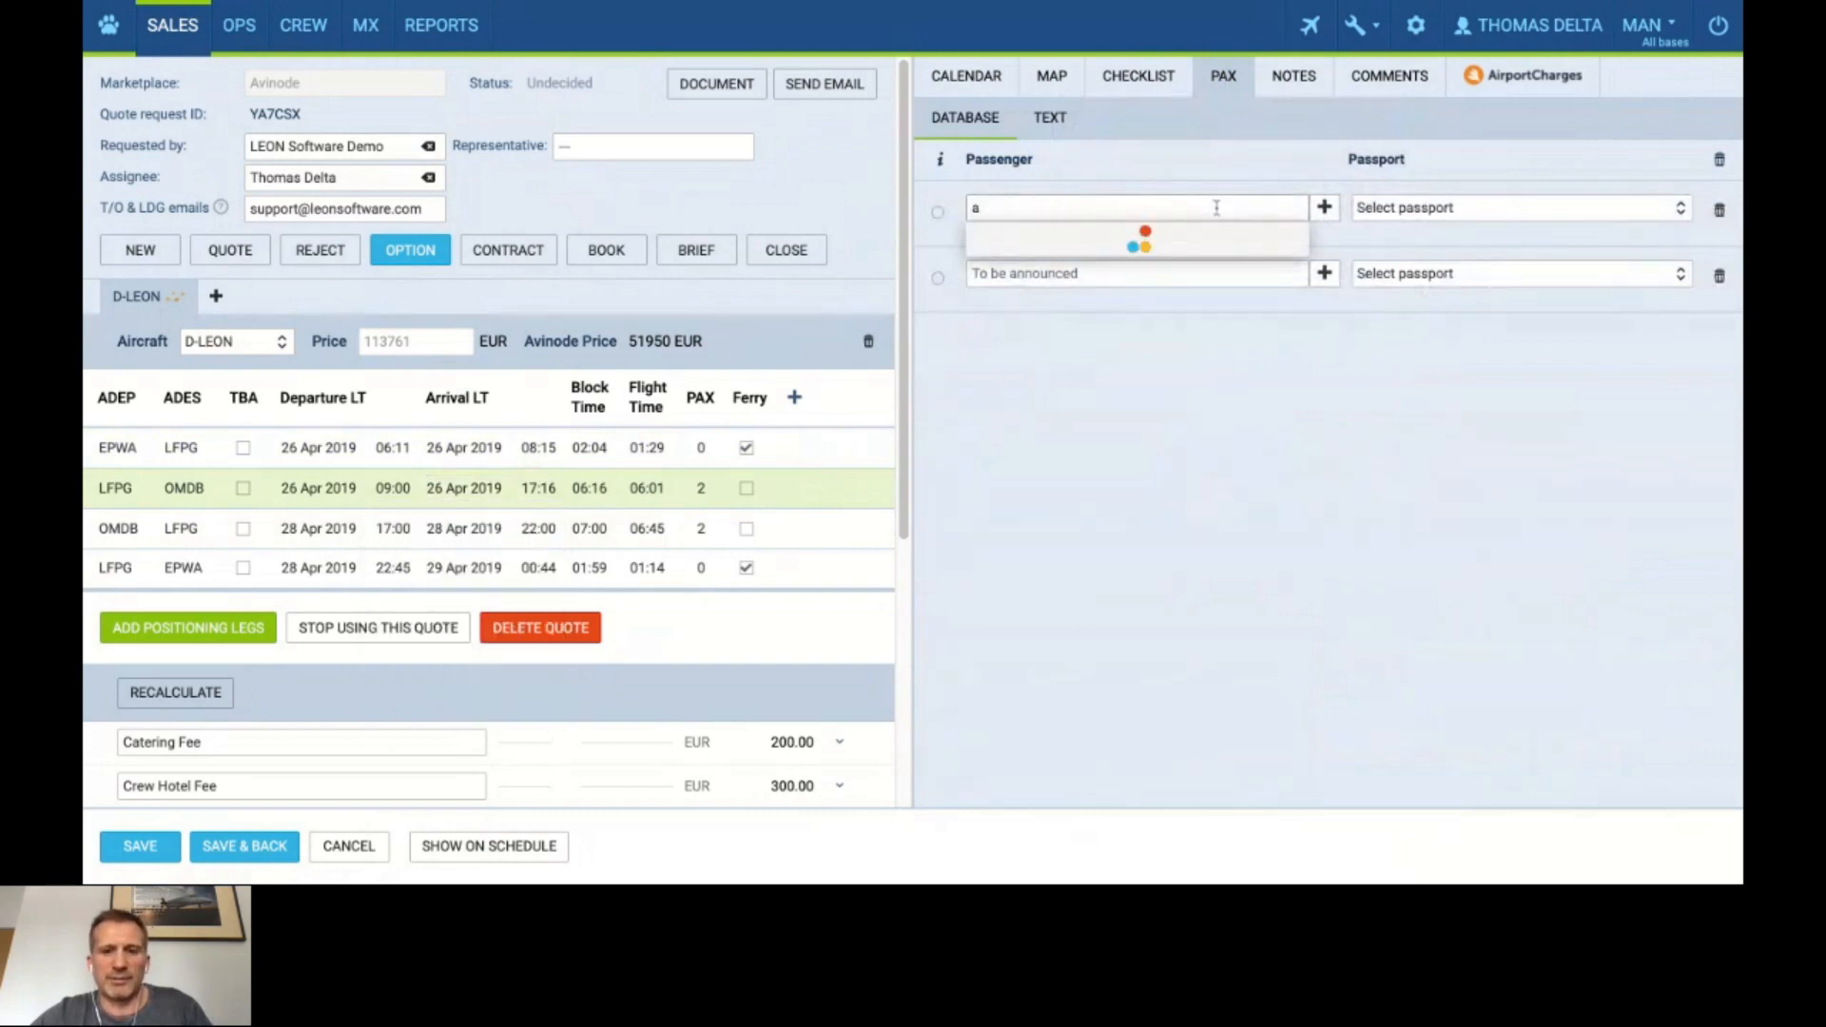
{"action": "left_click", "coordinate": [1126, 290]}
{"action": "left_click", "coordinate": [1136, 275]}
{"action": "type", "text": "g"}
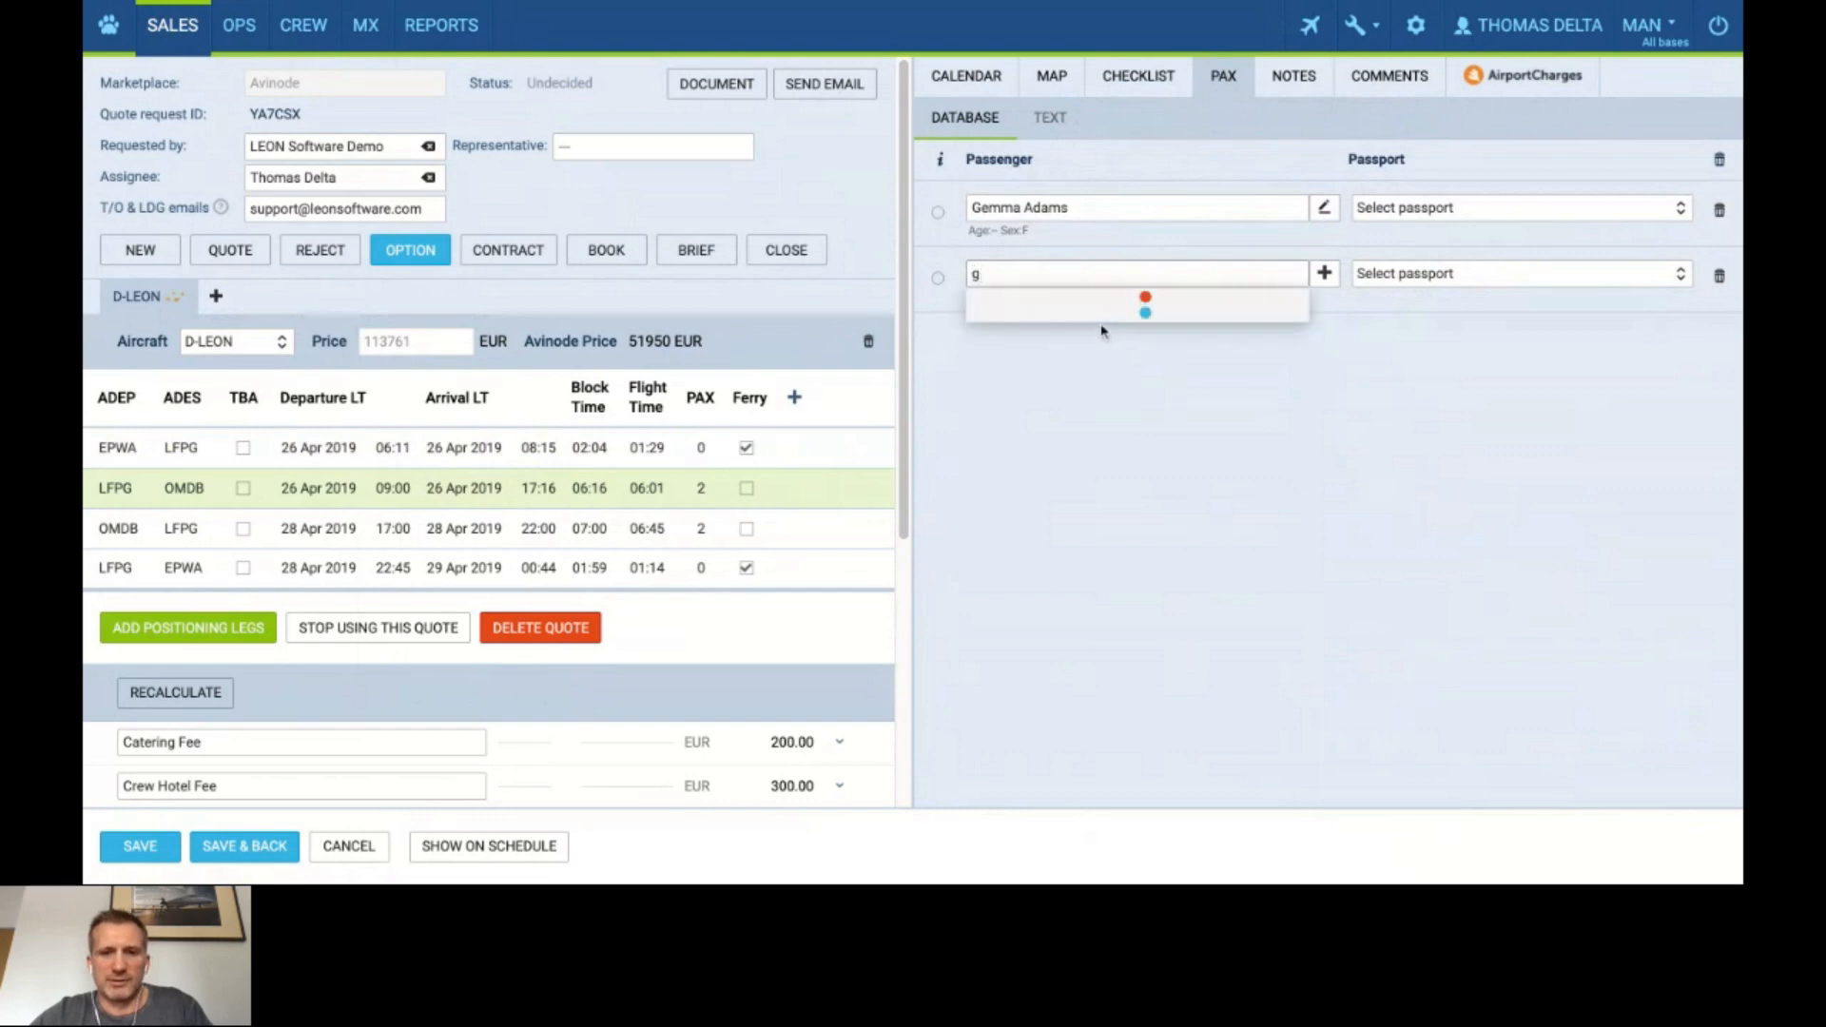
{"action": "left_click", "coordinate": [1101, 361]}
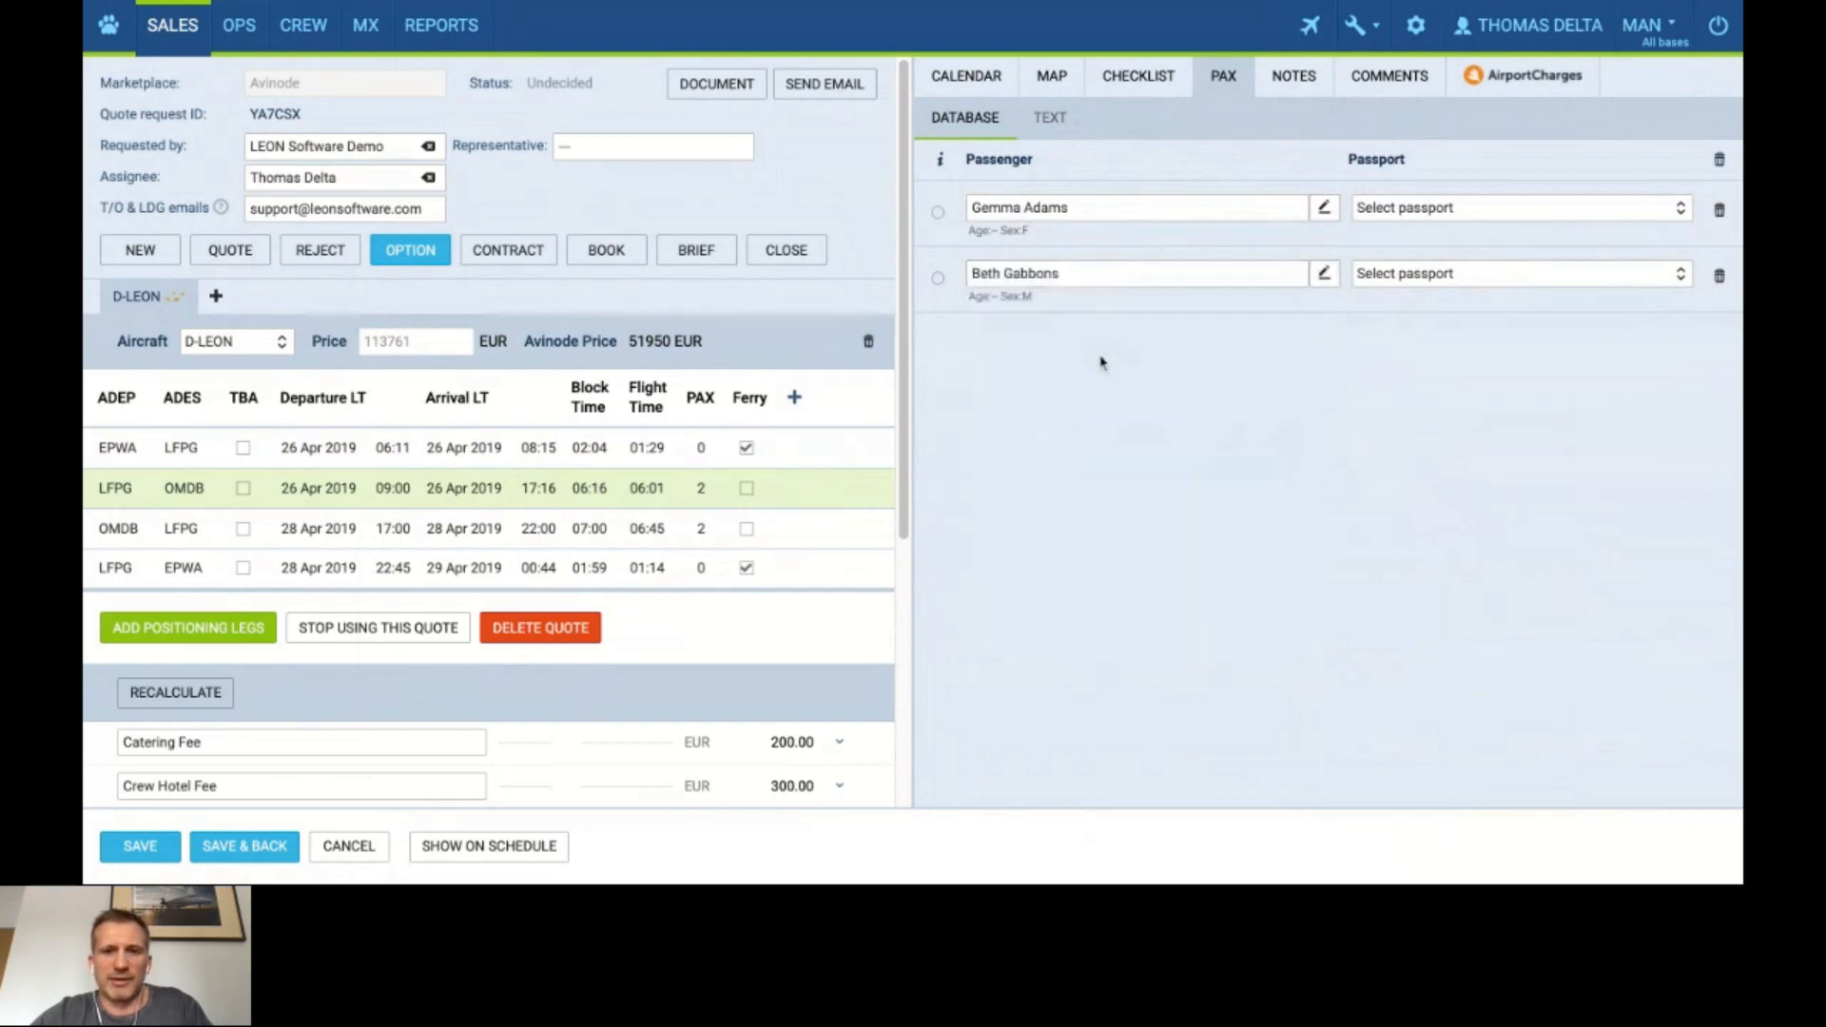
Check the passport choices for both passengers, flag the first passenger in the list, and save the quote.
{"action": "left_click", "coordinate": [1455, 211]}
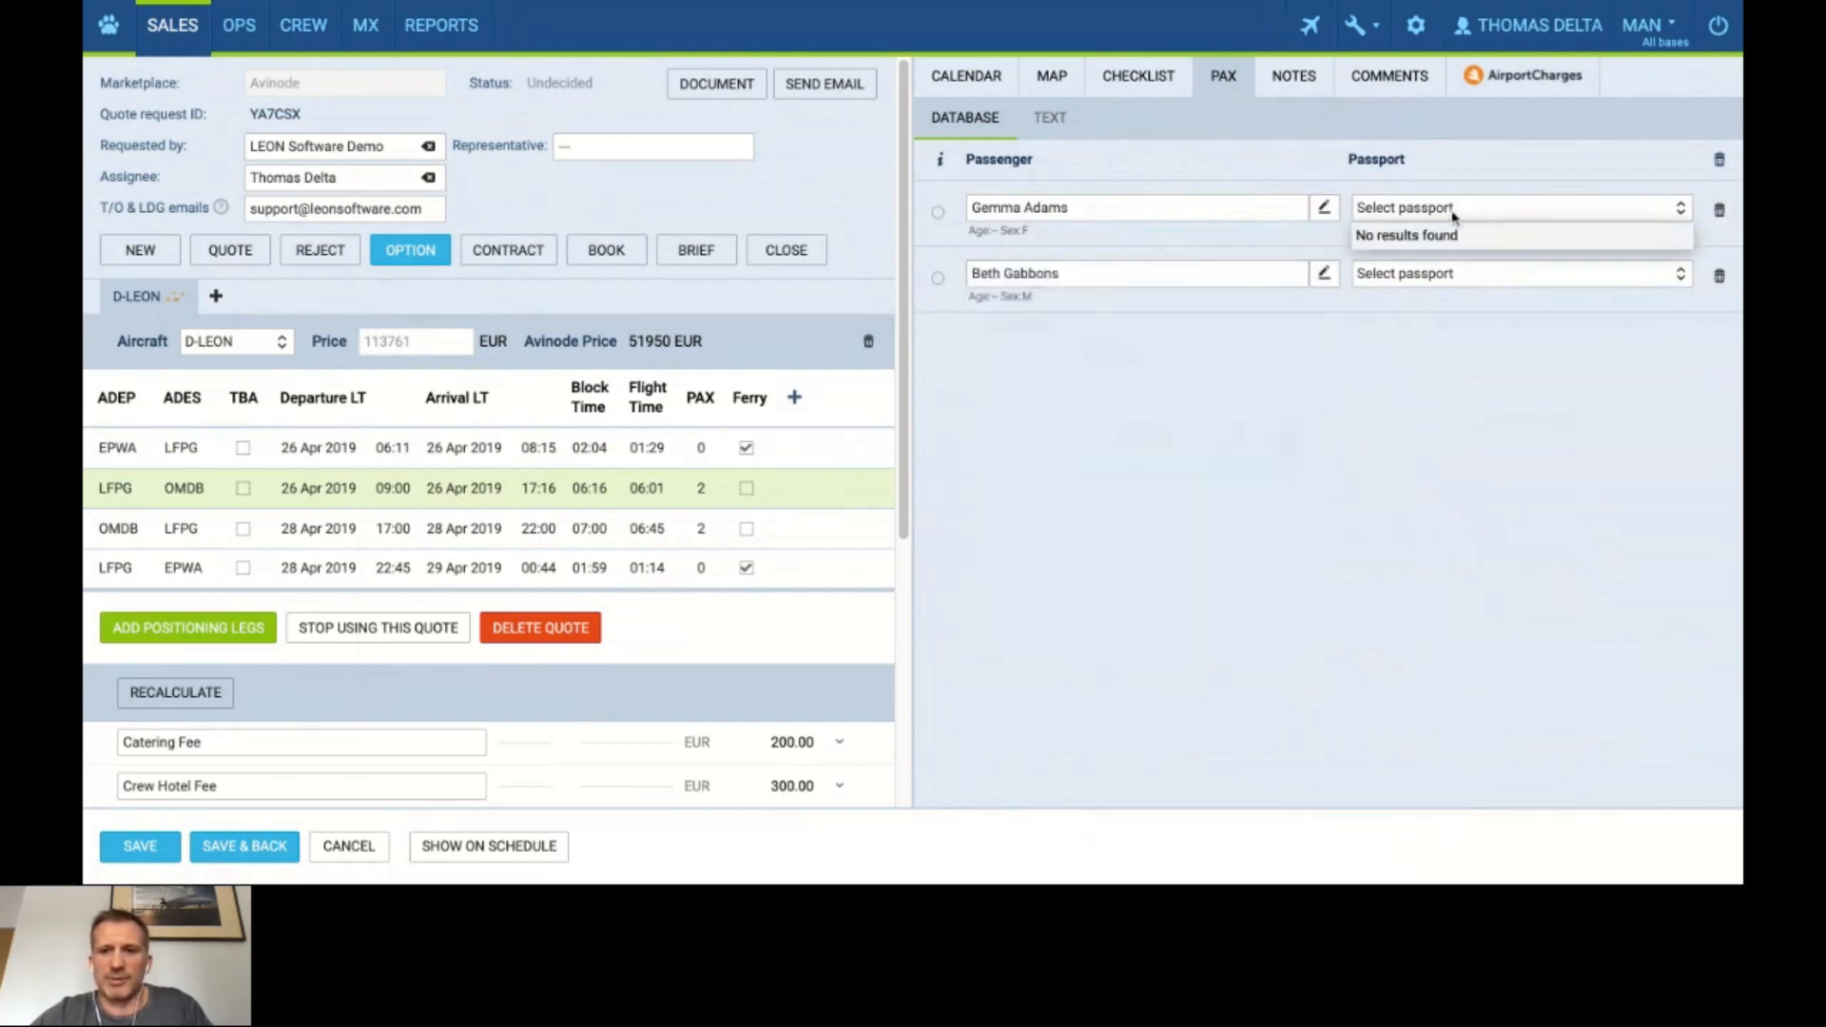
{"action": "left_click", "coordinate": [1450, 276]}
{"action": "left_click", "coordinate": [1439, 277]}
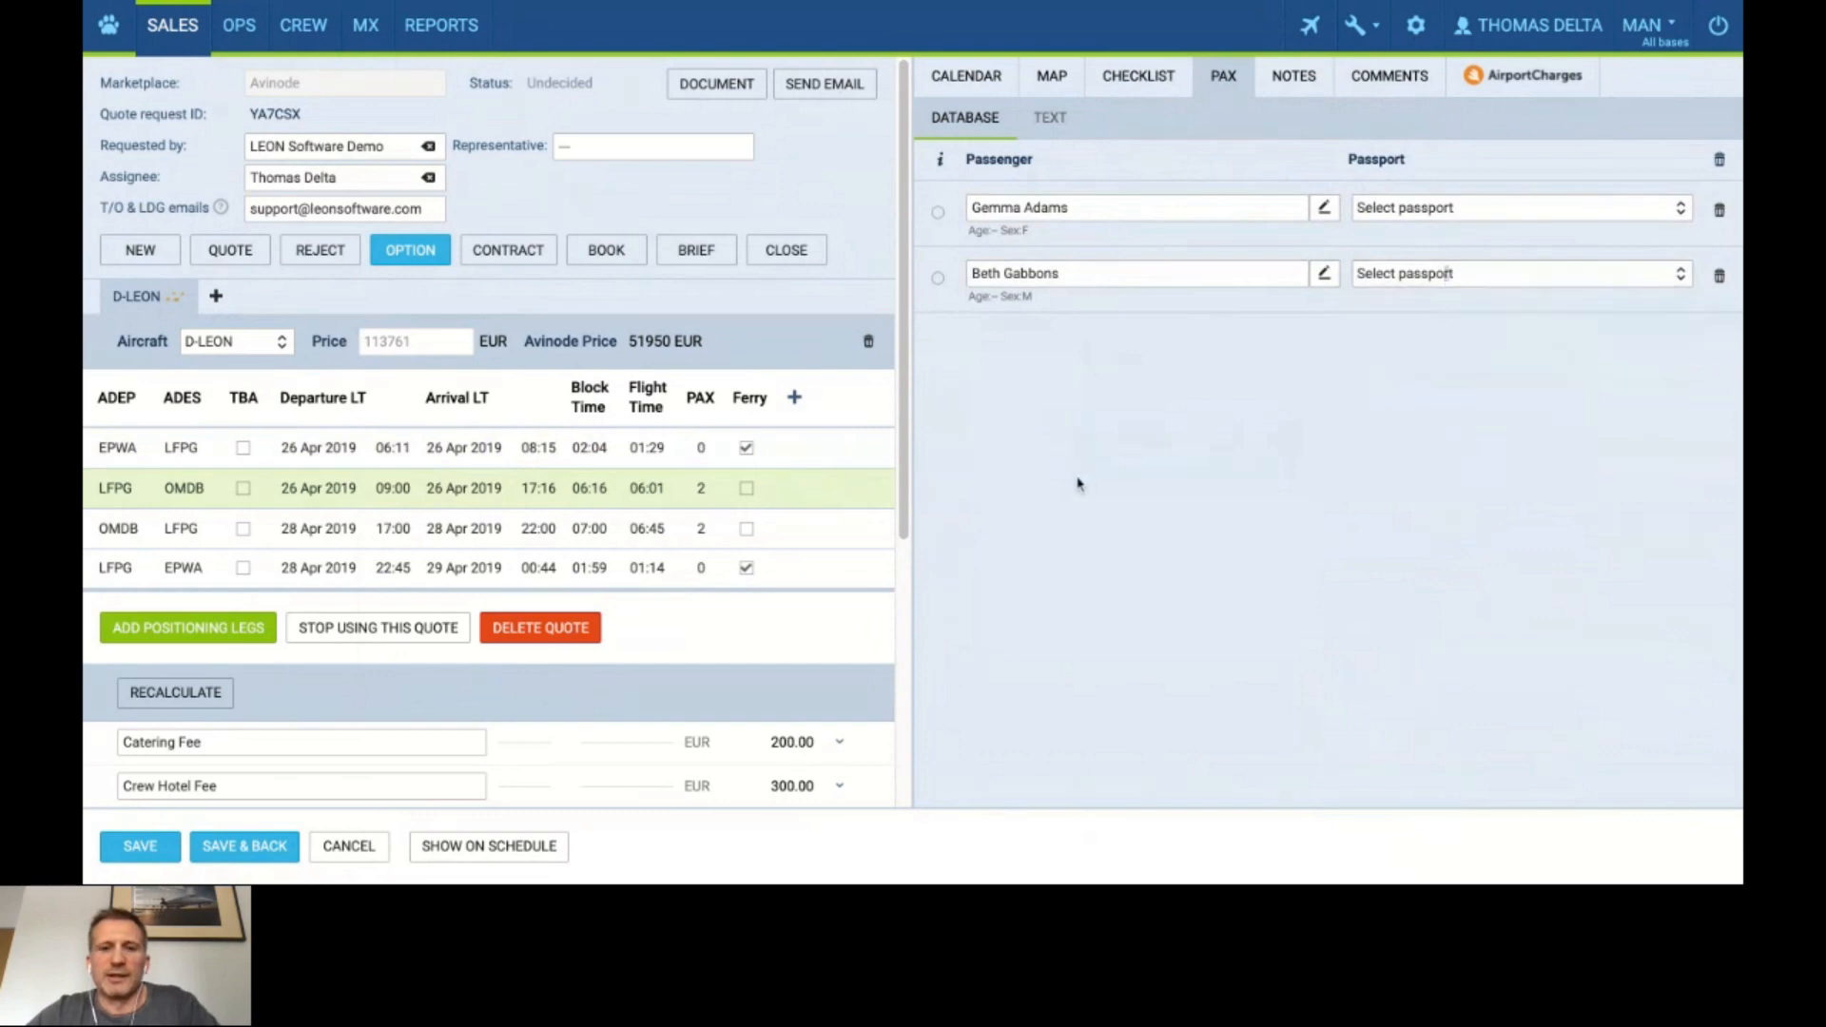
{"action": "left_click", "coordinate": [939, 215]}
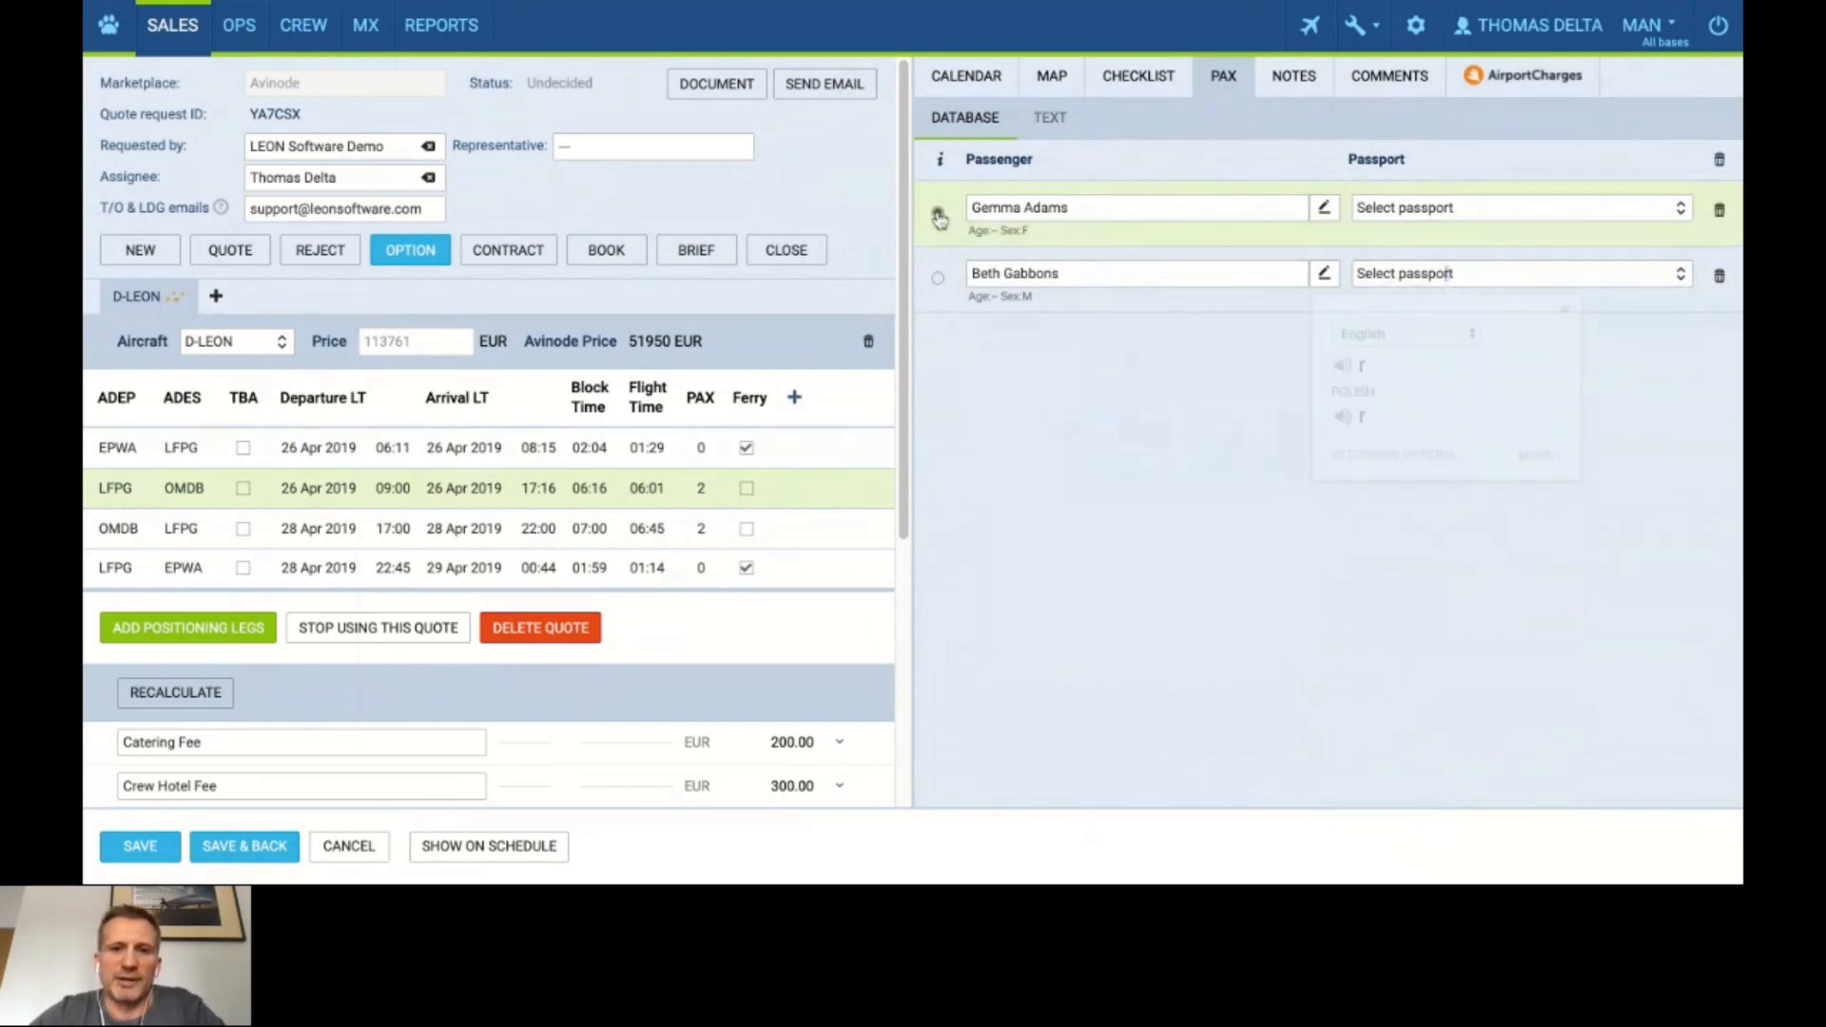
{"action": "left_click", "coordinate": [1159, 407]}
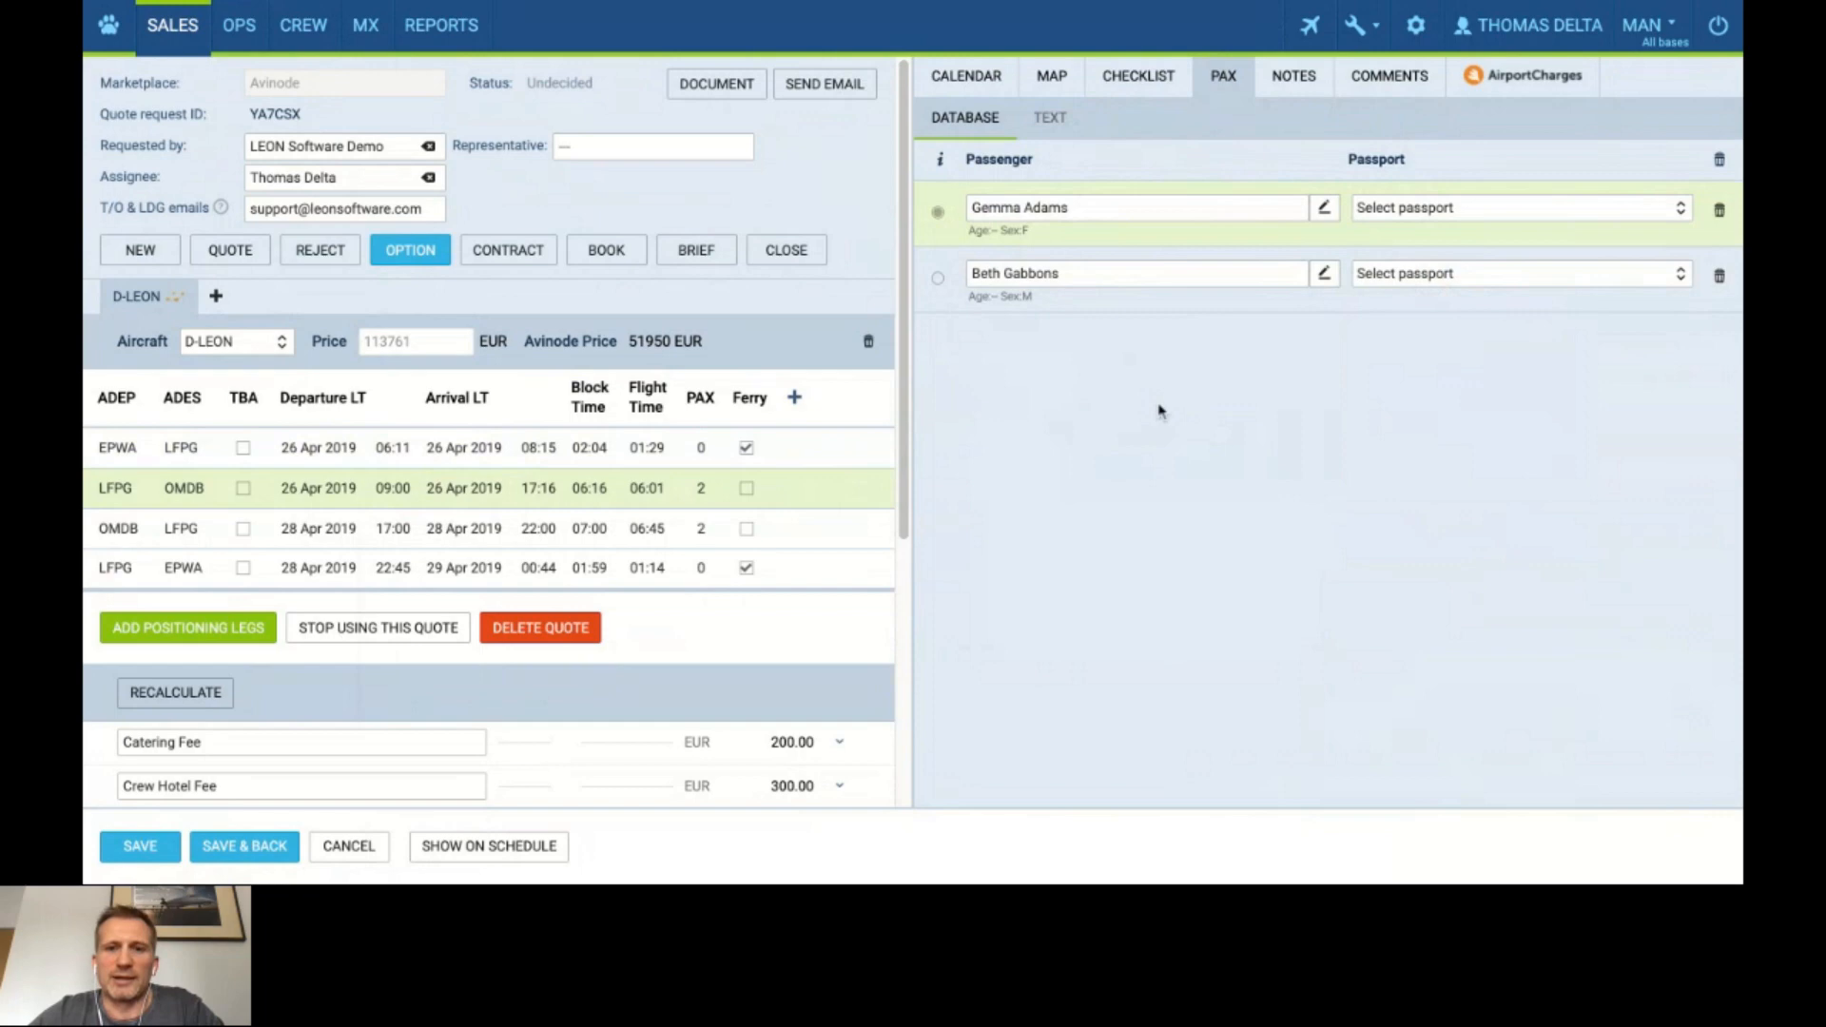
{"action": "left_click", "coordinate": [140, 847]}
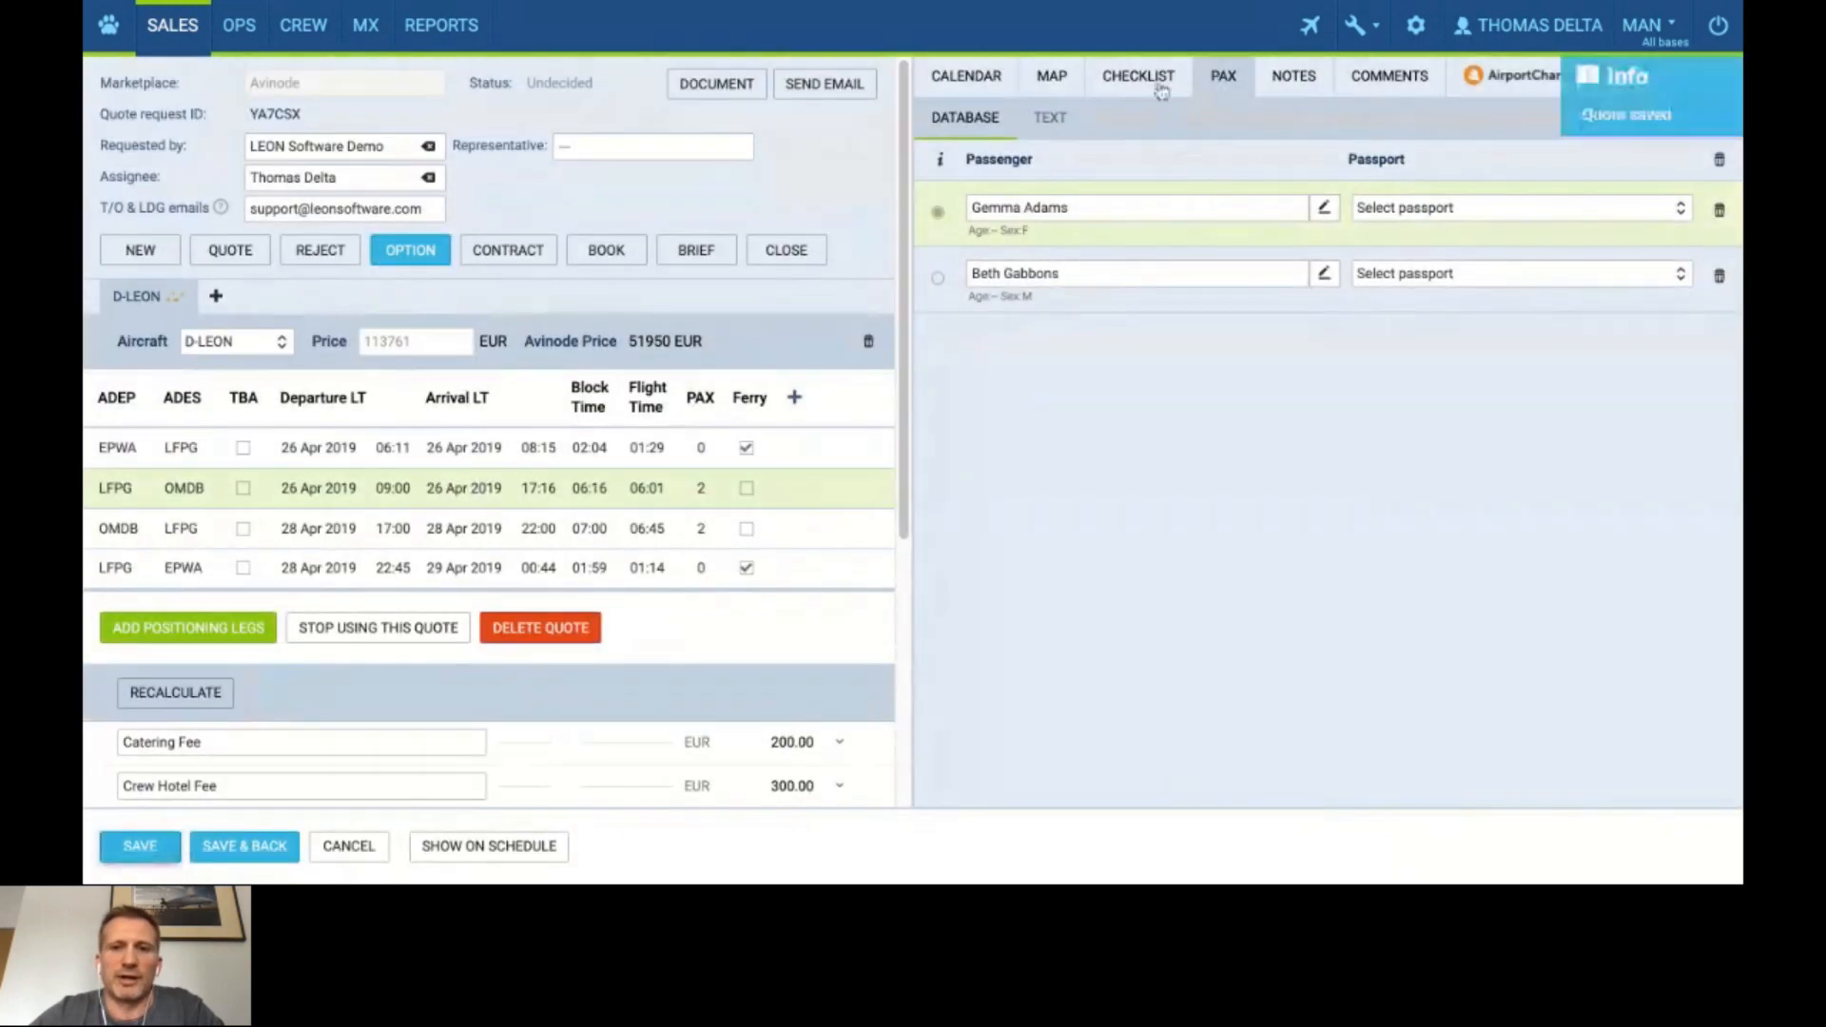
Examine the trip's Sales and OPS checklist and the status options of Contract signed without choosing one.
{"action": "left_click", "coordinate": [1161, 87]}
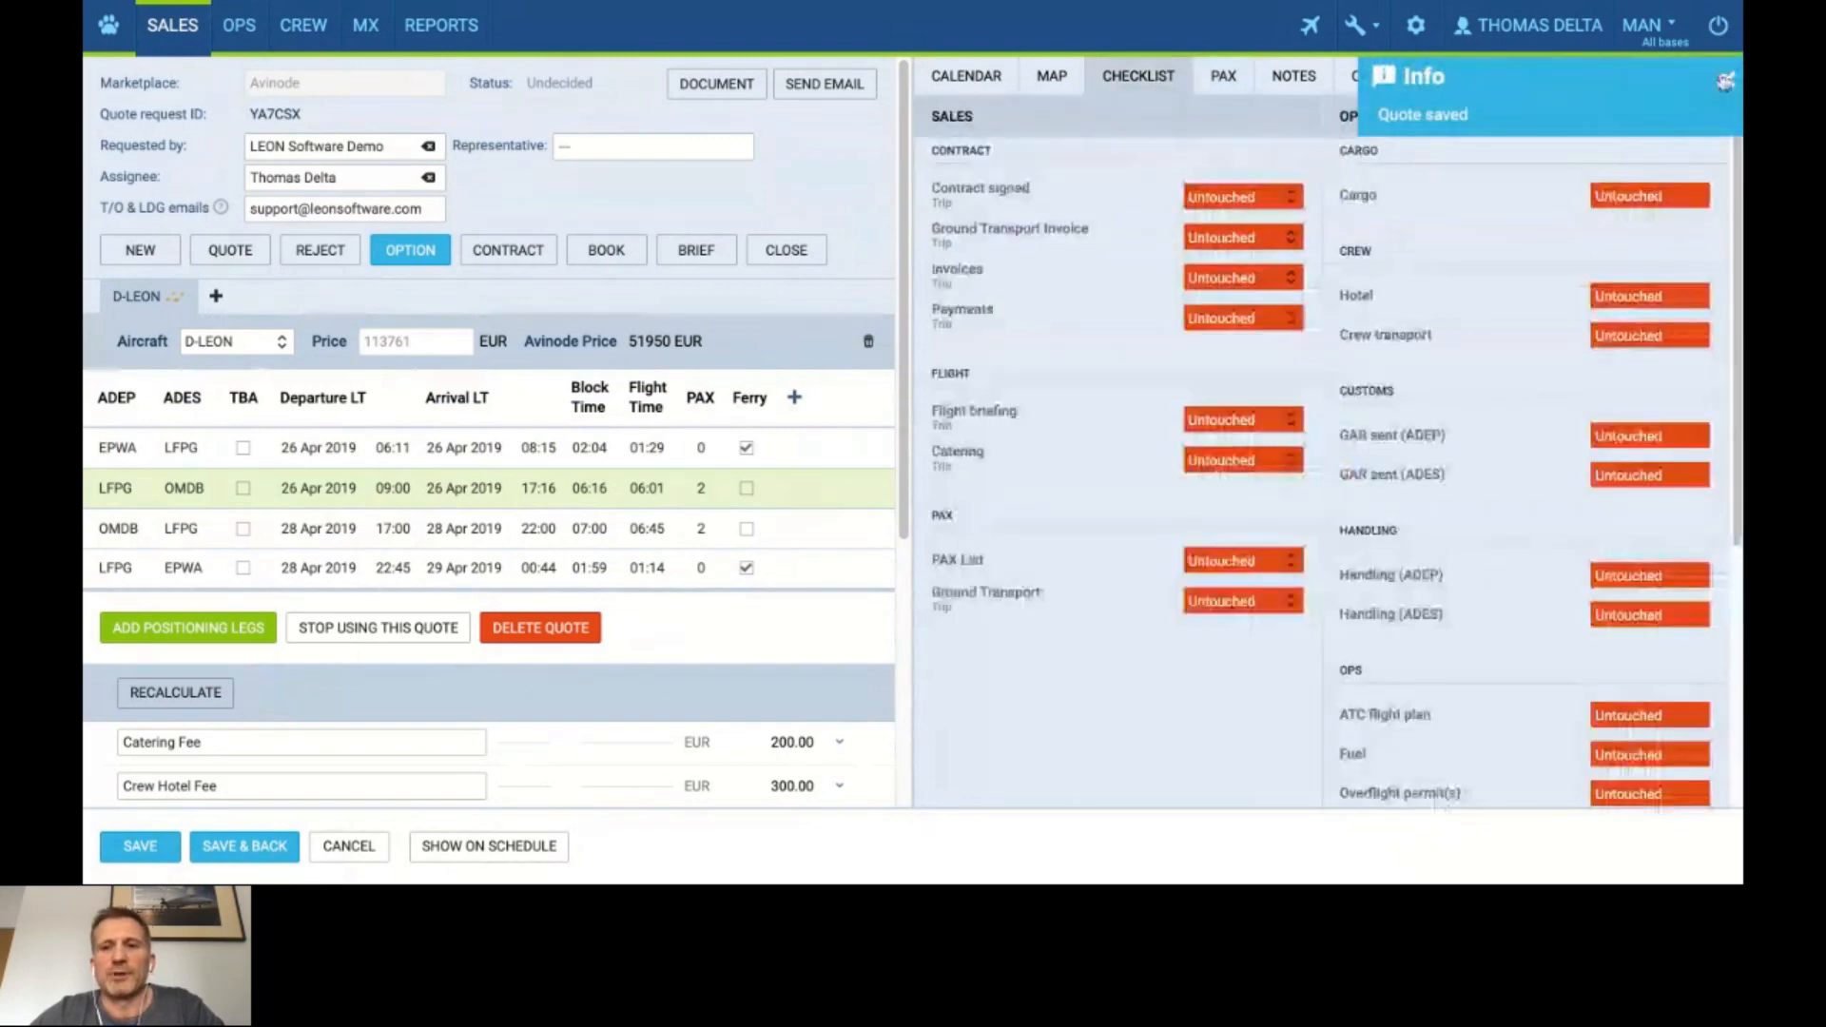
{"action": "left_click", "coordinate": [1725, 81]}
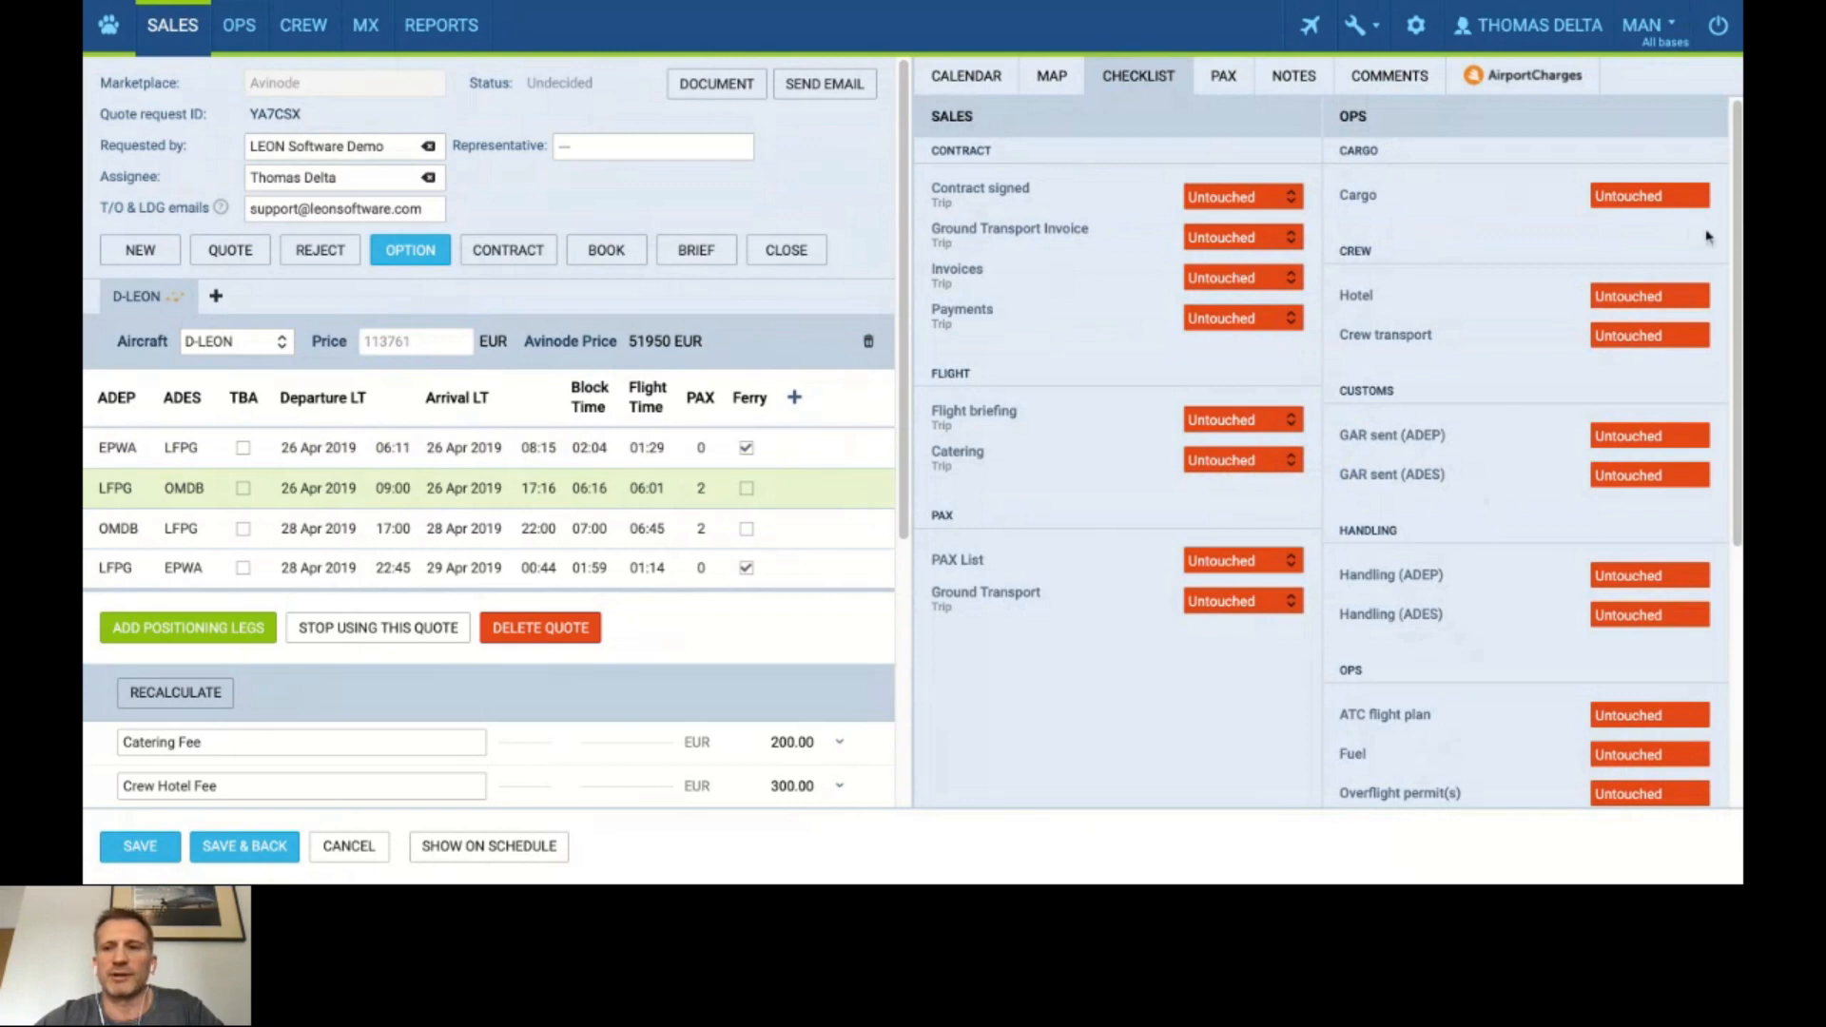
{"action": "mouse_move", "coordinate": [1737, 257]}
{"action": "left_mouse_down"}
{"action": "mouse_move", "coordinate": [1737, 495]}
{"action": "mouse_move", "coordinate": [1737, 262]}
{"action": "left_mouse_up"}
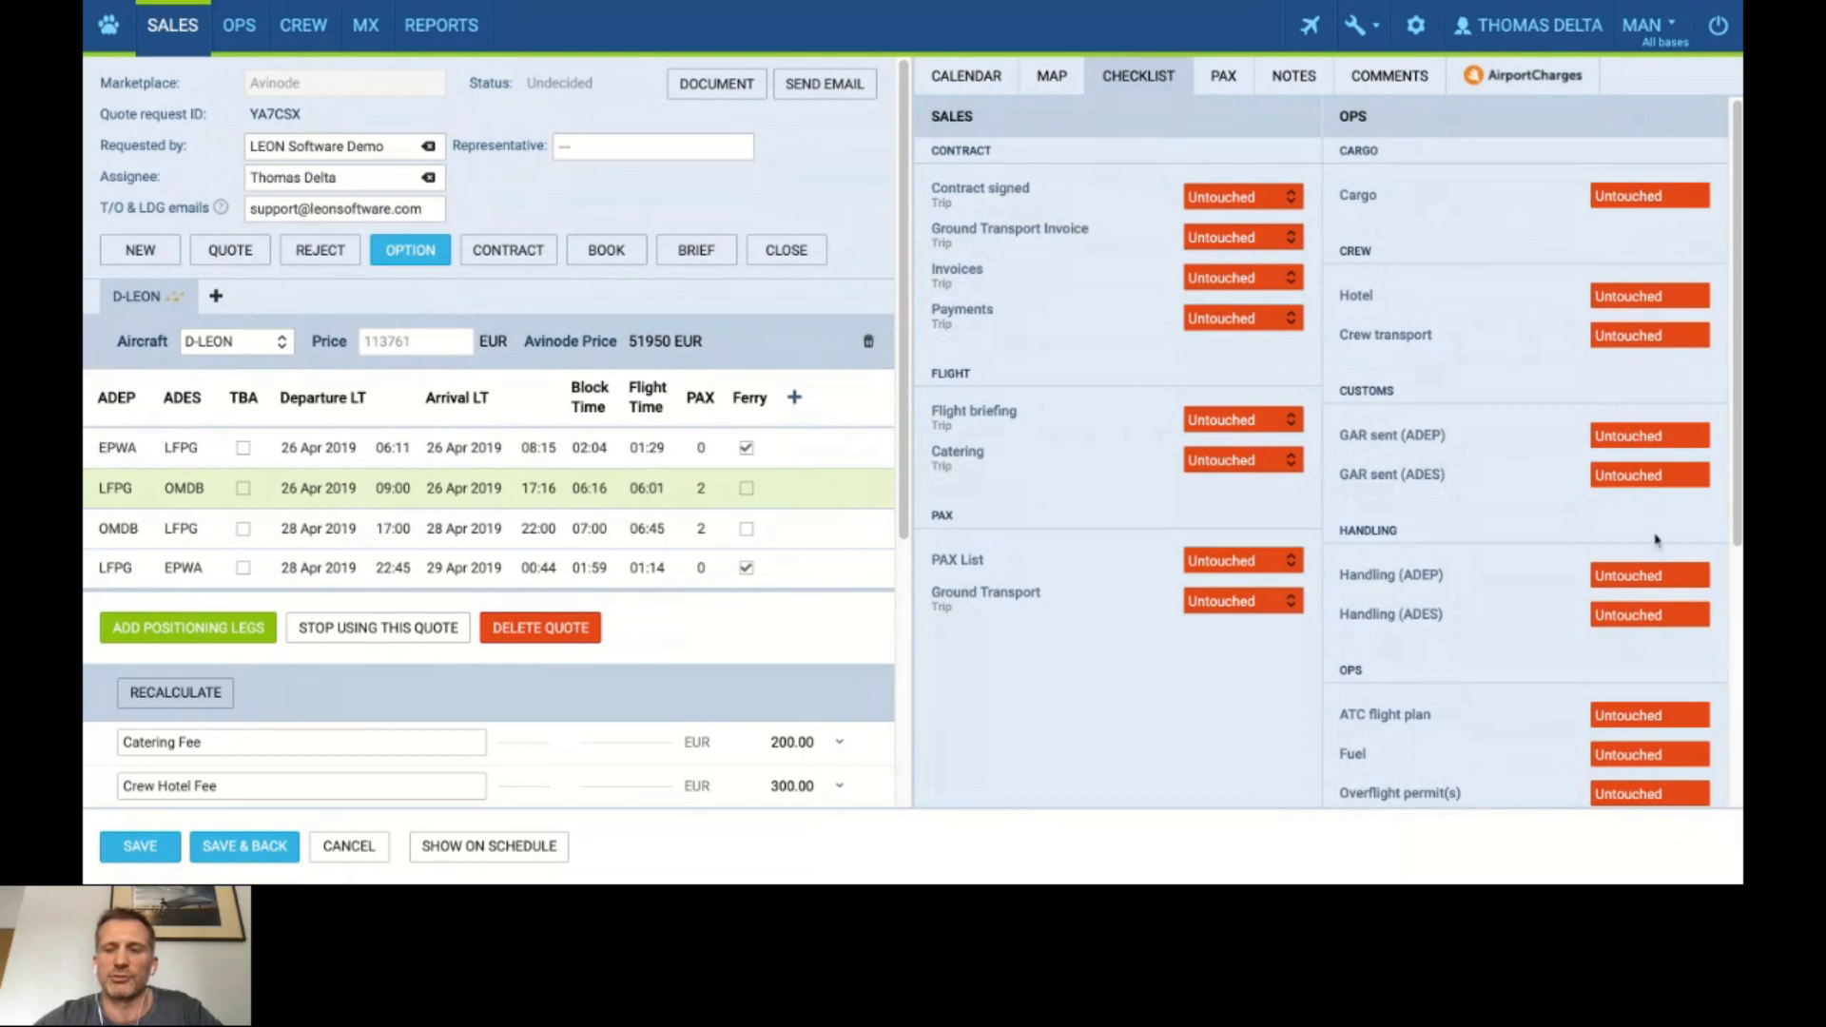
{"action": "left_click", "coordinate": [1226, 202]}
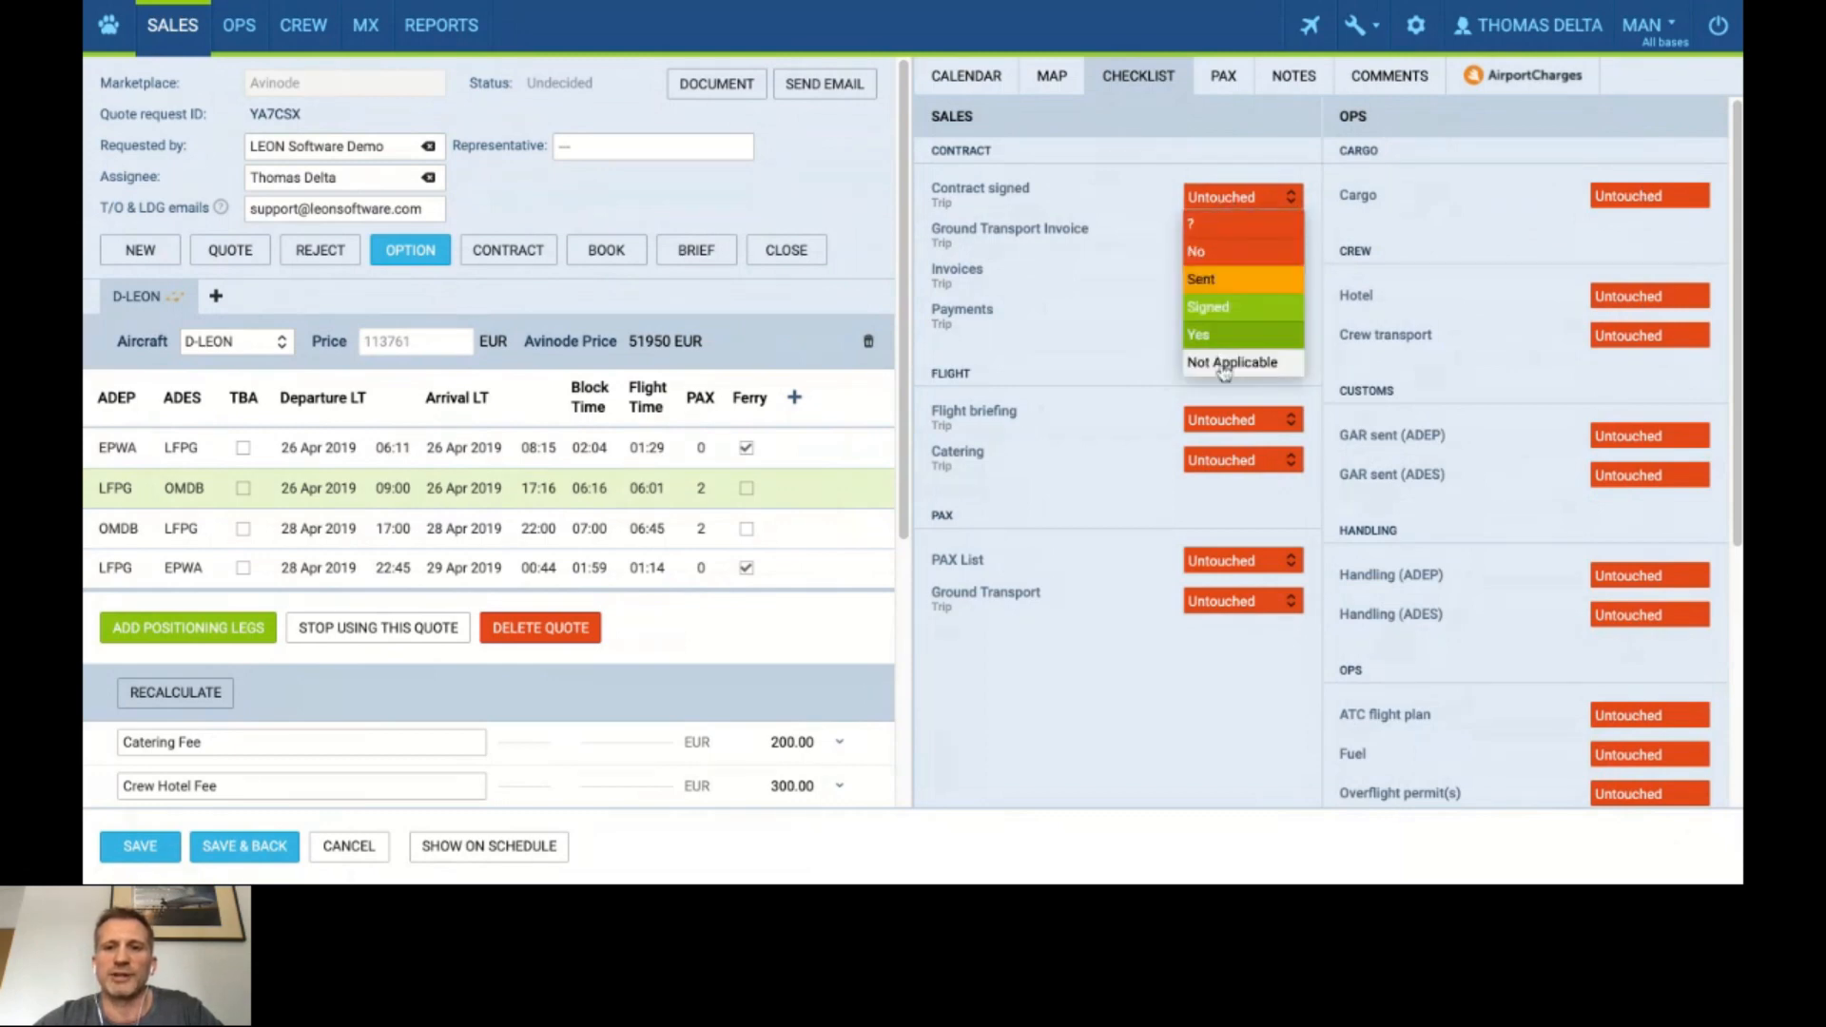
{"action": "left_click", "coordinate": [1164, 201]}
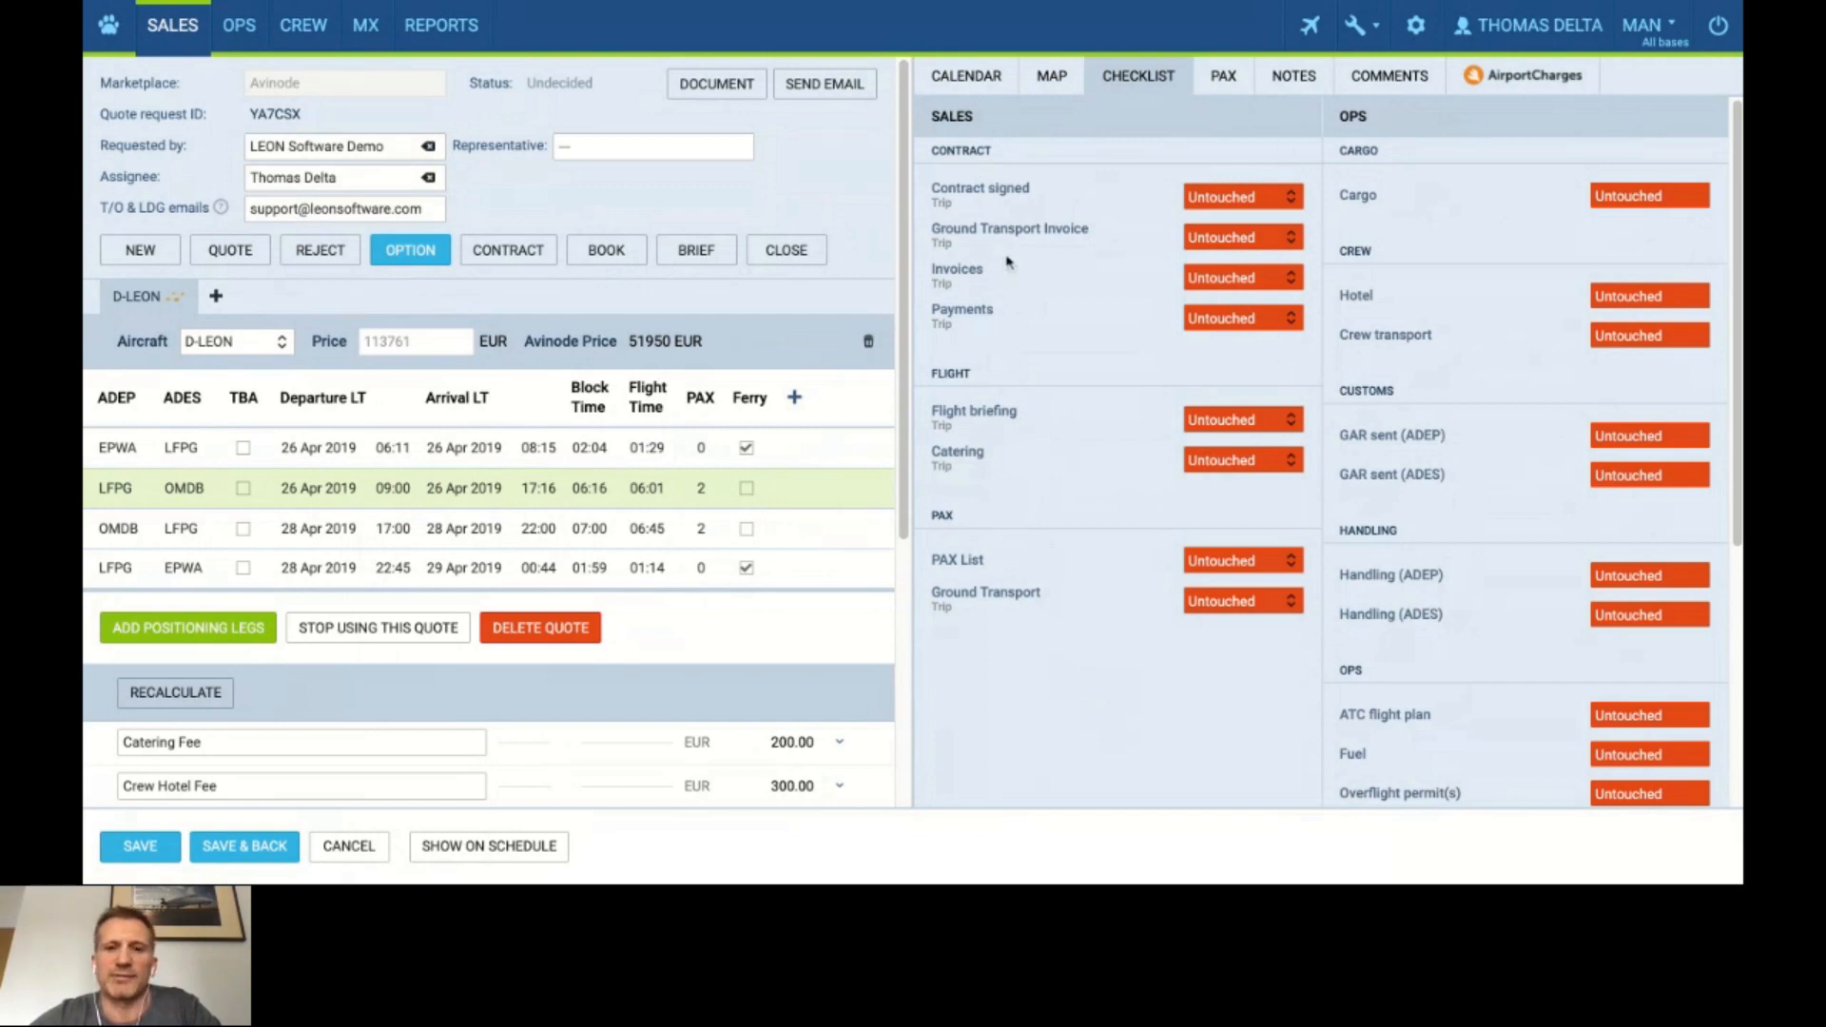
{"action": "left_click", "coordinate": [1247, 209]}
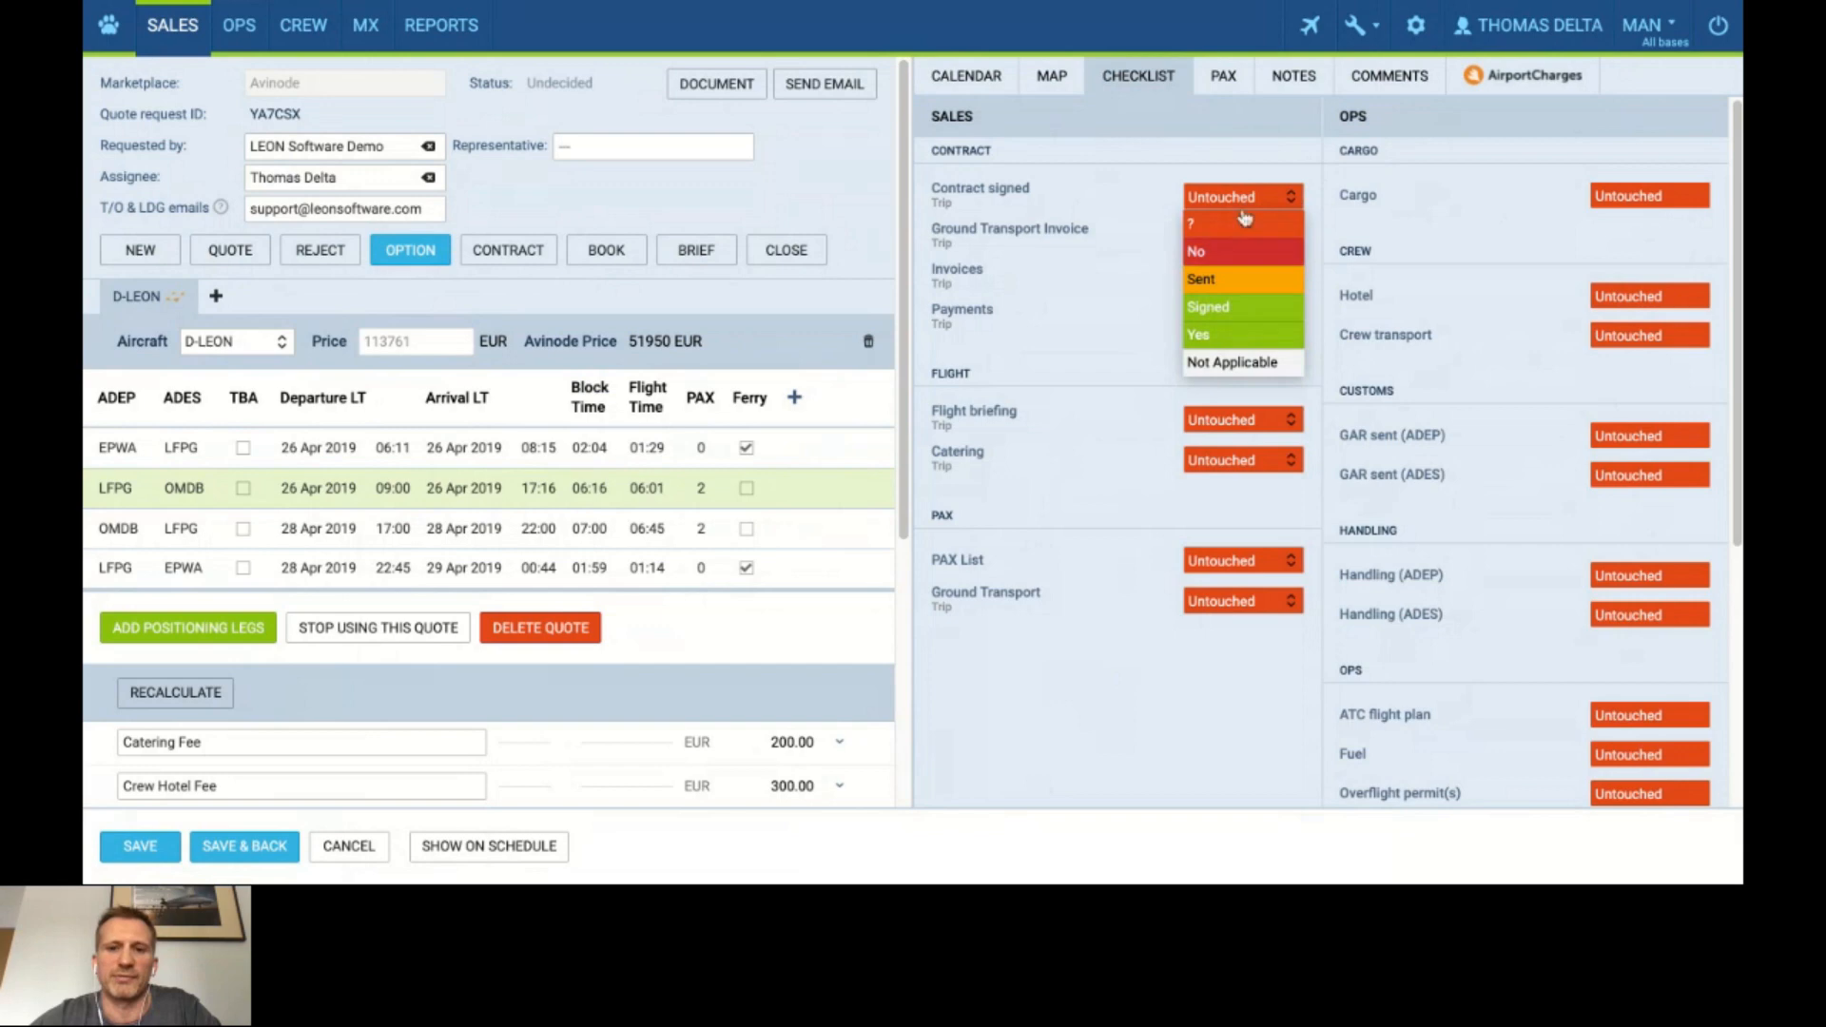
{"action": "left_click", "coordinate": [1130, 795]}
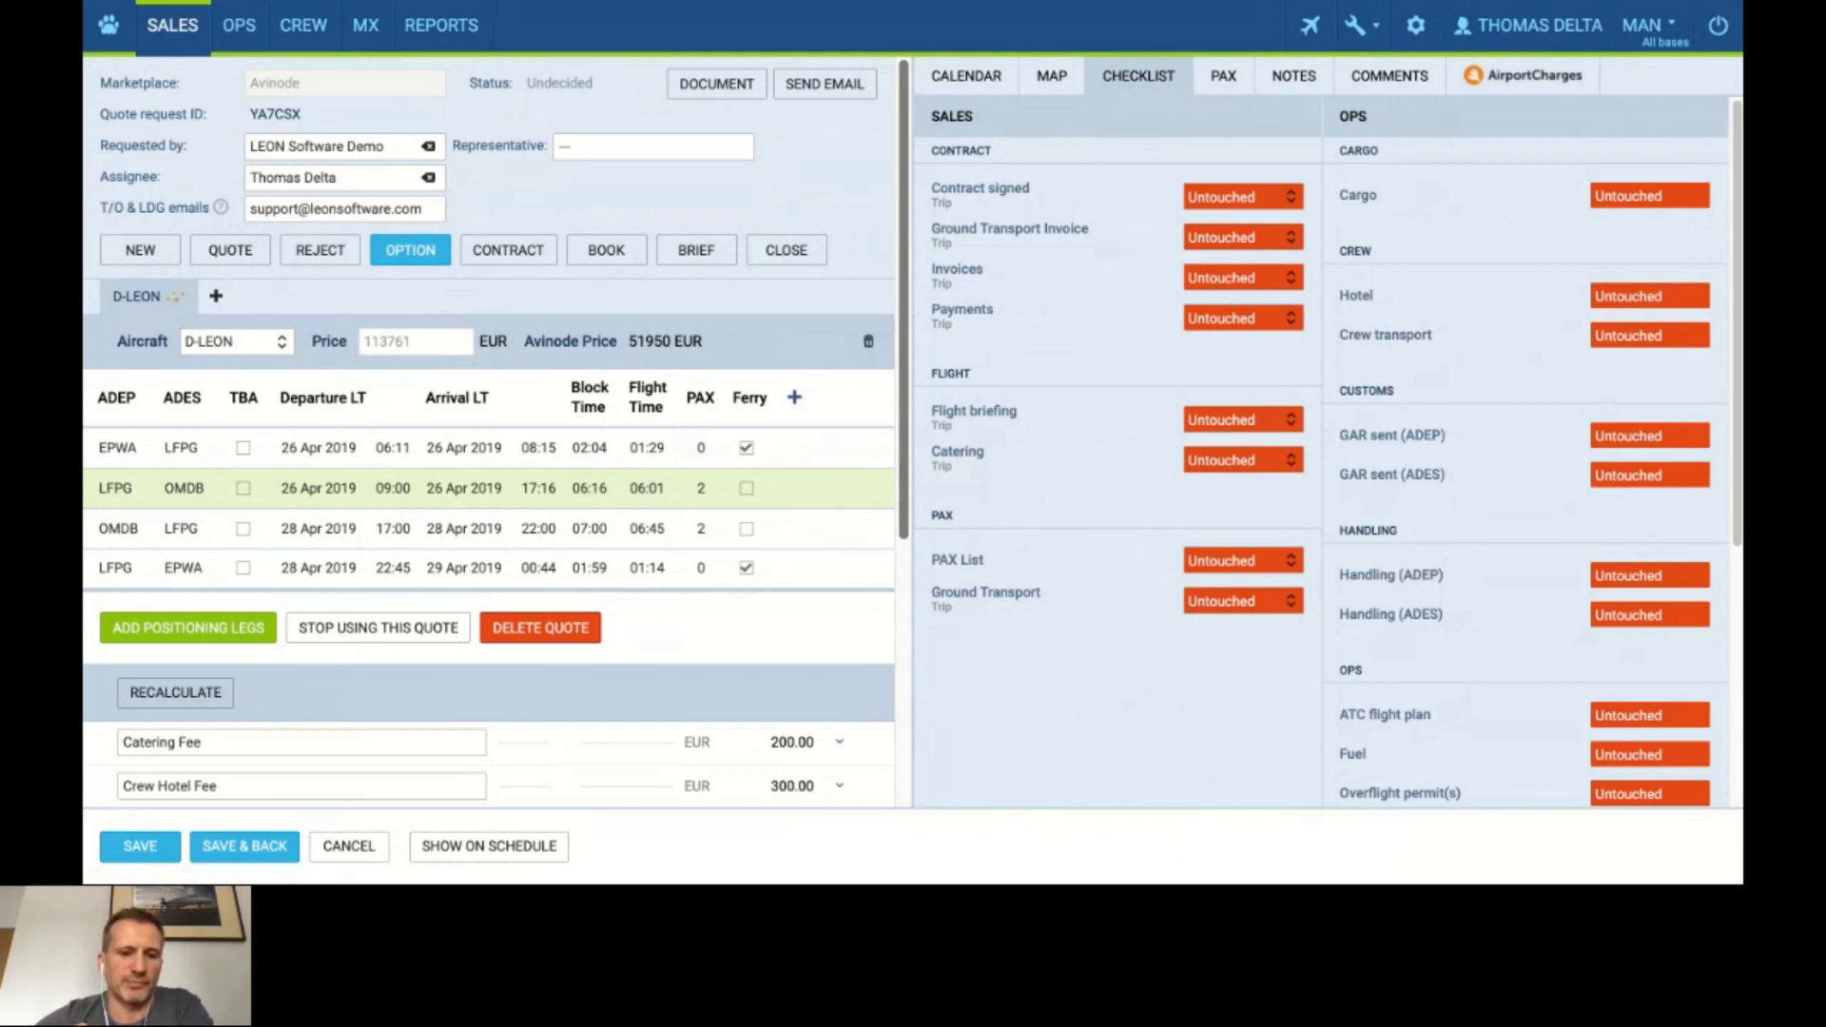
Set the D-LEON quote's status to Contract, review the attached Charter Agreement, and close the e-mail without sending it.
{"action": "scroll", "coordinate": [489, 428], "scroll_direction": "down", "scroll_amount": 1}
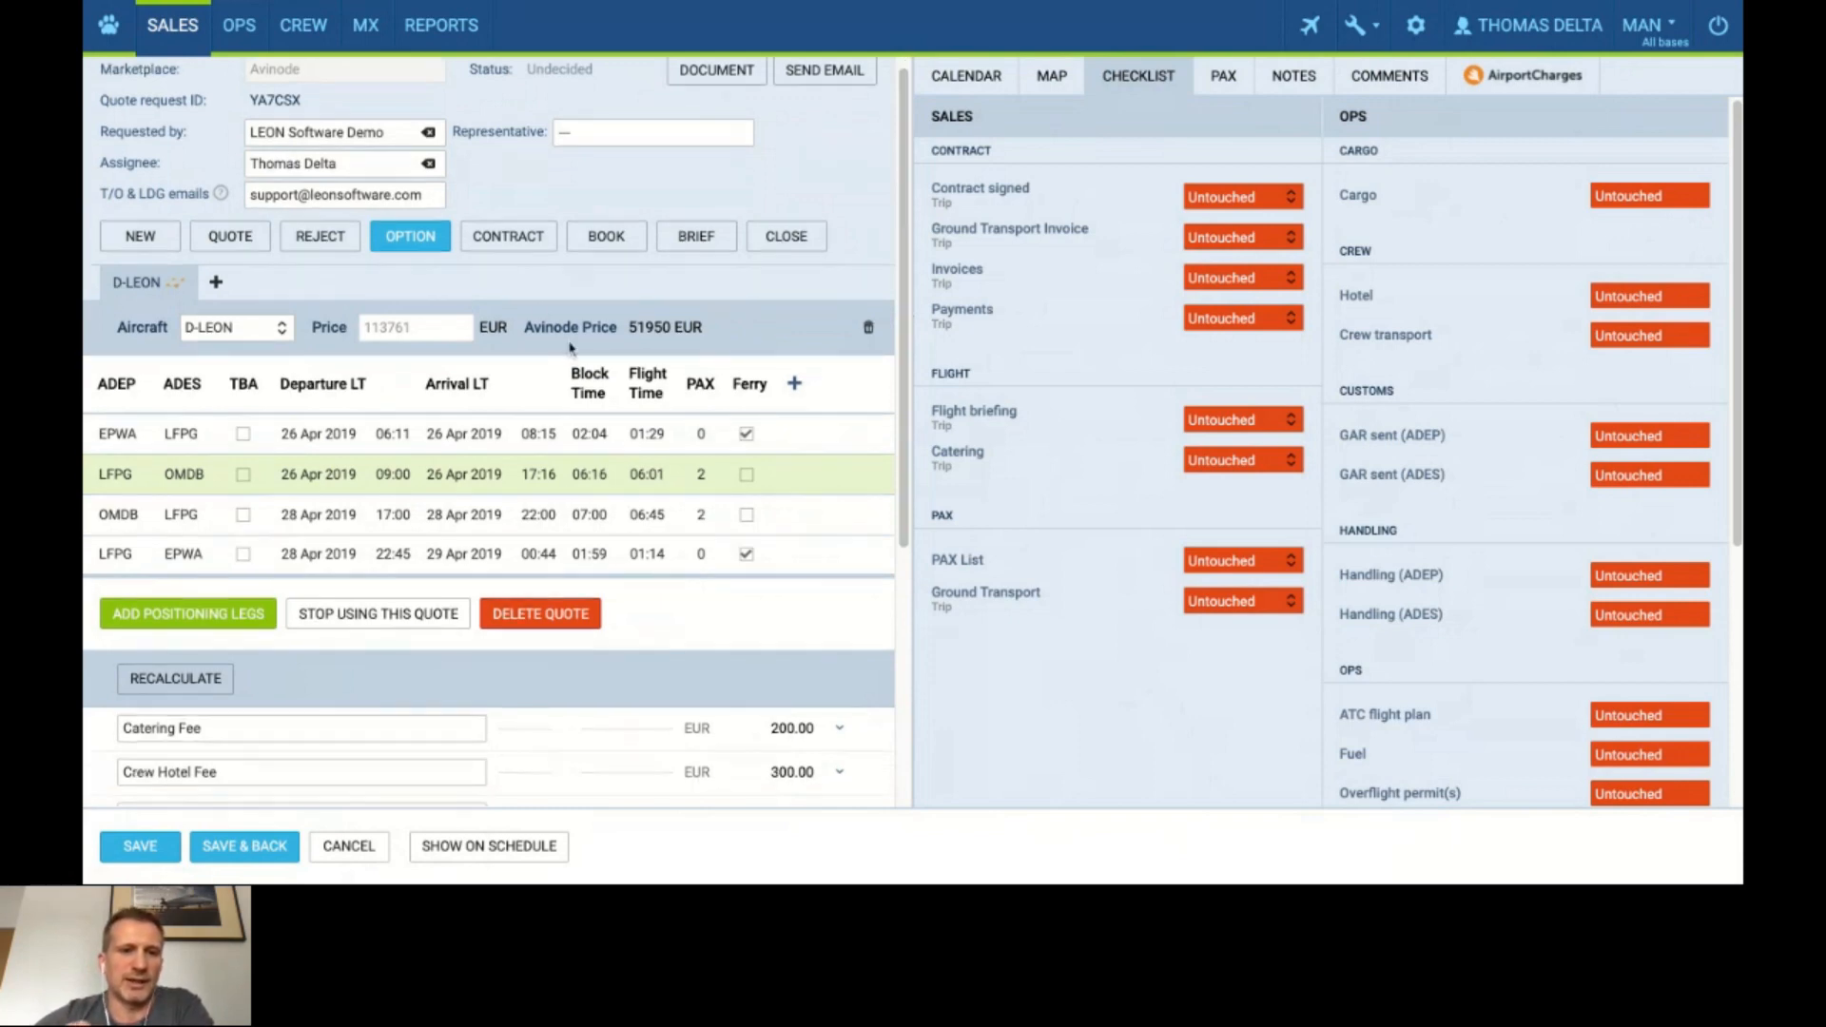
{"action": "left_click", "coordinate": [509, 238]}
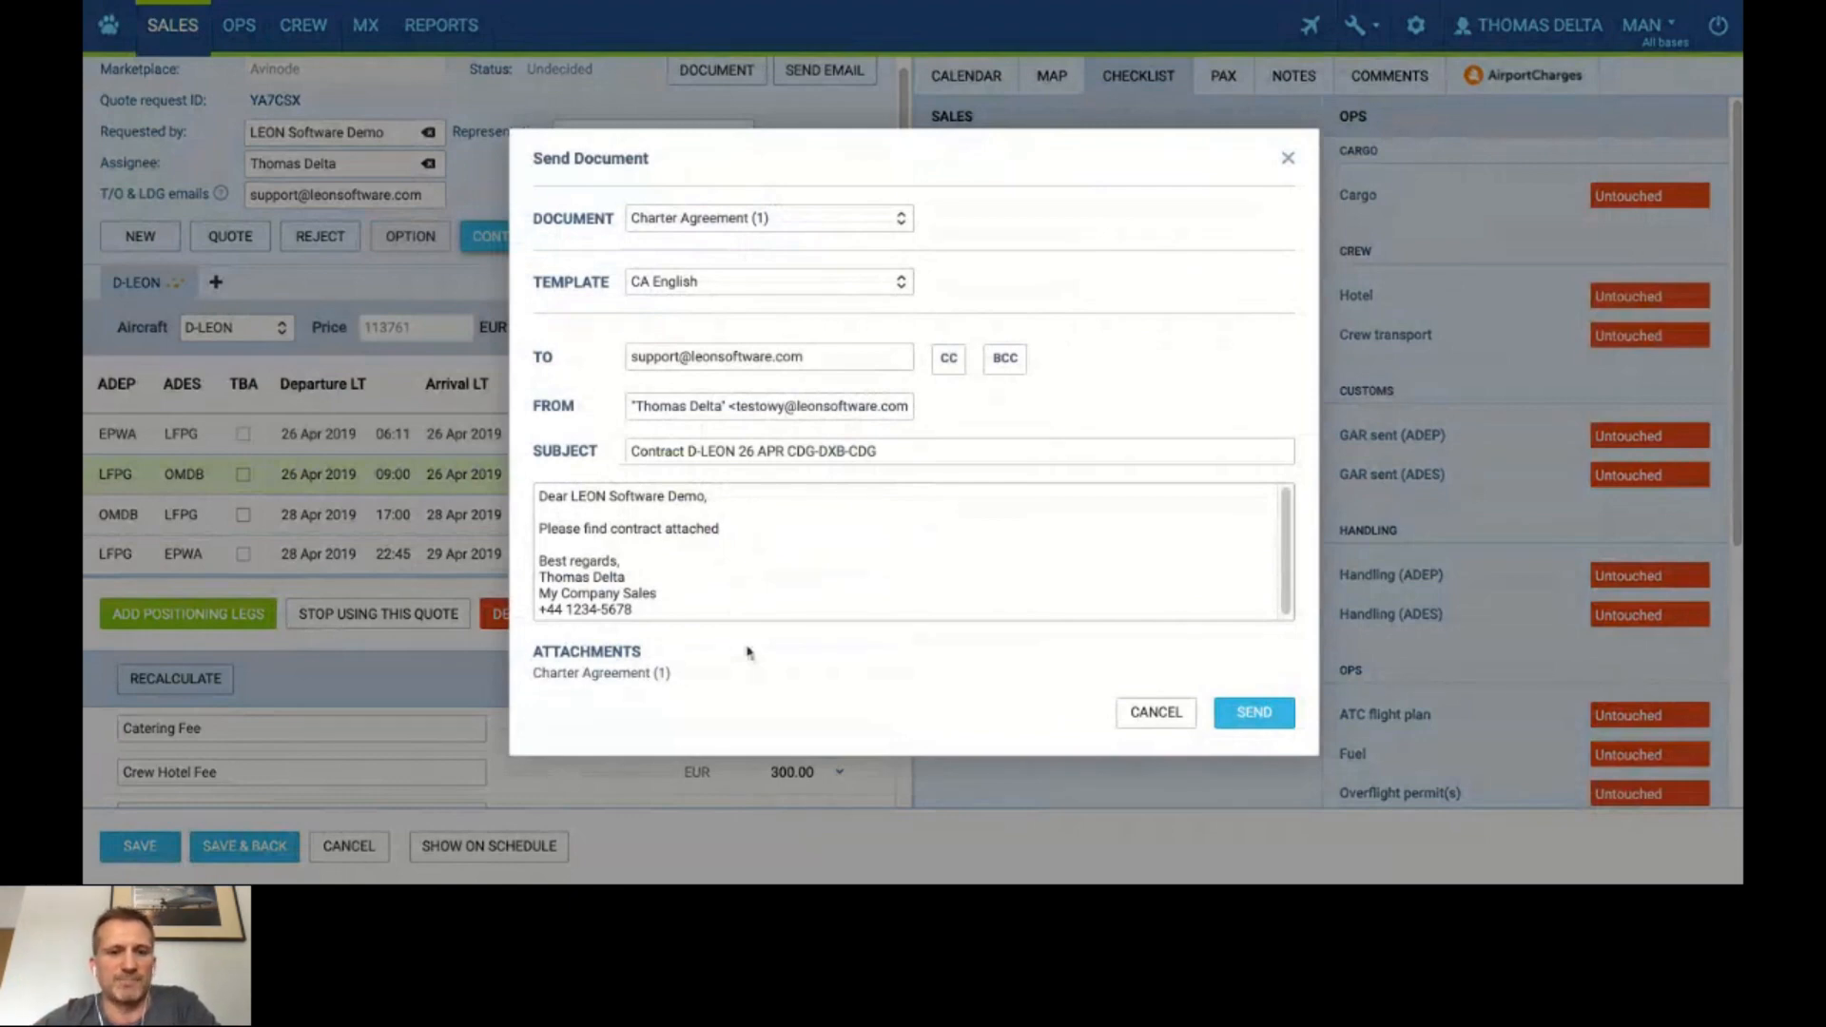
{"action": "left_click", "coordinate": [684, 609]}
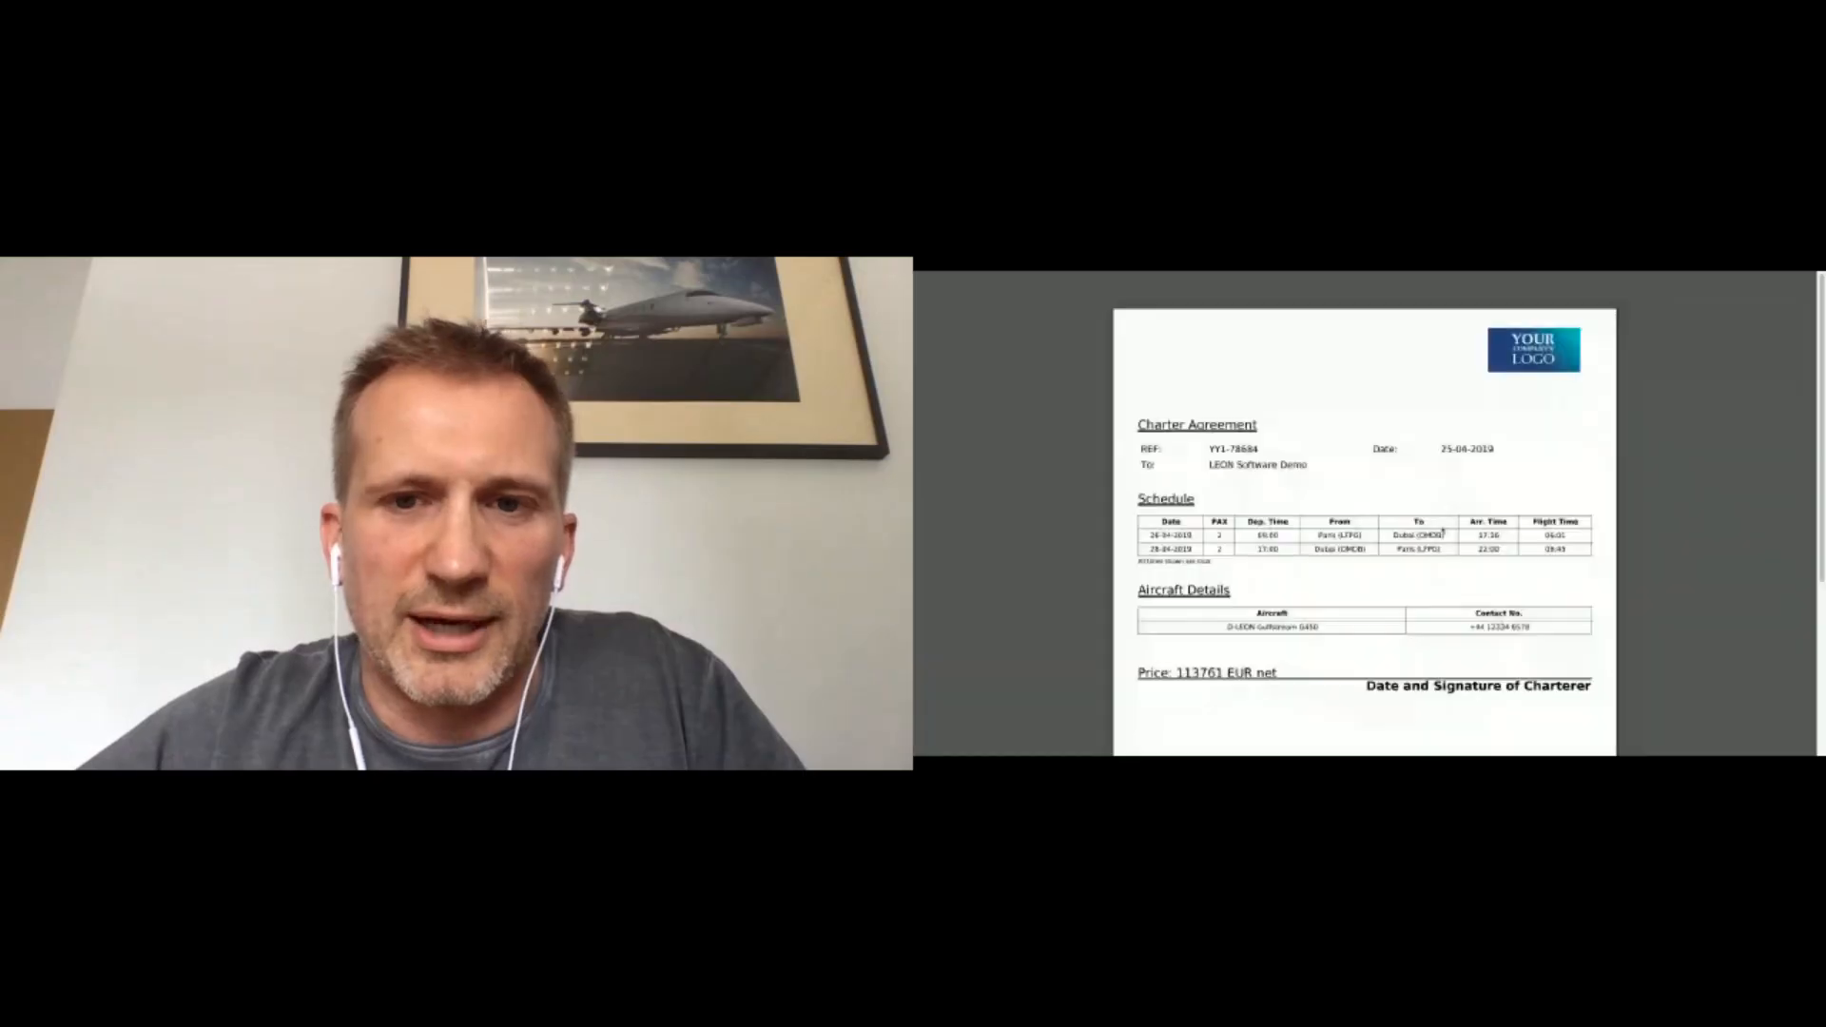
{"action": "scroll", "coordinate": [932, 509], "scroll_direction": "down", "scroll_amount": 5}
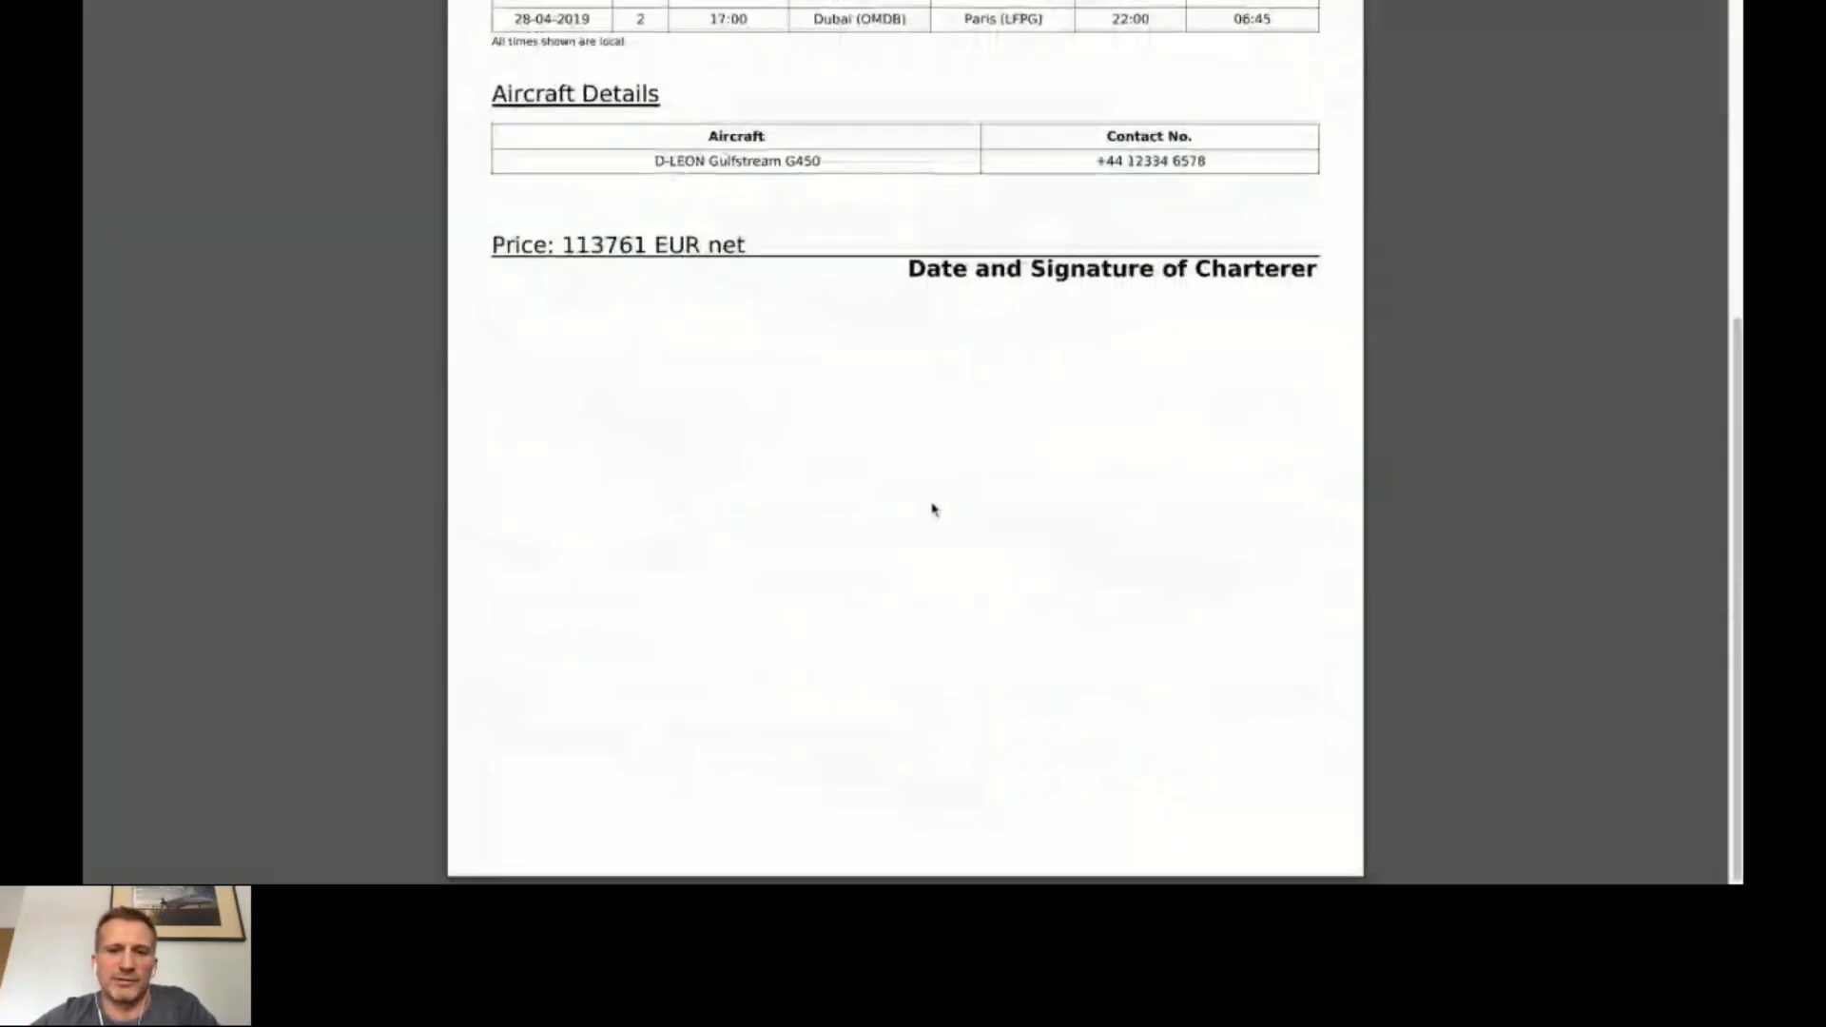
{"action": "scroll", "coordinate": [932, 510], "scroll_direction": "up", "scroll_amount": 5}
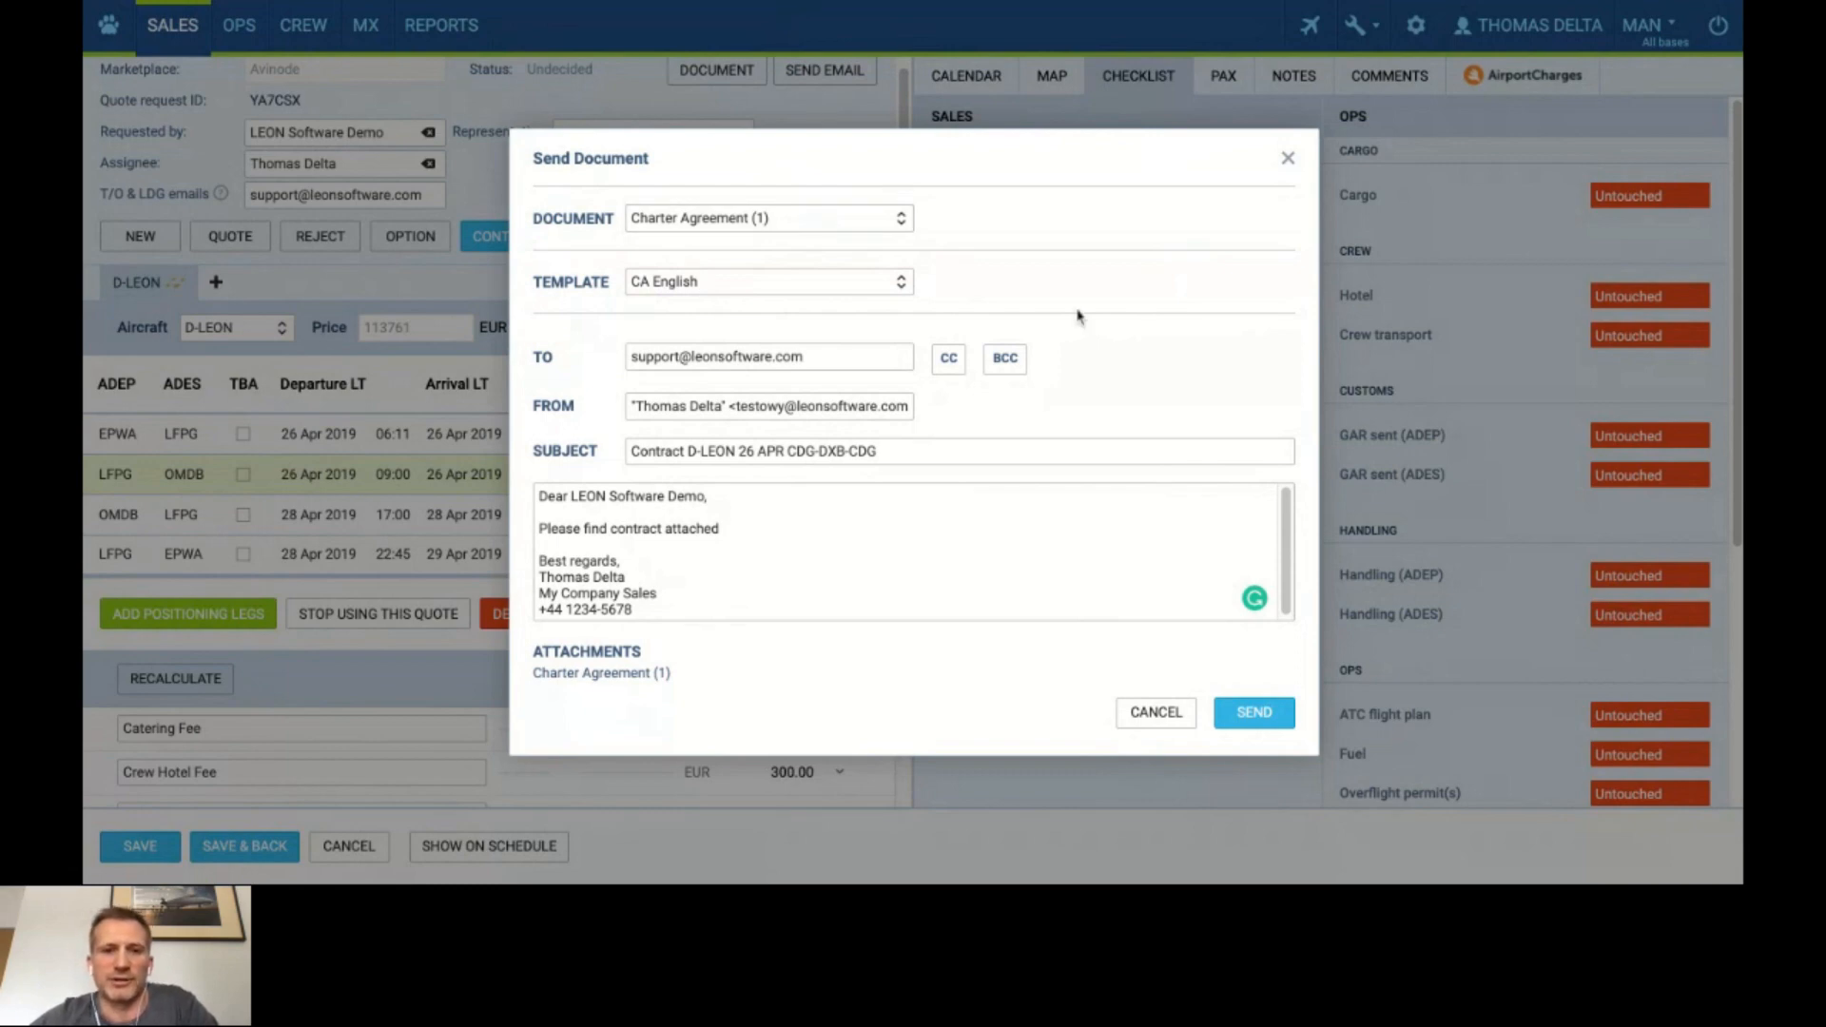
{"action": "key", "text": "Escape"}
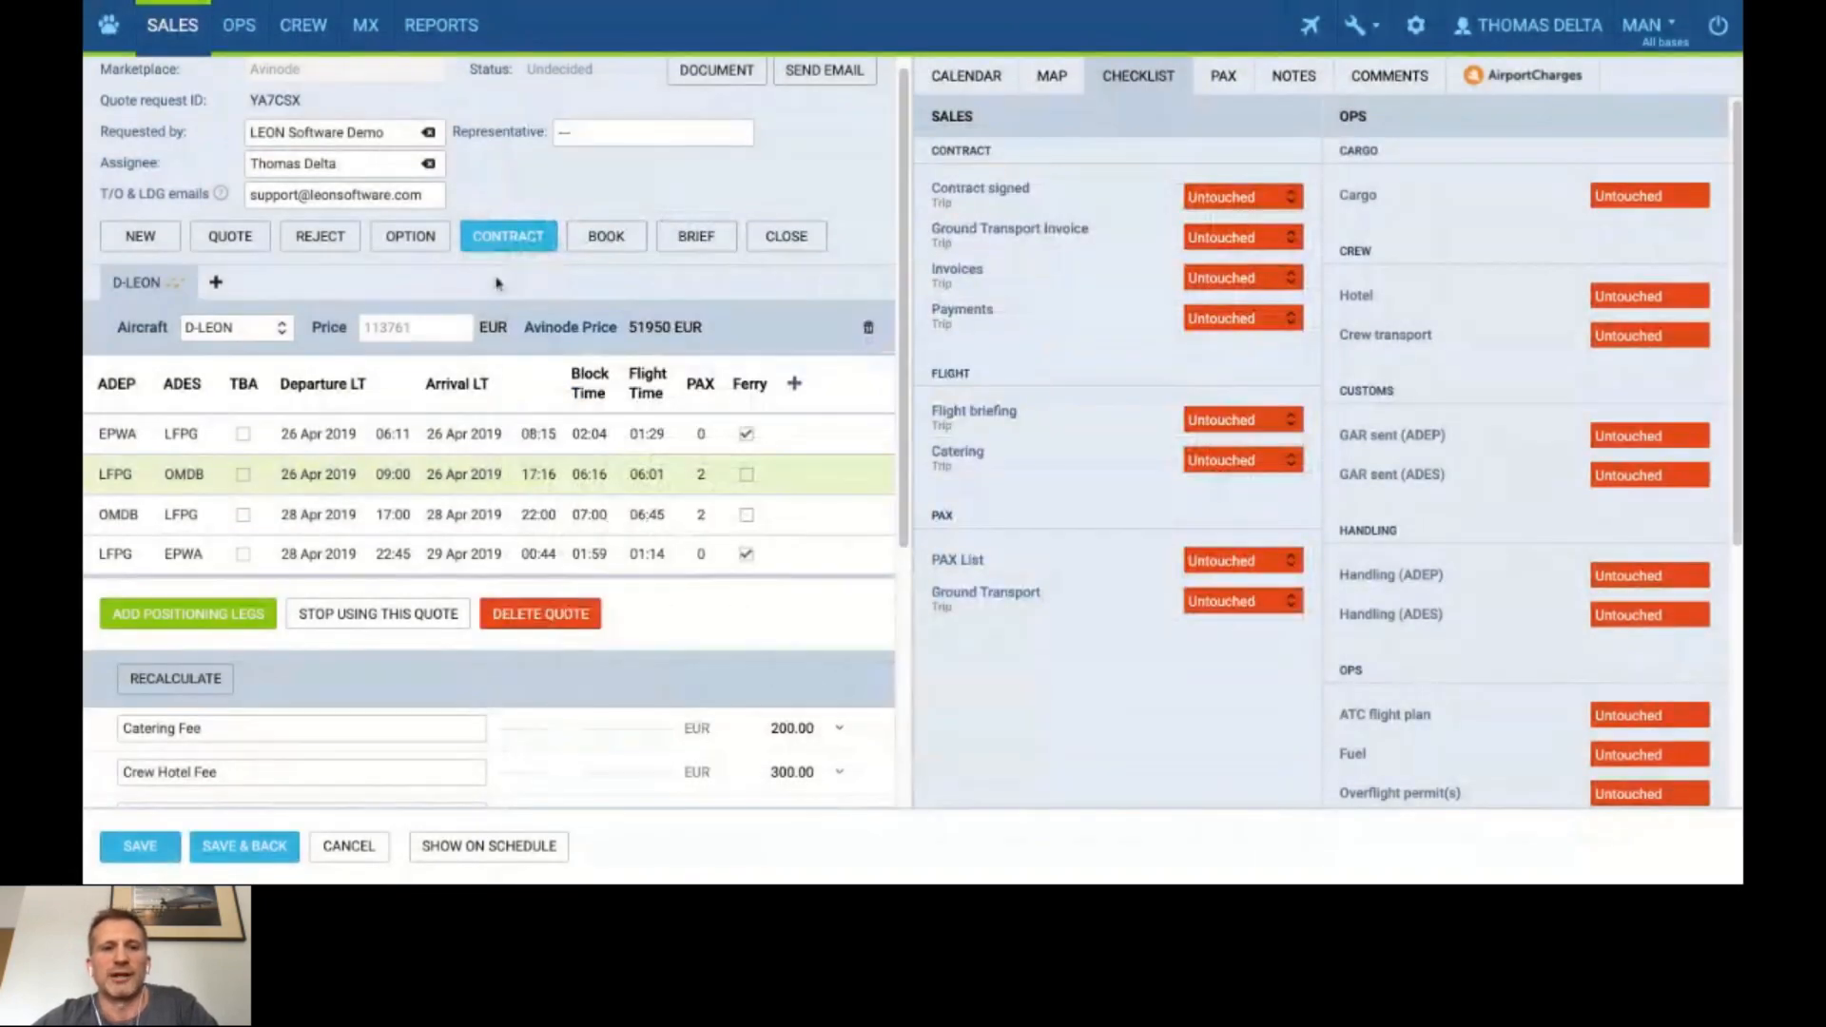
Switch the quote's status through Book, Brief, Option and back to Contract, dismissing the flight brief and contract e-mails unsent.
{"action": "scroll", "coordinate": [523, 233], "scroll_direction": "up", "scroll_amount": 1}
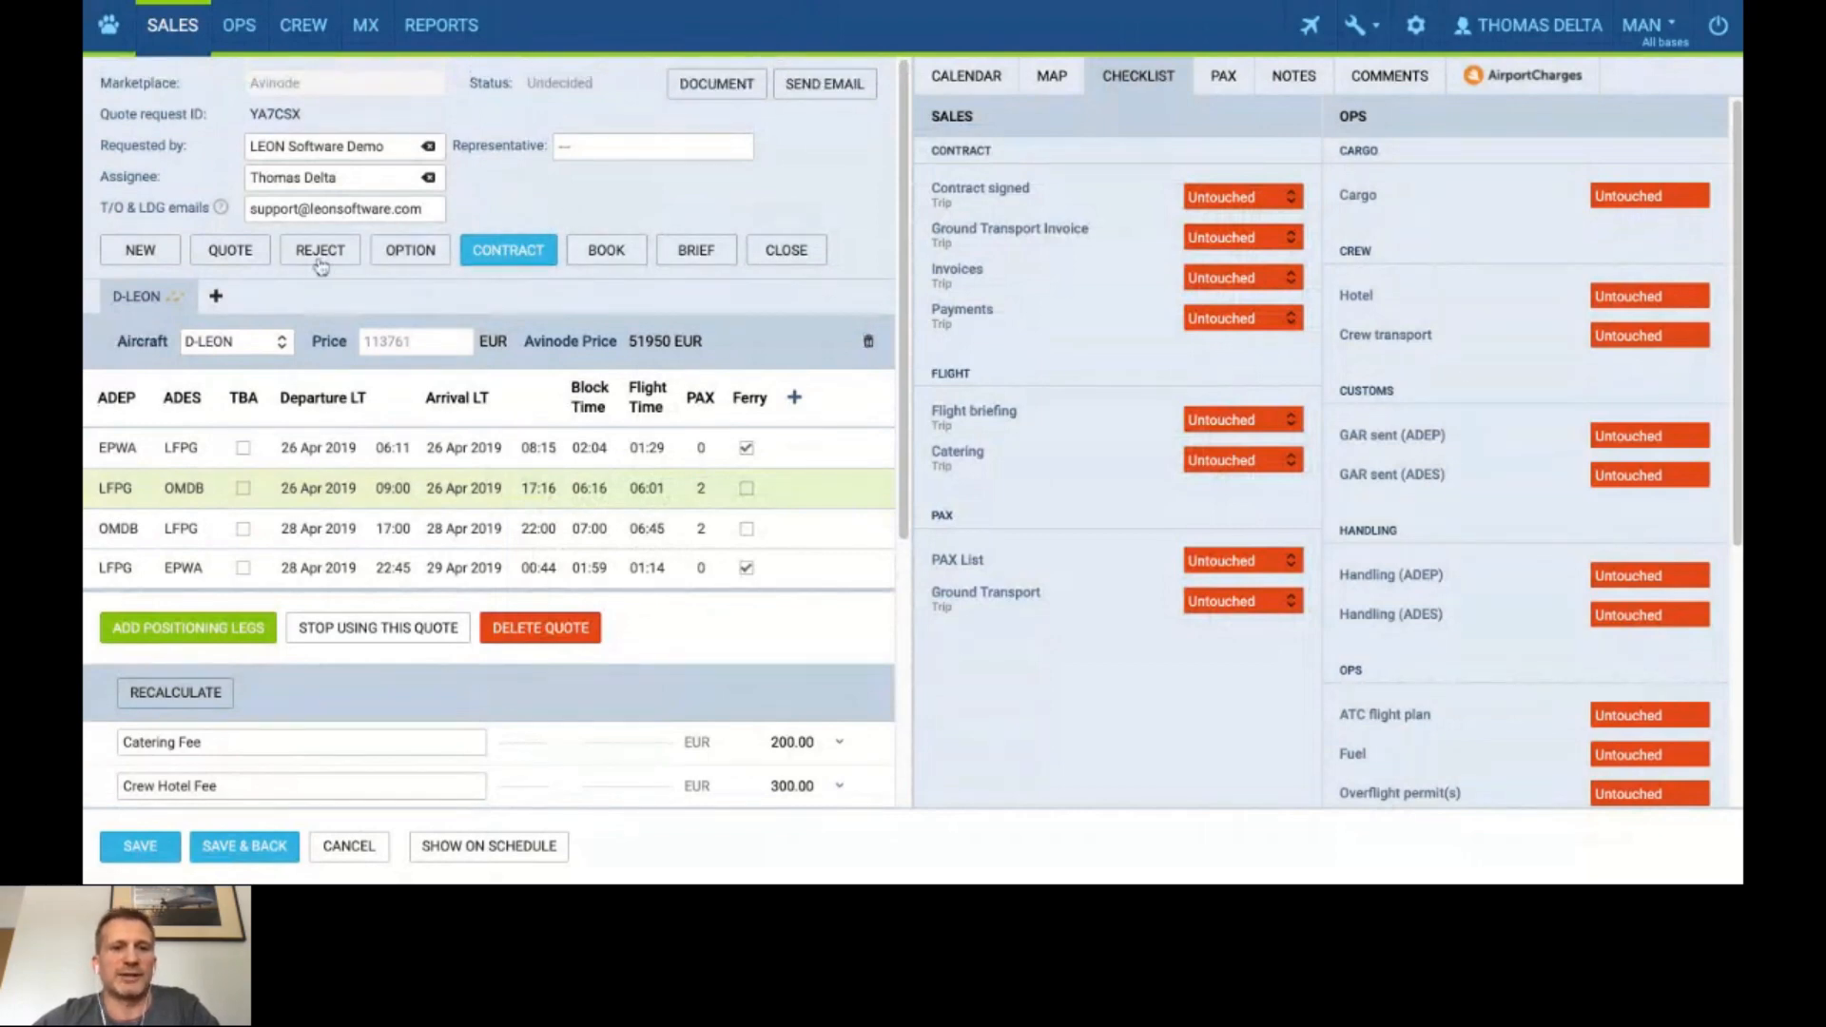
{"action": "left_click", "coordinate": [616, 260]}
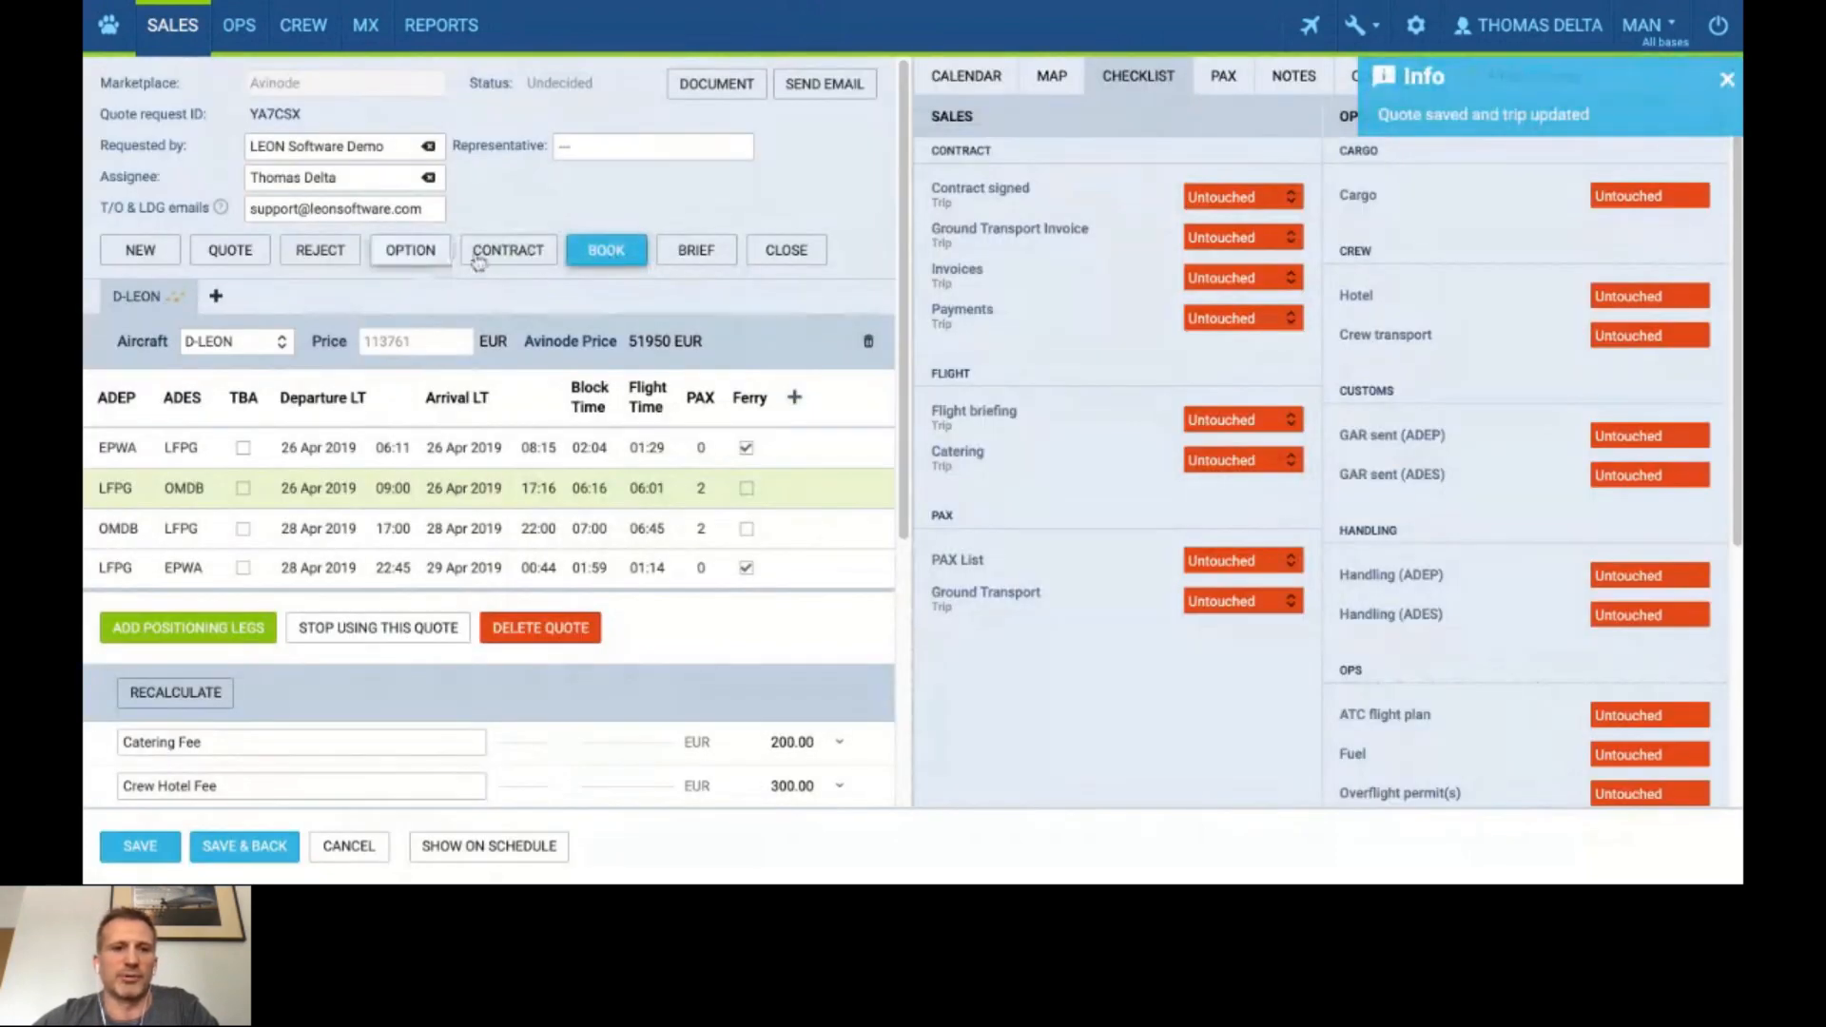
{"action": "left_click", "coordinate": [695, 251]}
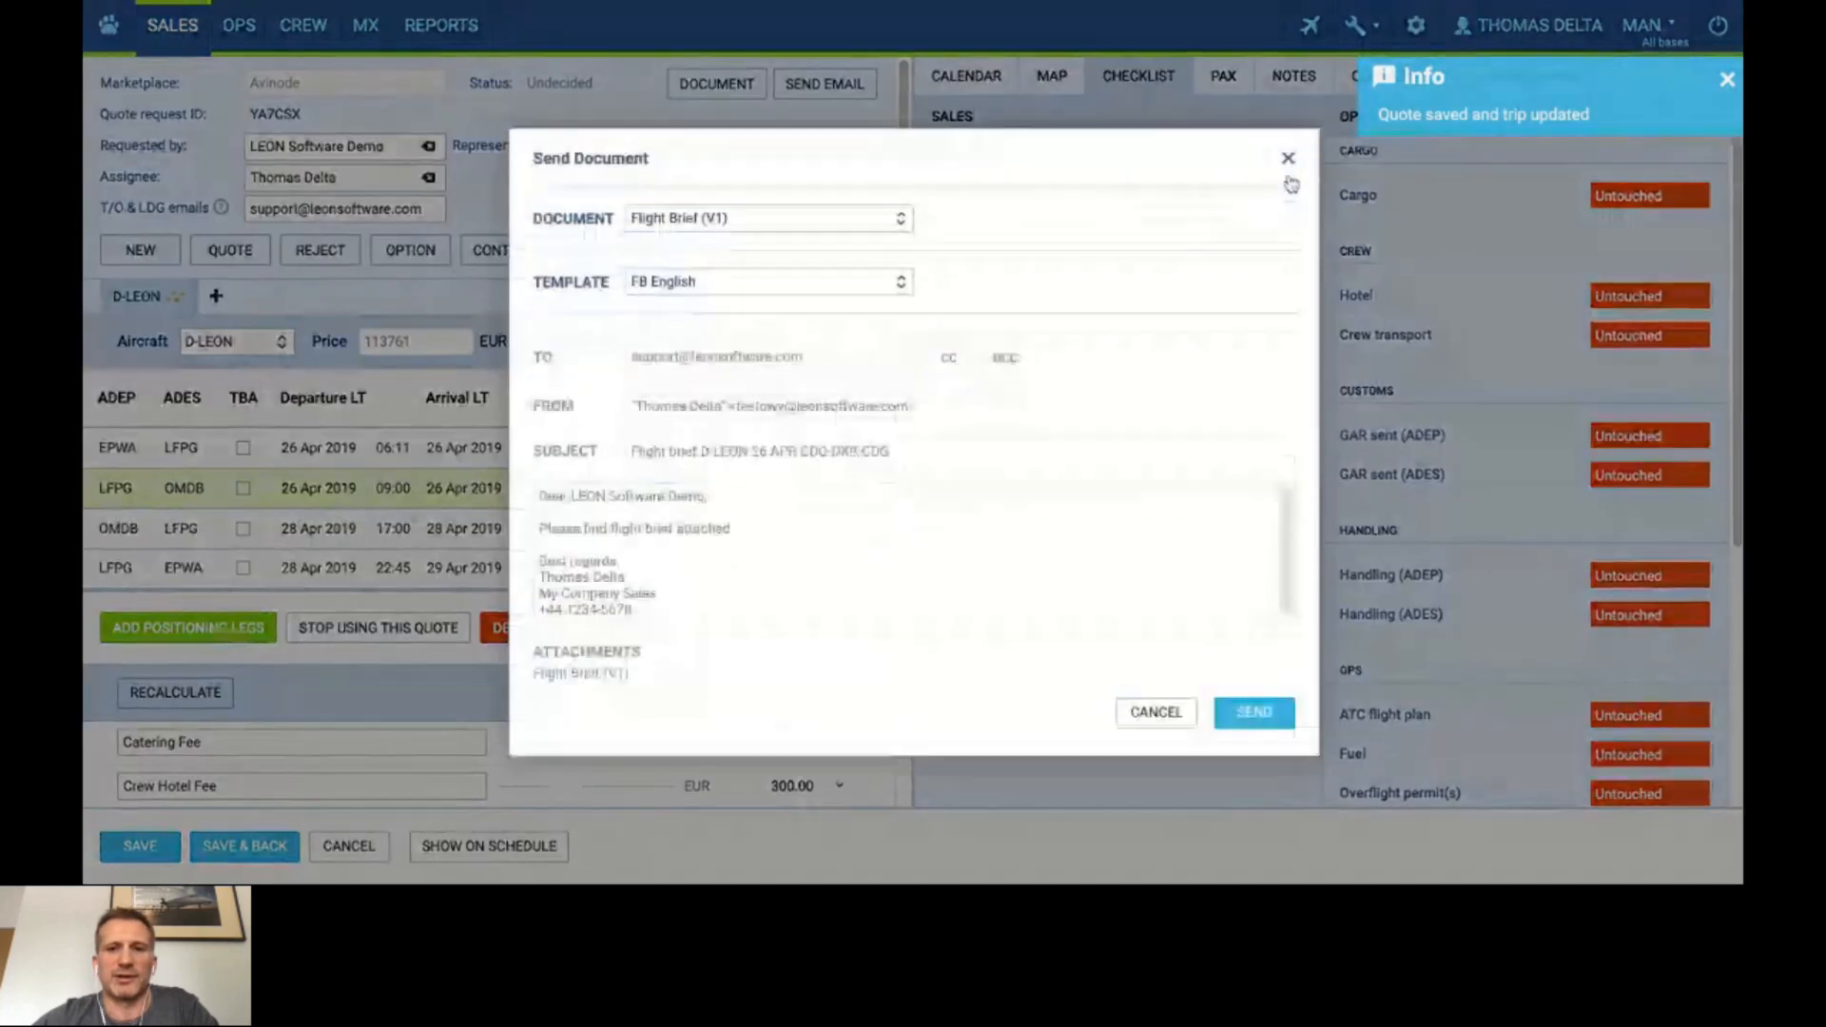
{"action": "left_click", "coordinate": [1288, 172]}
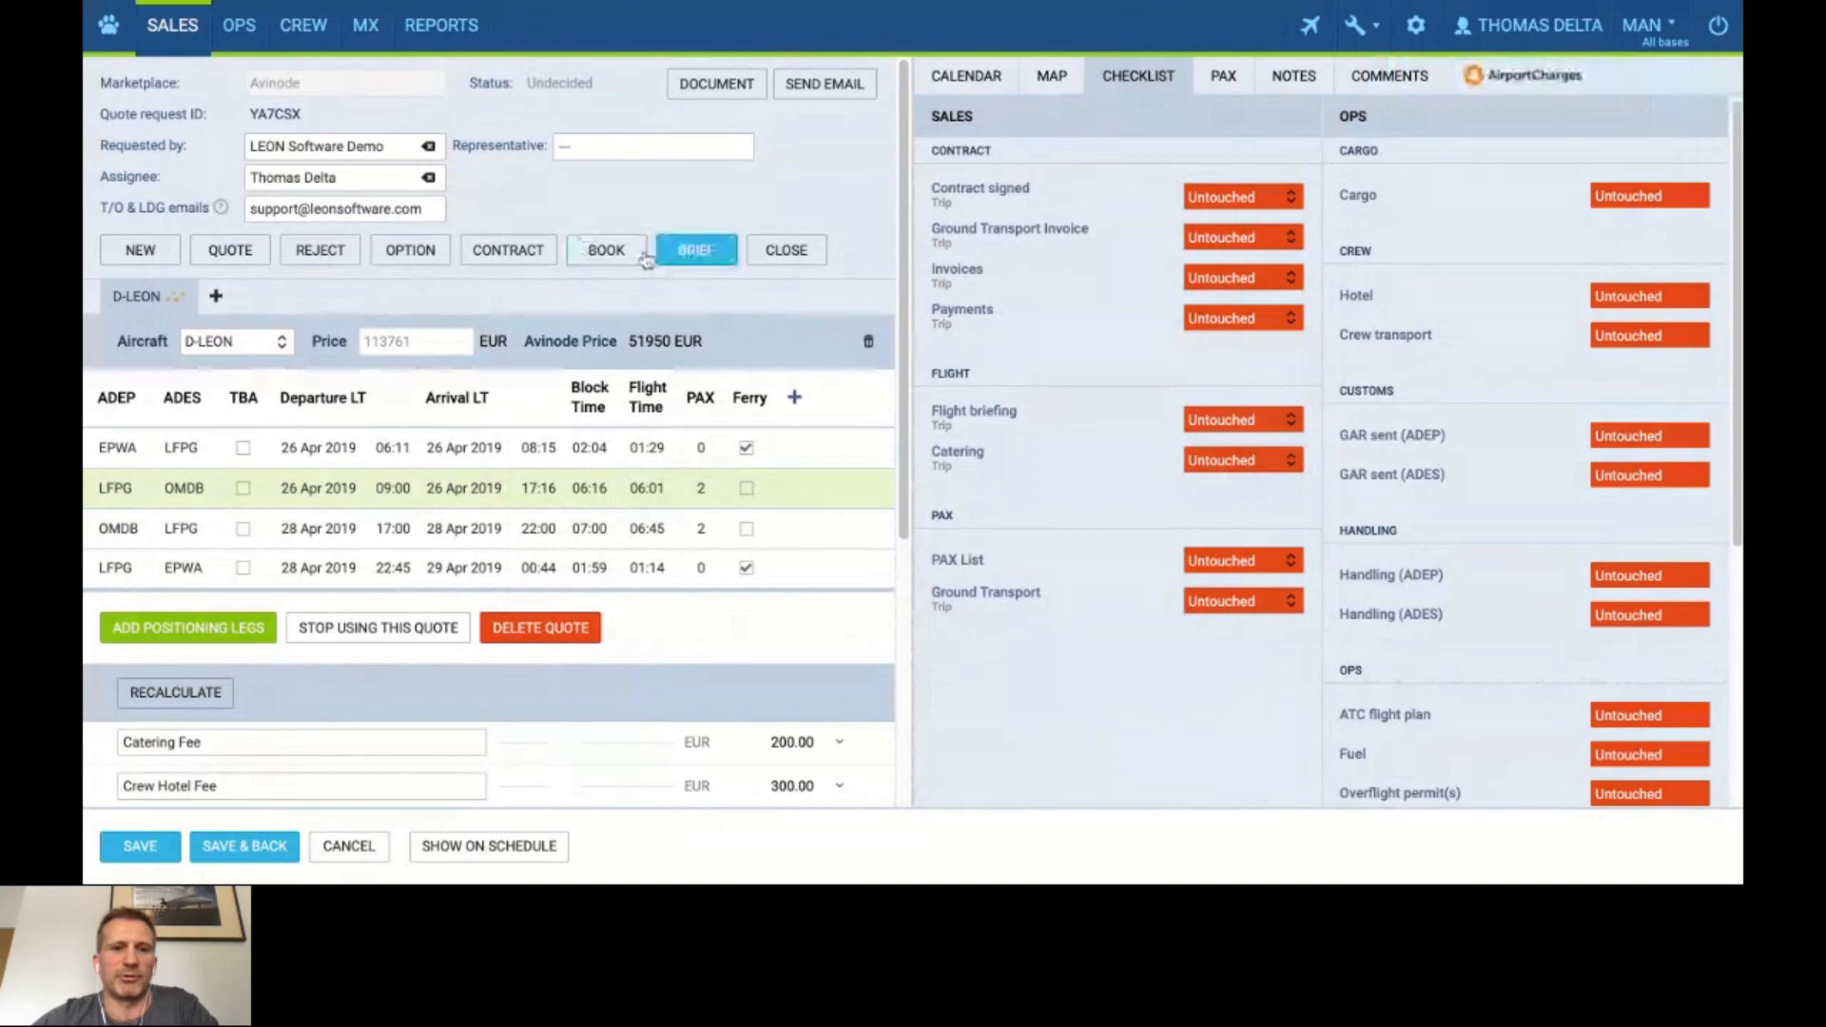
{"action": "left_click", "coordinate": [422, 263]}
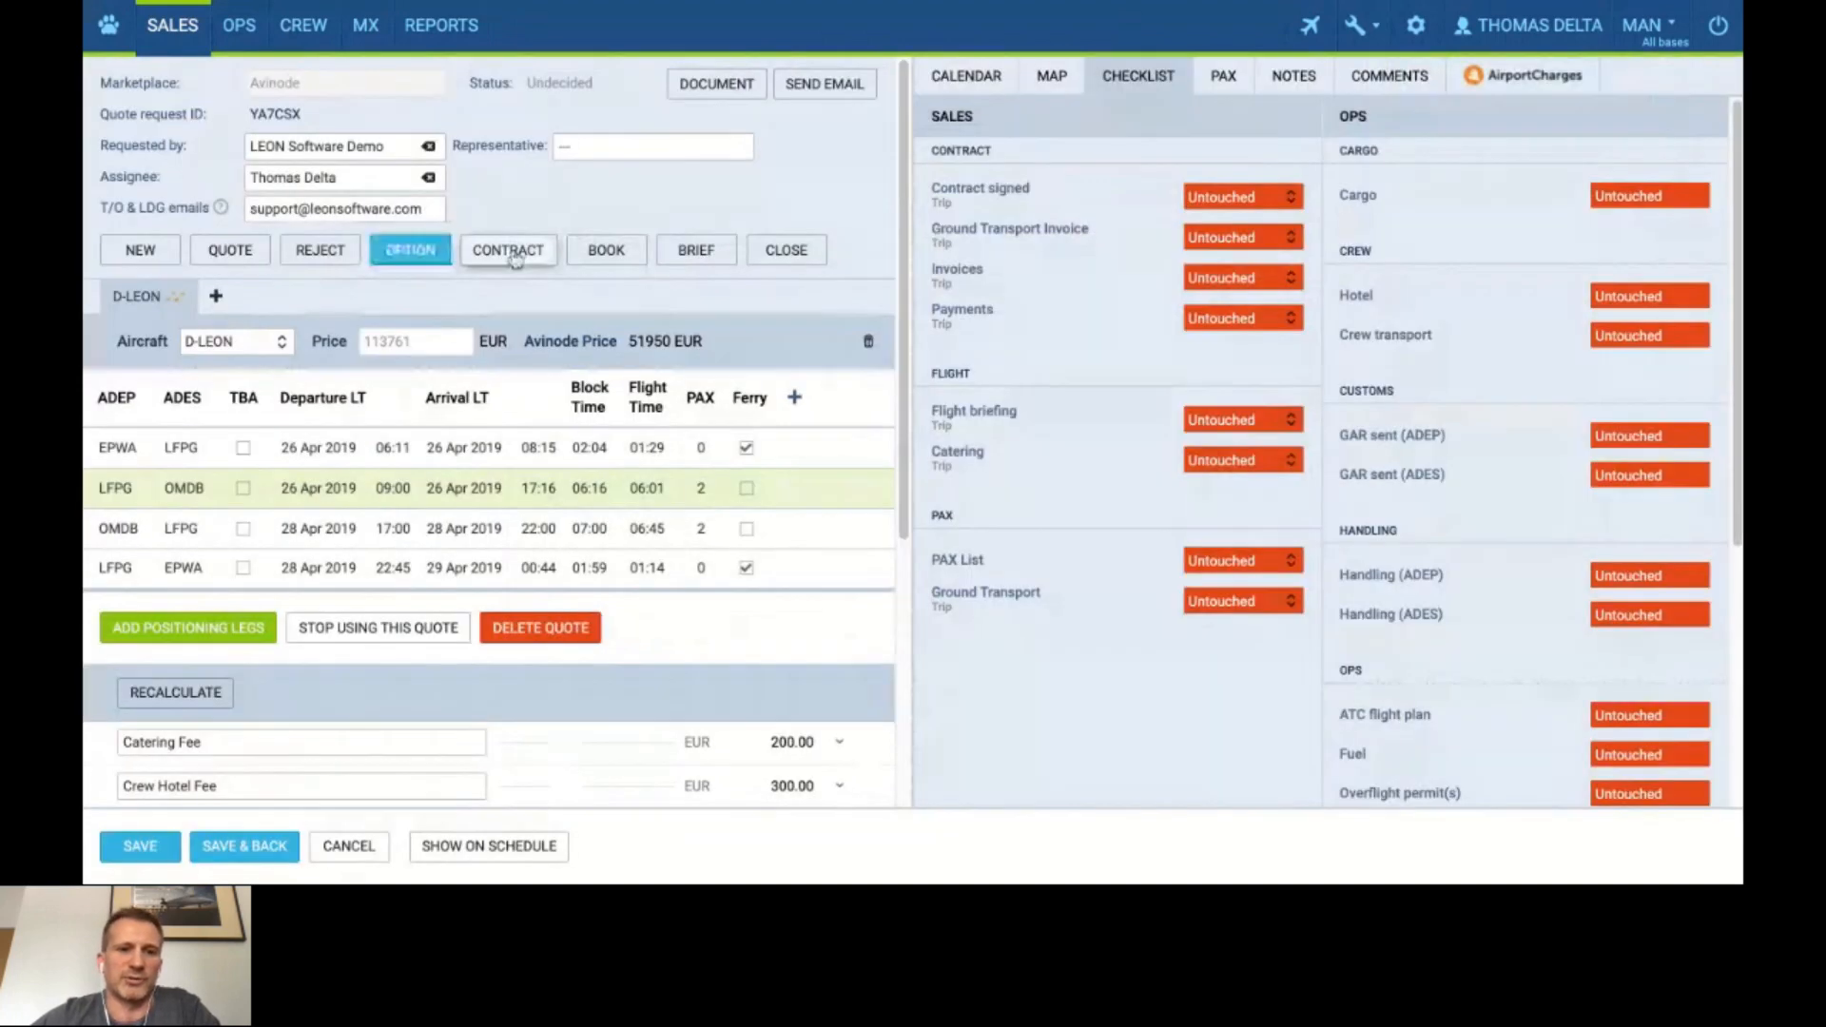
{"action": "left_click", "coordinate": [513, 257]}
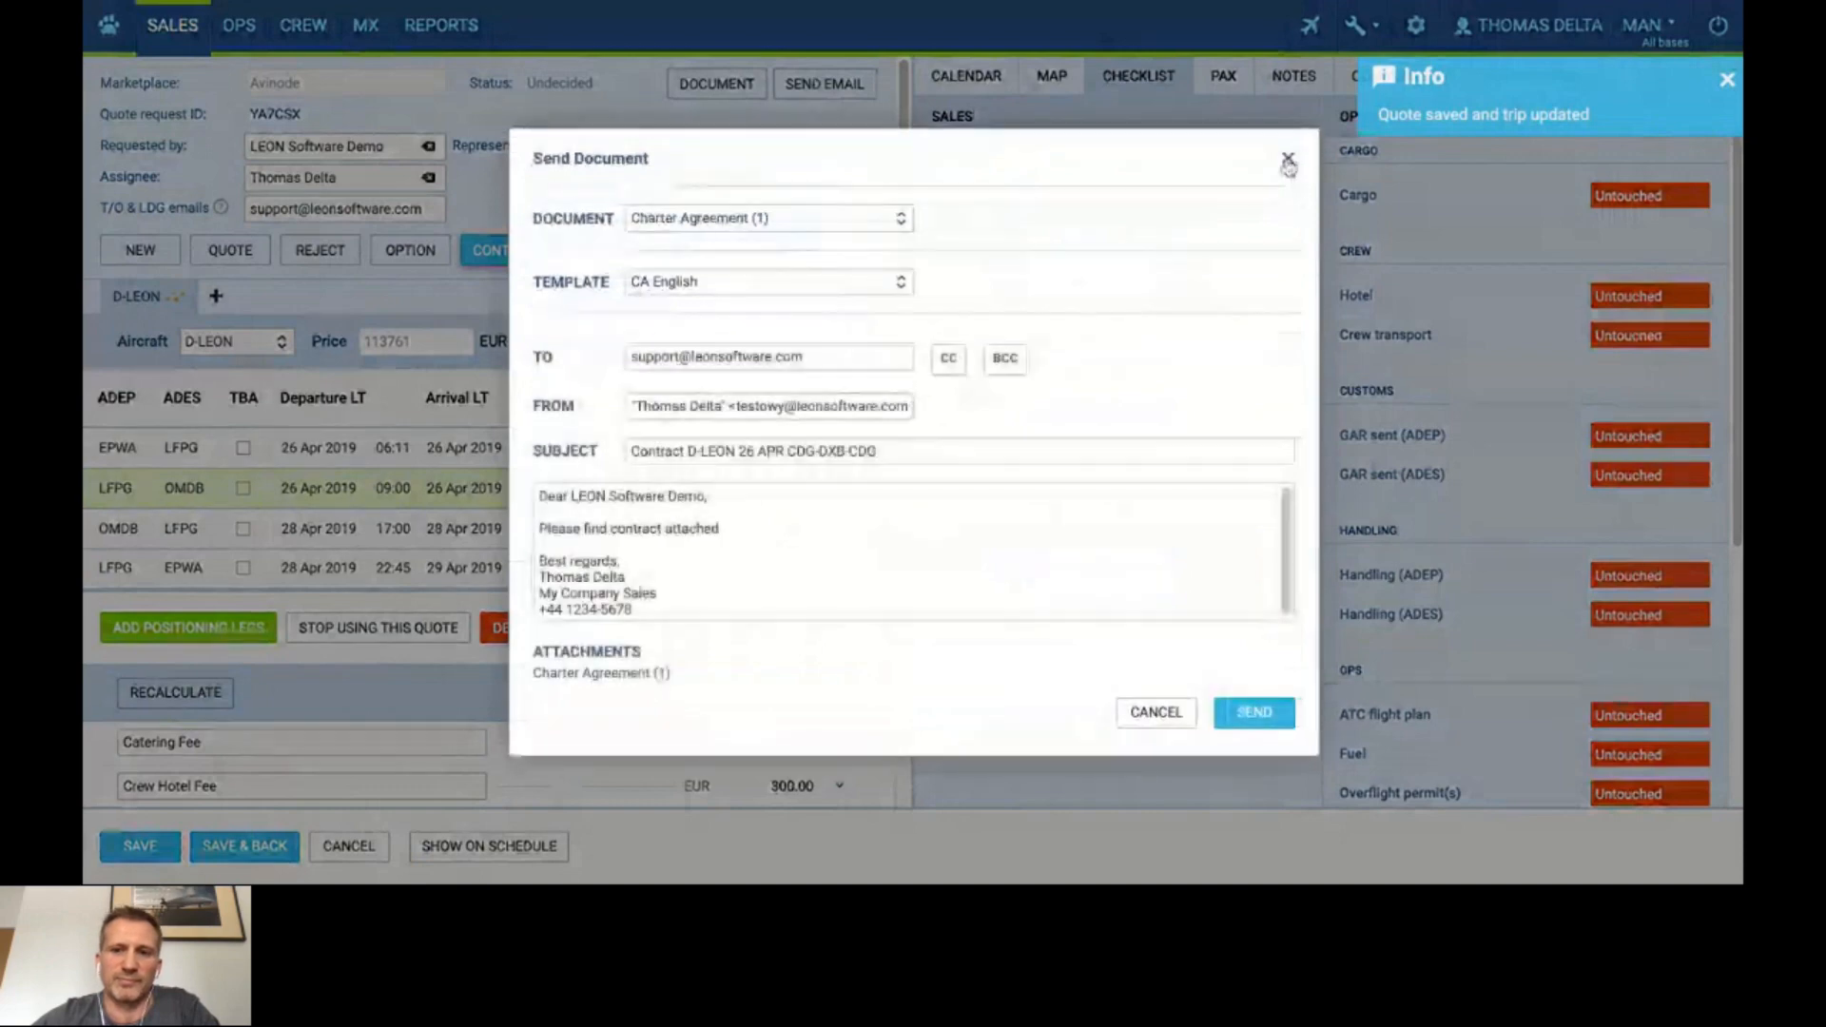
{"action": "left_click", "coordinate": [1288, 158]}
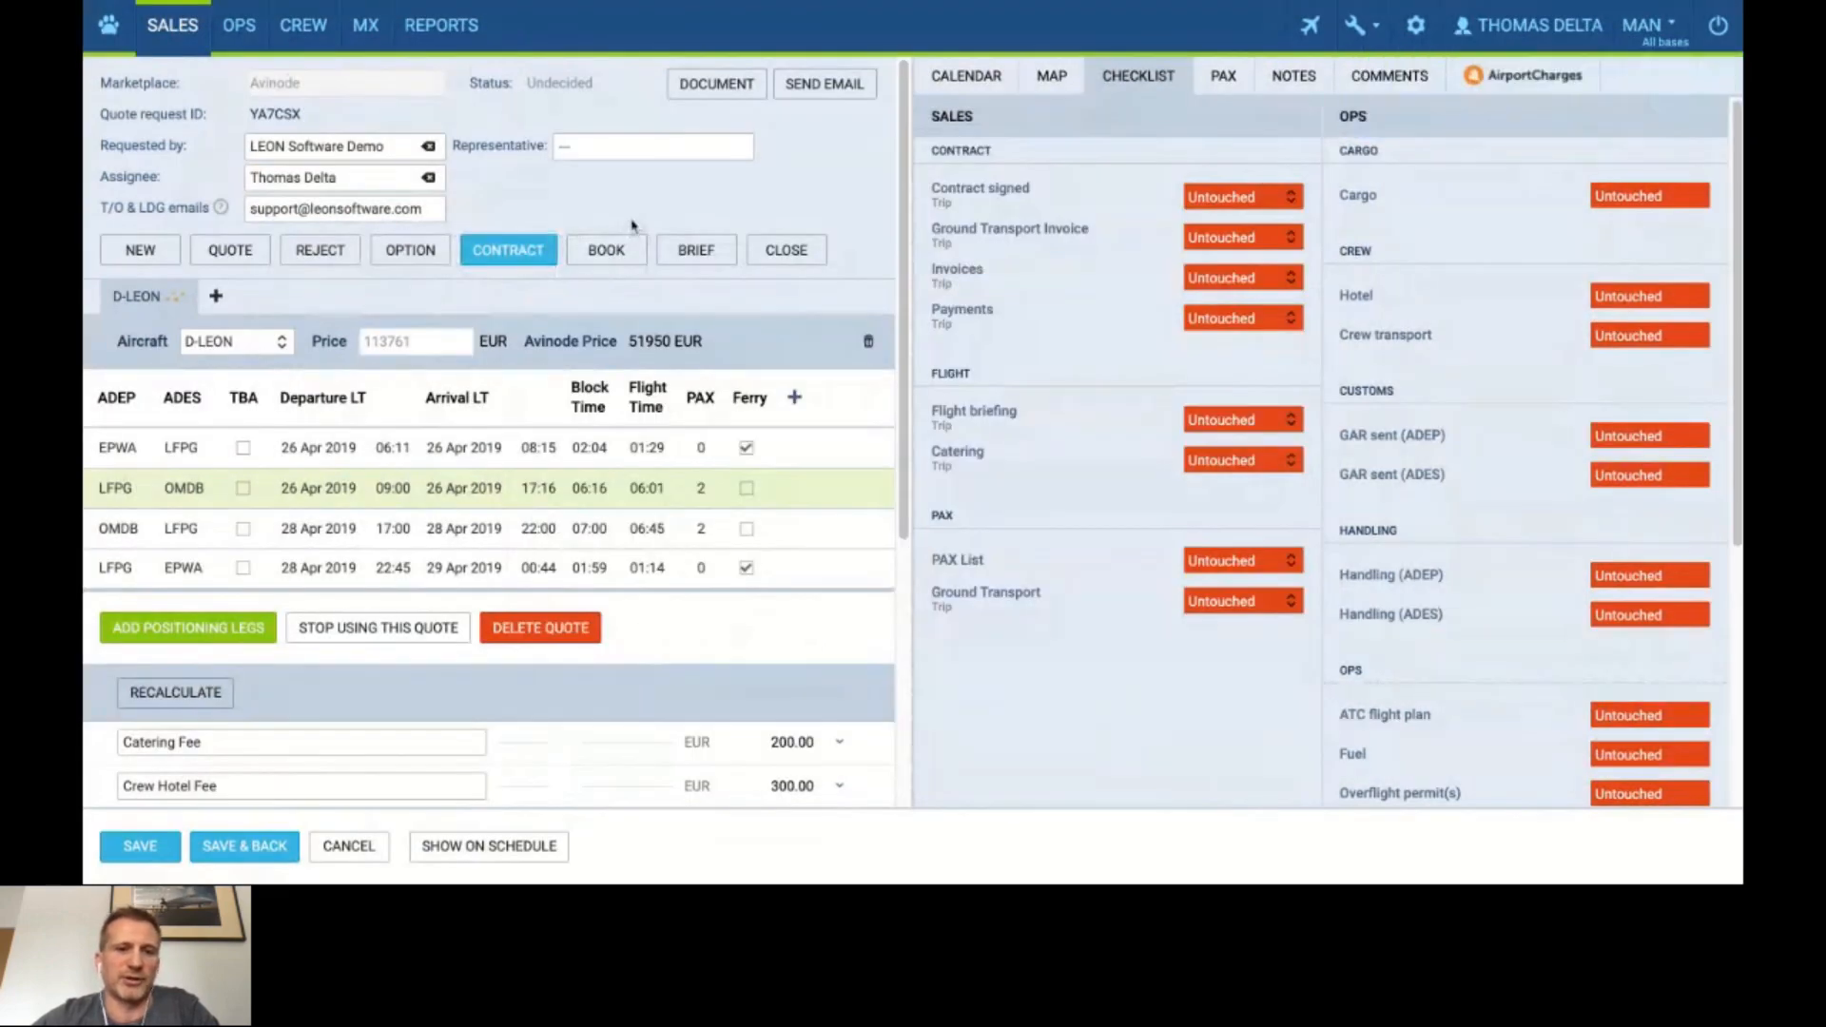
Set the D-LEON quote's status to Book and look over its legs and fees.
{"action": "left_click", "coordinate": [607, 250]}
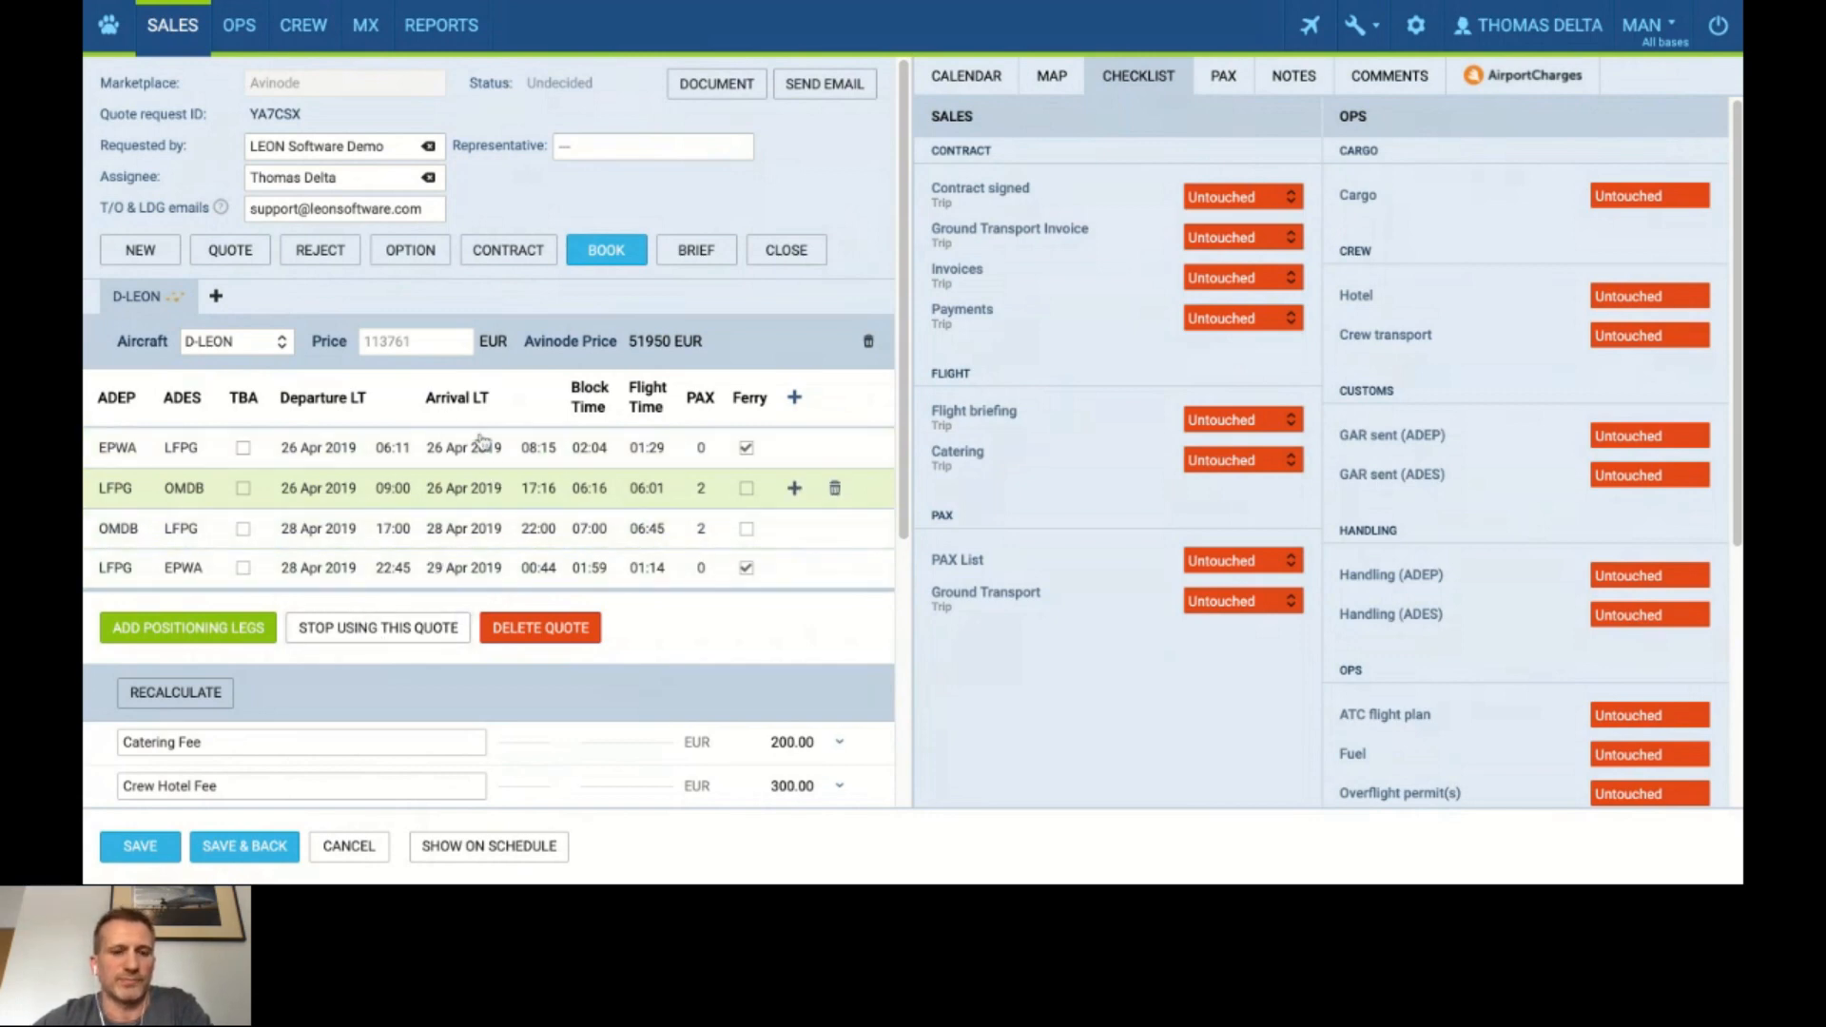
{"action": "left_click", "coordinate": [607, 250]}
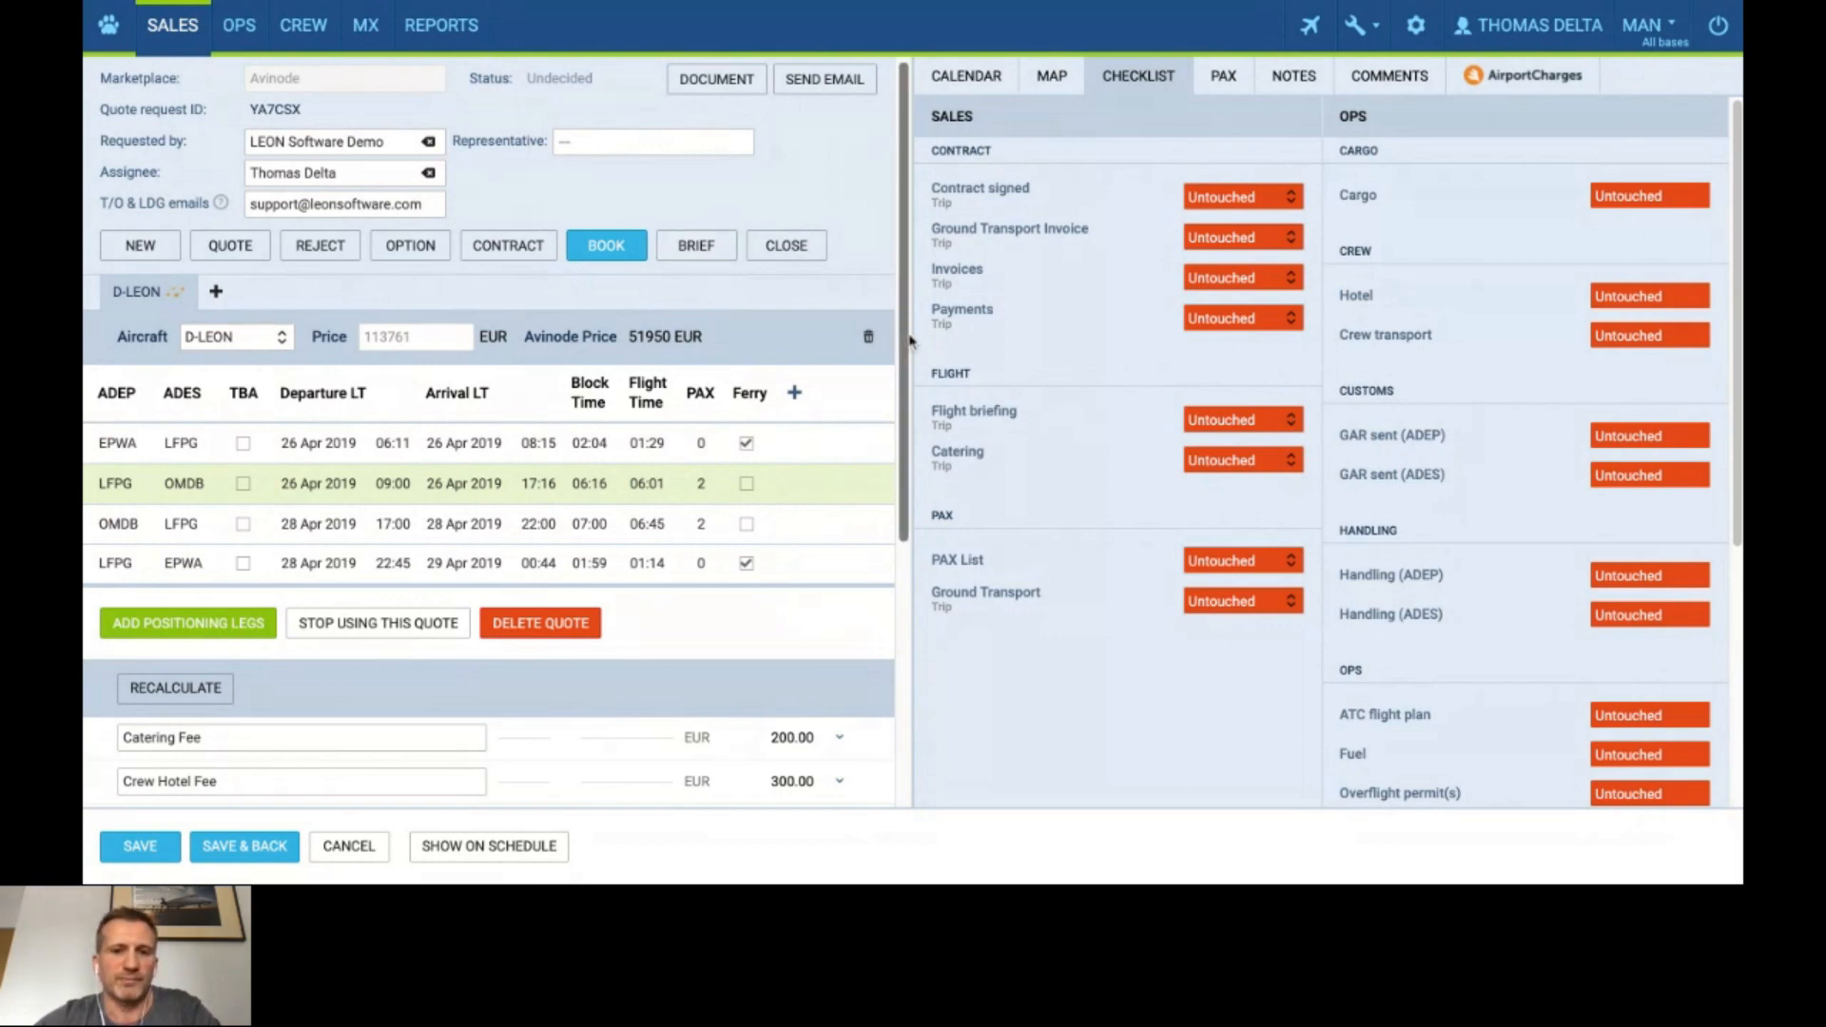
{"action": "scroll", "coordinate": [903, 341], "scroll_direction": "down", "scroll_amount": 1}
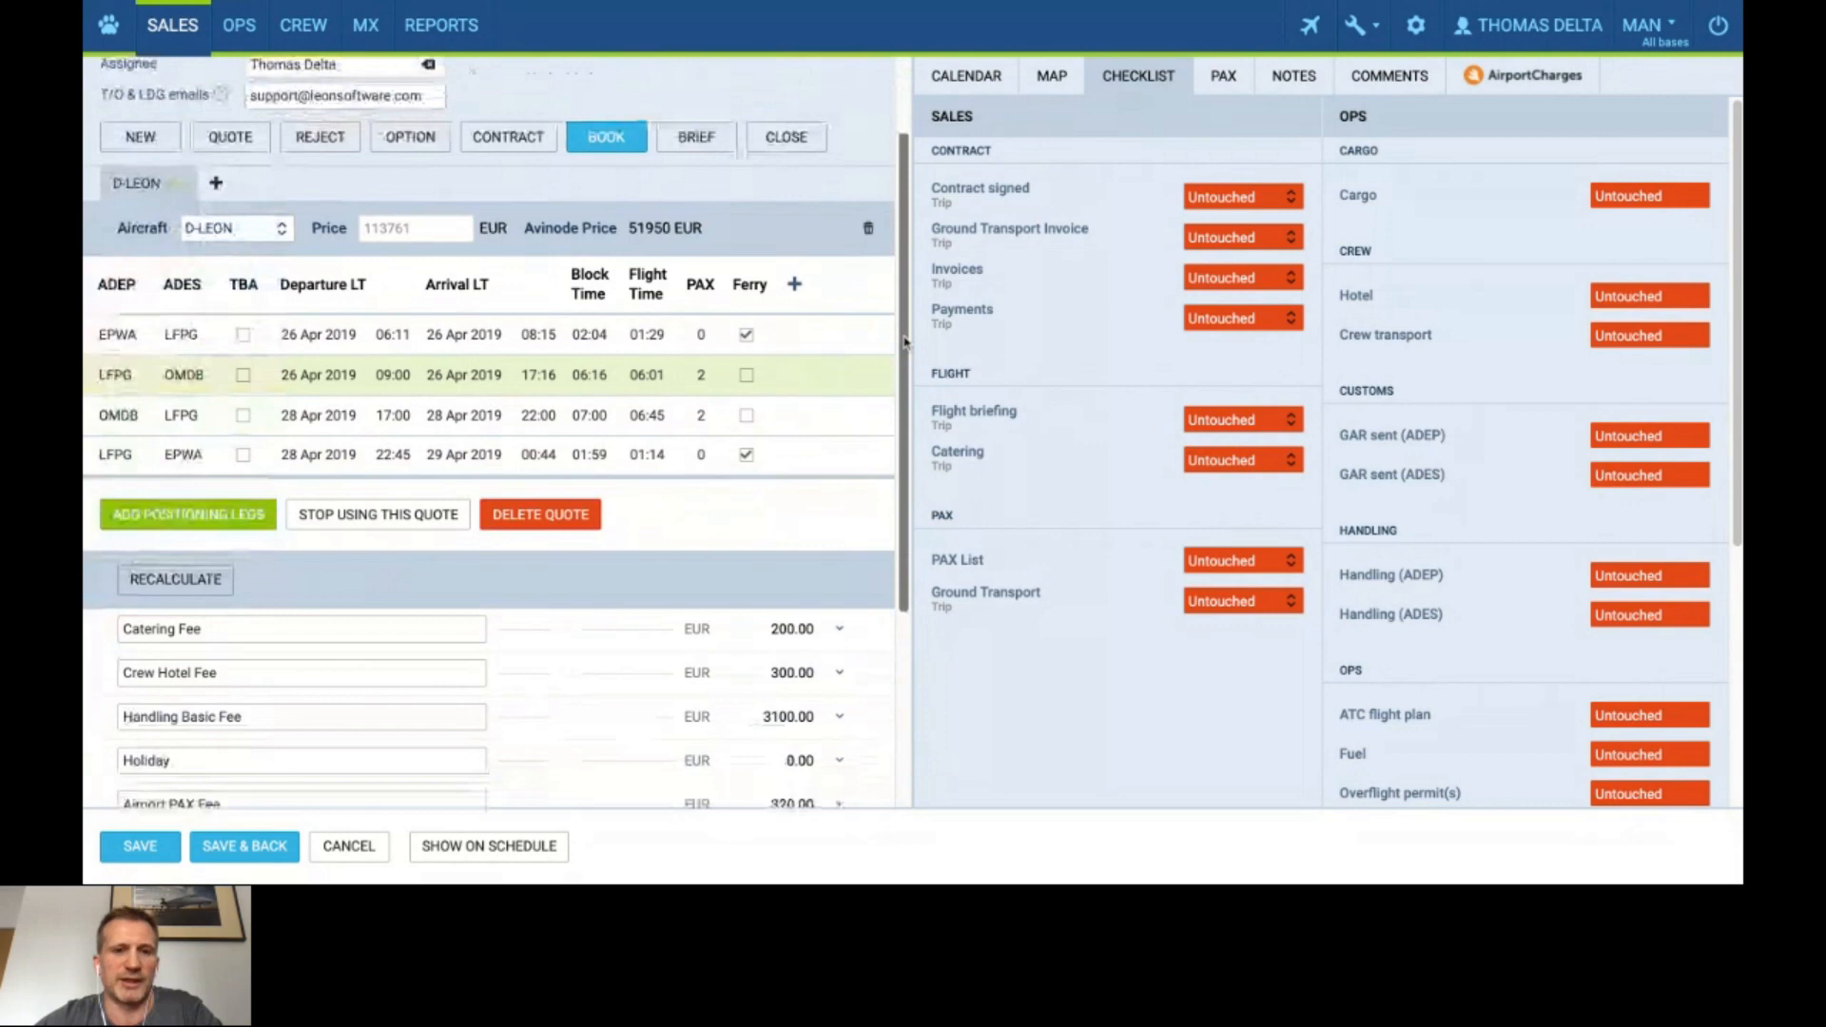
{"action": "scroll", "coordinate": [904, 343], "scroll_direction": "up", "scroll_amount": 1}
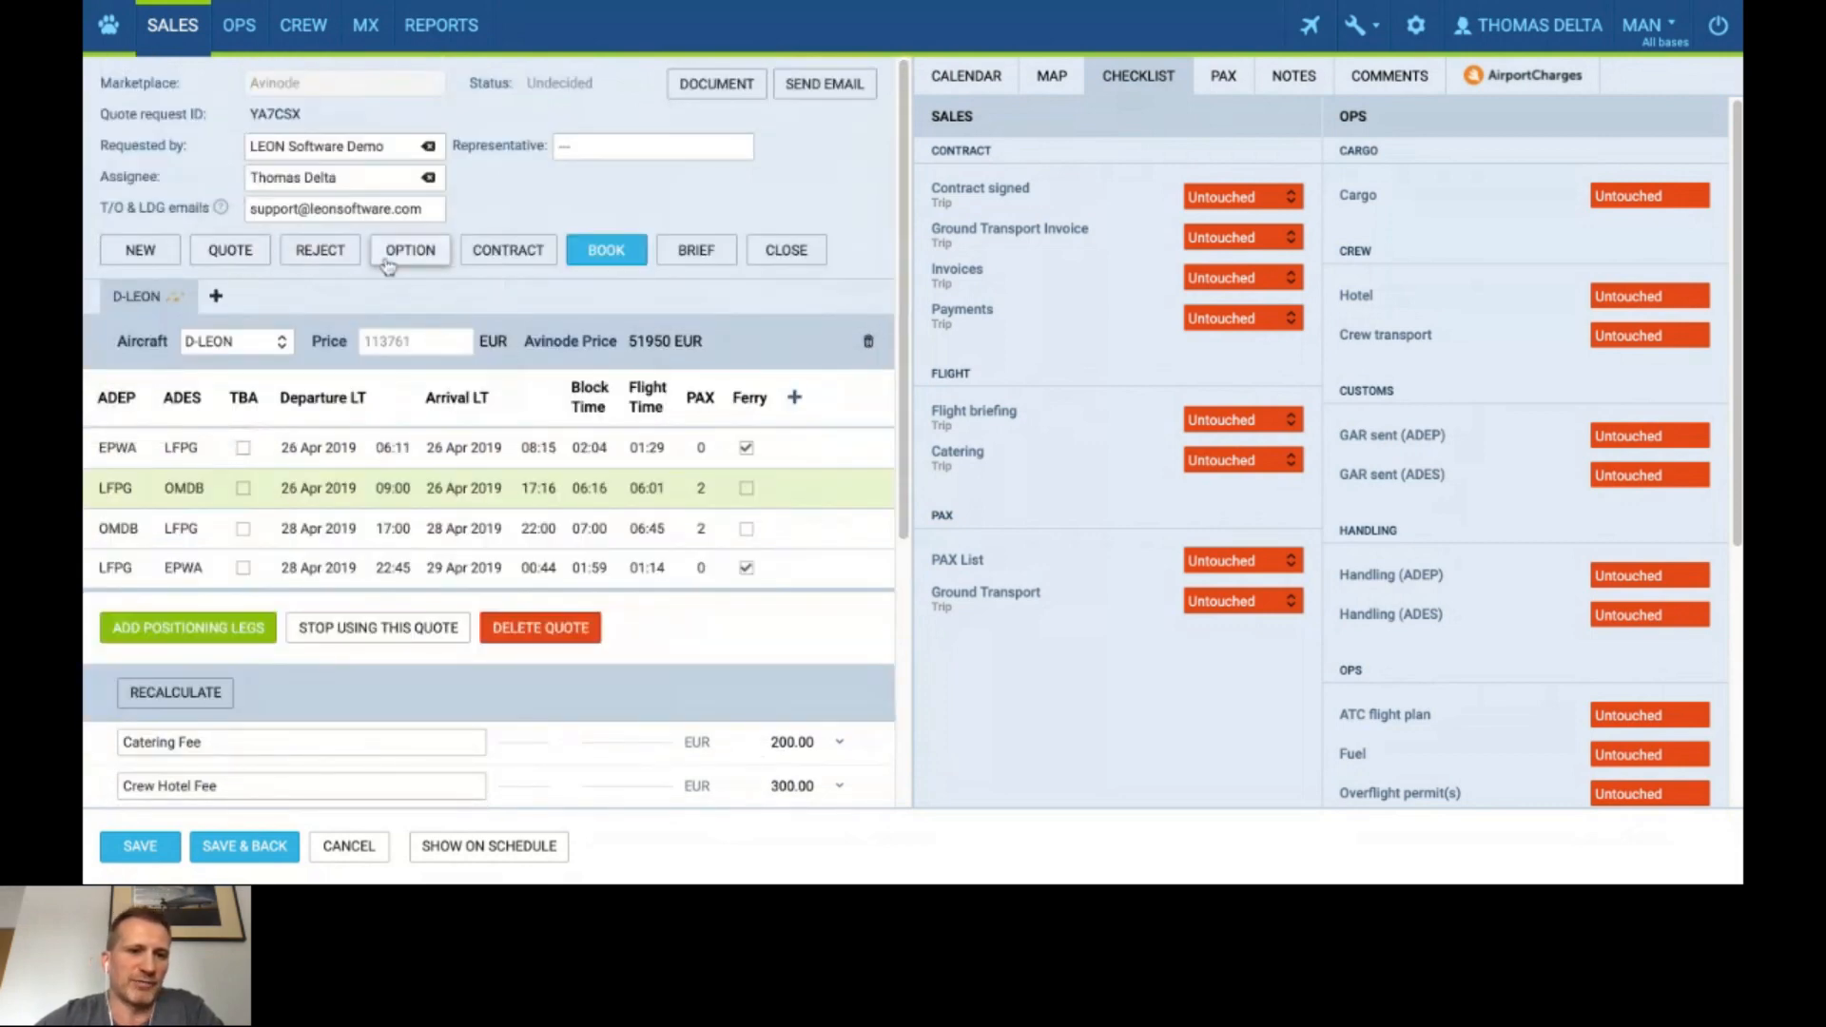
Set the D-LEON quote's status back to Quote.
{"action": "left_click", "coordinate": [233, 252]}
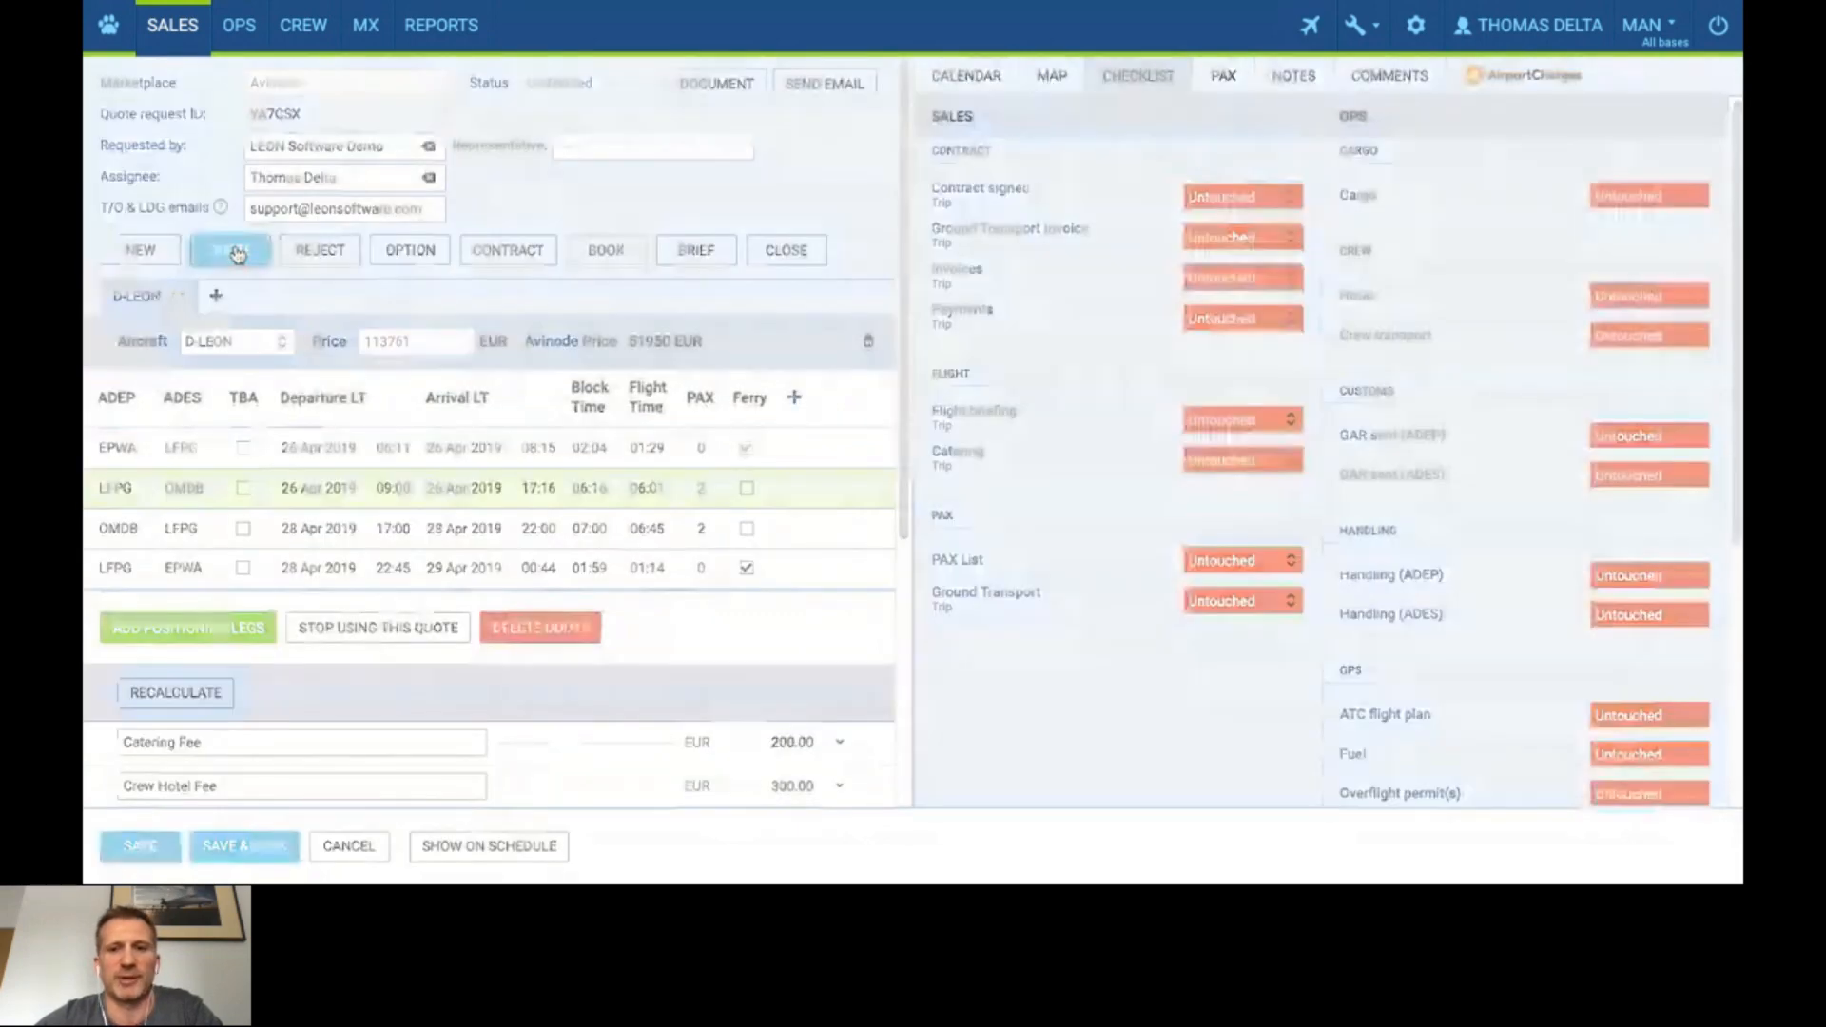
{"action": "key", "text": "Escape"}
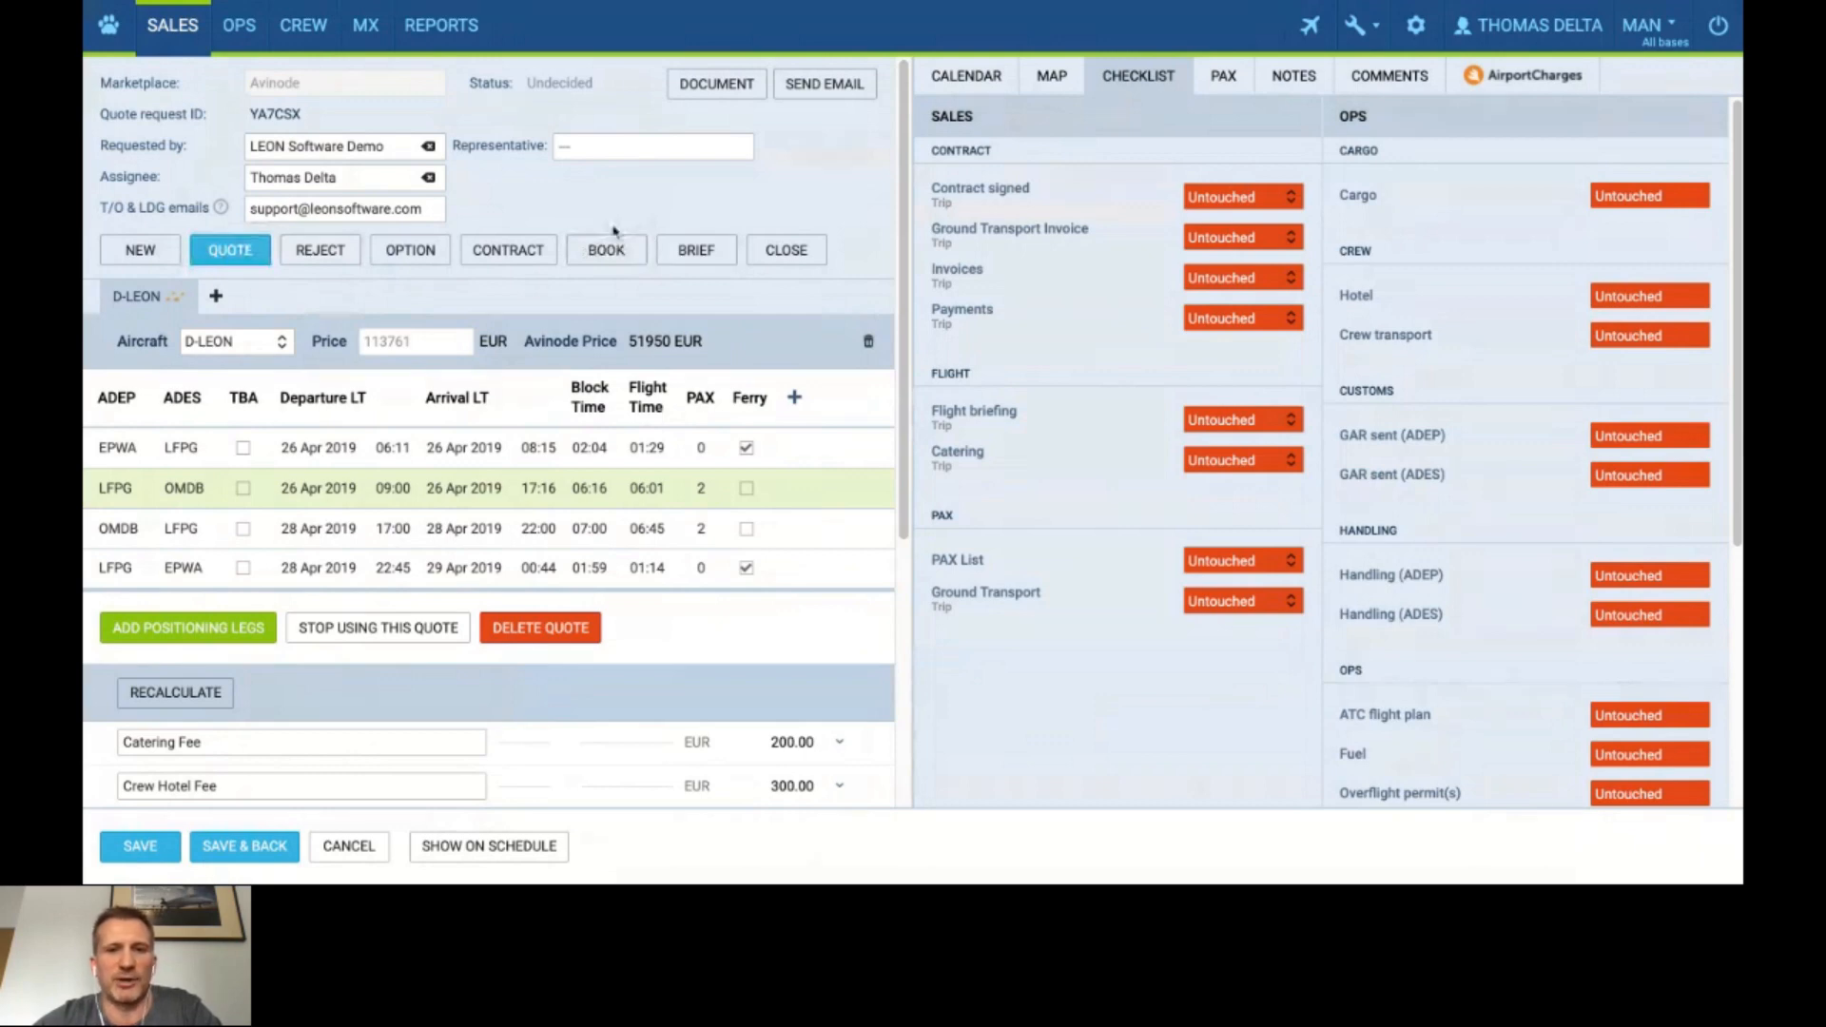
Examine the trip's AirportCharges per leg, expanding and collapsing the Paris (LFPG) origin charges of the LFPG - OMDB leg.
{"action": "left_click", "coordinate": [1529, 91]}
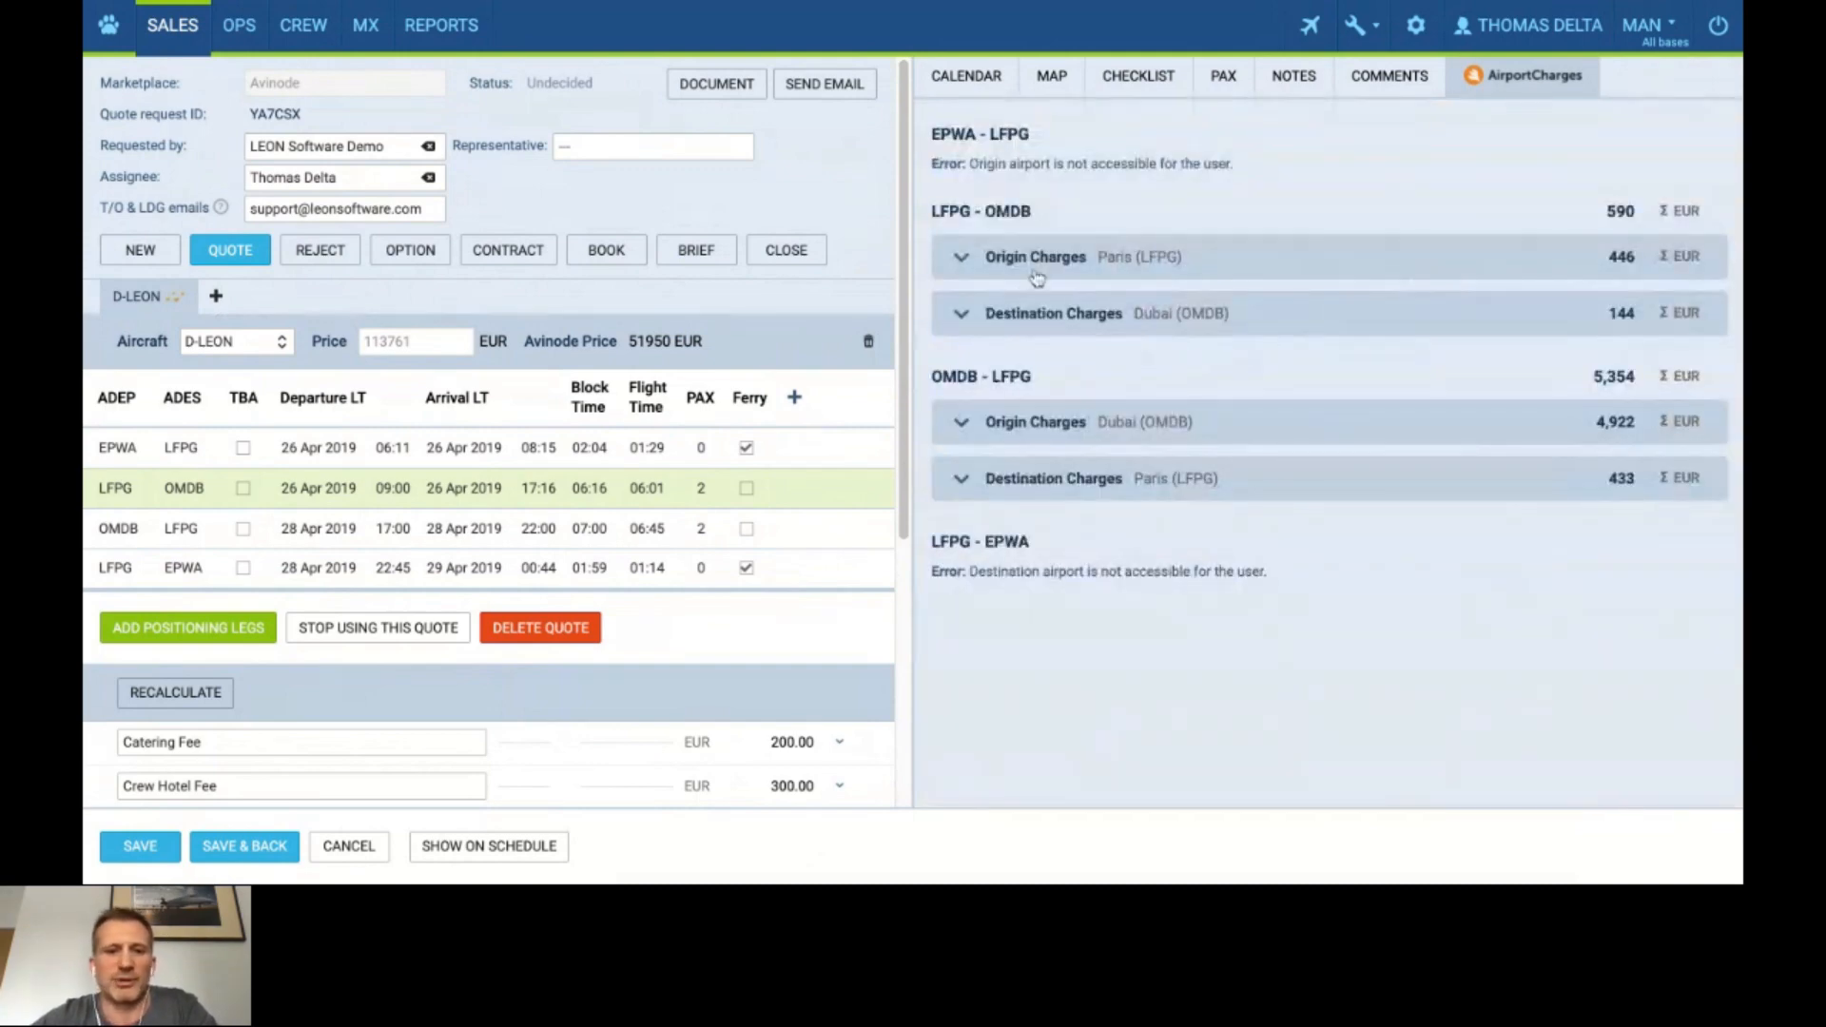
{"action": "scroll", "coordinate": [906, 359], "scroll_direction": "down", "scroll_amount": 2}
{"action": "scroll", "coordinate": [905, 359], "scroll_direction": "down", "scroll_amount": 2}
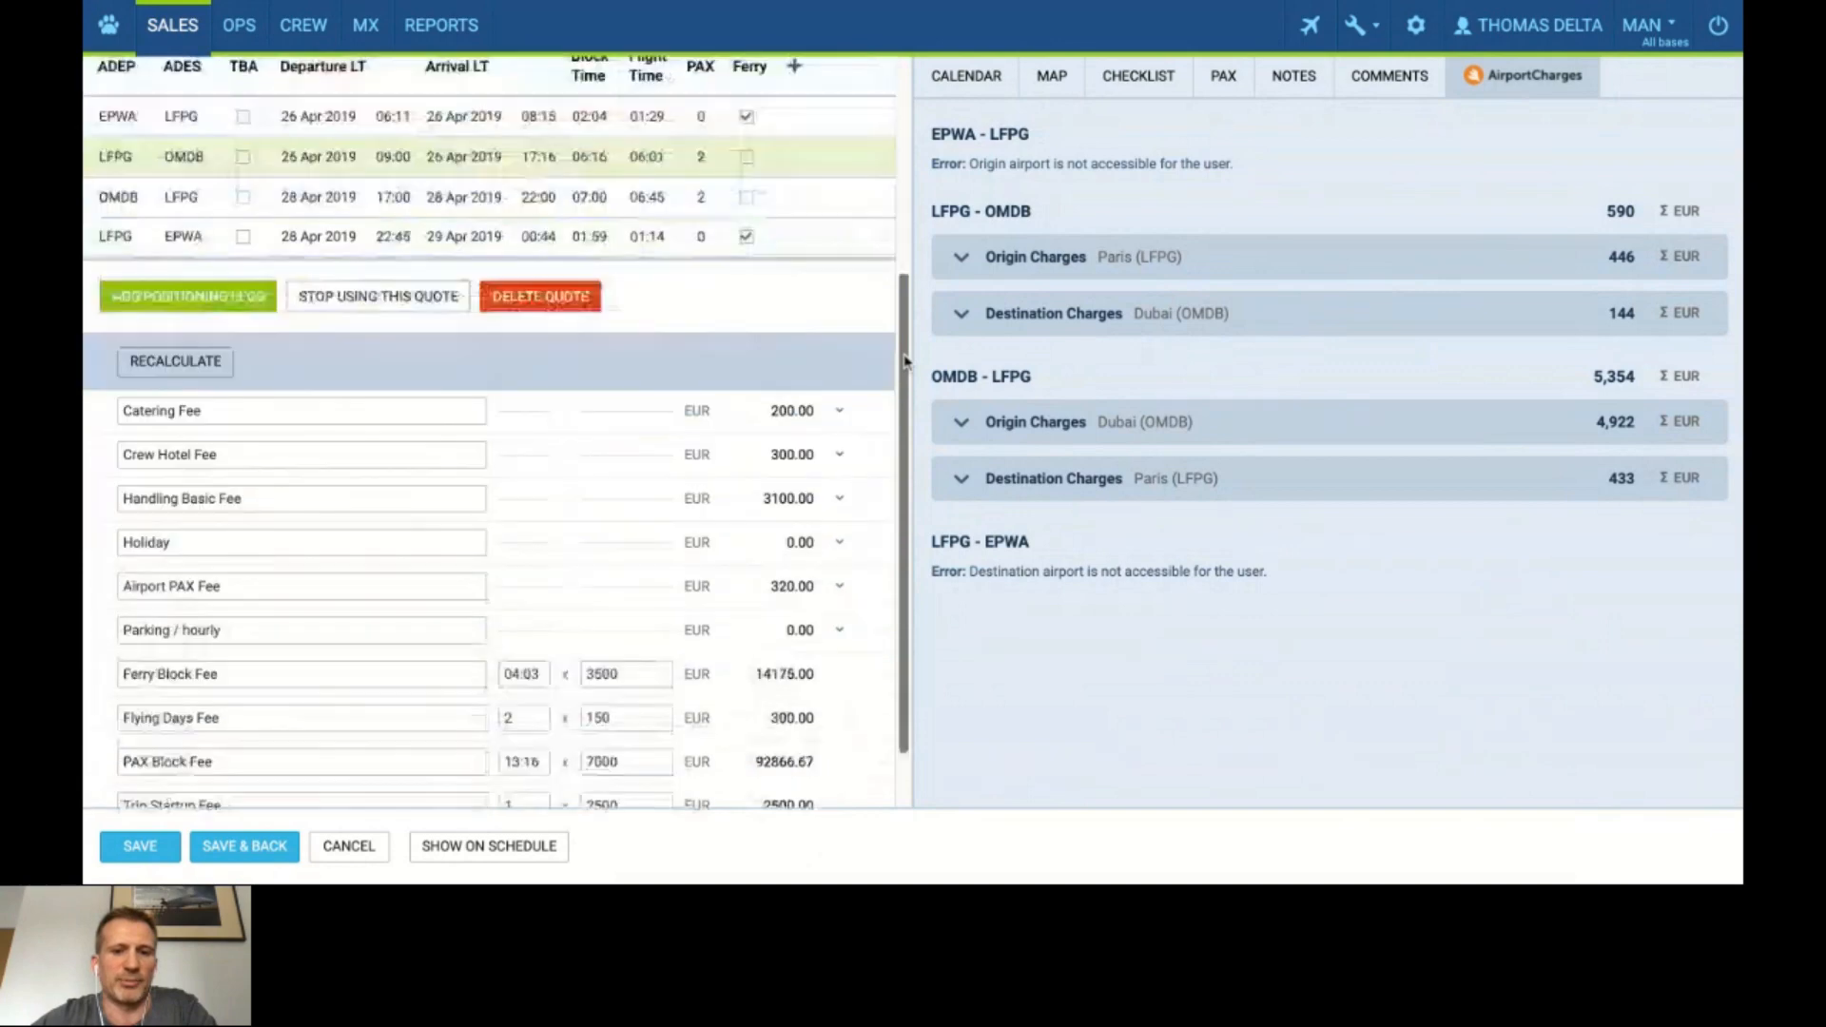
{"action": "scroll", "coordinate": [905, 359], "scroll_direction": "up", "scroll_amount": 3}
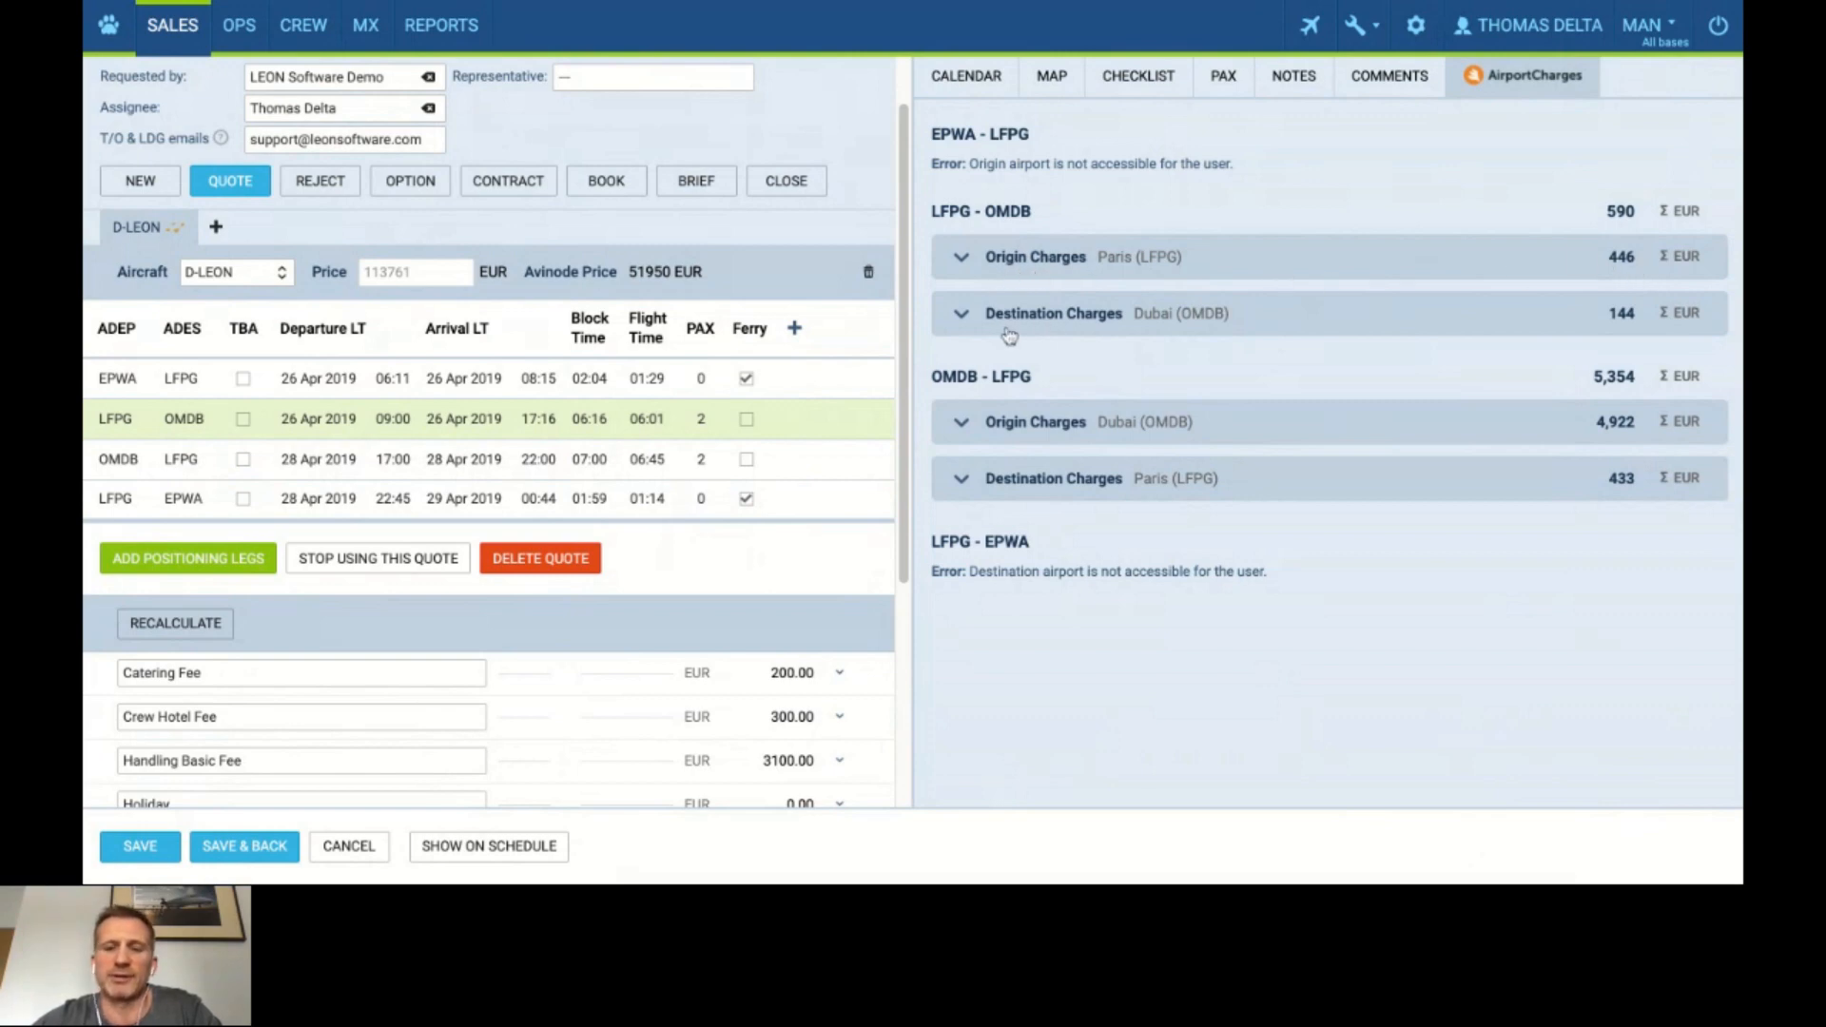
{"action": "left_click", "coordinate": [1024, 266]}
{"action": "scroll", "coordinate": [1268, 355], "scroll_direction": "down", "scroll_amount": 1}
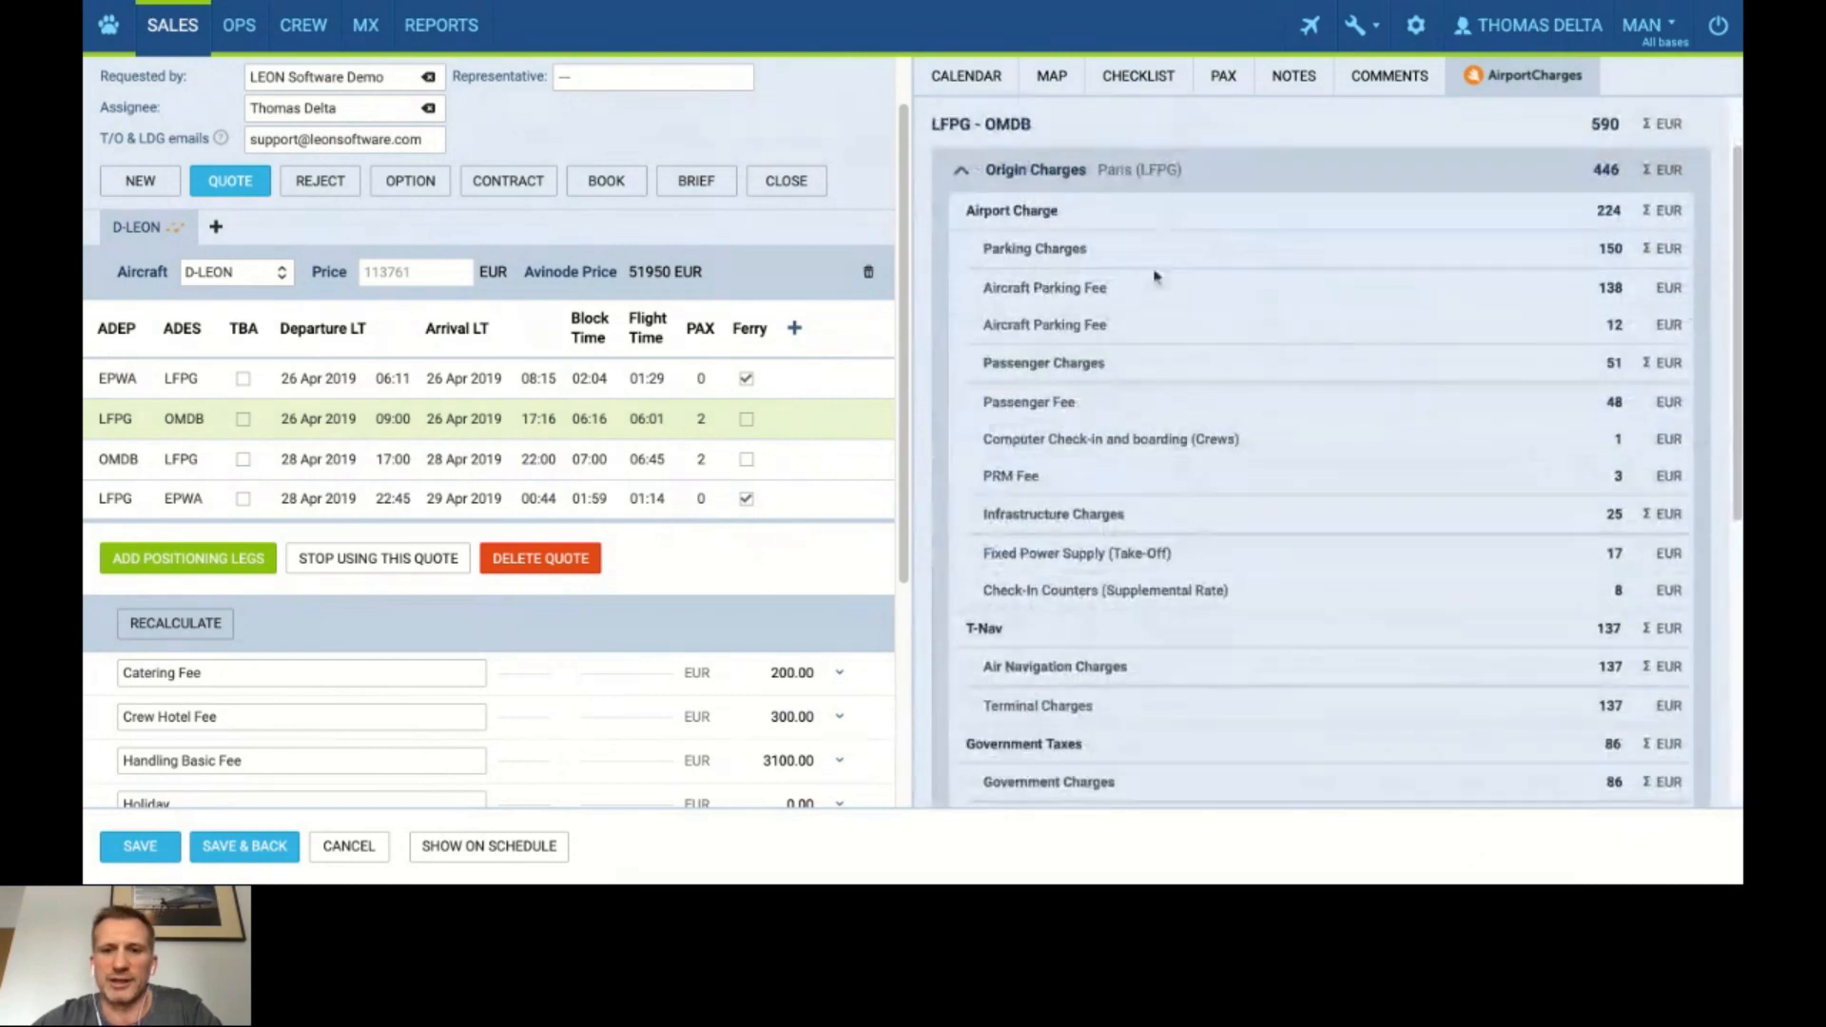
{"action": "scroll", "coordinate": [1132, 583], "scroll_direction": "down", "scroll_amount": 4}
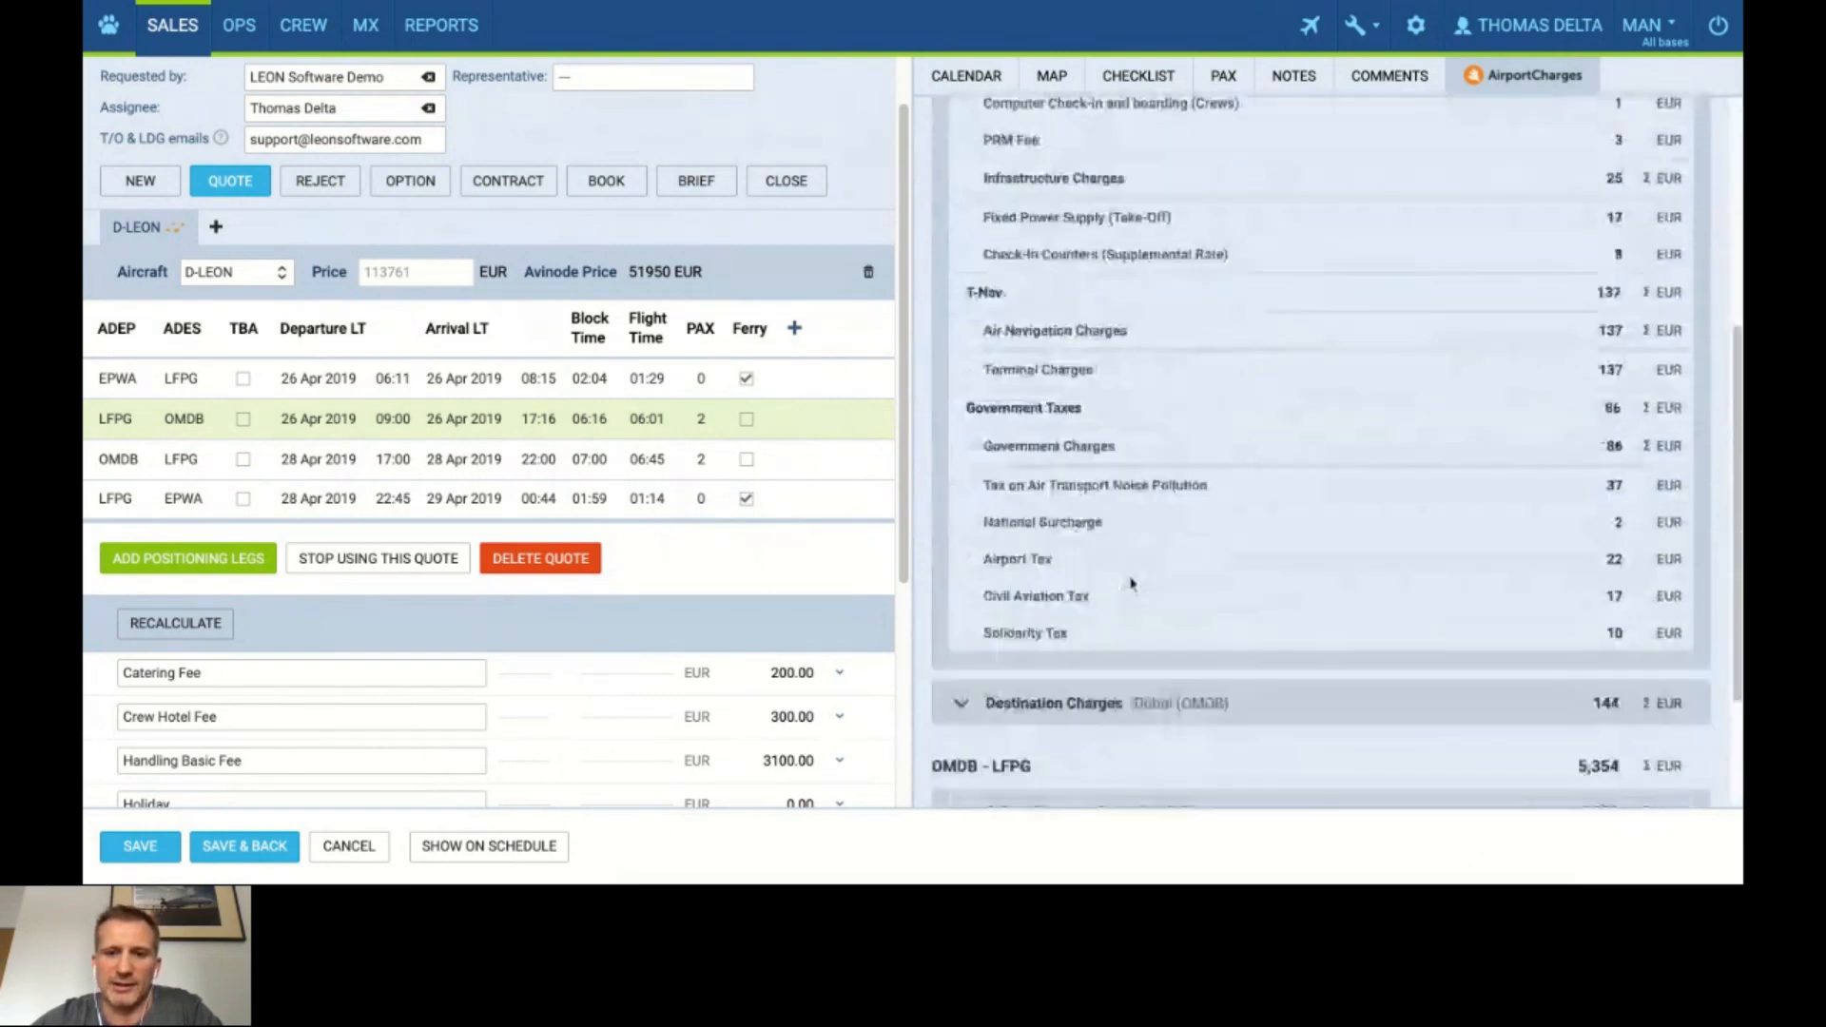
{"action": "scroll", "coordinate": [1132, 583], "scroll_direction": "up", "scroll_amount": 4}
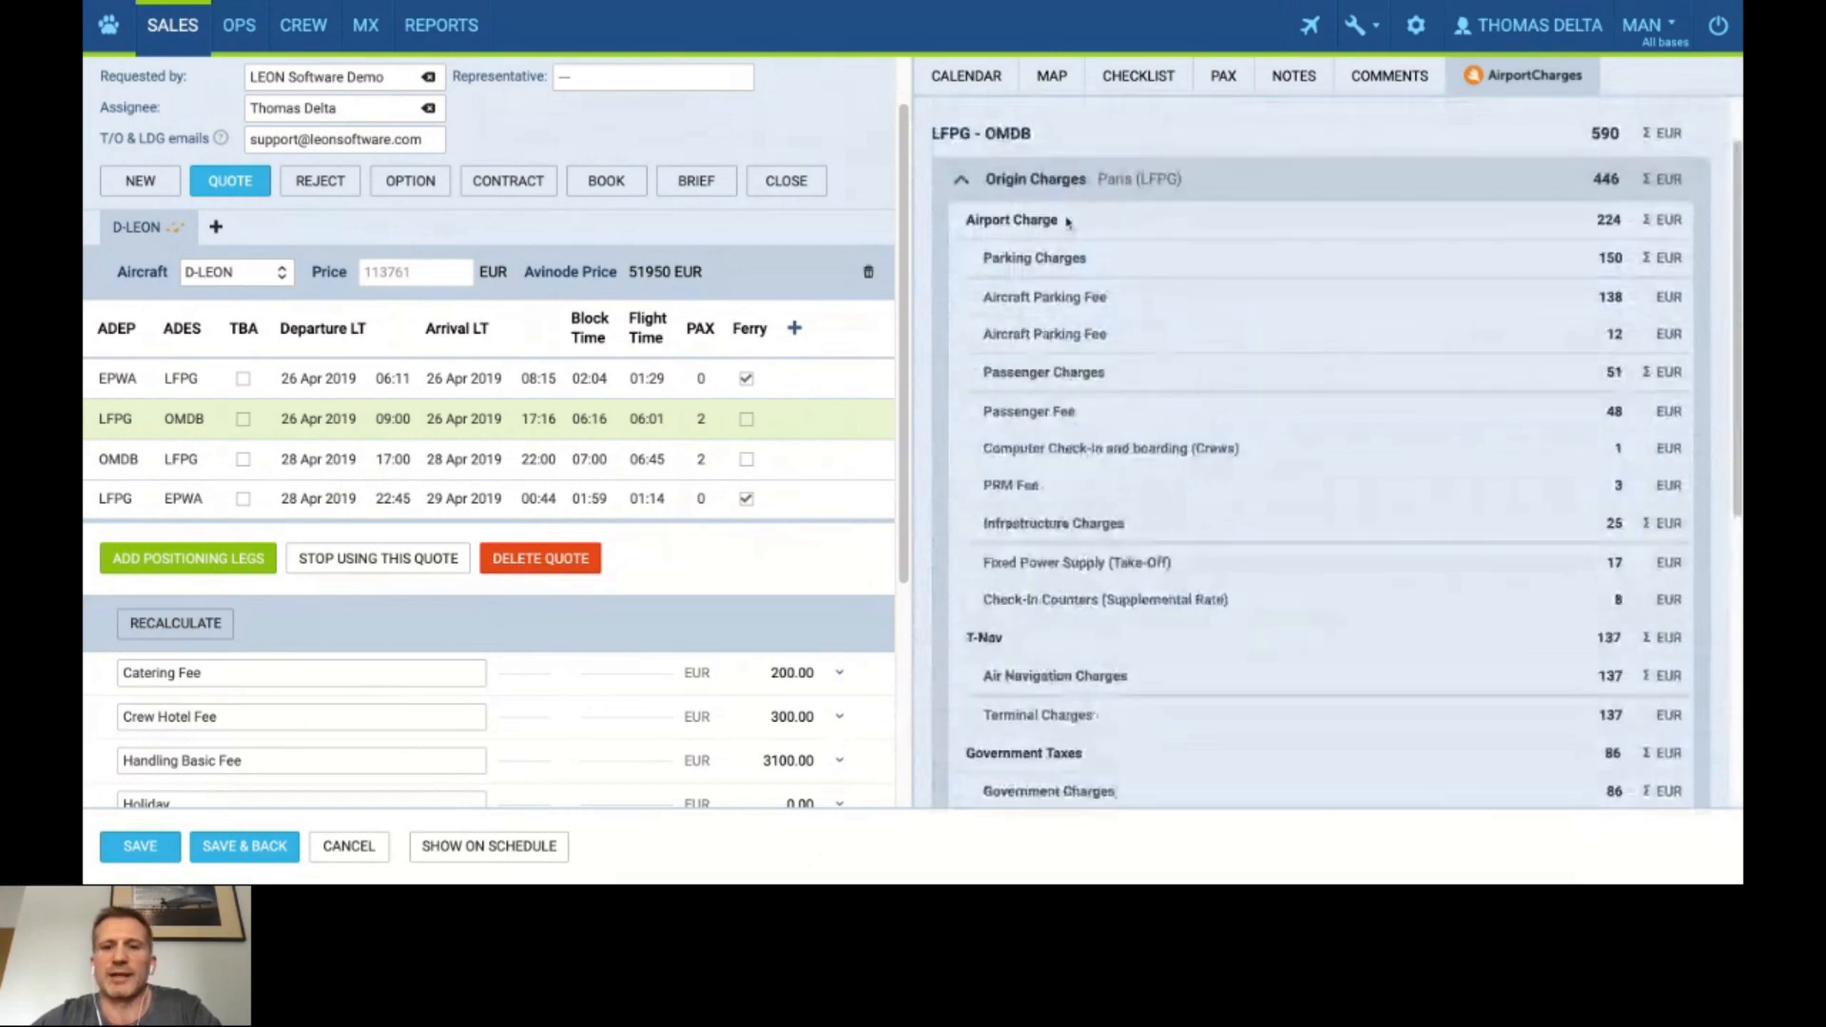
{"action": "left_click", "coordinate": [1044, 184]}
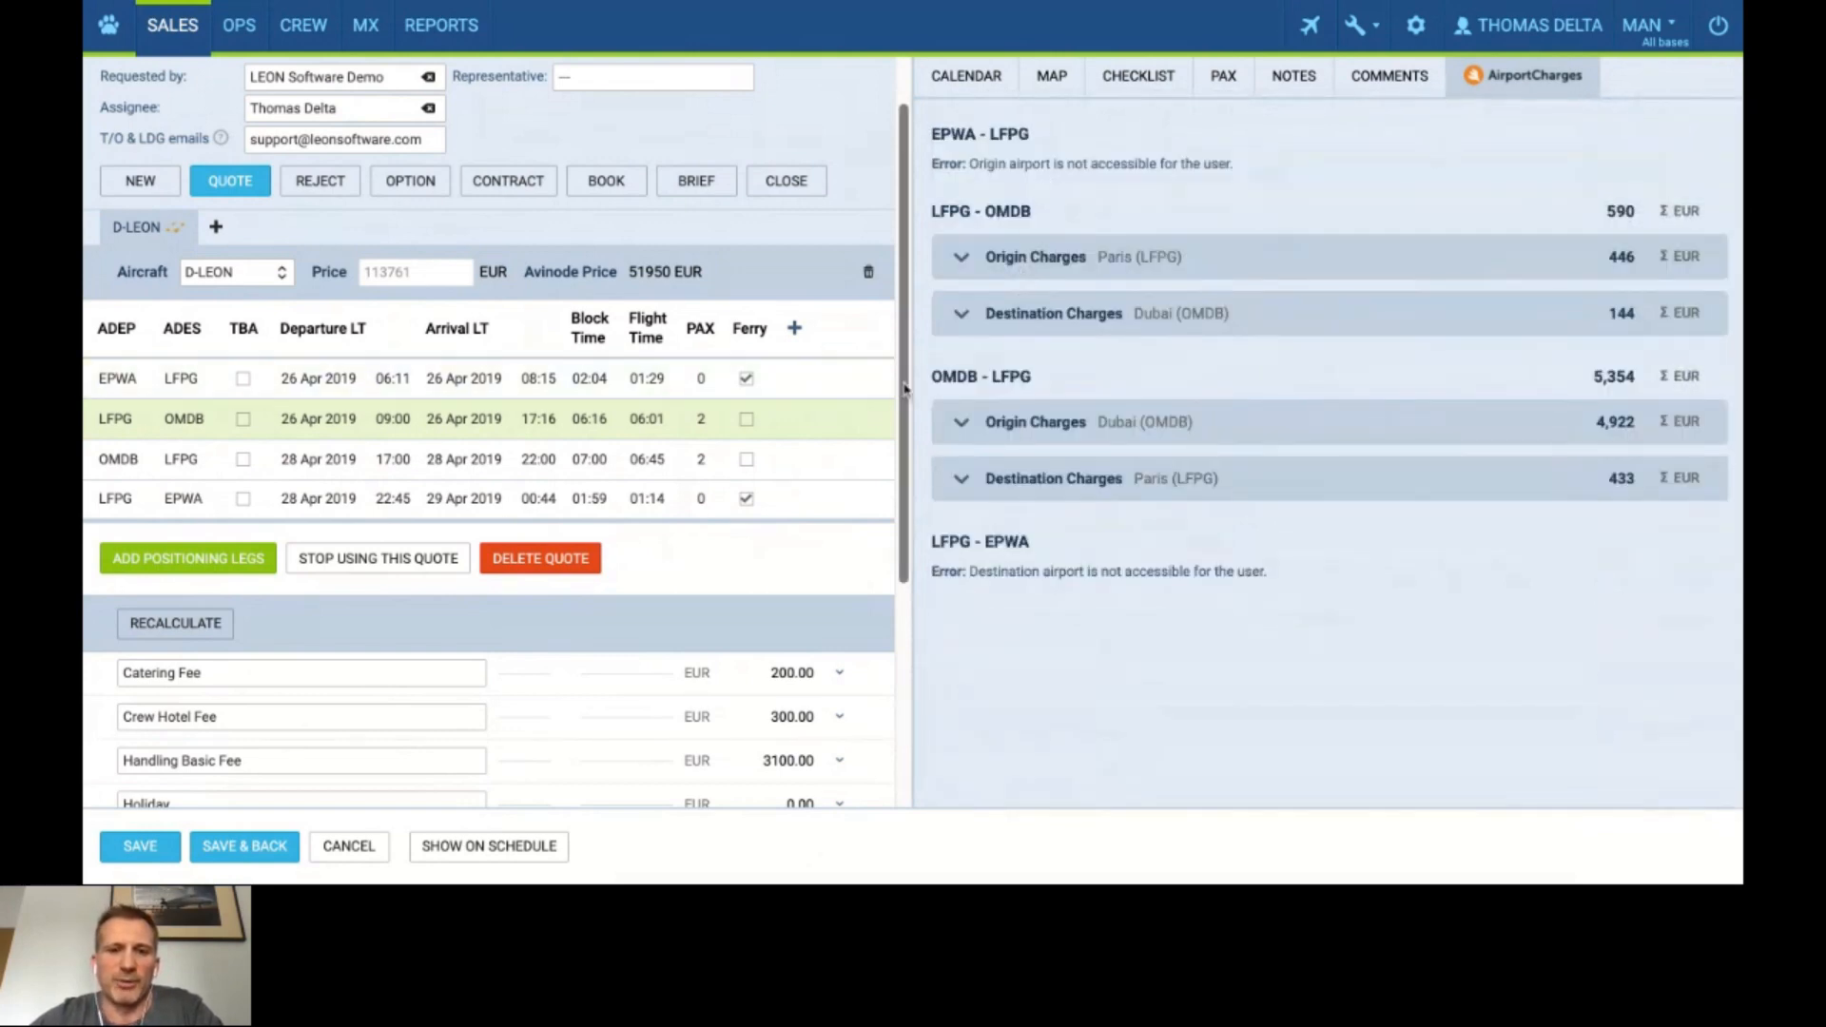
Review the D-LEON quote's full fee list and total alongside the airport charges.
{"action": "scroll", "coordinate": [905, 387], "scroll_direction": "down", "scroll_amount": 3}
{"action": "scroll", "coordinate": [905, 387], "scroll_direction": "down", "scroll_amount": 1}
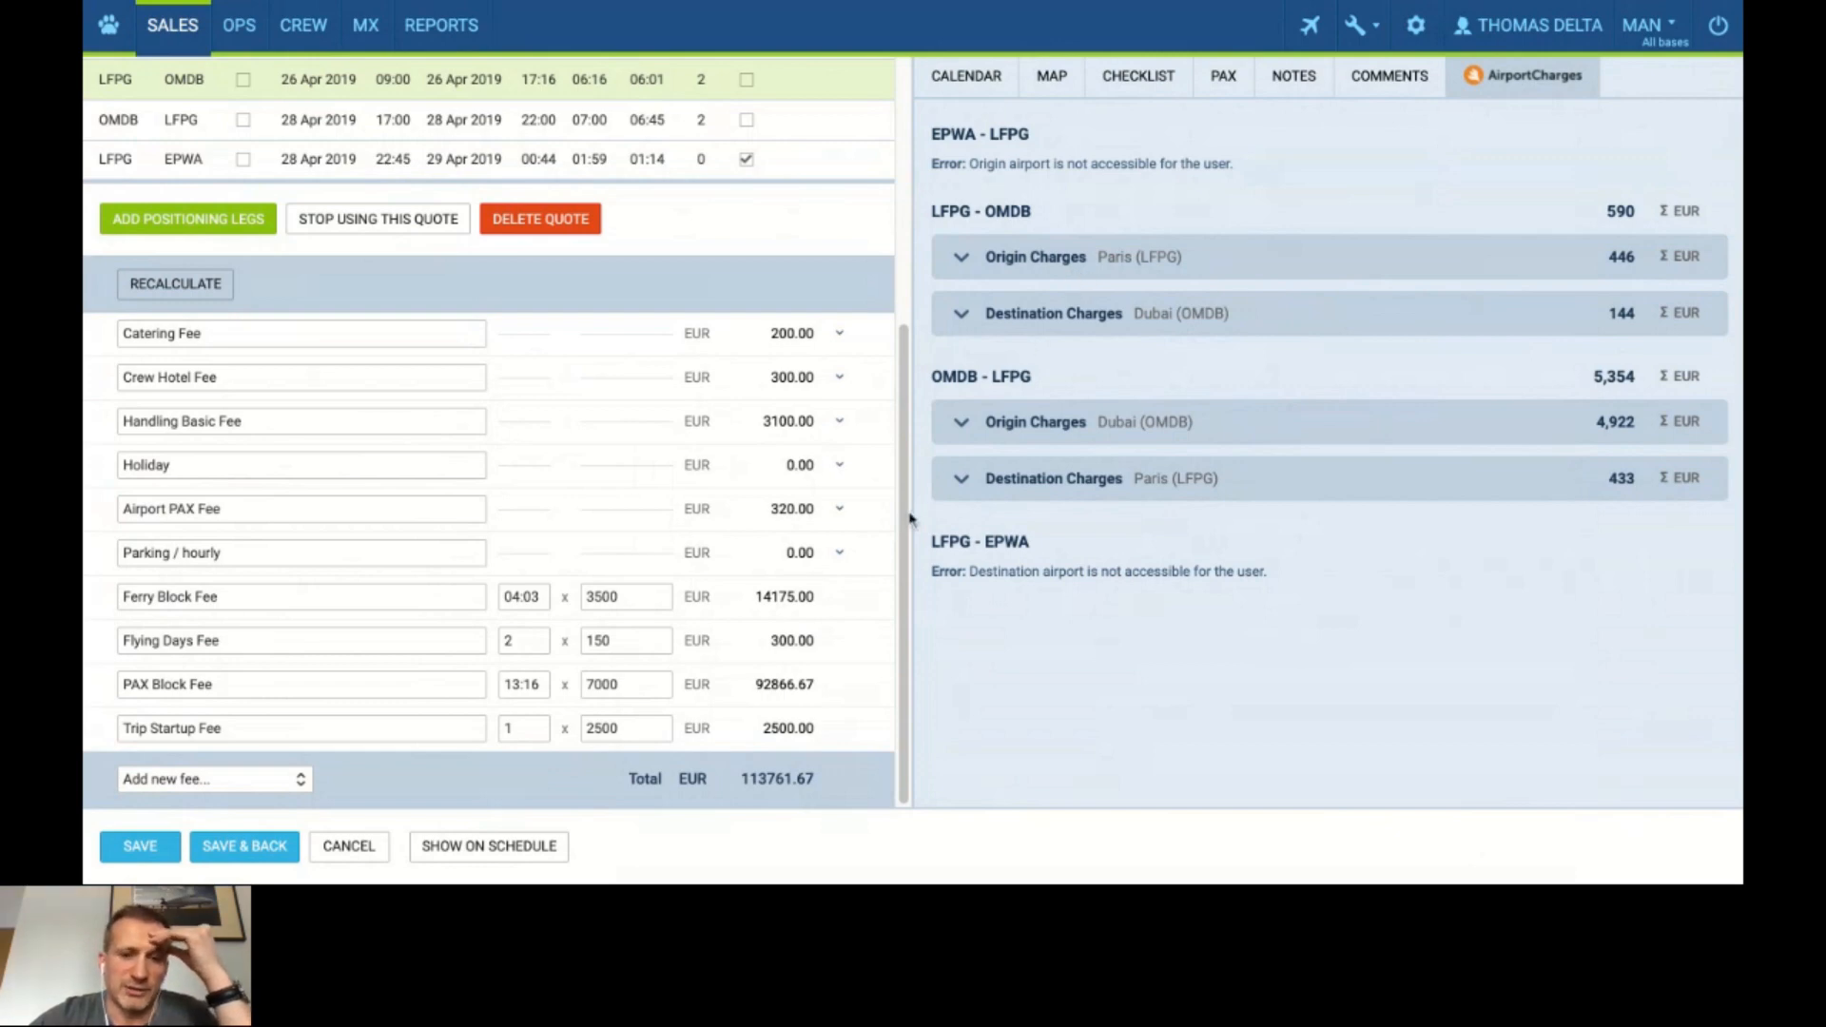
{"action": "scroll", "coordinate": [905, 533], "scroll_direction": "up", "scroll_amount": 1}
{"action": "scroll", "coordinate": [905, 532], "scroll_direction": "down", "scroll_amount": 1}
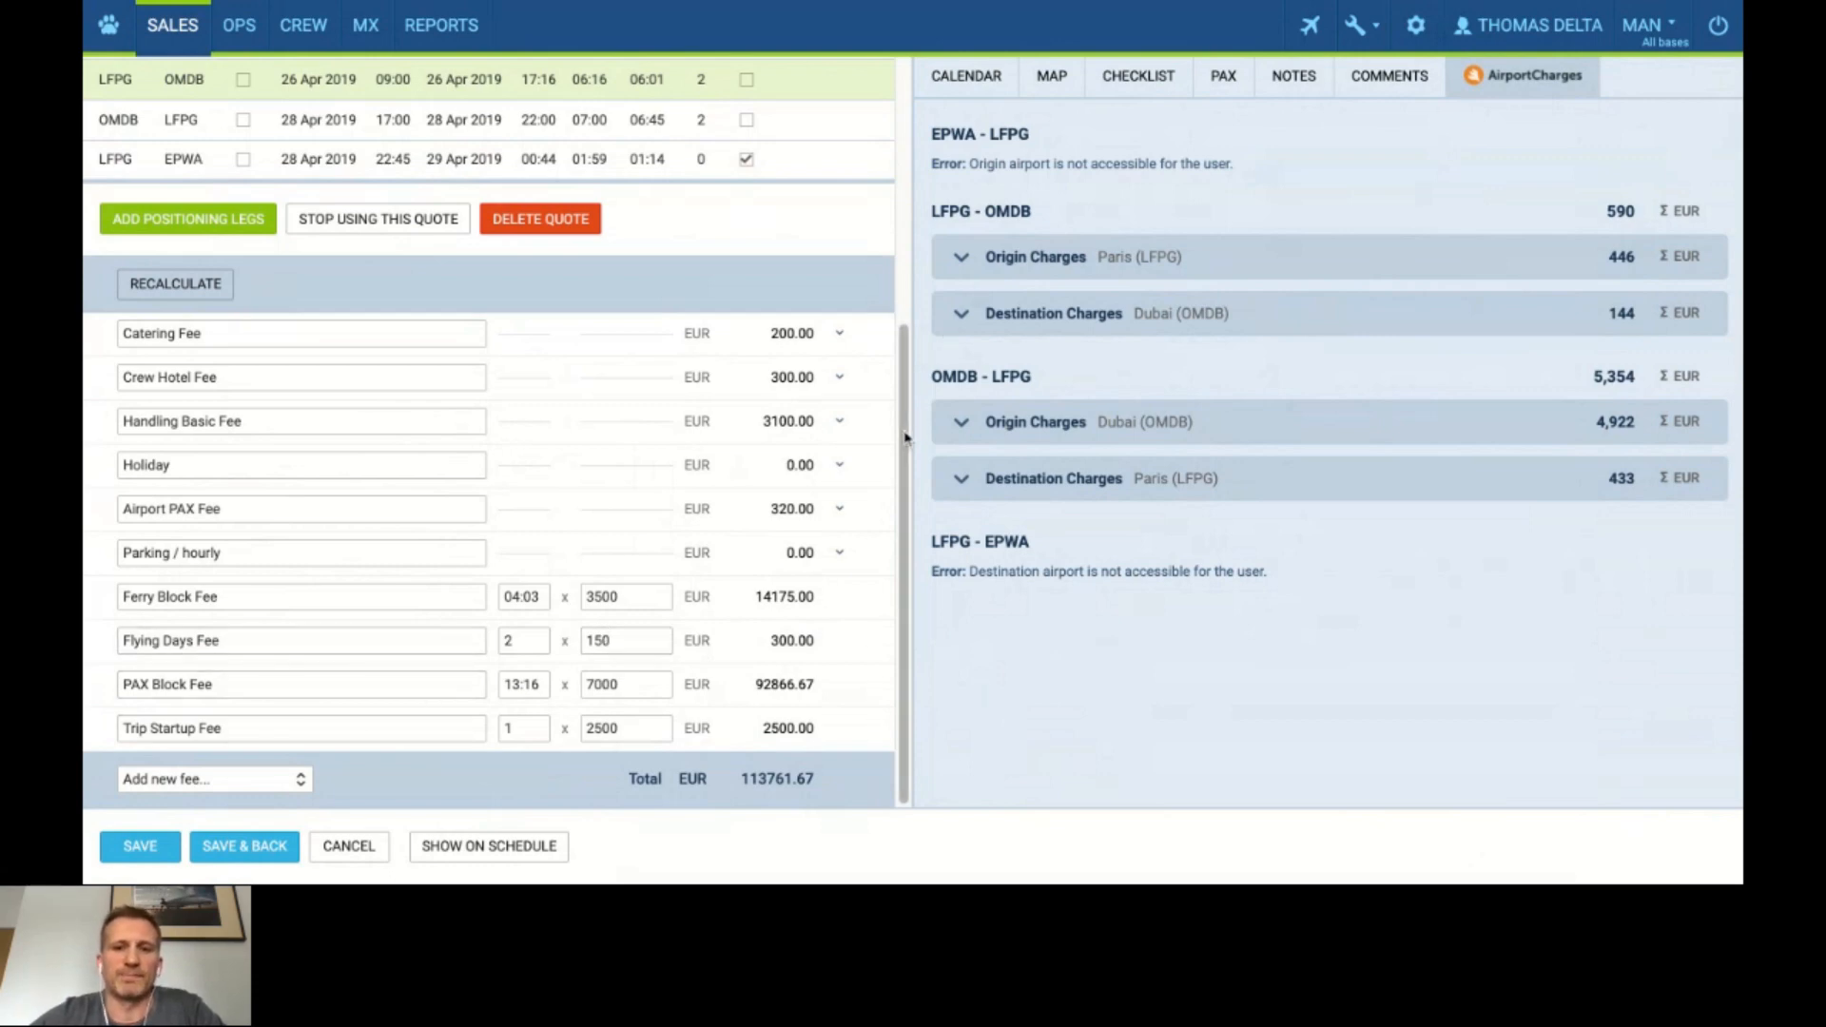
{"action": "scroll", "coordinate": [907, 436], "scroll_direction": "up", "scroll_amount": 3}
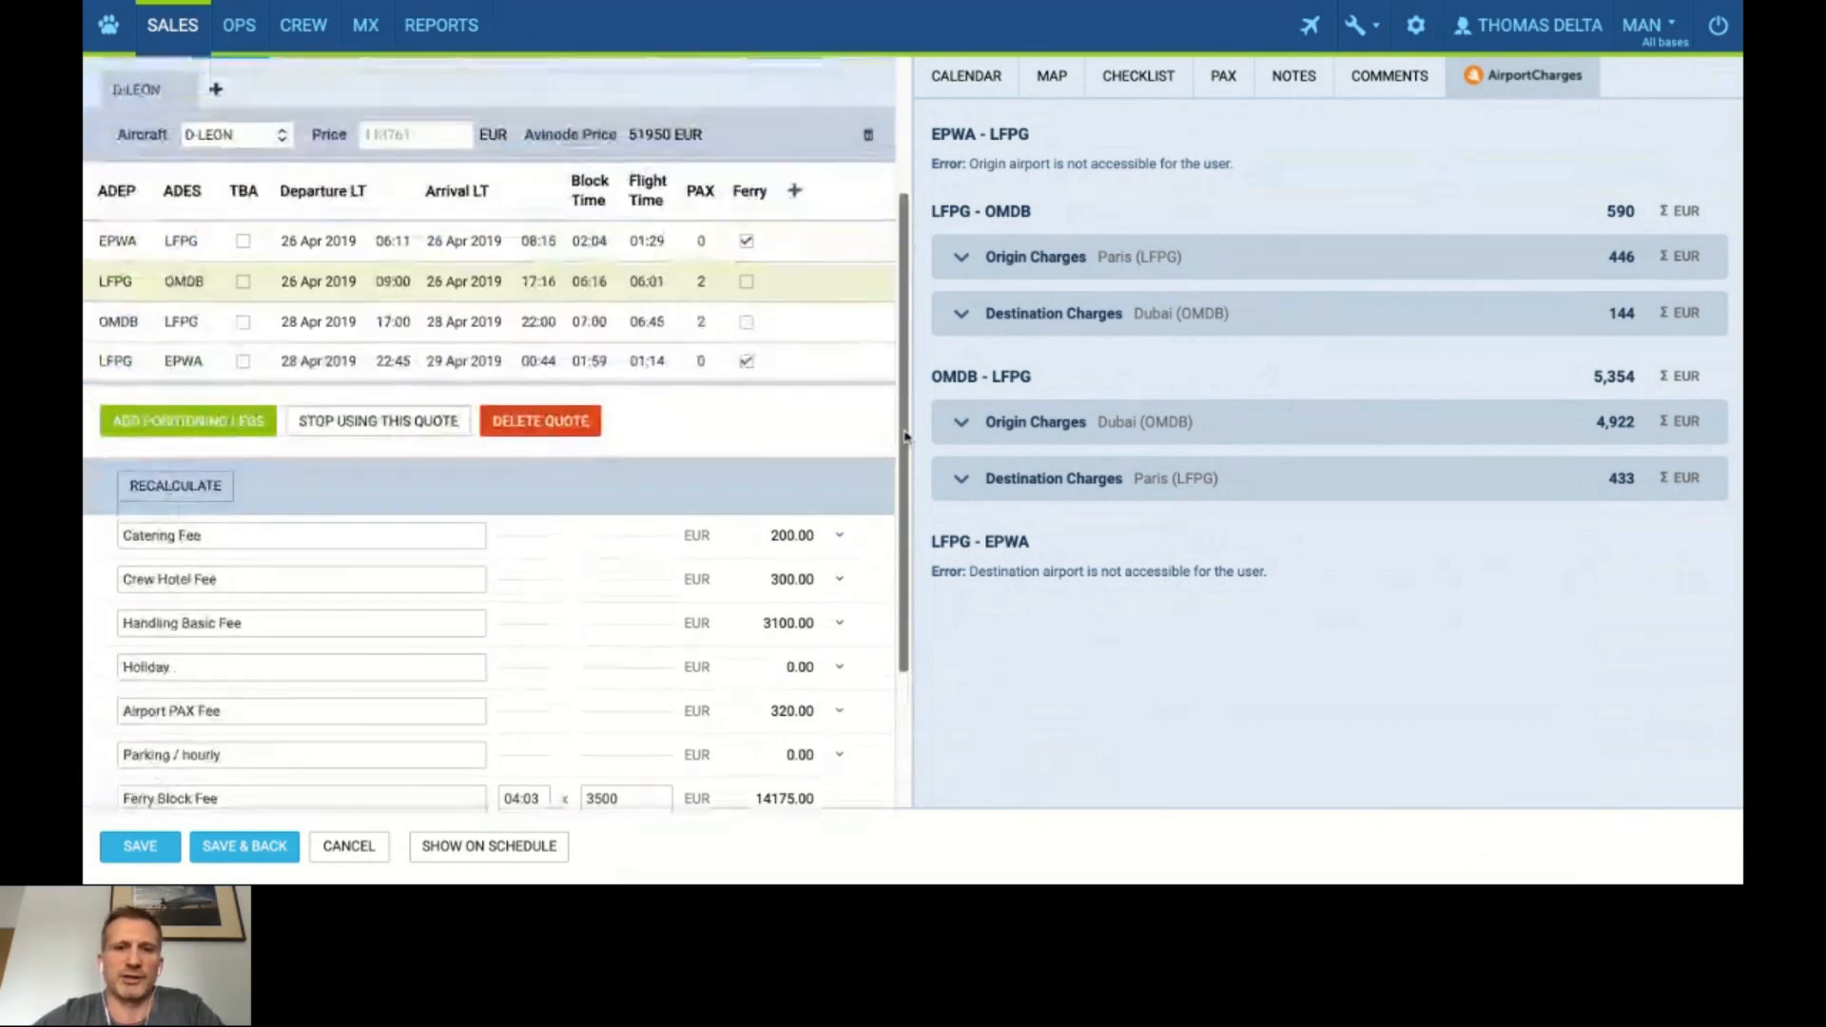
{"action": "scroll", "coordinate": [906, 436], "scroll_direction": "up", "scroll_amount": 2}
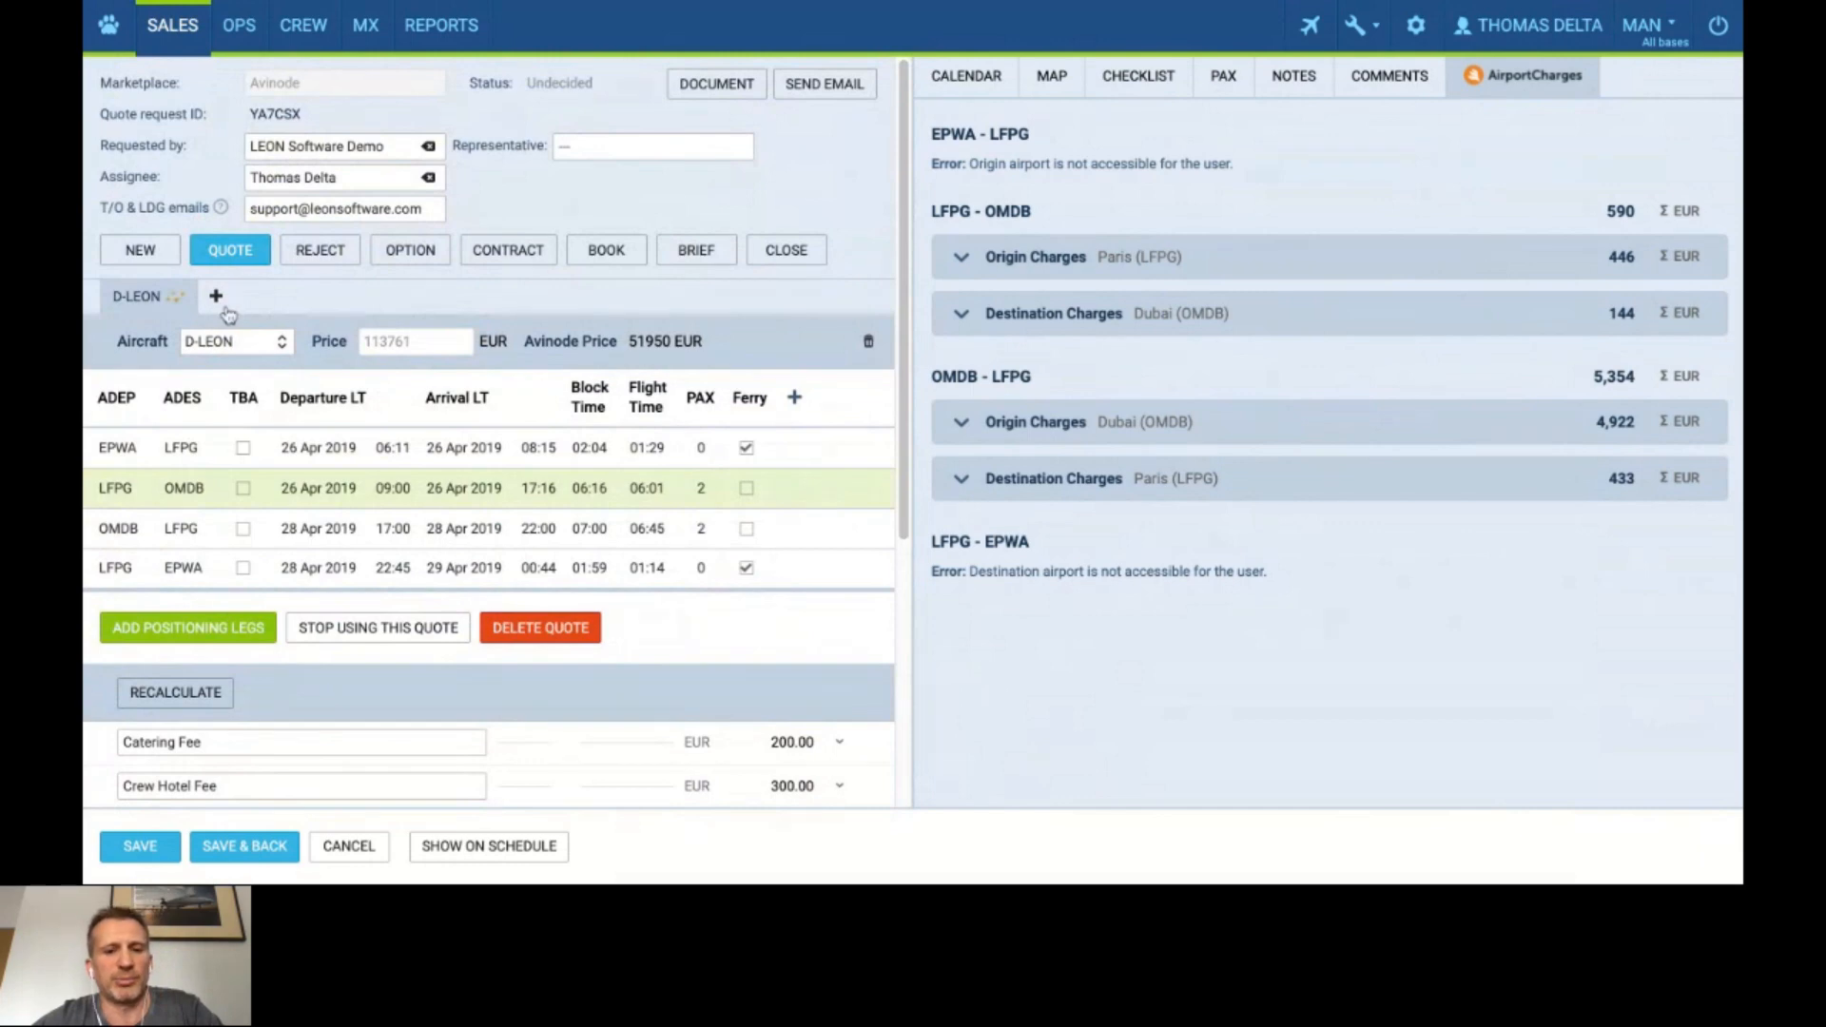
Show the trip calendar and add a second aircraft option, G-LEON, with positioning legs and its own calculated quote.
{"action": "left_click", "coordinate": [956, 81]}
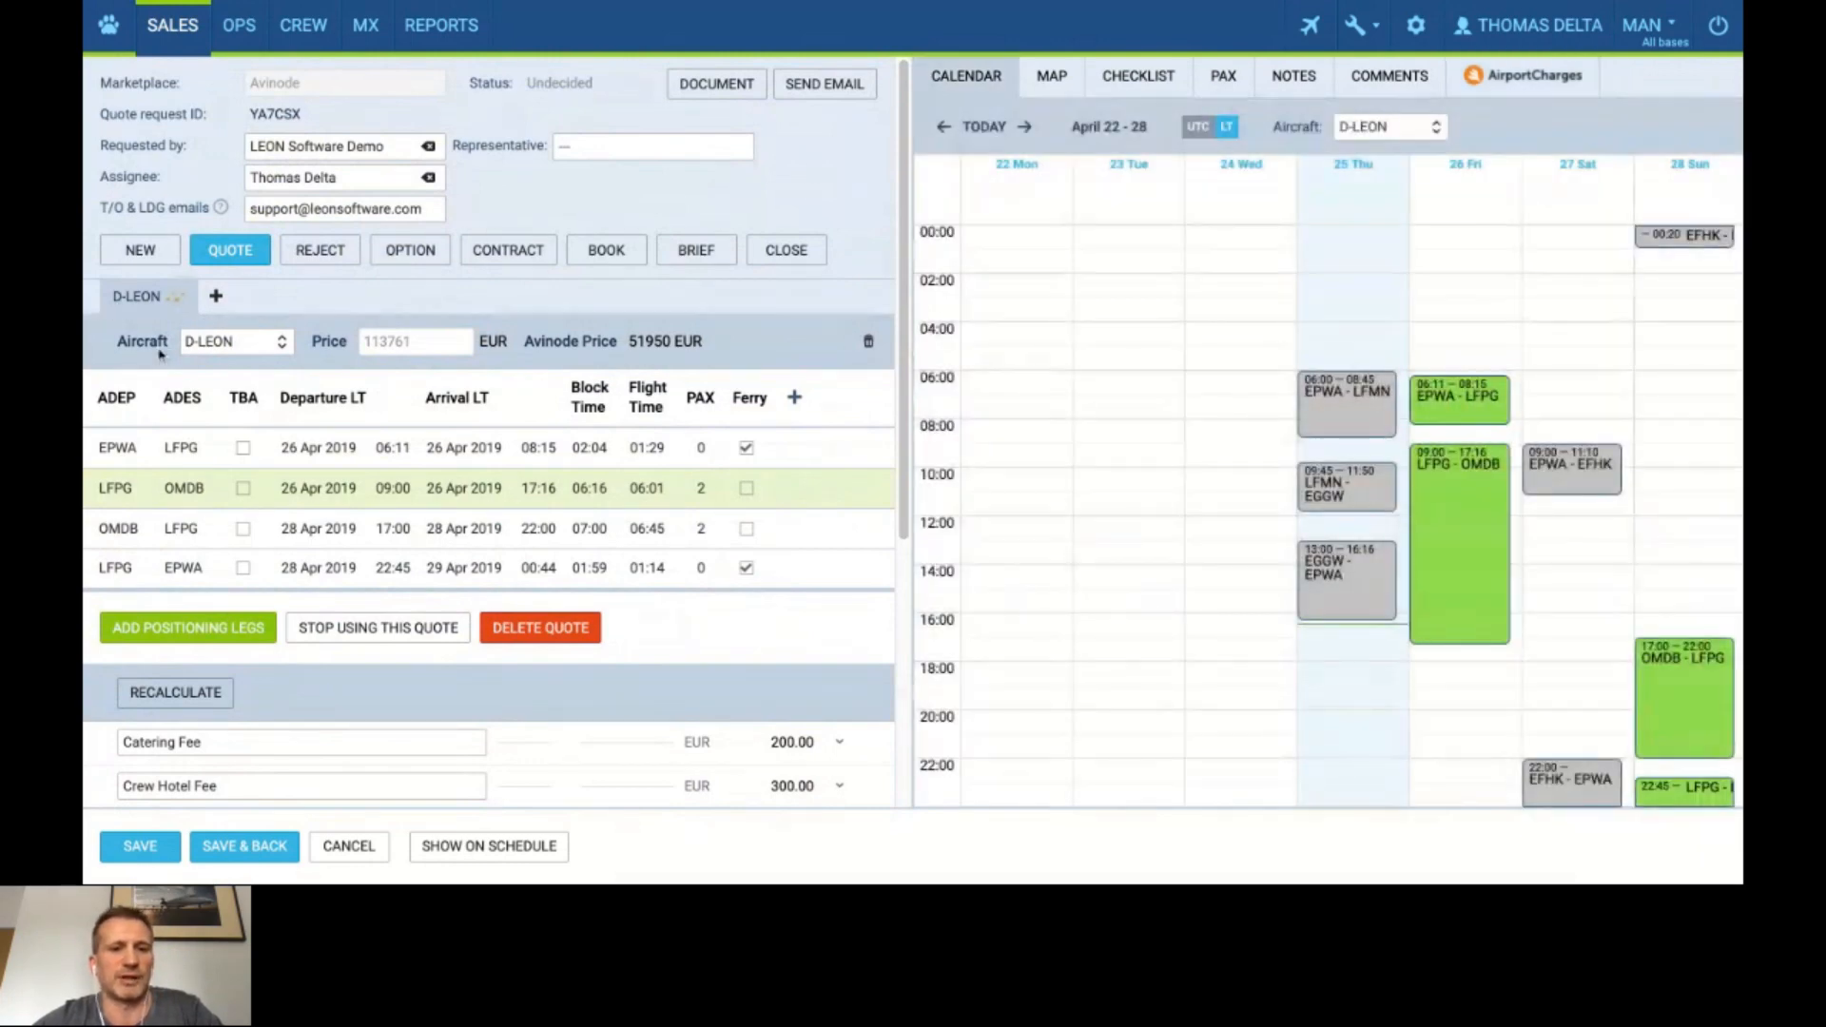
{"action": "left_click", "coordinate": [219, 300]}
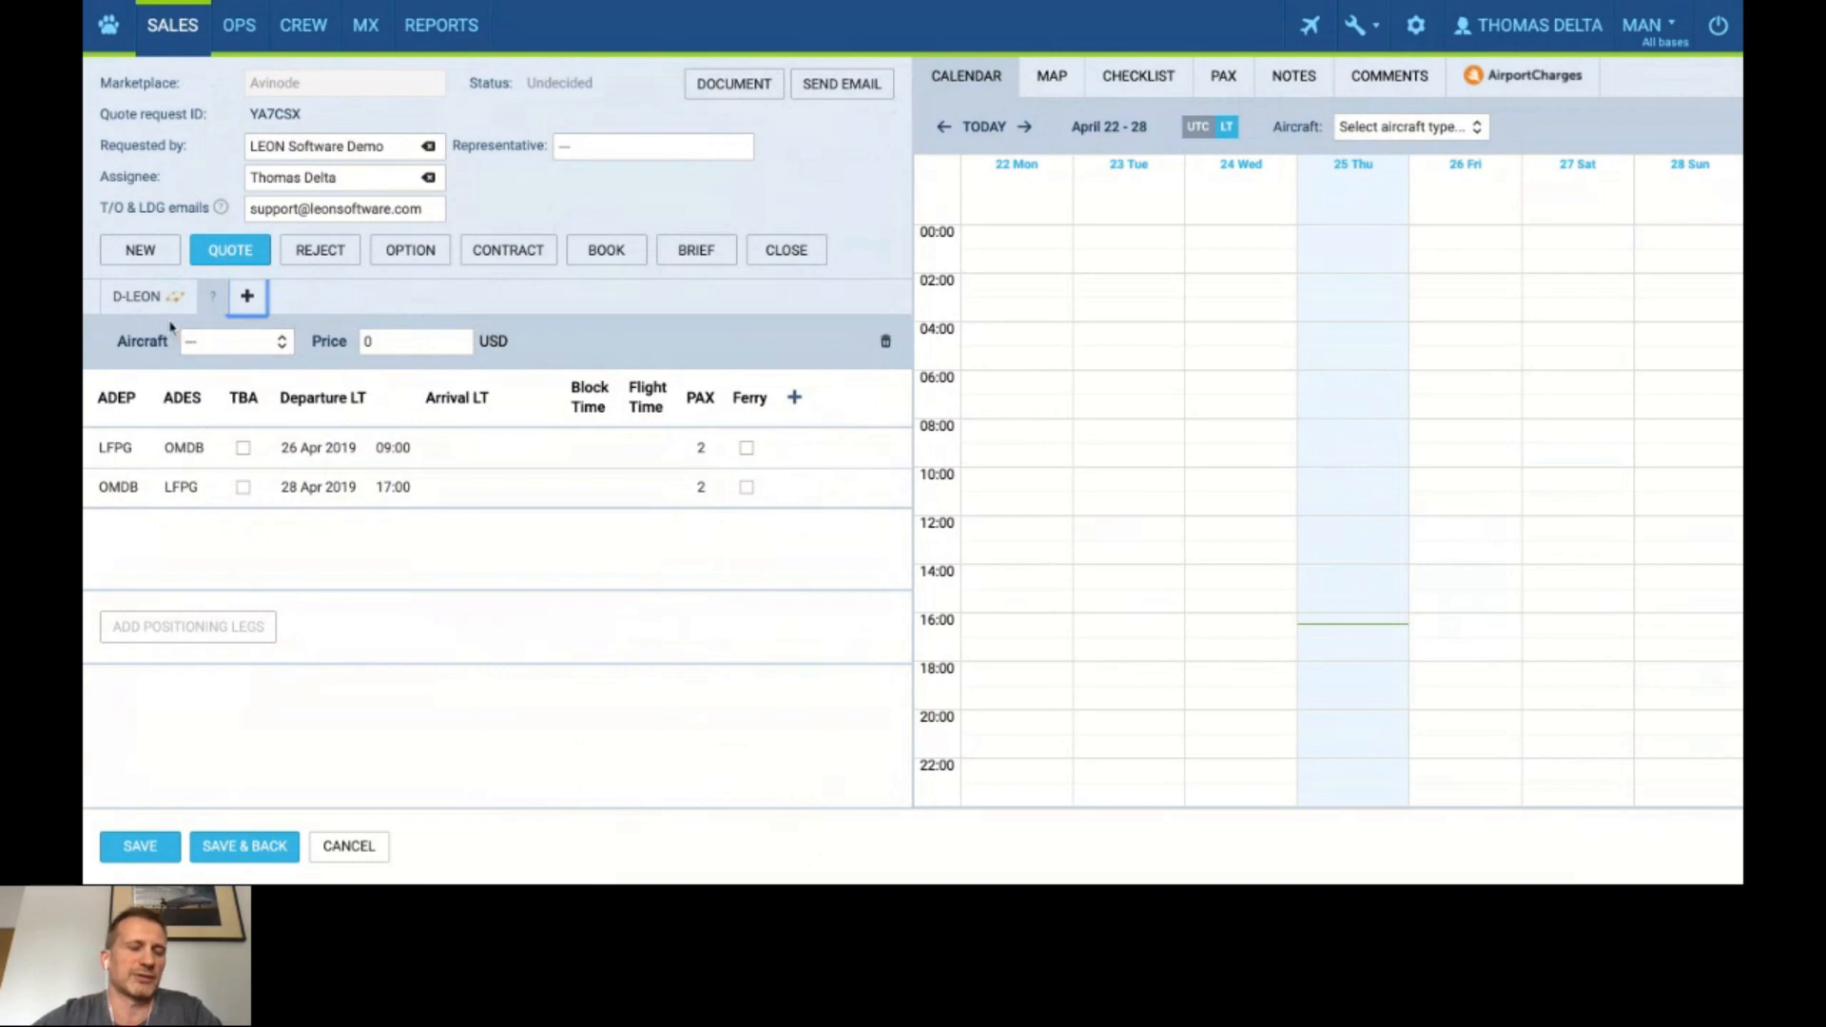
{"action": "left_click", "coordinate": [221, 342]}
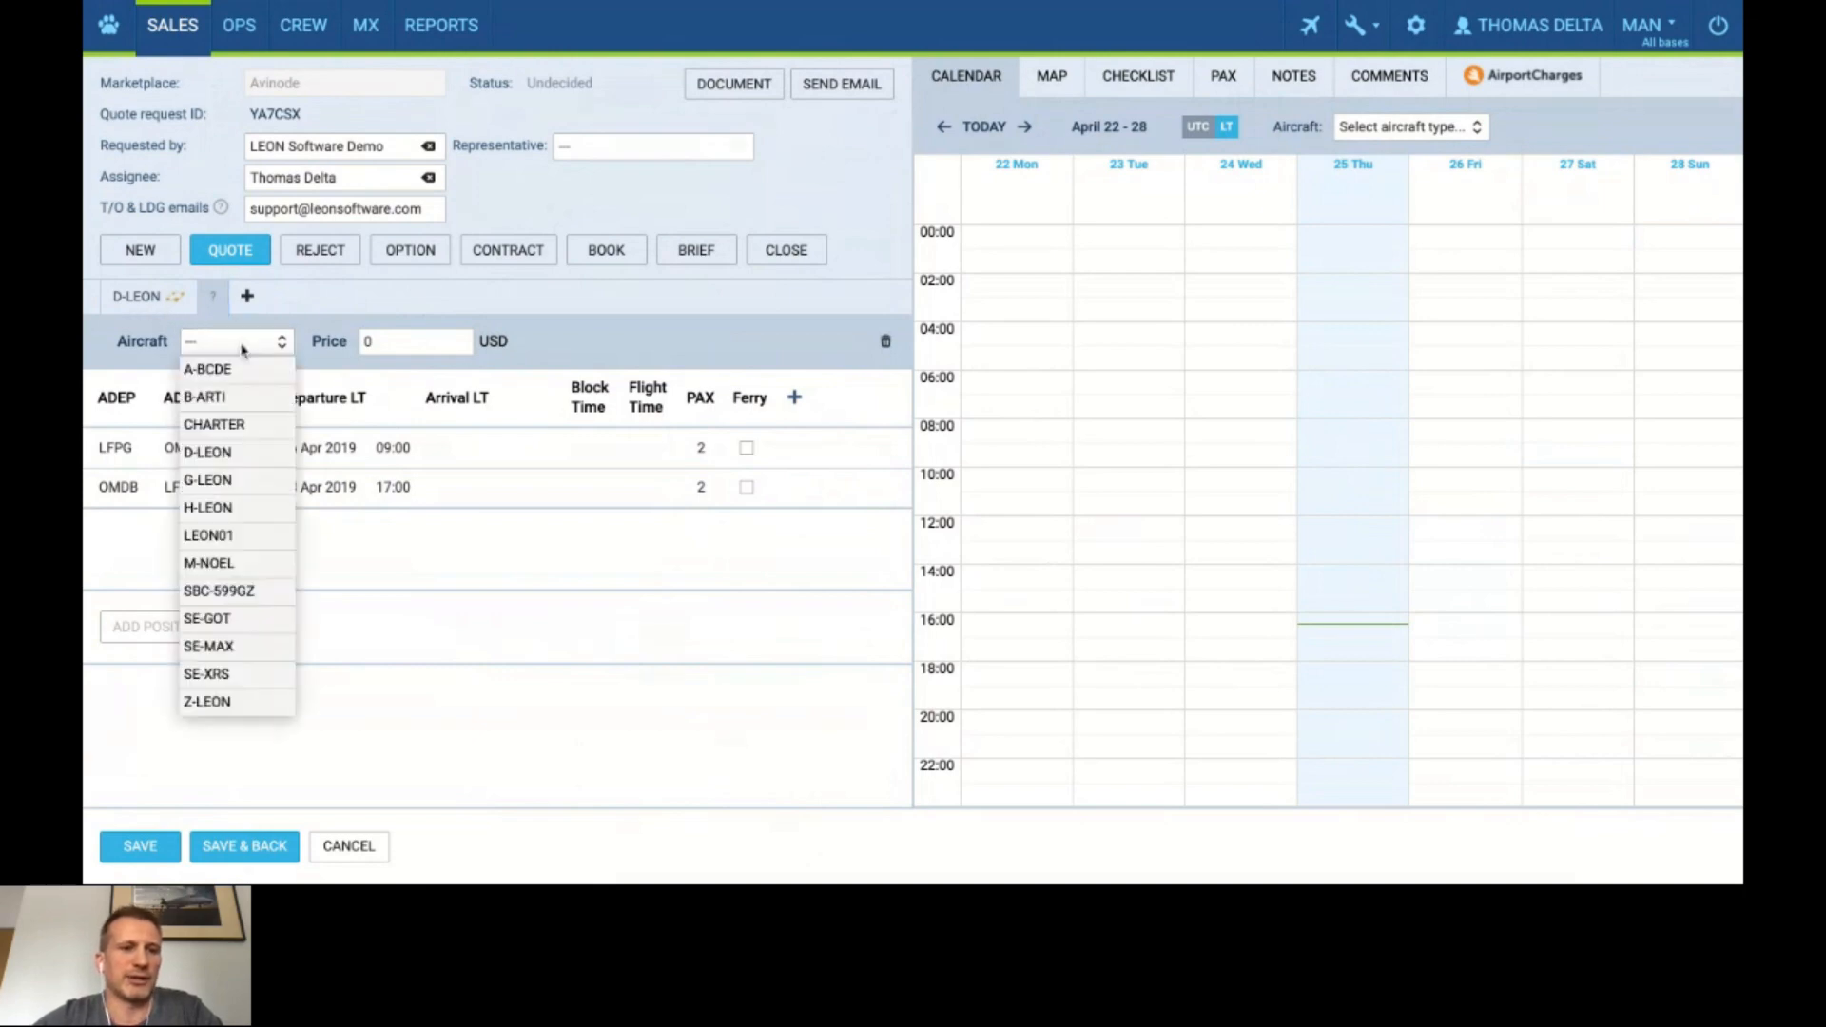
{"action": "left_click", "coordinate": [243, 480]}
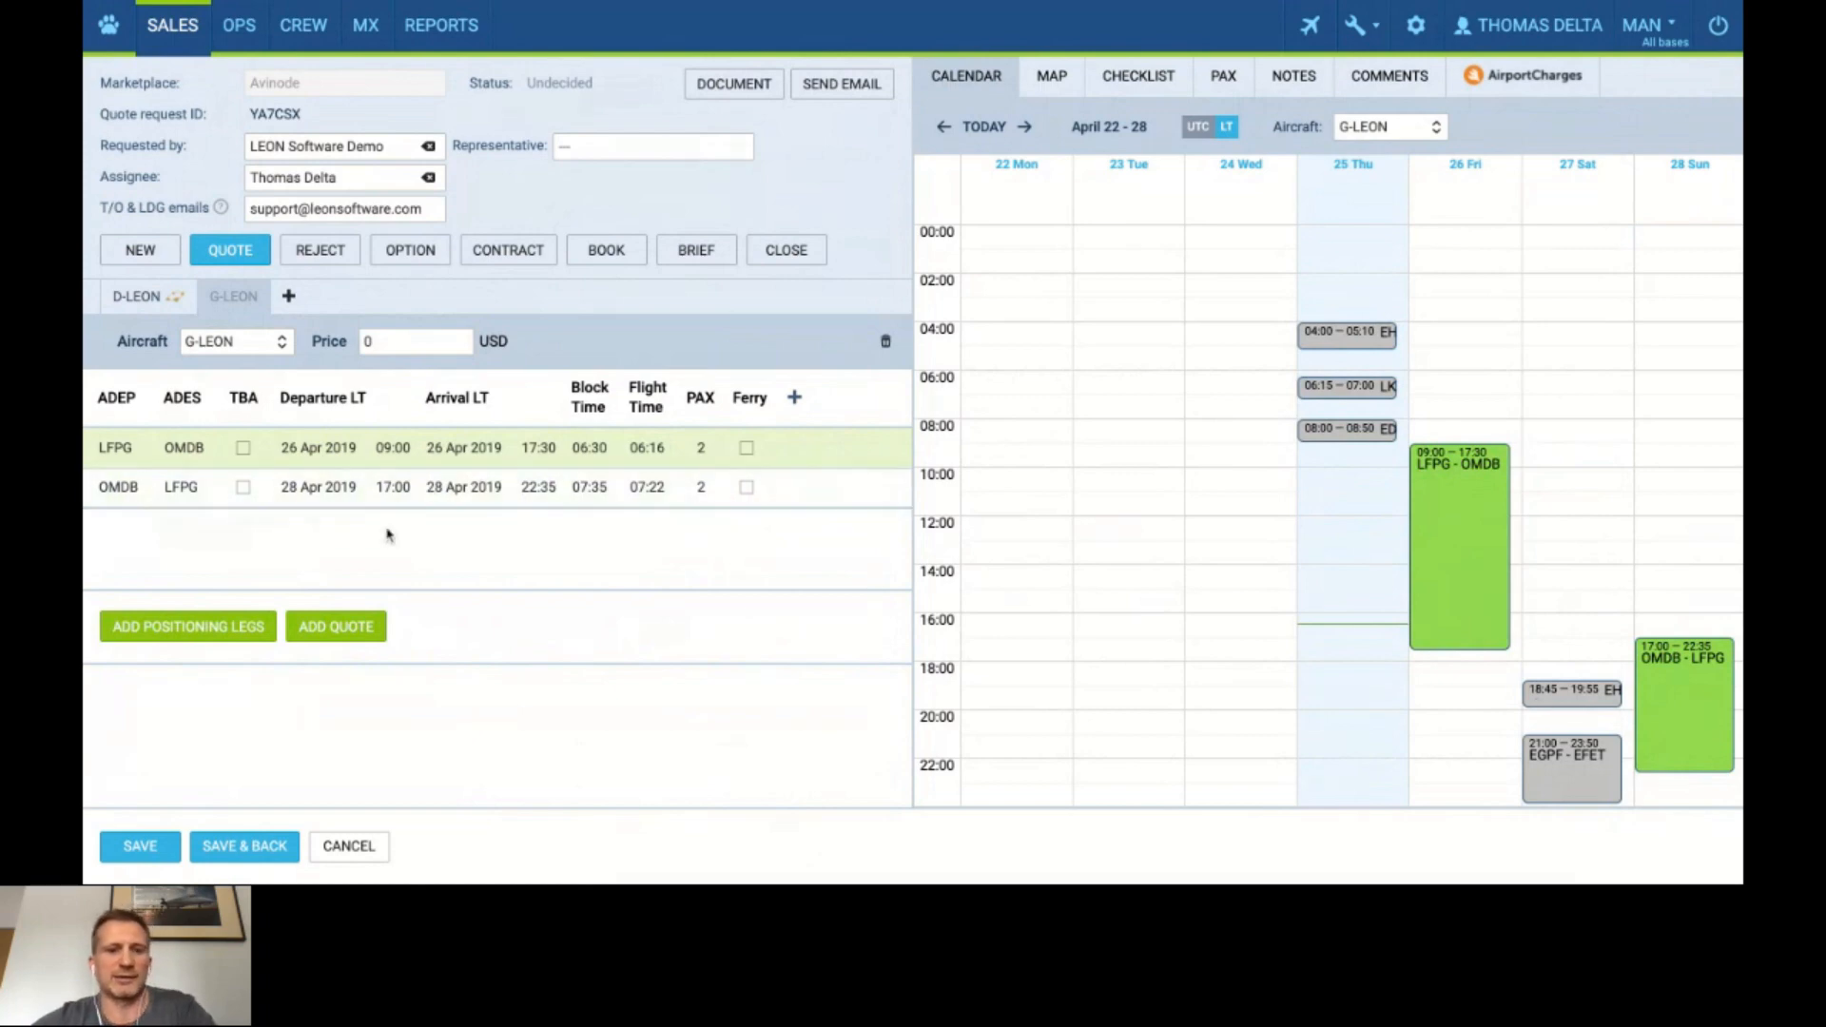
{"action": "left_click", "coordinate": [224, 632]}
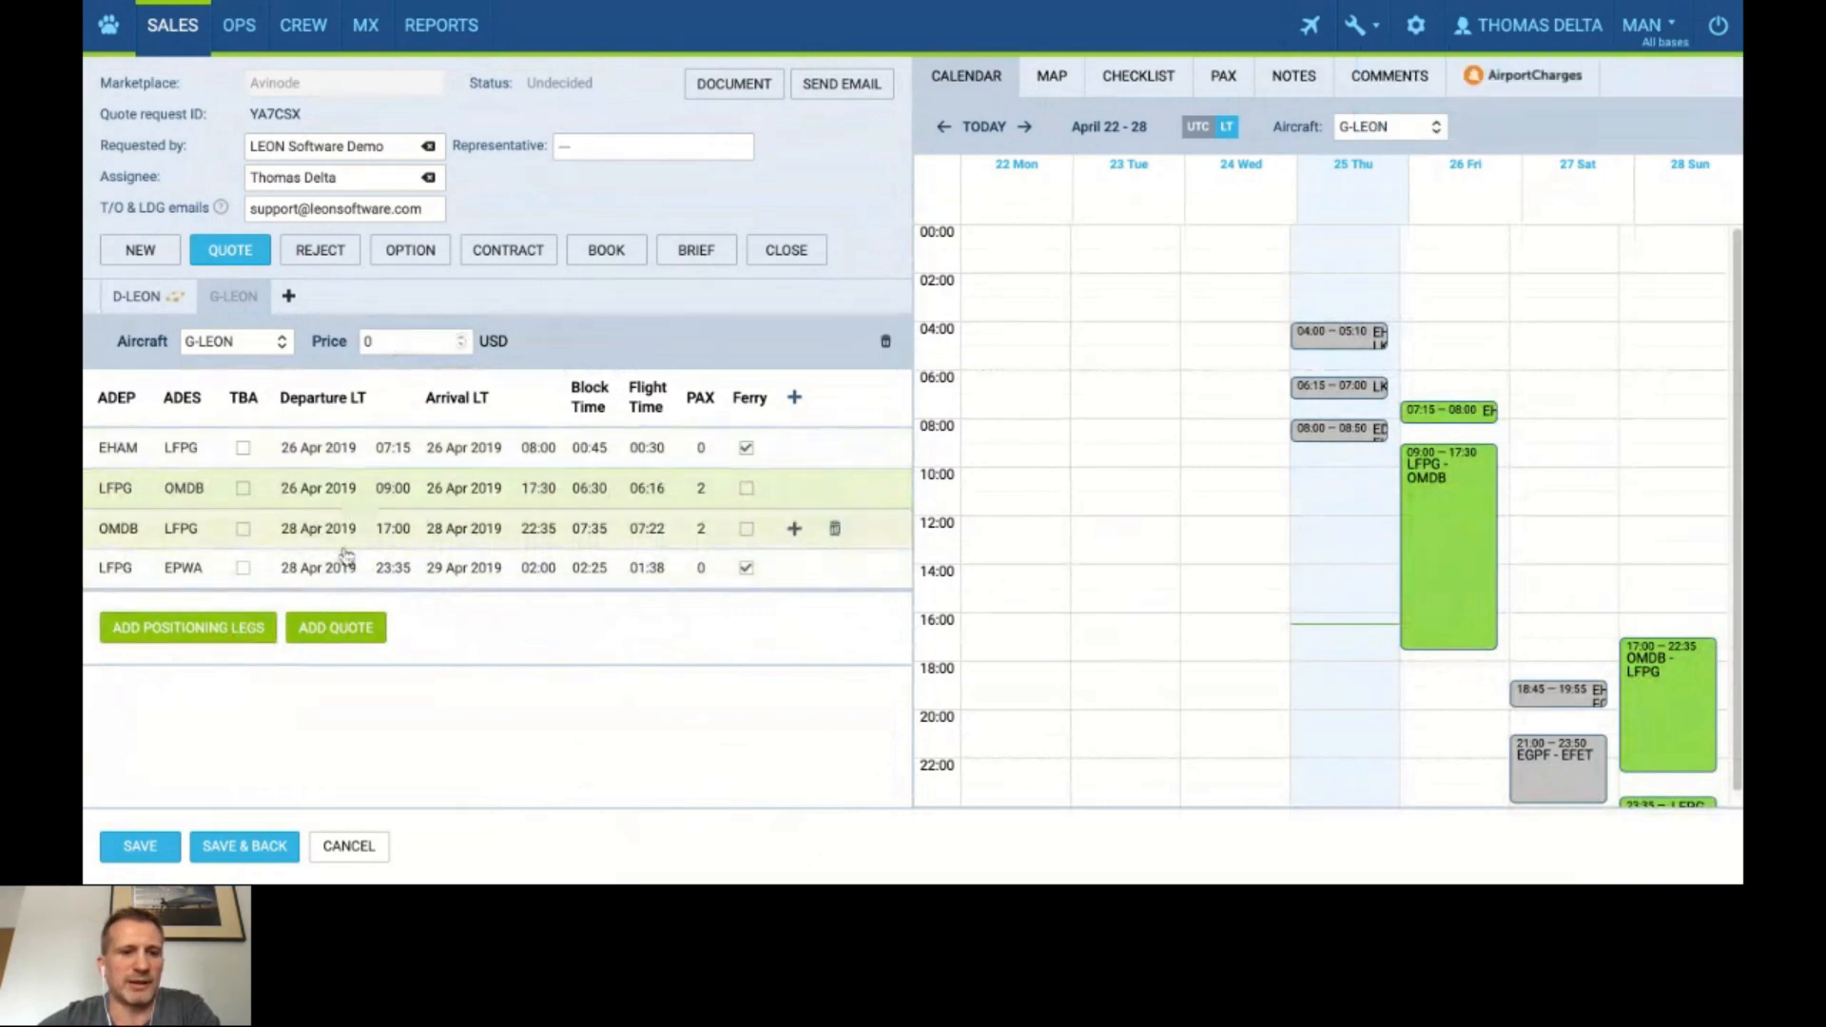
{"action": "left_click", "coordinate": [359, 640]}
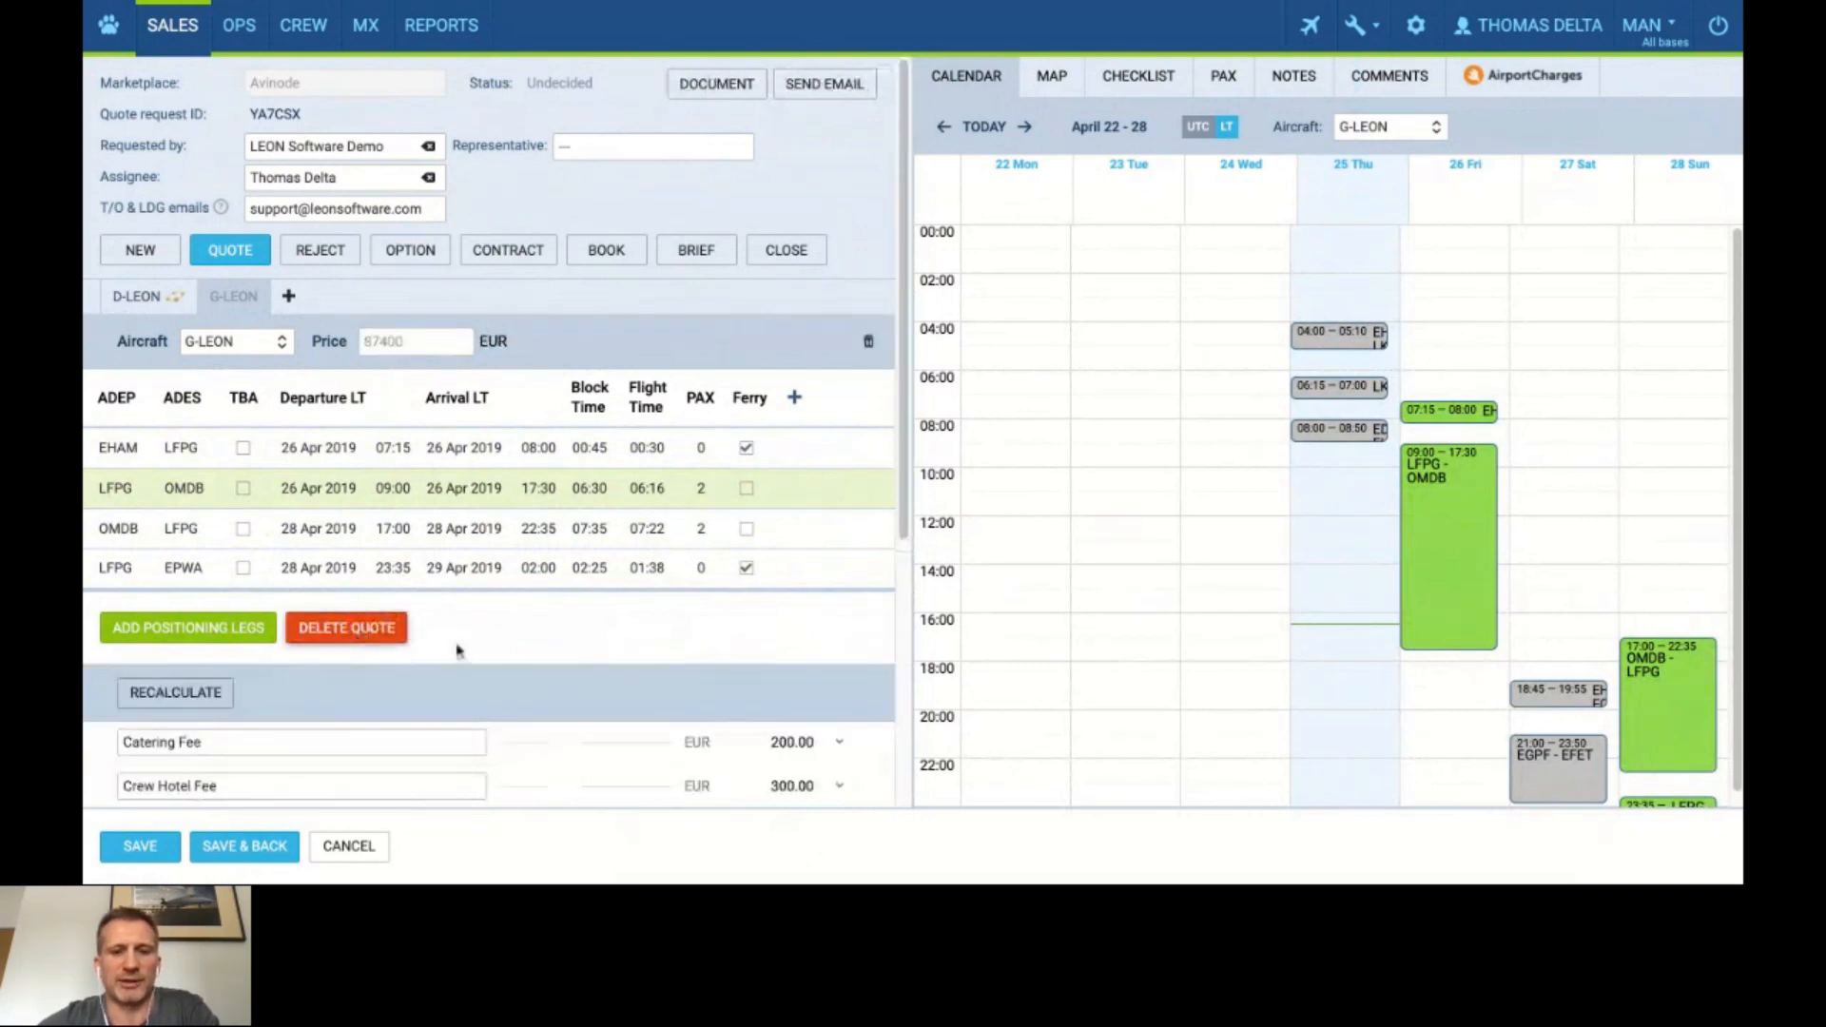
Review the G-LEON quote's legs, fees and total, and view the Recalculate profiles without choosing one.
{"action": "scroll", "coordinate": [457, 651], "scroll_direction": "down", "scroll_amount": 5}
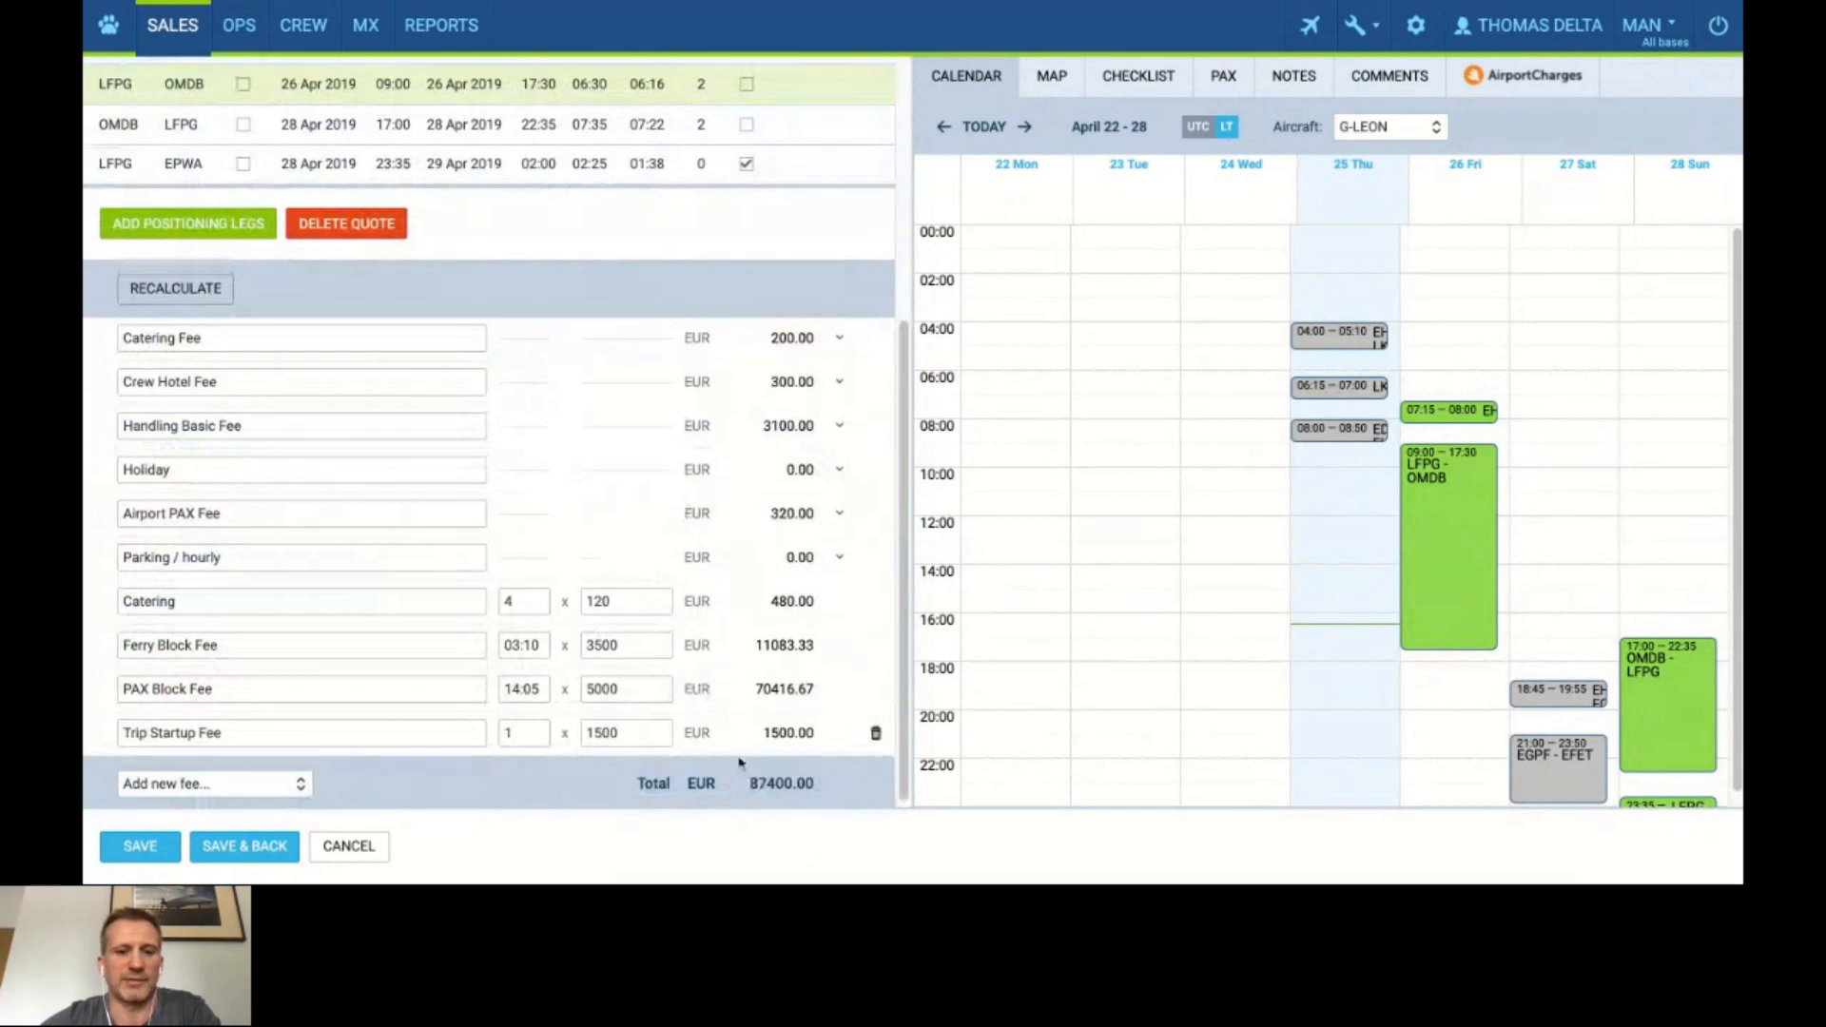
{"action": "scroll", "coordinate": [761, 769], "scroll_direction": "up", "scroll_amount": 5}
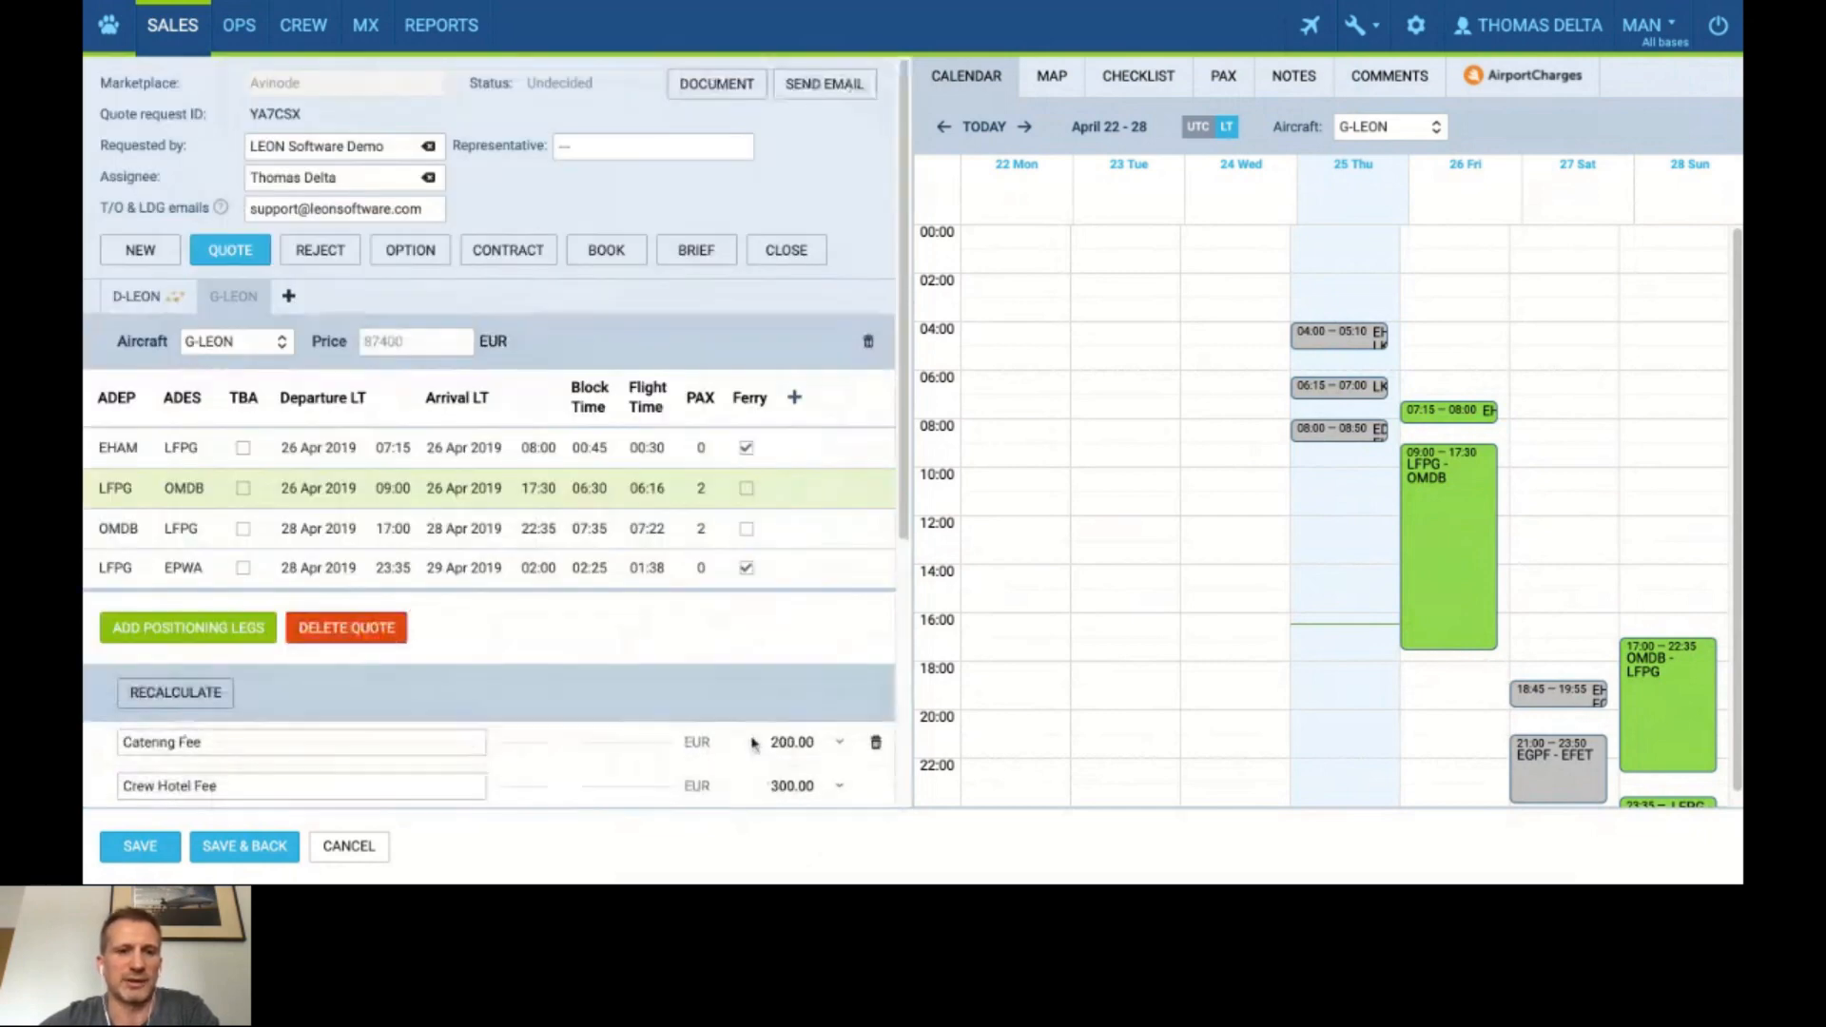
{"action": "scroll", "coordinate": [748, 738], "scroll_direction": "down", "scroll_amount": 1}
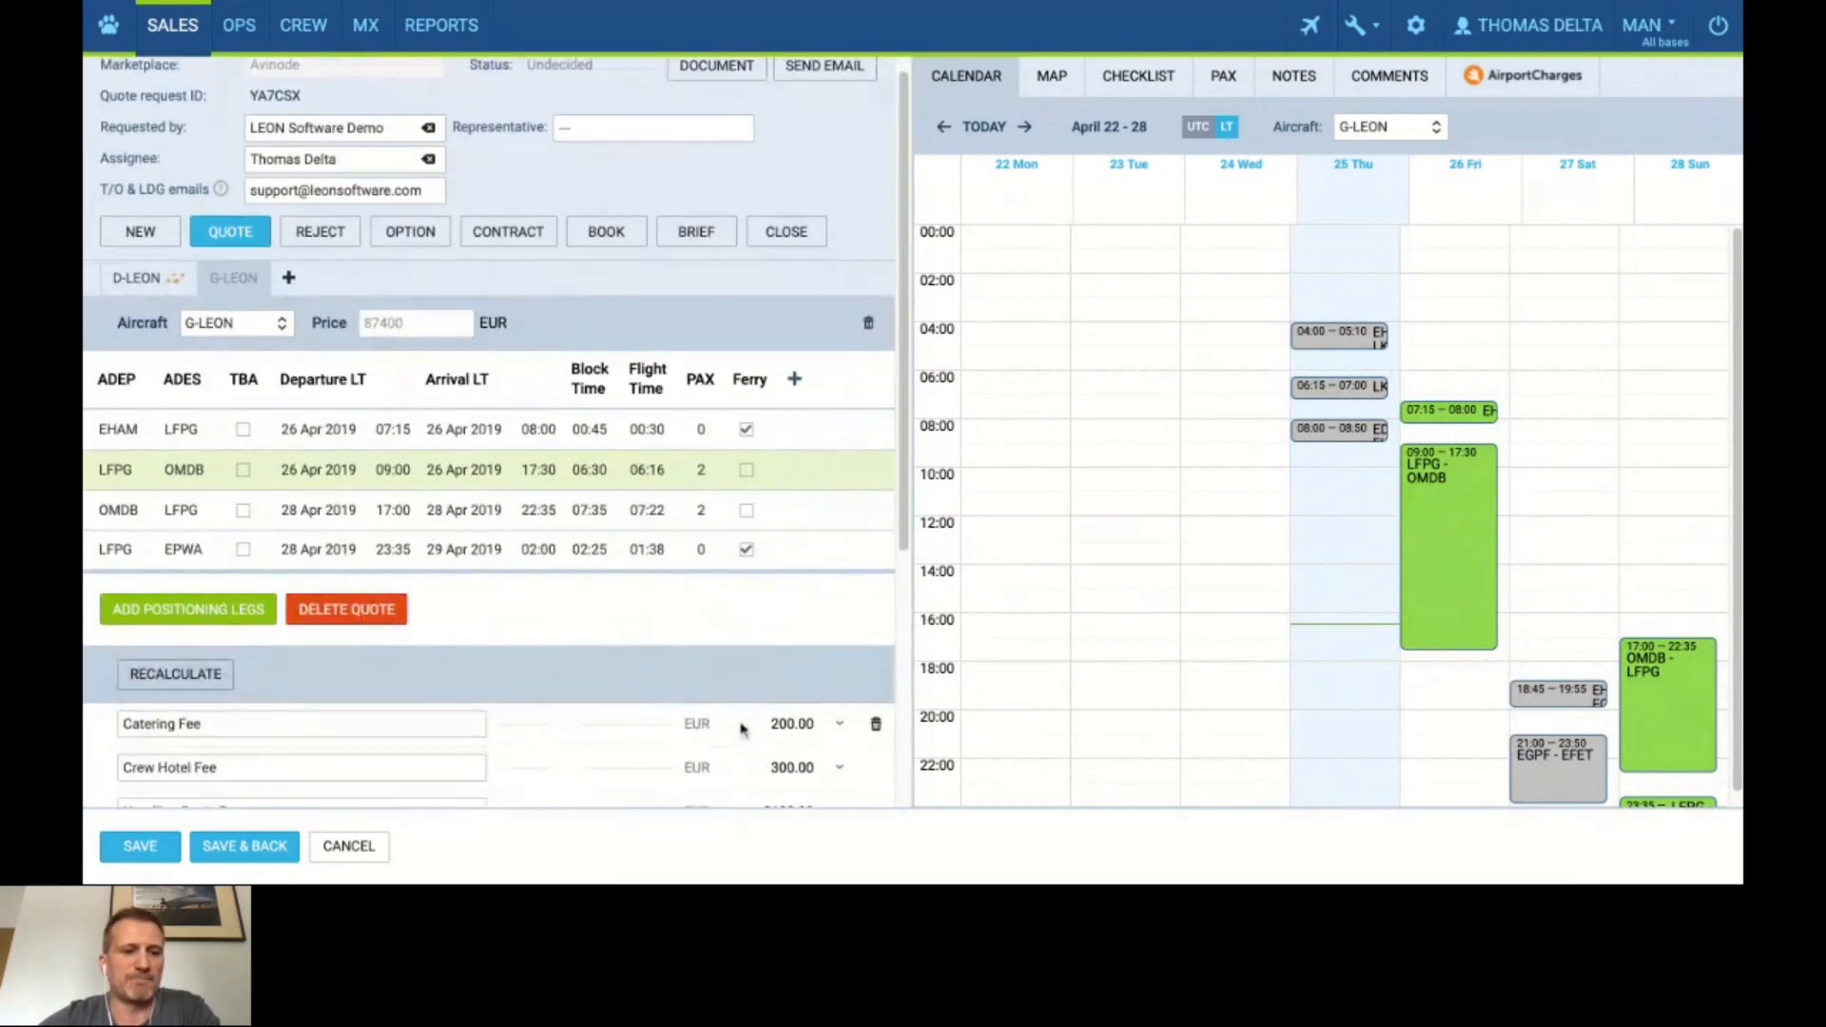
{"action": "scroll", "coordinate": [742, 729], "scroll_direction": "down", "scroll_amount": 5}
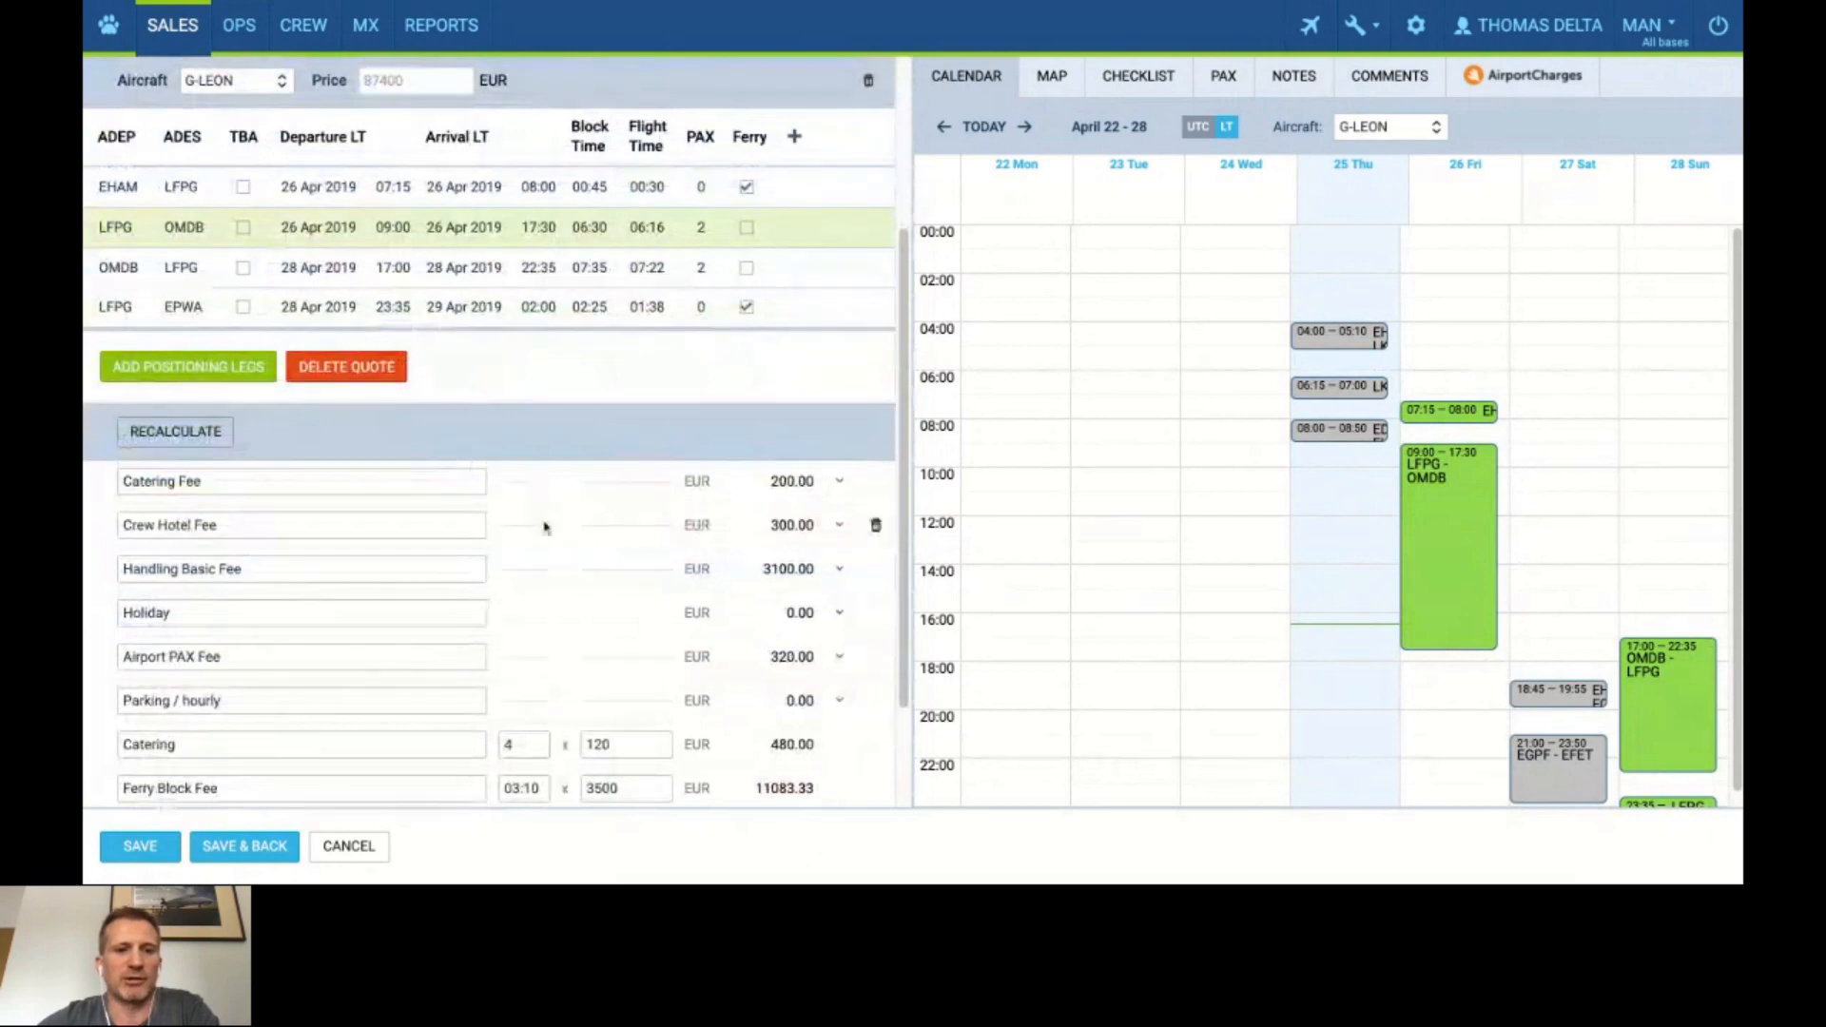
{"action": "left_click", "coordinate": [185, 438]}
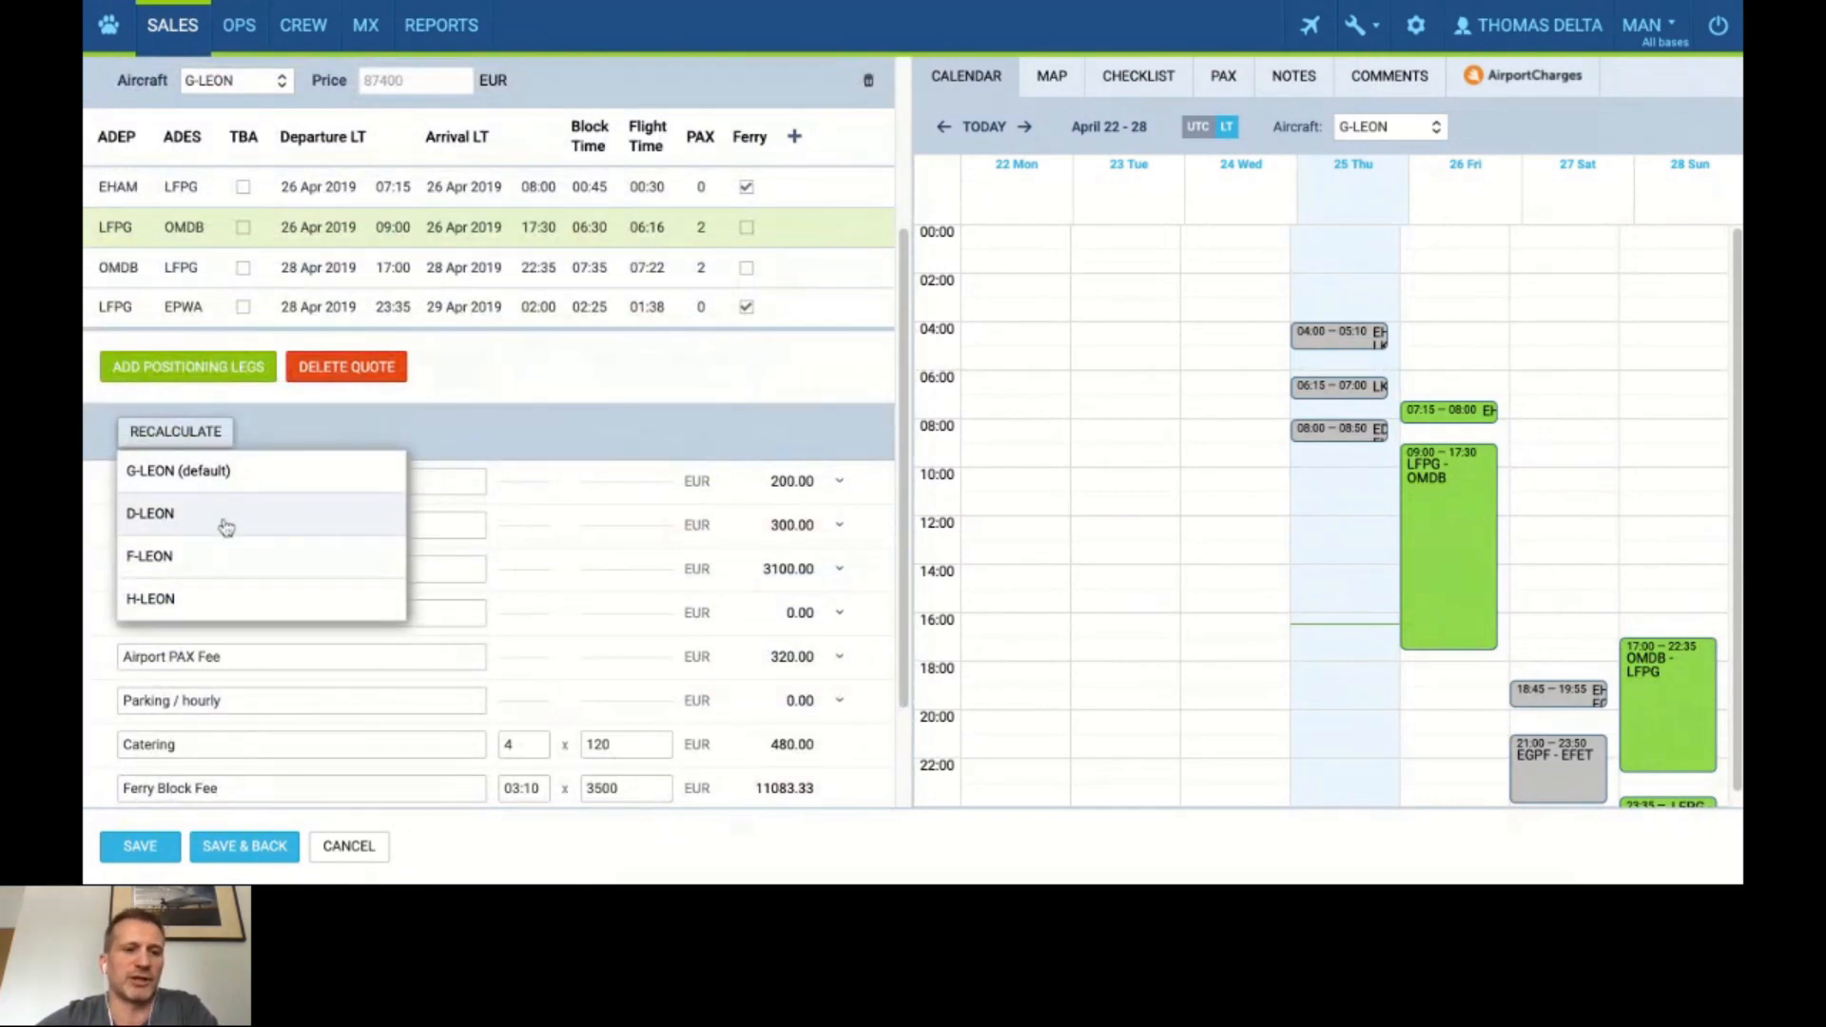
{"action": "left_click", "coordinate": [414, 464]}
Save the request with its G-LEON option and open D-LEON's sales profile from the Fleet list.
{"action": "left_click", "coordinate": [172, 25]}
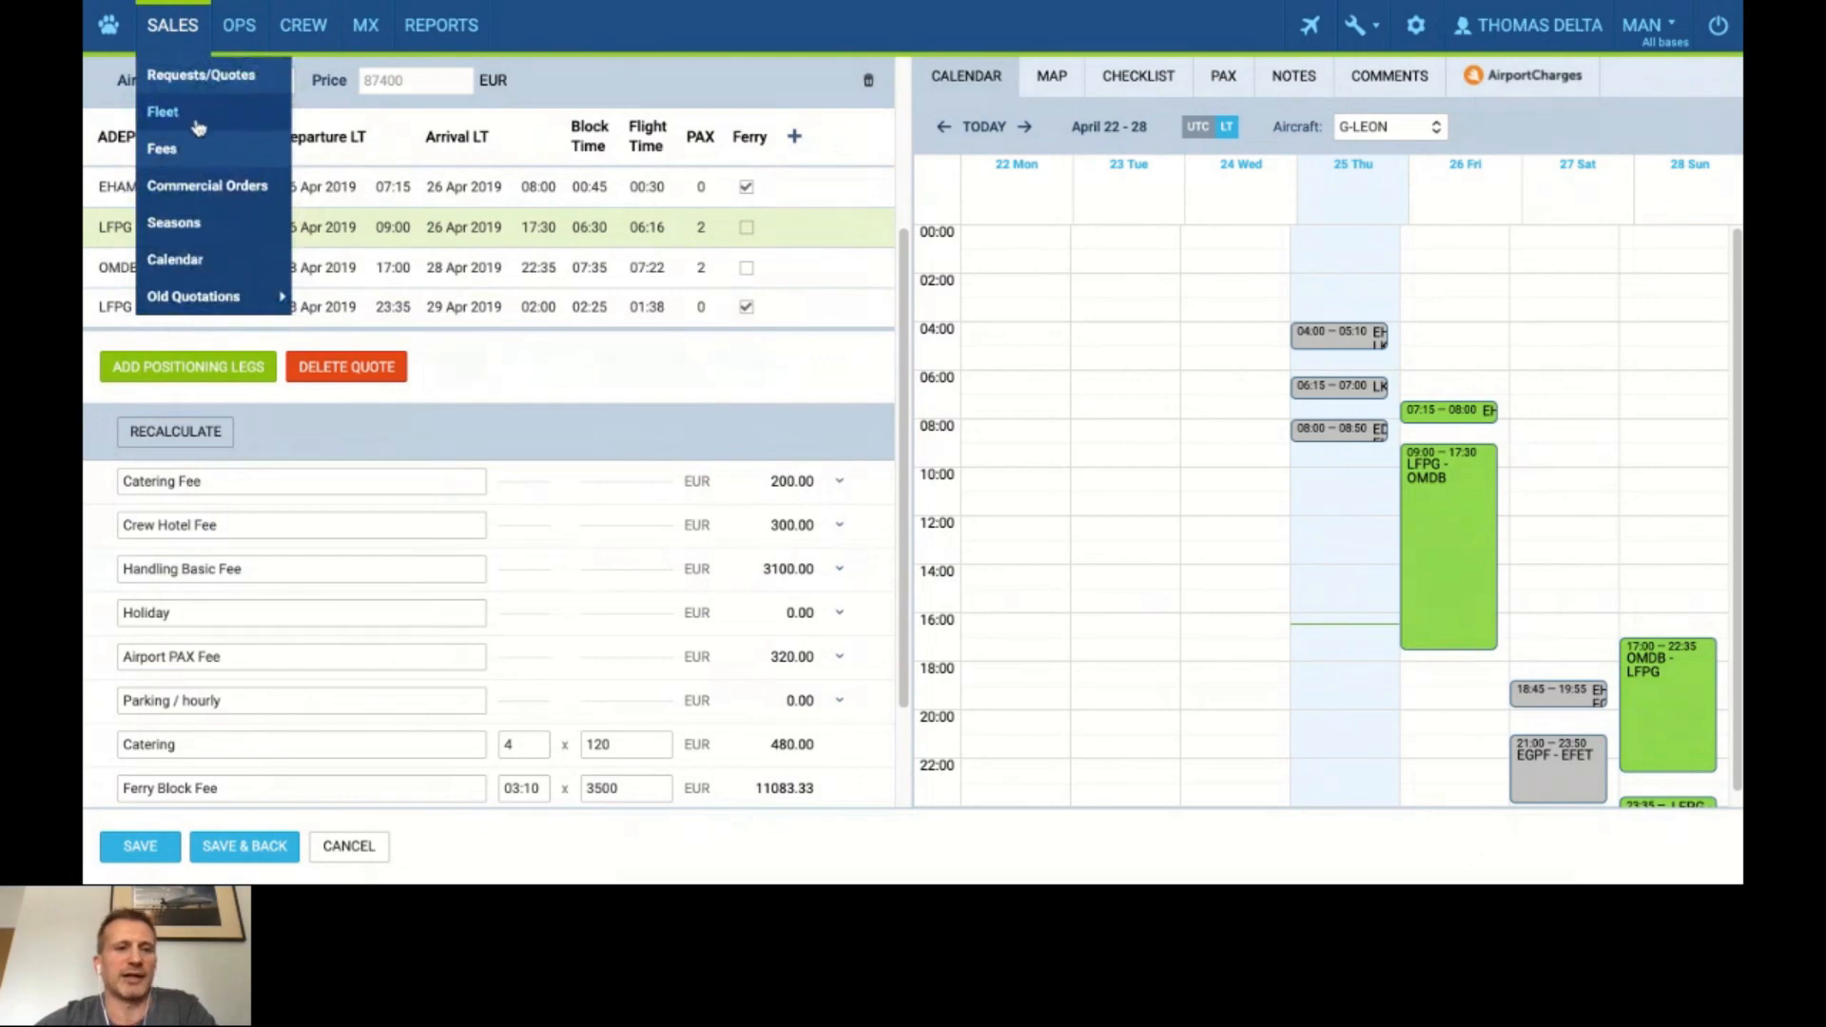
{"action": "left_click", "coordinate": [215, 847]}
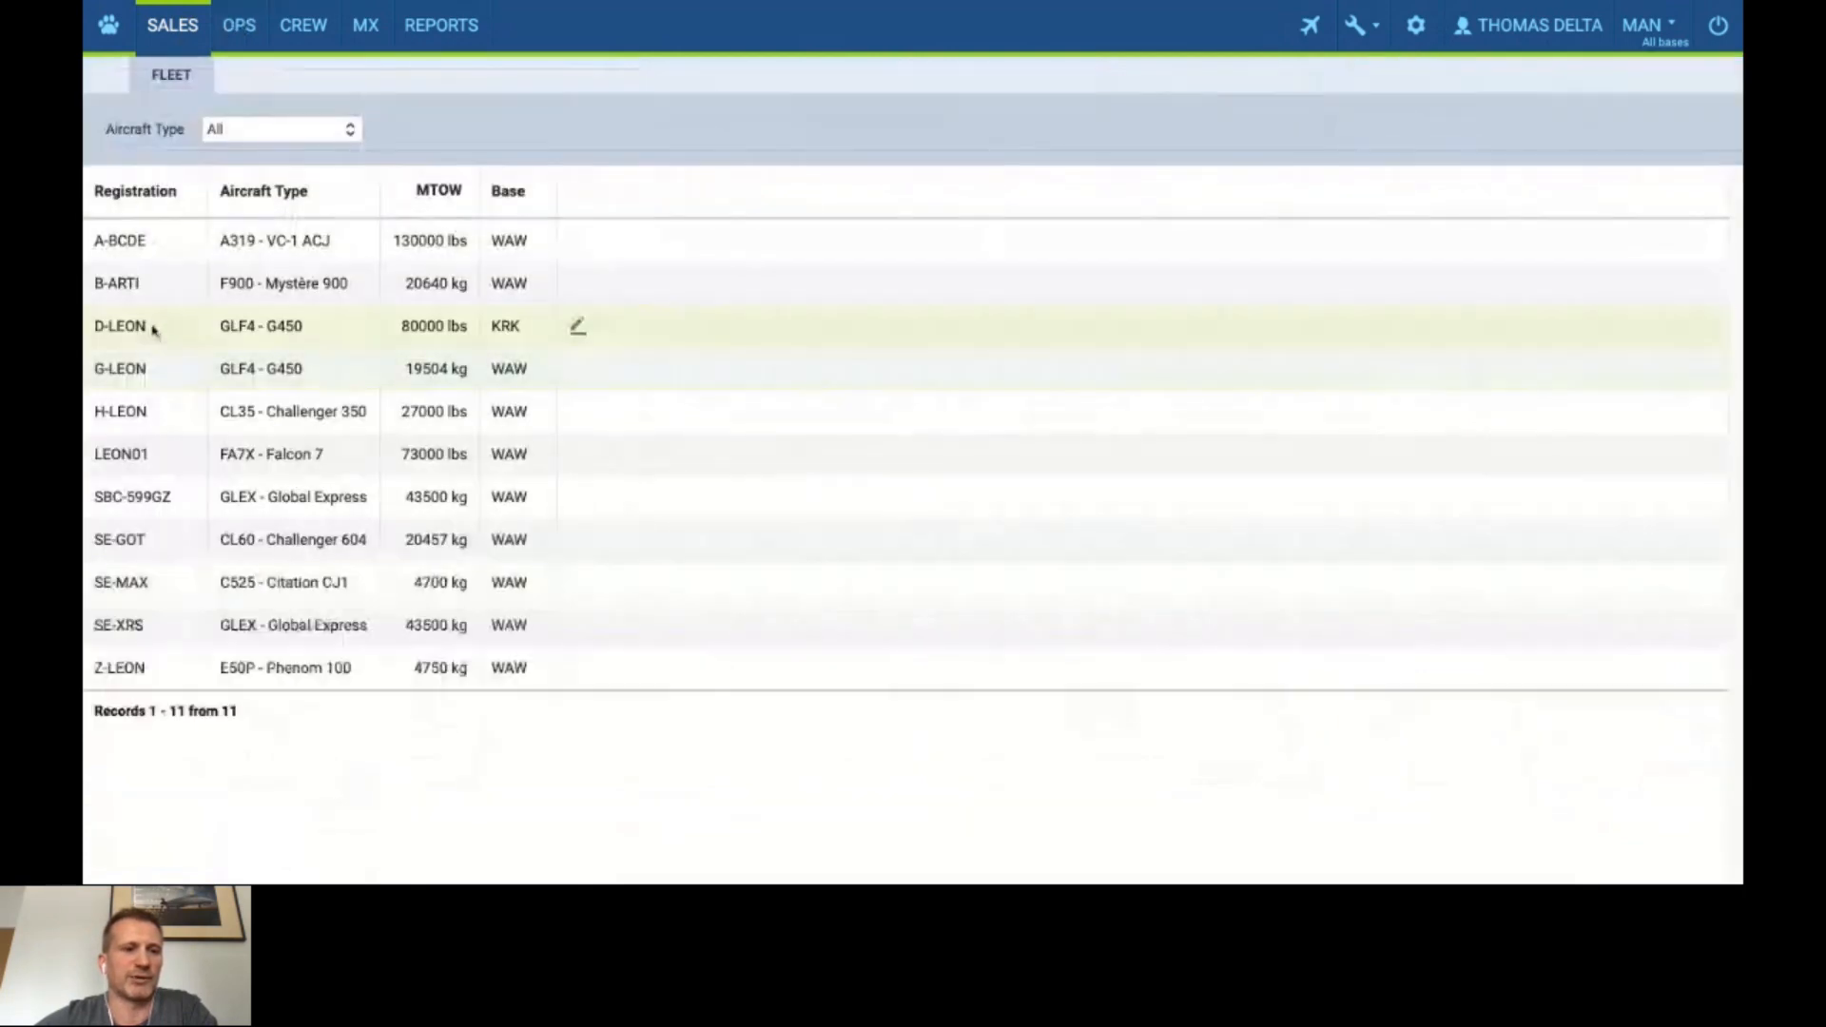
{"action": "left_click", "coordinate": [575, 330]}
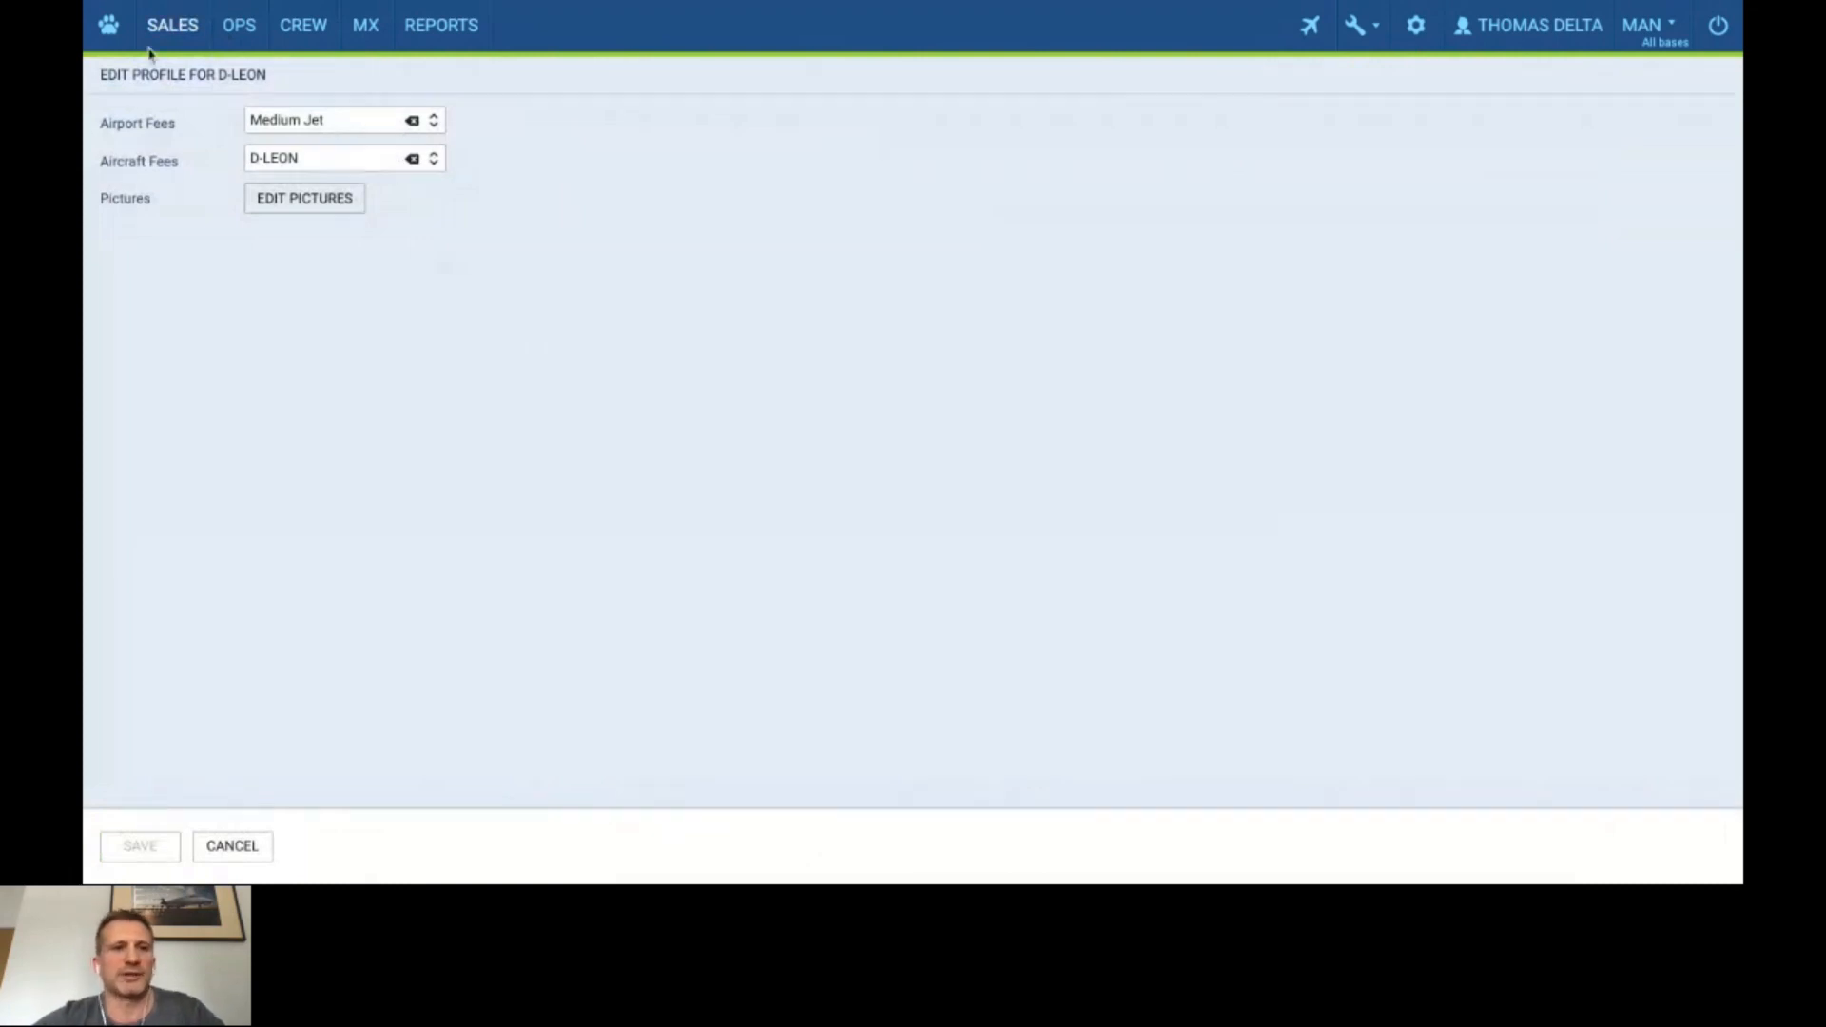
Reopen the Avinode request from Requests/Quotes and view the D-LEON quote's Recalculate profiles without choosing one.
{"action": "left_click", "coordinate": [177, 30]}
{"action": "left_click", "coordinate": [187, 73]}
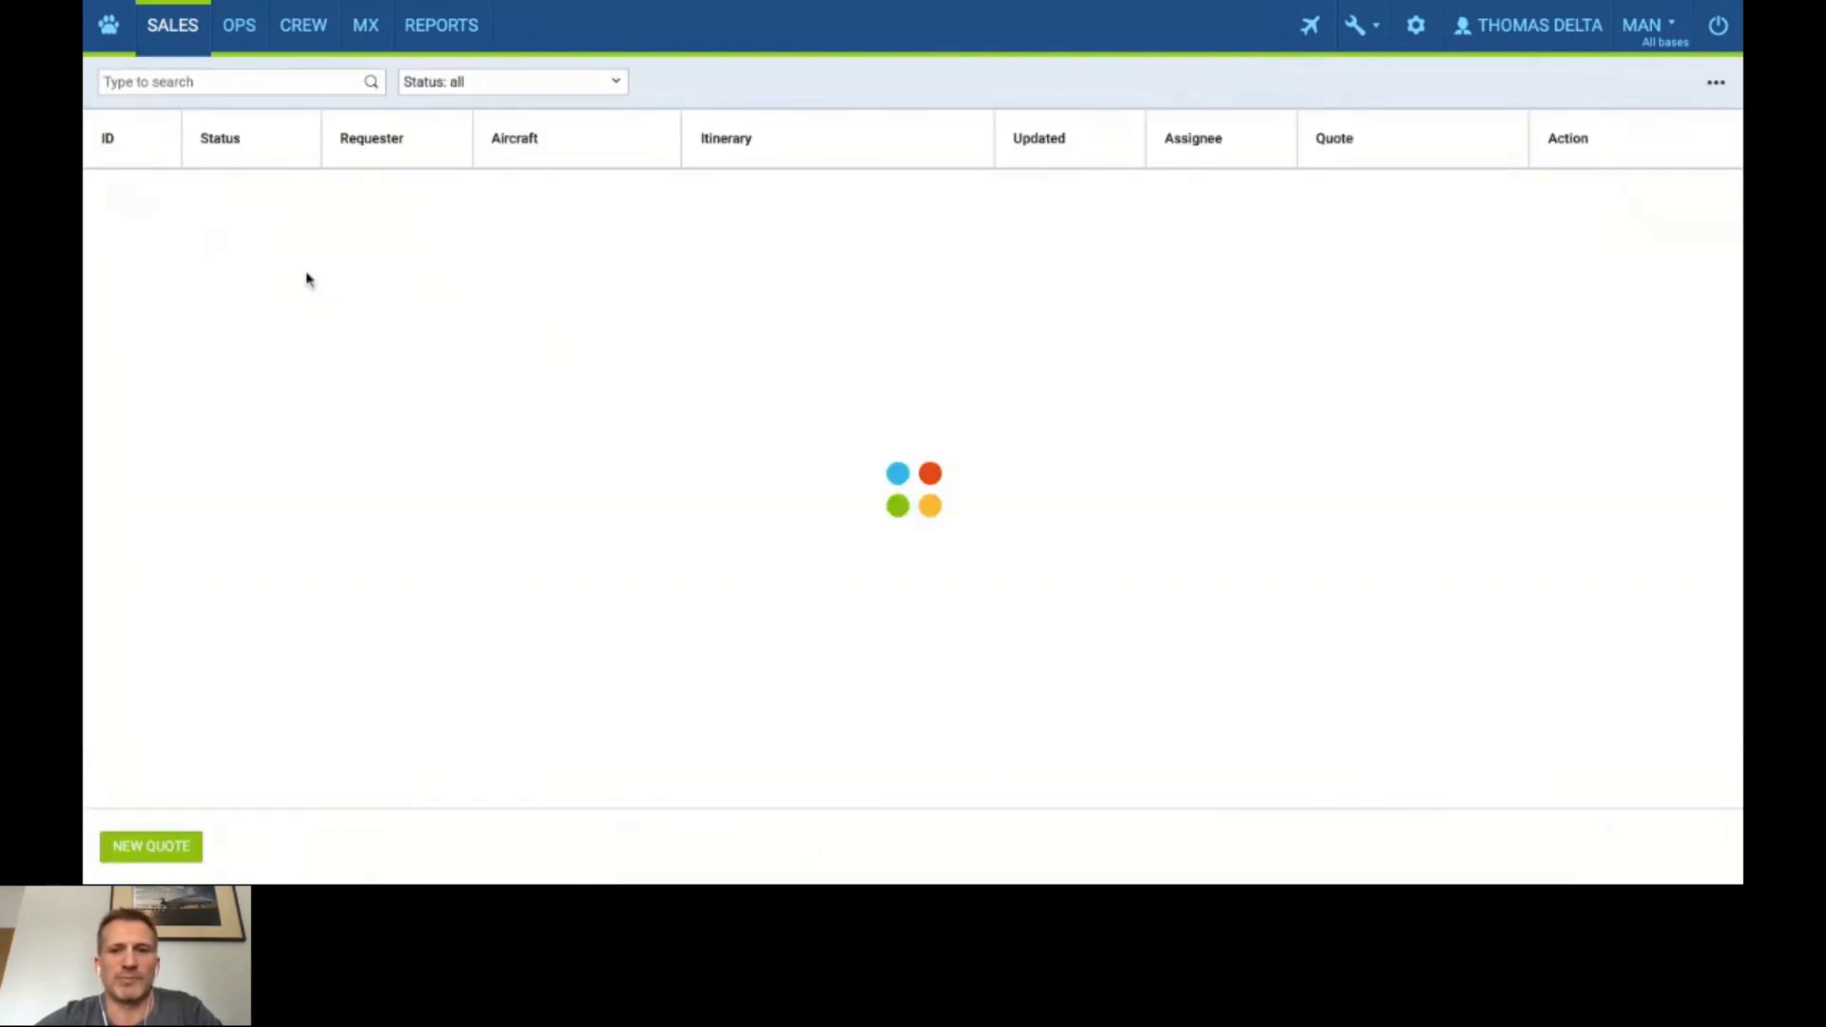
{"action": "left_click", "coordinate": [306, 278]}
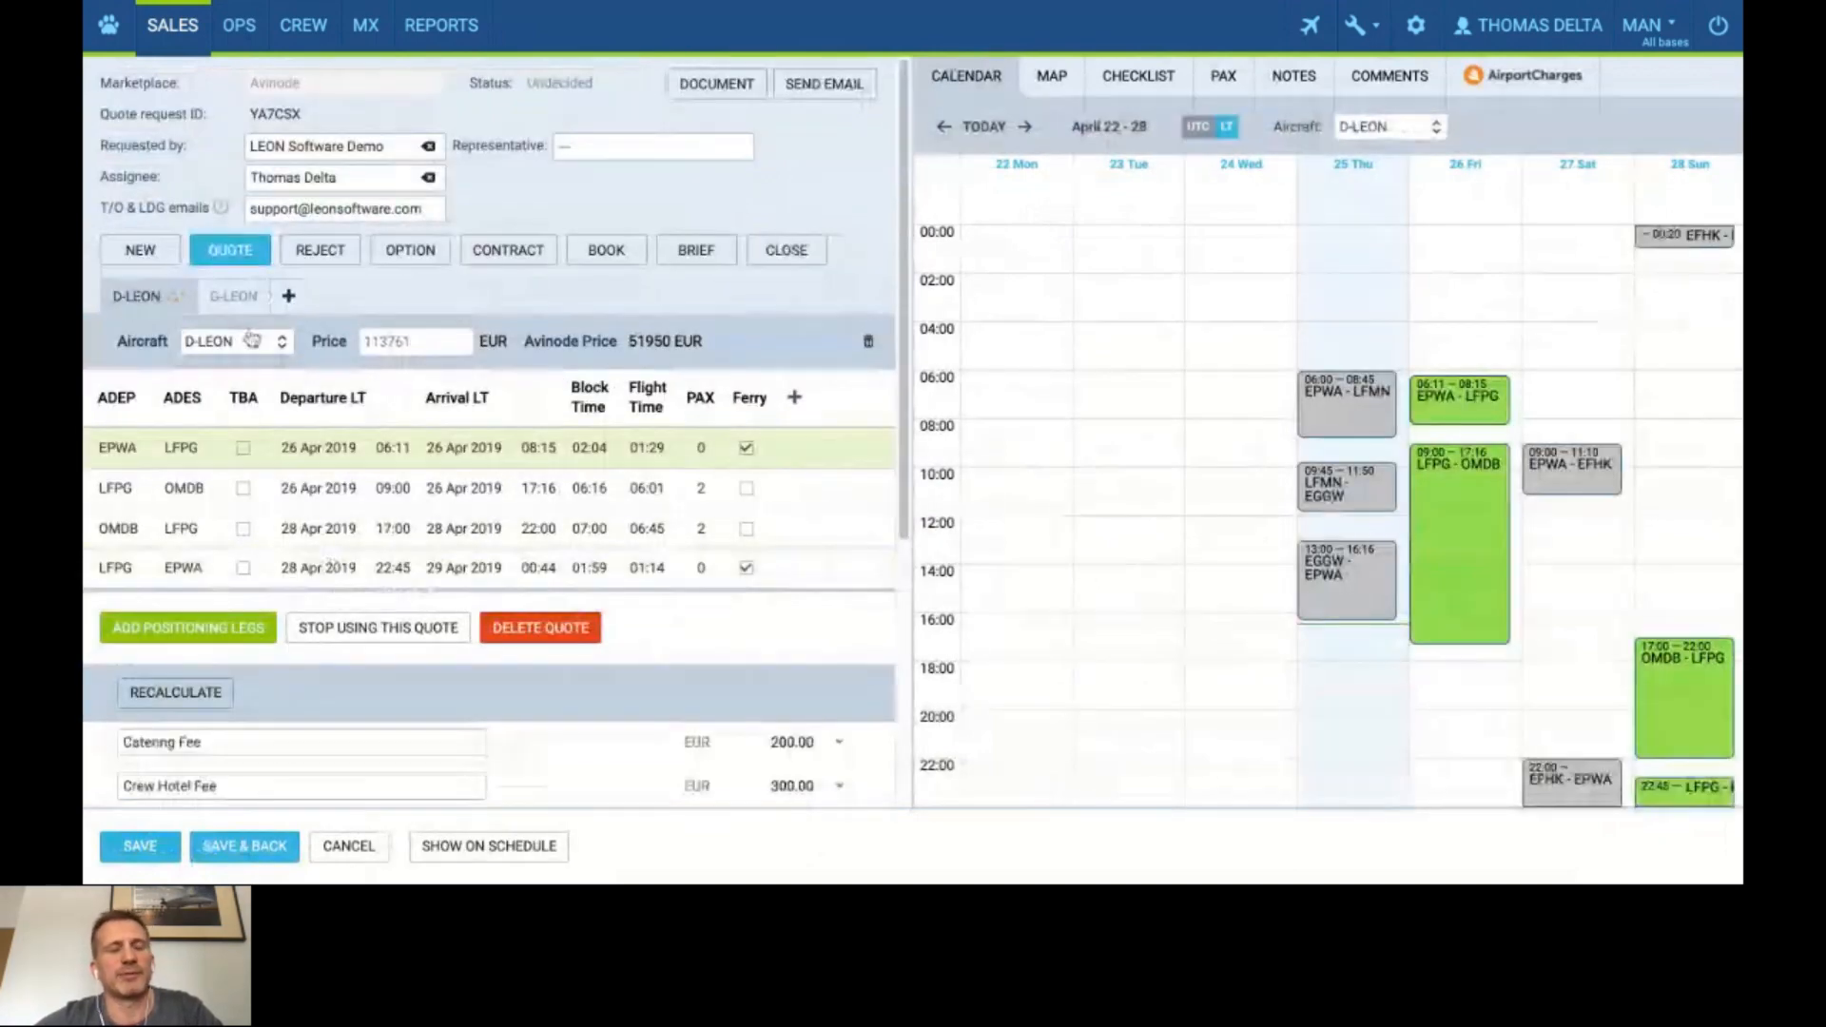
{"action": "left_click", "coordinate": [166, 695]}
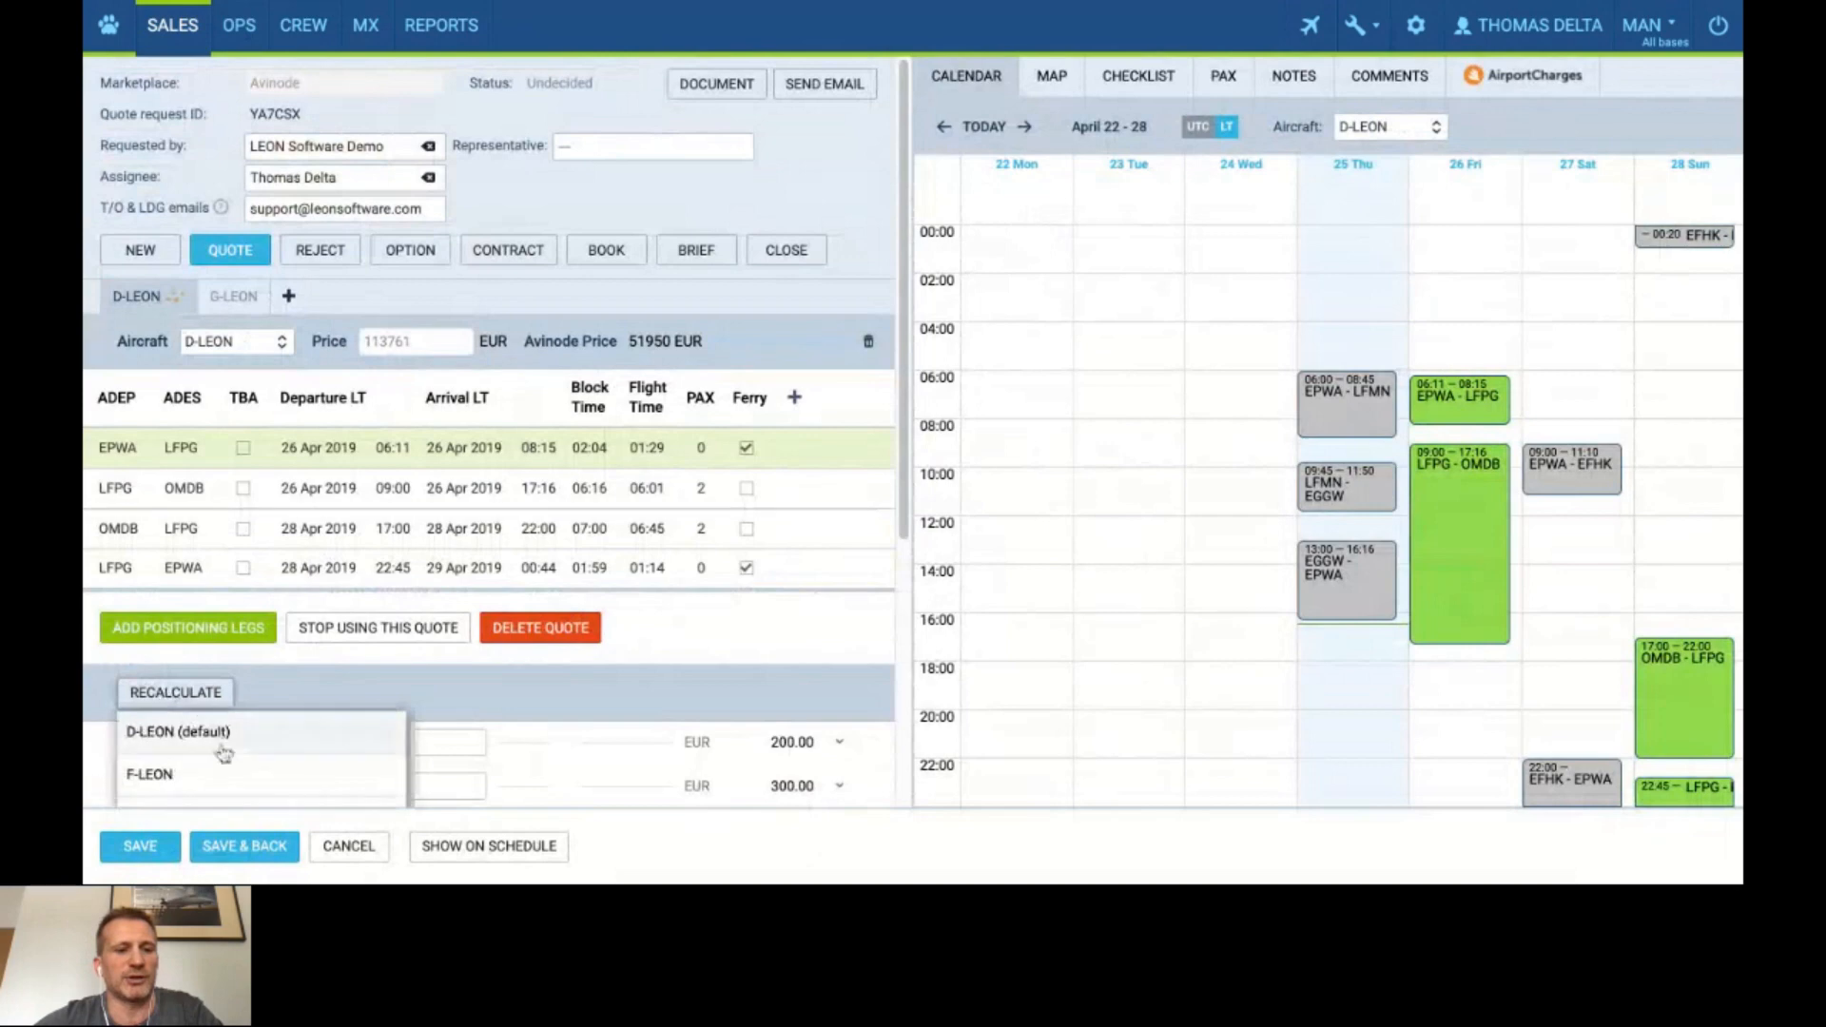
{"action": "scroll", "coordinate": [223, 755], "scroll_direction": "down", "scroll_amount": 3}
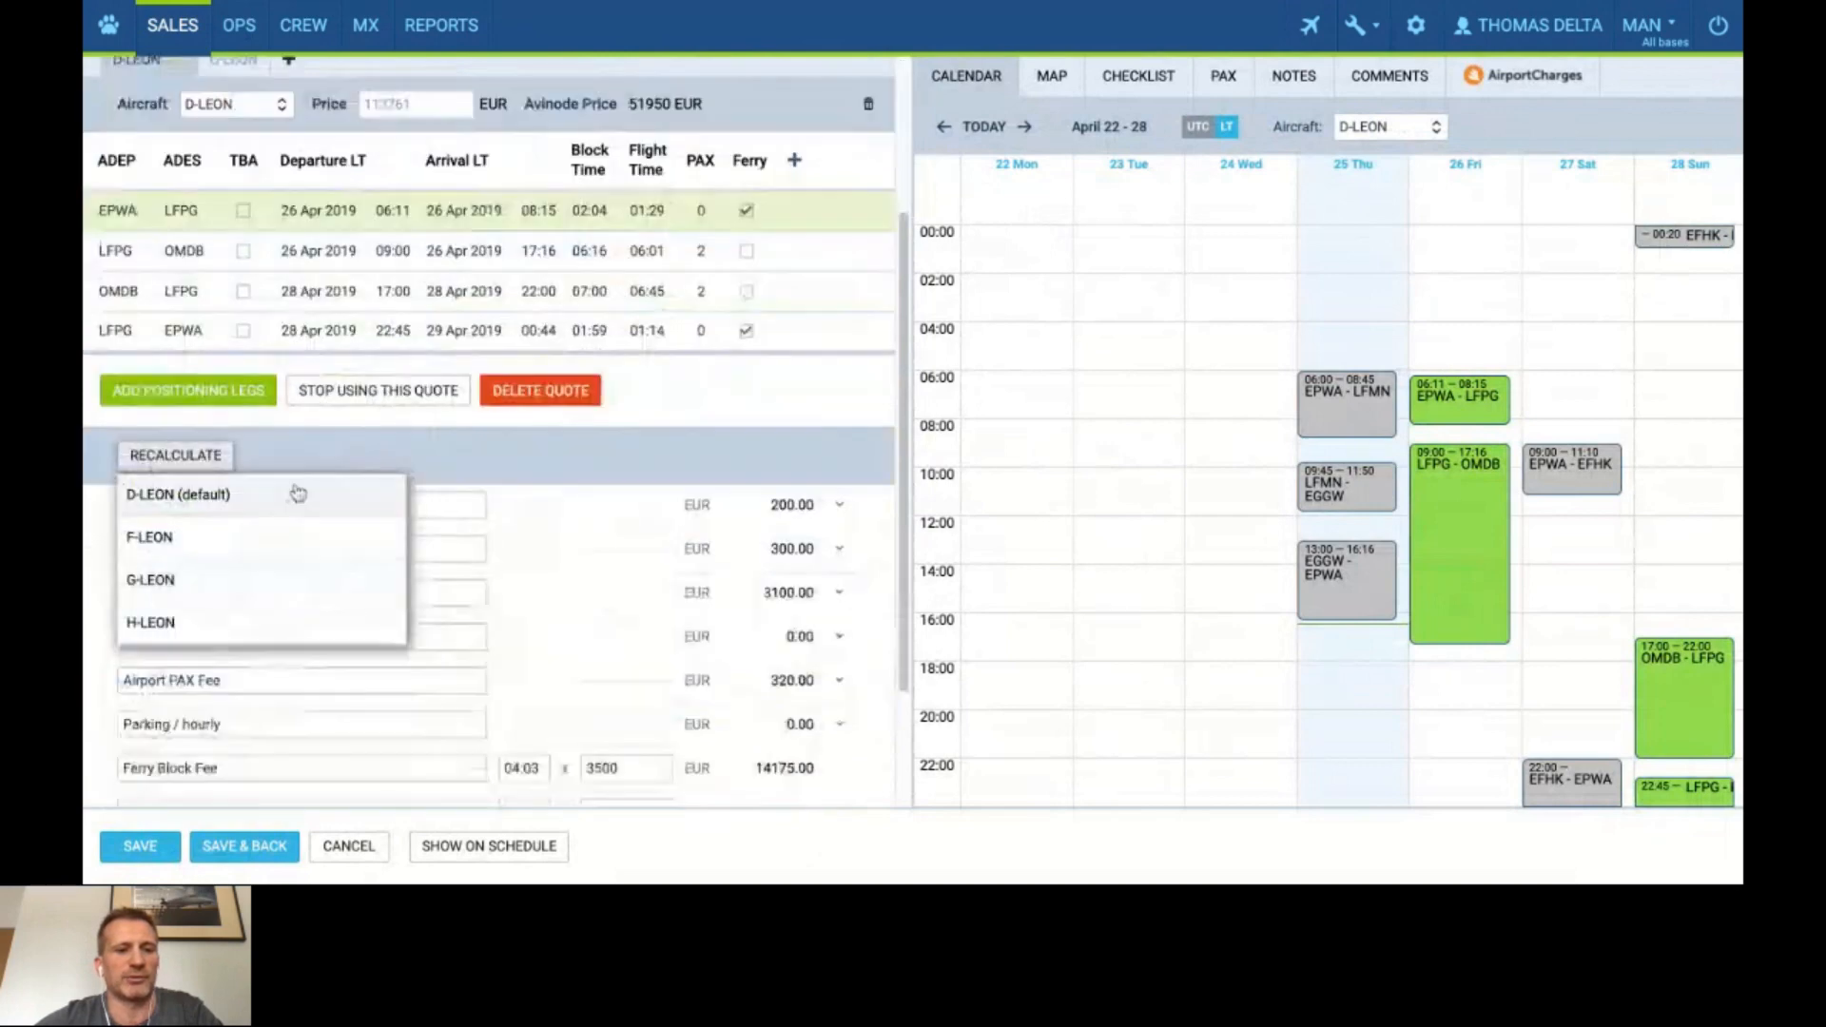
{"action": "left_click", "coordinate": [518, 461]}
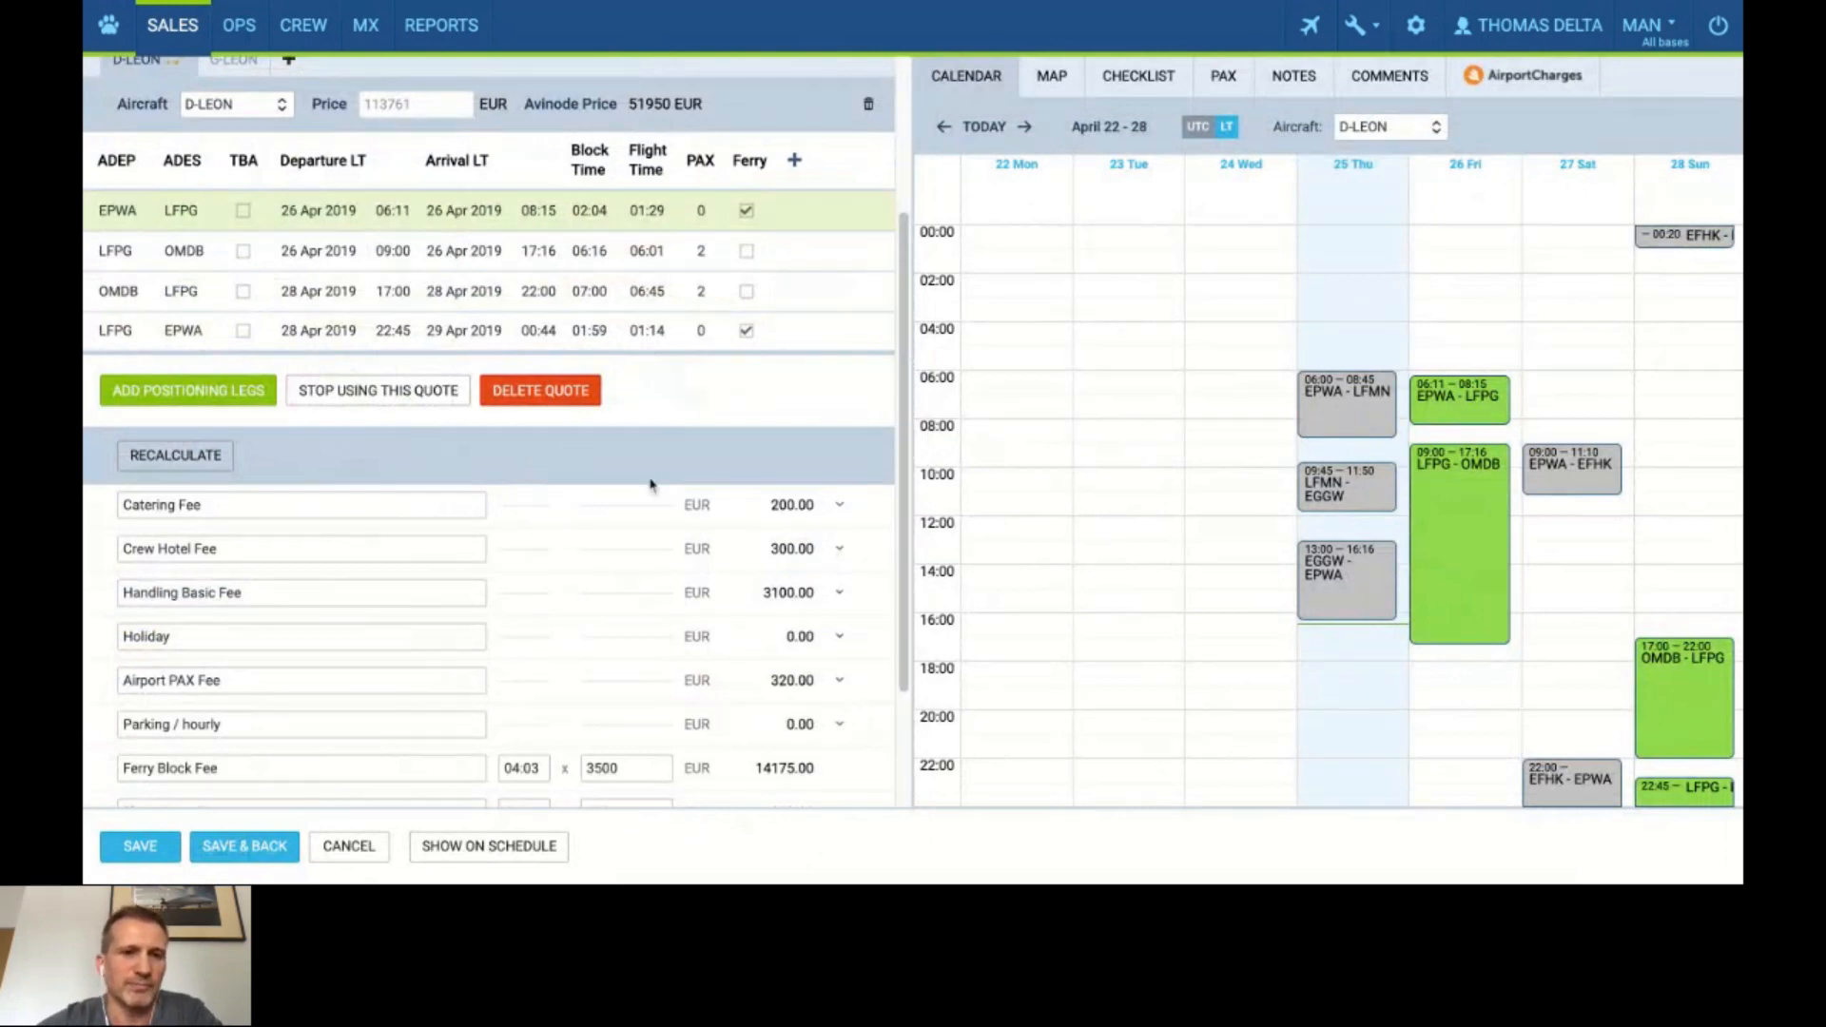
Compare the request's G-LEON and D-LEON quotes, finishing on the G-LEON one.
{"action": "scroll", "coordinate": [652, 485], "scroll_direction": "up", "scroll_amount": 3}
{"action": "left_click", "coordinate": [234, 291]}
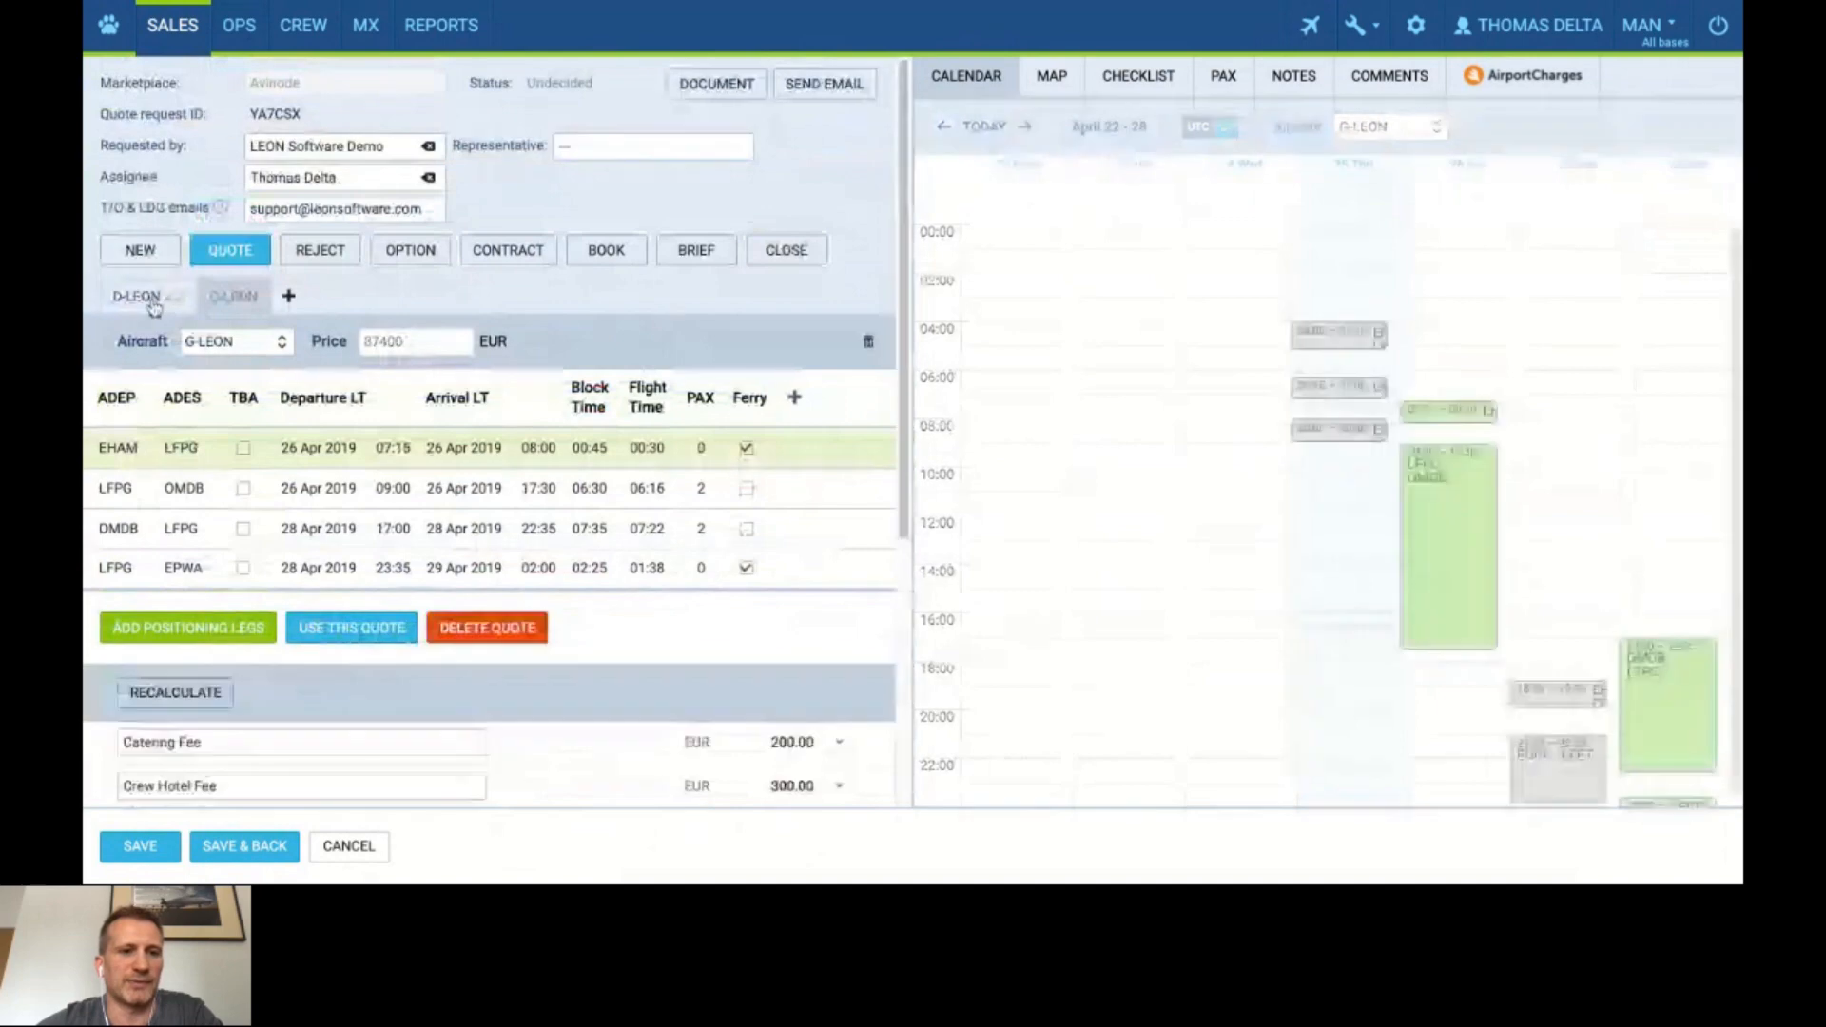
{"action": "left_click", "coordinate": [152, 299]}
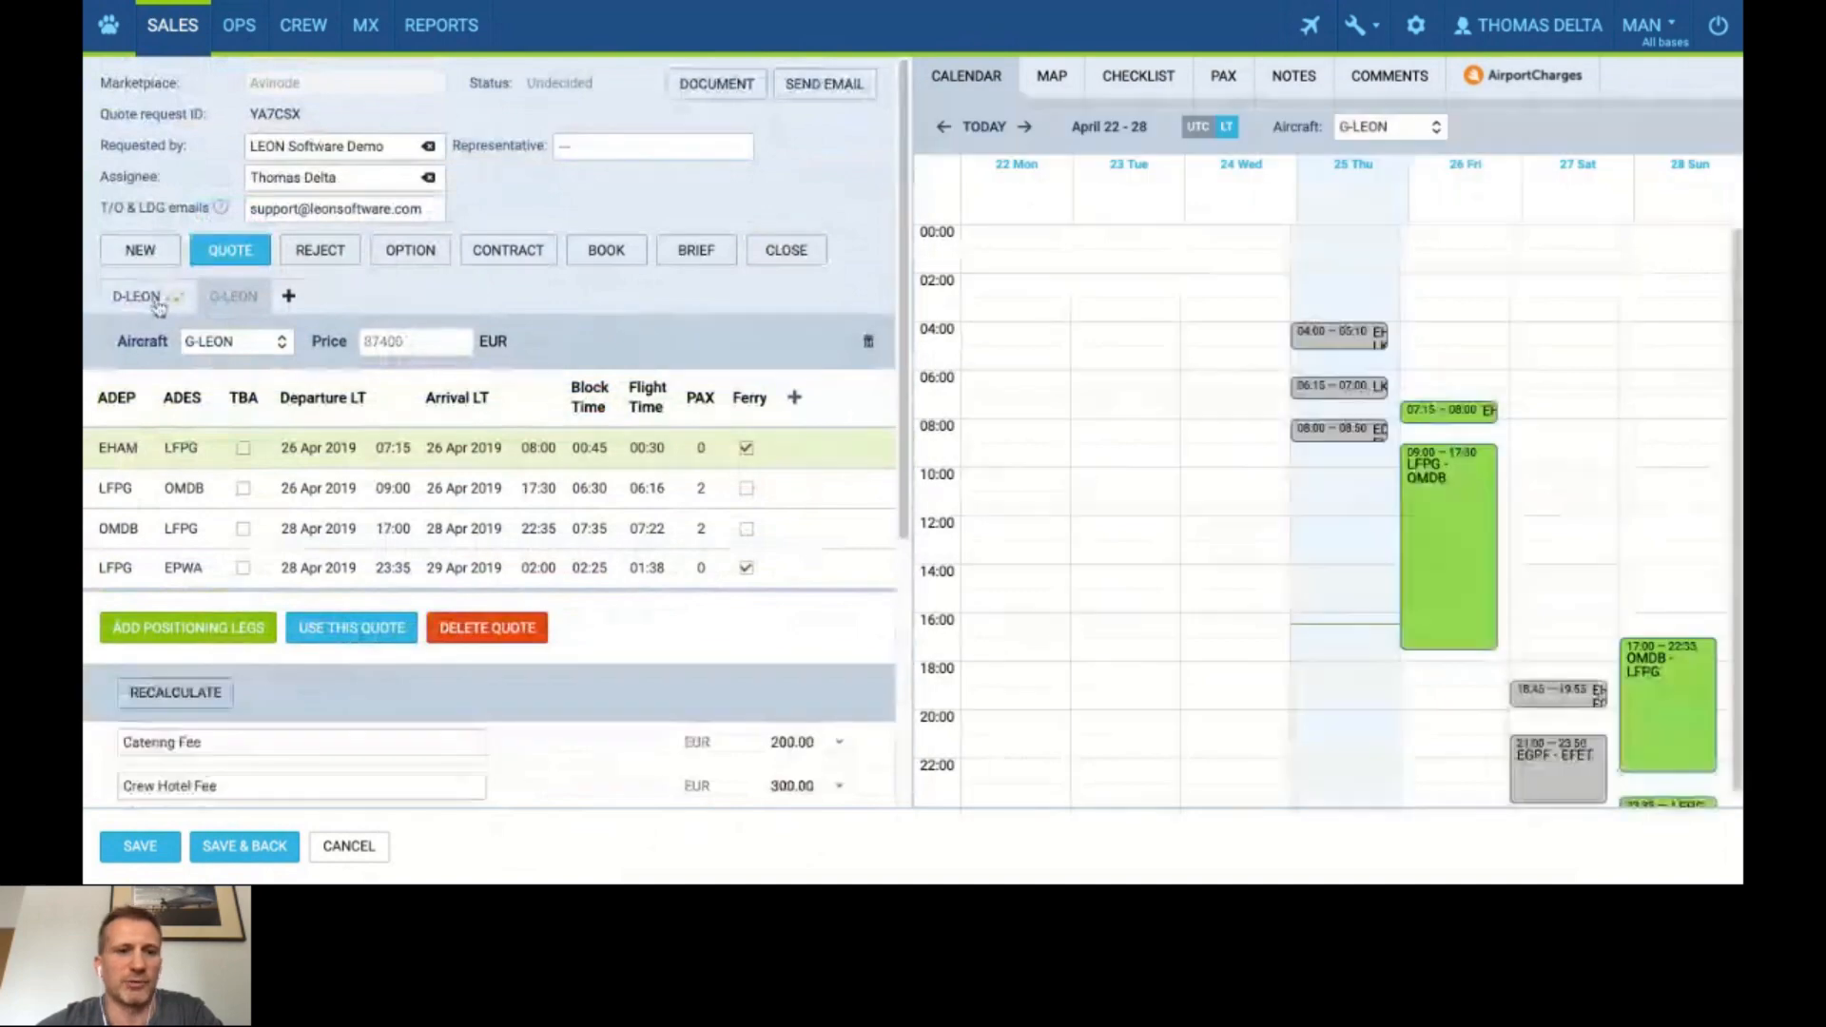
{"action": "left_click", "coordinate": [238, 301]}
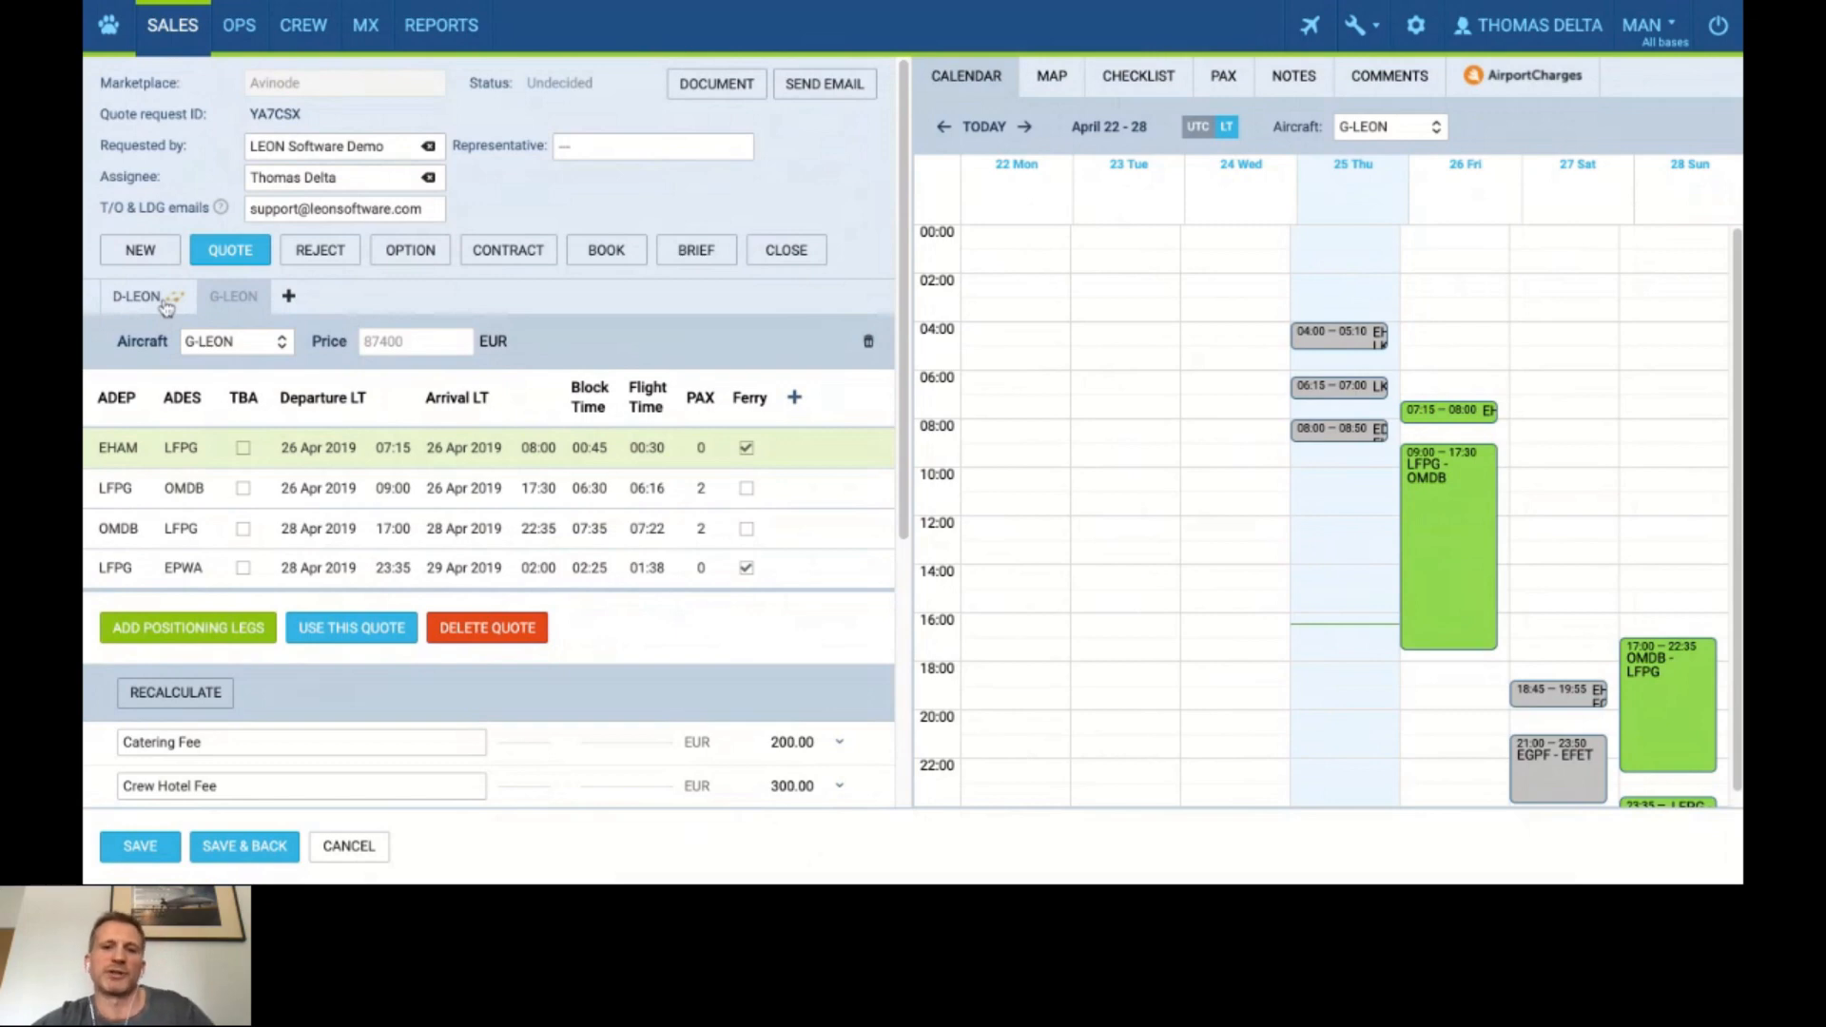
Compare the request's D-LEON and G-LEON quotes once more and put the G-LEON quote into use.
{"action": "left_click", "coordinate": [138, 297]}
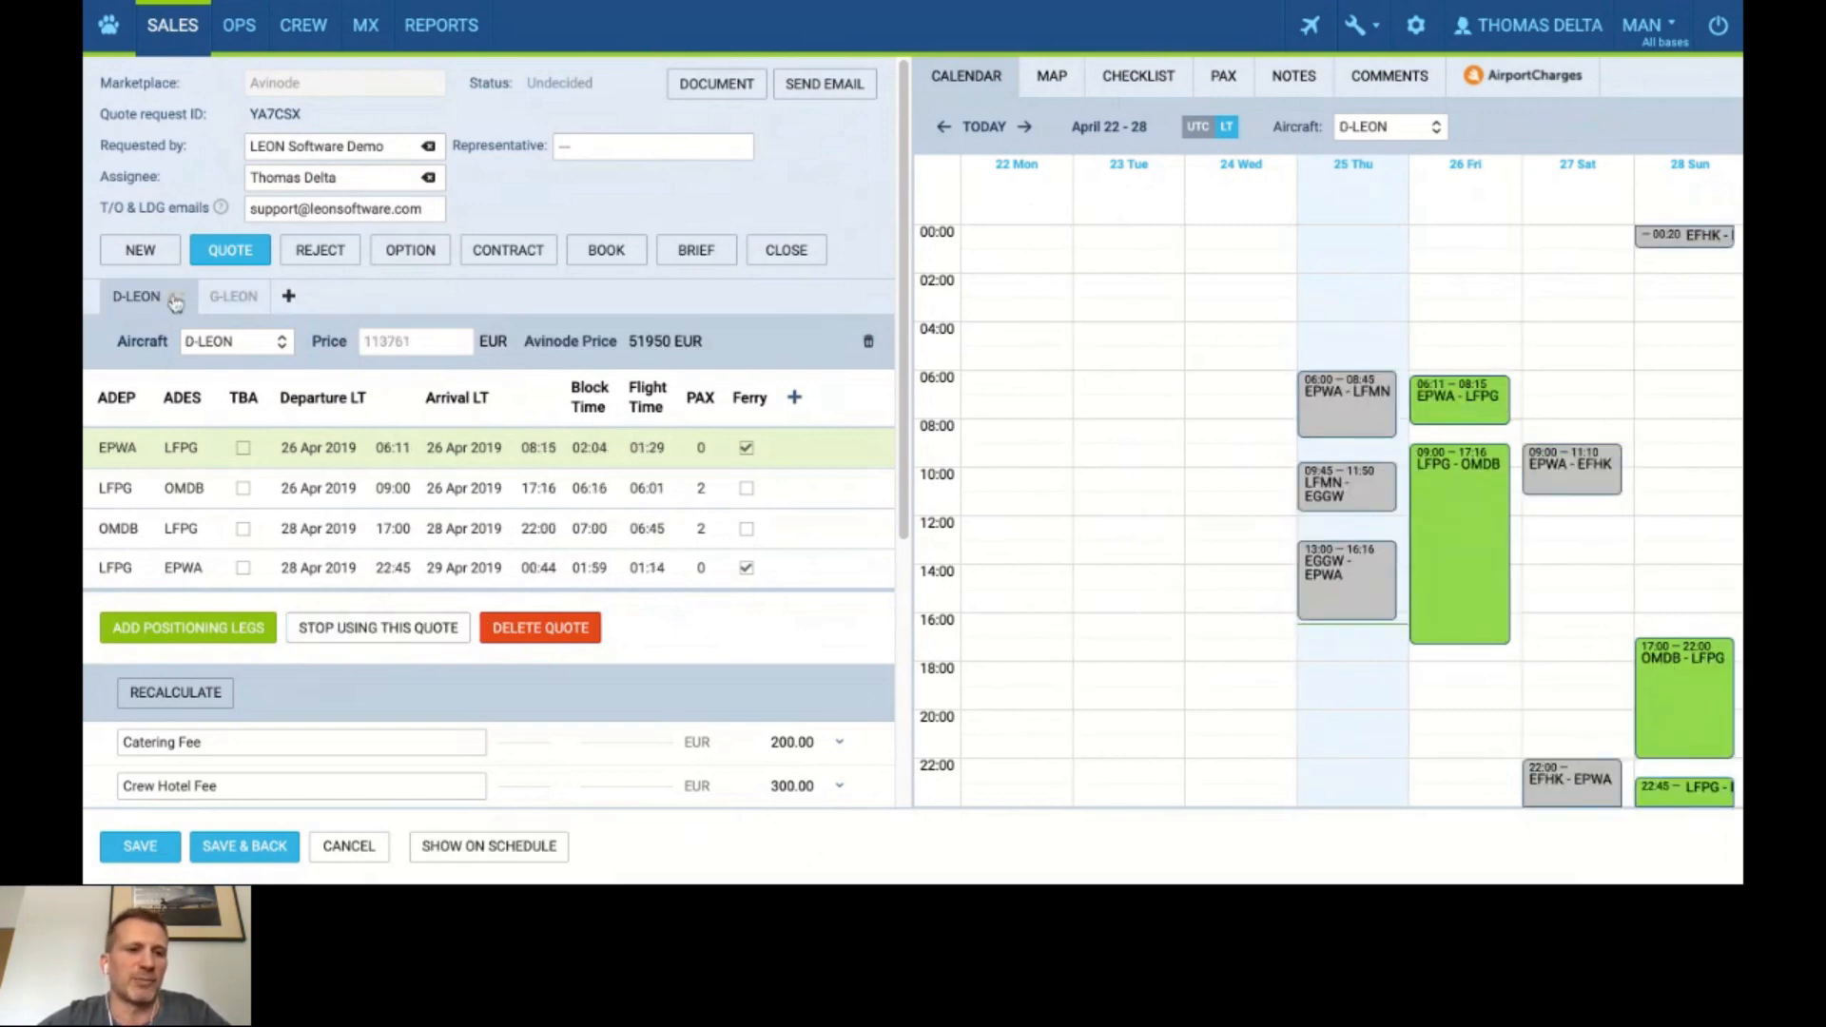
{"action": "left_click", "coordinate": [234, 296]}
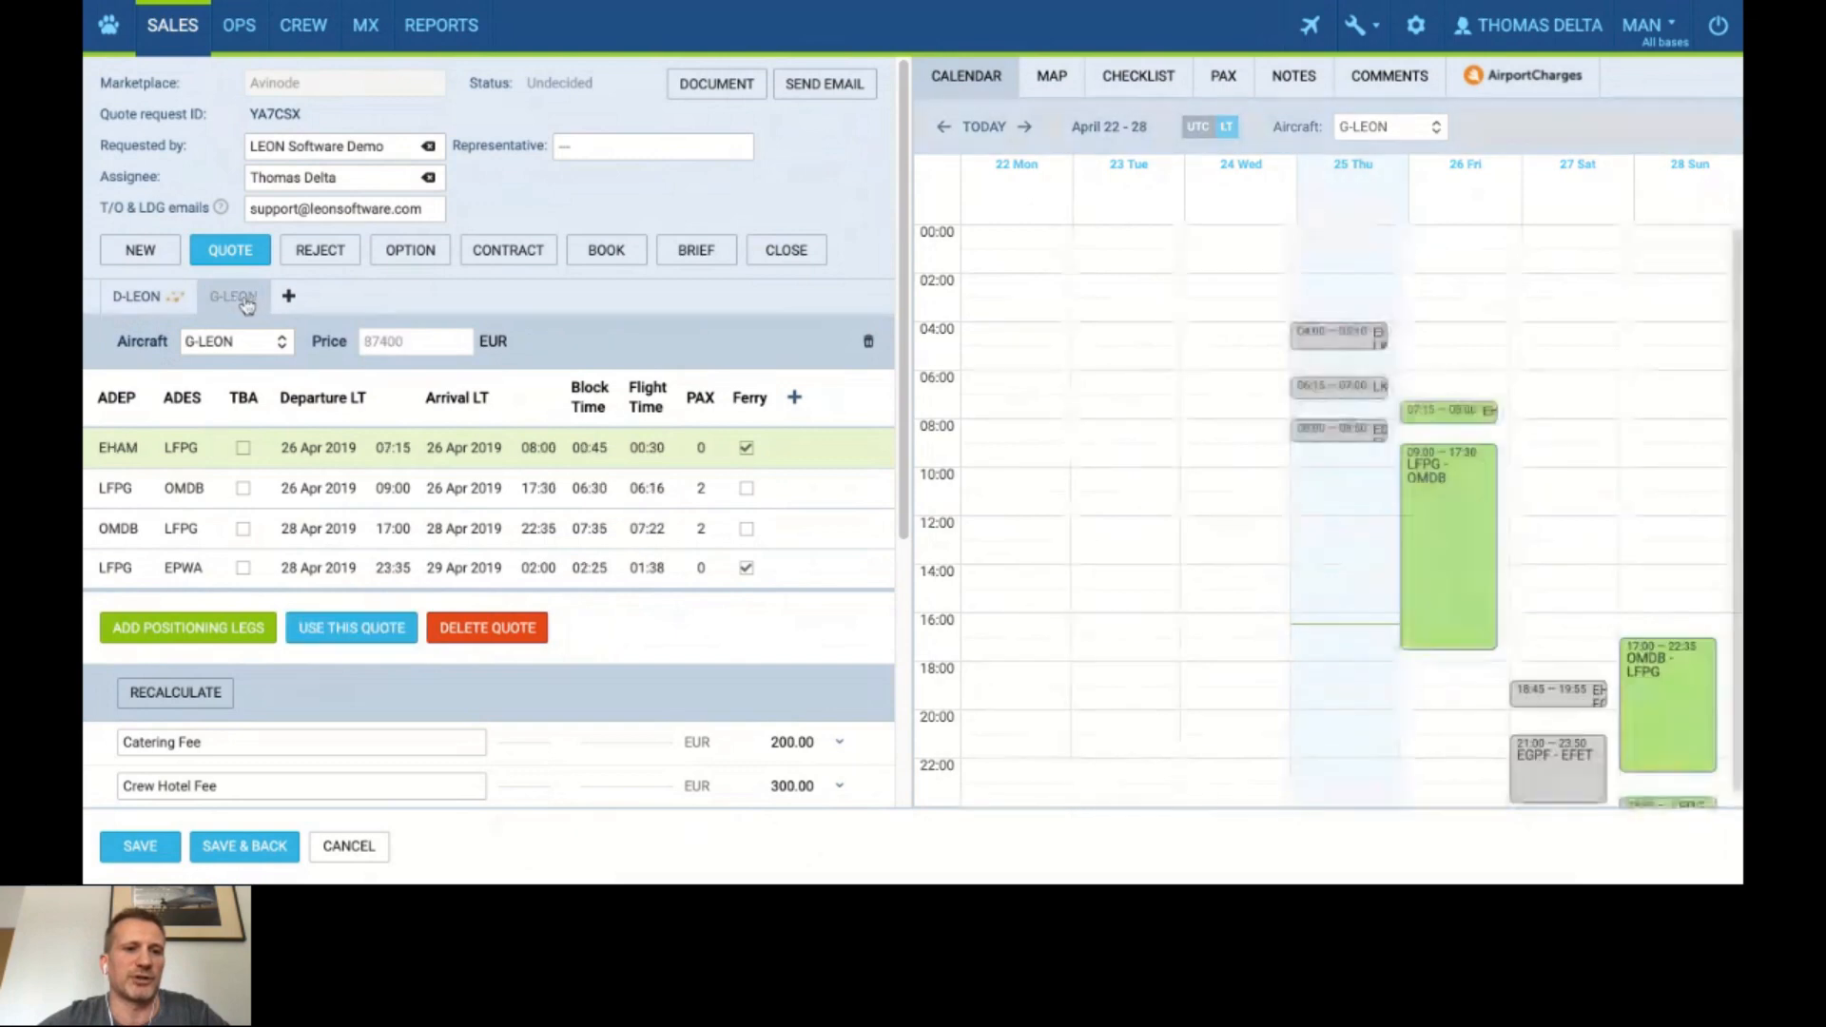
{"action": "left_click", "coordinate": [352, 629]}
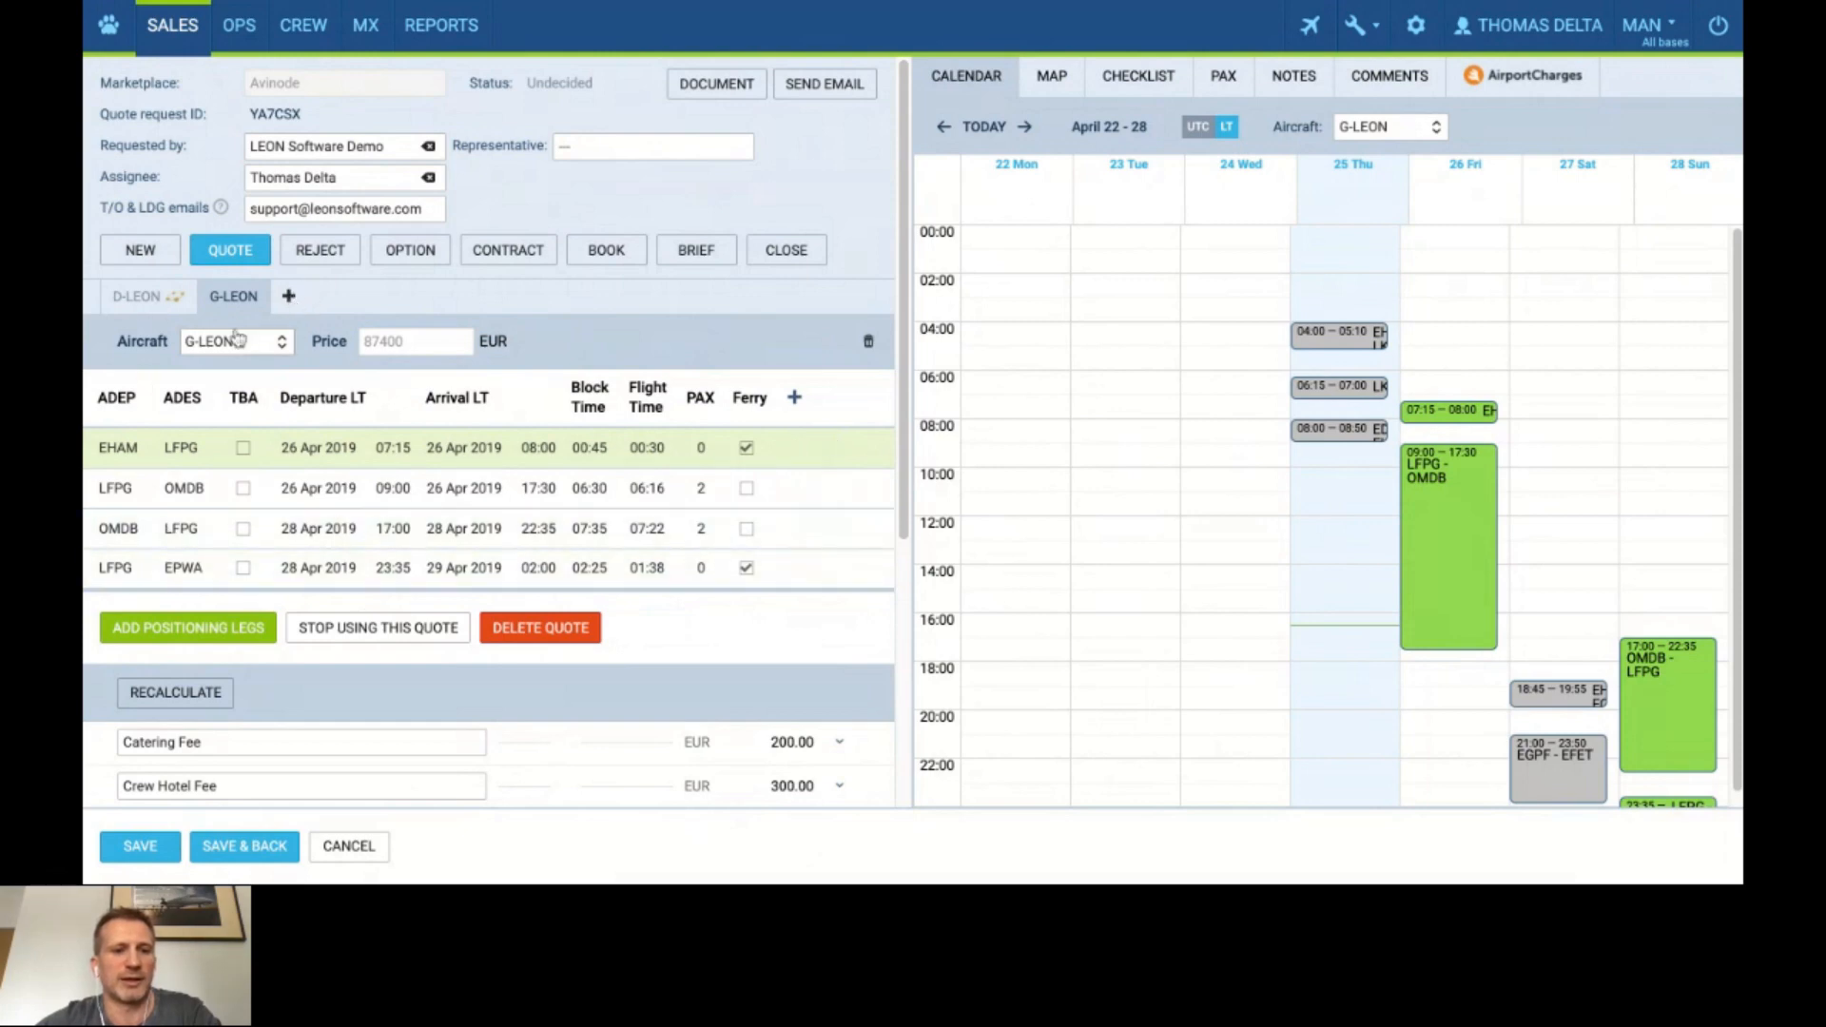
Reopen the quoted LFPG–OMDB Avinode request from Requests/Quotes and set its status to Book.
{"action": "mouse_move", "coordinate": [176, 38]}
{"action": "left_click", "coordinate": [188, 72]}
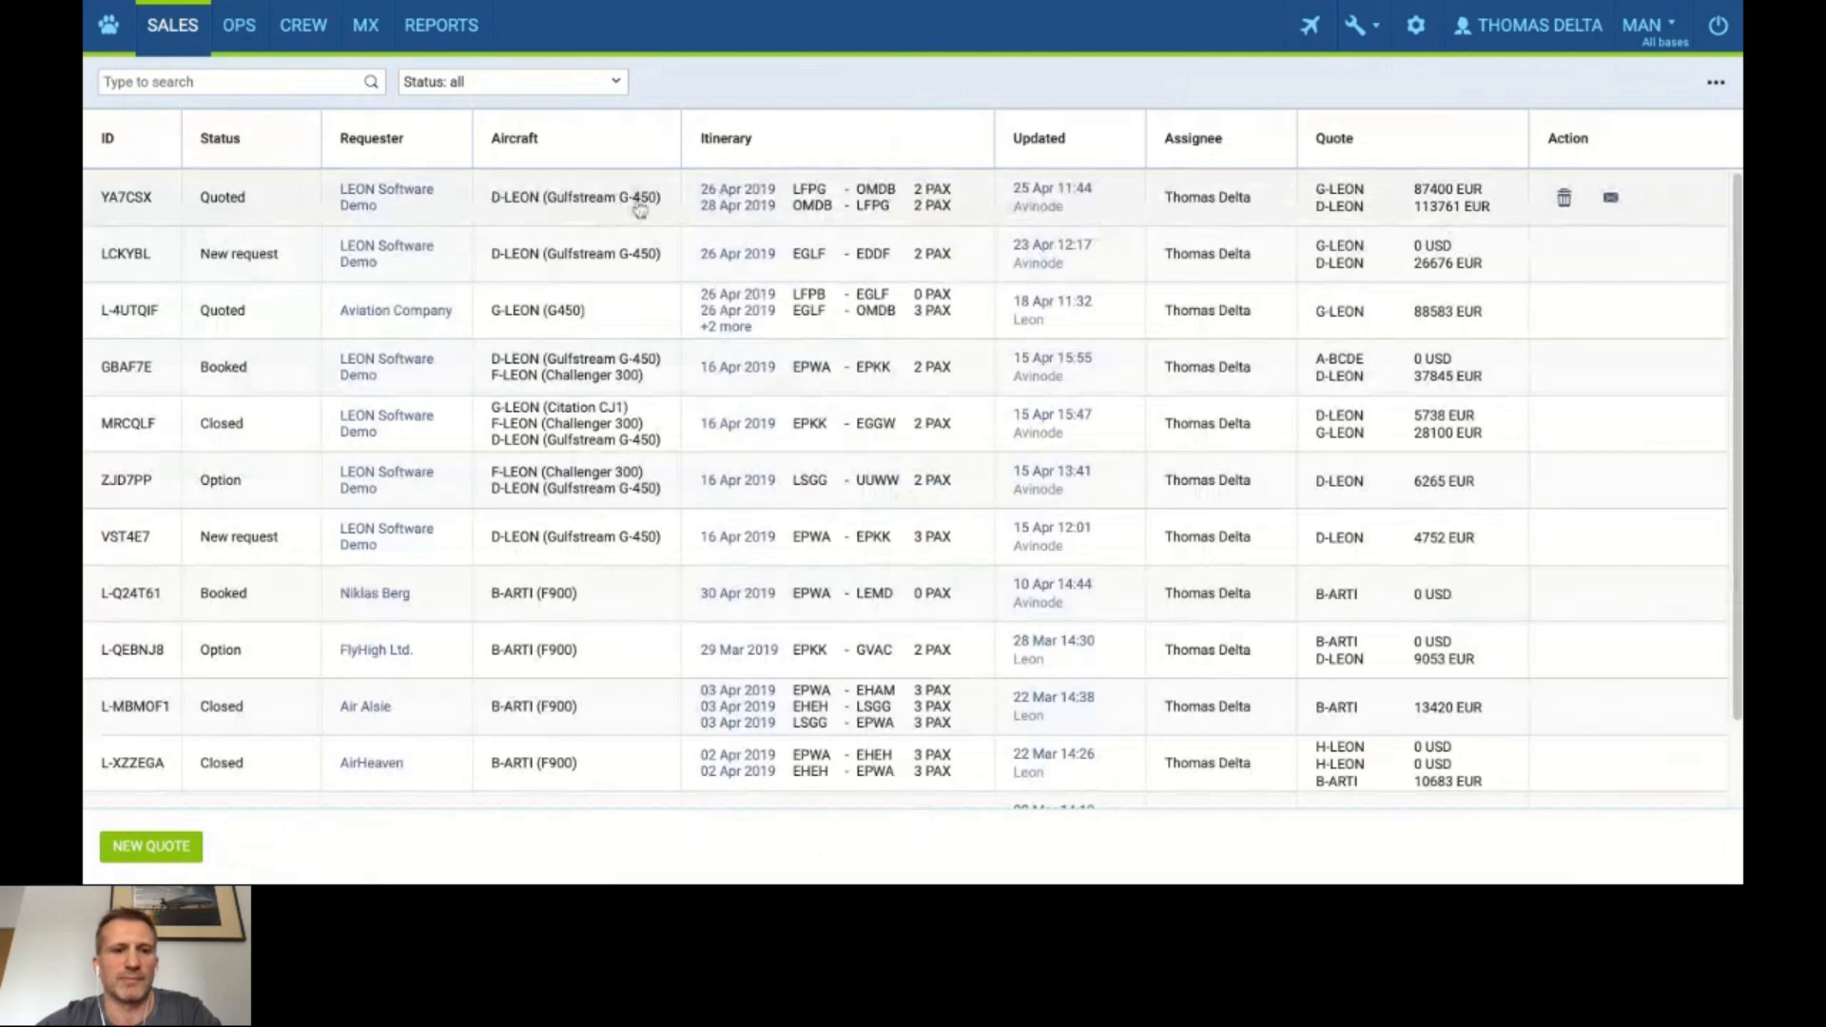
{"action": "left_click", "coordinate": [639, 204]}
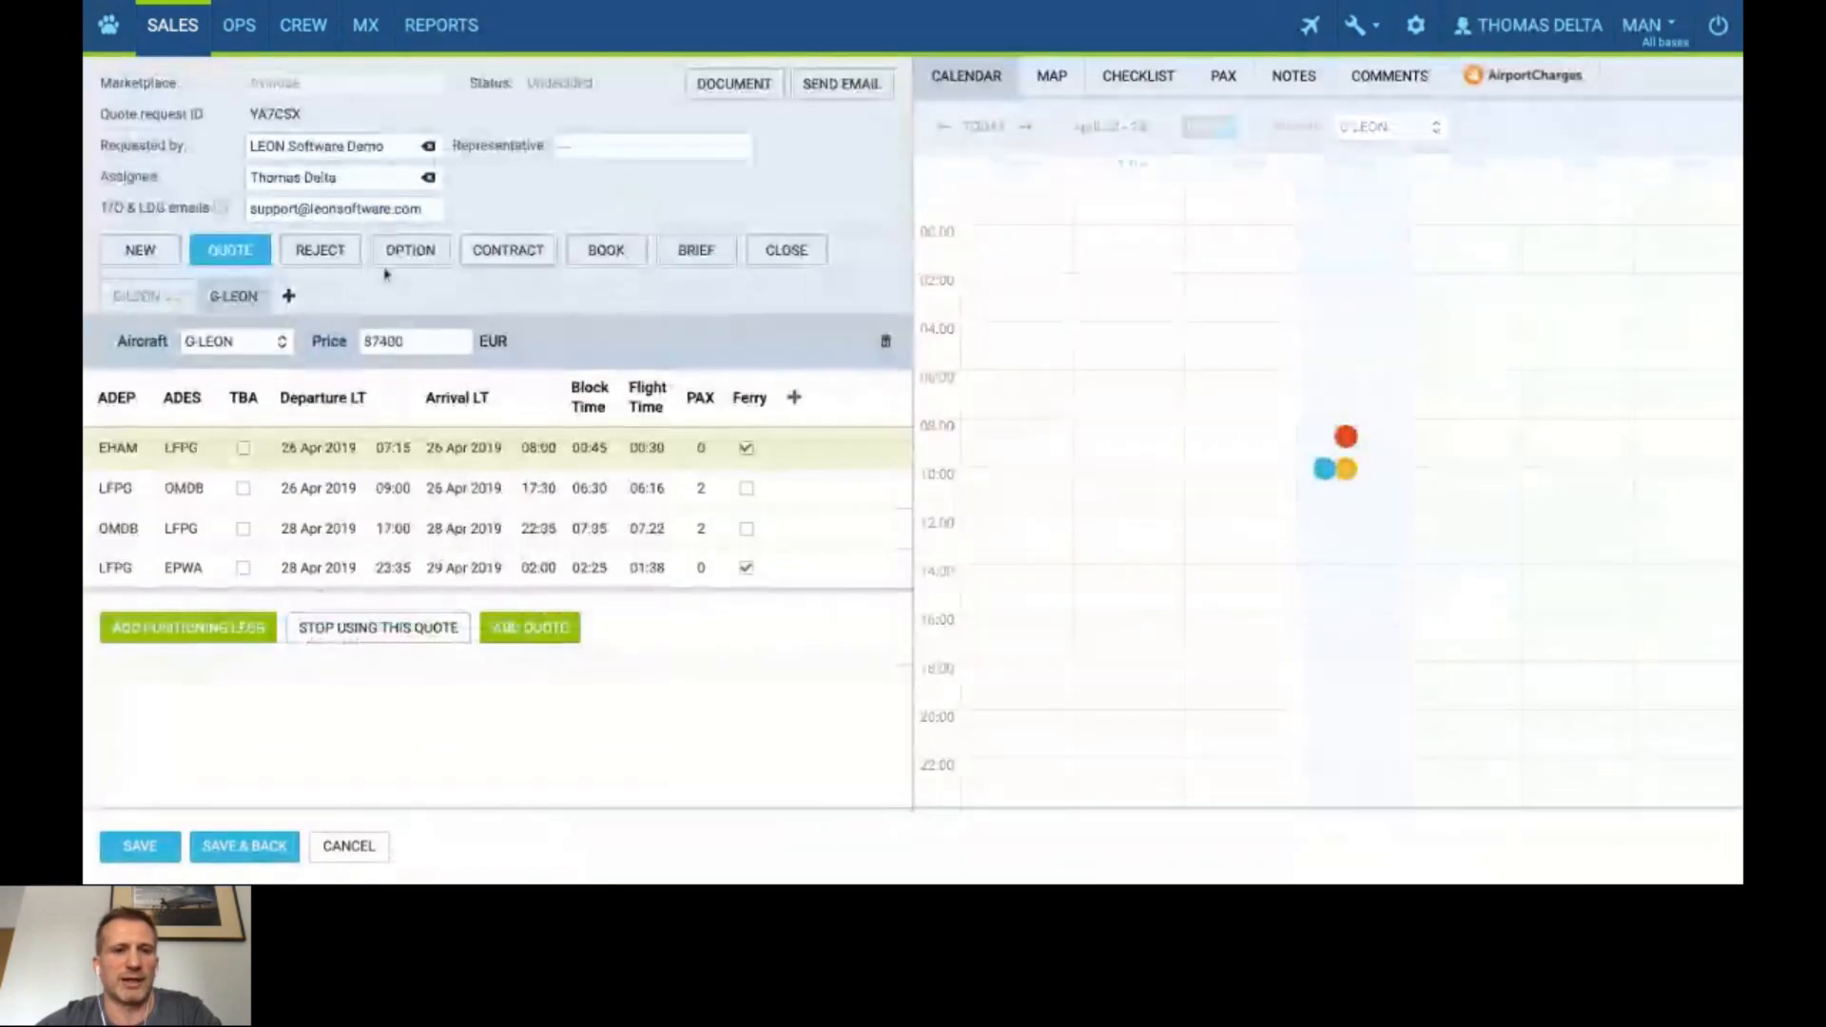
{"action": "left_click", "coordinate": [620, 257]}
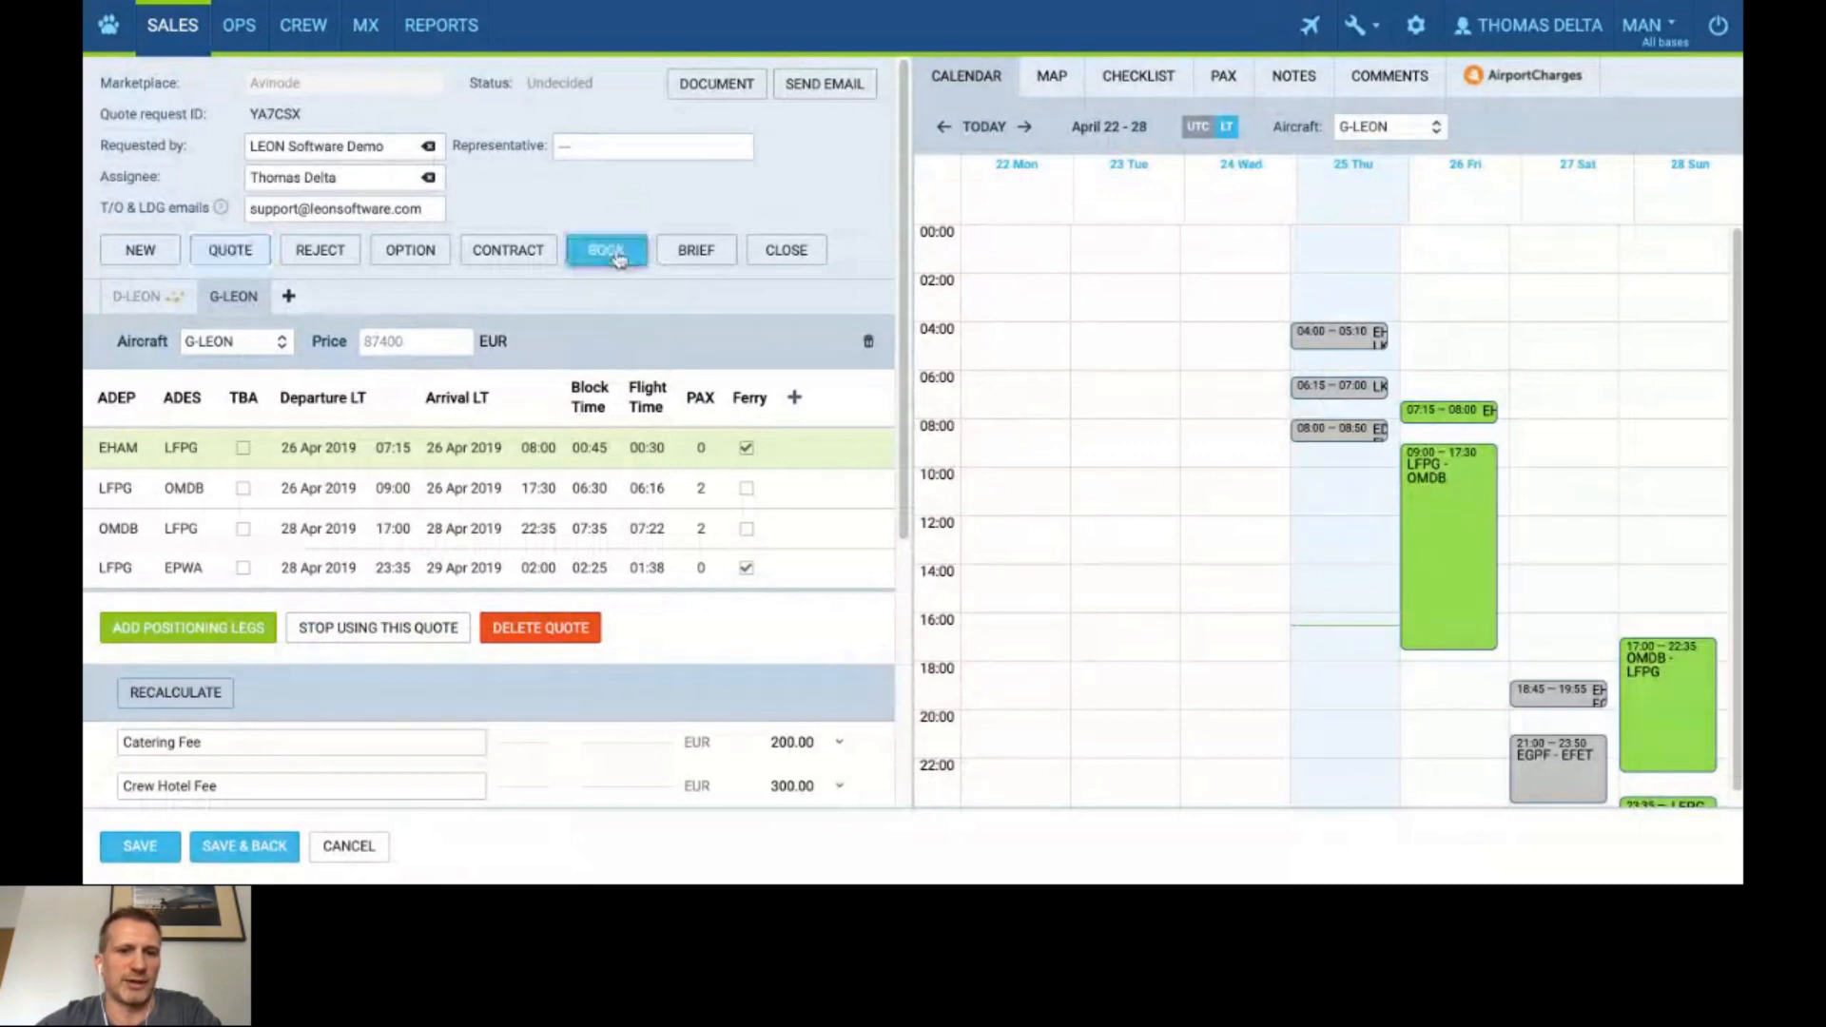
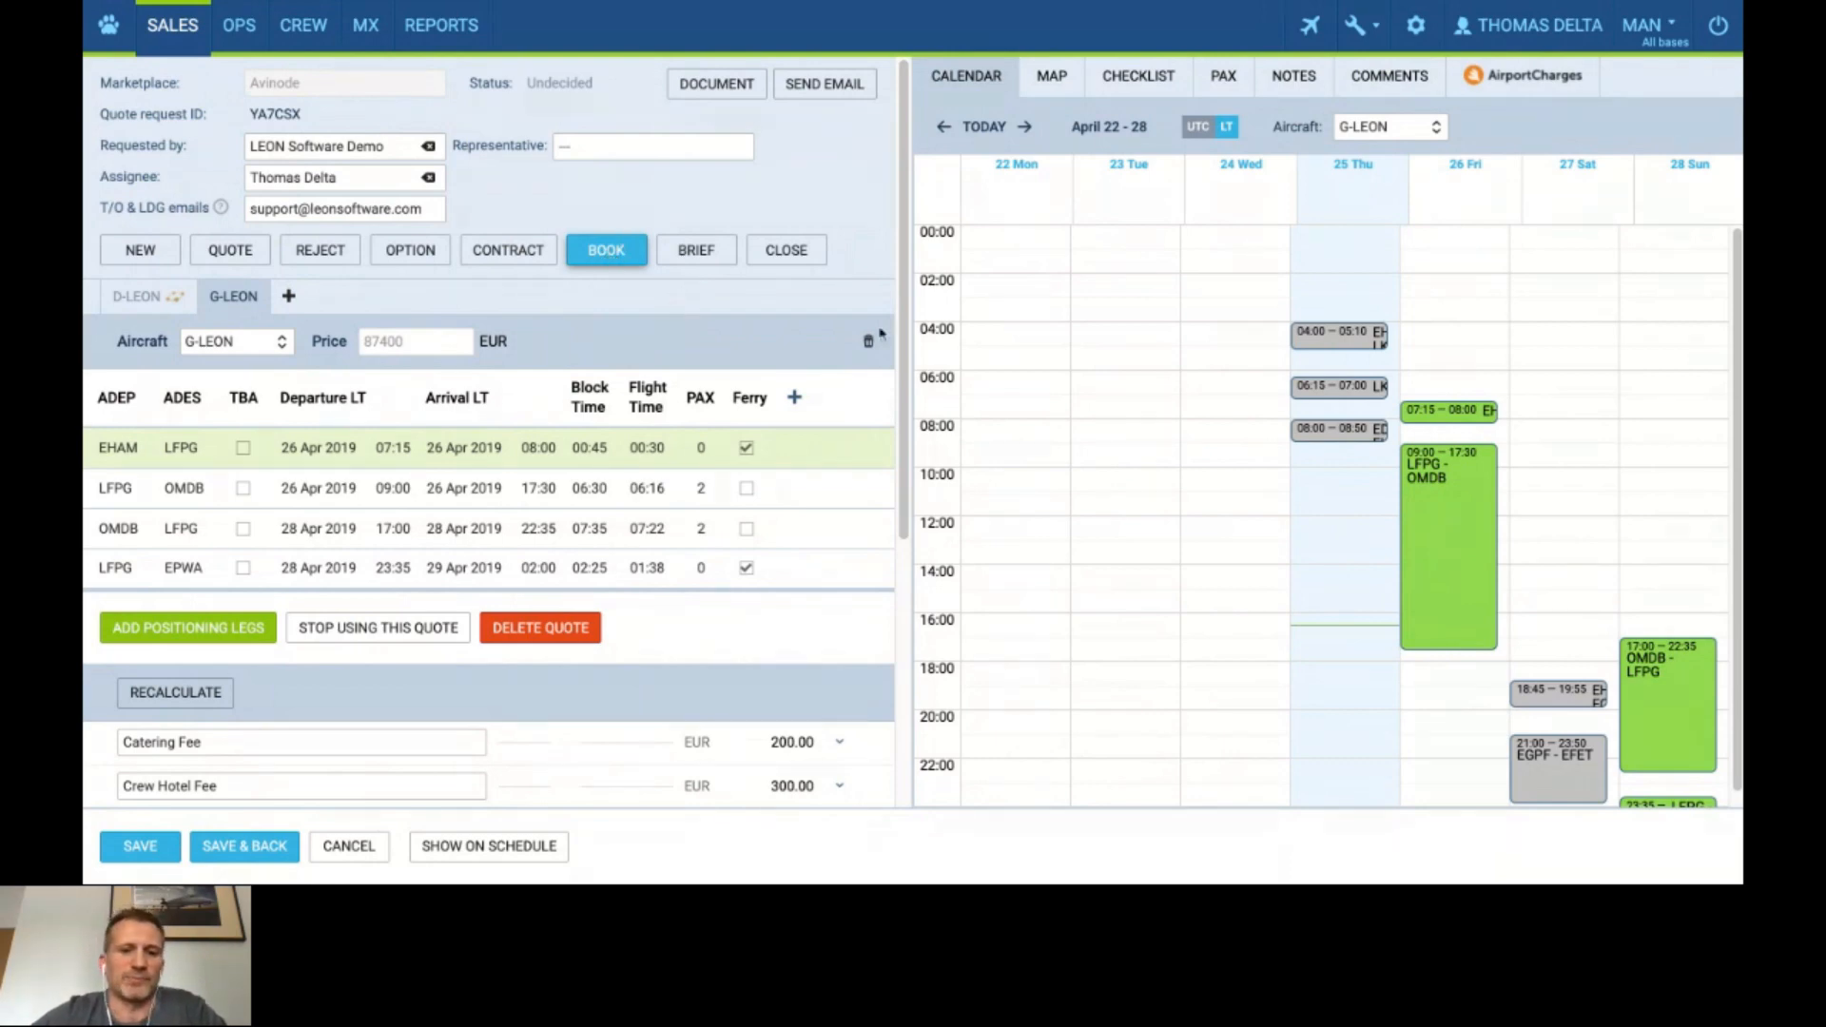
Review the fee breakdowns of the booked request's G-LEON and D-LEON quotes.
{"action": "scroll", "coordinate": [880, 333], "scroll_direction": "down", "scroll_amount": 5}
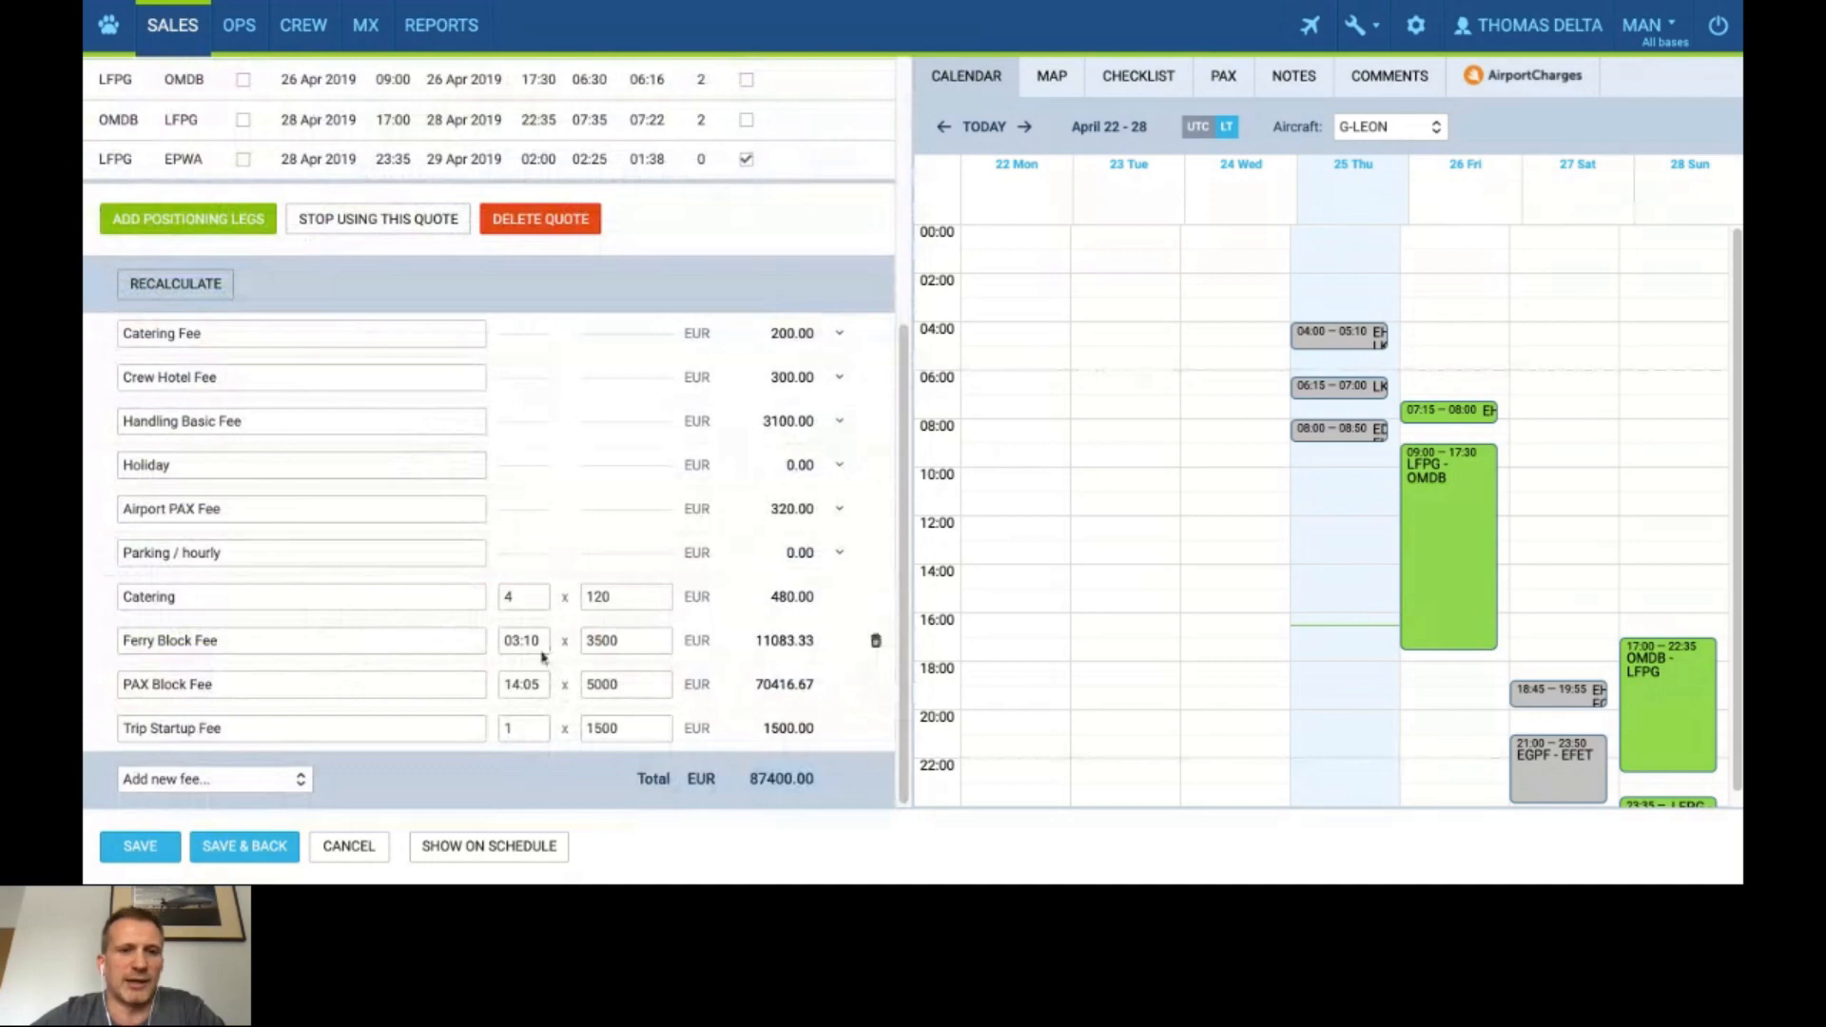
{"action": "left_click", "coordinate": [464, 846]}
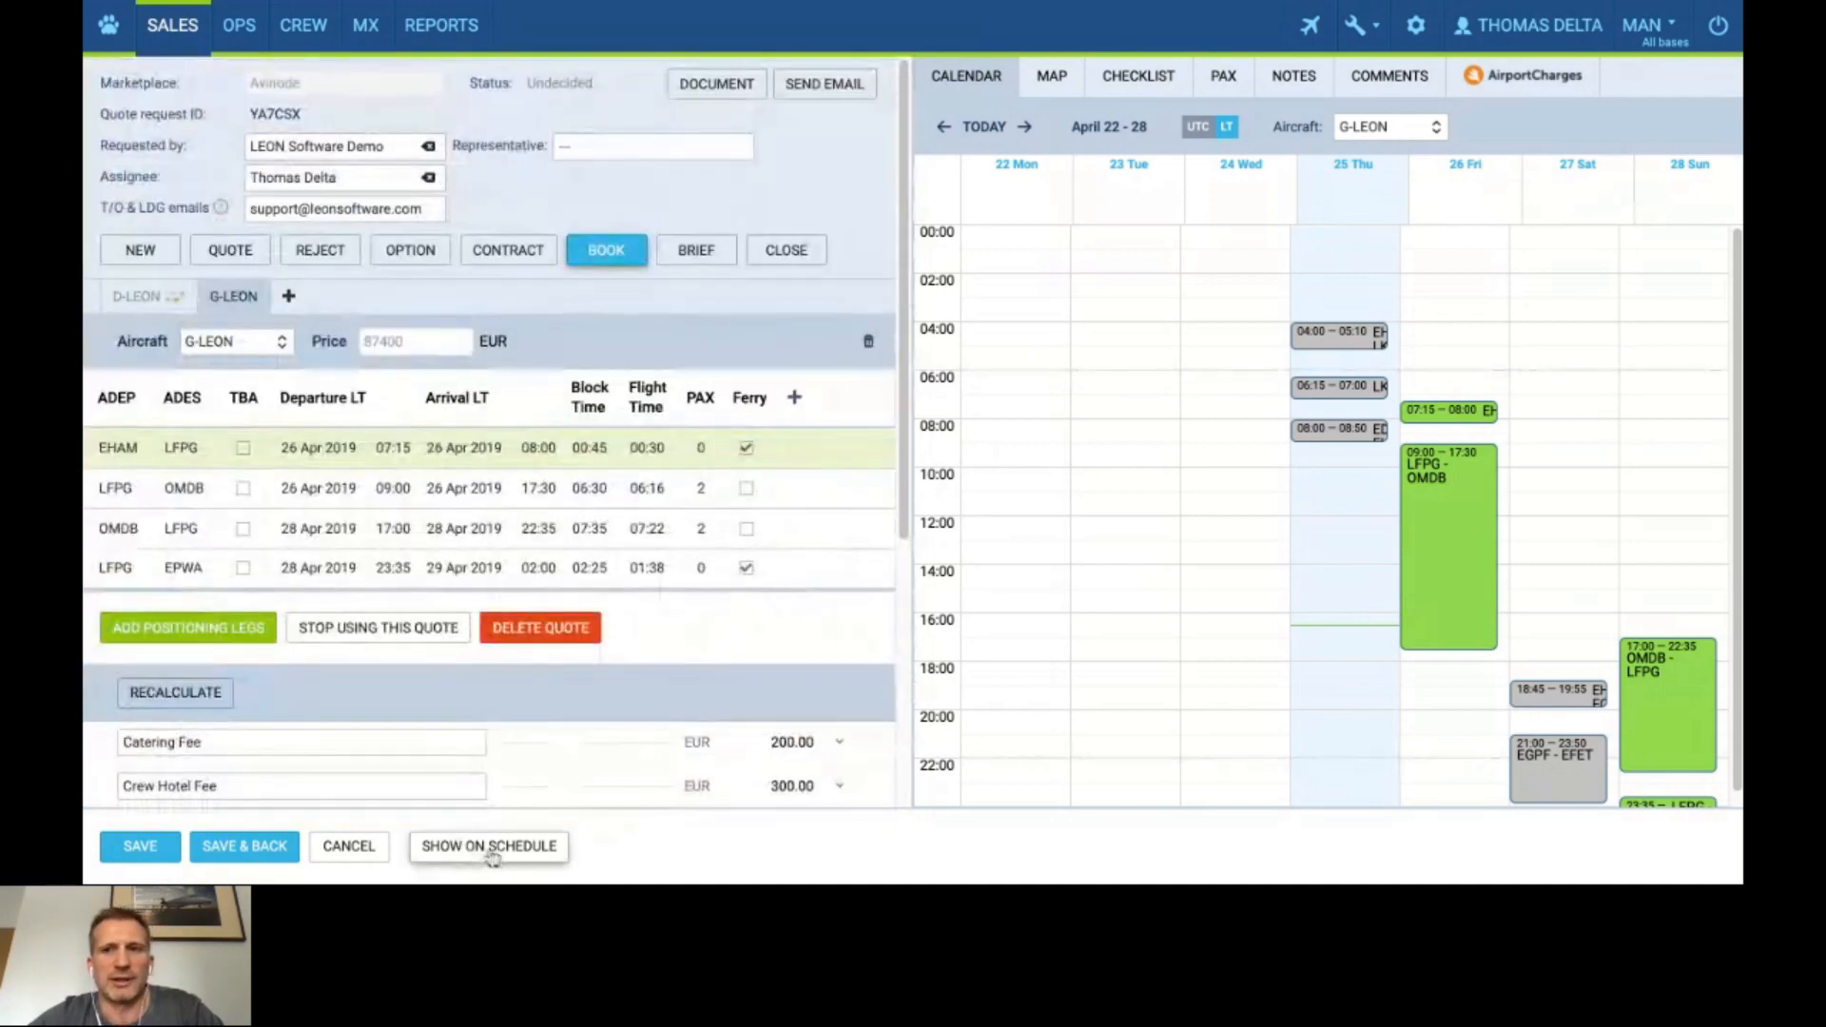
{"action": "left_click", "coordinate": [491, 847]}
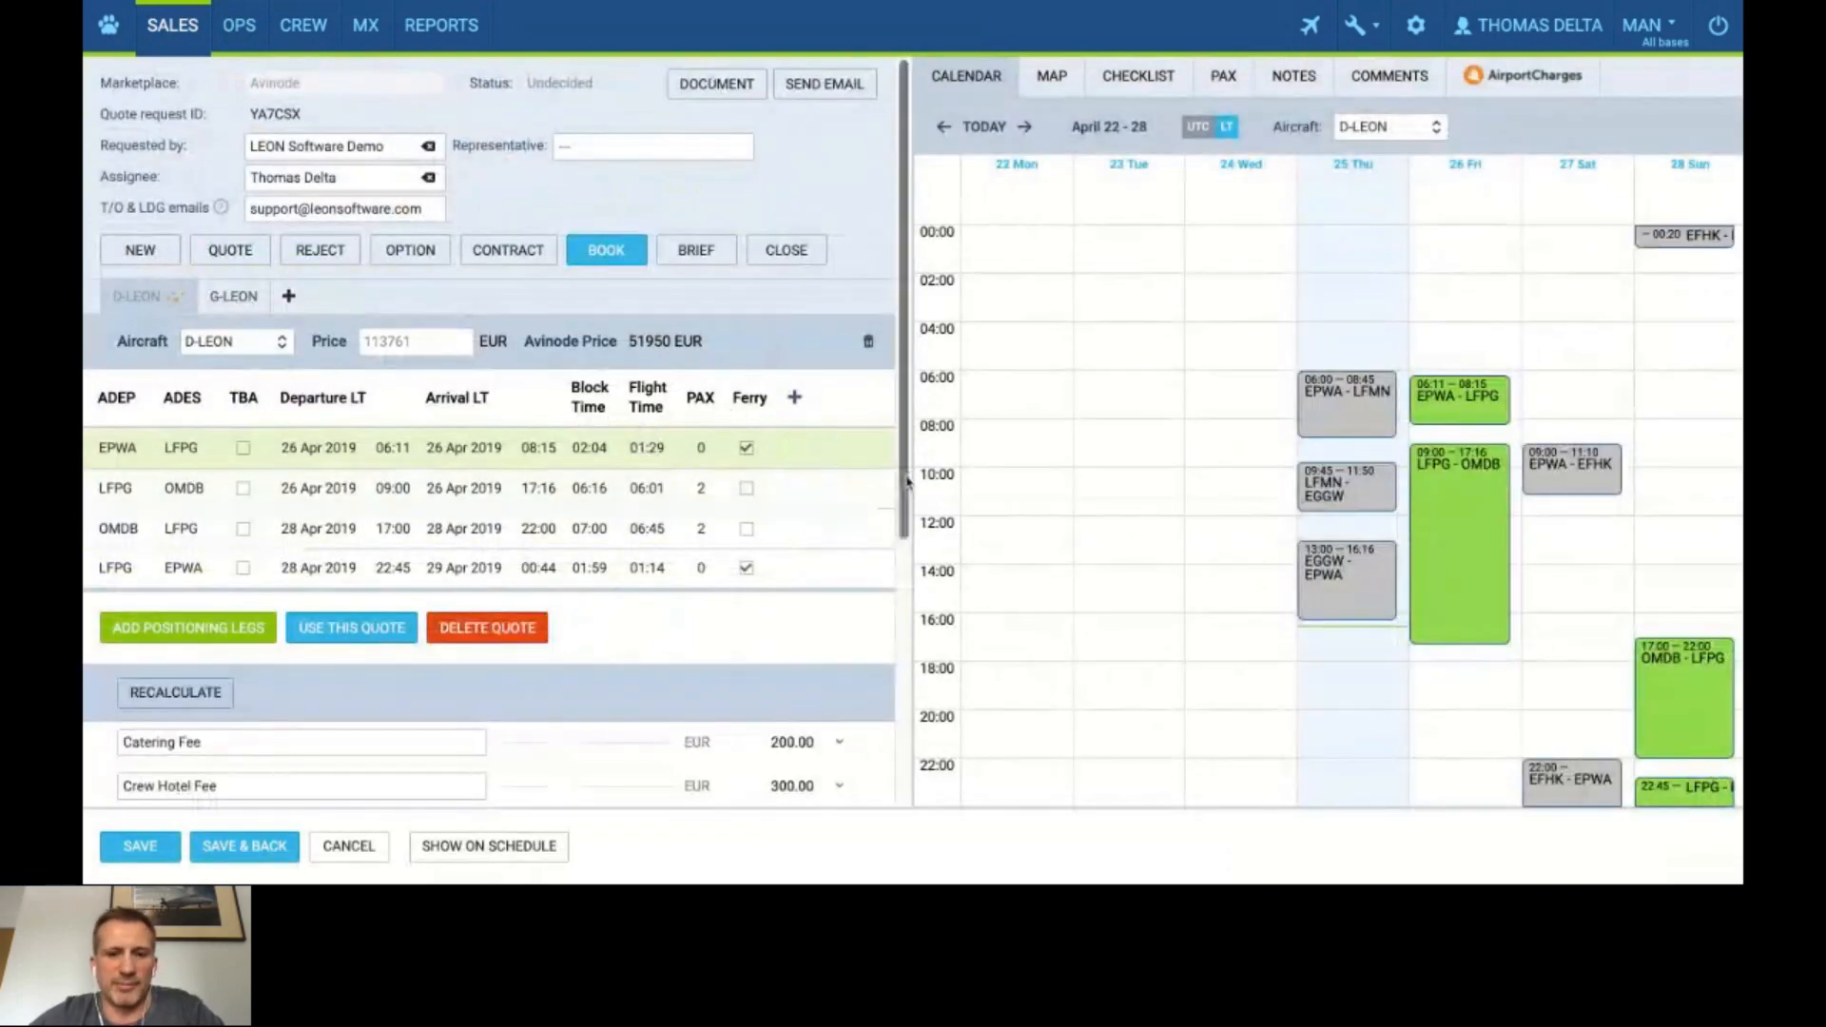
{"action": "left_click_drag", "start_coordinate": [906, 485], "coordinate": [906, 720]}
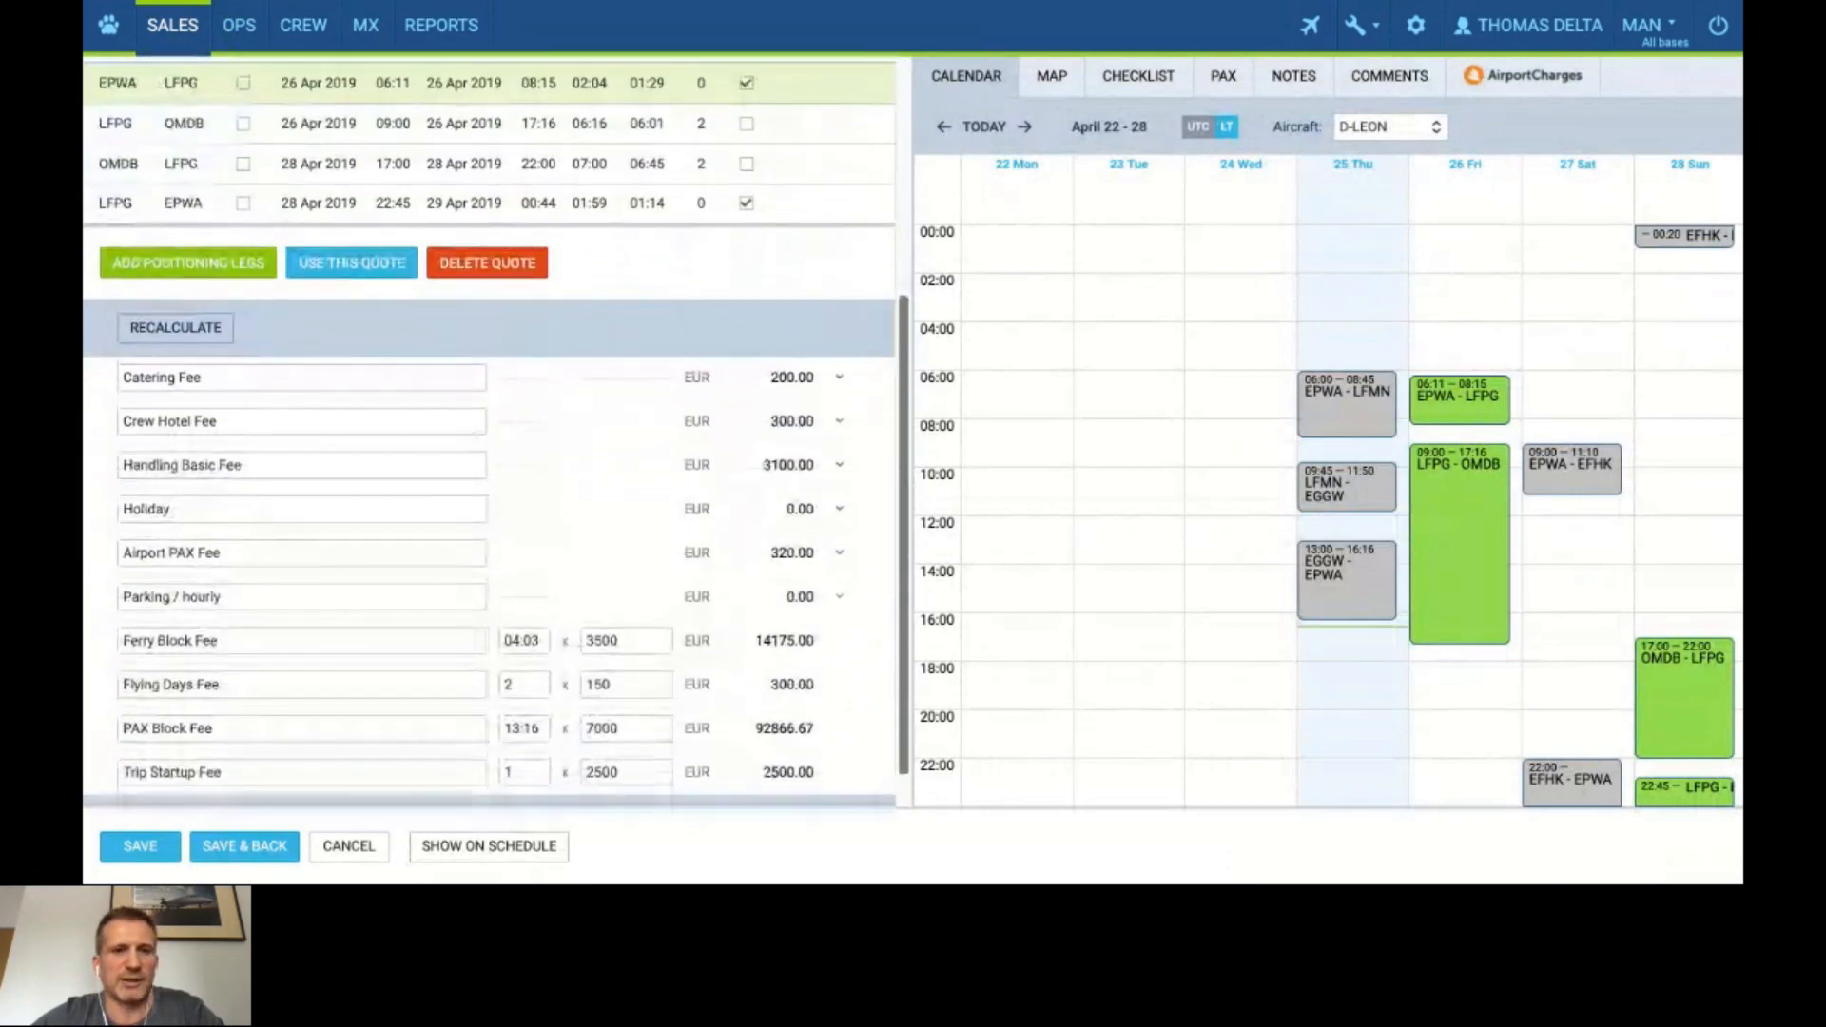
{"action": "scroll", "coordinate": [797, 252], "scroll_direction": "up", "scroll_amount": 5}
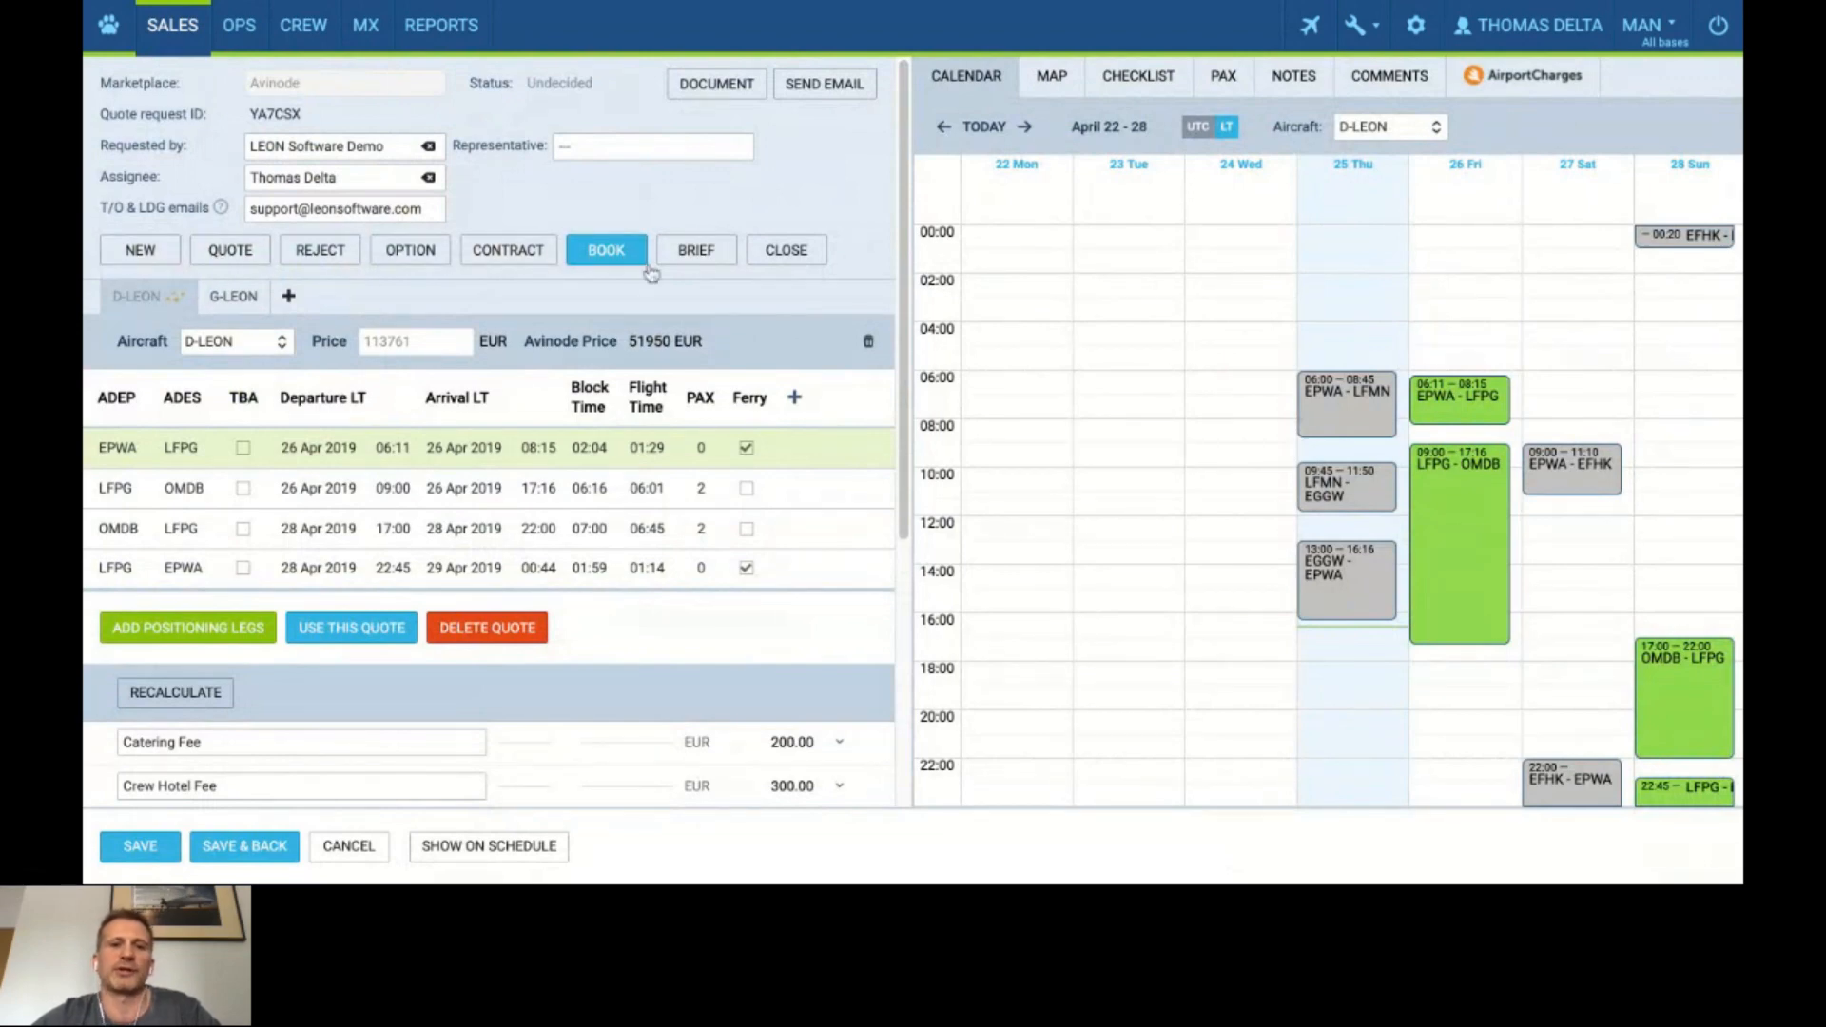
View the document templates and the email templates offered for the booked request without choosing any.
{"action": "left_click", "coordinate": [716, 83]}
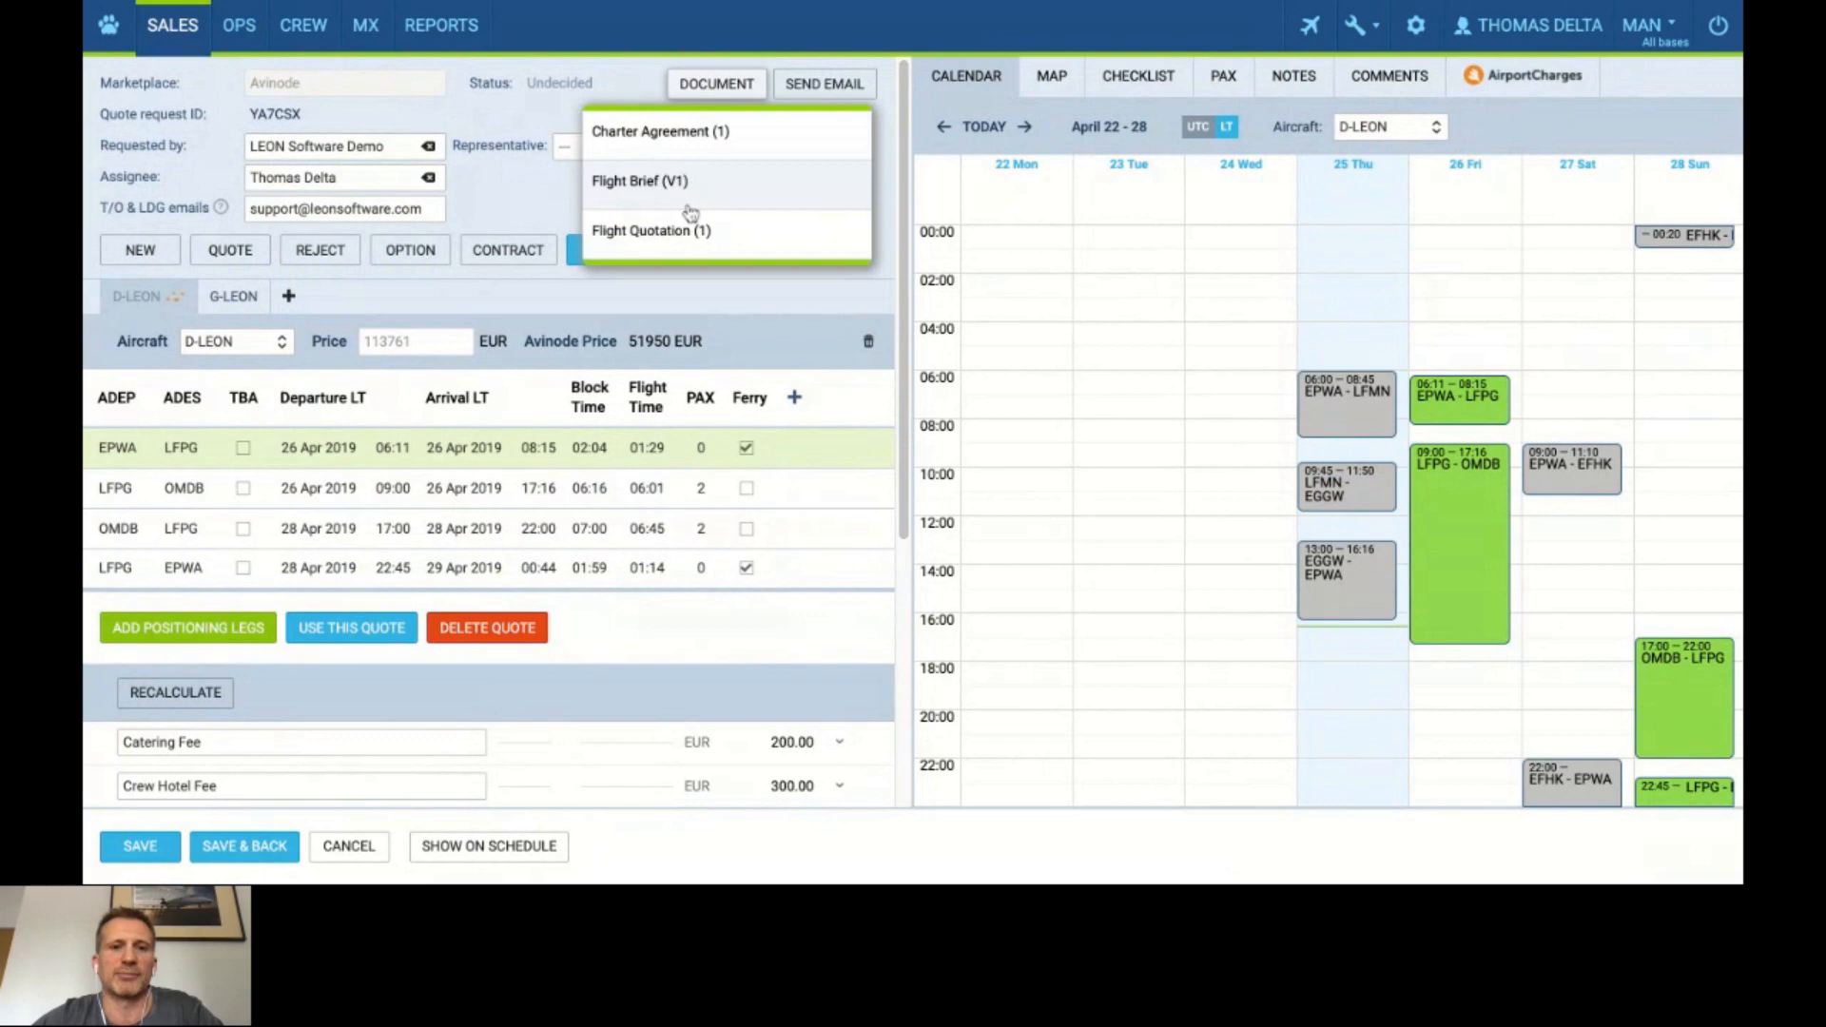
{"action": "left_click", "coordinate": [689, 95]}
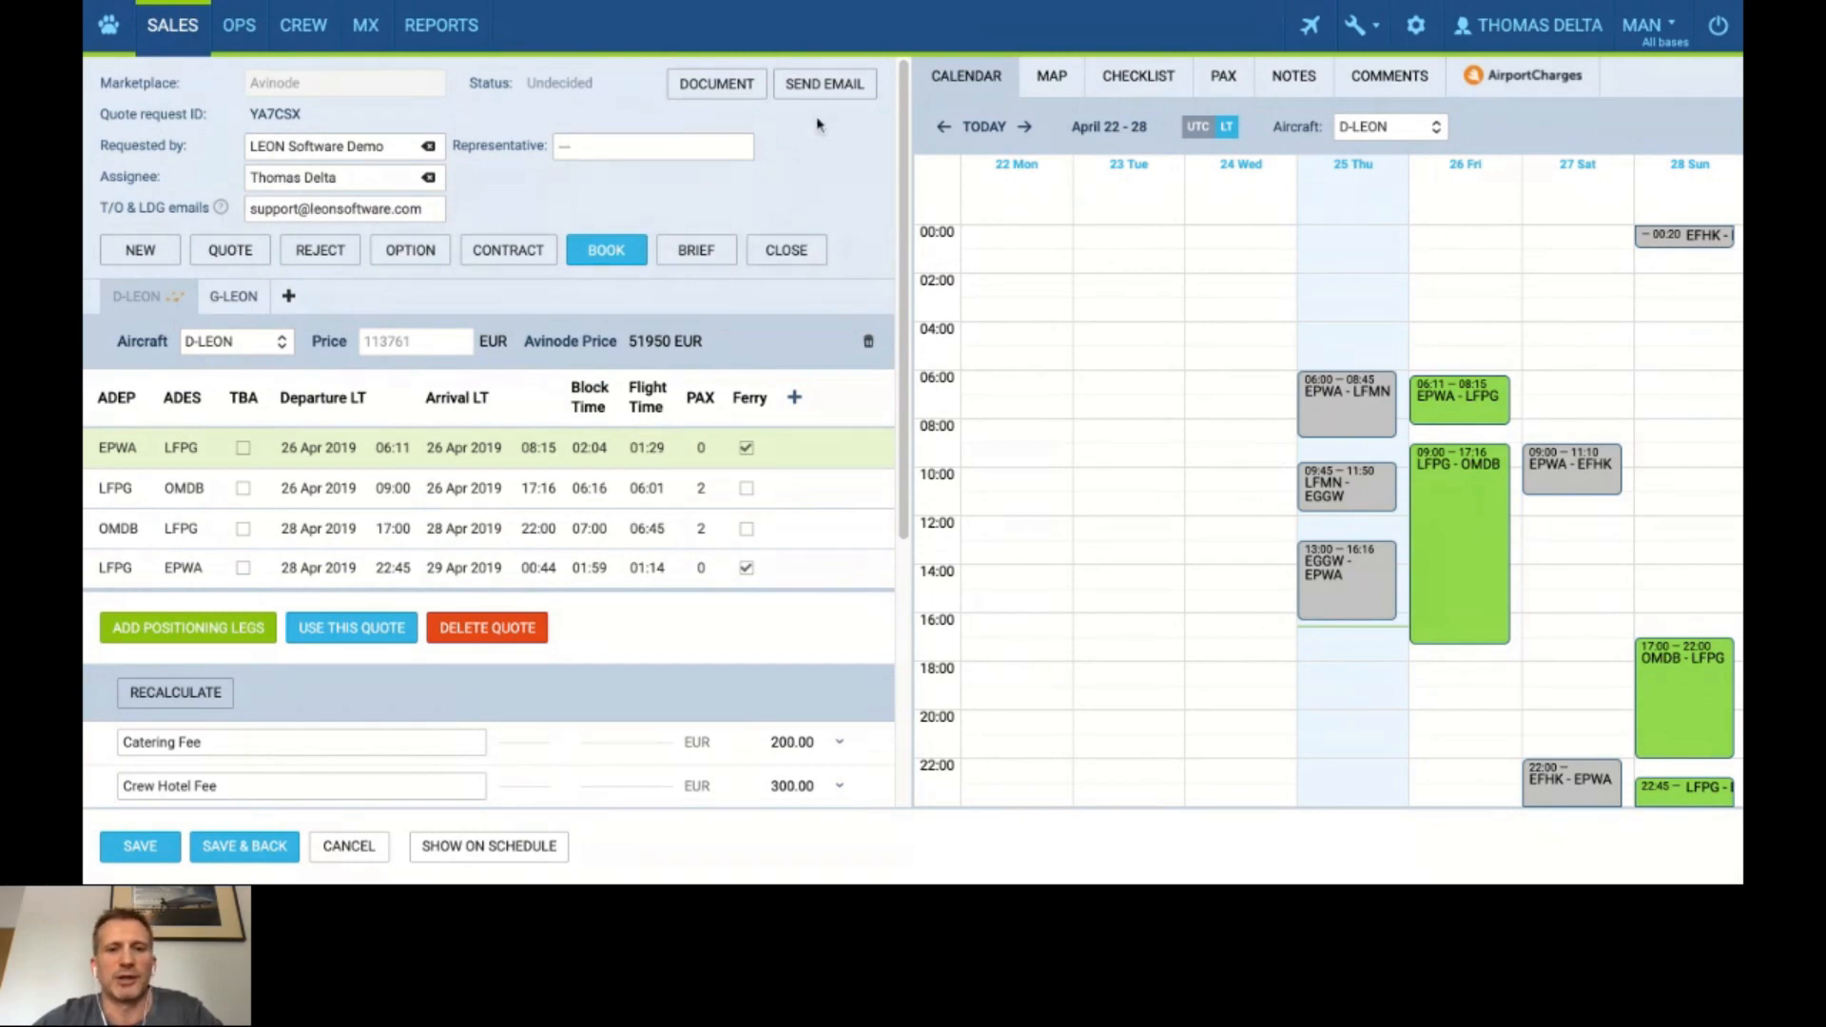
{"action": "left_click", "coordinate": [830, 88]}
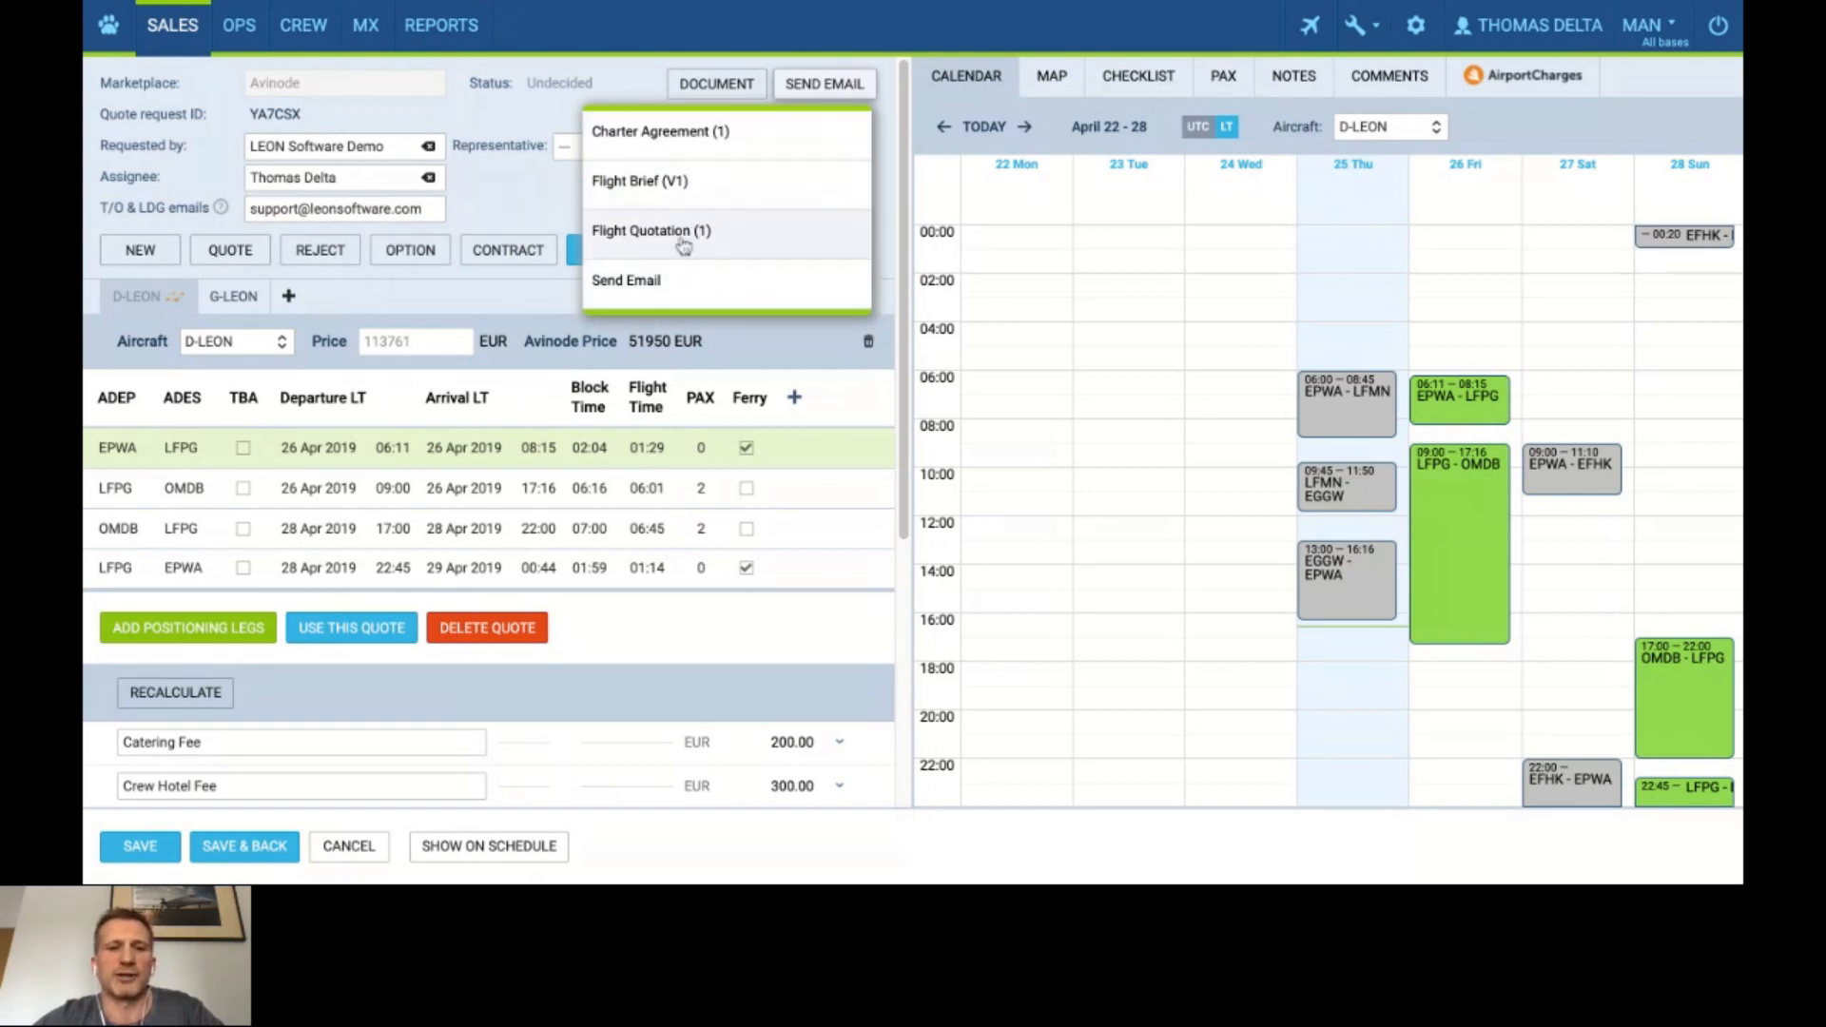
{"action": "left_click", "coordinate": [632, 95]}
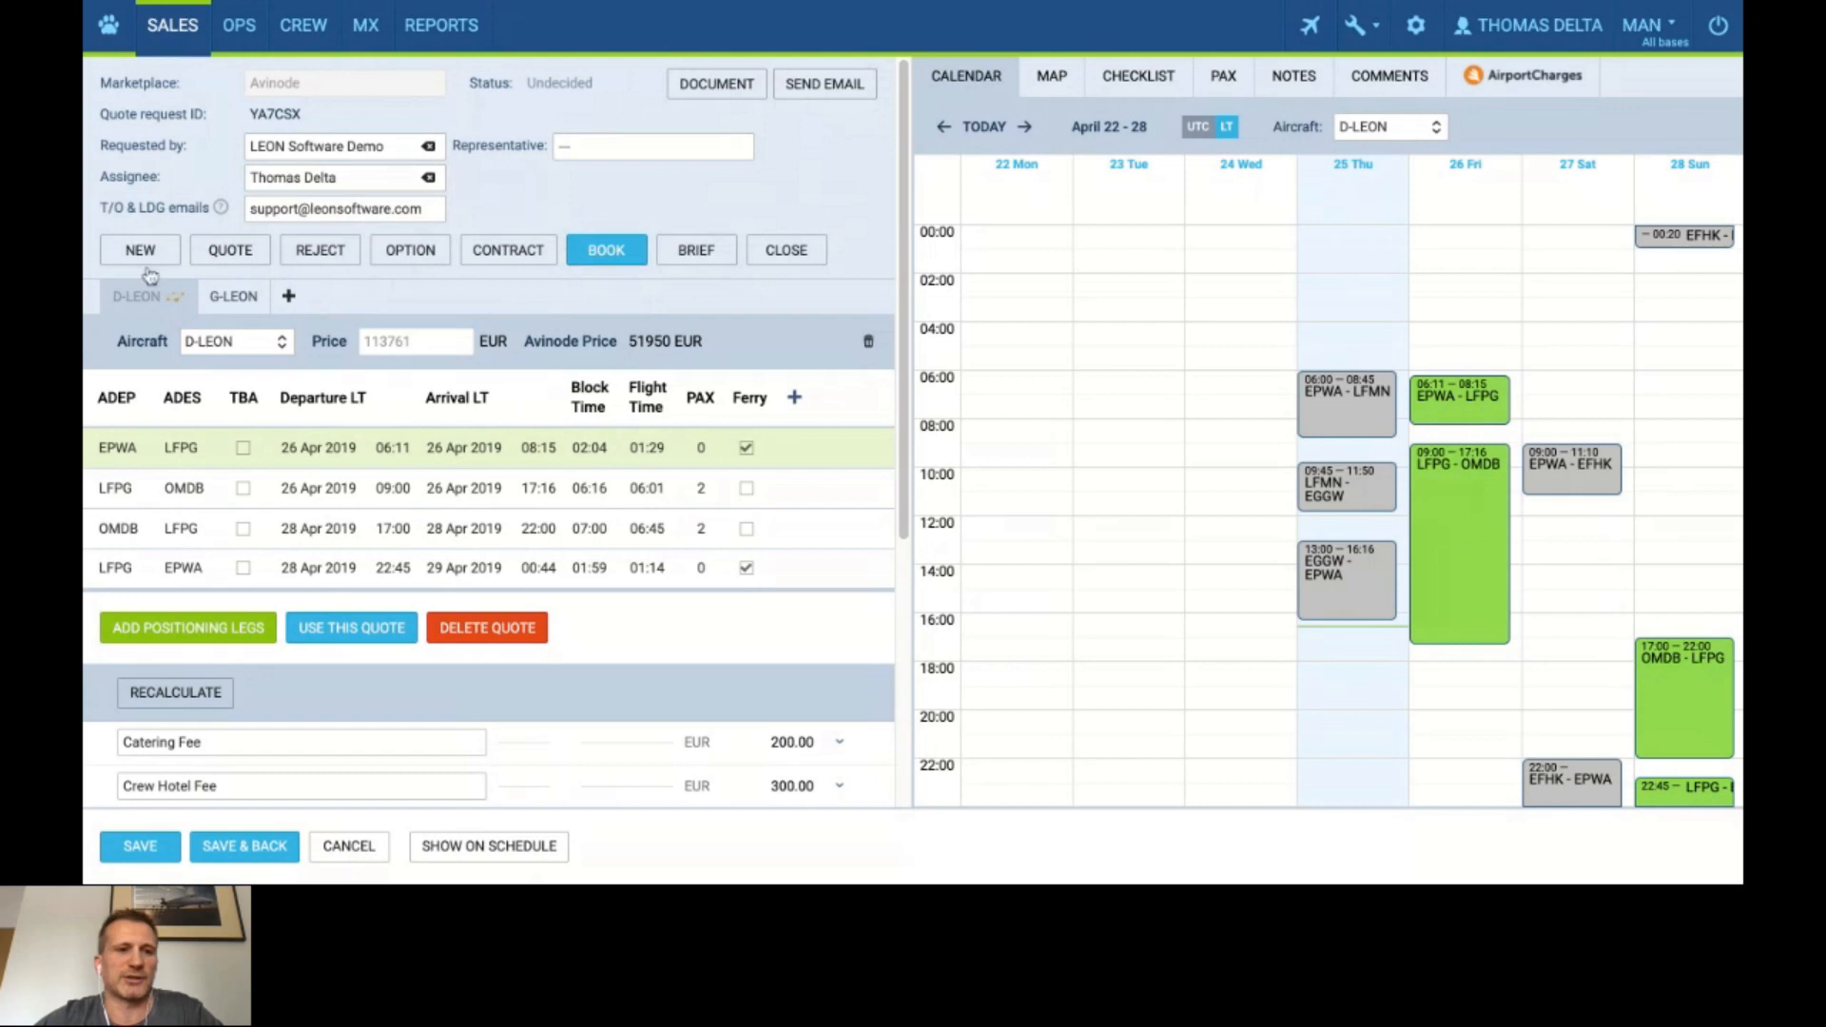
Set the request's status to Close and return to the Requests/Quotes list.
{"action": "left_click", "coordinate": [811, 255]}
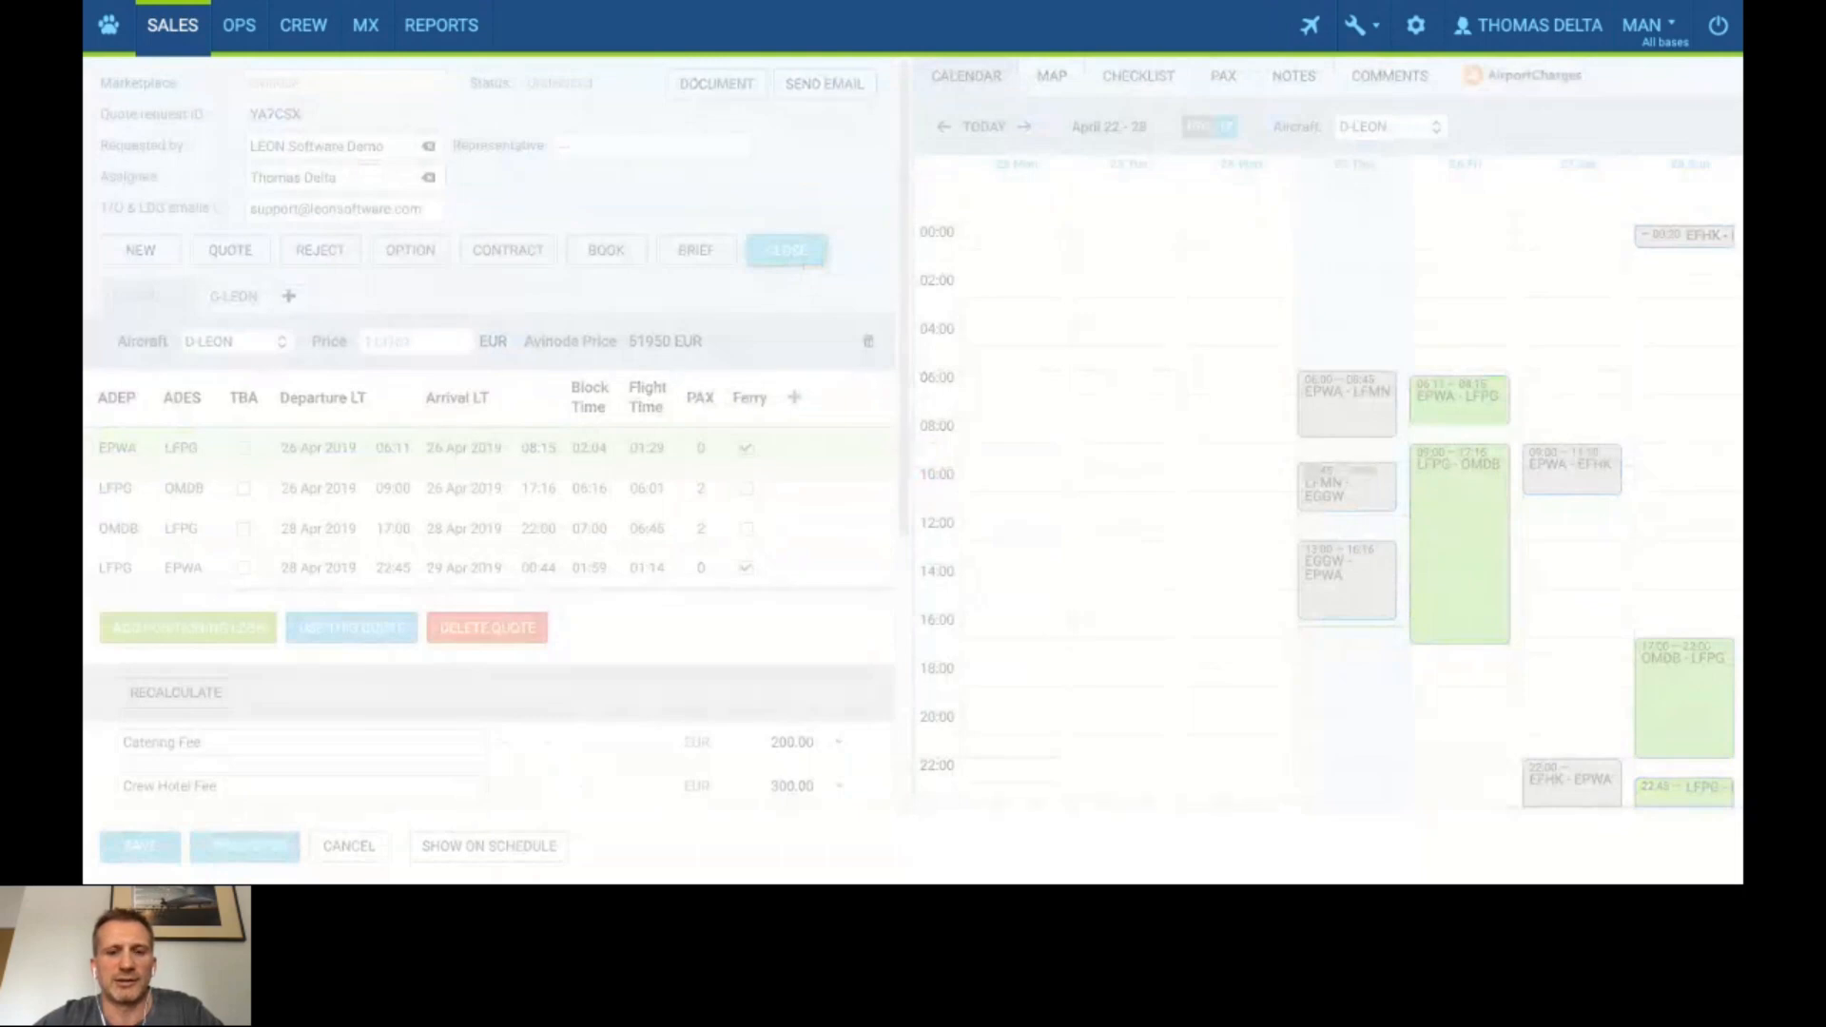
{"action": "left_click", "coordinate": [172, 25]}
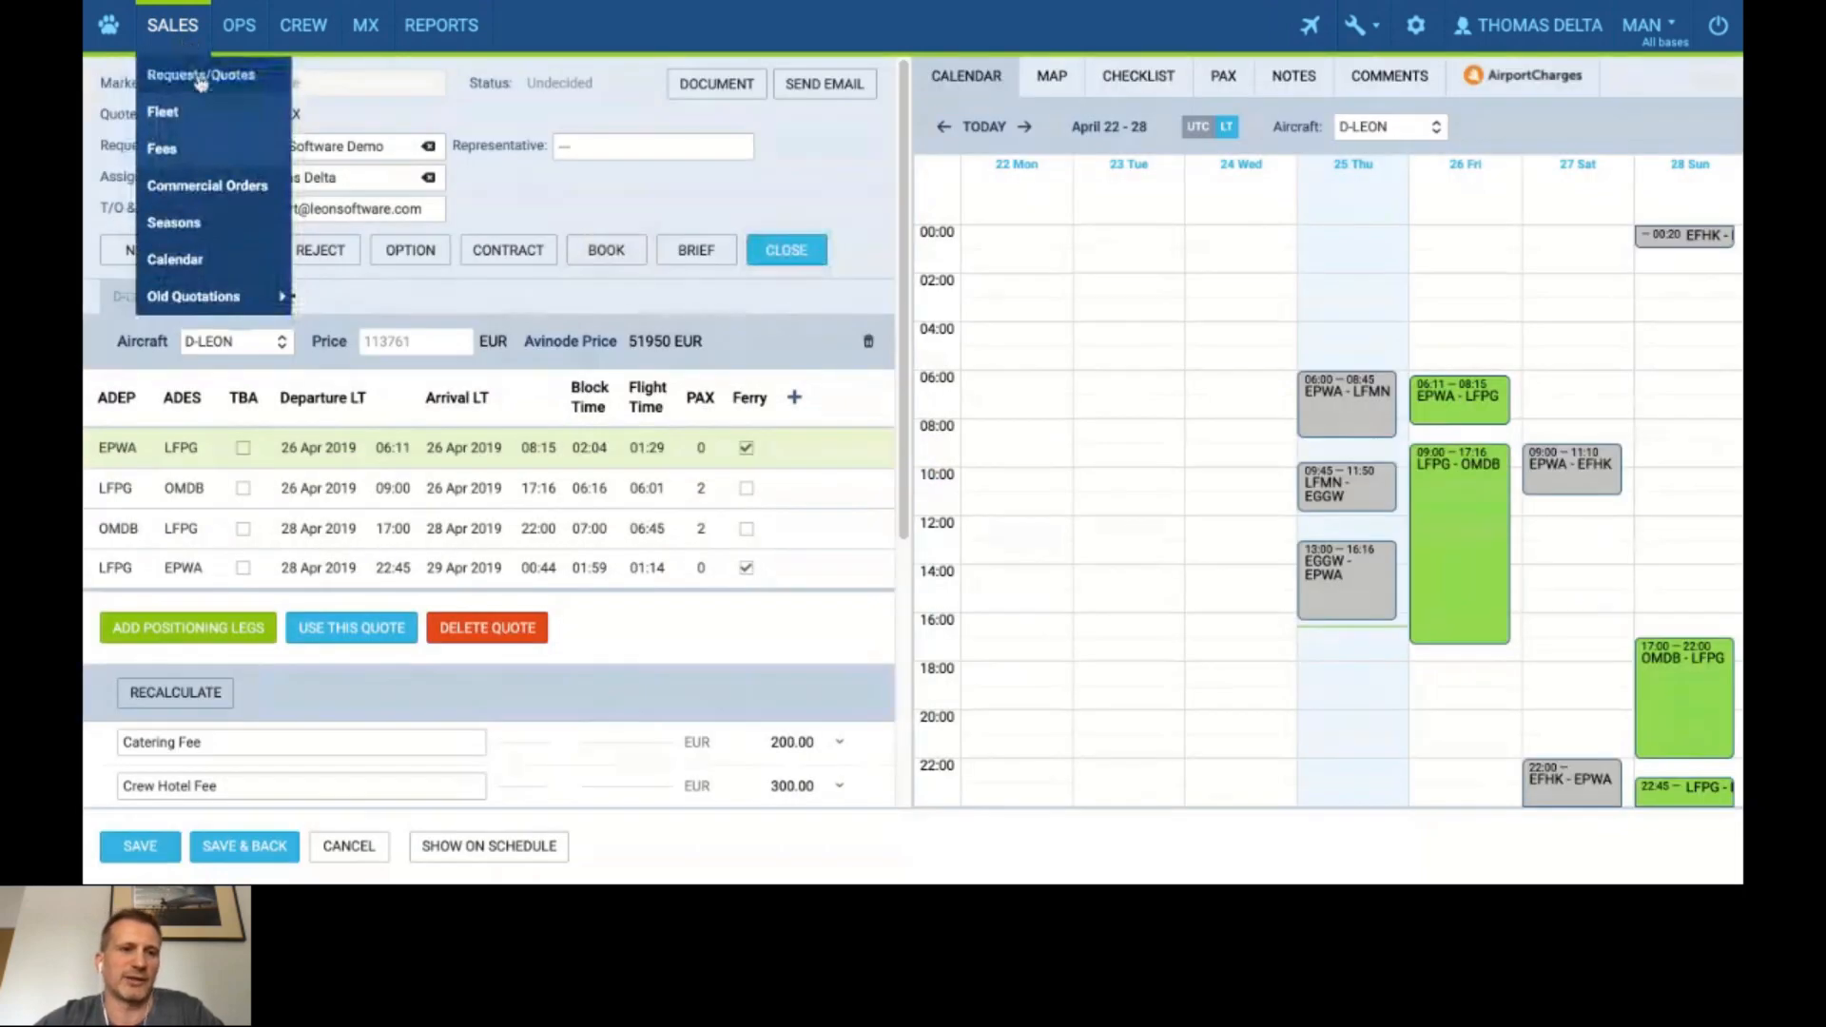
{"action": "left_click", "coordinate": [176, 73]}
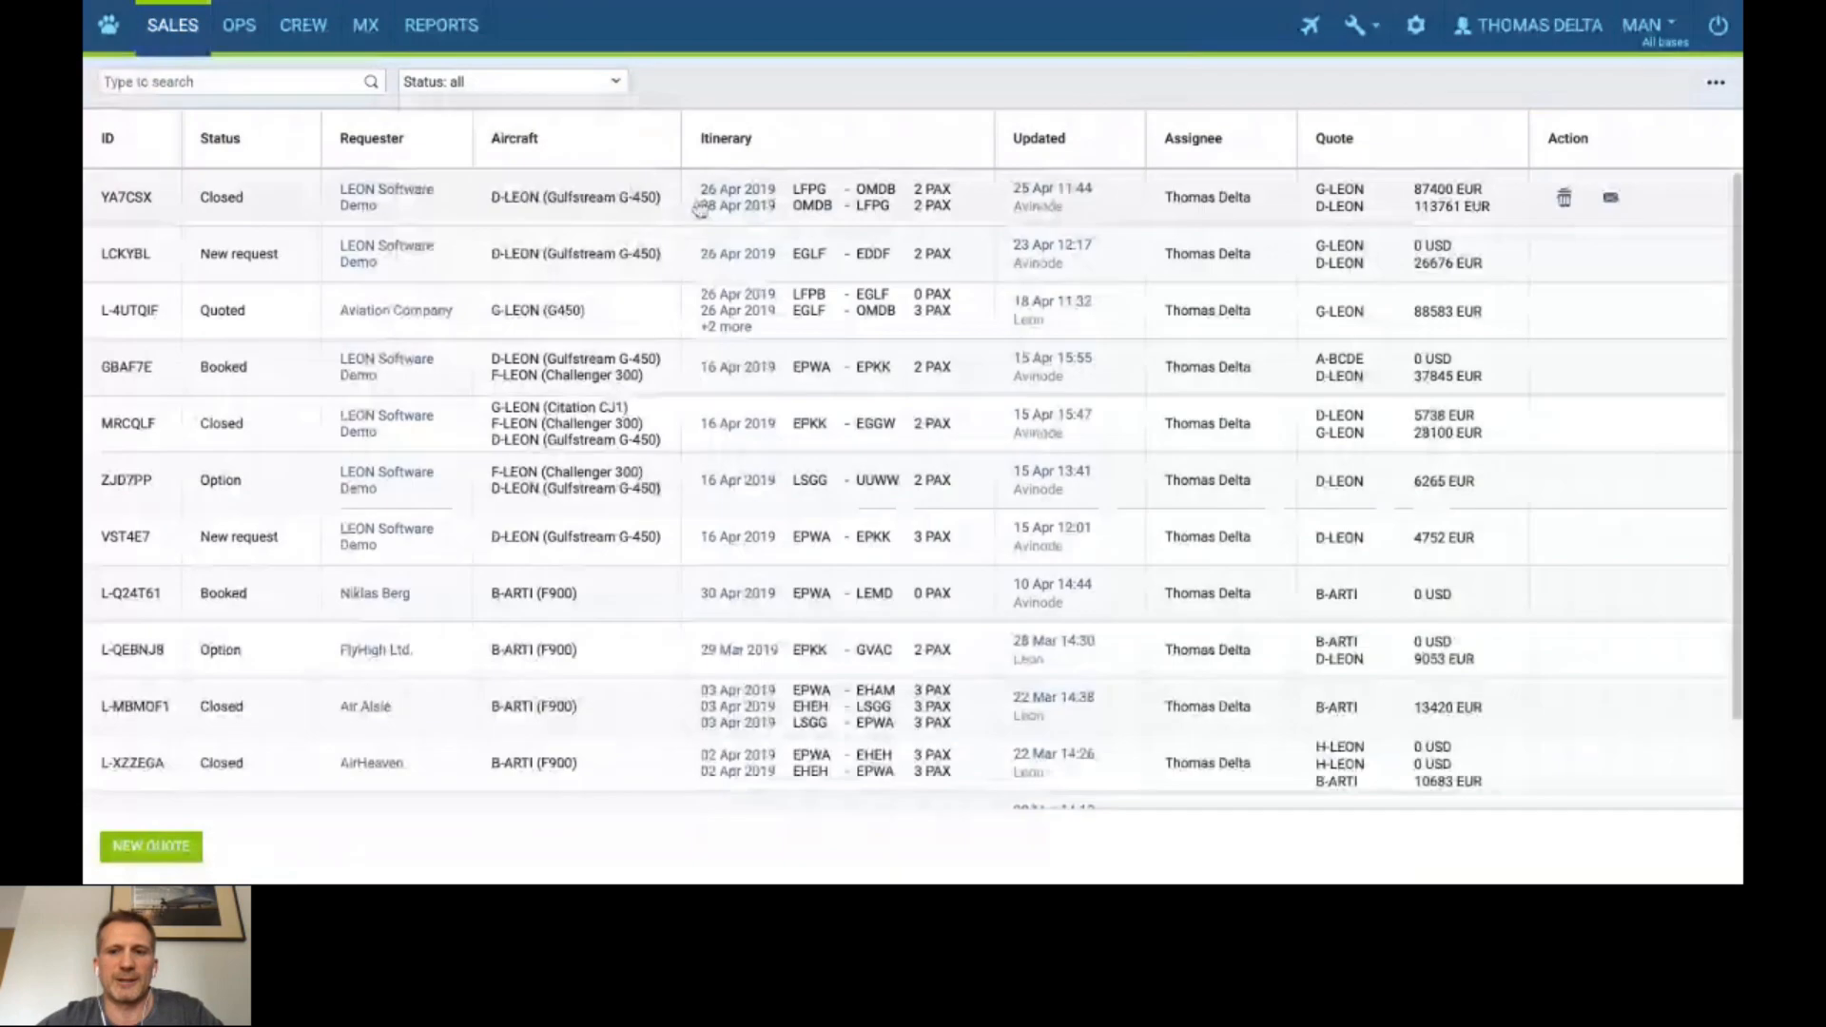
Exclude Closed requests from the list with the status filter, and include them again.
{"action": "left_click", "coordinate": [511, 82]}
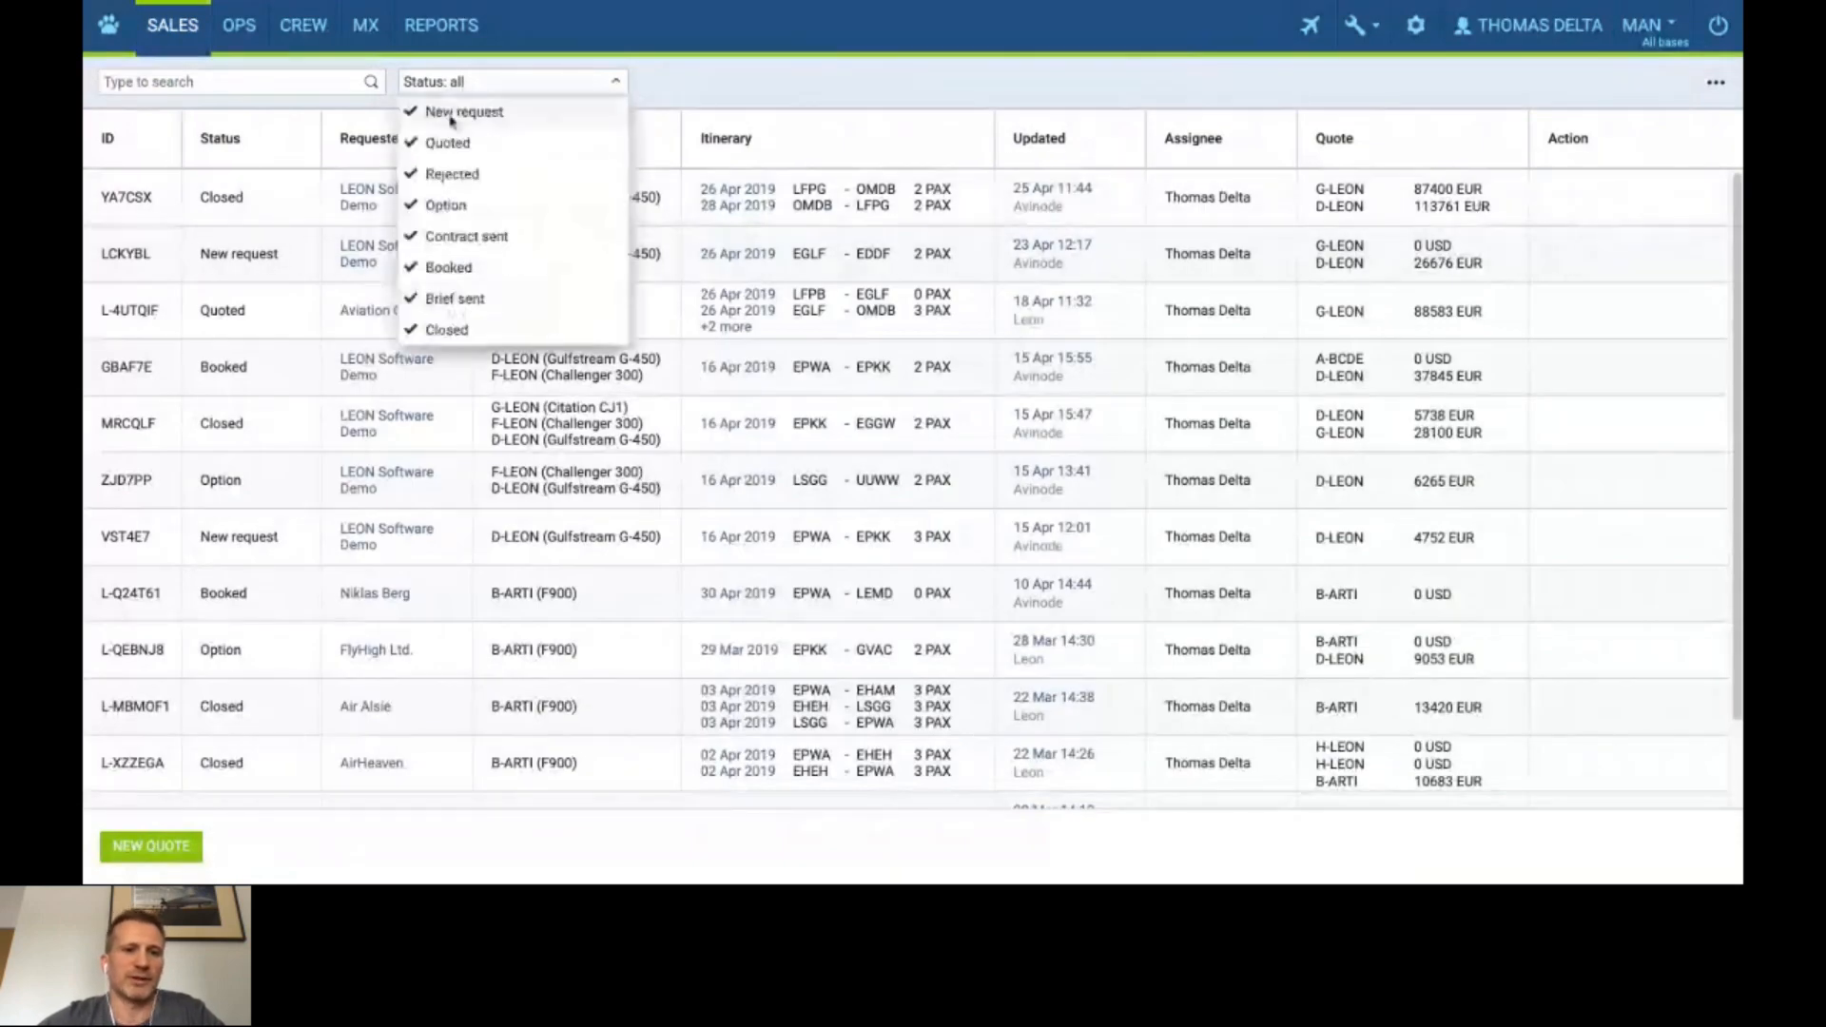
{"action": "left_click", "coordinate": [445, 329]}
{"action": "left_click", "coordinate": [770, 80]}
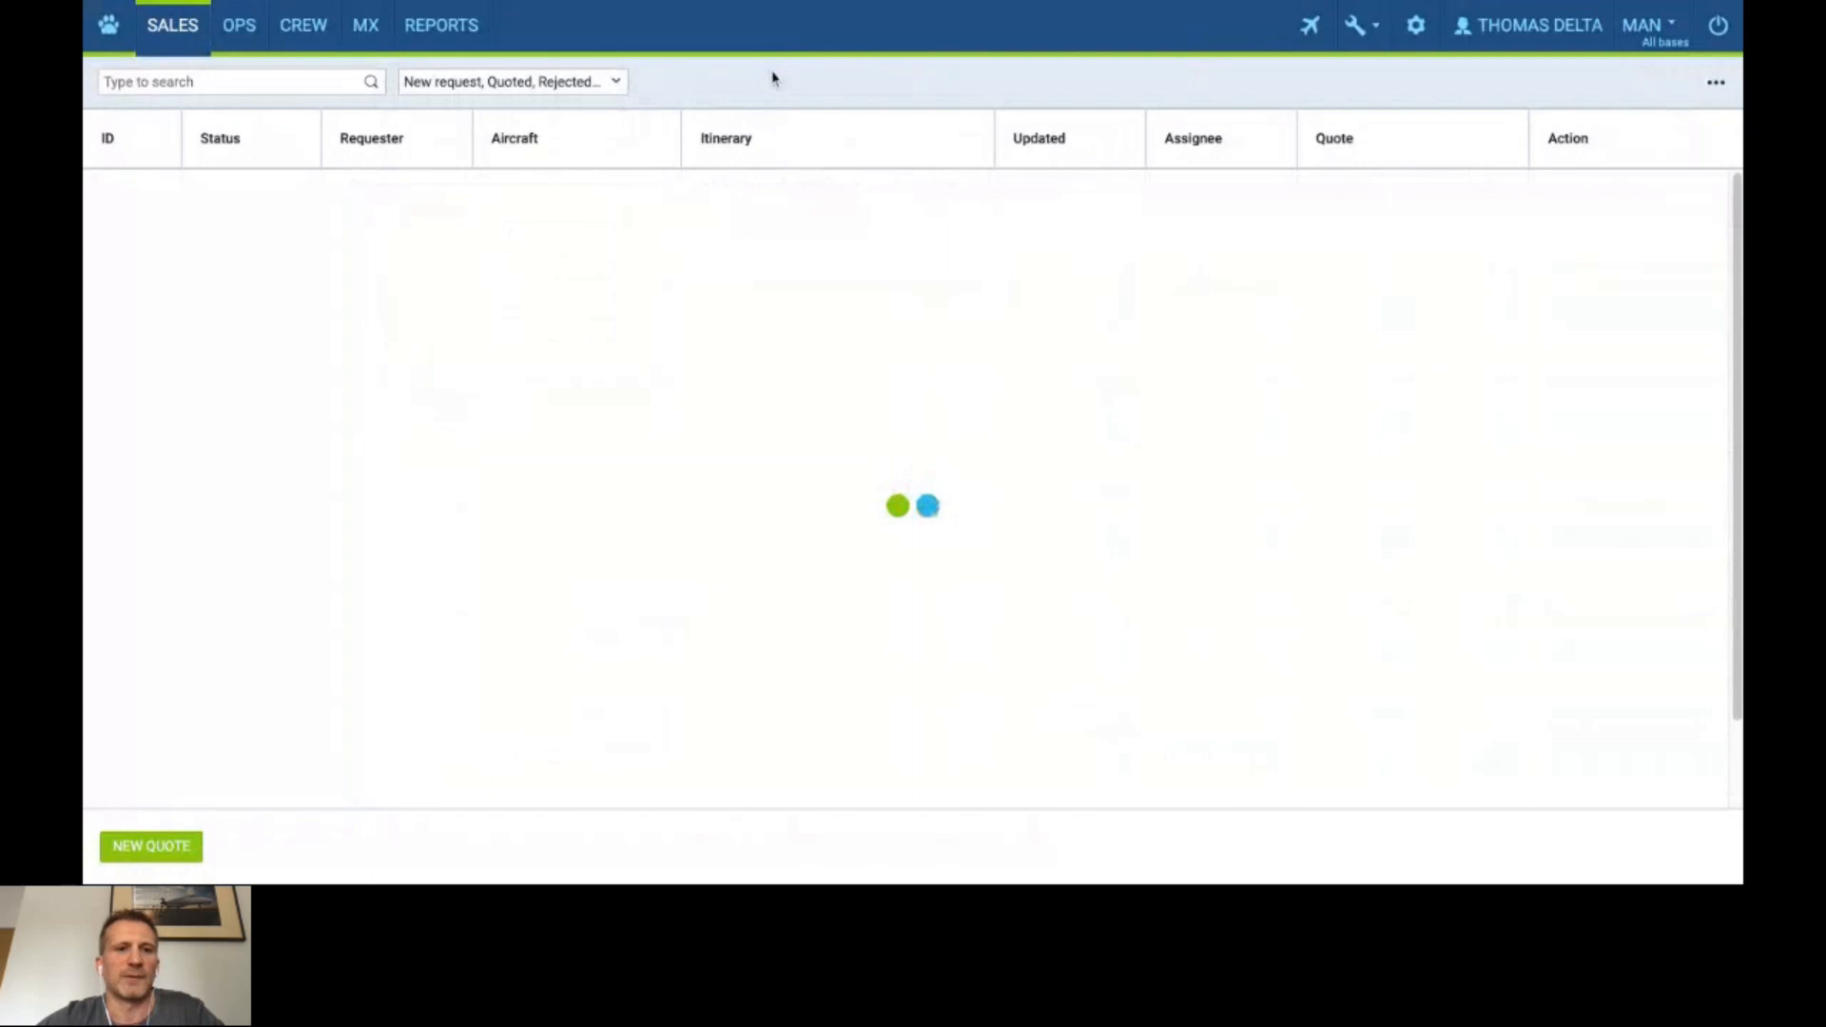
{"action": "left_click", "coordinate": [512, 81]}
{"action": "left_click", "coordinate": [453, 330]}
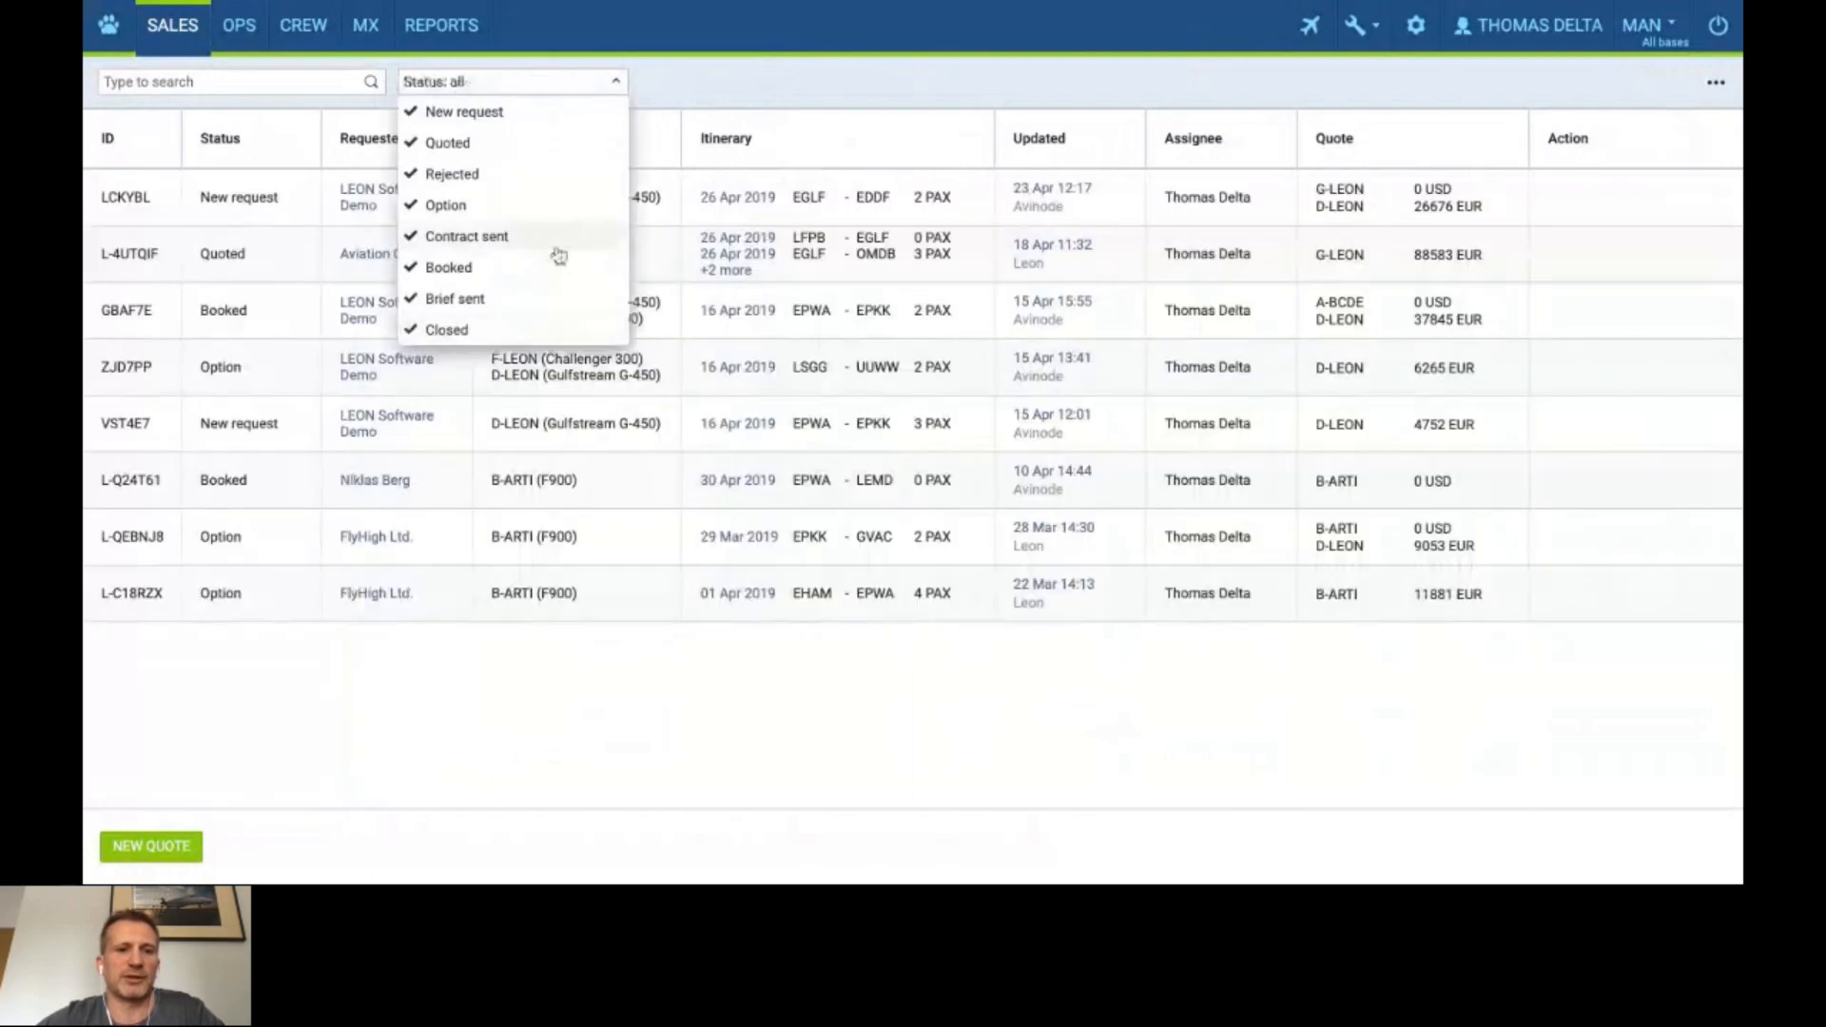
{"action": "left_click", "coordinate": [706, 92]}
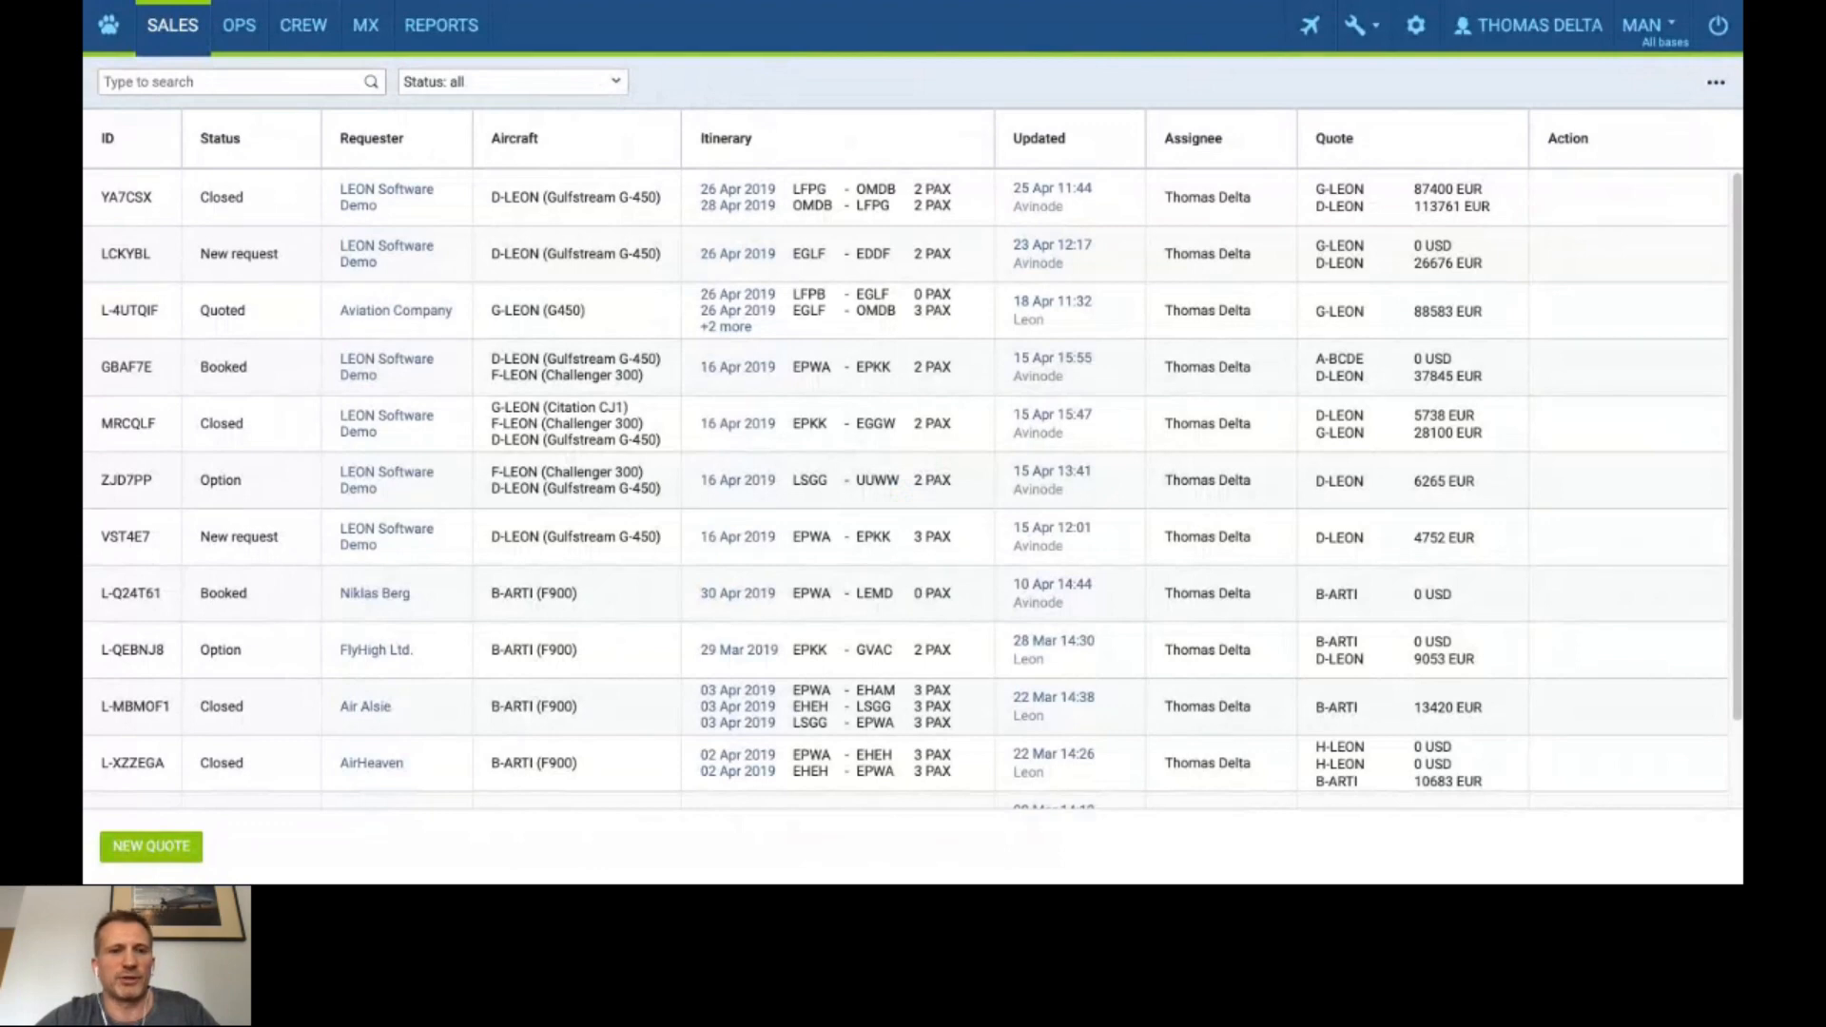
Search the request list for "lck" and clear the search.
{"action": "left_click", "coordinate": [104, 81]}
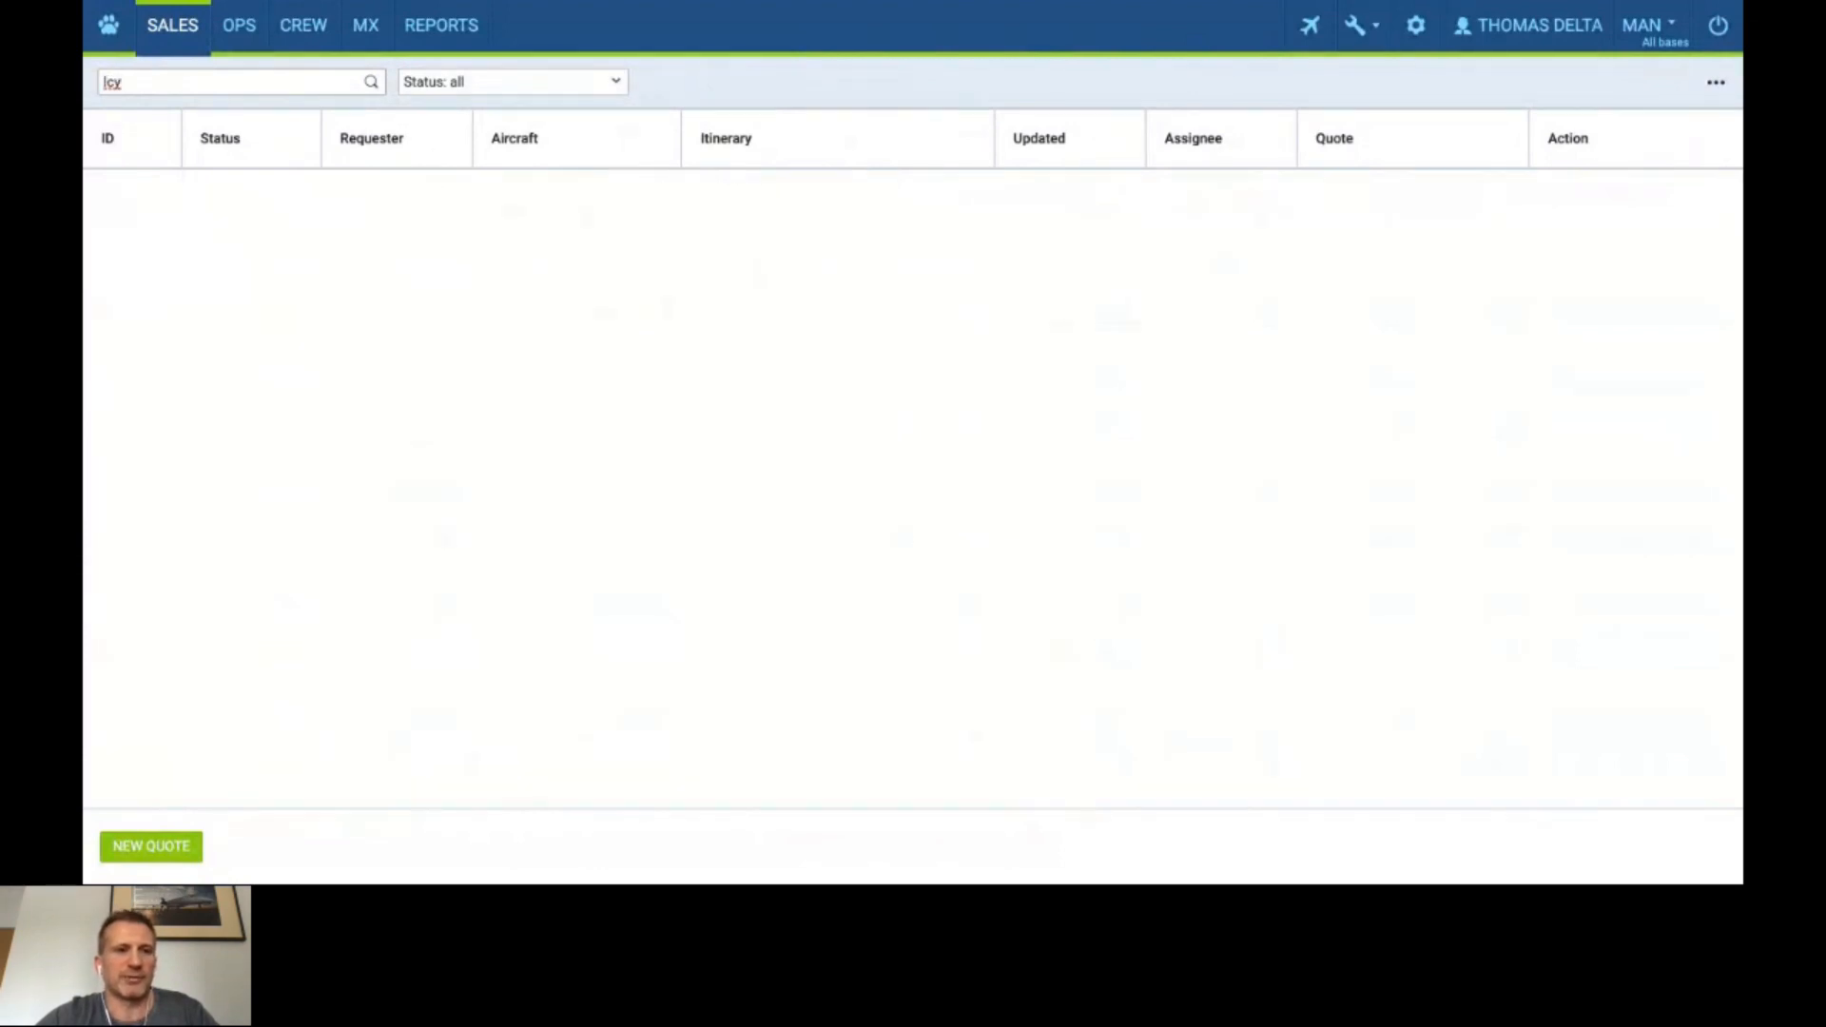
{"action": "key", "text": "BackSpace"}
{"action": "key", "text": "BackSpace"}
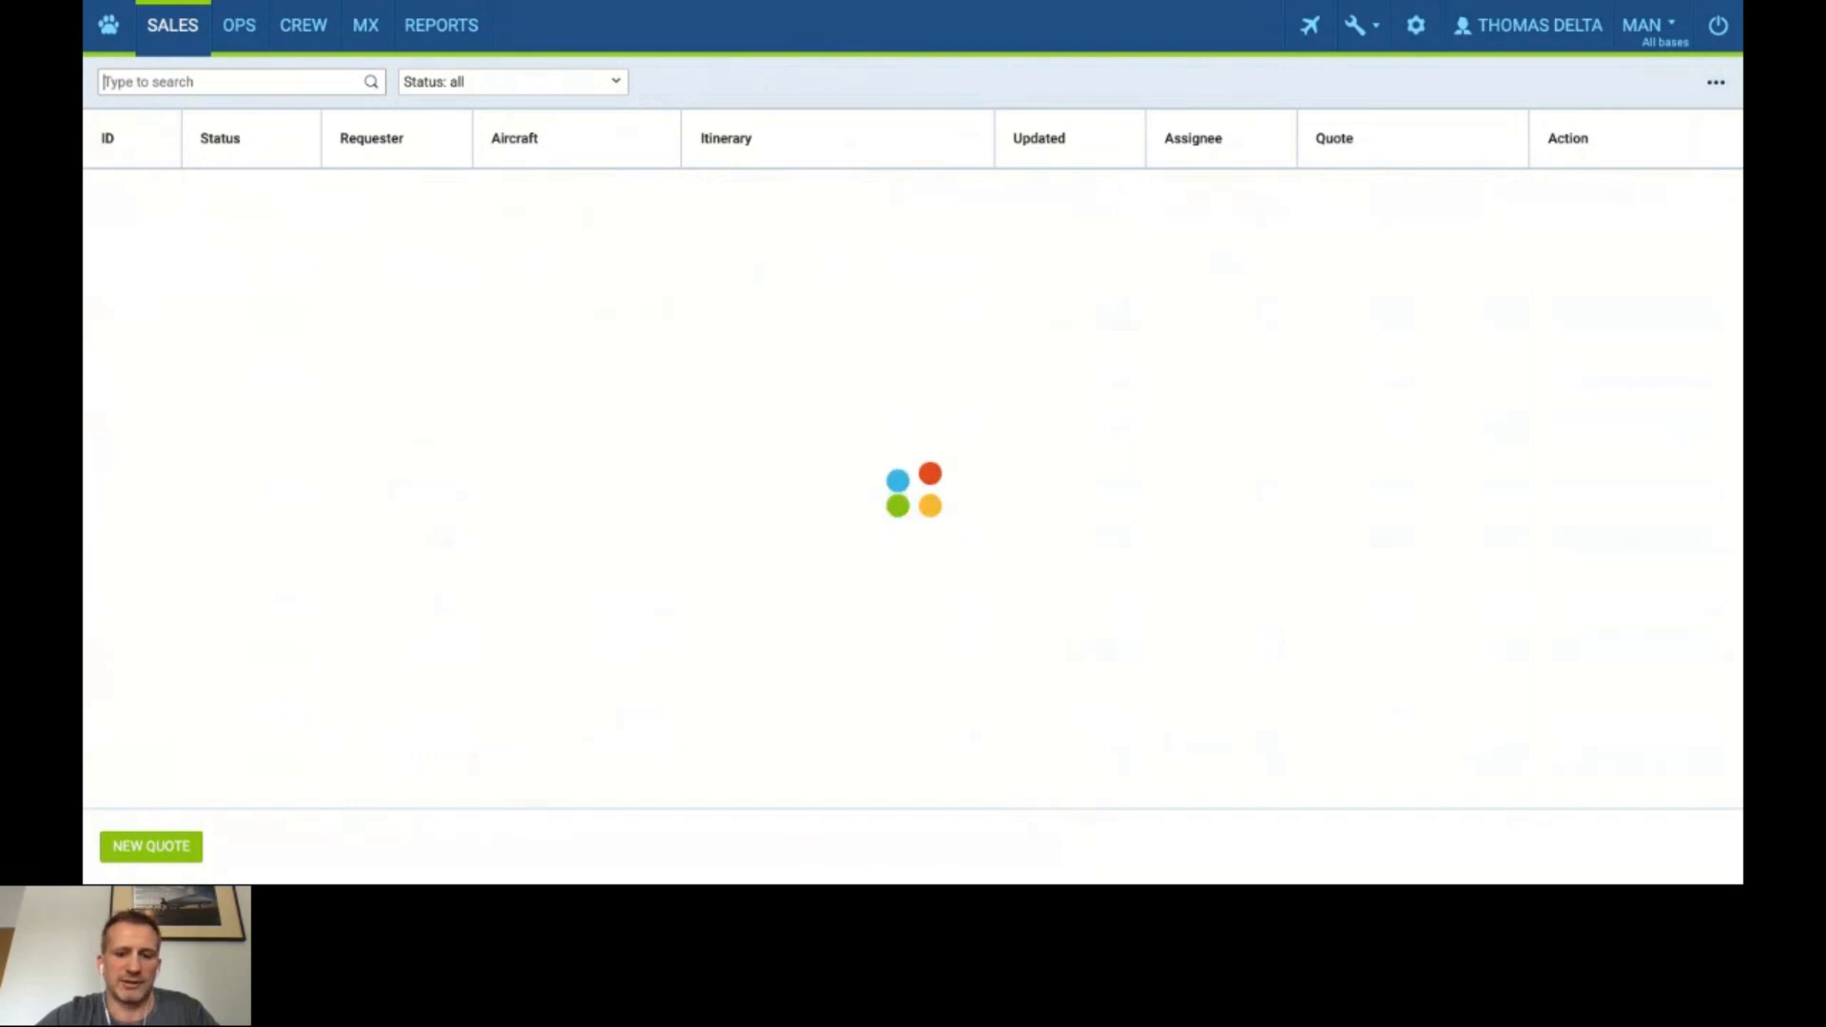
{"action": "type", "text": "lck"}
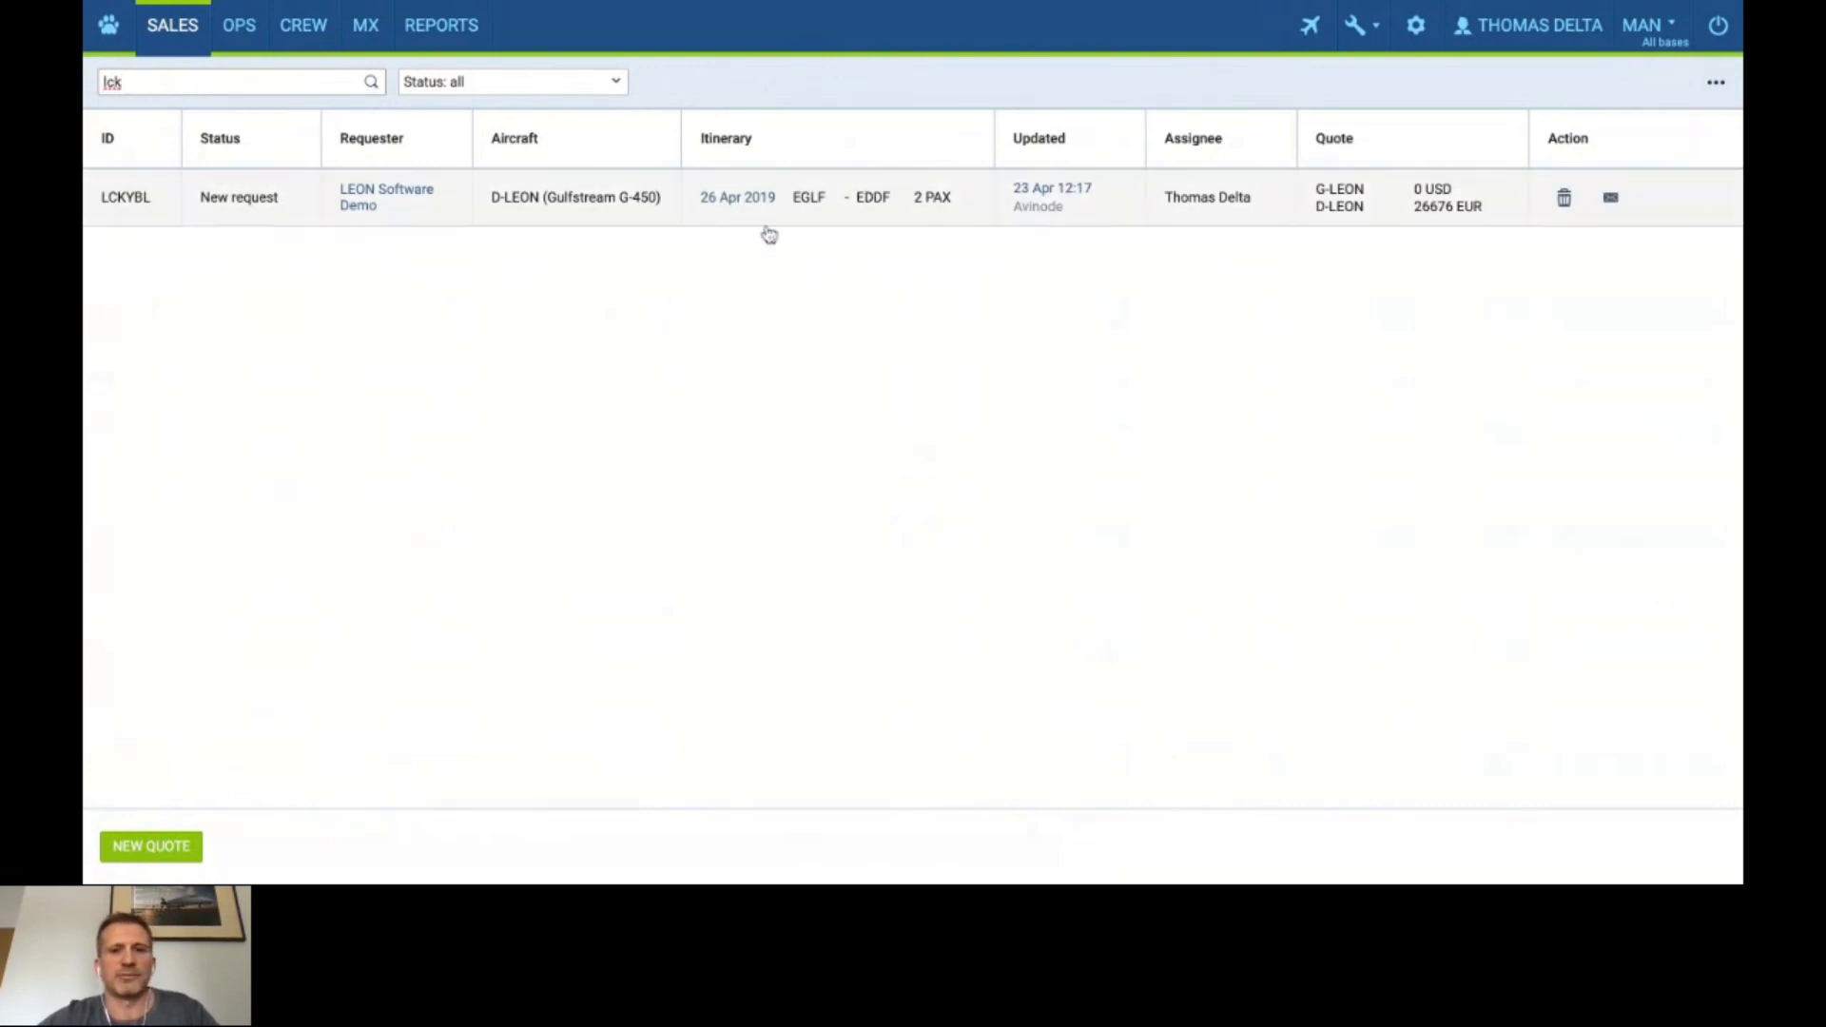
{"action": "key", "text": "BackSpace"}
{"action": "key", "text": "BackSpace"}
{"action": "key", "text": "BackSpace"}
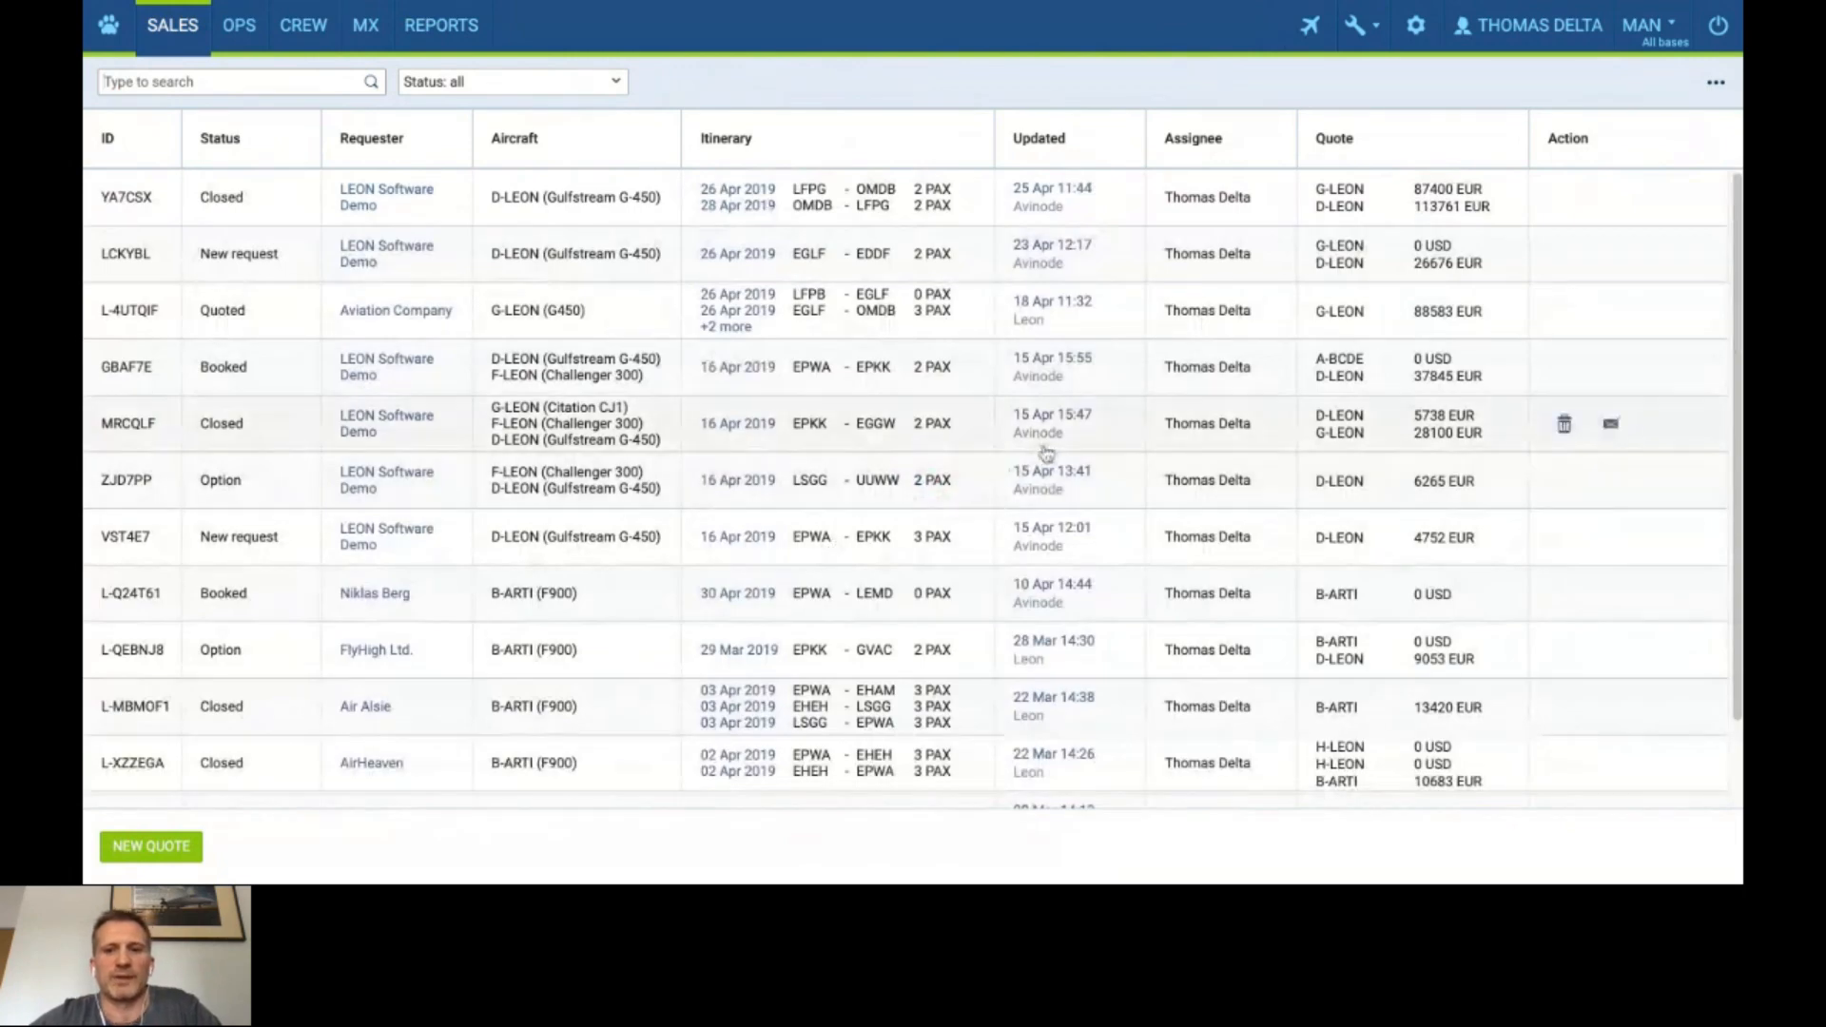
Start a new quote and set its marketplace to Avinode.
{"action": "left_click", "coordinate": [171, 856]}
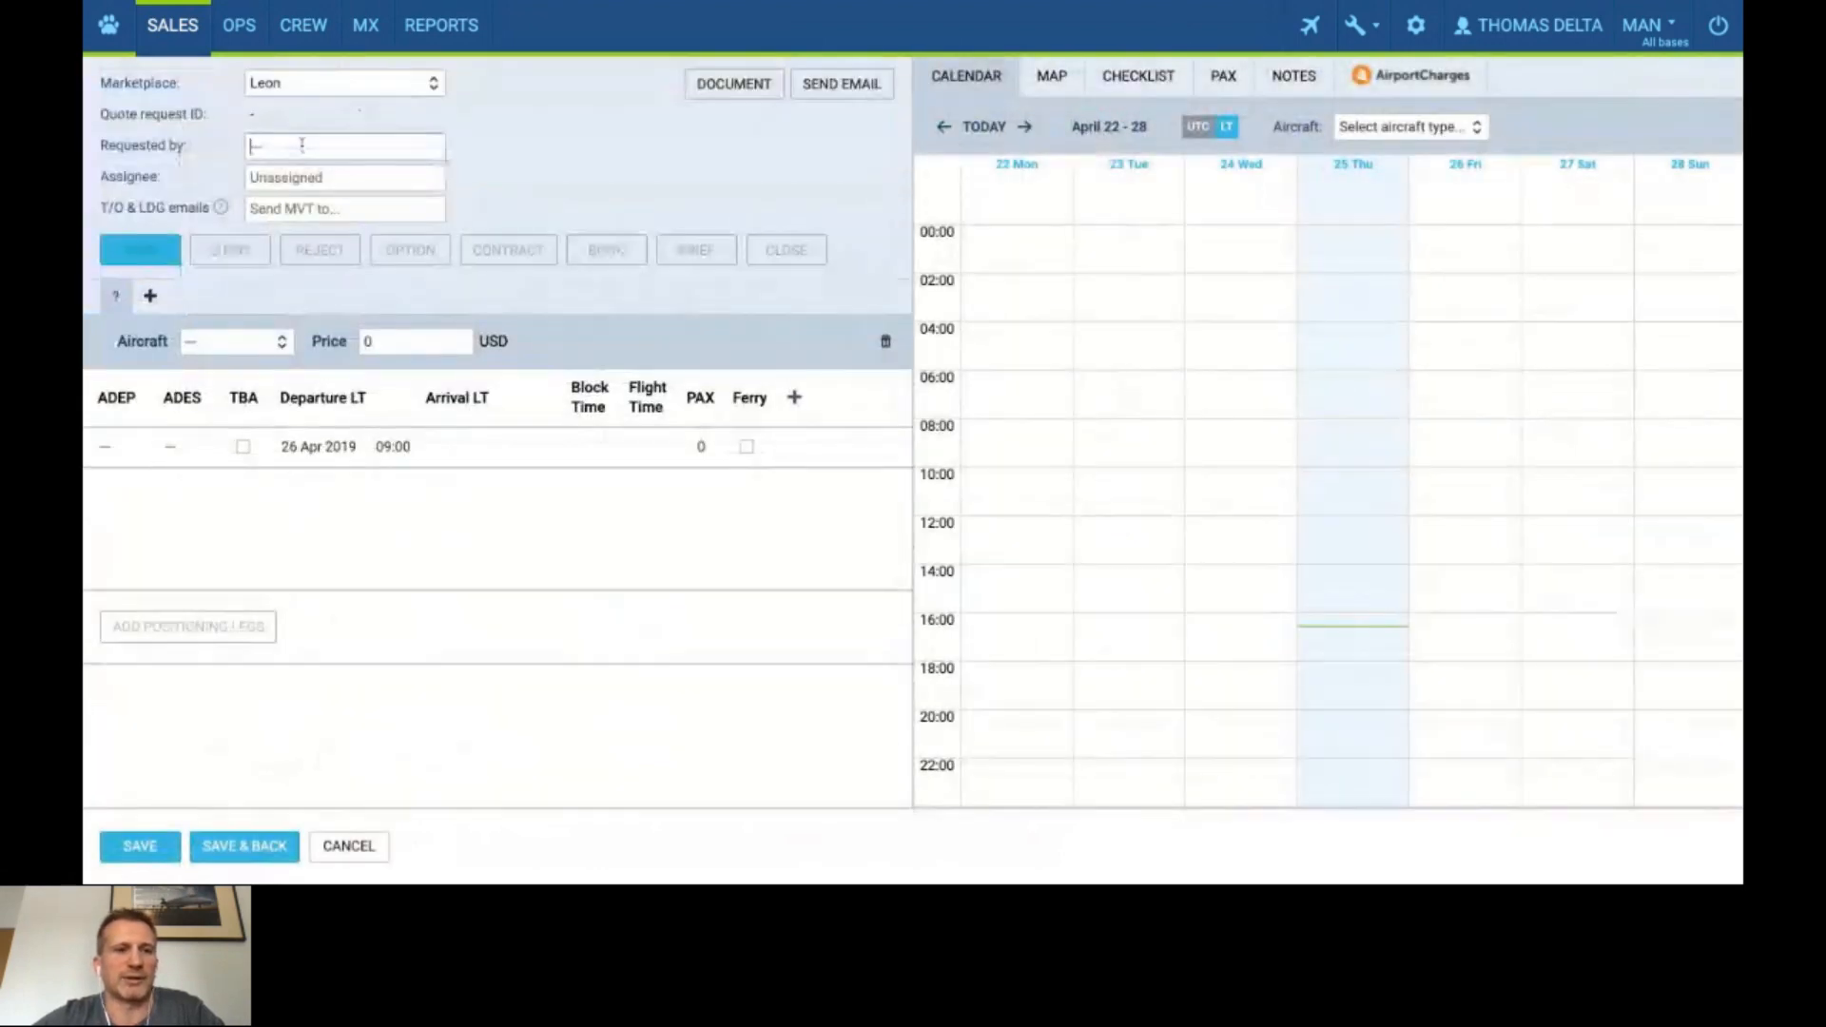
{"action": "left_click", "coordinate": [270, 149]}
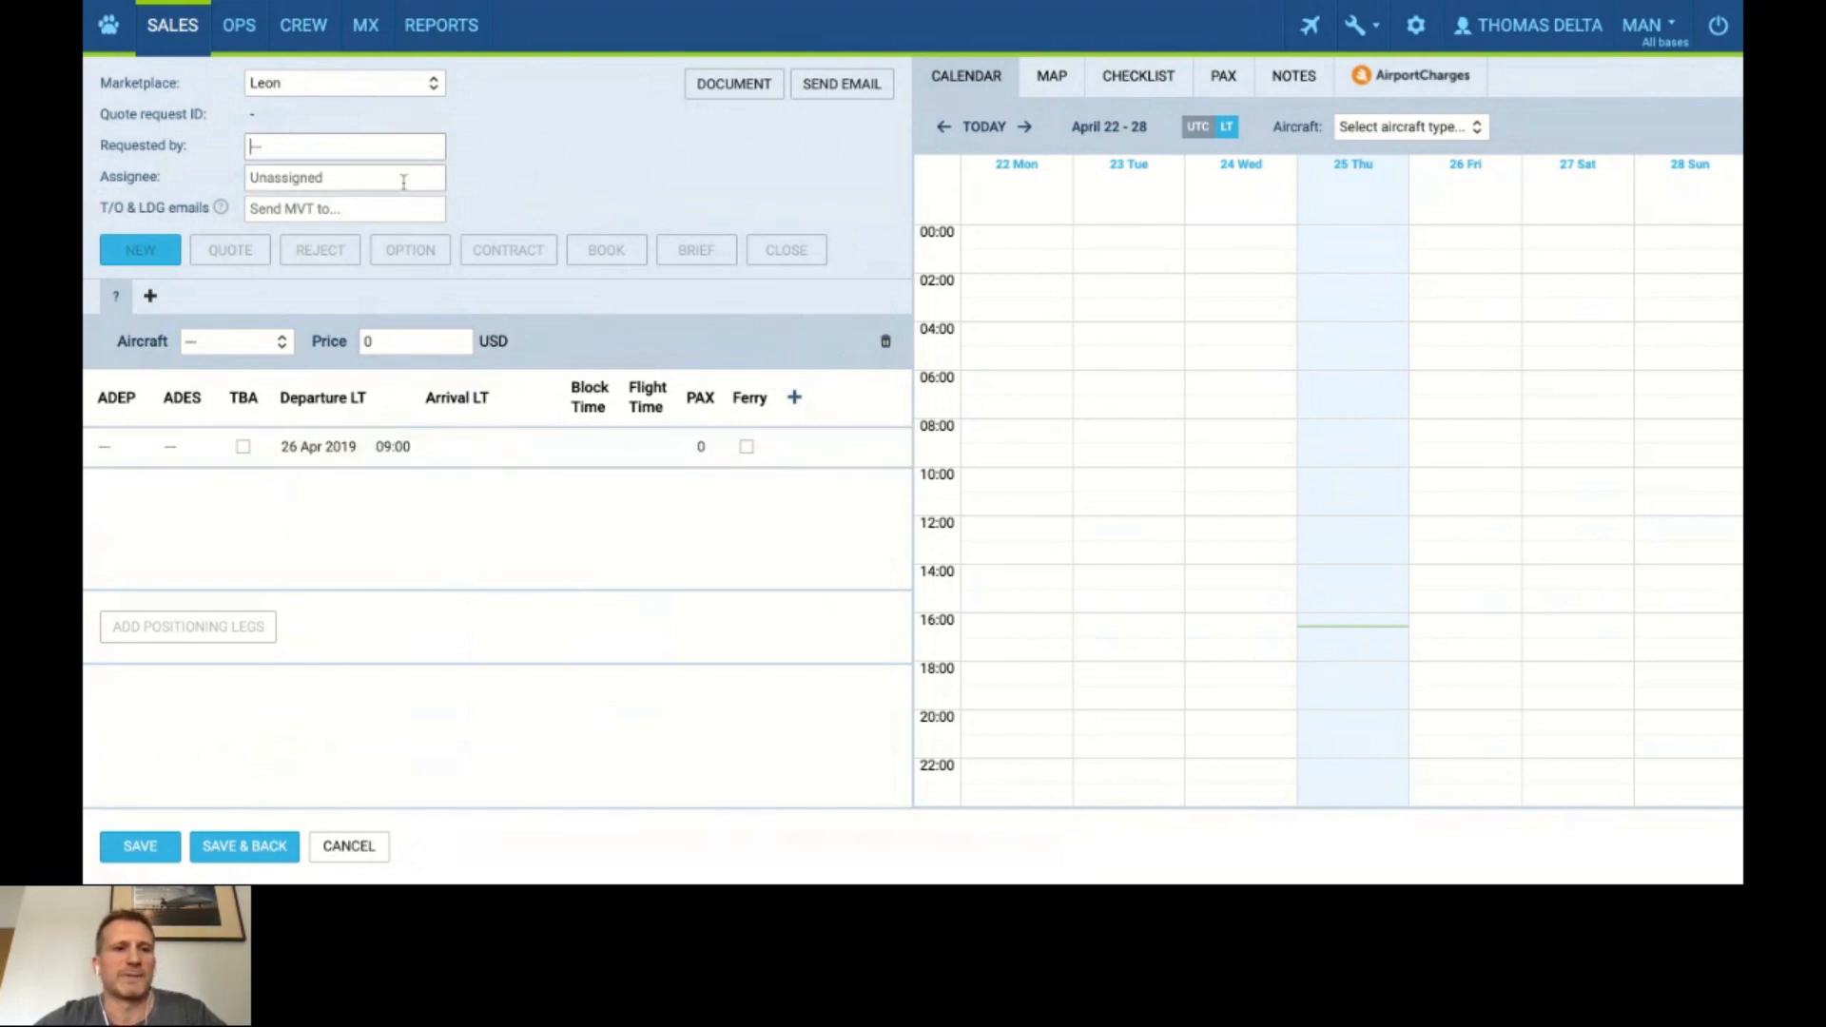
{"action": "left_click", "coordinate": [297, 93]}
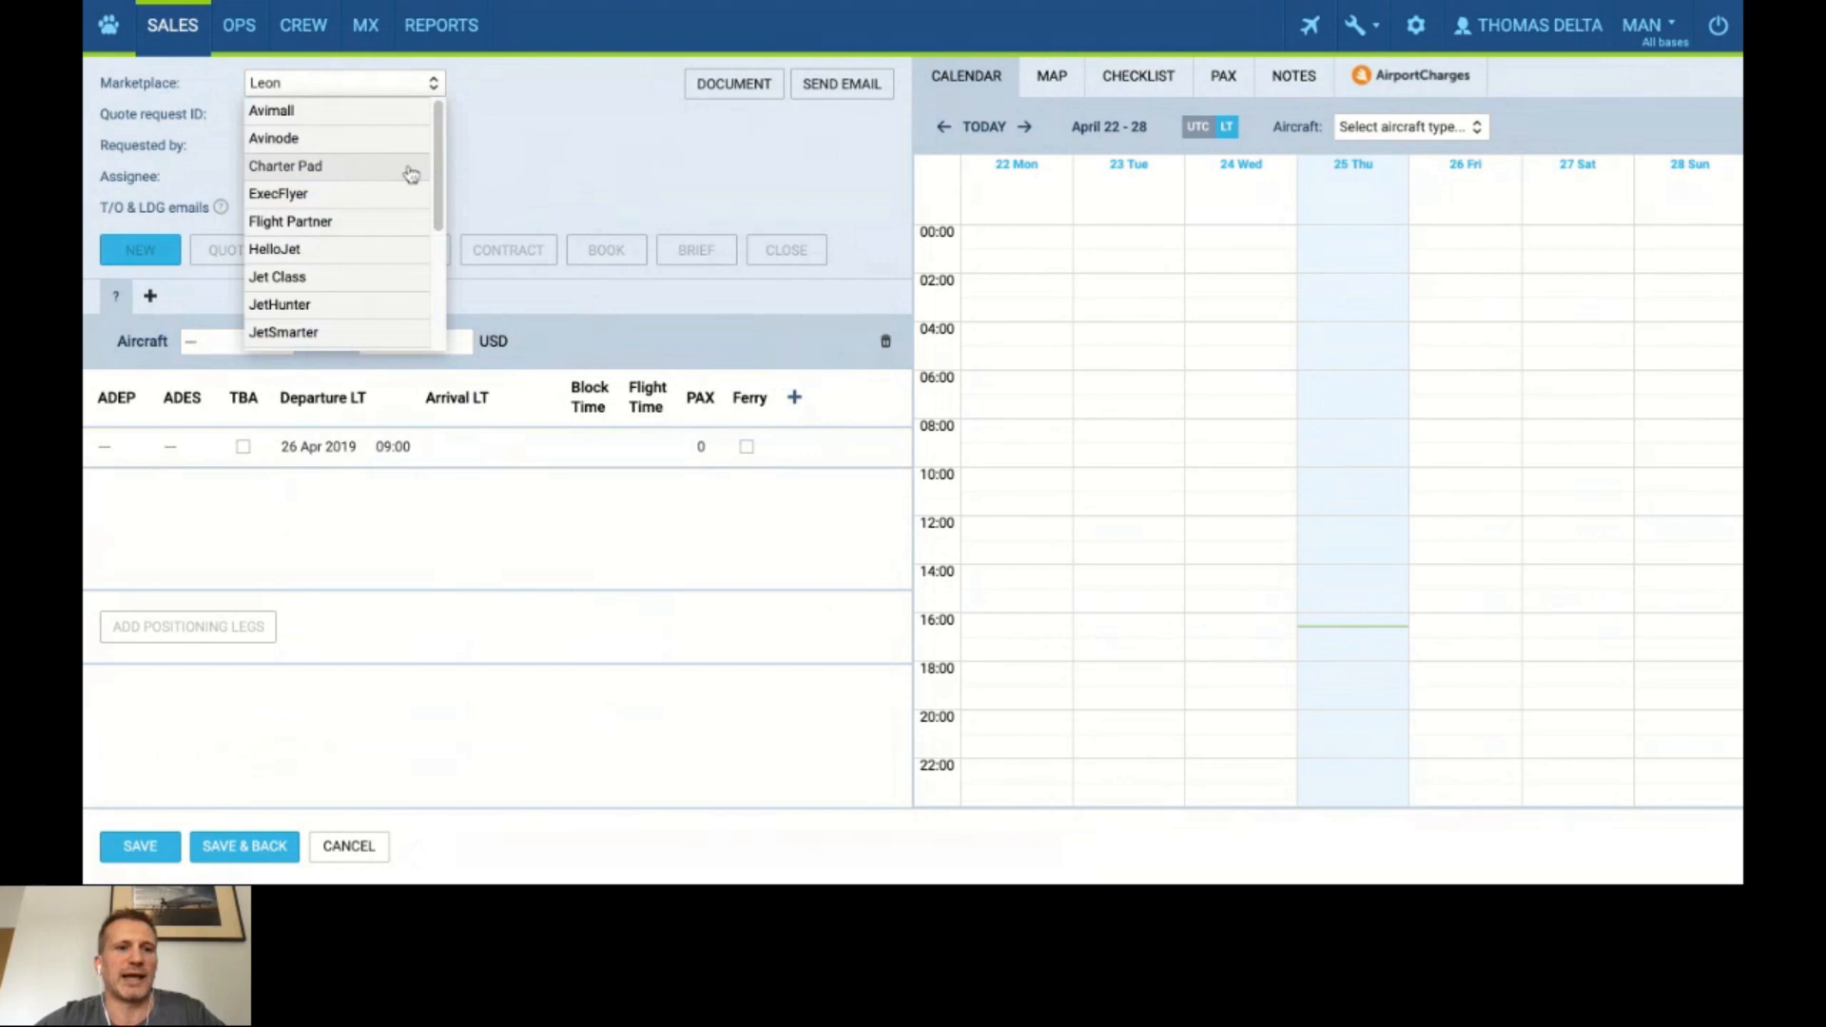
{"action": "left_click_drag", "start_coordinate": [441, 163], "coordinate": [439, 168]}
{"action": "scroll", "coordinate": [439, 168], "scroll_direction": "down", "scroll_amount": 3}
{"action": "scroll", "coordinate": [439, 167], "scroll_direction": "up", "scroll_amount": 3}
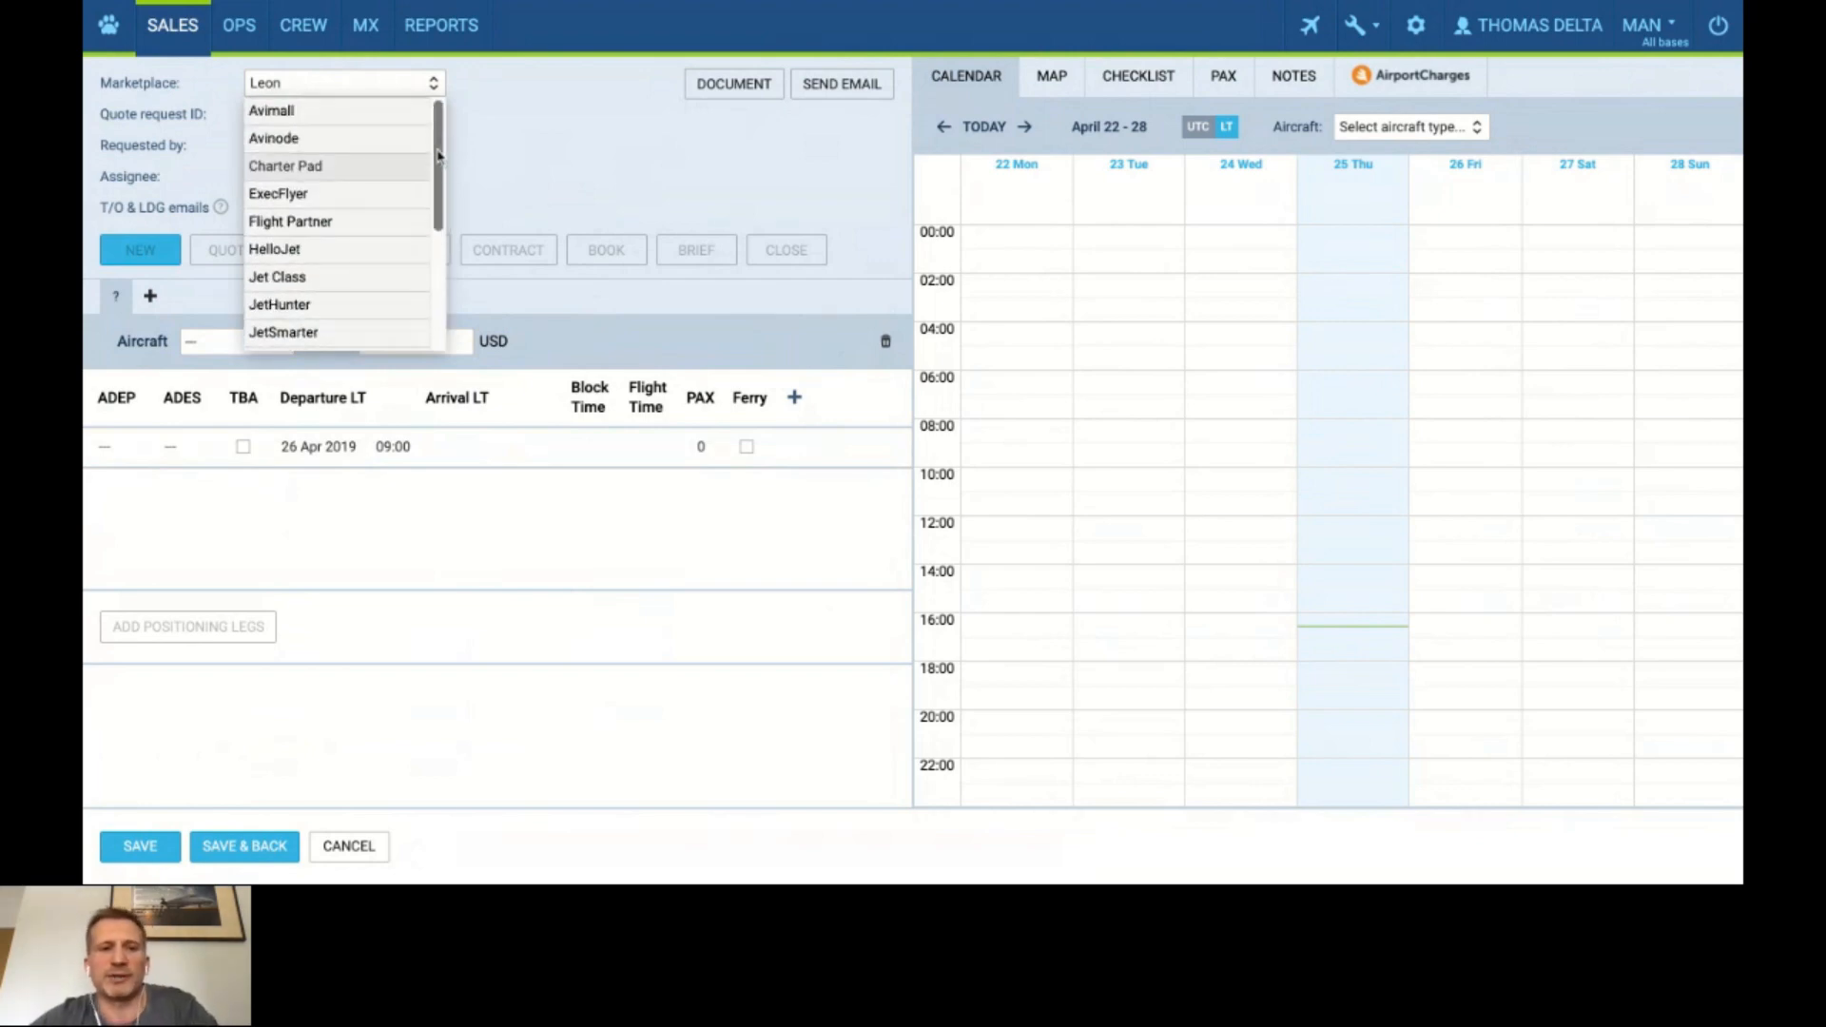
{"action": "left_click", "coordinate": [303, 139]}
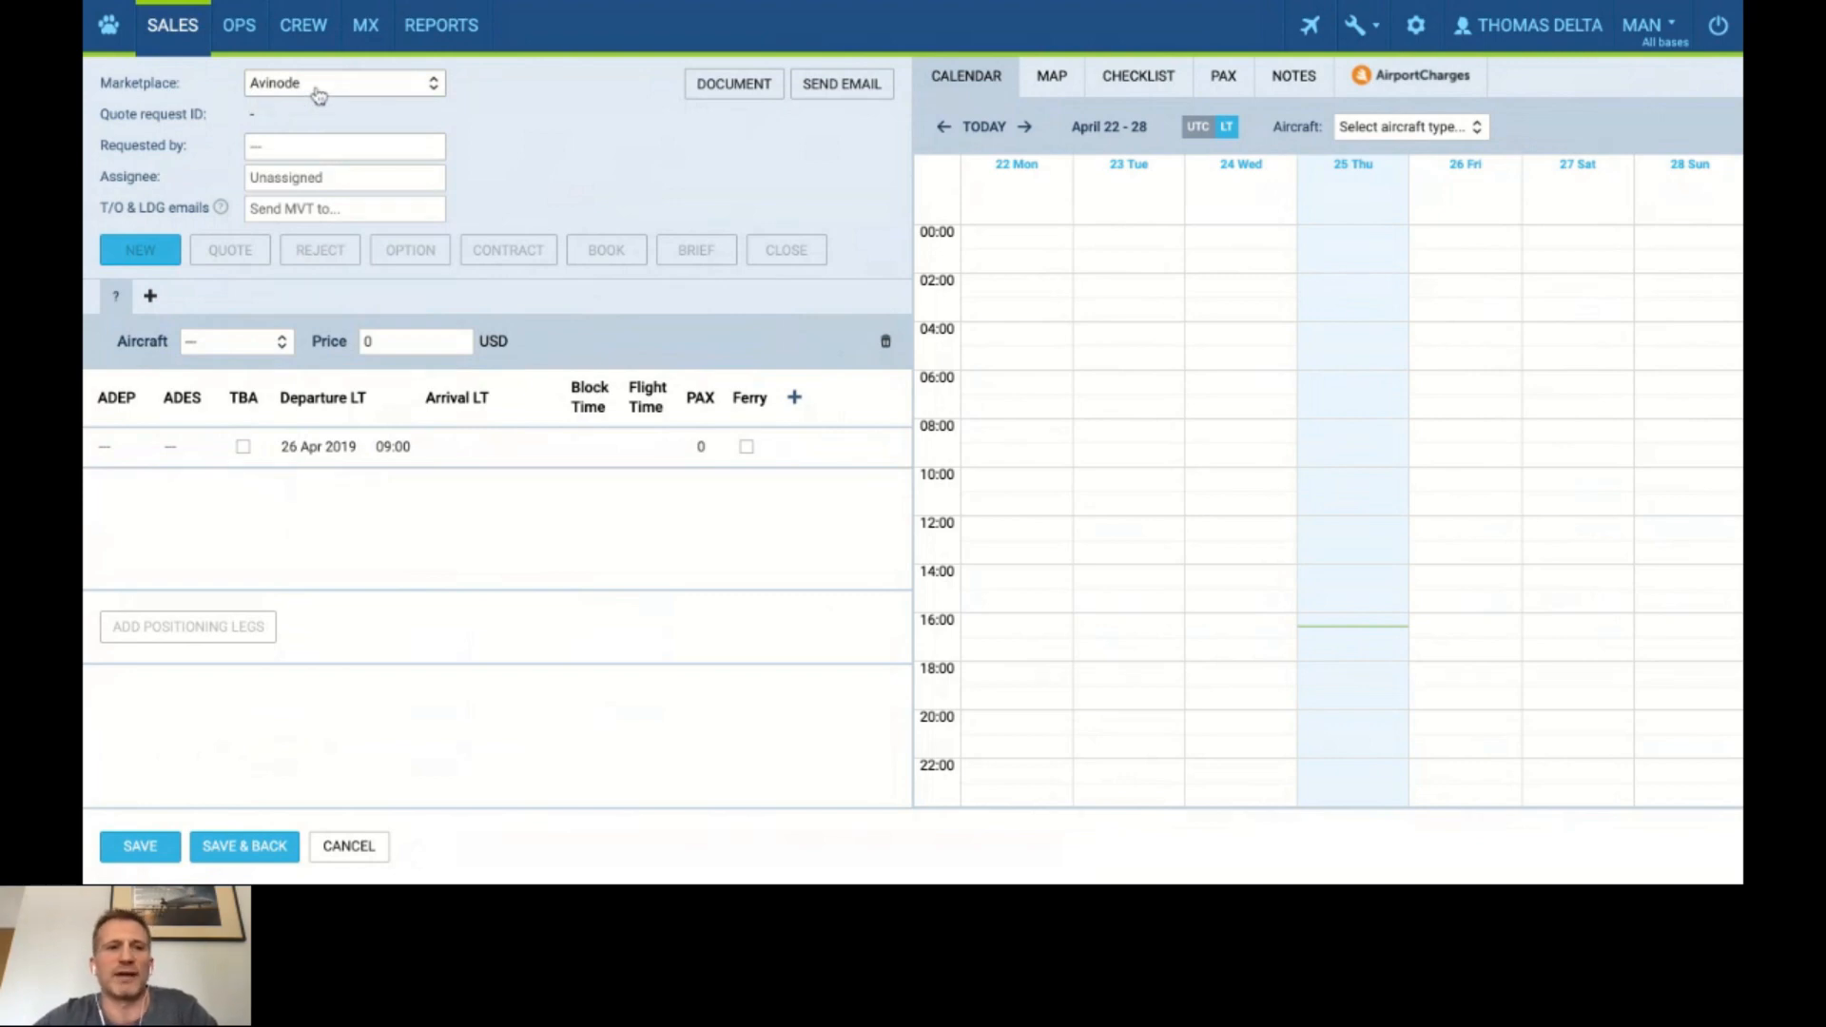
Look through the marketplaces available for the quote, keeping Avinode selected.
{"action": "left_click", "coordinate": [323, 90]}
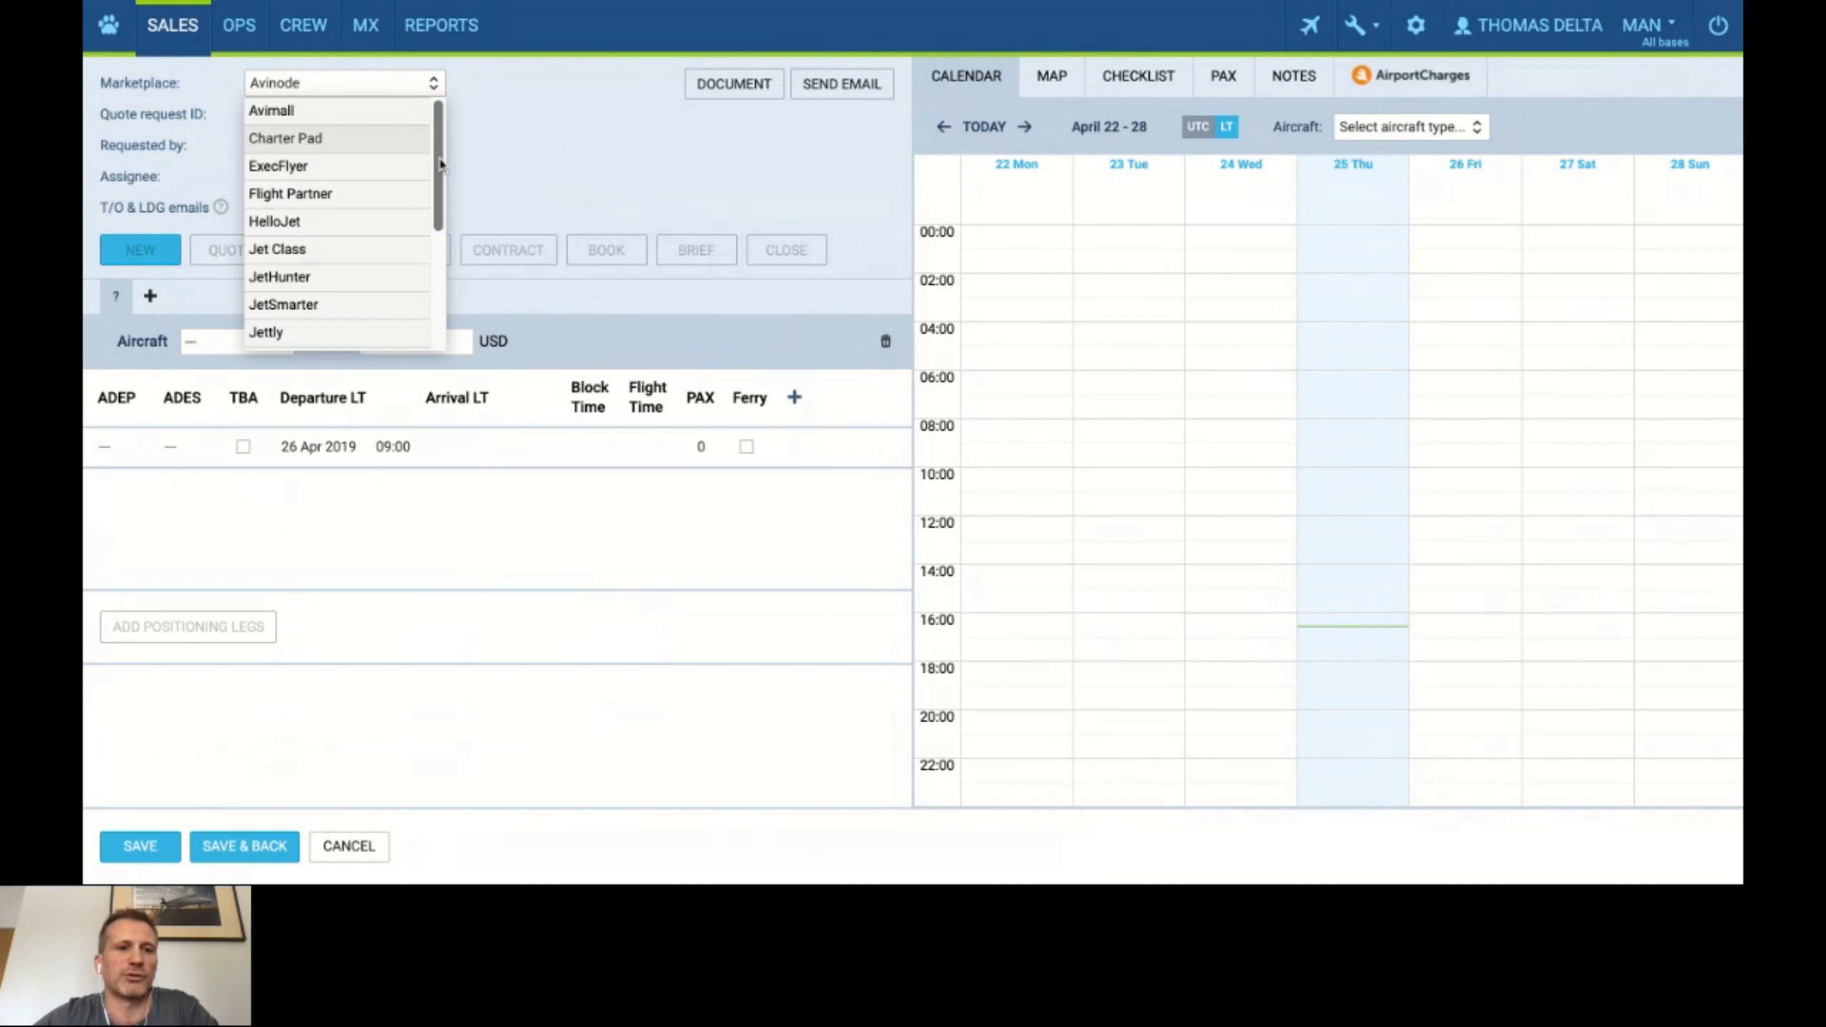
{"action": "scroll", "coordinate": [440, 165], "scroll_direction": "down", "scroll_amount": 3}
{"action": "scroll", "coordinate": [440, 165], "scroll_direction": "up", "scroll_amount": 3}
{"action": "scroll", "coordinate": [440, 165], "scroll_direction": "down", "scroll_amount": 1}
{"action": "left_click_drag", "start_coordinate": [439, 208], "coordinate": [440, 259]}
{"action": "scroll", "coordinate": [440, 259], "scroll_direction": "down", "scroll_amount": 1}
{"action": "scroll", "coordinate": [440, 233], "scroll_direction": "up", "scroll_amount": 1}
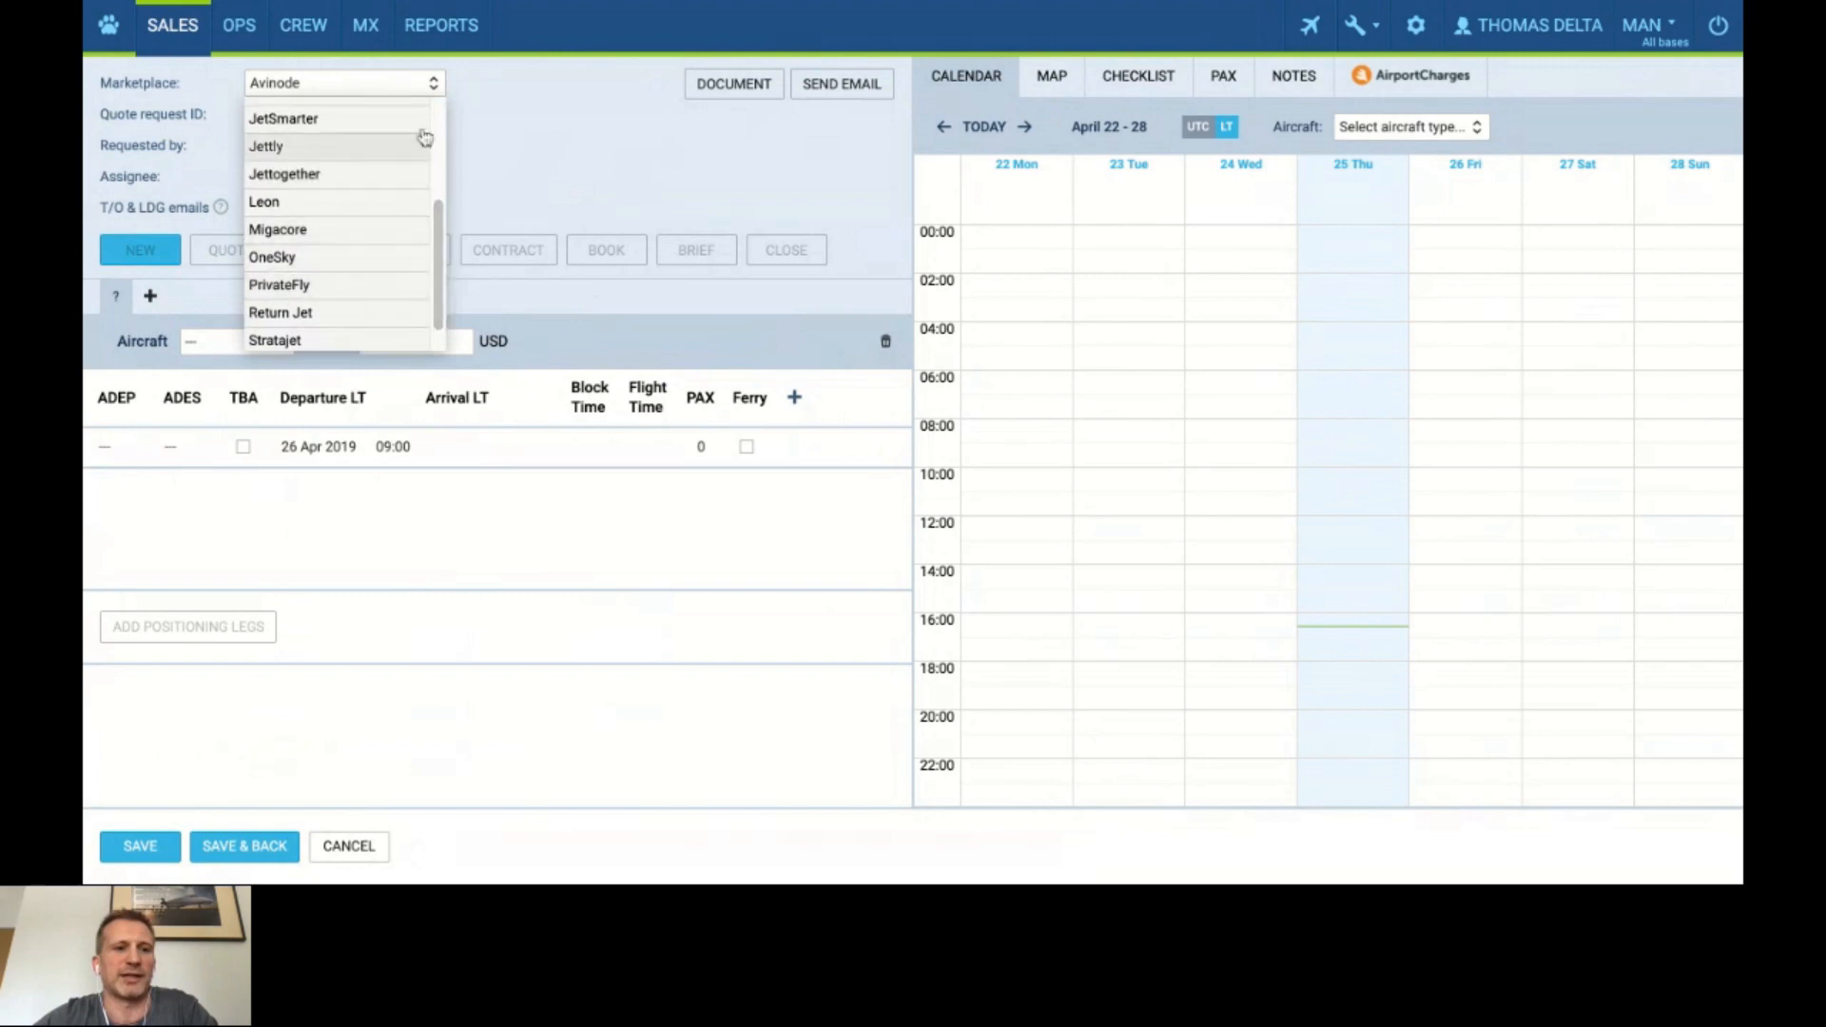
{"action": "scroll", "coordinate": [438, 128], "scroll_direction": "up", "scroll_amount": 3}
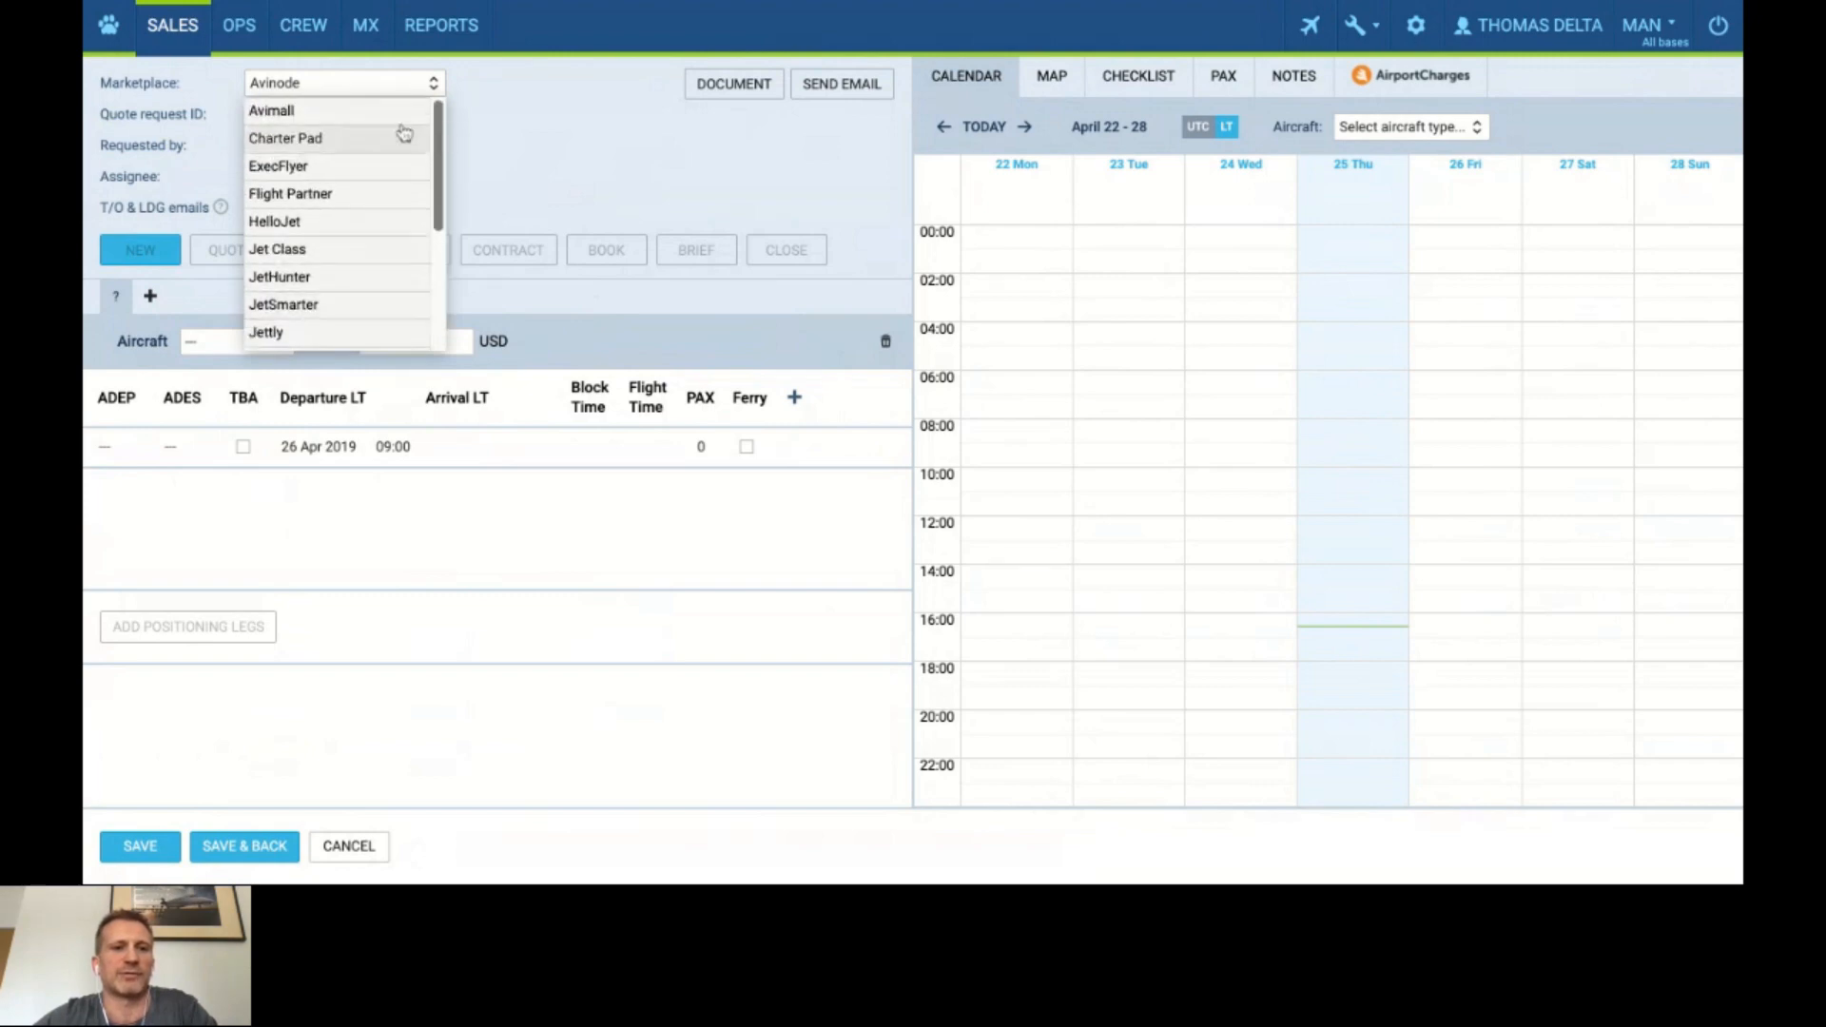
{"action": "left_click", "coordinate": [505, 163]}
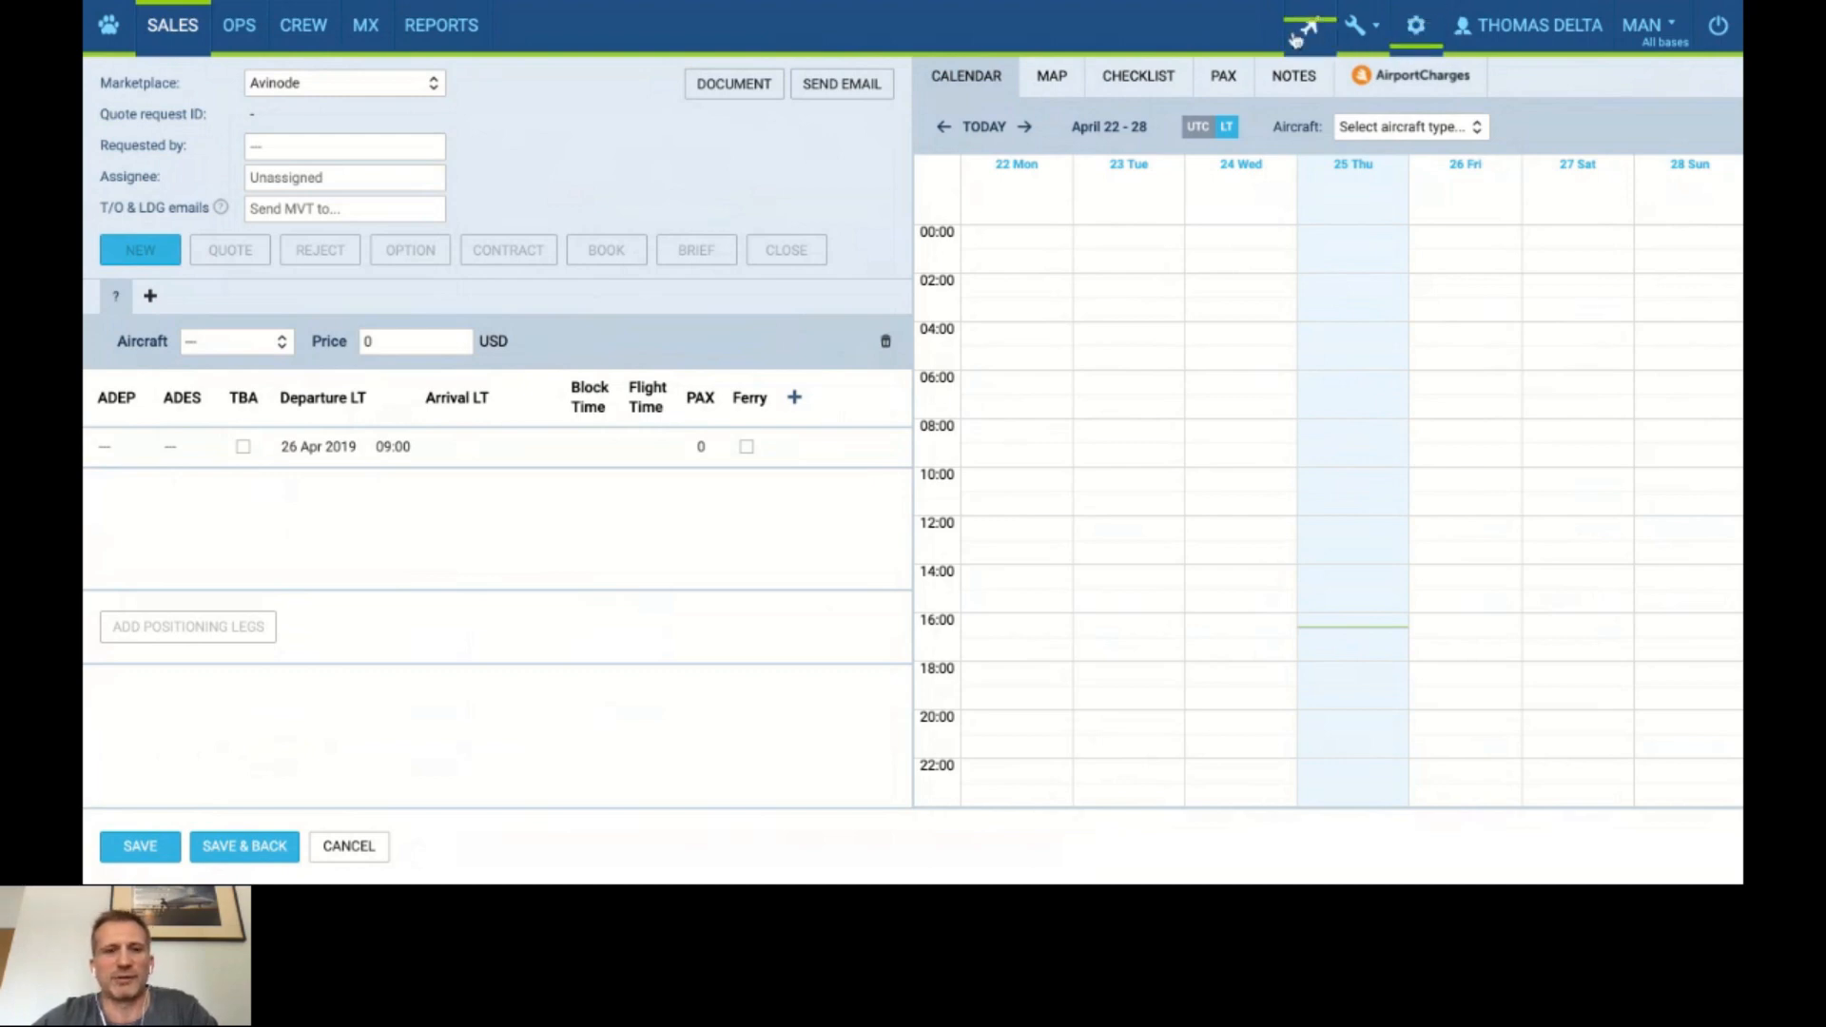
Abandon the unsaved quote and open the Charter Agreement – CA English email template from the settings.
{"action": "left_click", "coordinate": [1415, 29]}
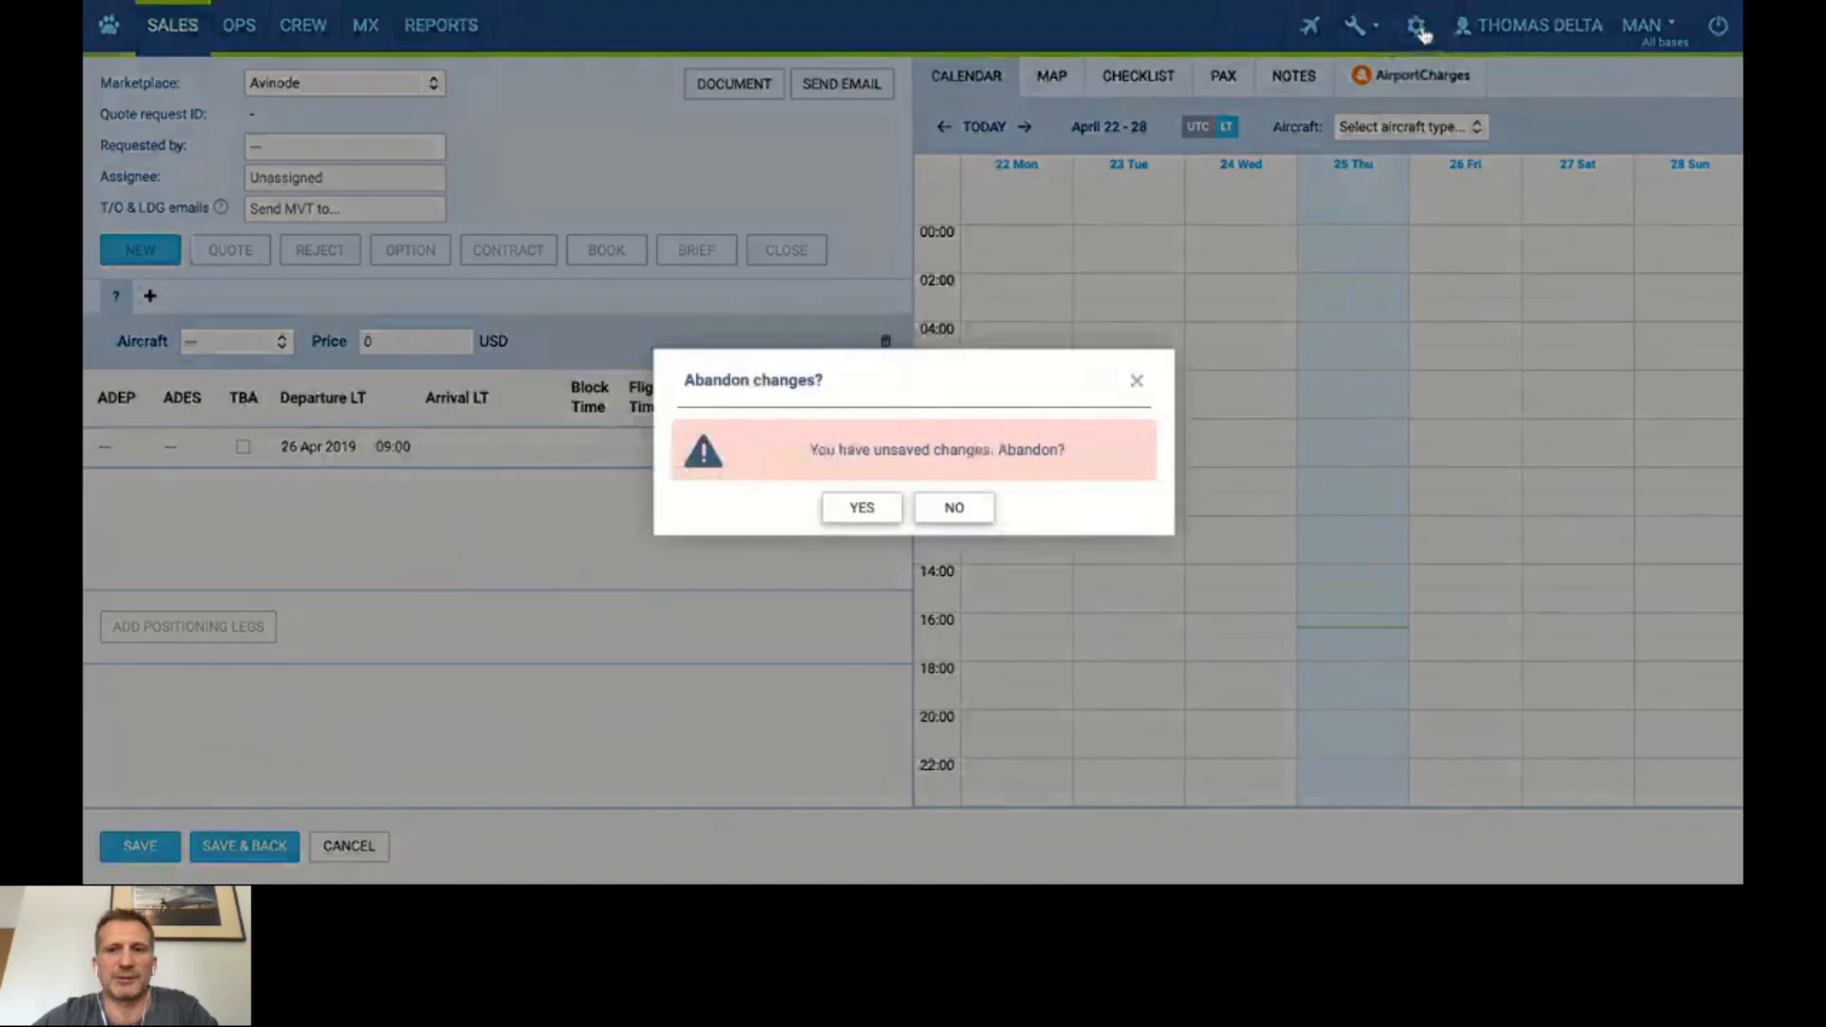
{"action": "left_click", "coordinate": [861, 508]}
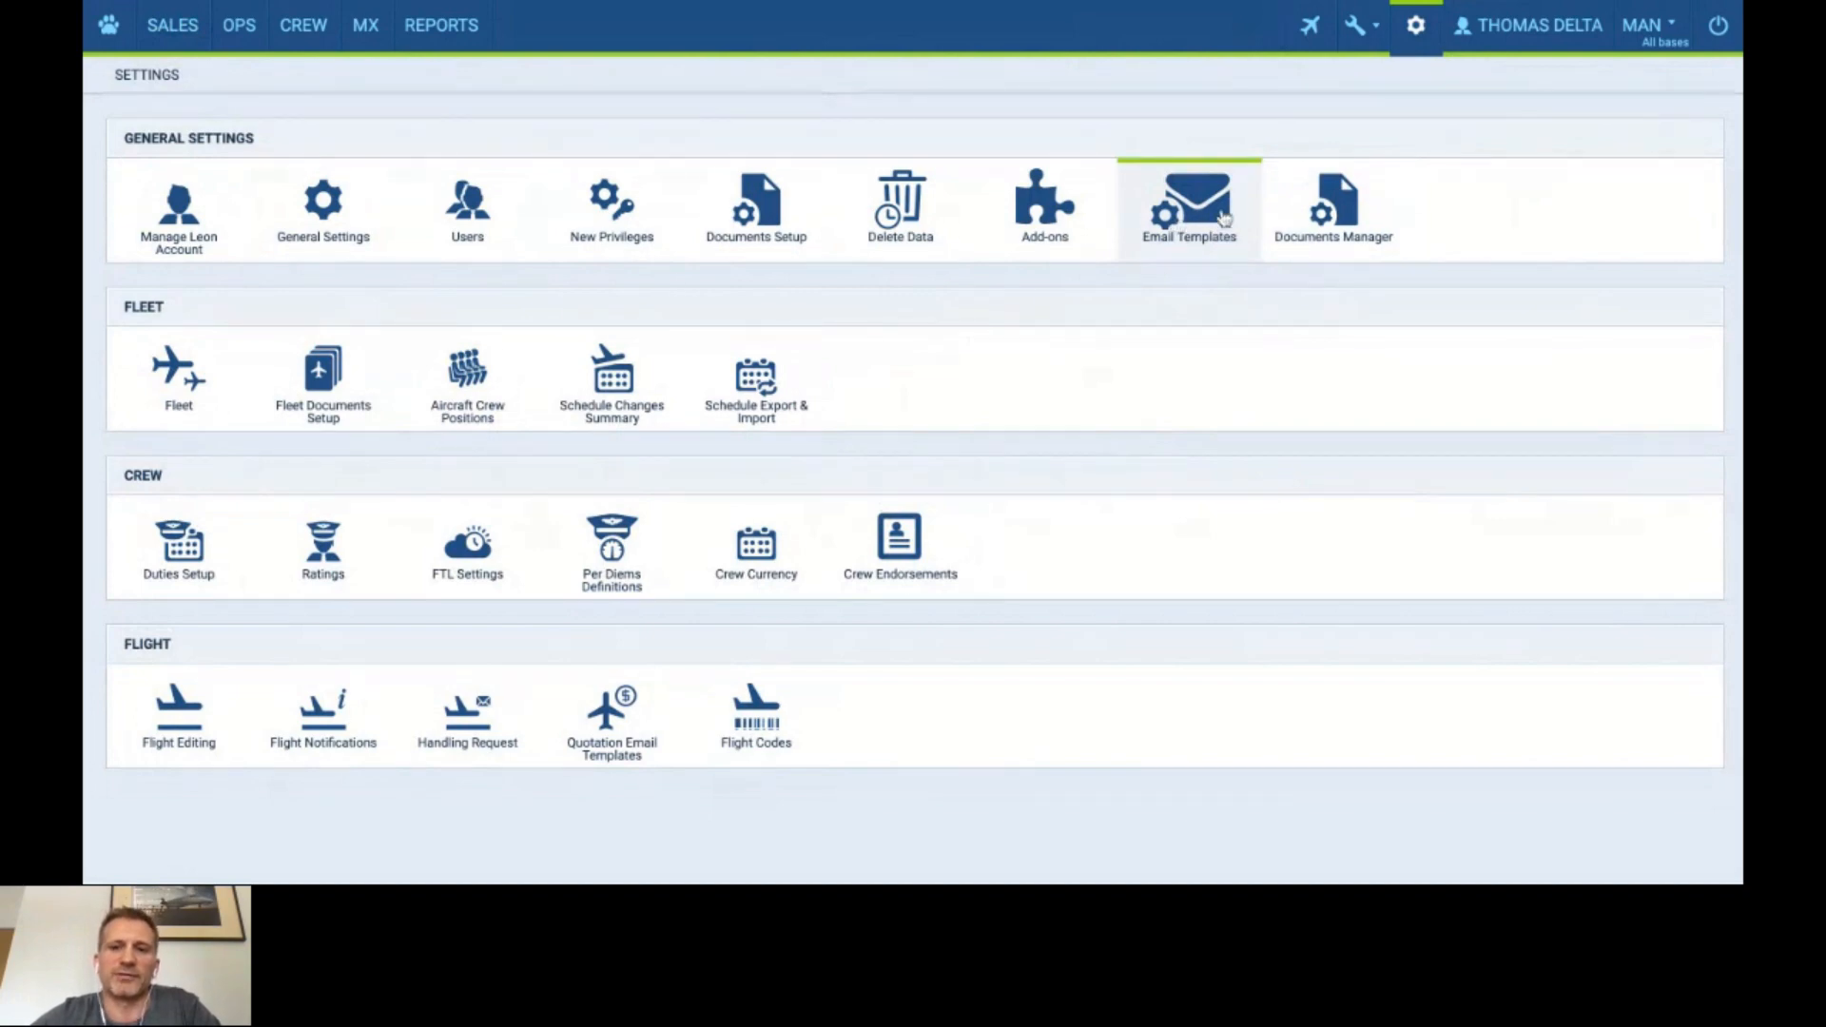
{"action": "left_click", "coordinate": [1201, 219]}
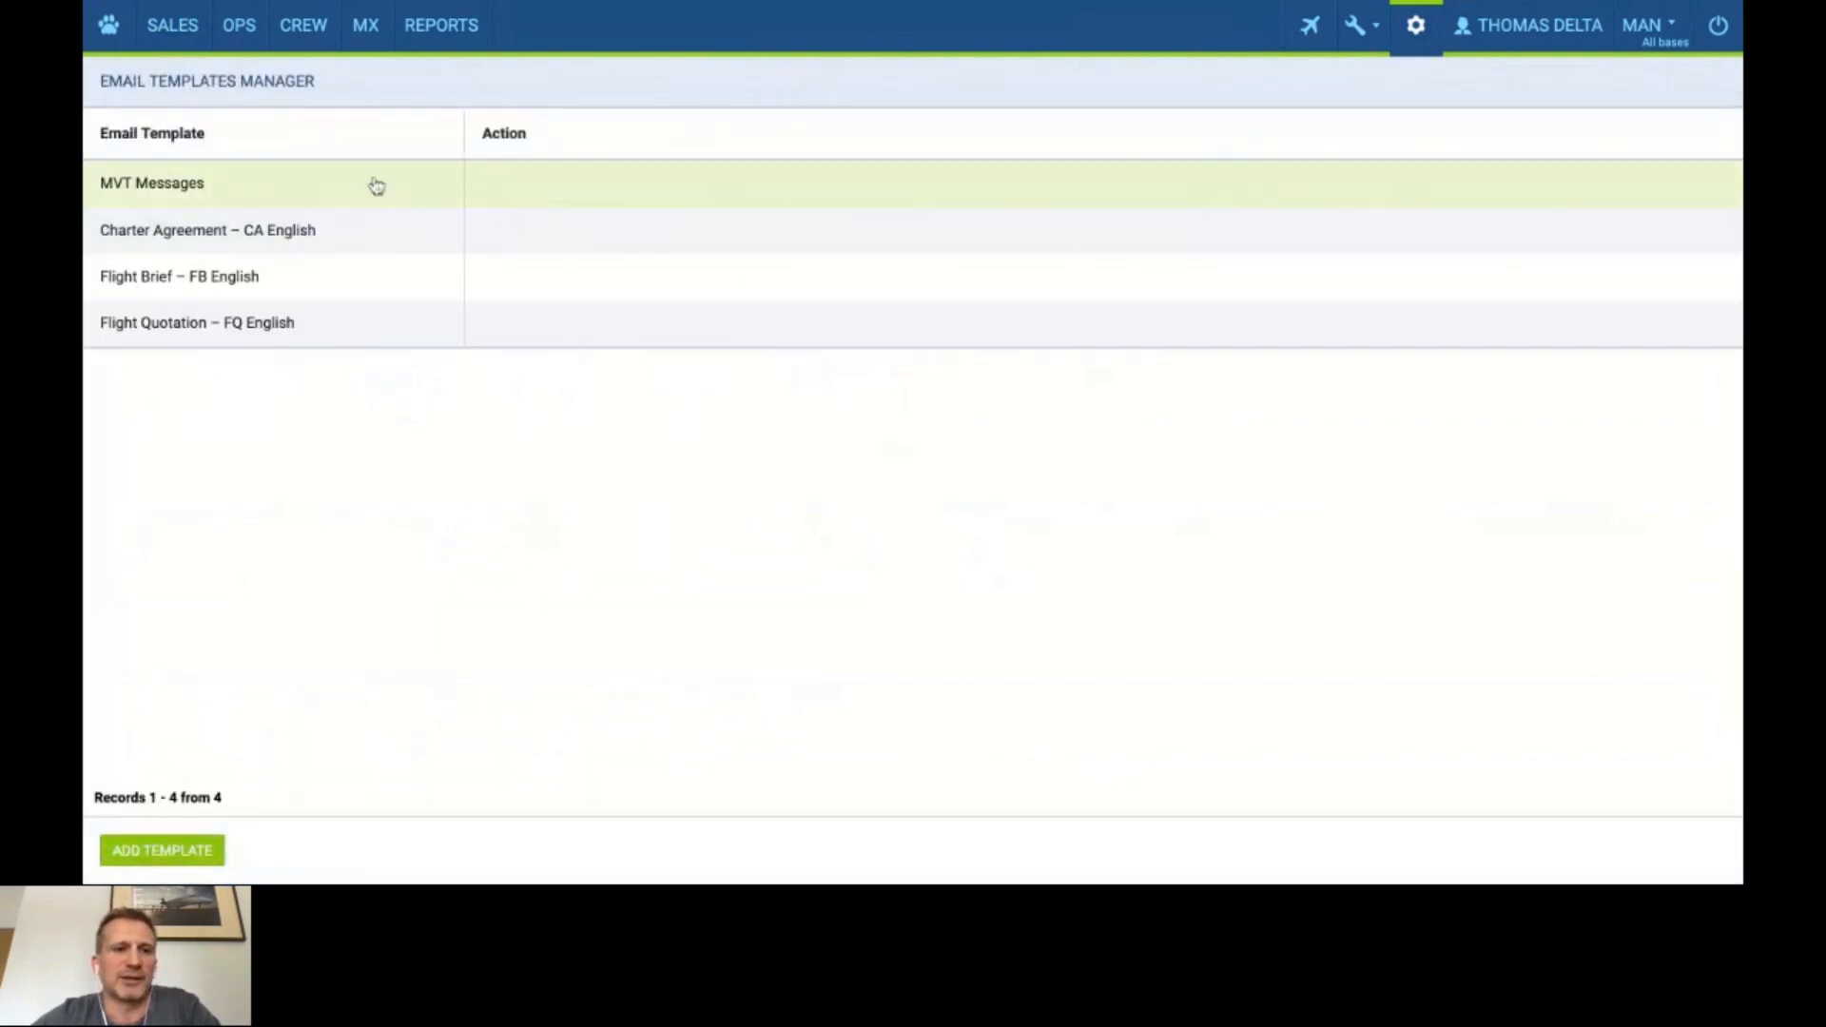
{"action": "left_click", "coordinate": [177, 241]}
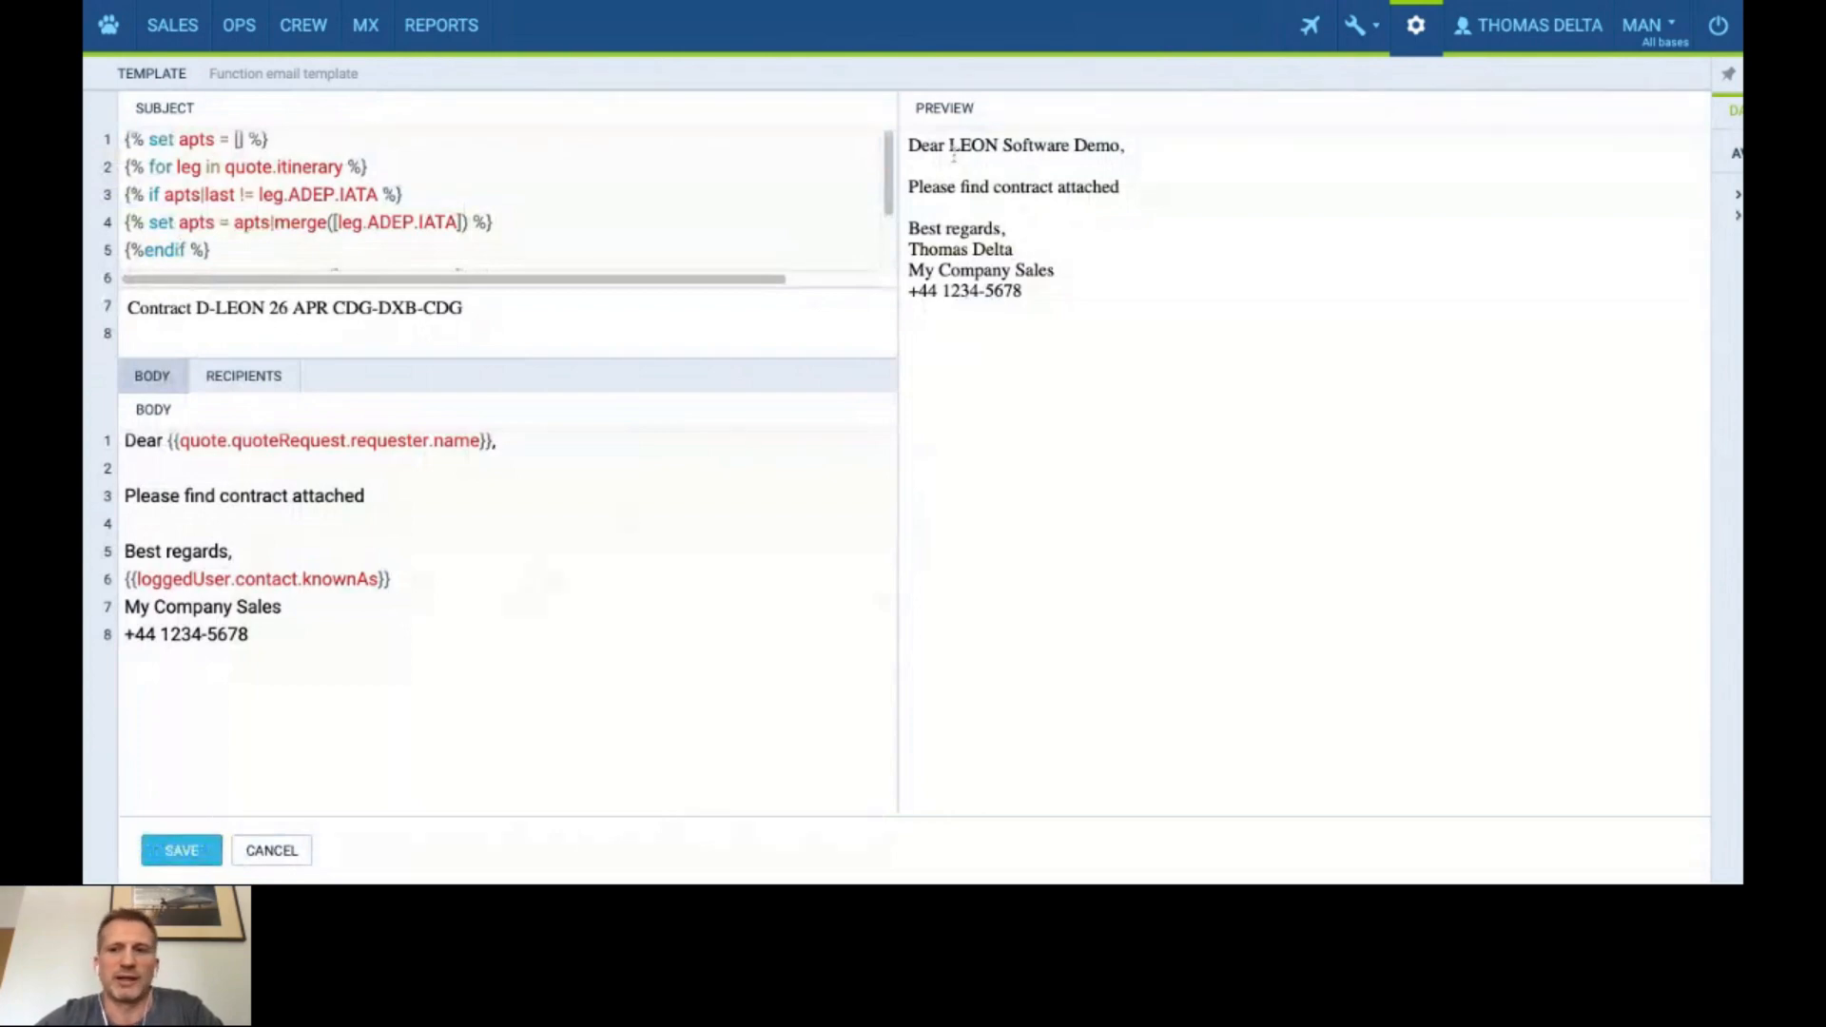
Show the template's available data and expand the quote, loggedUser, quoteRequest and aircraft entries.
{"action": "left_click", "coordinate": [1731, 82]}
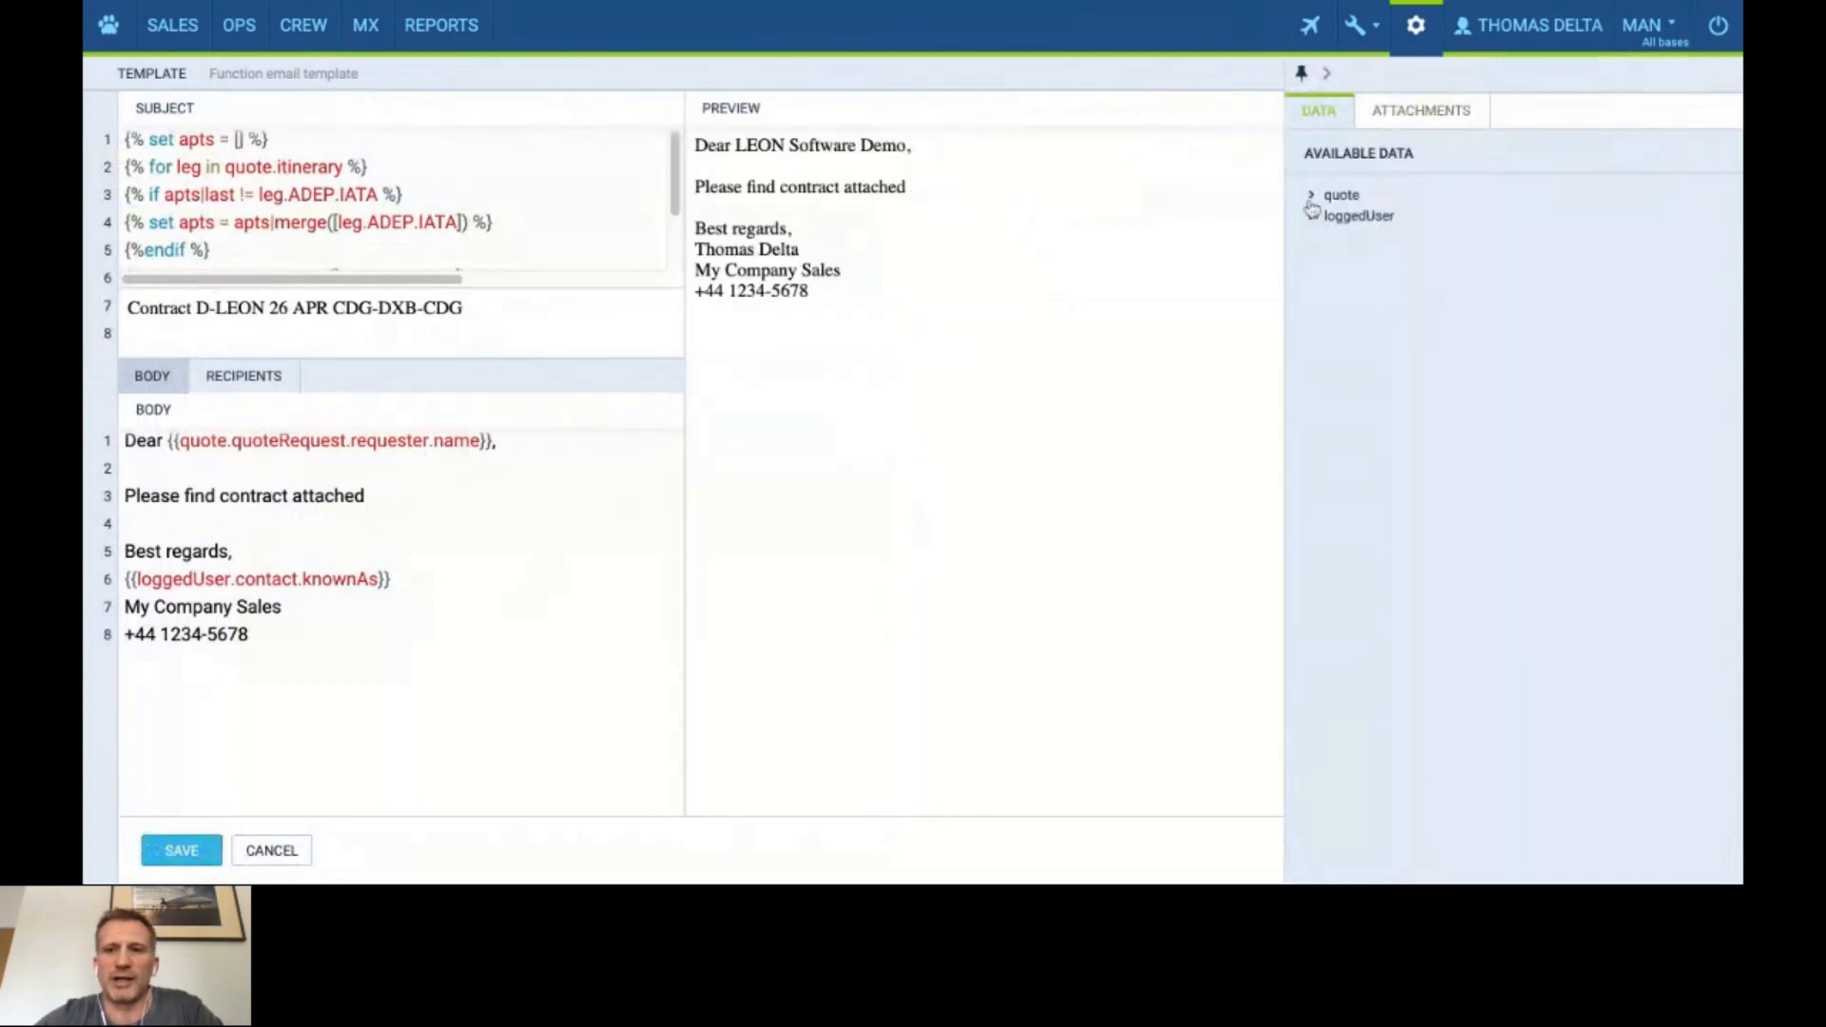
{"action": "left_click", "coordinate": [1311, 195]}
{"action": "left_click", "coordinate": [1311, 342]}
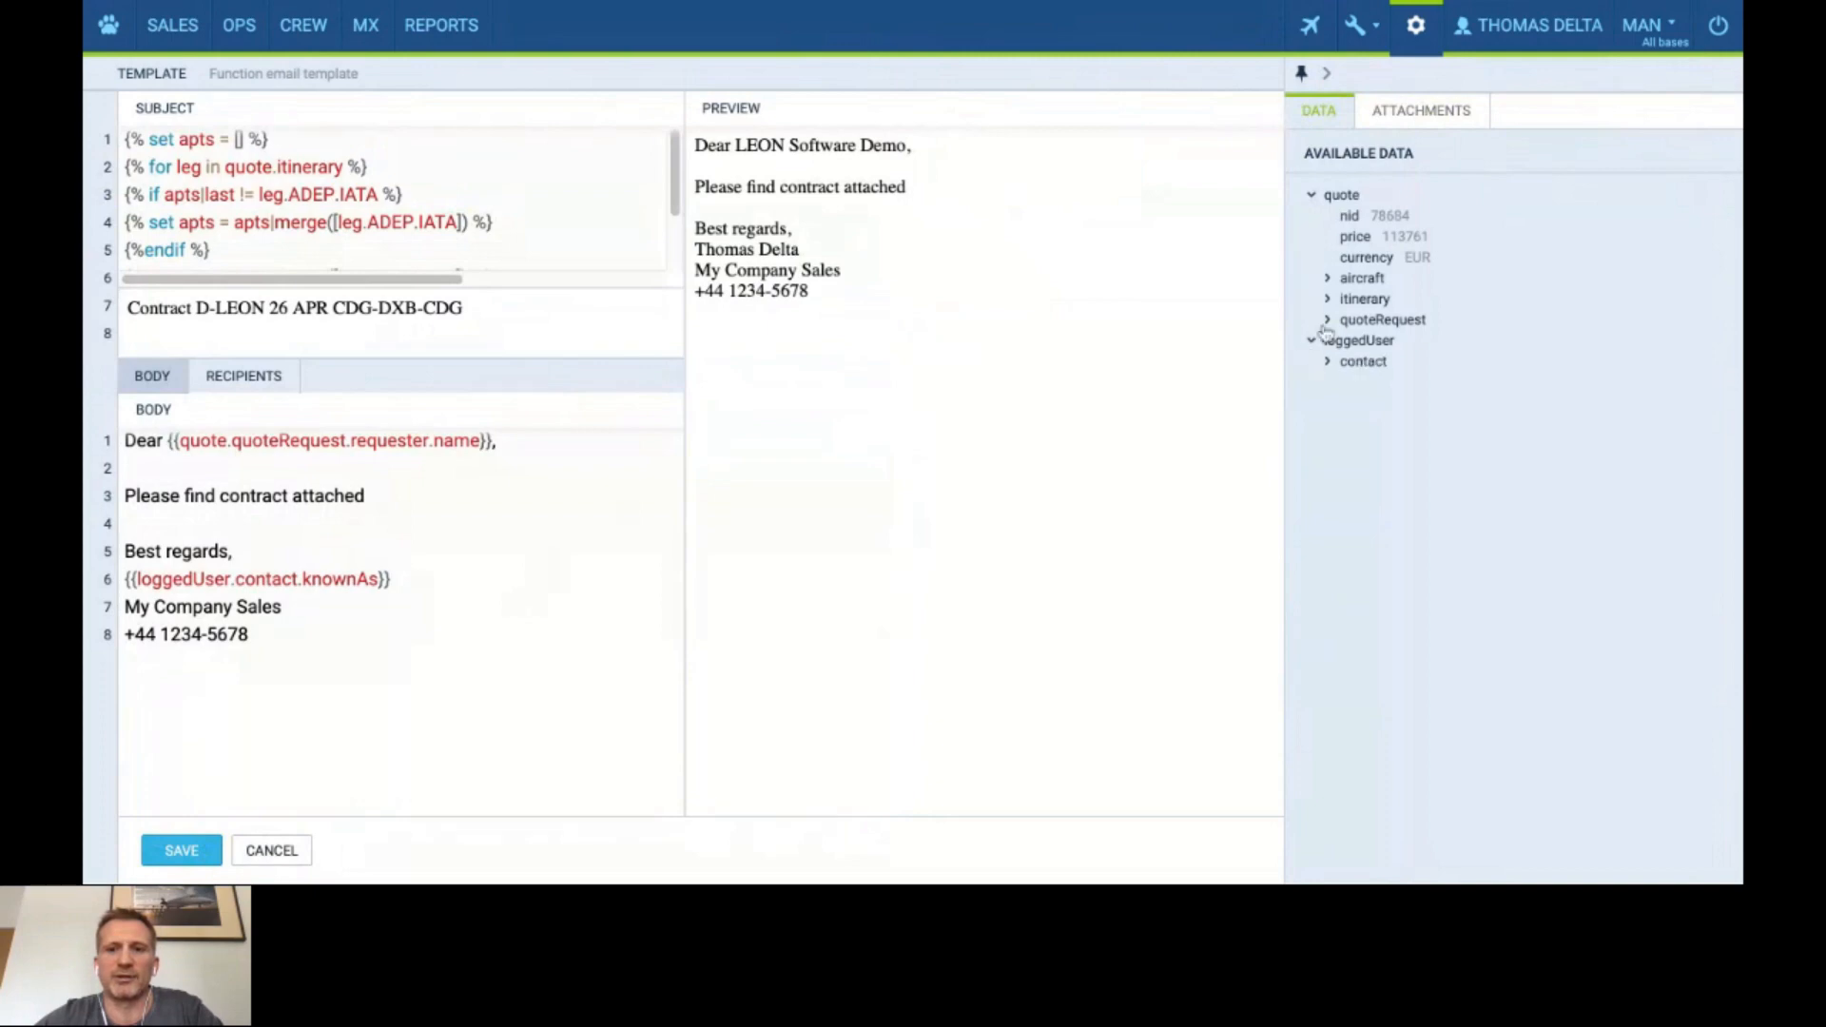
{"action": "left_click", "coordinate": [1328, 320]}
{"action": "left_click", "coordinate": [1328, 278]}
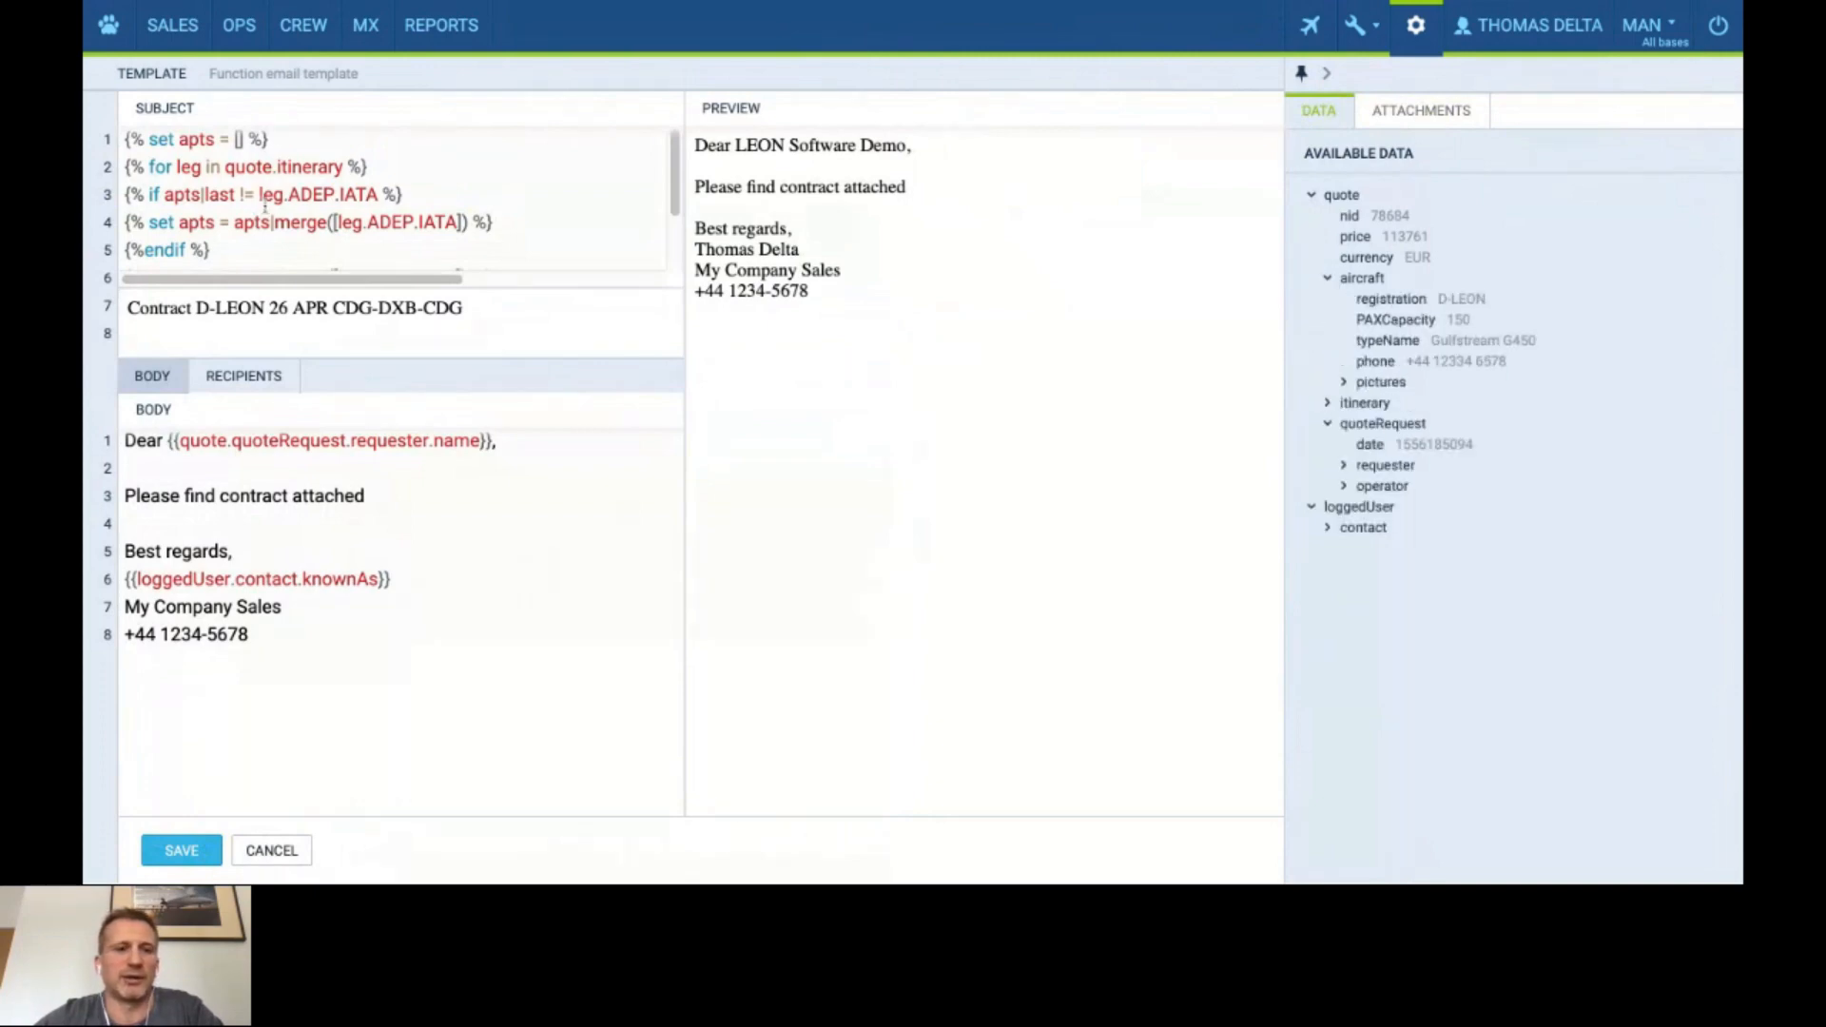
Examine the itinerary loop and airport variables in the contract email's subject code.
{"action": "left_click_drag", "start_coordinate": [677, 176], "coordinate": [678, 187]}
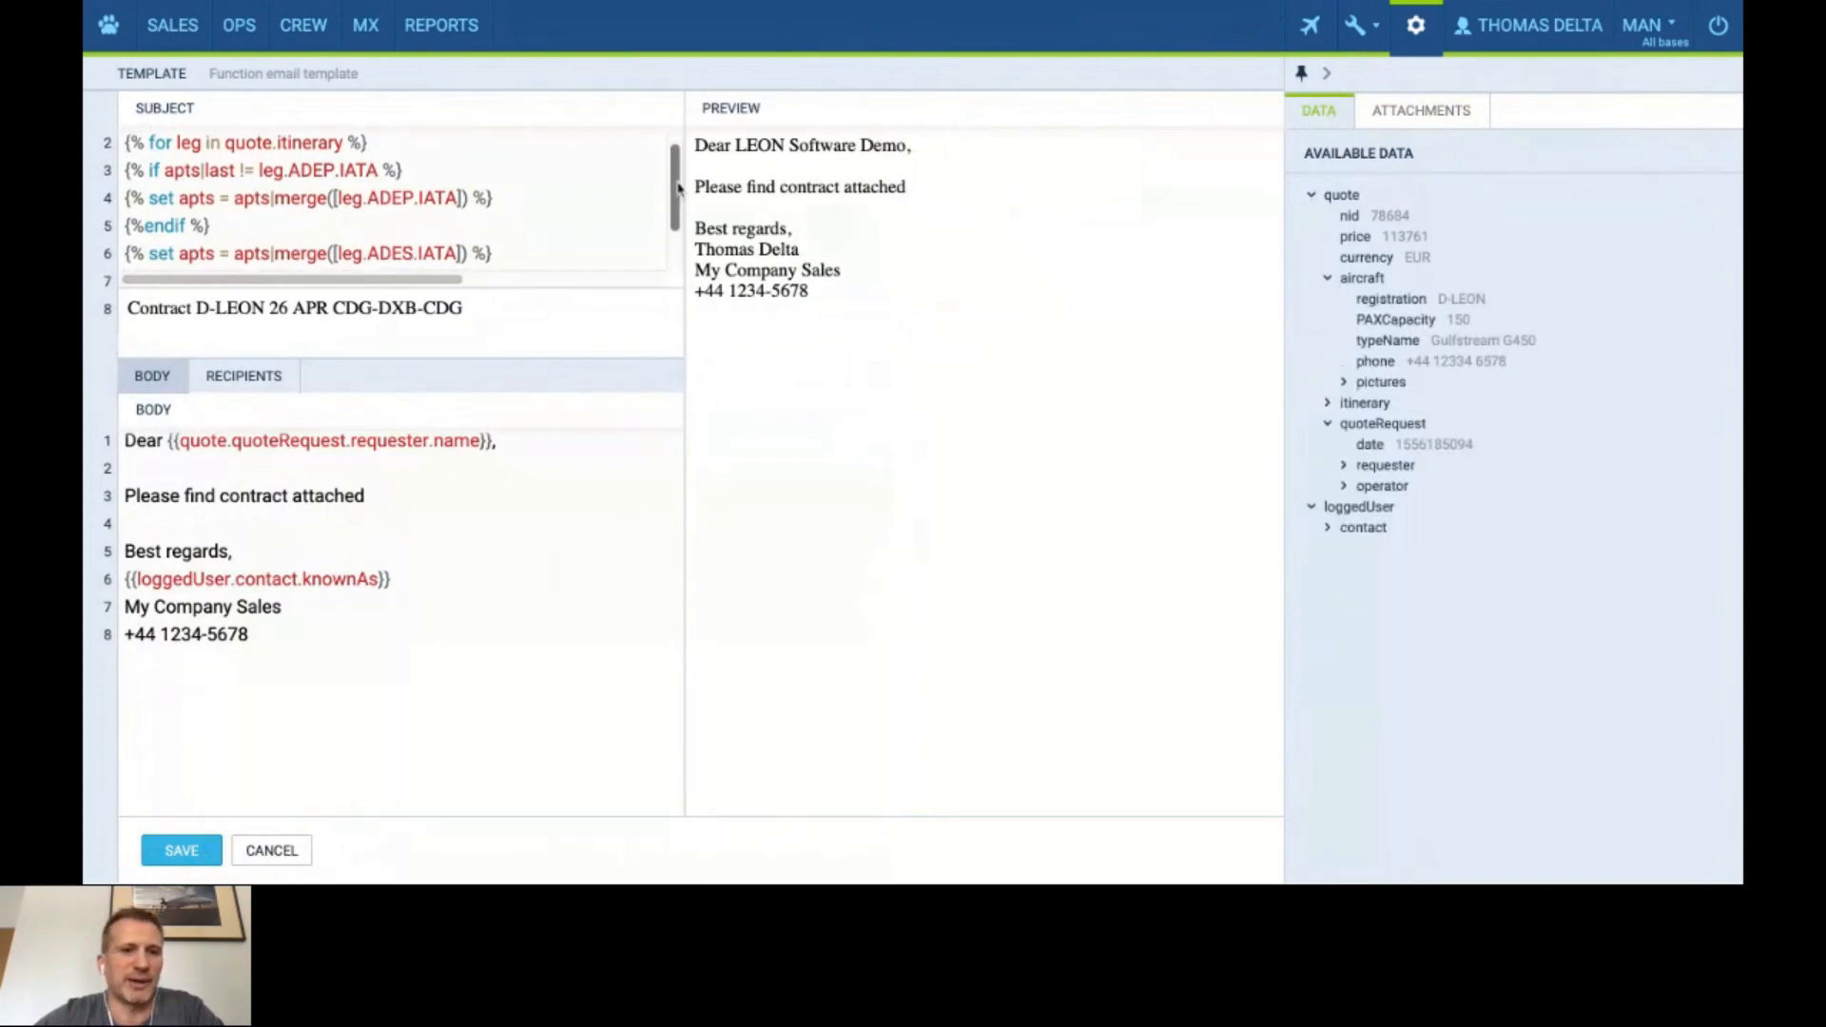
{"action": "scroll", "coordinate": [678, 187], "scroll_direction": "up", "scroll_amount": 1}
{"action": "scroll", "coordinate": [678, 188], "scroll_direction": "down", "scroll_amount": 1}
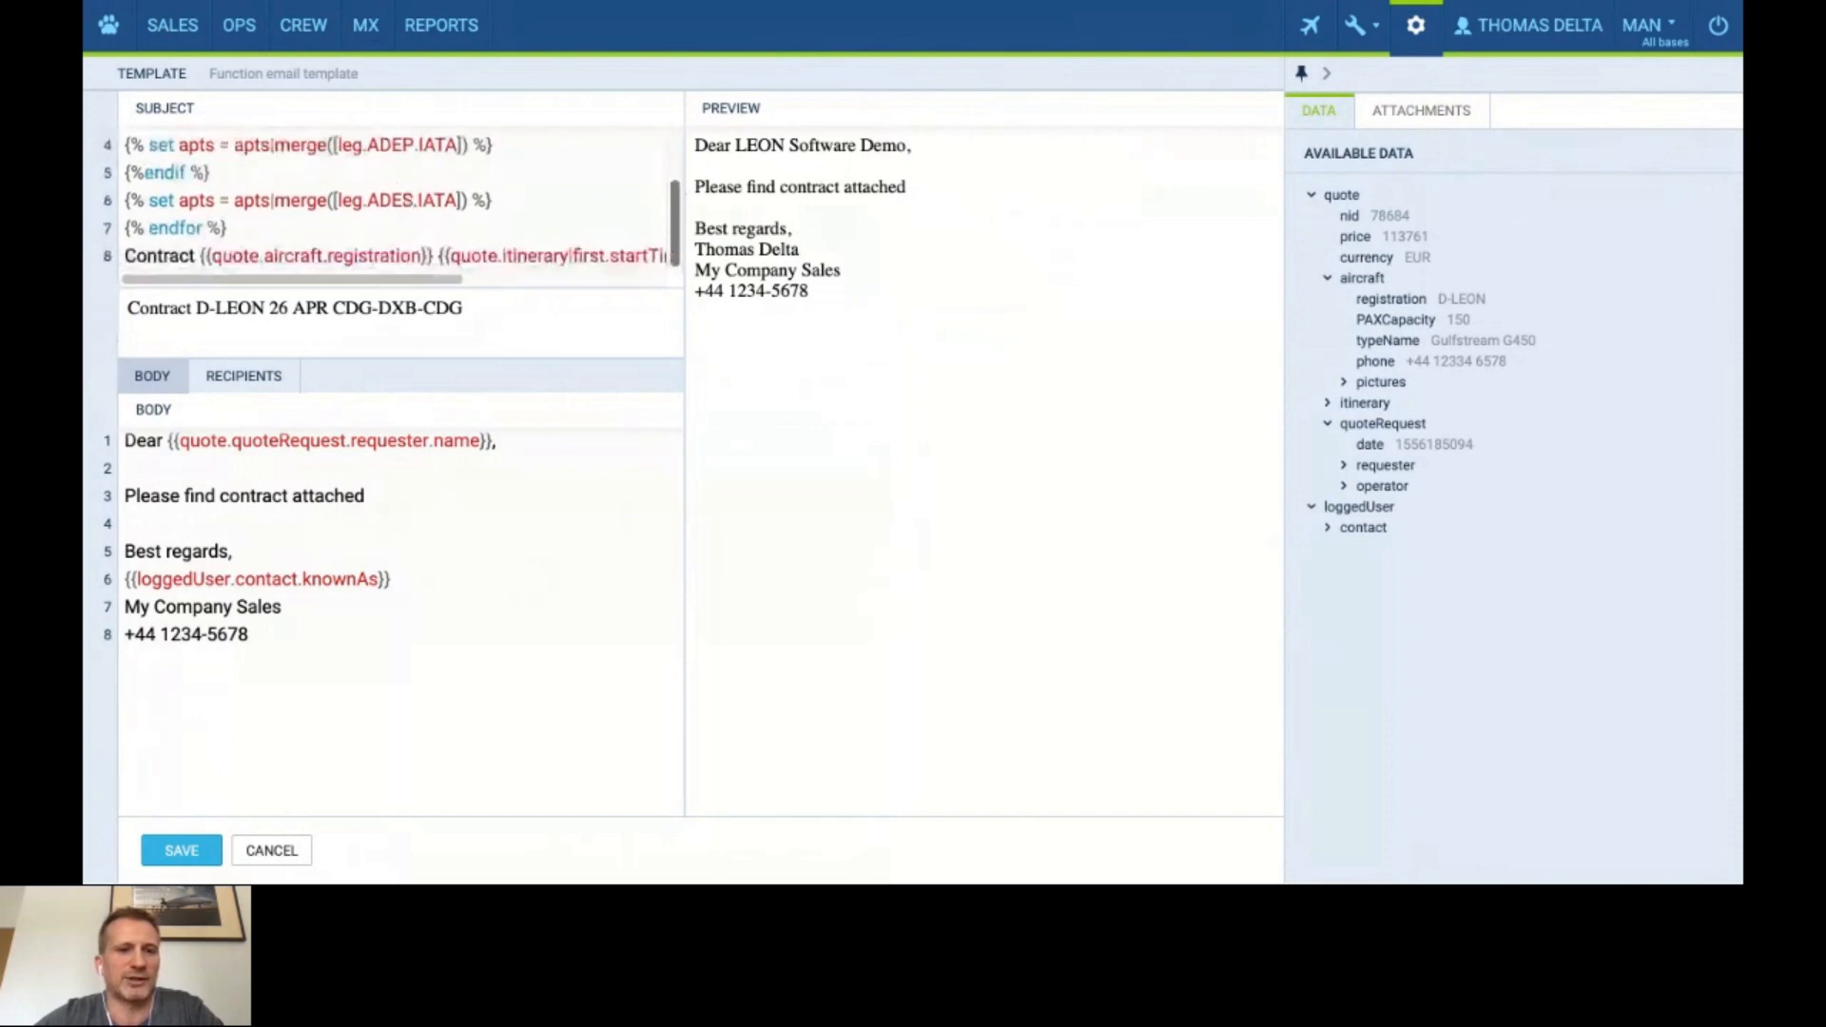
{"action": "scroll", "coordinate": [668, 222], "scroll_direction": "up", "scroll_amount": 3}
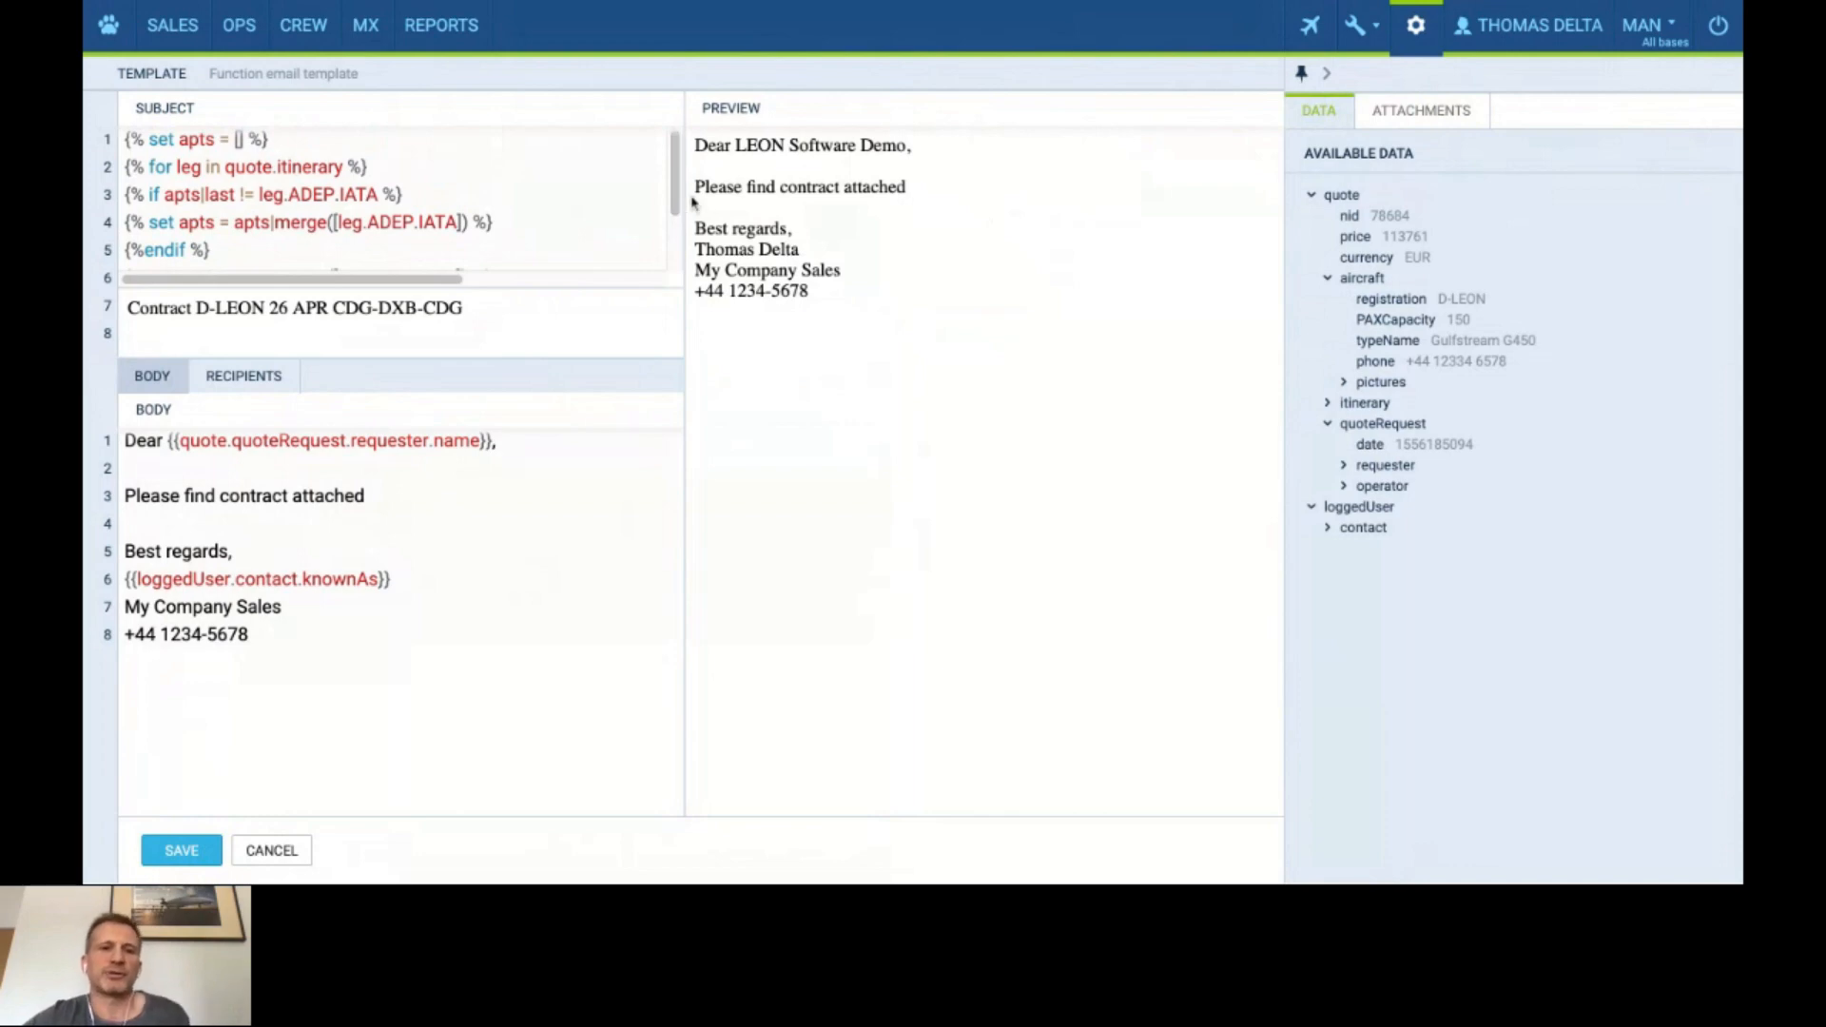
{"action": "mouse_move", "coordinate": [673, 187]}
{"action": "left_mouse_down"}
{"action": "mouse_move", "coordinate": [673, 228]}
{"action": "mouse_move", "coordinate": [699, 179]}
{"action": "left_mouse_up"}
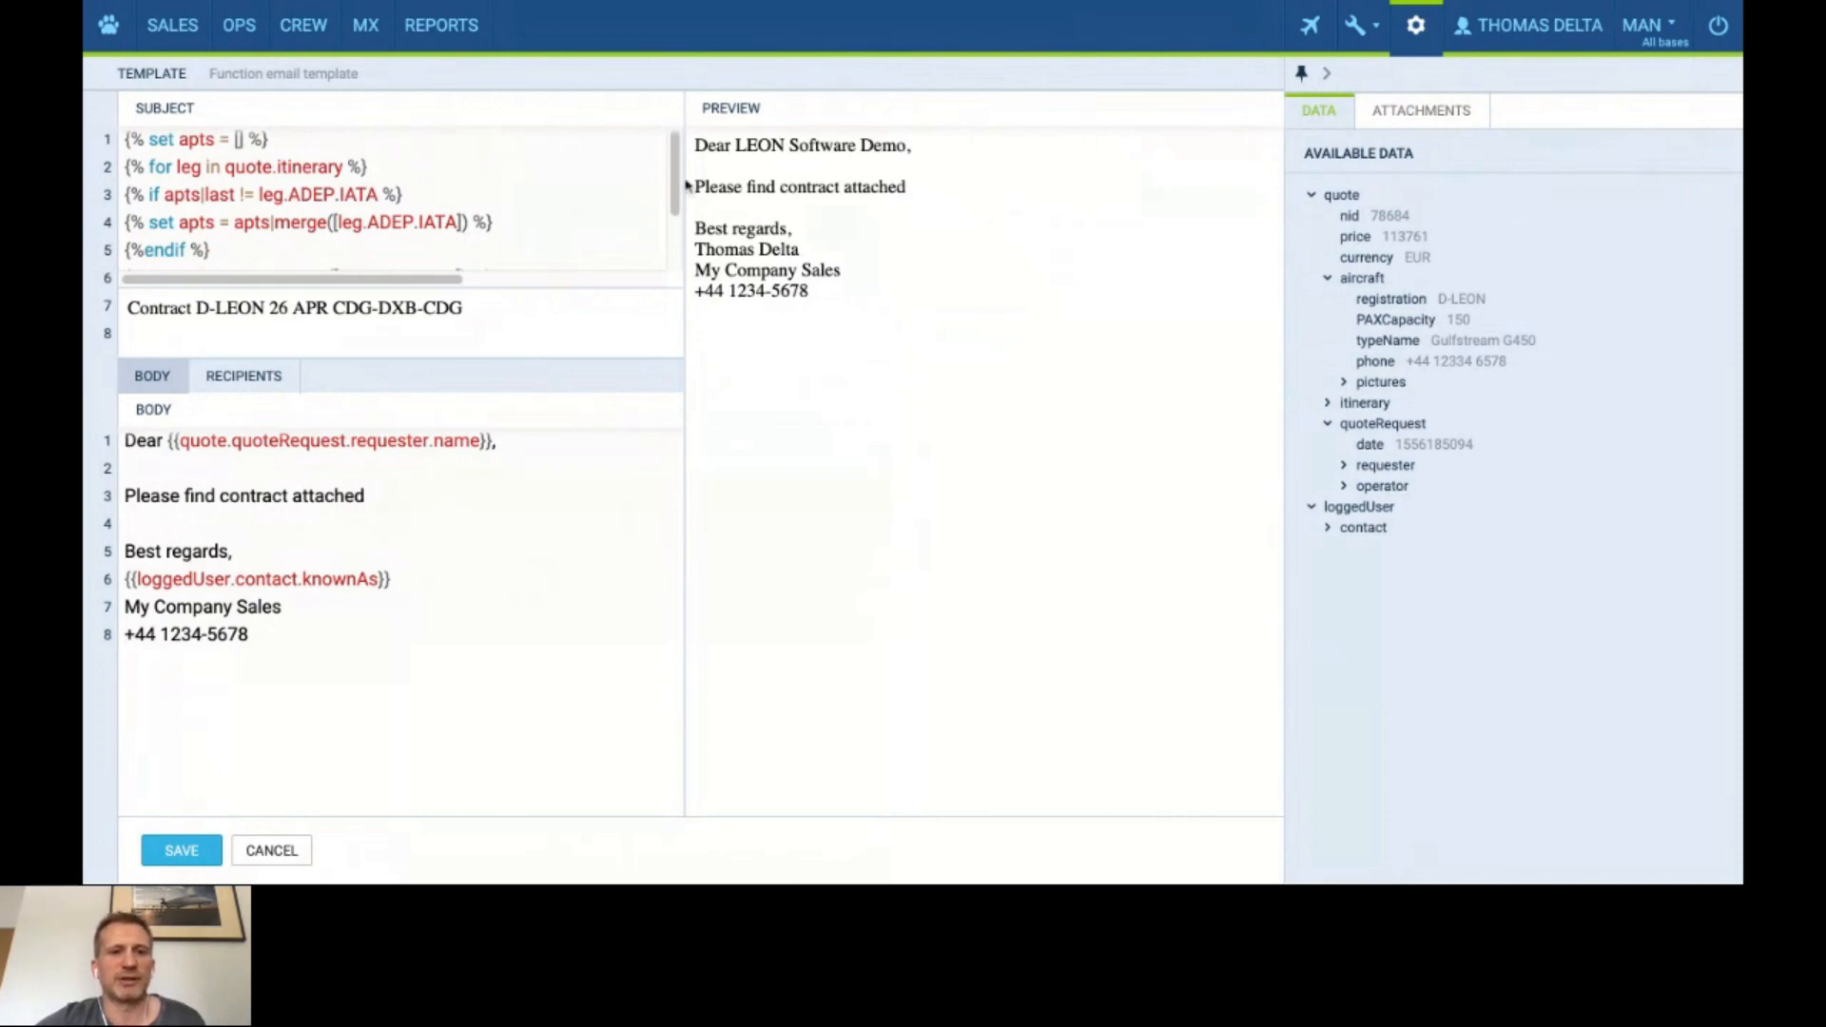
{"action": "left_click_drag", "start_coordinate": [676, 183], "coordinate": [679, 181]}
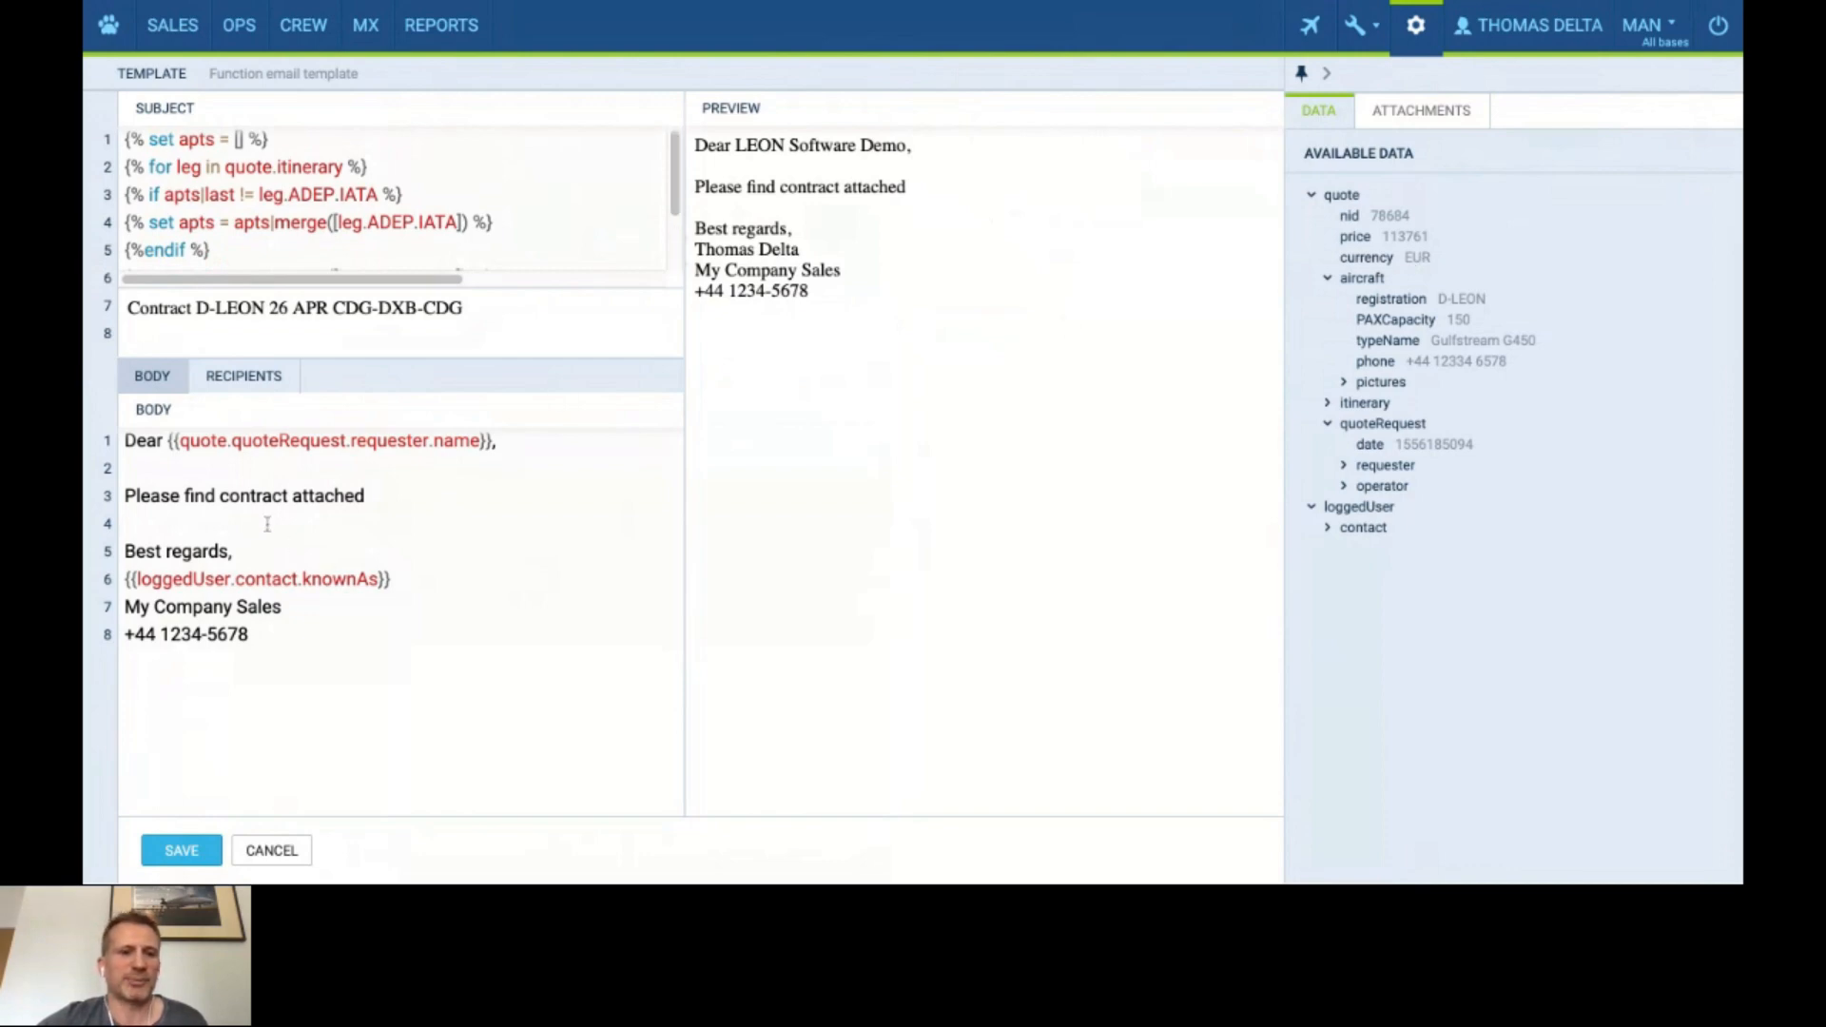
{"action": "mouse_move", "coordinate": [678, 190]}
{"action": "left_mouse_down"}
{"action": "mouse_move", "coordinate": [679, 211]}
{"action": "mouse_move", "coordinate": [678, 171]}
{"action": "left_mouse_up"}
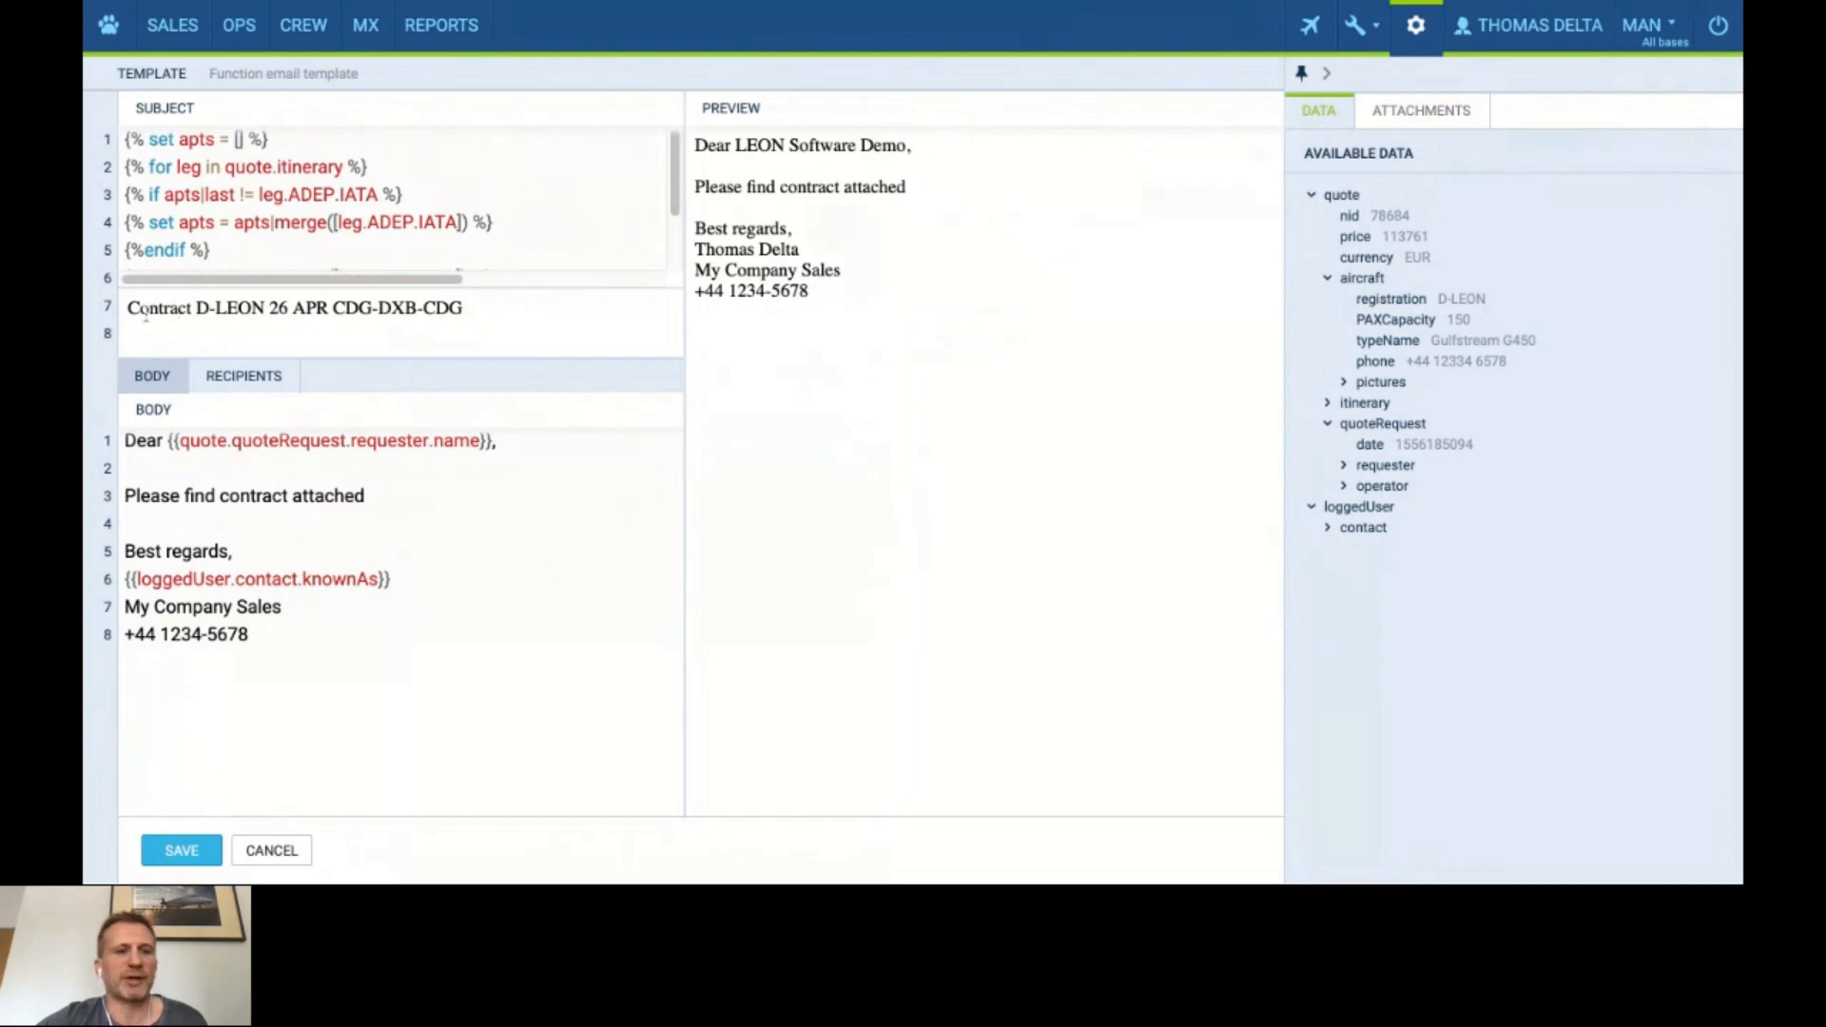
Compare the rendered contract subject with the last line of its code, and highlight the whole email body text.
{"action": "left_click_drag", "start_coordinate": [130, 312], "coordinate": [463, 308]}
{"action": "left_click", "coordinate": [482, 317]}
{"action": "scroll", "coordinate": [674, 181], "scroll_direction": "down", "scroll_amount": 2}
{"action": "left_click", "coordinate": [524, 257], "text": "shift"}
{"action": "scroll", "coordinate": [524, 256], "scroll_direction": "up", "scroll_amount": 2}
{"action": "scroll", "coordinate": [524, 257], "scroll_direction": "down", "scroll_amount": 2}
{"action": "left_click", "coordinate": [549, 197]}
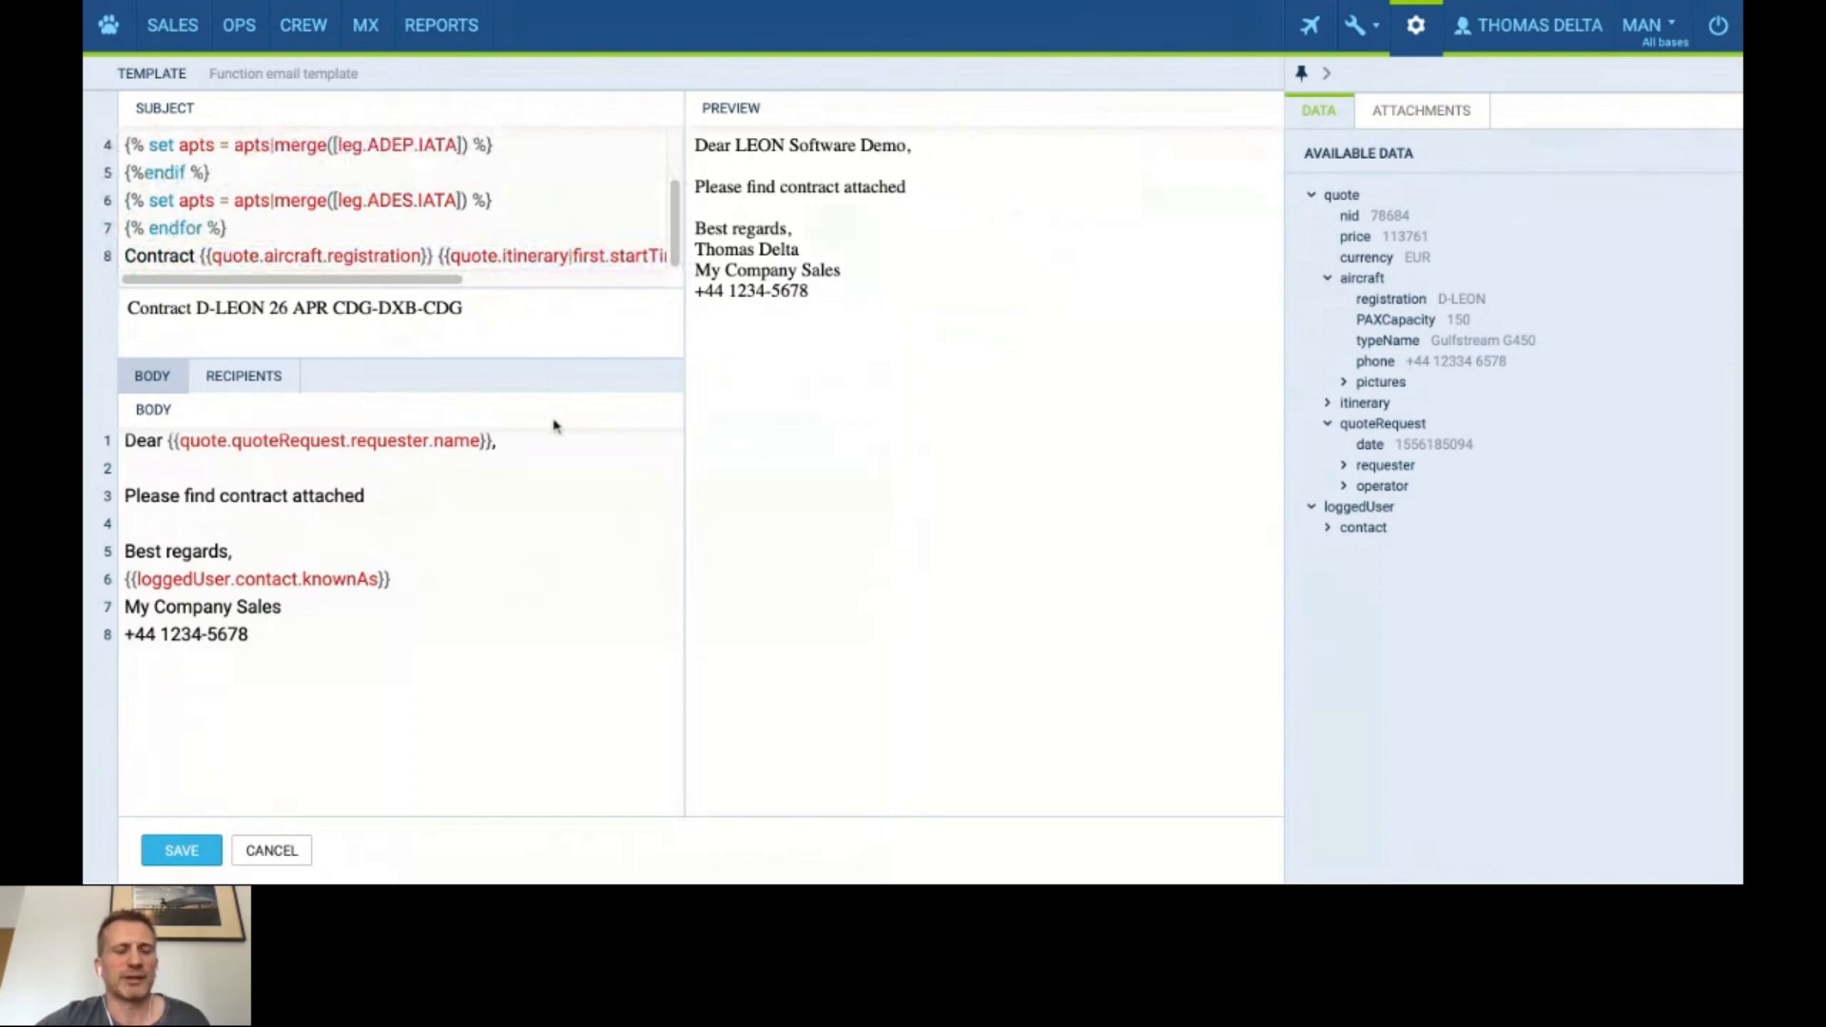
{"action": "left_click_drag", "start_coordinate": [124, 485], "coordinate": [291, 635]}
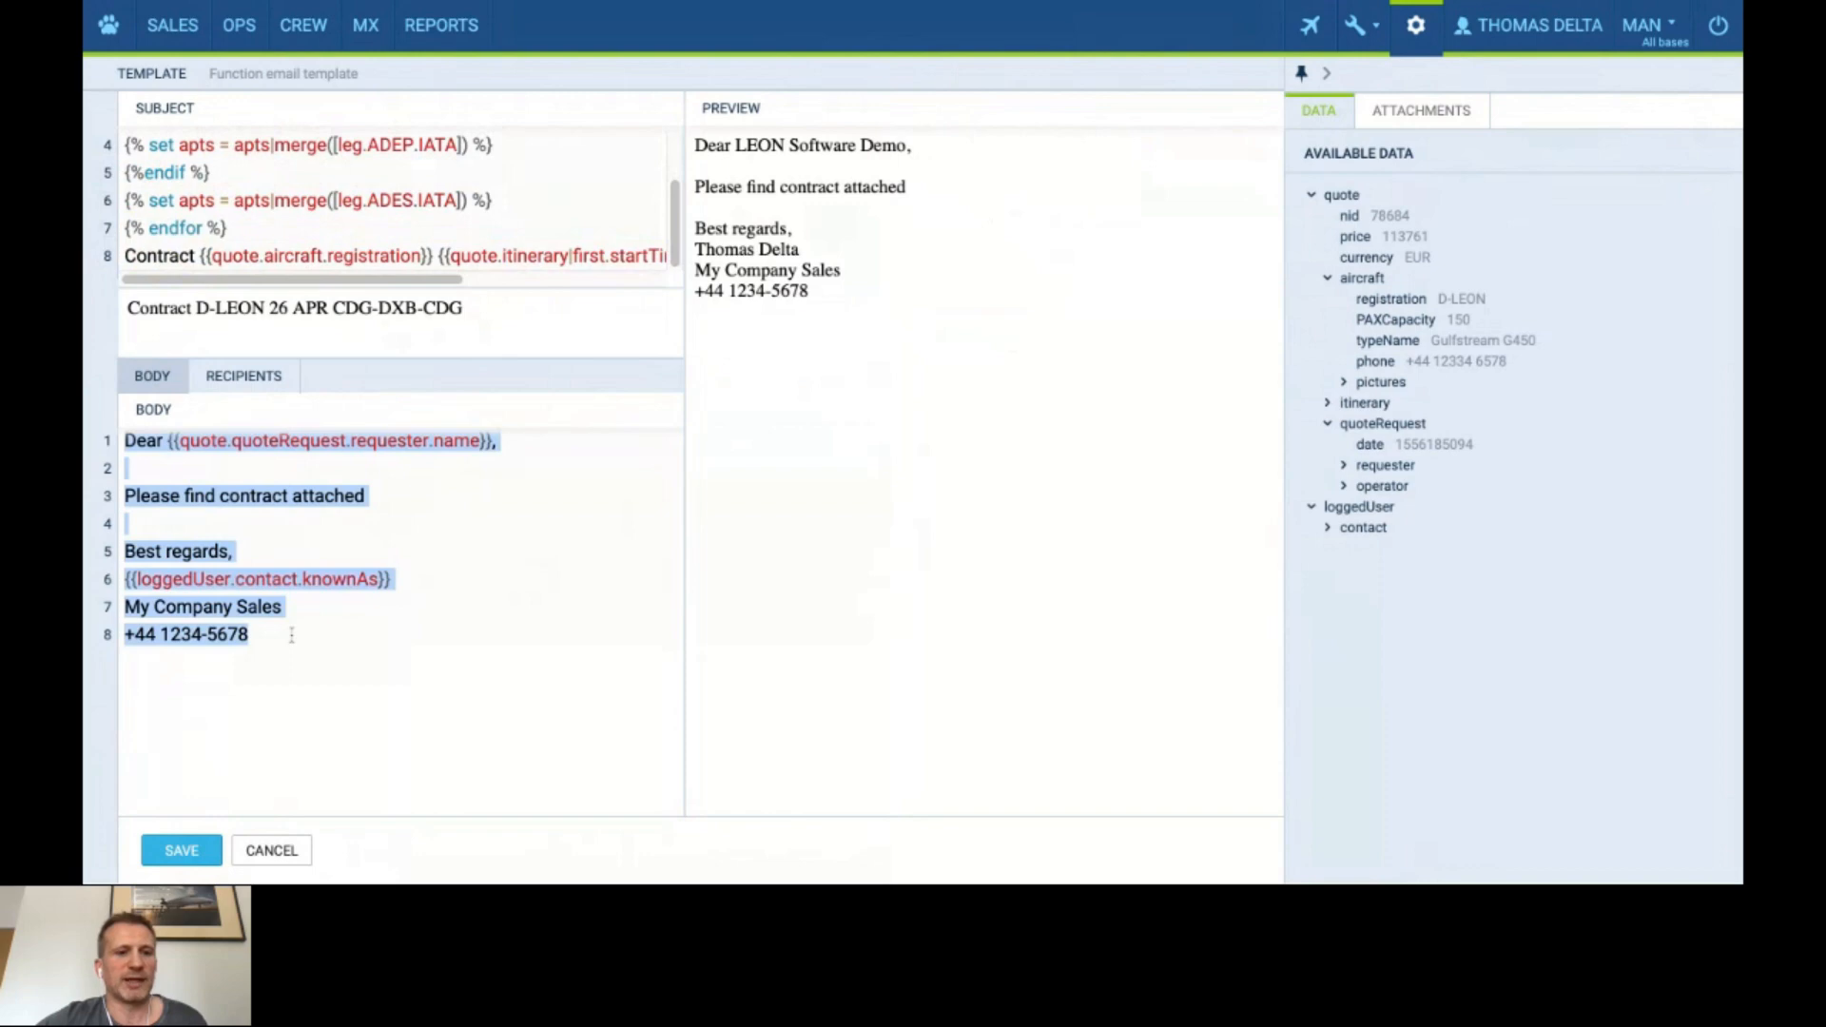
{"action": "left_click", "coordinate": [323, 468]}
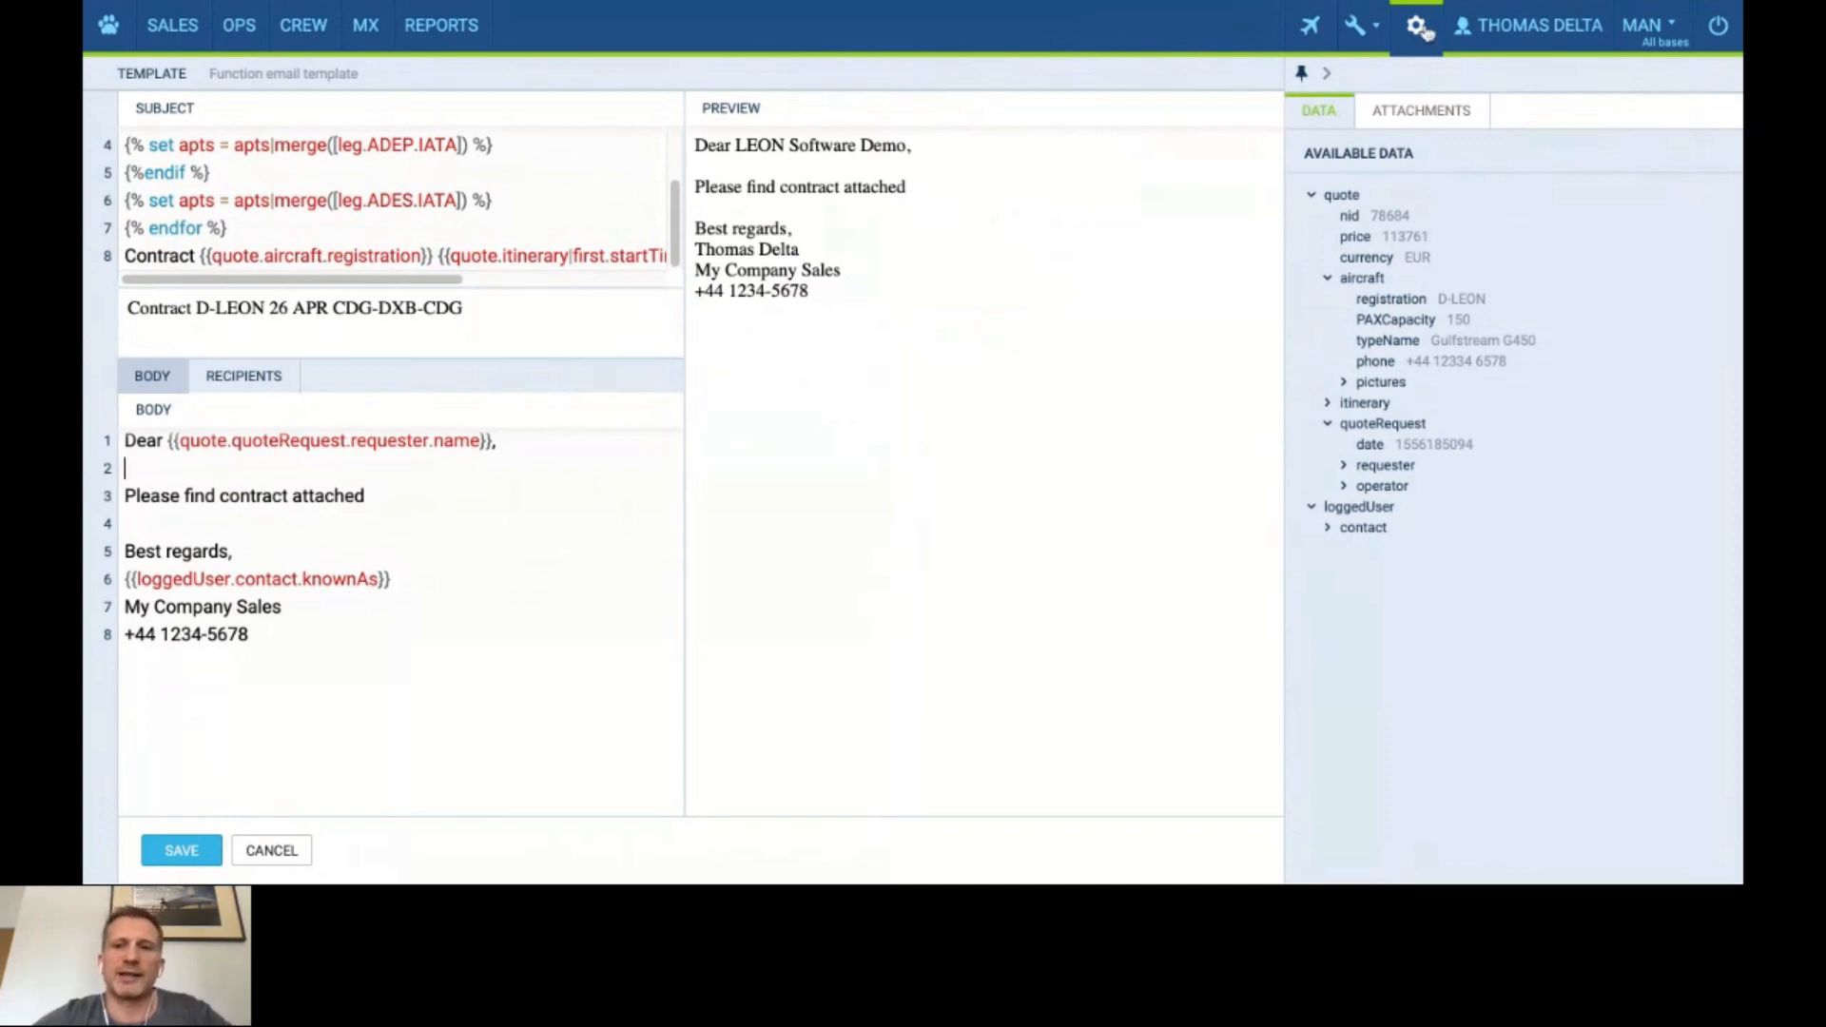
Open the Flight Brief – FB English email template from the settings and check its attachments.
{"action": "left_click", "coordinate": [1418, 27]}
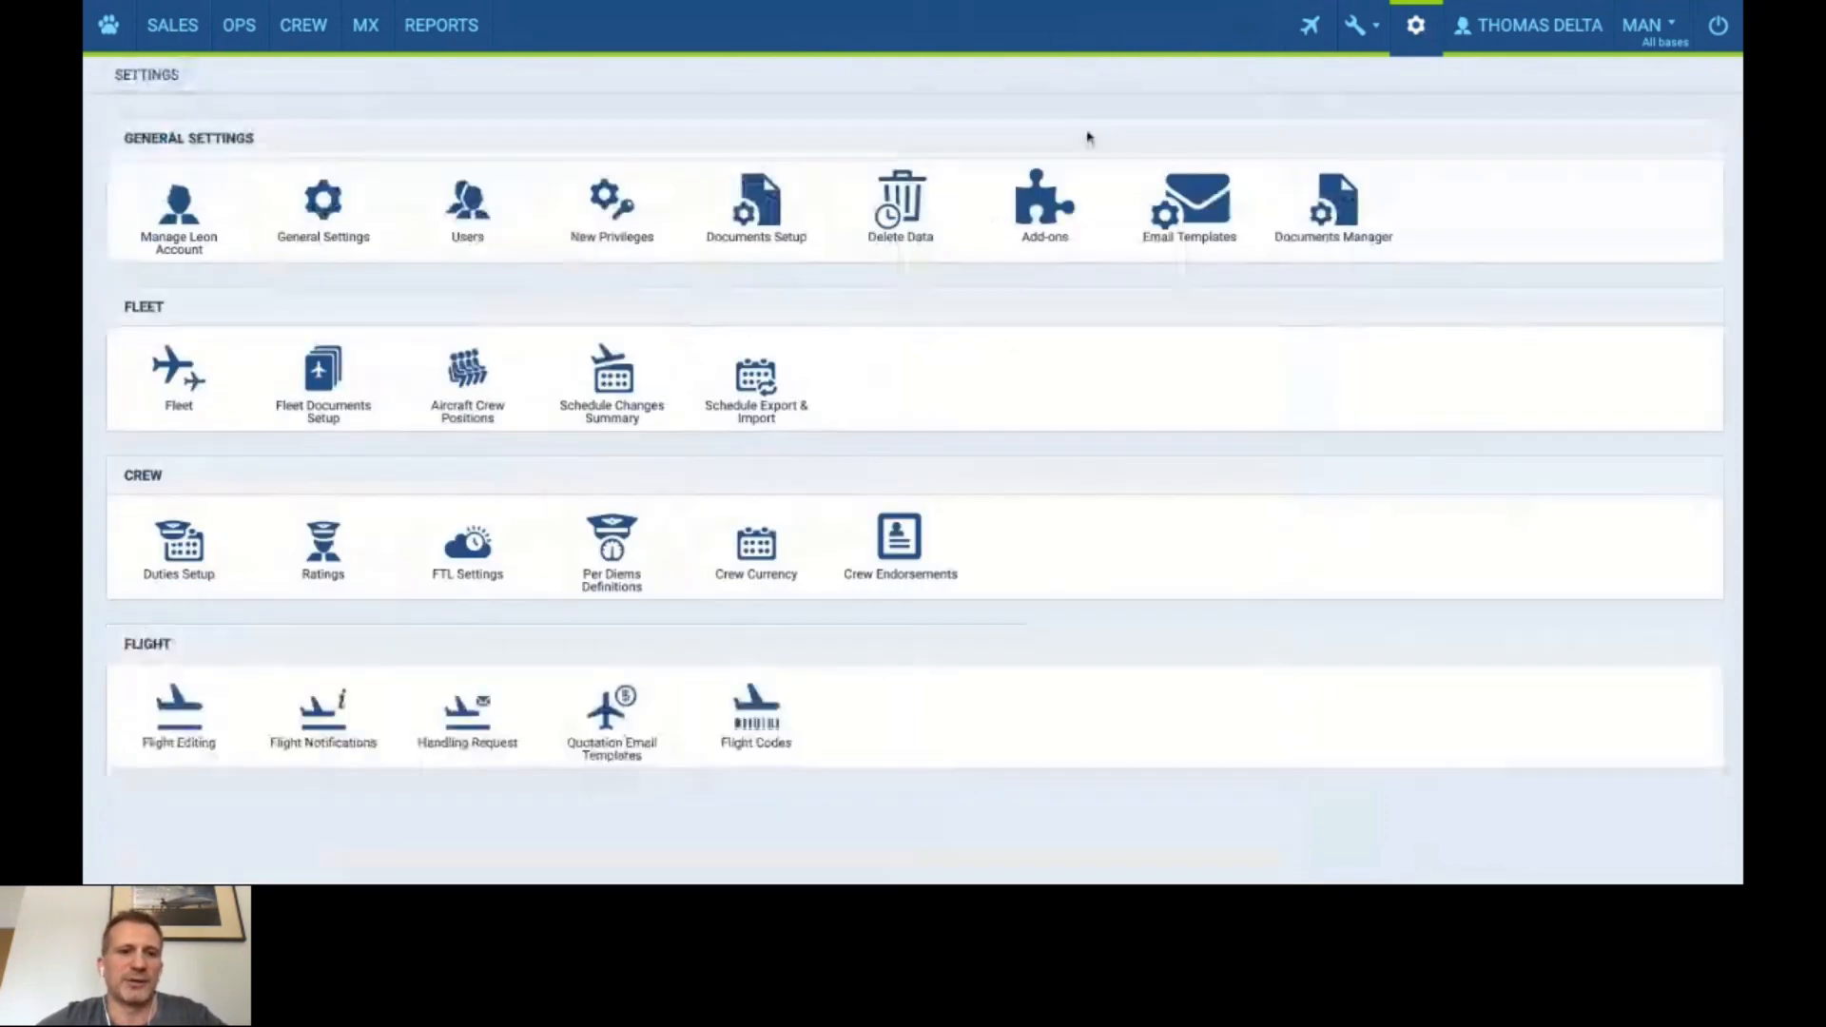
{"action": "left_click", "coordinate": [1229, 207]}
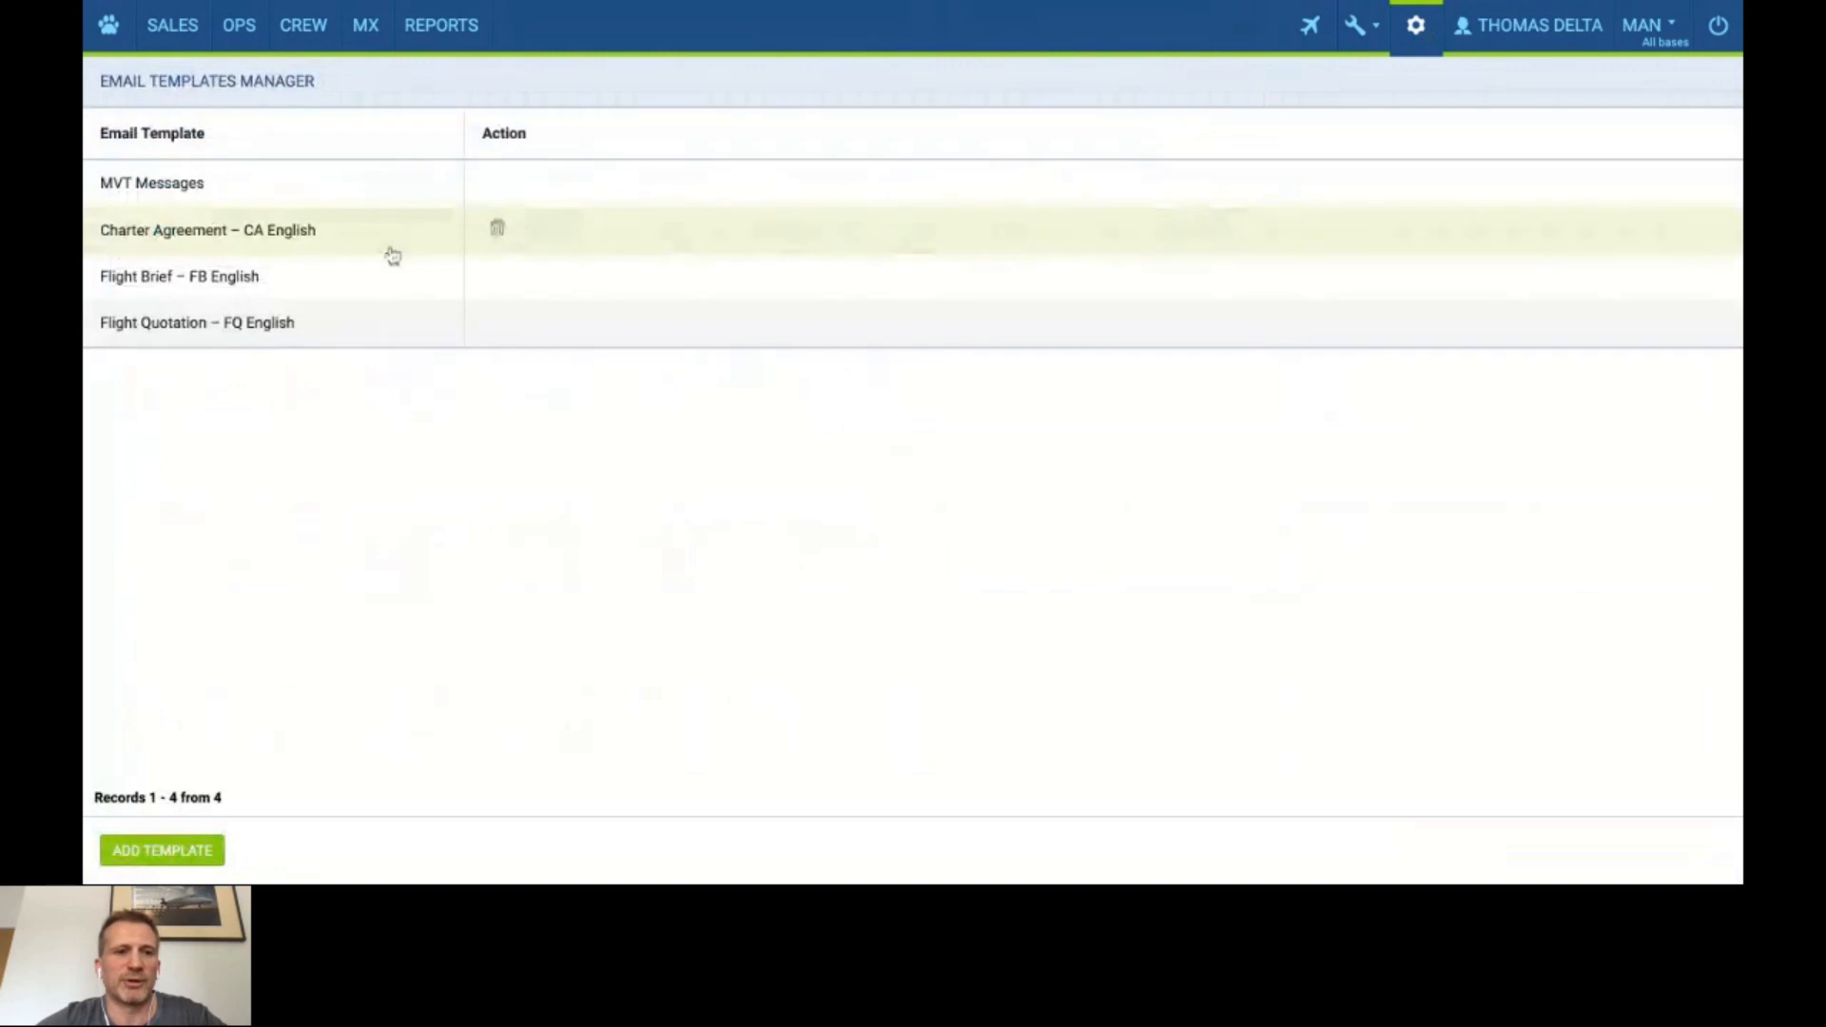
{"action": "left_click", "coordinate": [157, 288]}
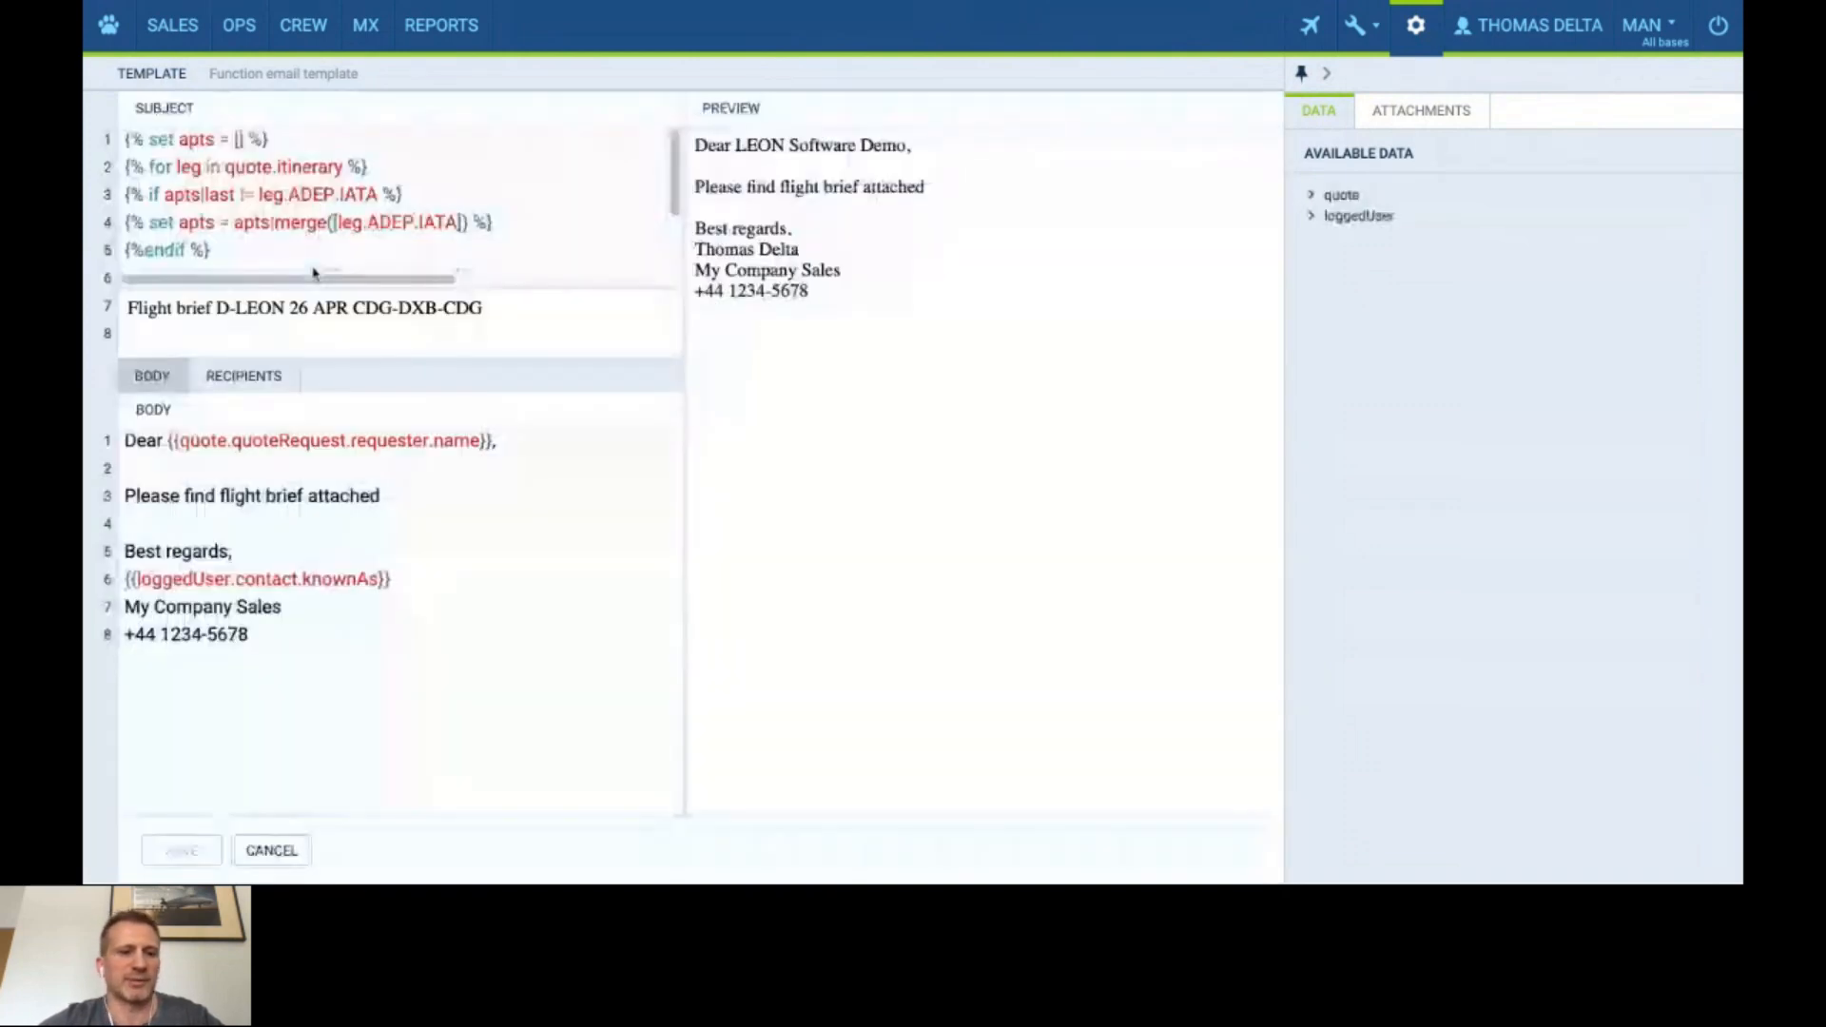
{"action": "left_click", "coordinate": [1417, 119]}
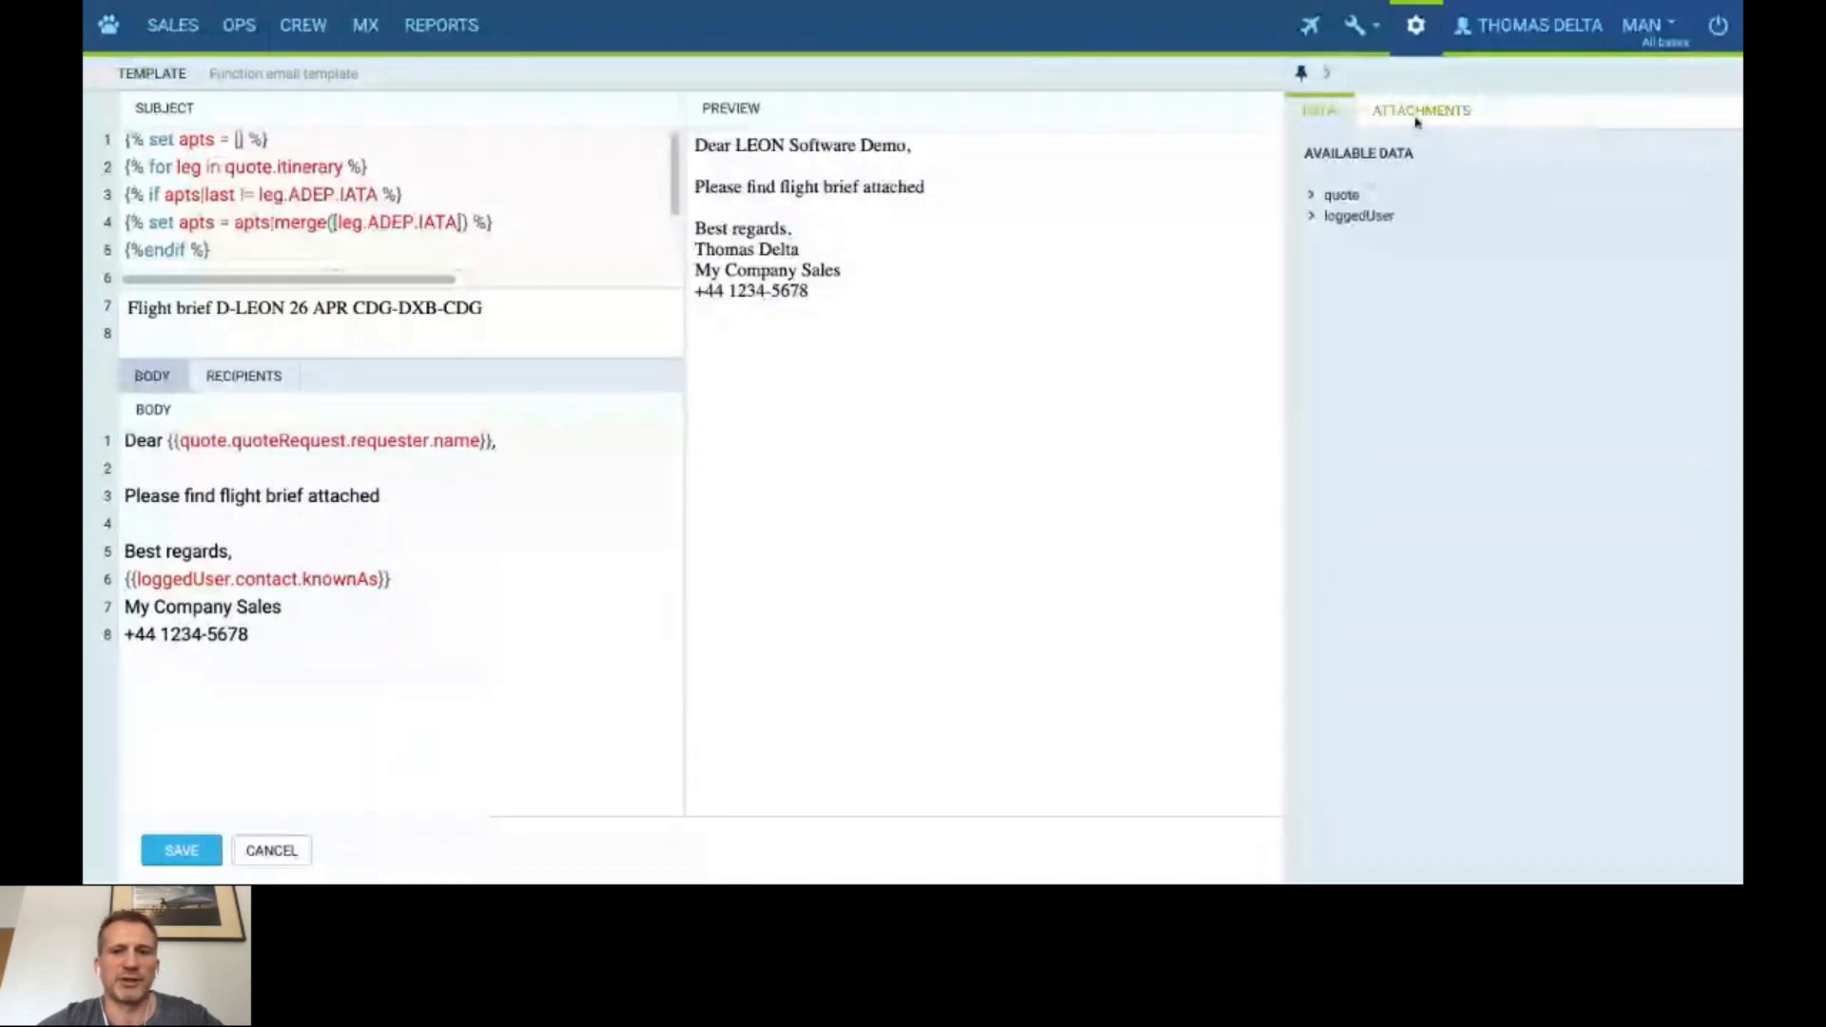
Return to the email templates and reopen the Charter Agreement – CA English template.
{"action": "left_click", "coordinate": [1415, 26]}
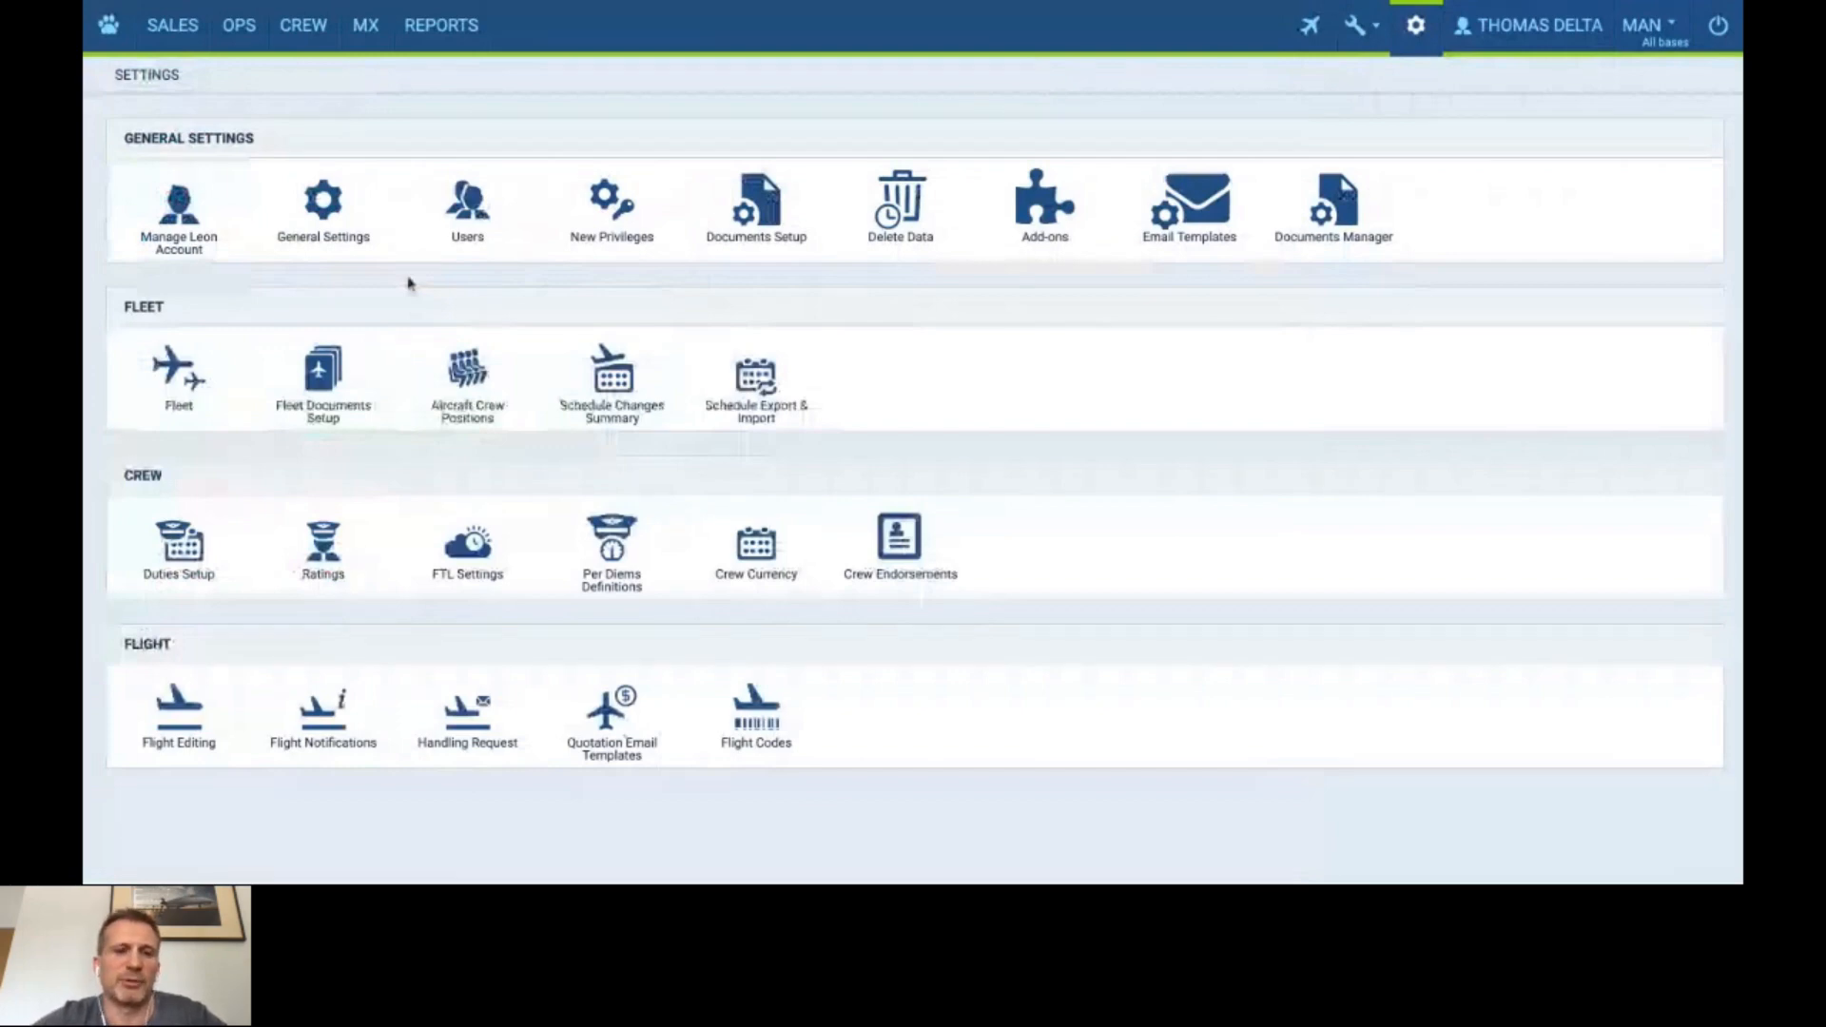
{"action": "left_click", "coordinate": [1160, 226]}
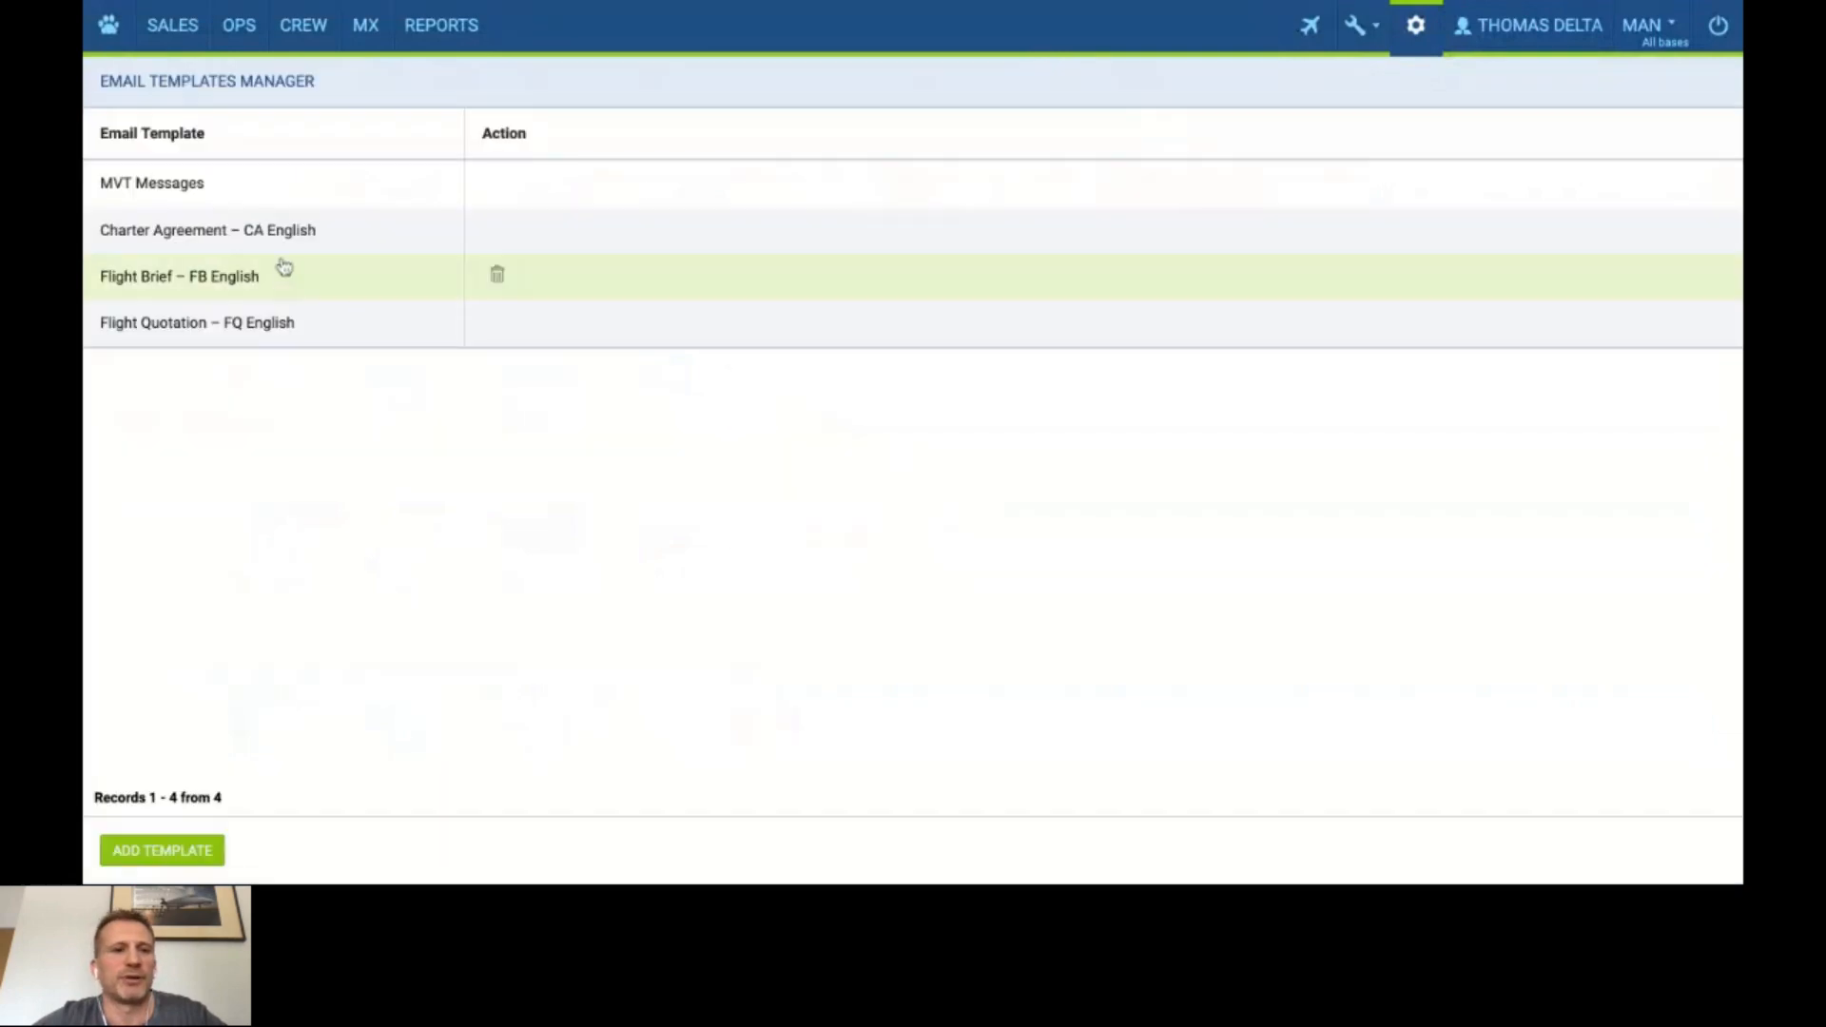
{"action": "left_click", "coordinate": [211, 270]}
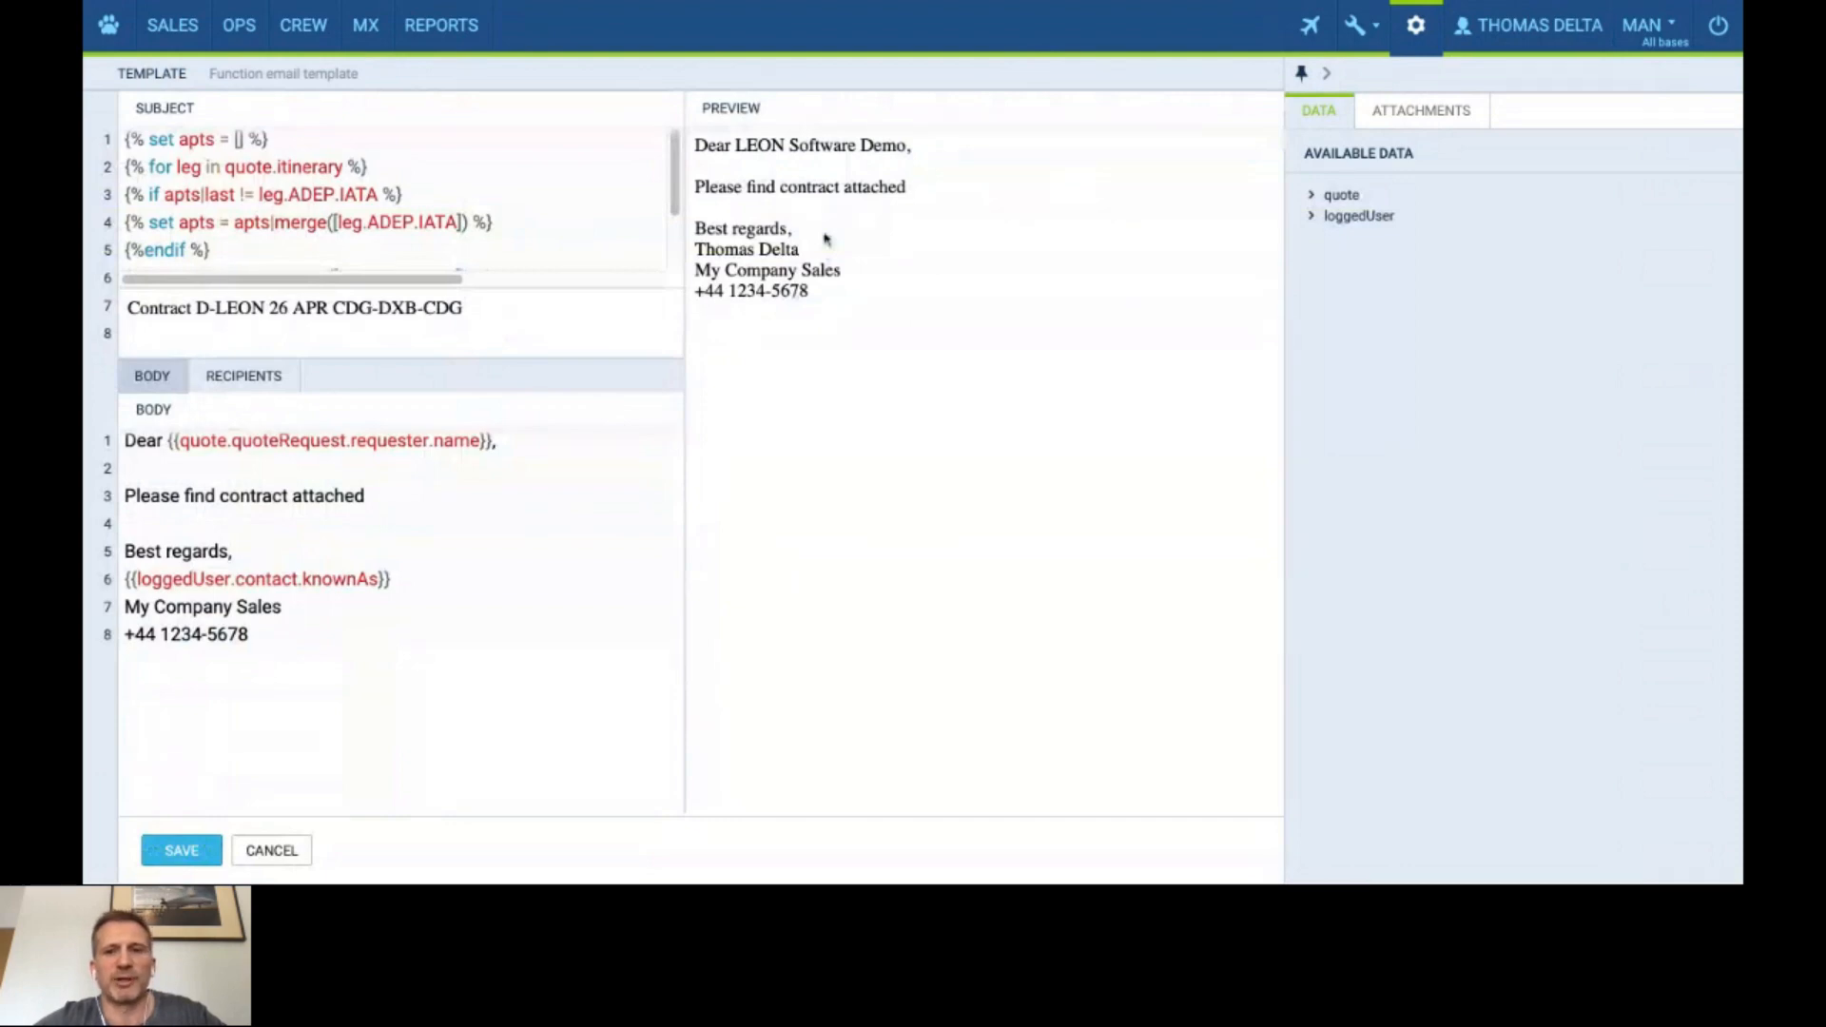
Open the published Charter Agreement document from the Documents Manager for editing.
{"action": "left_click", "coordinate": [1403, 54]}
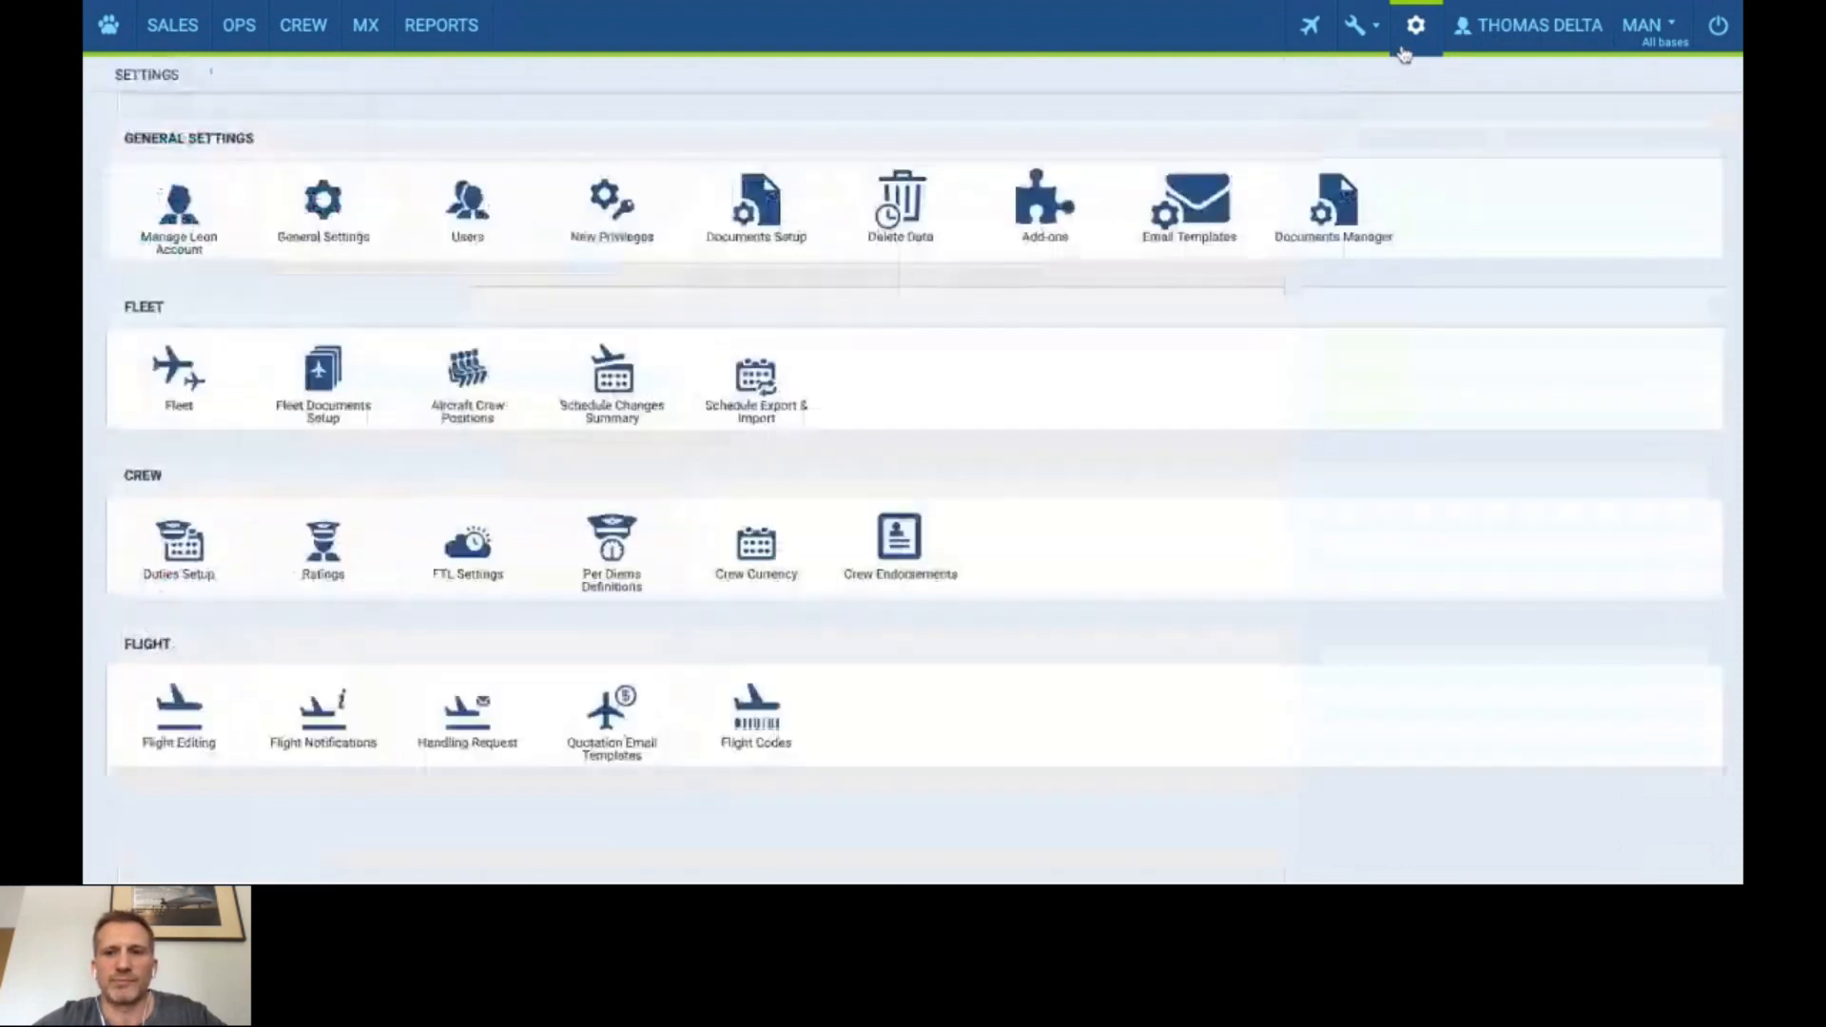
{"action": "left_click", "coordinate": [1334, 202]}
{"action": "mouse_move", "coordinate": [281, 396]}
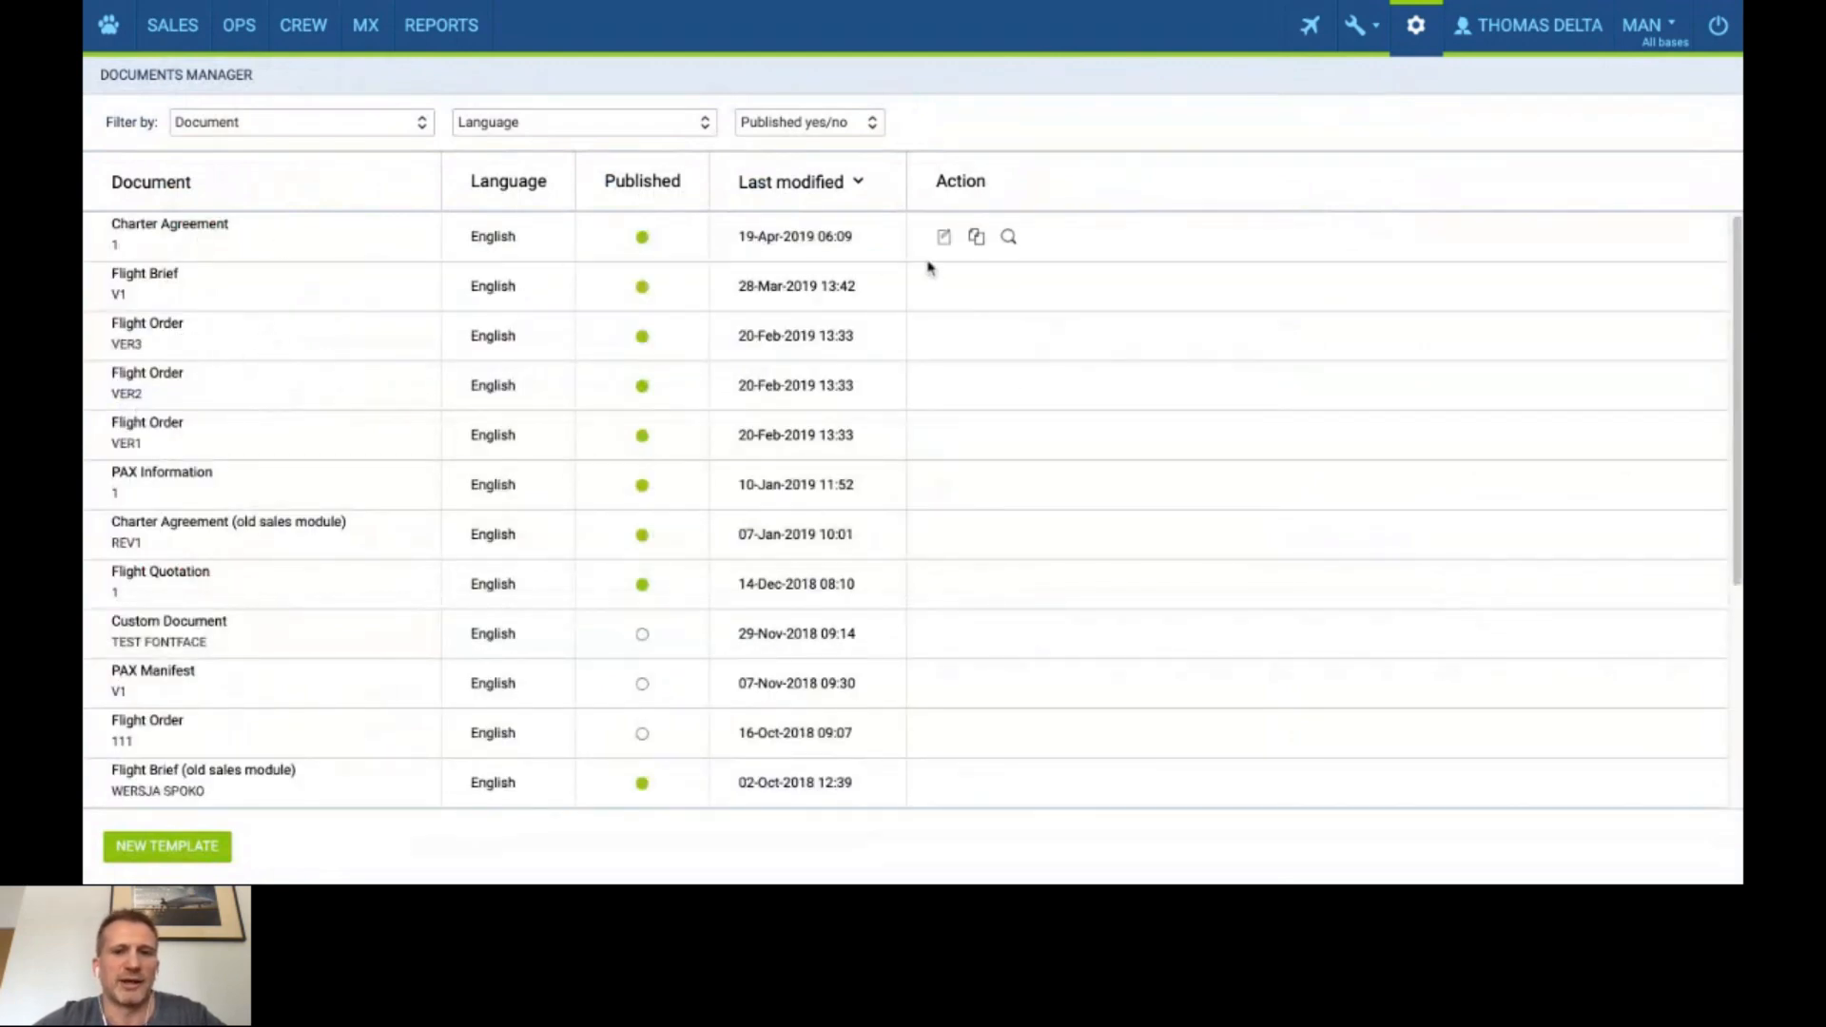
{"action": "left_click", "coordinate": [945, 240]}
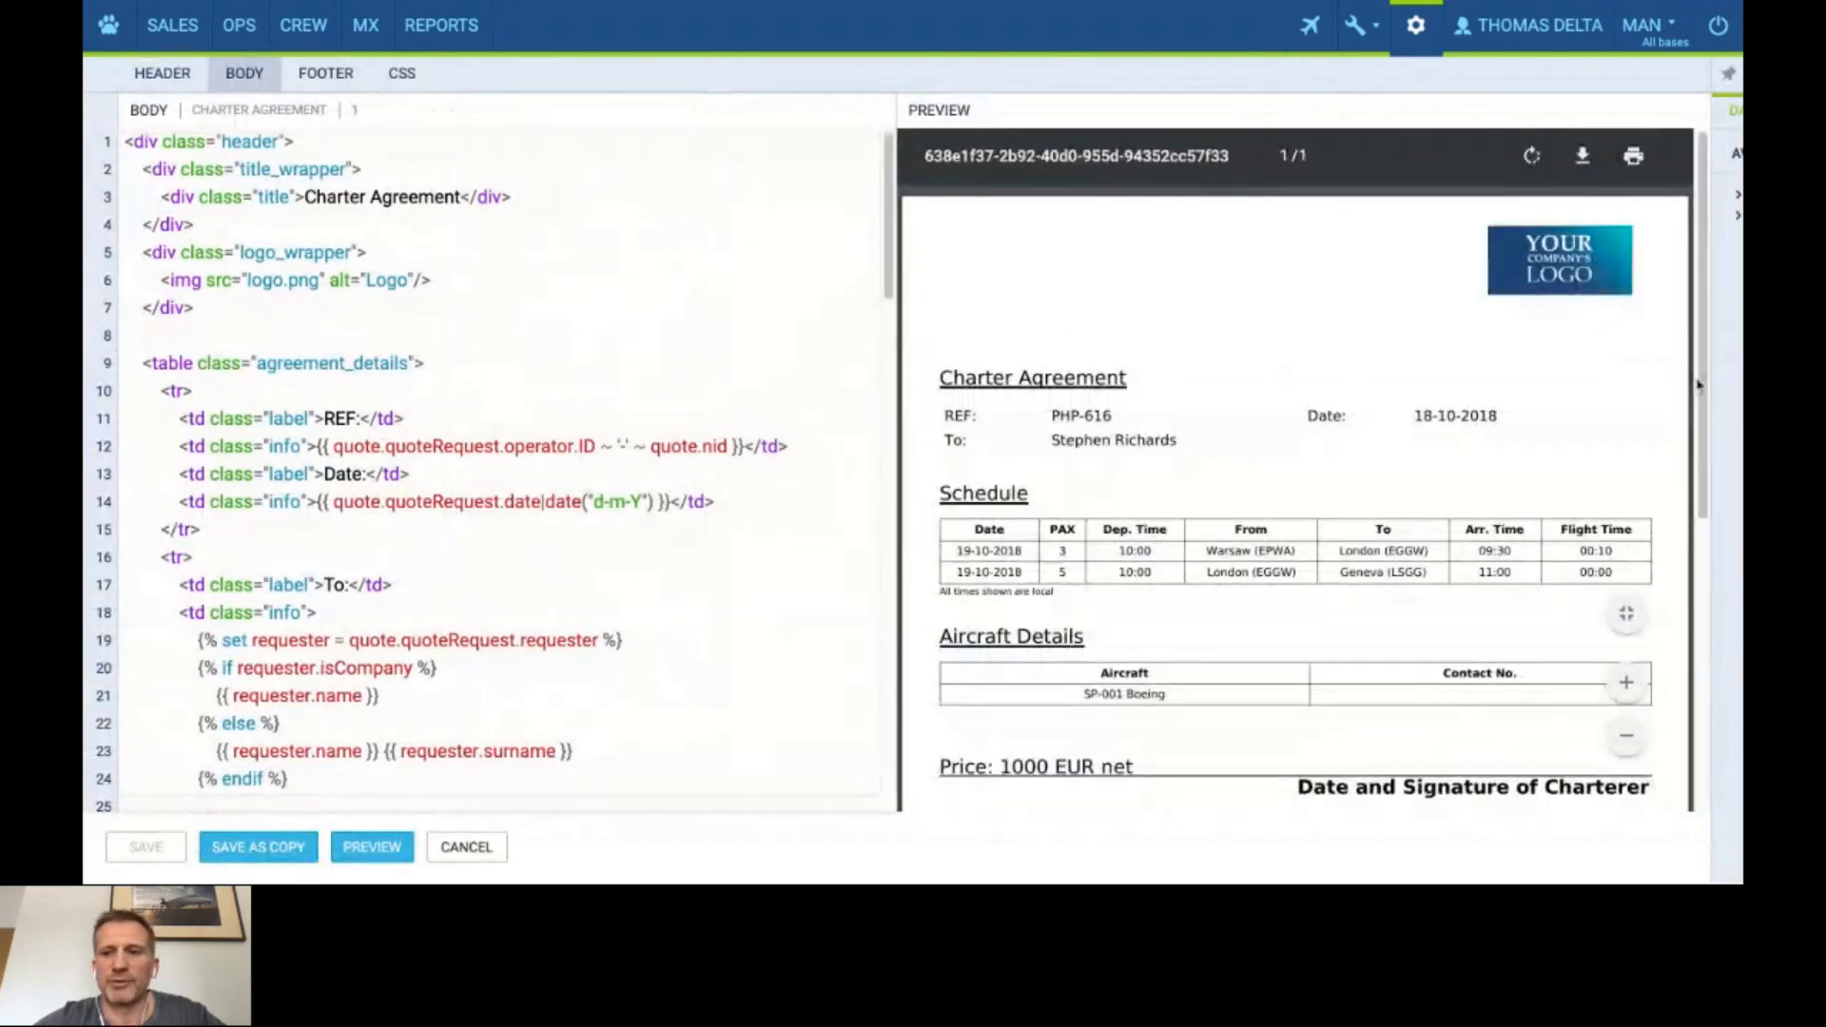
Examine the Charter Agreement's body code from the header through the schedule table alongside its document preview.
{"action": "scroll", "coordinate": [1708, 394], "scroll_direction": "down", "scroll_amount": 5}
{"action": "scroll", "coordinate": [1708, 394], "scroll_direction": "up", "scroll_amount": 5}
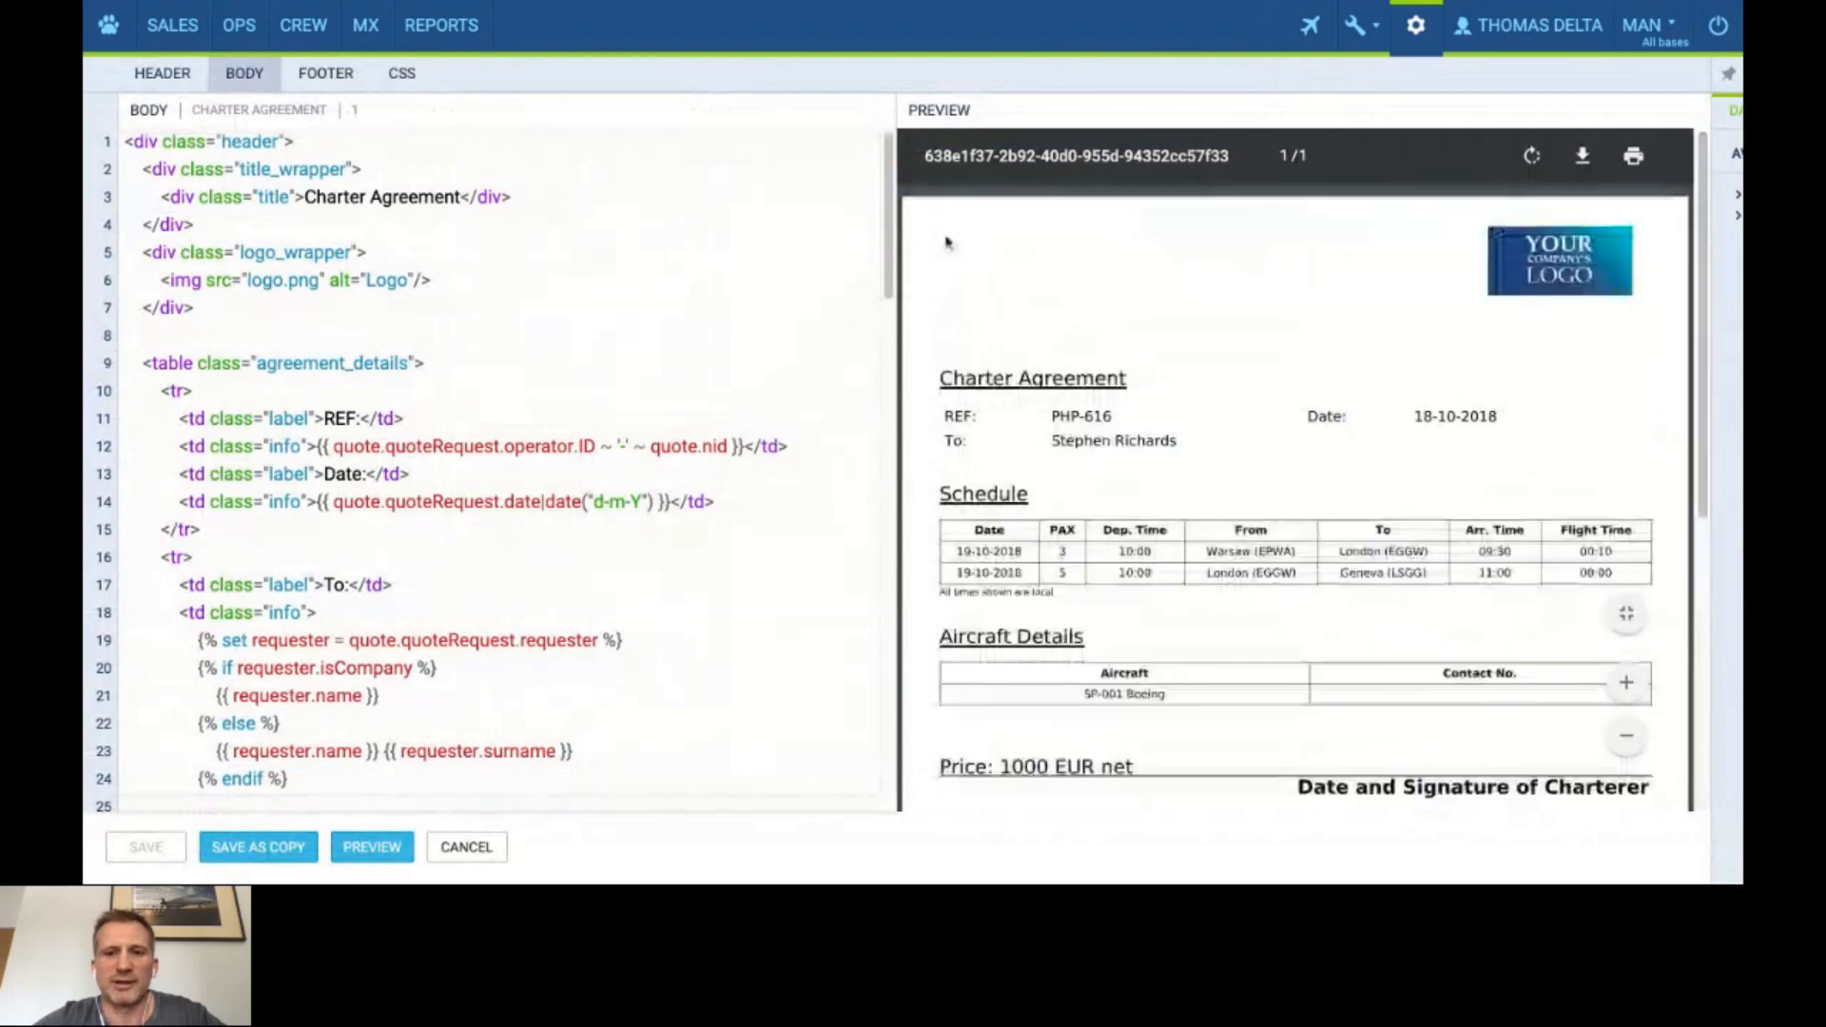
{"action": "scroll", "coordinate": [889, 255], "scroll_direction": "down", "scroll_amount": 6}
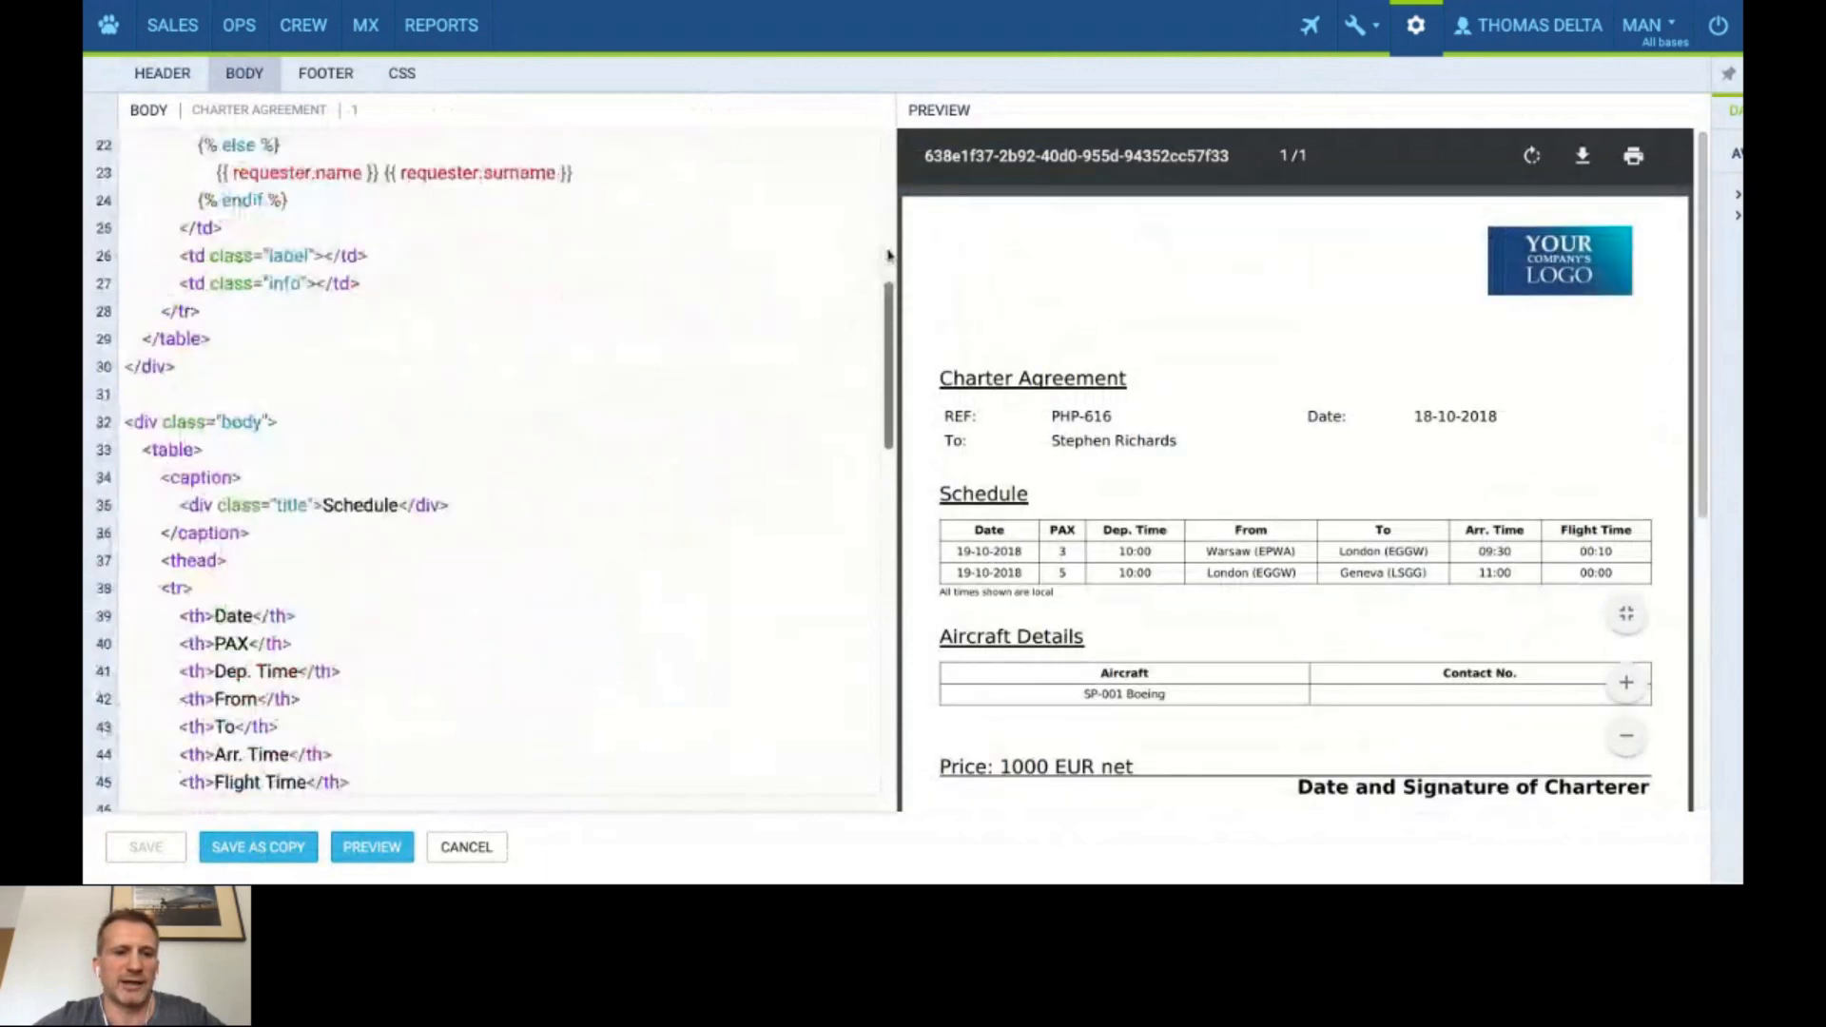
{"action": "scroll", "coordinate": [889, 255], "scroll_direction": "down", "scroll_amount": 6}
{"action": "scroll", "coordinate": [890, 255], "scroll_direction": "up", "scroll_amount": 9}
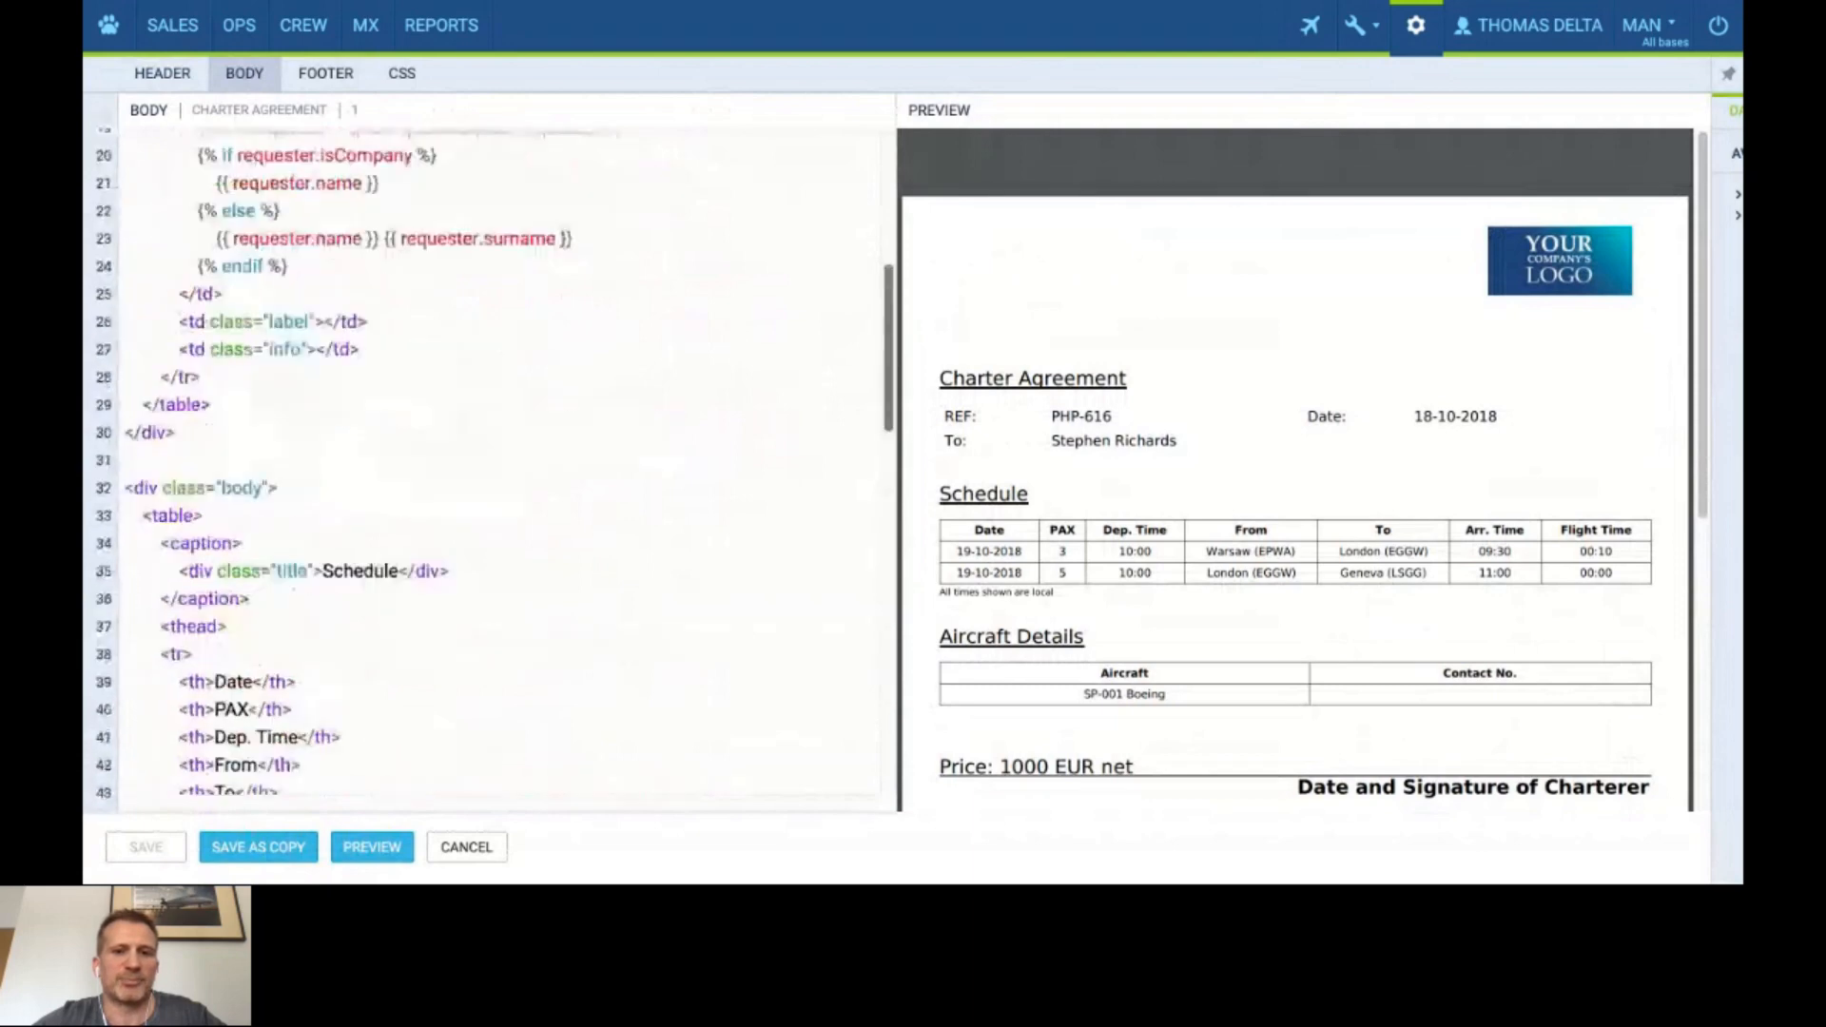
{"action": "scroll", "coordinate": [494, 466], "scroll_direction": "up", "scroll_amount": 3}
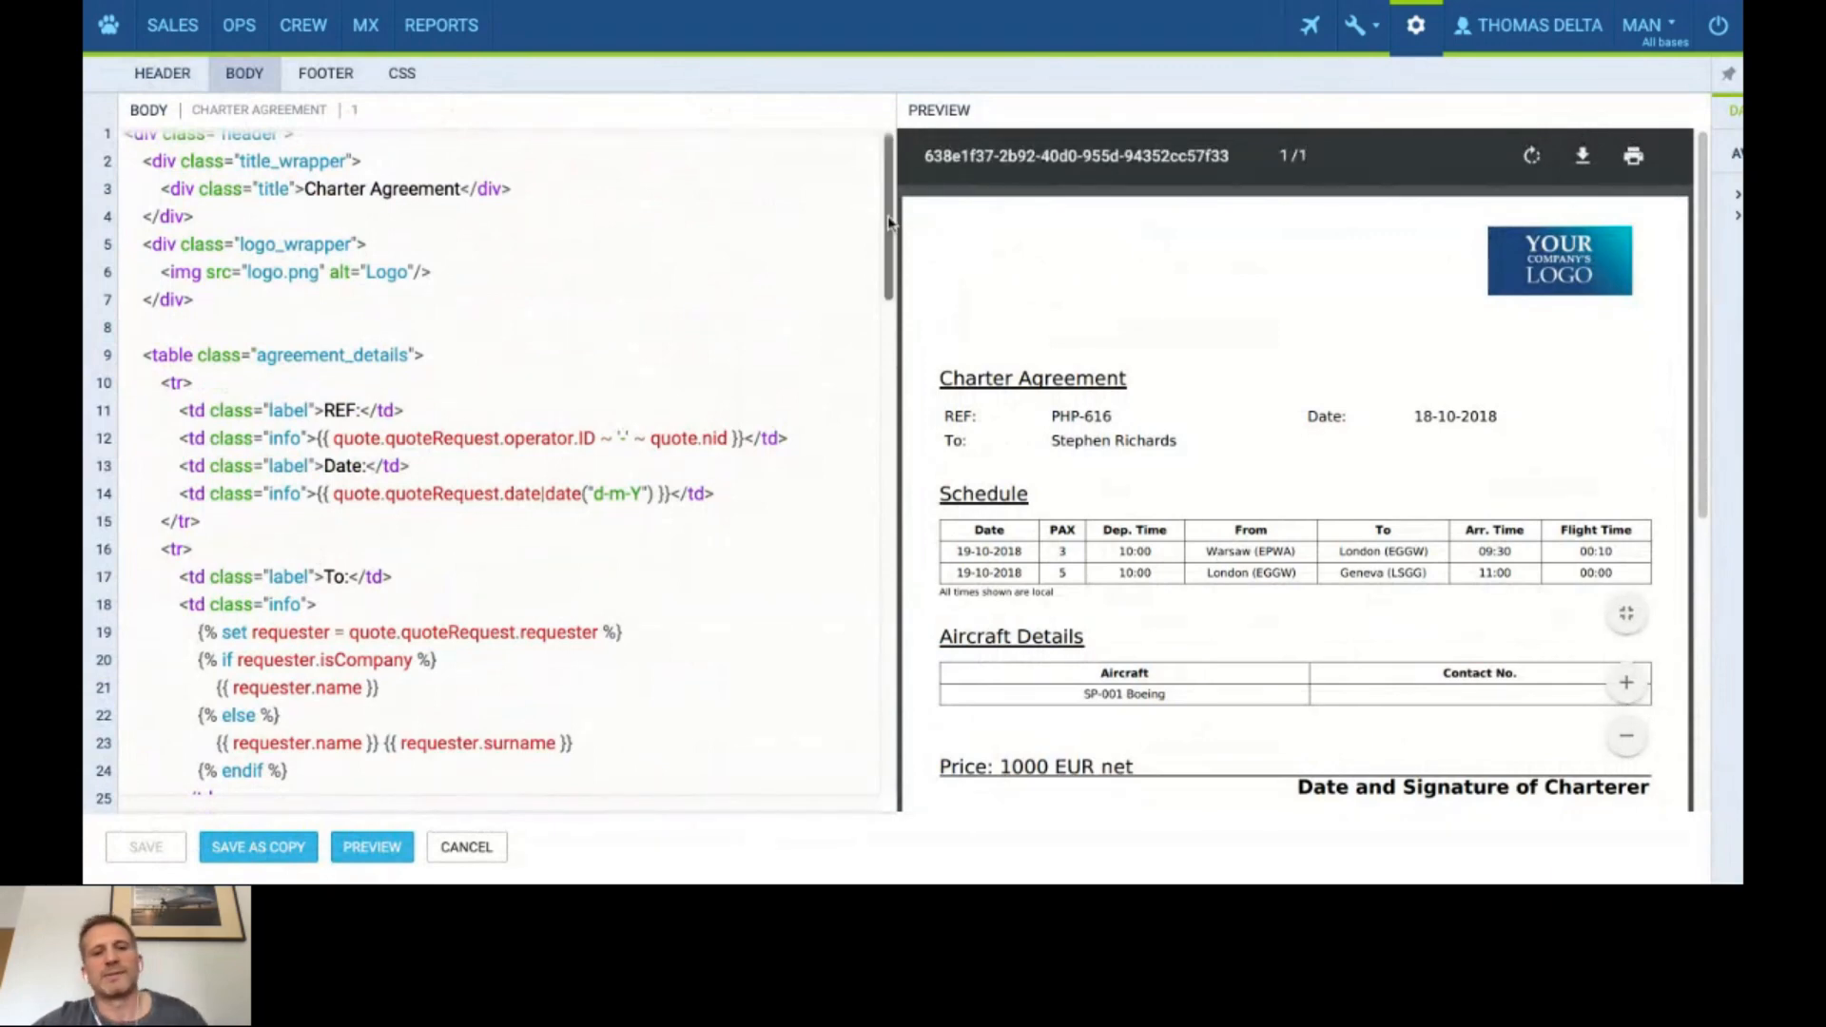
{"action": "scroll", "coordinate": [889, 222], "scroll_direction": "up", "scroll_amount": 1}
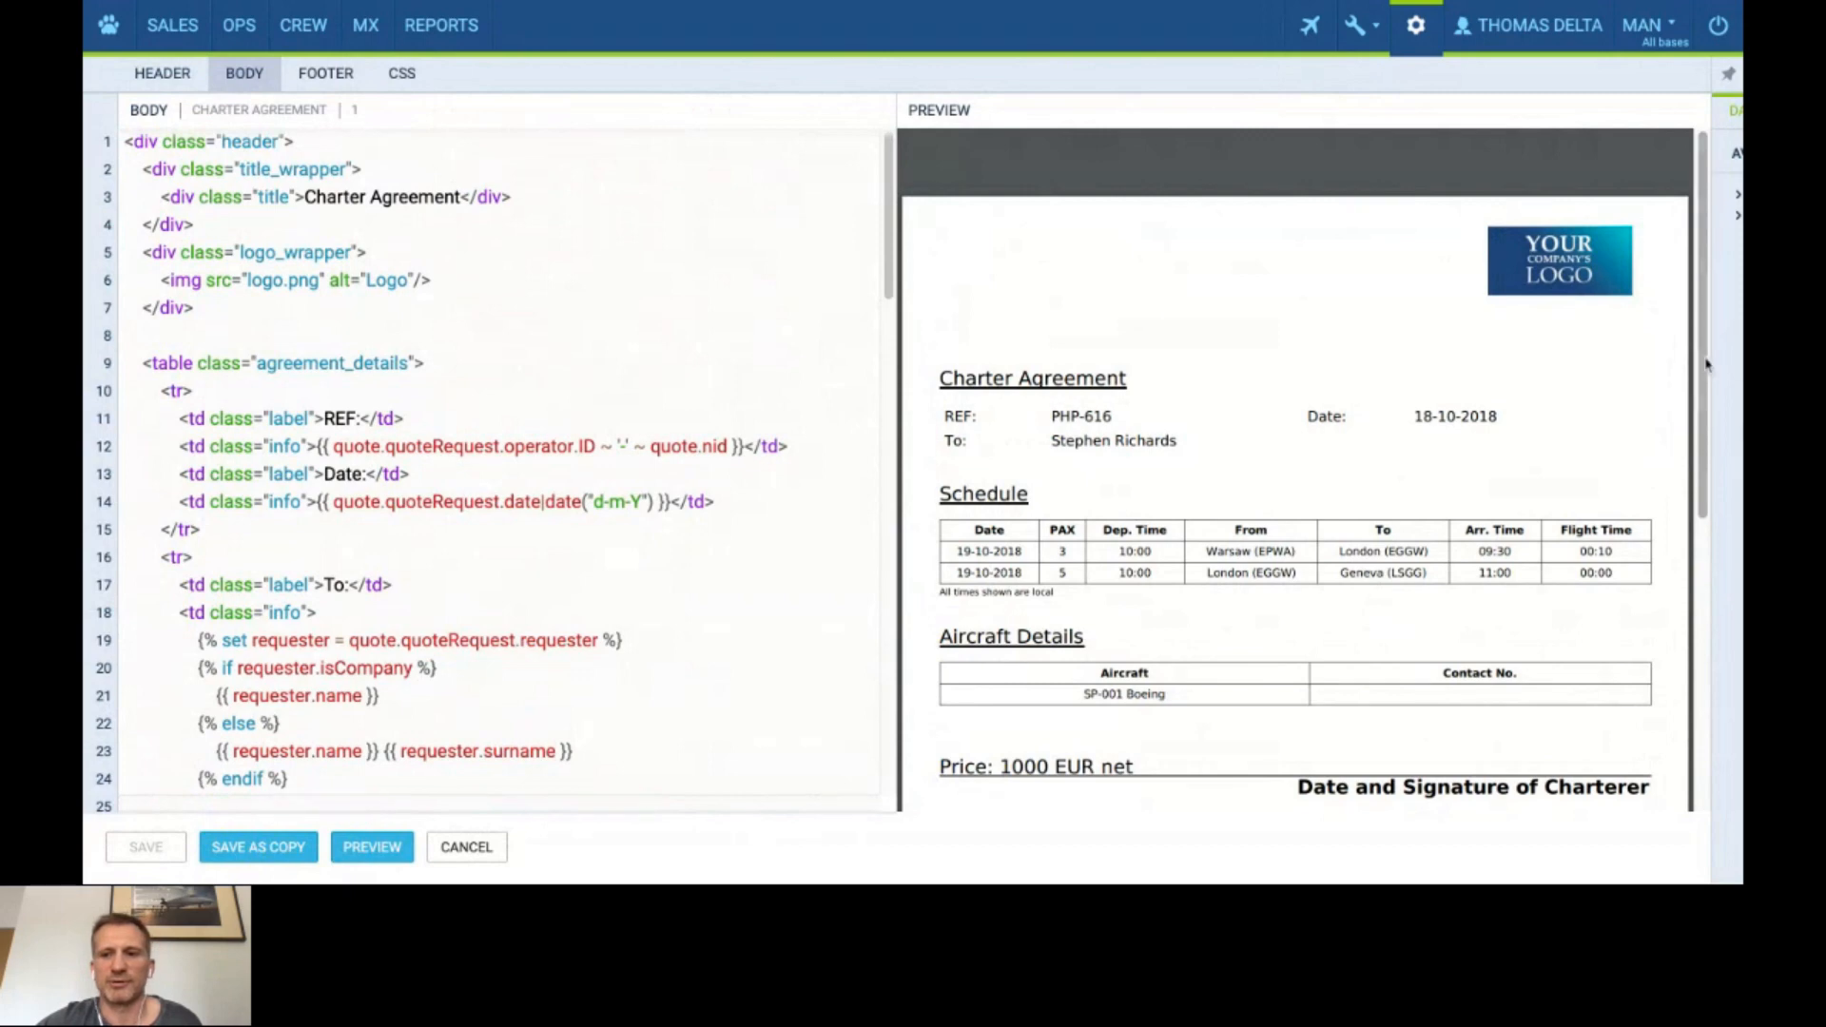
Leave the Charter Agreement document through the settings overview and return to the sales requests and quotes list.
{"action": "mouse_move", "coordinate": [1706, 365]}
{"action": "left_mouse_down"}
{"action": "mouse_move", "coordinate": [1707, 398]}
{"action": "mouse_move", "coordinate": [1706, 363]}
{"action": "left_mouse_up"}
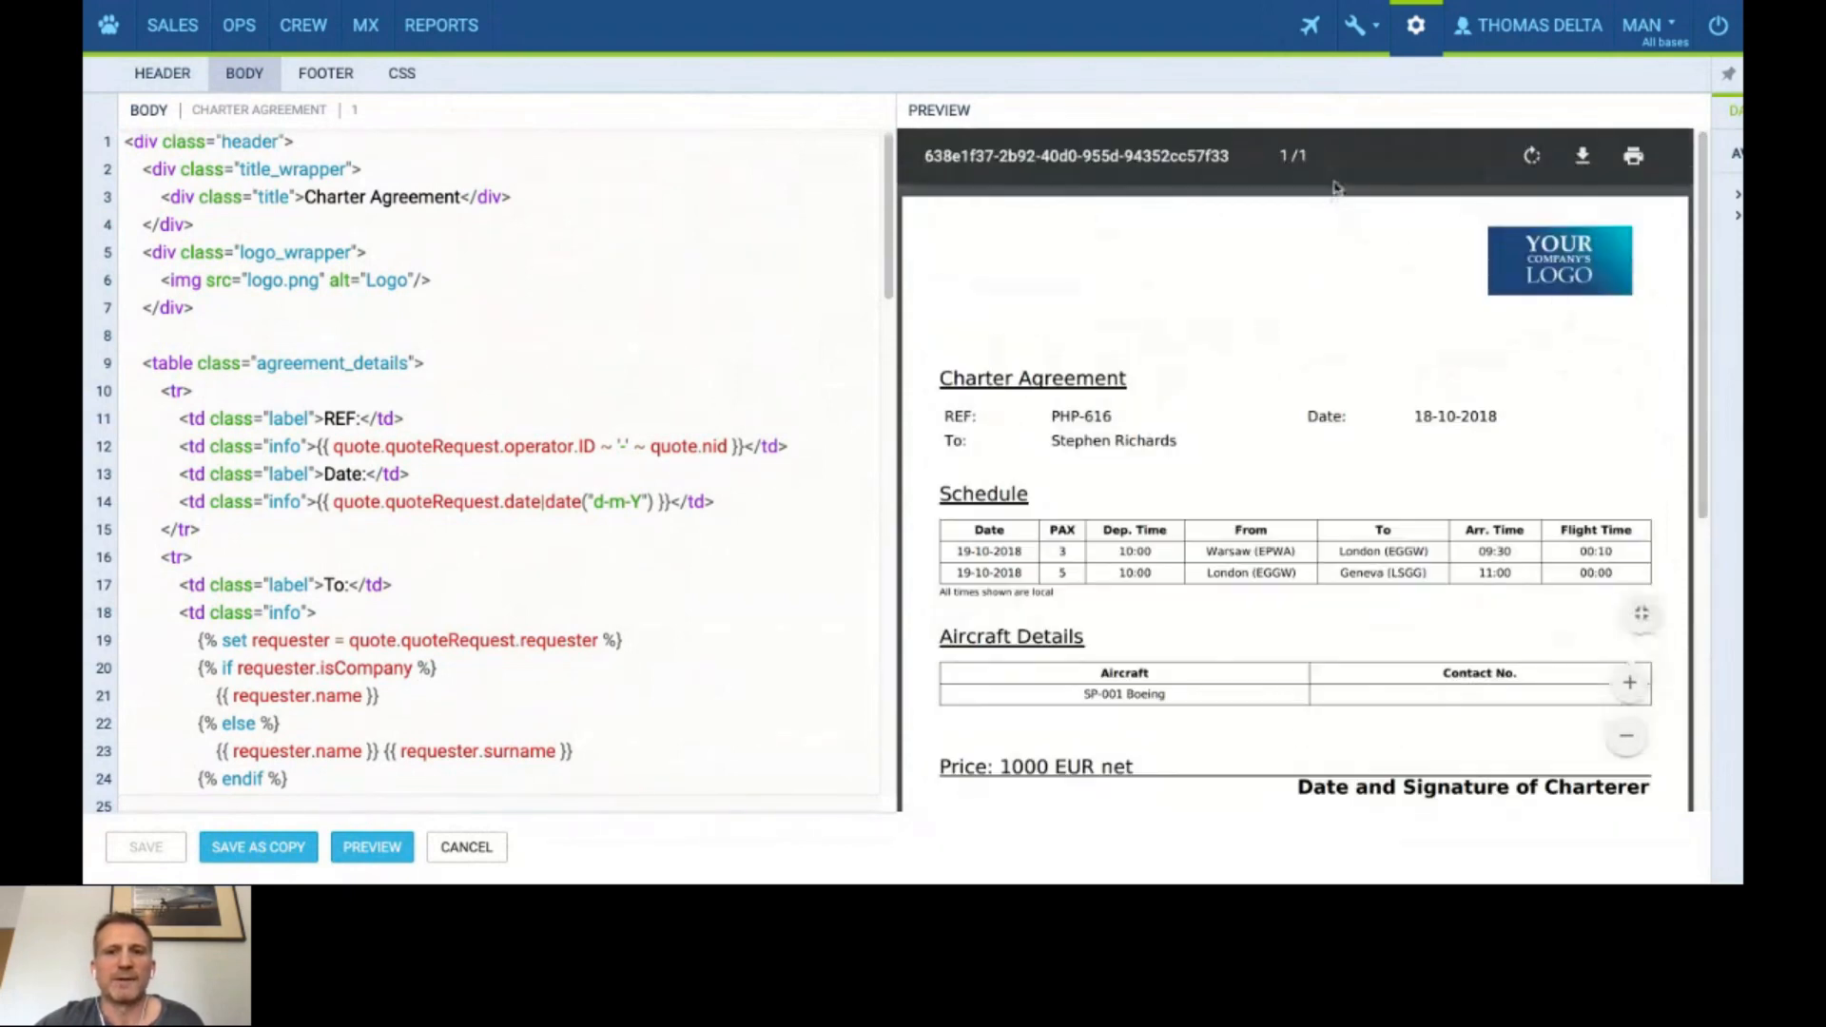
{"action": "left_click", "coordinate": [1422, 38]}
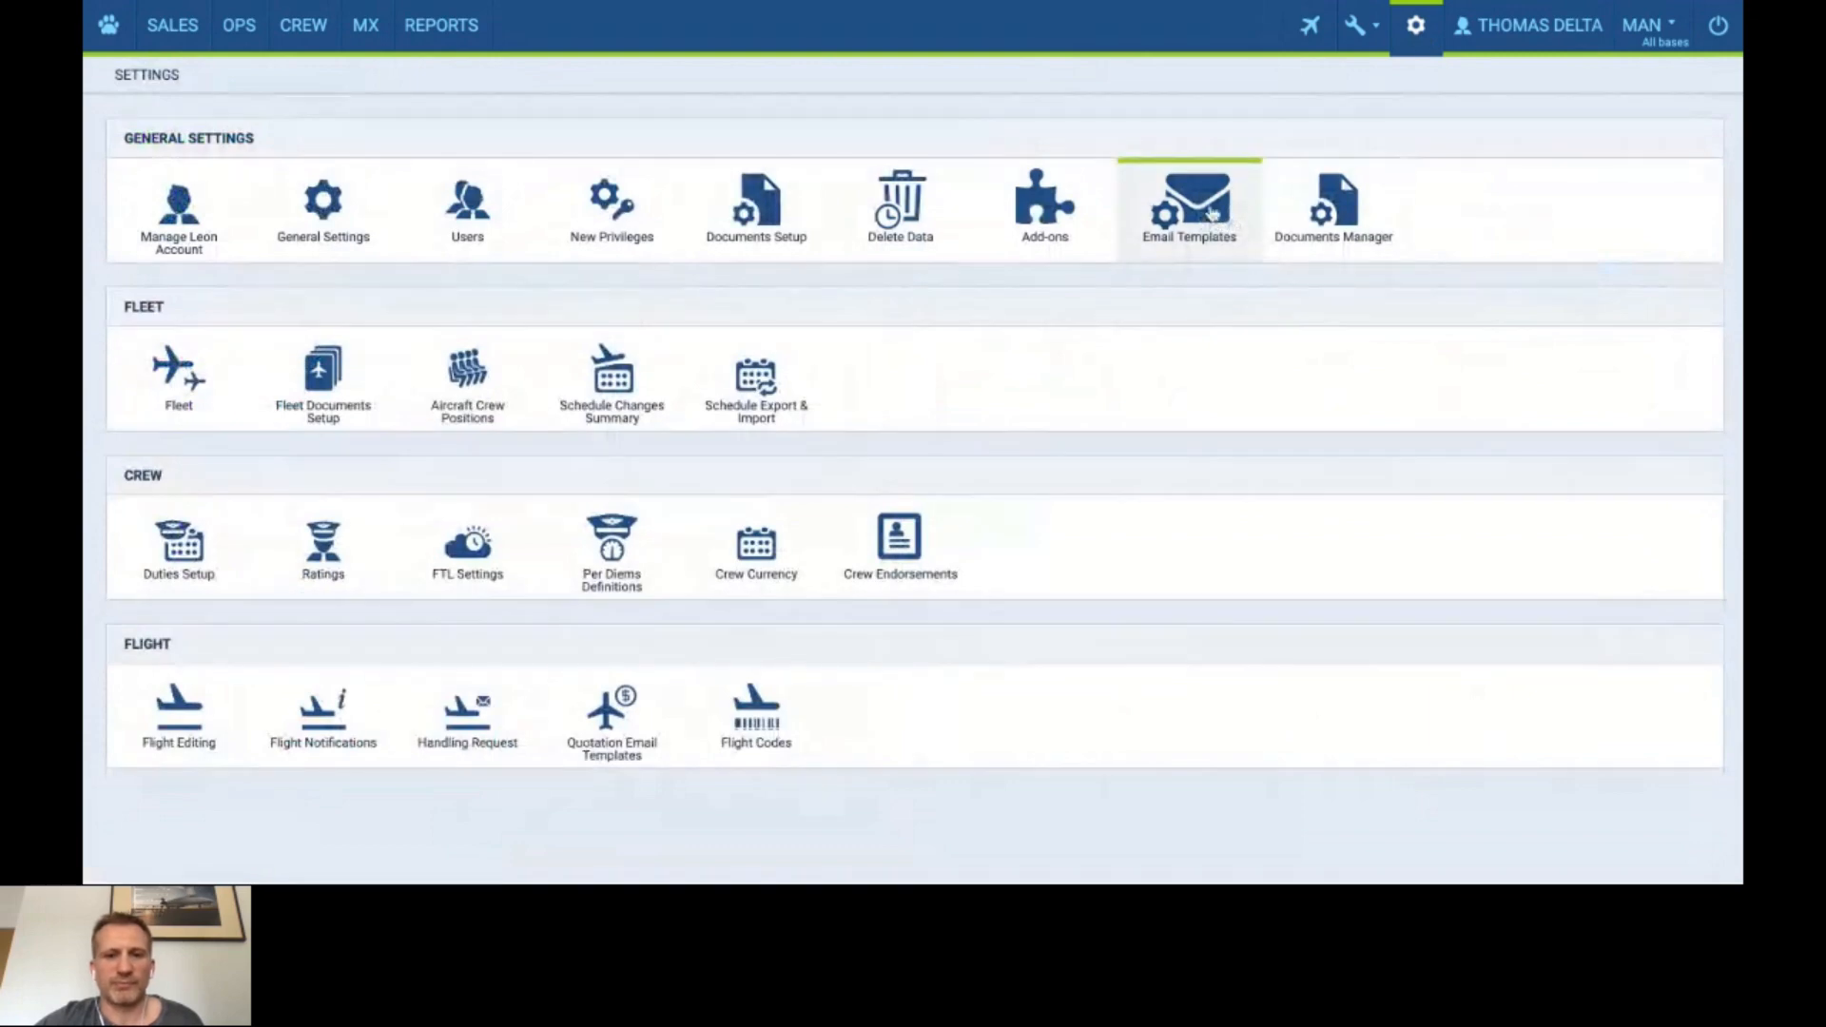
{"action": "left_click", "coordinate": [172, 25]}
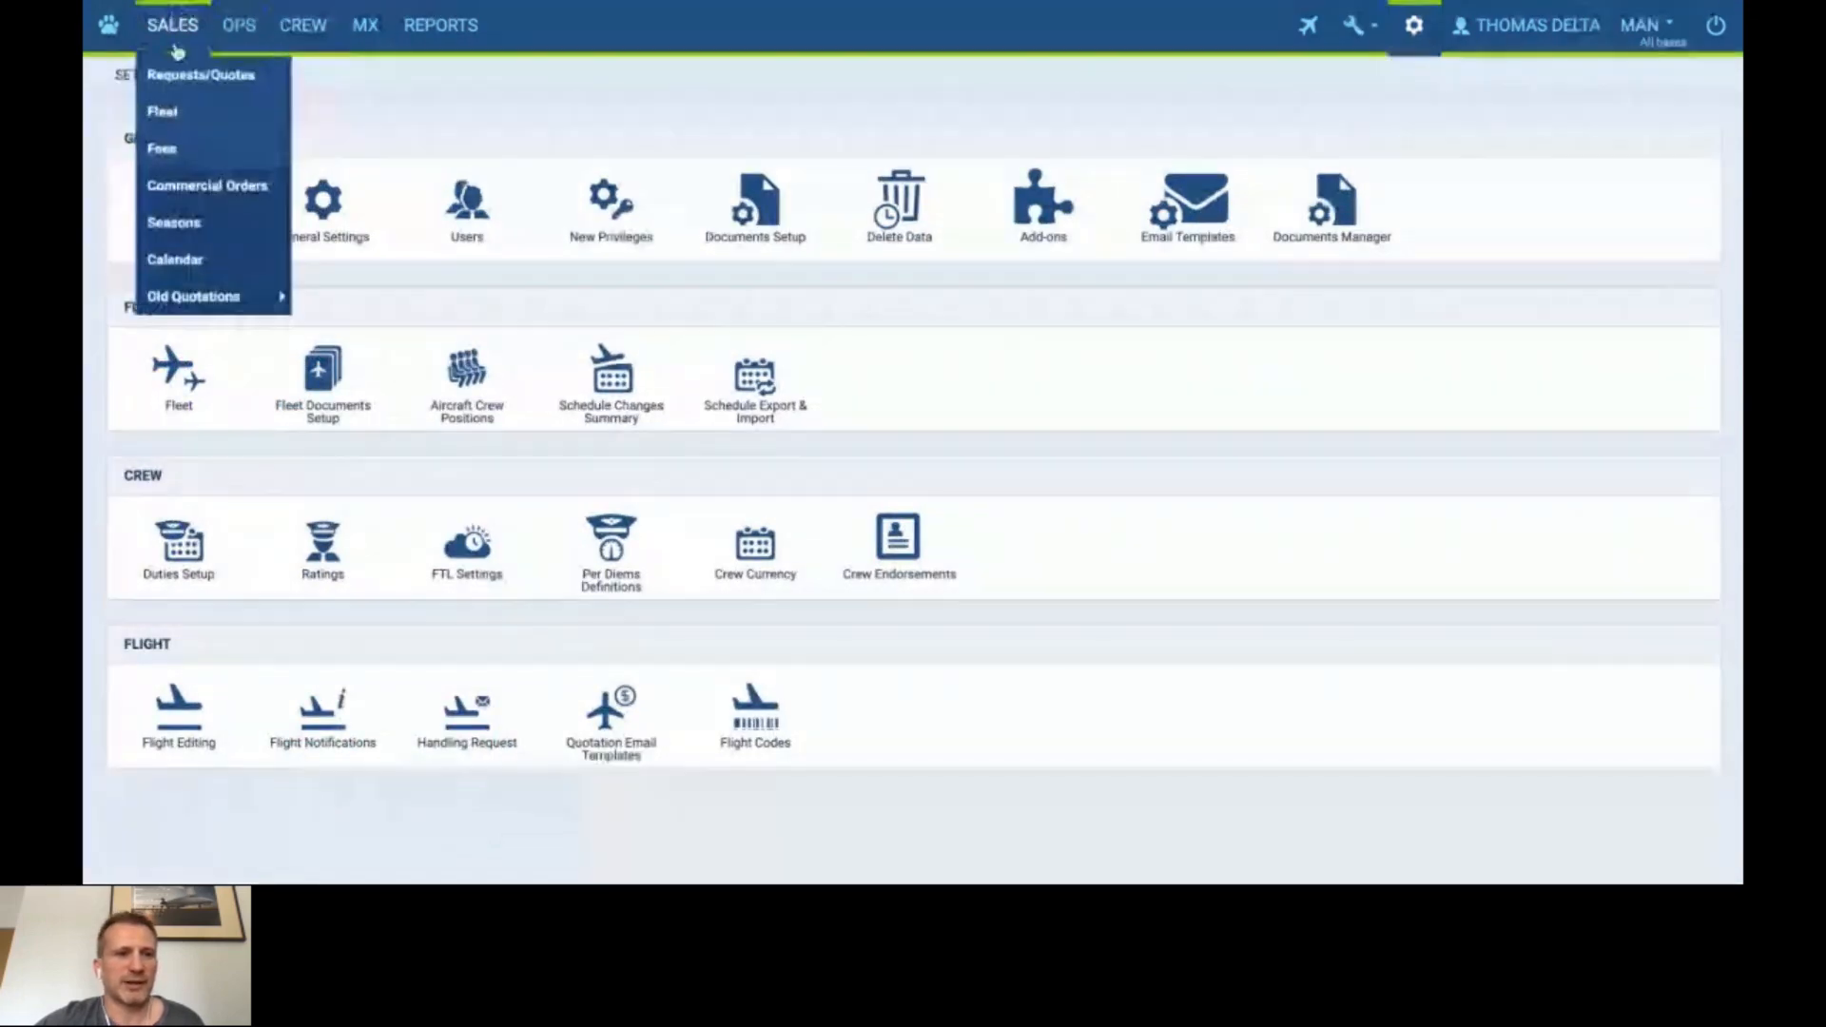
{"action": "left_click", "coordinate": [198, 74]}
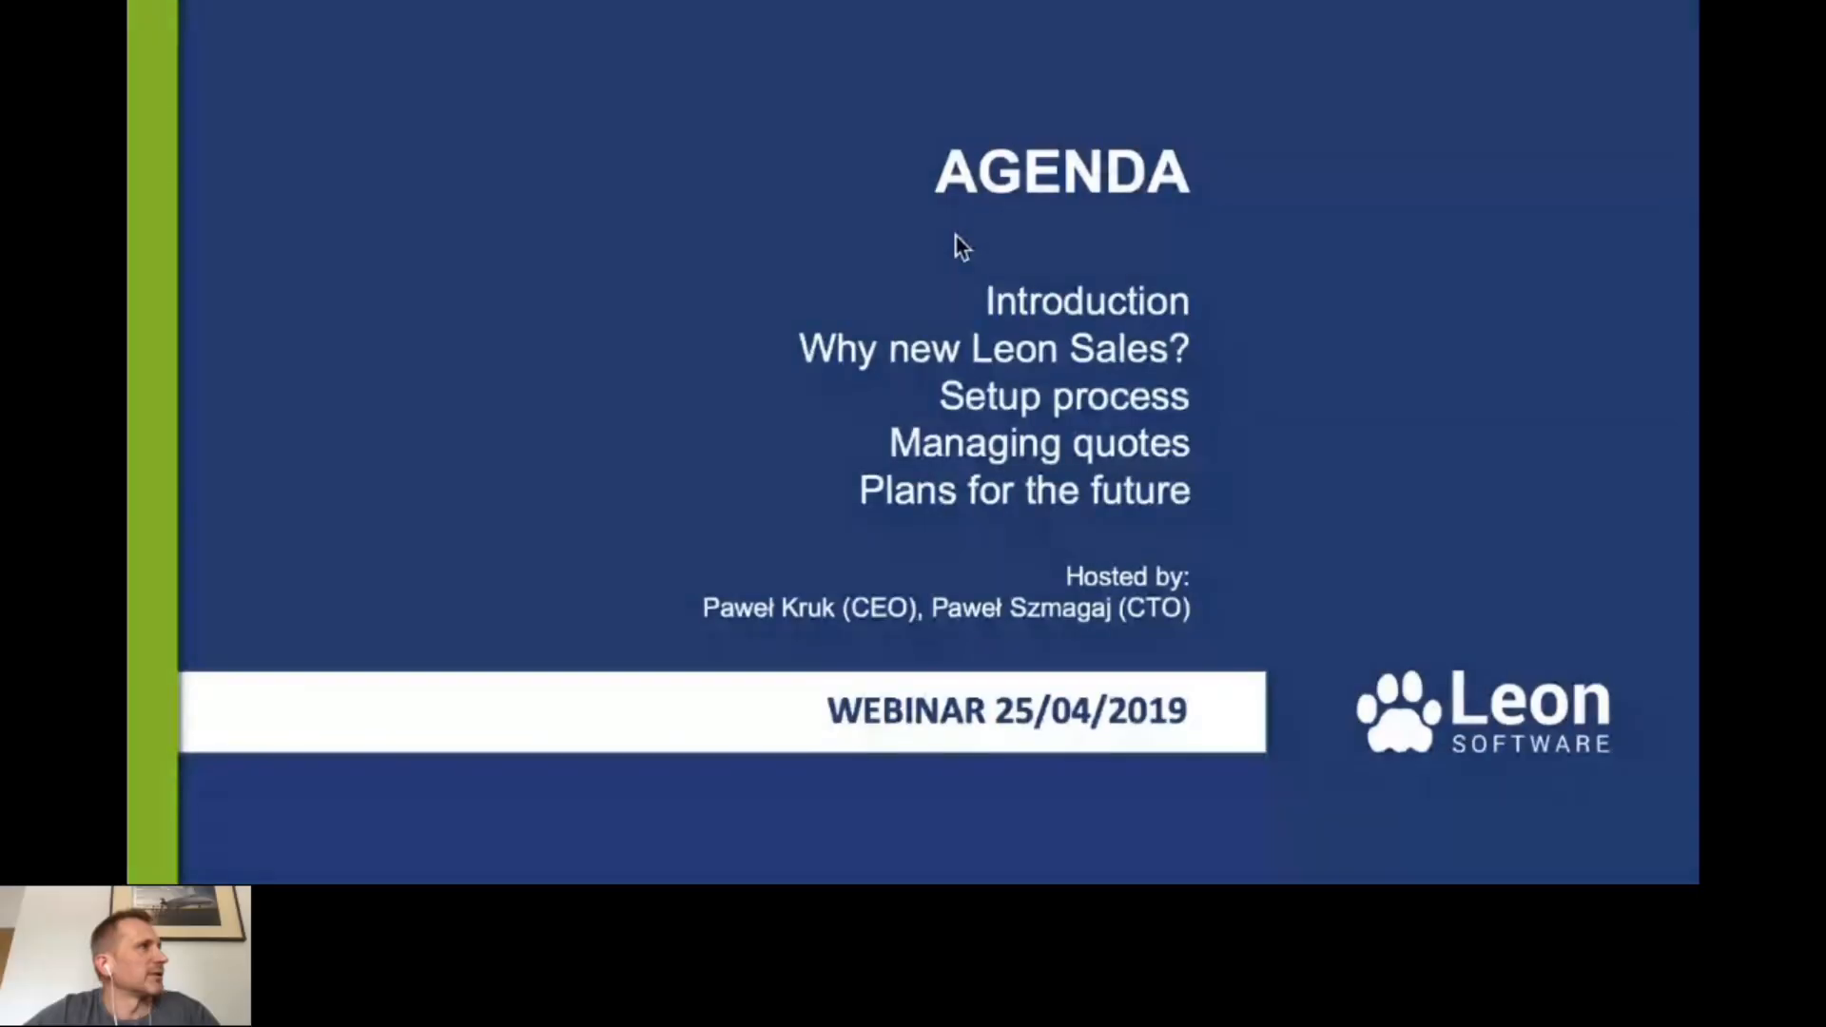
{"action": "key", "text": "Right"}
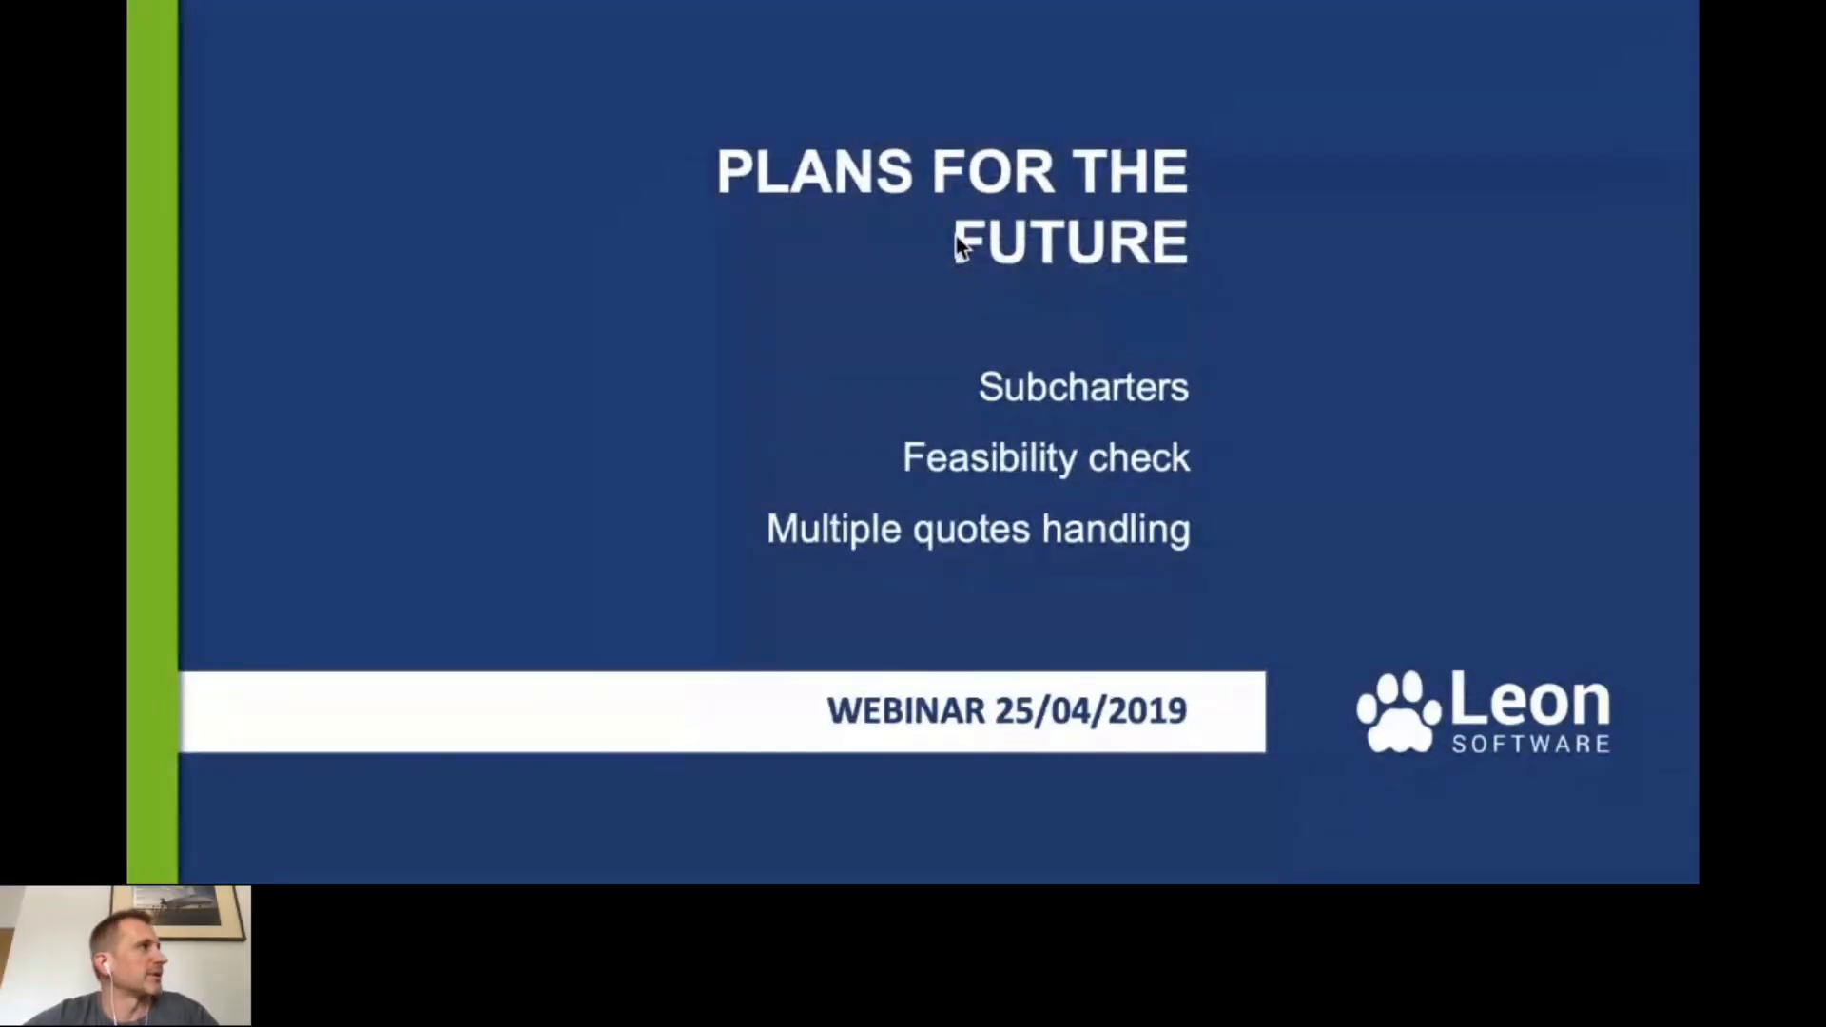
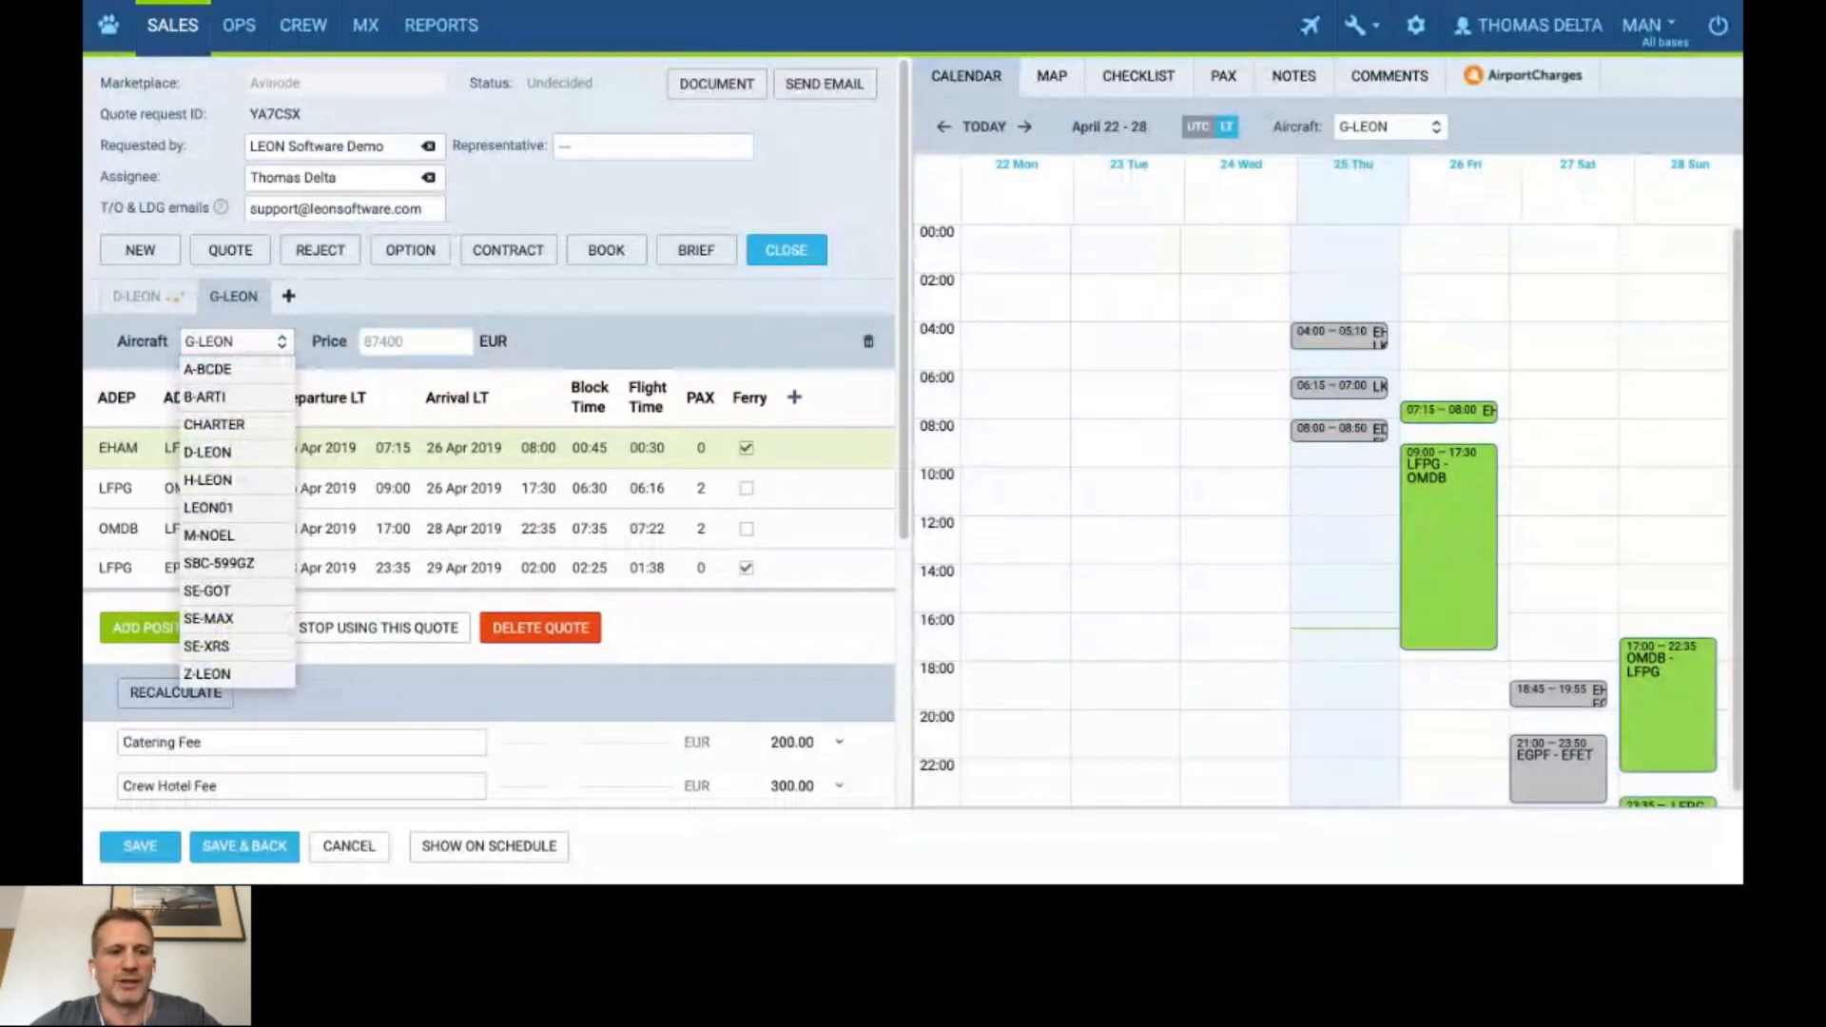
Review the aircraft choices for the G-LEON quote and check the warning types available in the OPS schedule.
{"action": "left_click", "coordinate": [240, 344]}
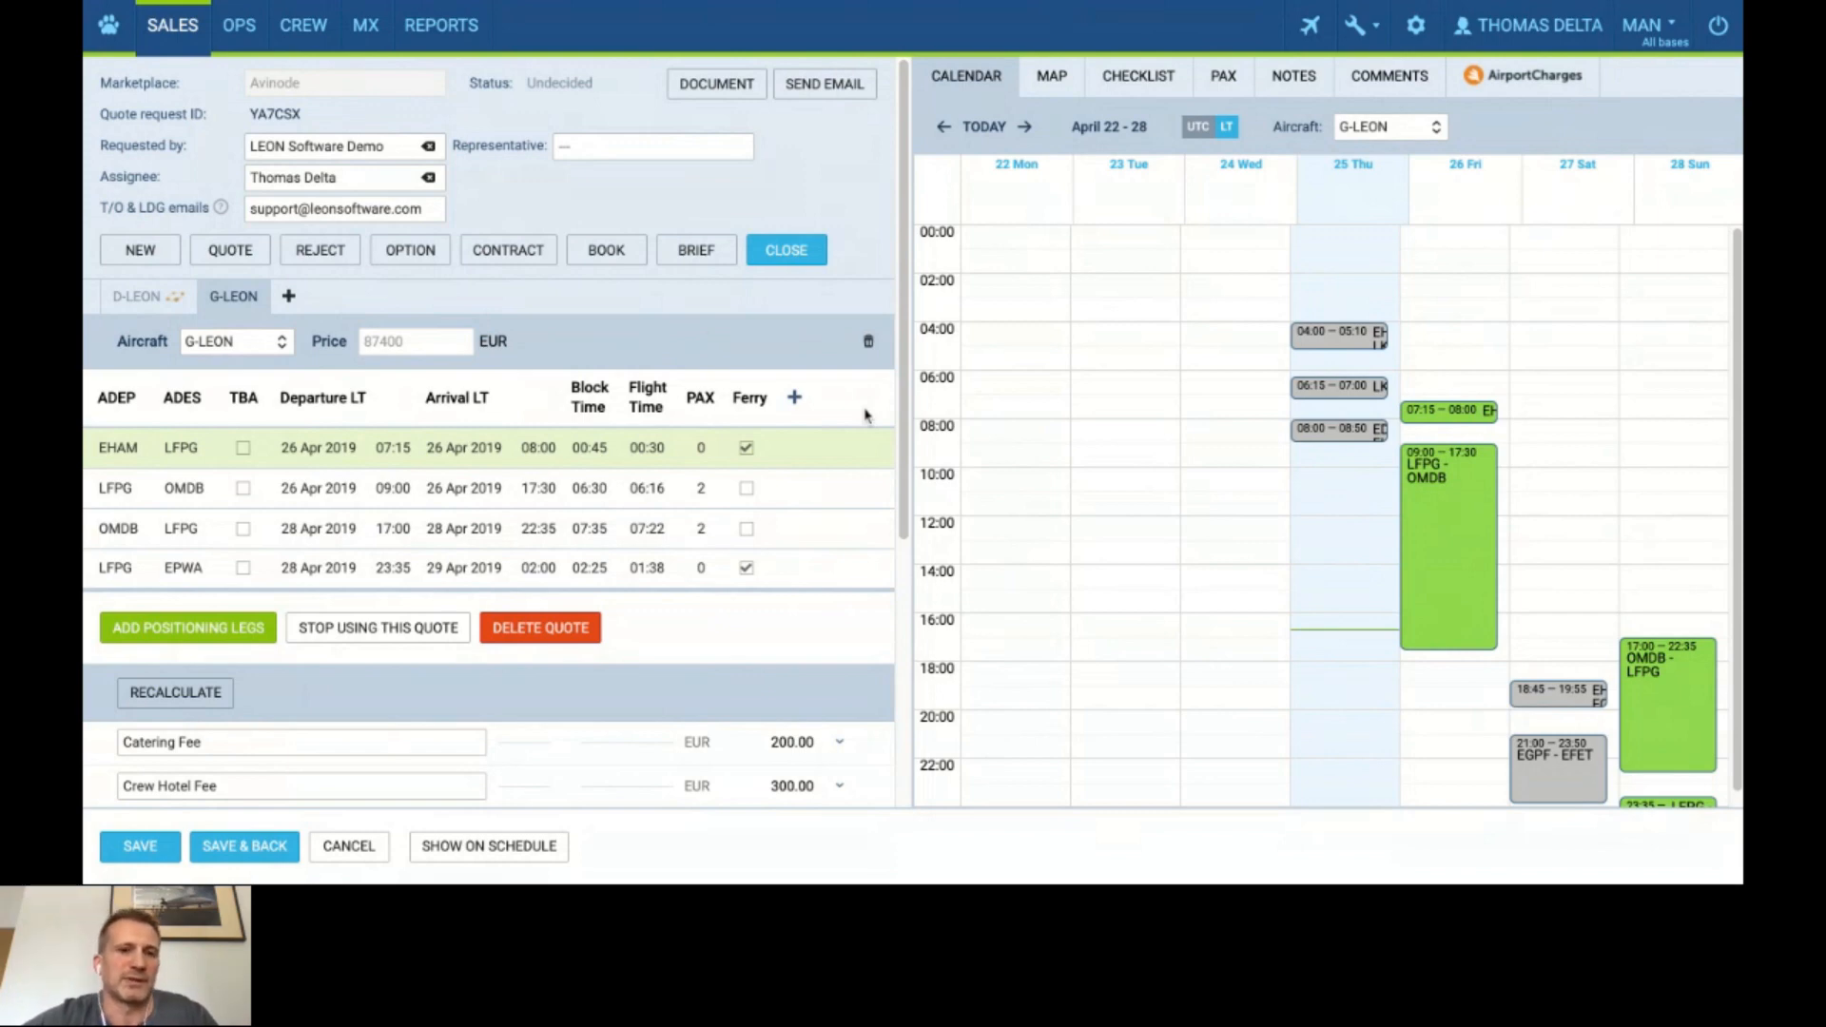
{"action": "left_click", "coordinate": [186, 27]}
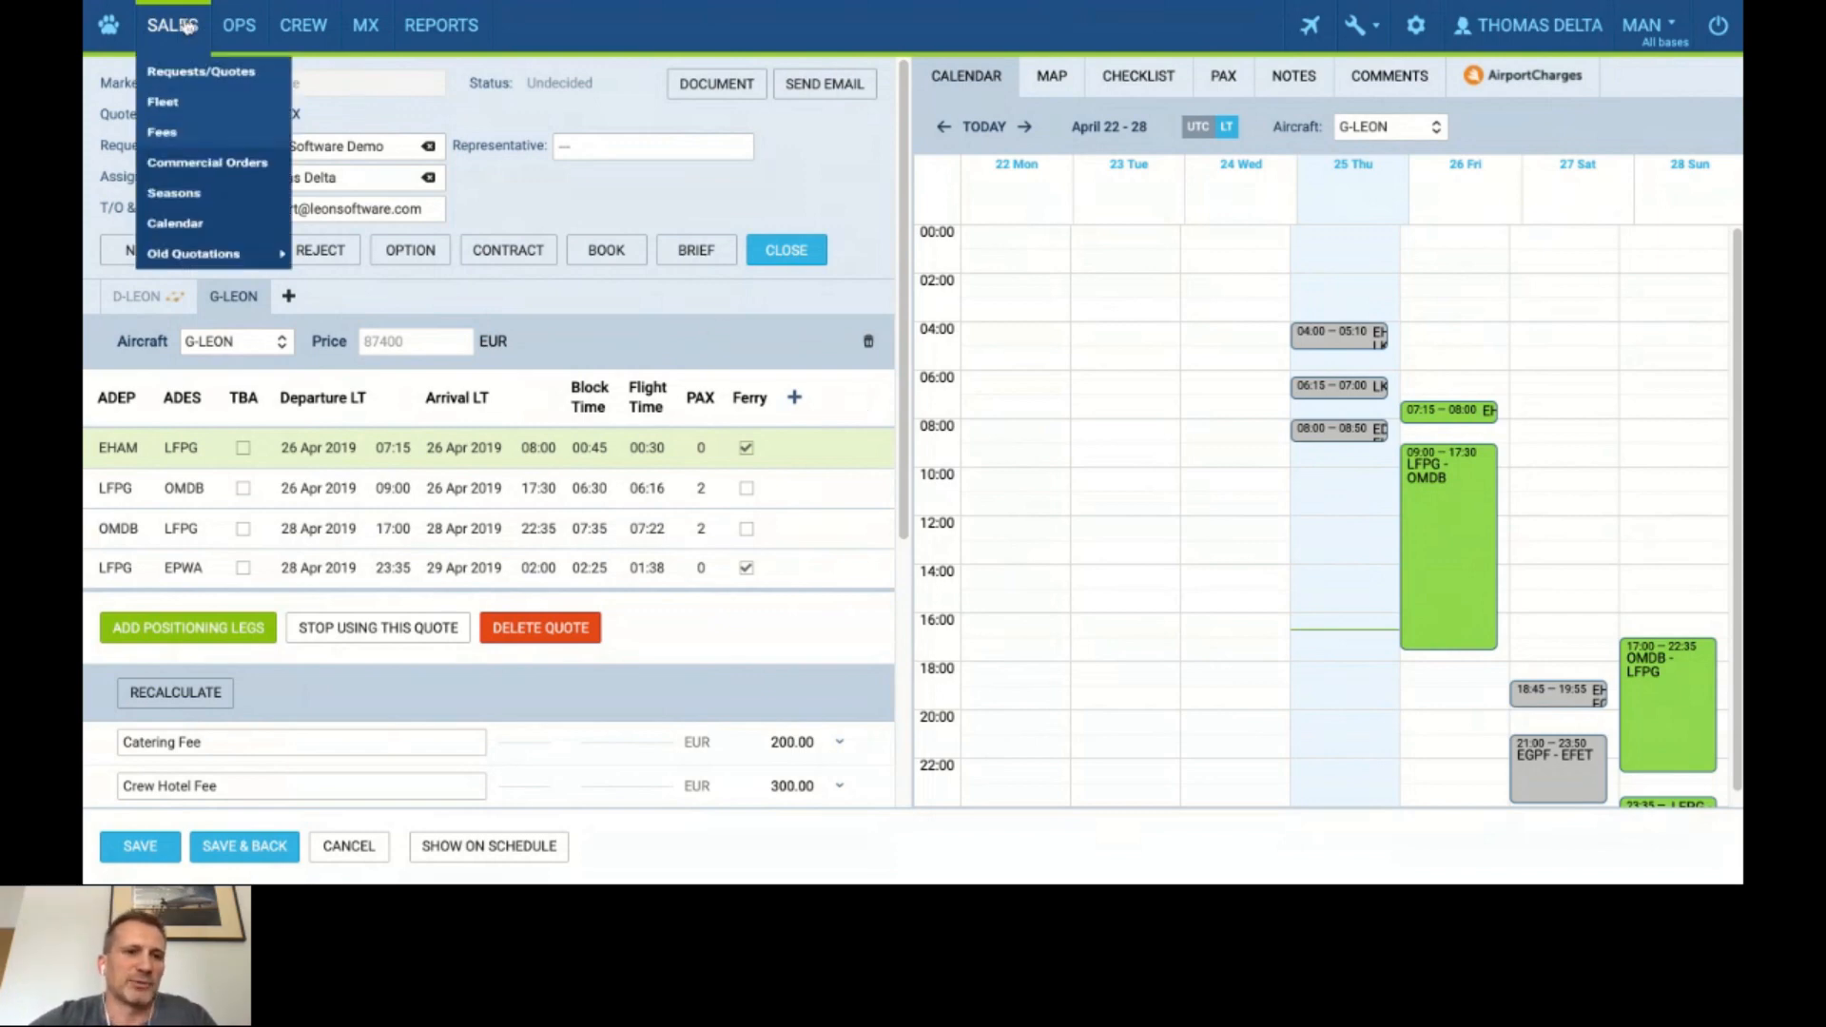
{"action": "left_click", "coordinate": [239, 26]}
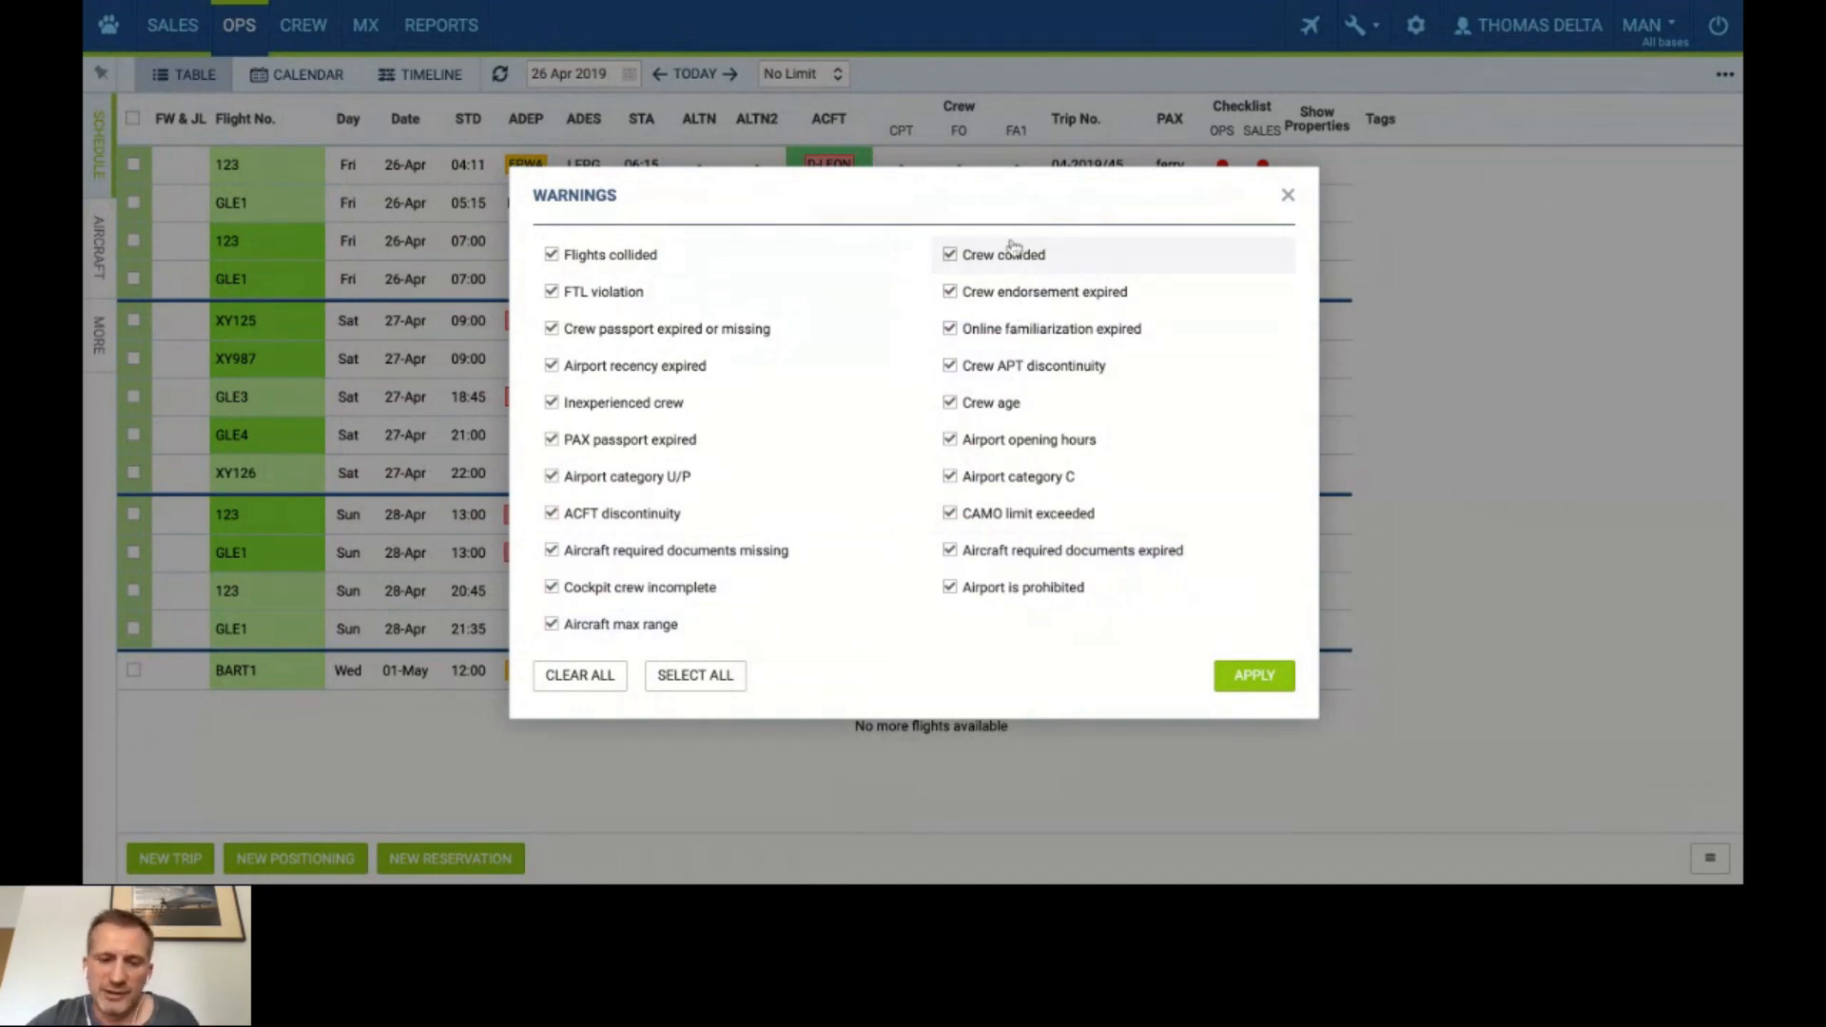
{"action": "left_click", "coordinate": [1286, 205]}
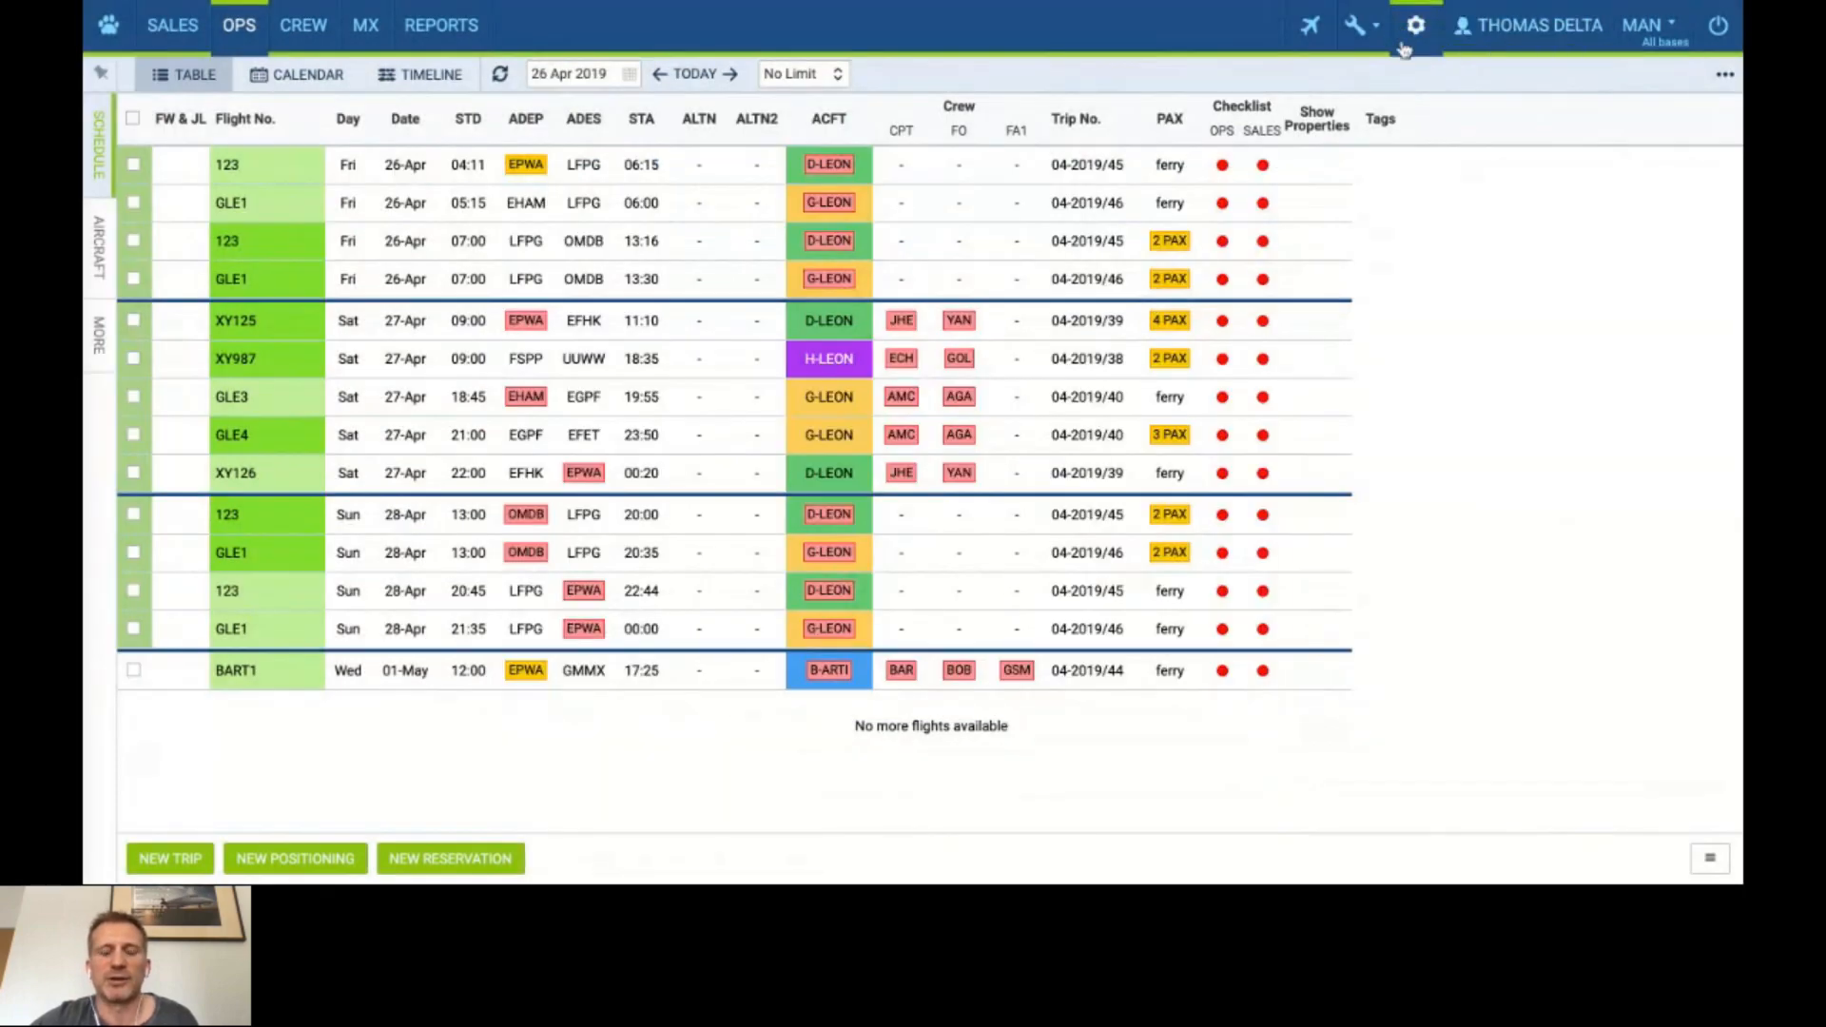
Reopen the Avinode request from the sales requests and compare its D-LEON and G-LEON quotes.
{"action": "left_click", "coordinate": [173, 28]}
{"action": "left_click", "coordinate": [186, 69]}
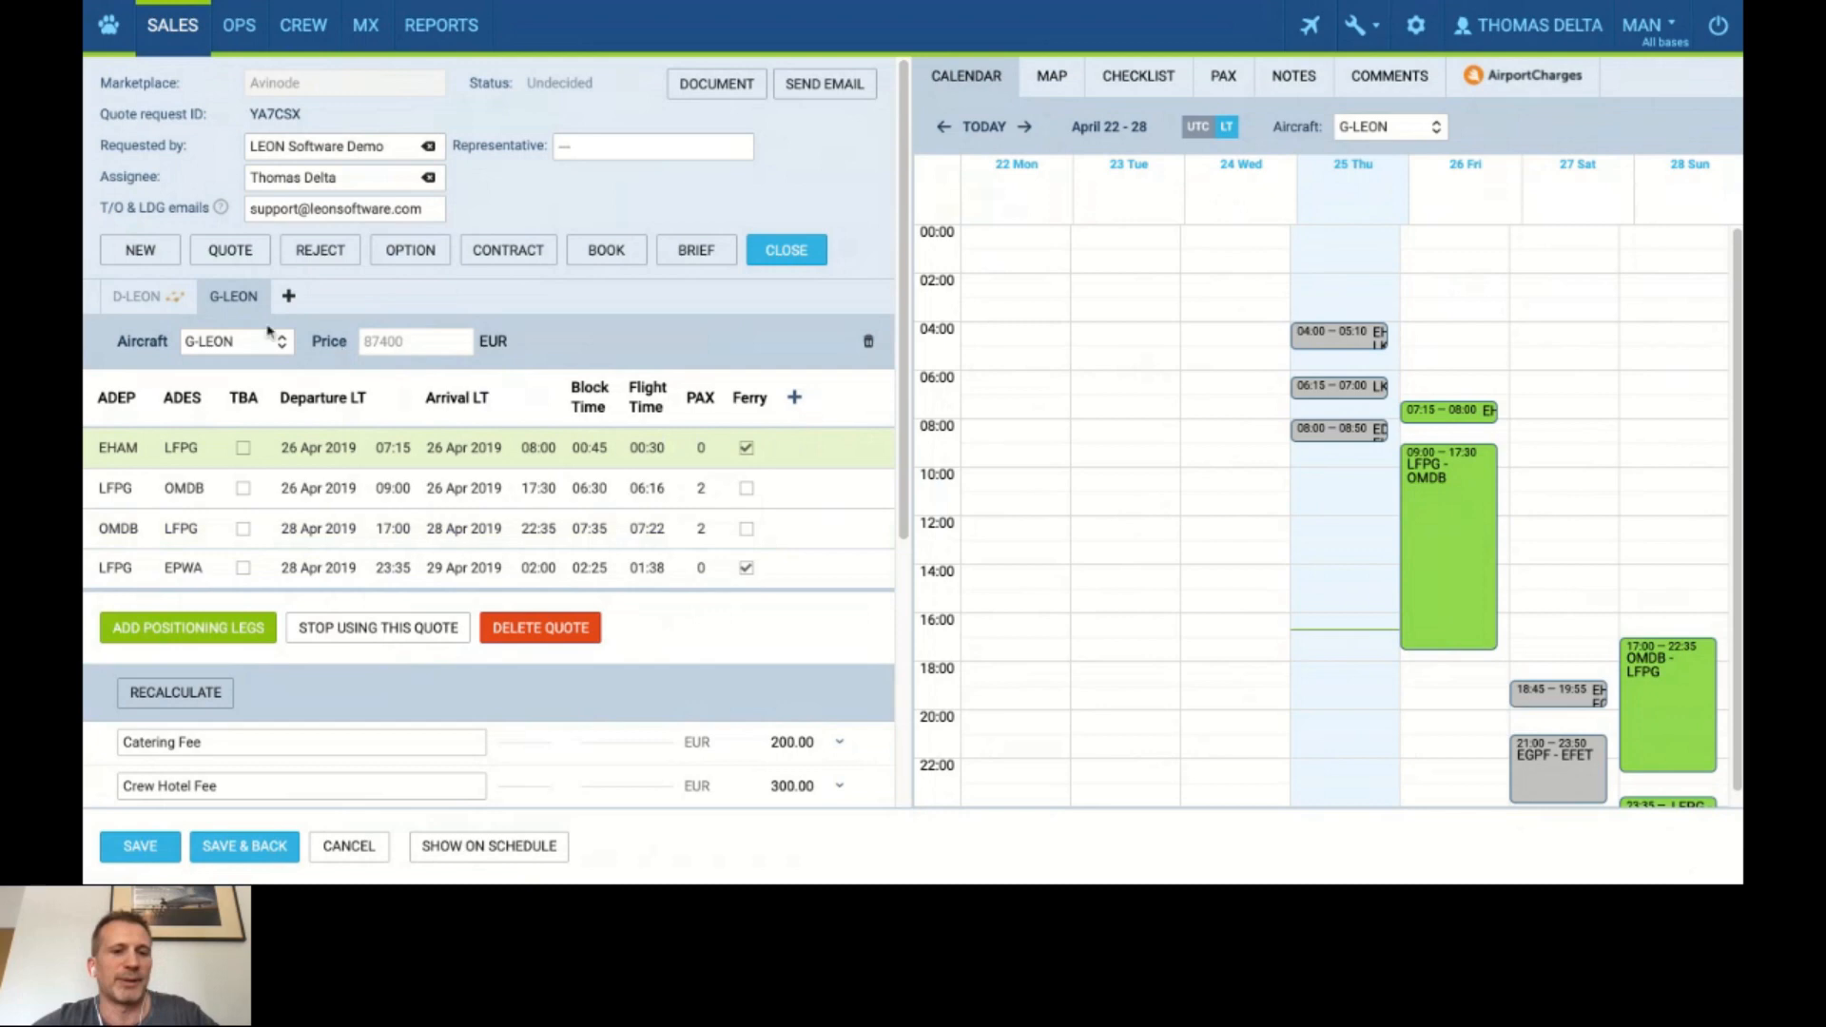
{"action": "left_click", "coordinate": [147, 298]}
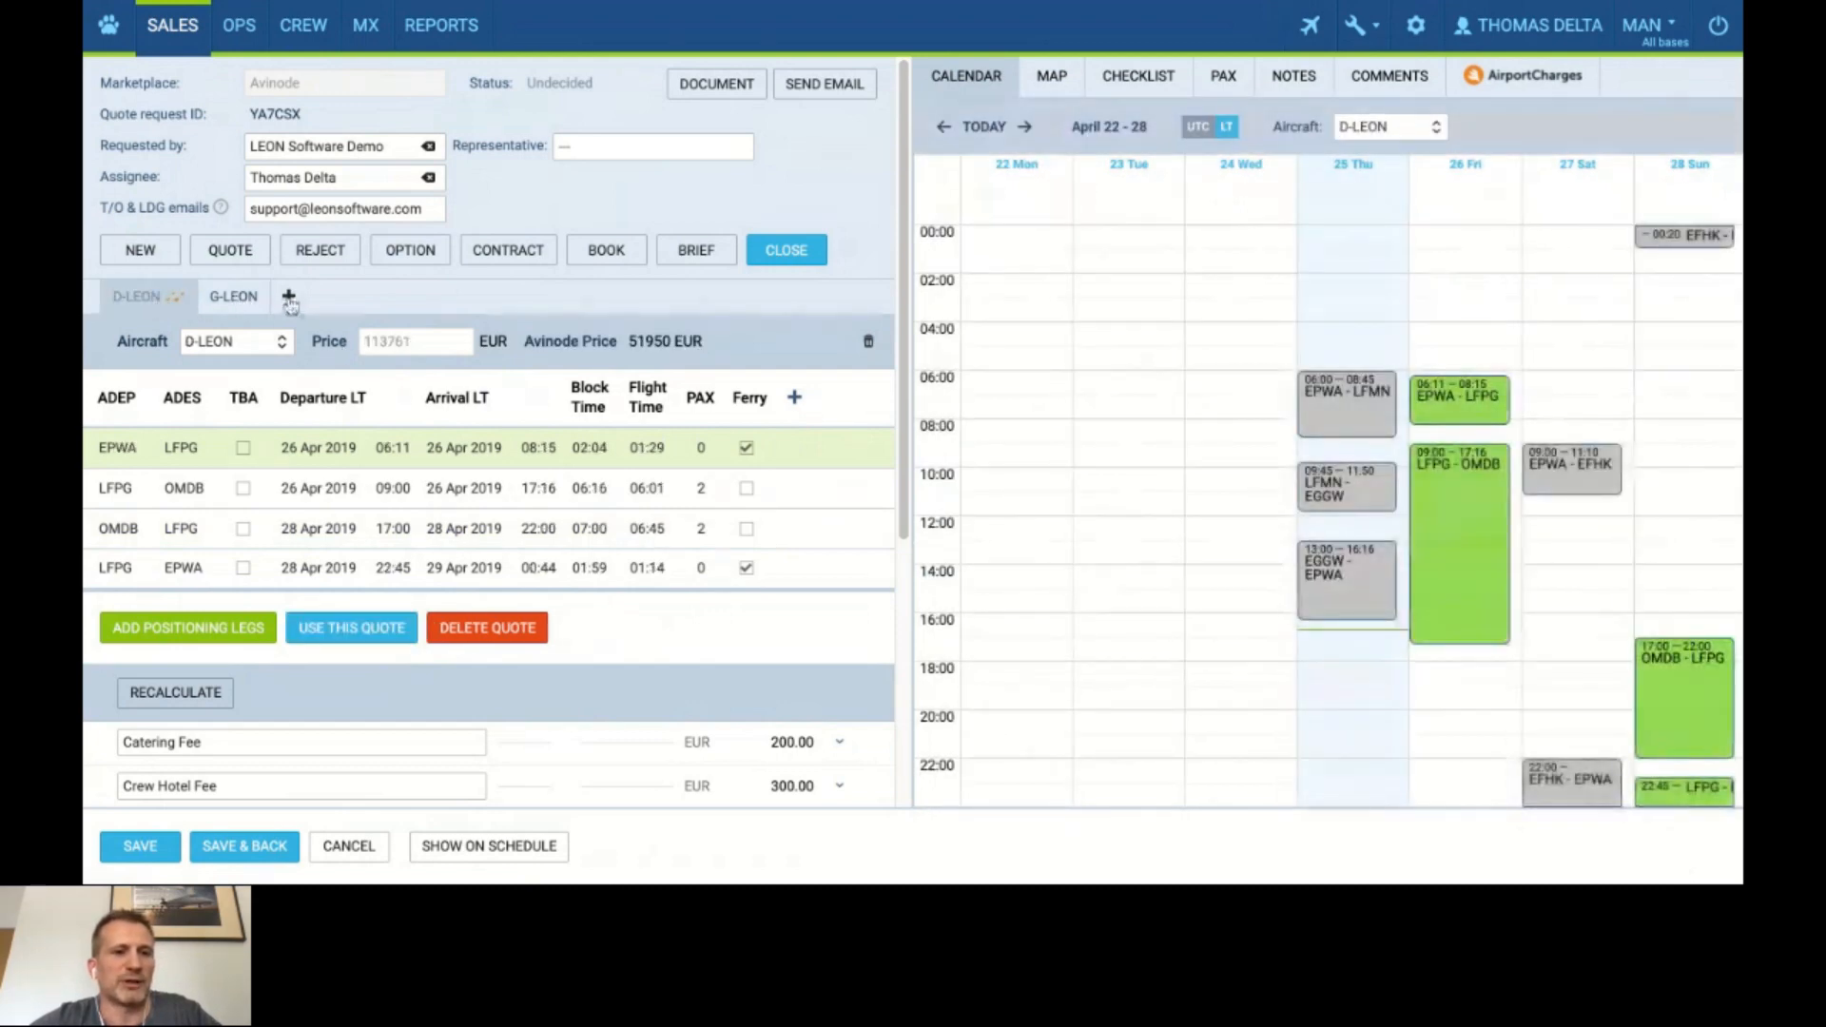
{"action": "left_click", "coordinate": [234, 297]}
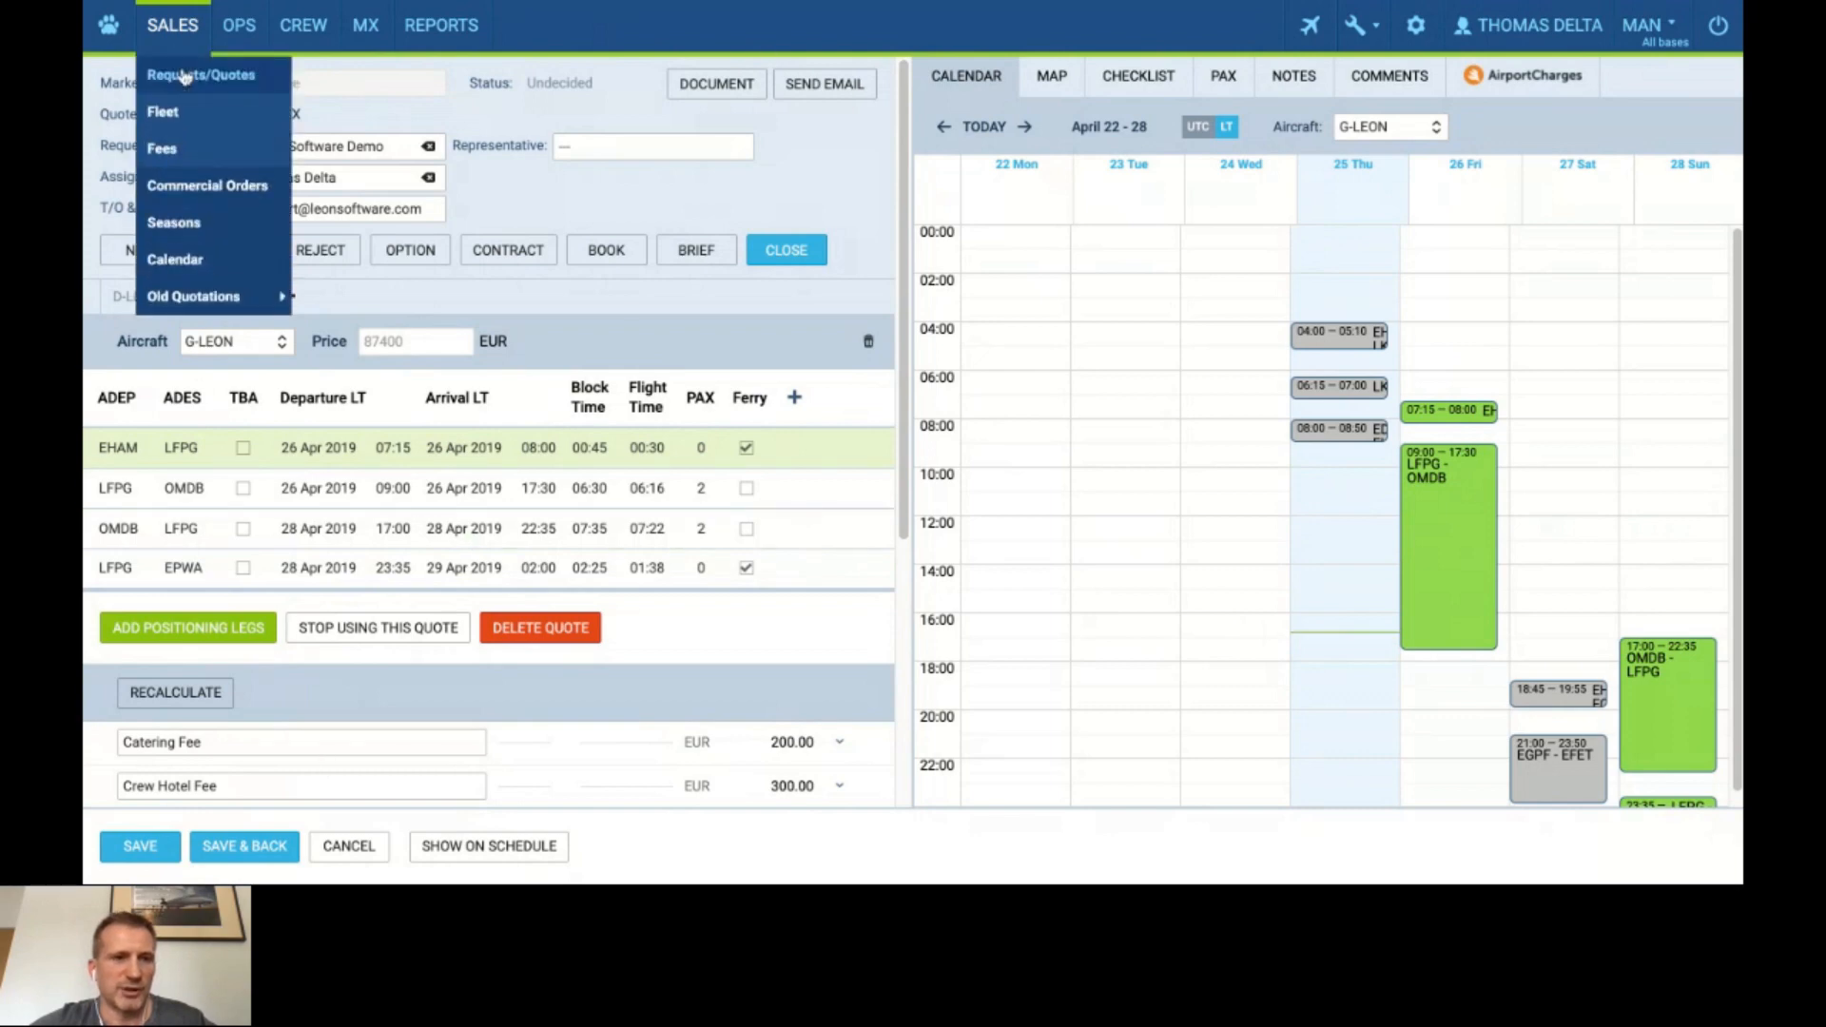
View a blank new quote form from the requests list and abandon it to return to the list.
{"action": "left_click", "coordinate": [187, 80]}
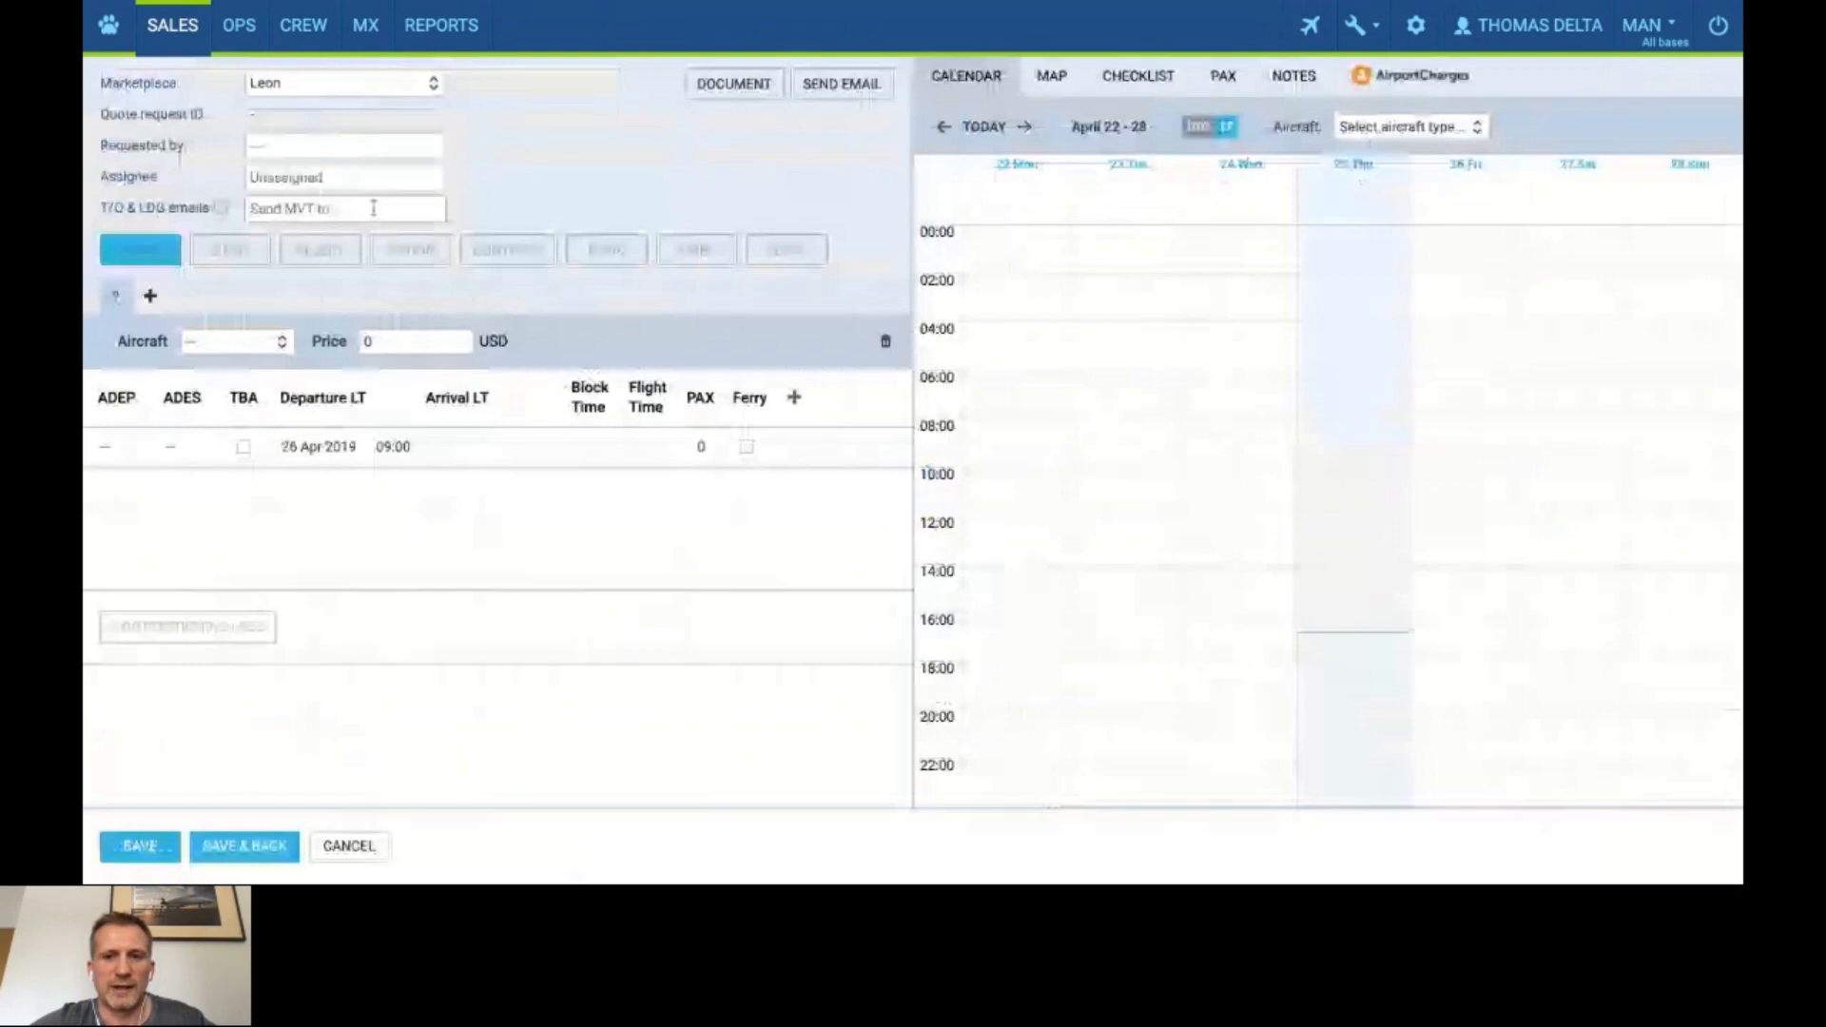
{"action": "left_click", "coordinate": [166, 27]}
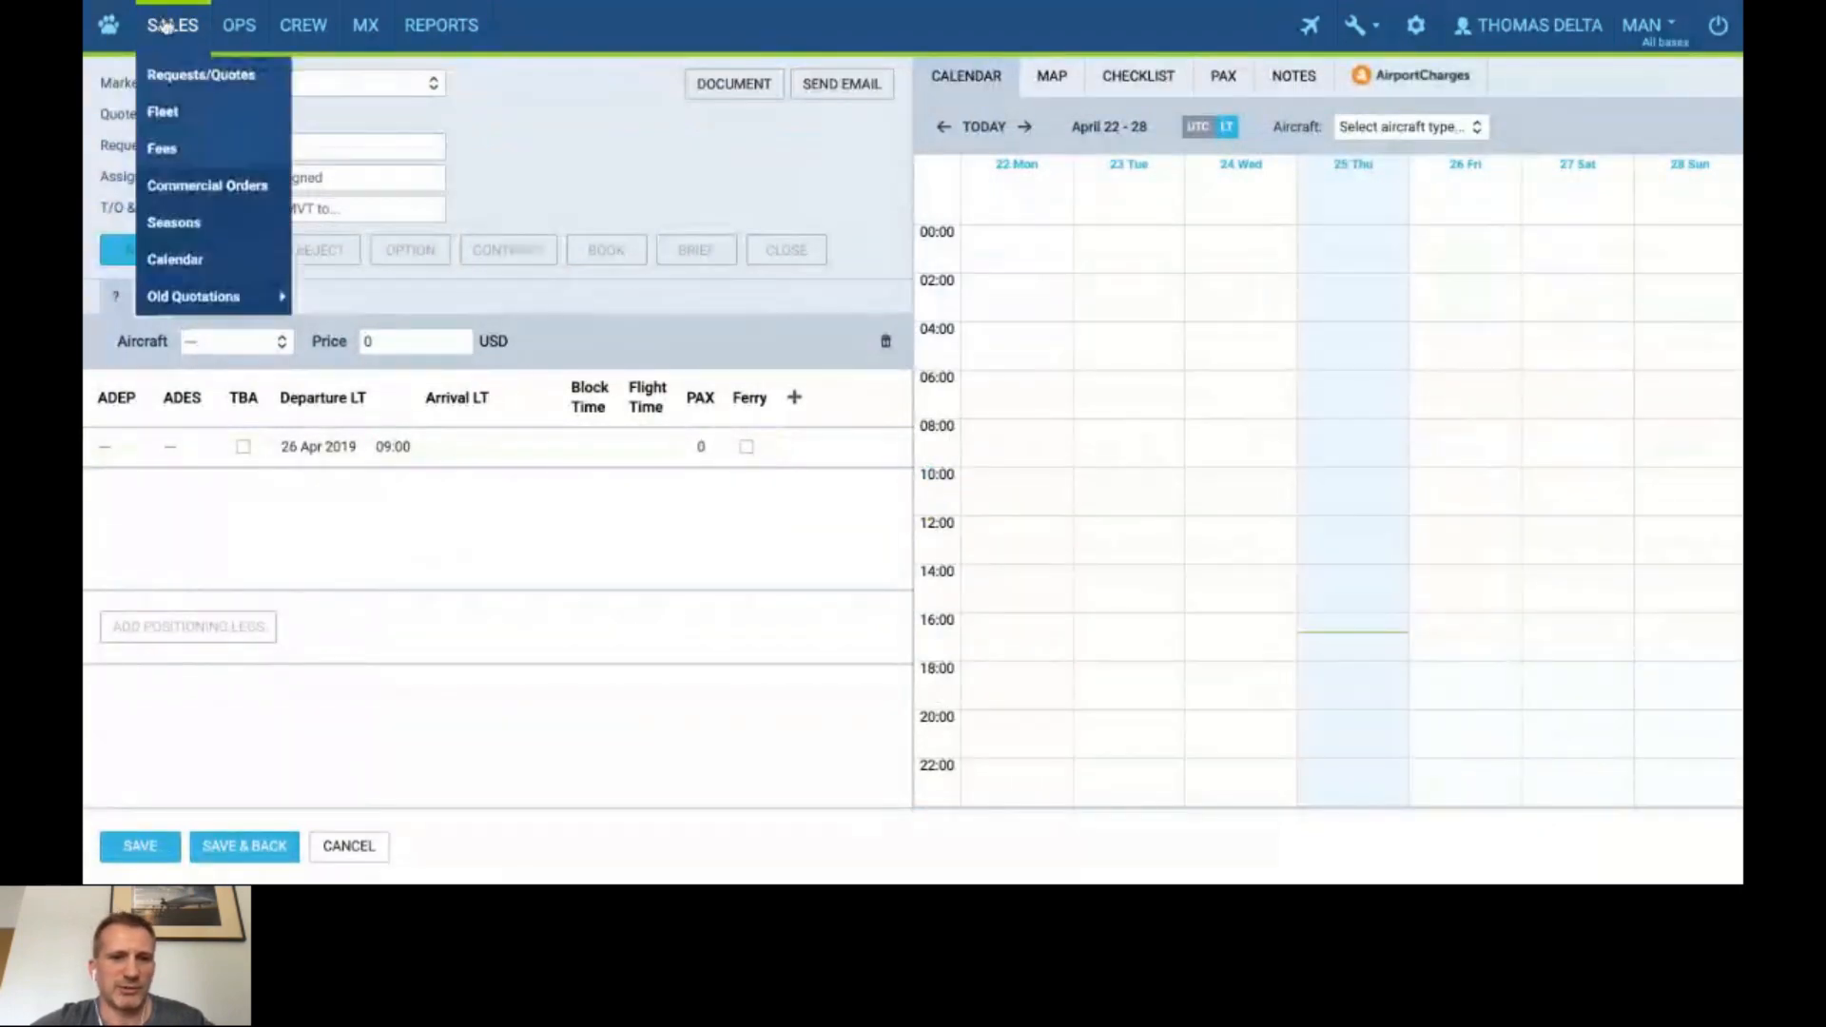
{"action": "left_click", "coordinate": [202, 84]}
{"action": "left_click", "coordinate": [857, 507]}
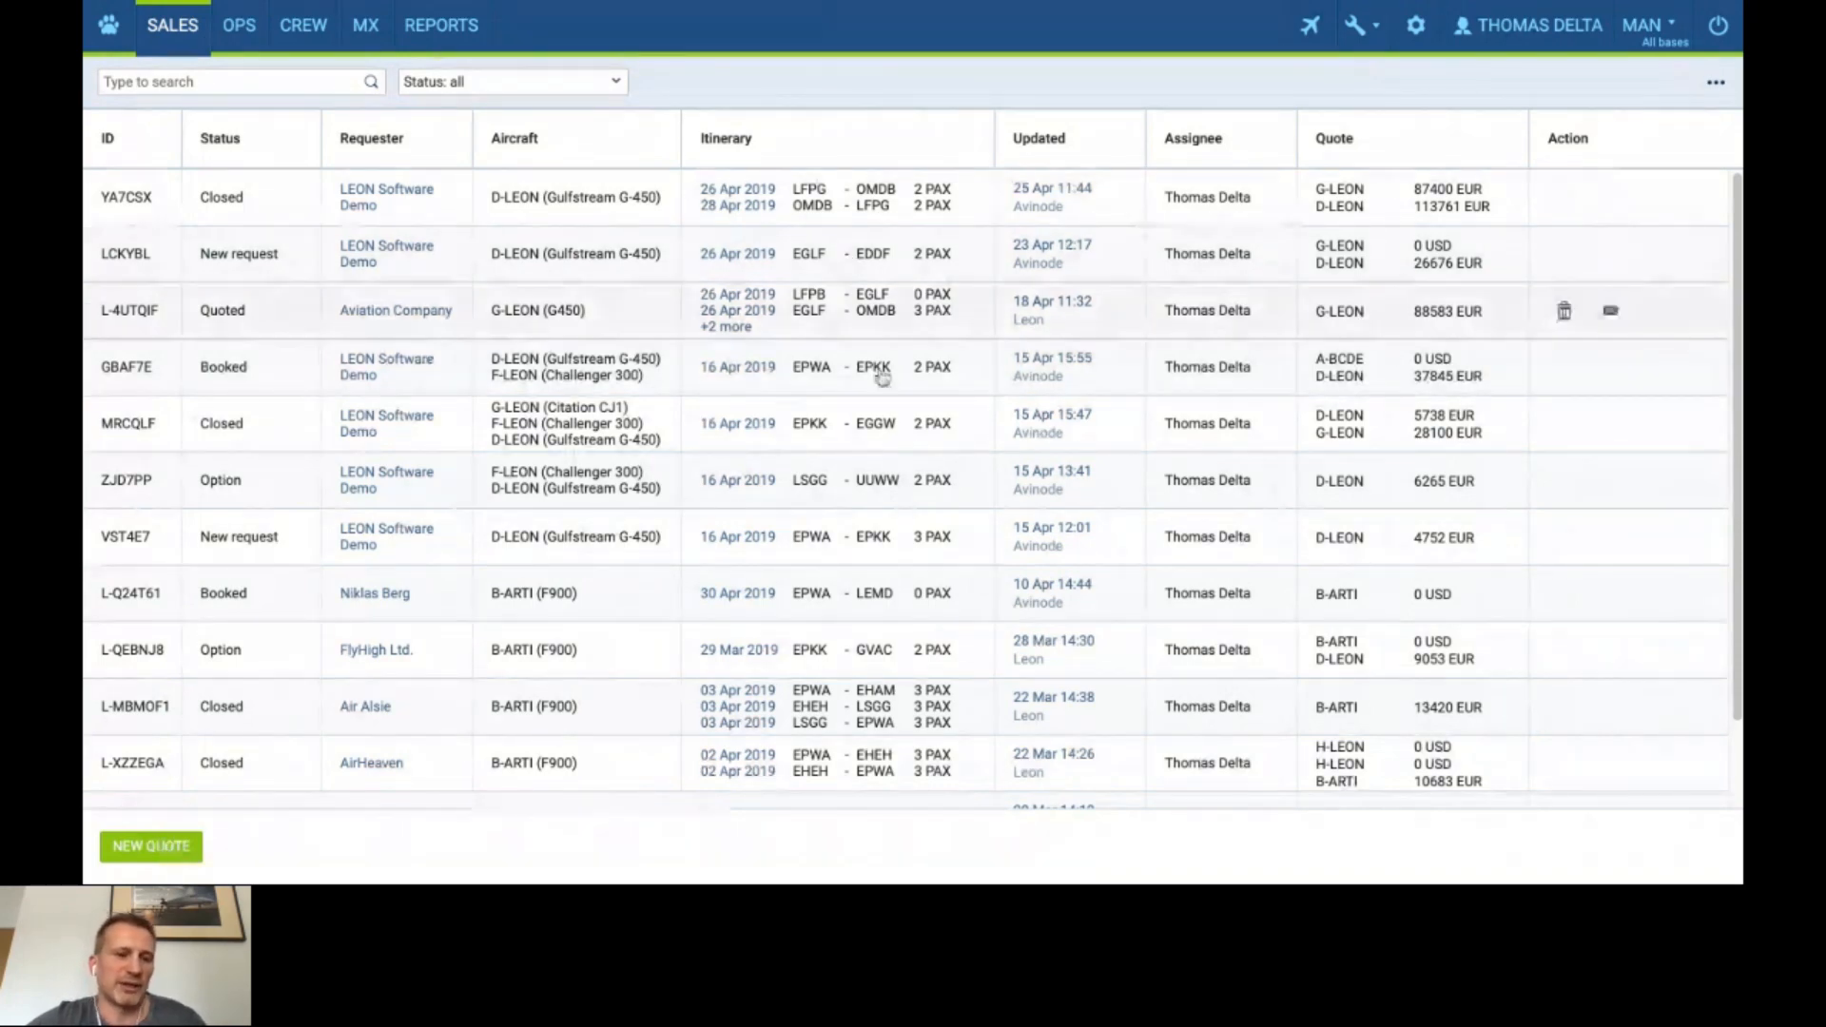
Leave another blank new quote unsaved for the sales fees and open the Medium Jet airport fees.
{"action": "left_click", "coordinate": [146, 851]}
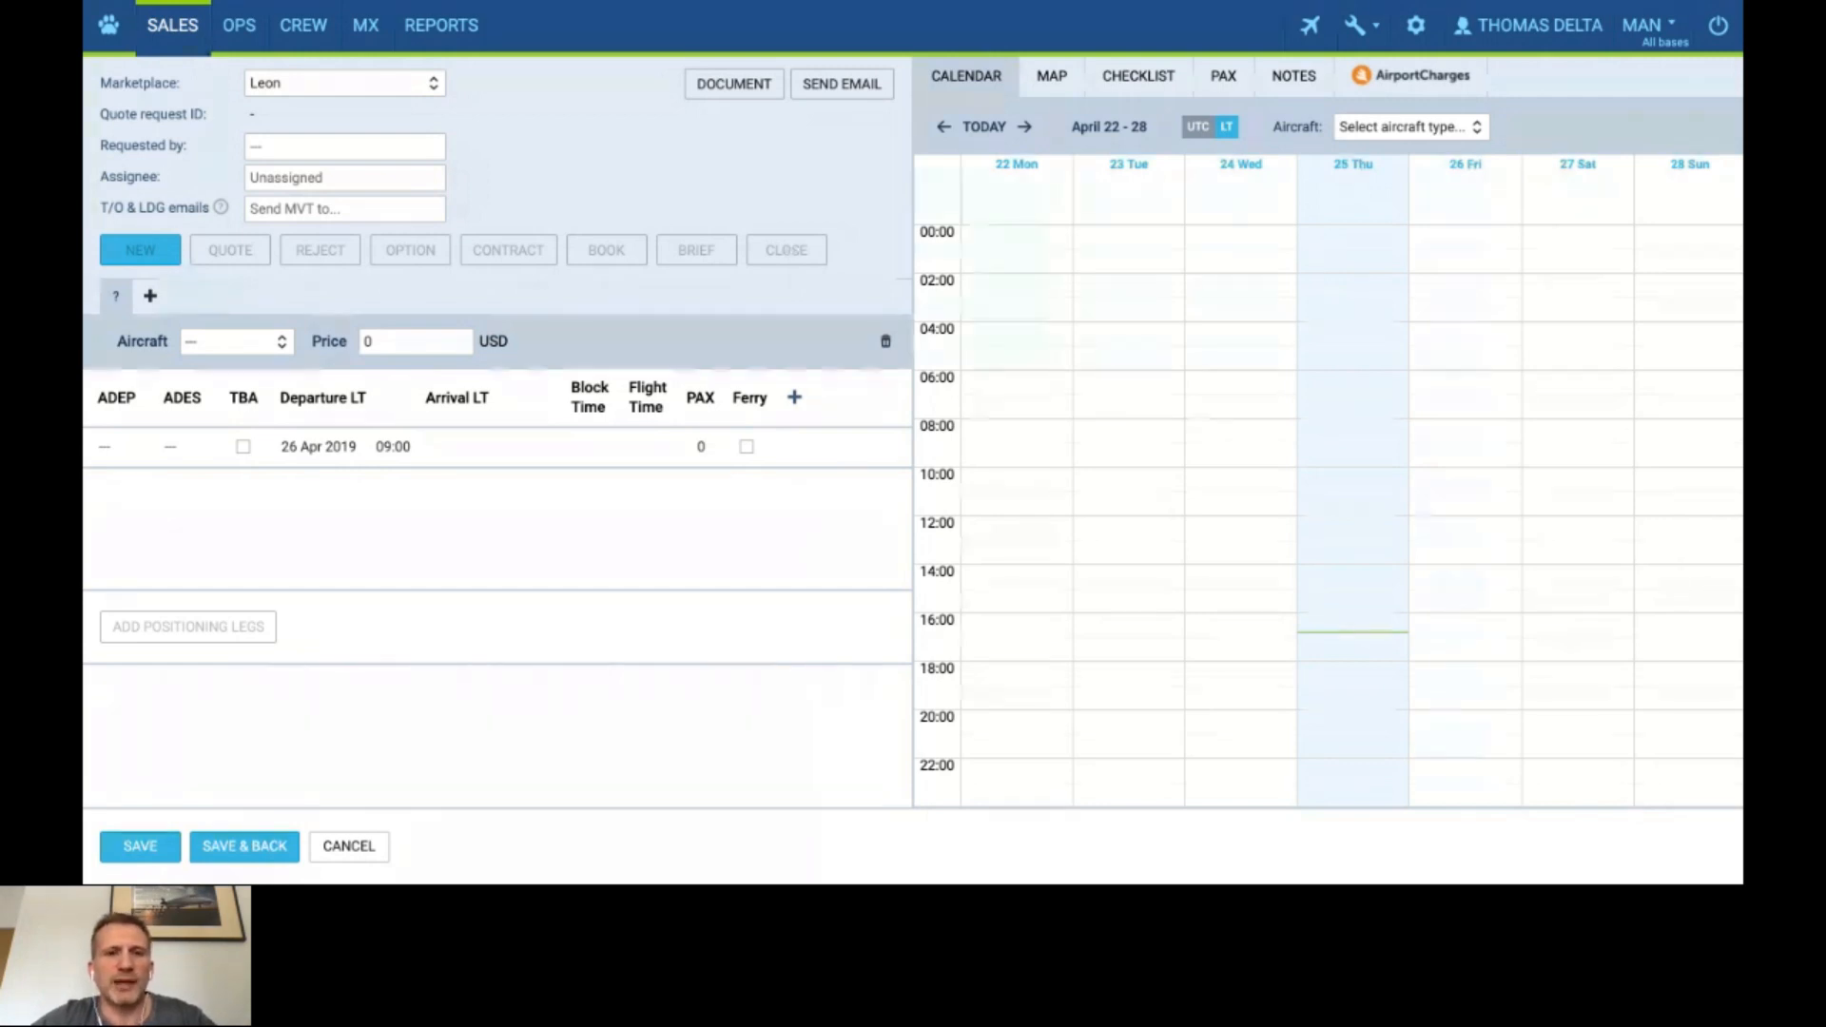
{"action": "left_click", "coordinate": [192, 28]}
{"action": "left_click", "coordinate": [198, 152]}
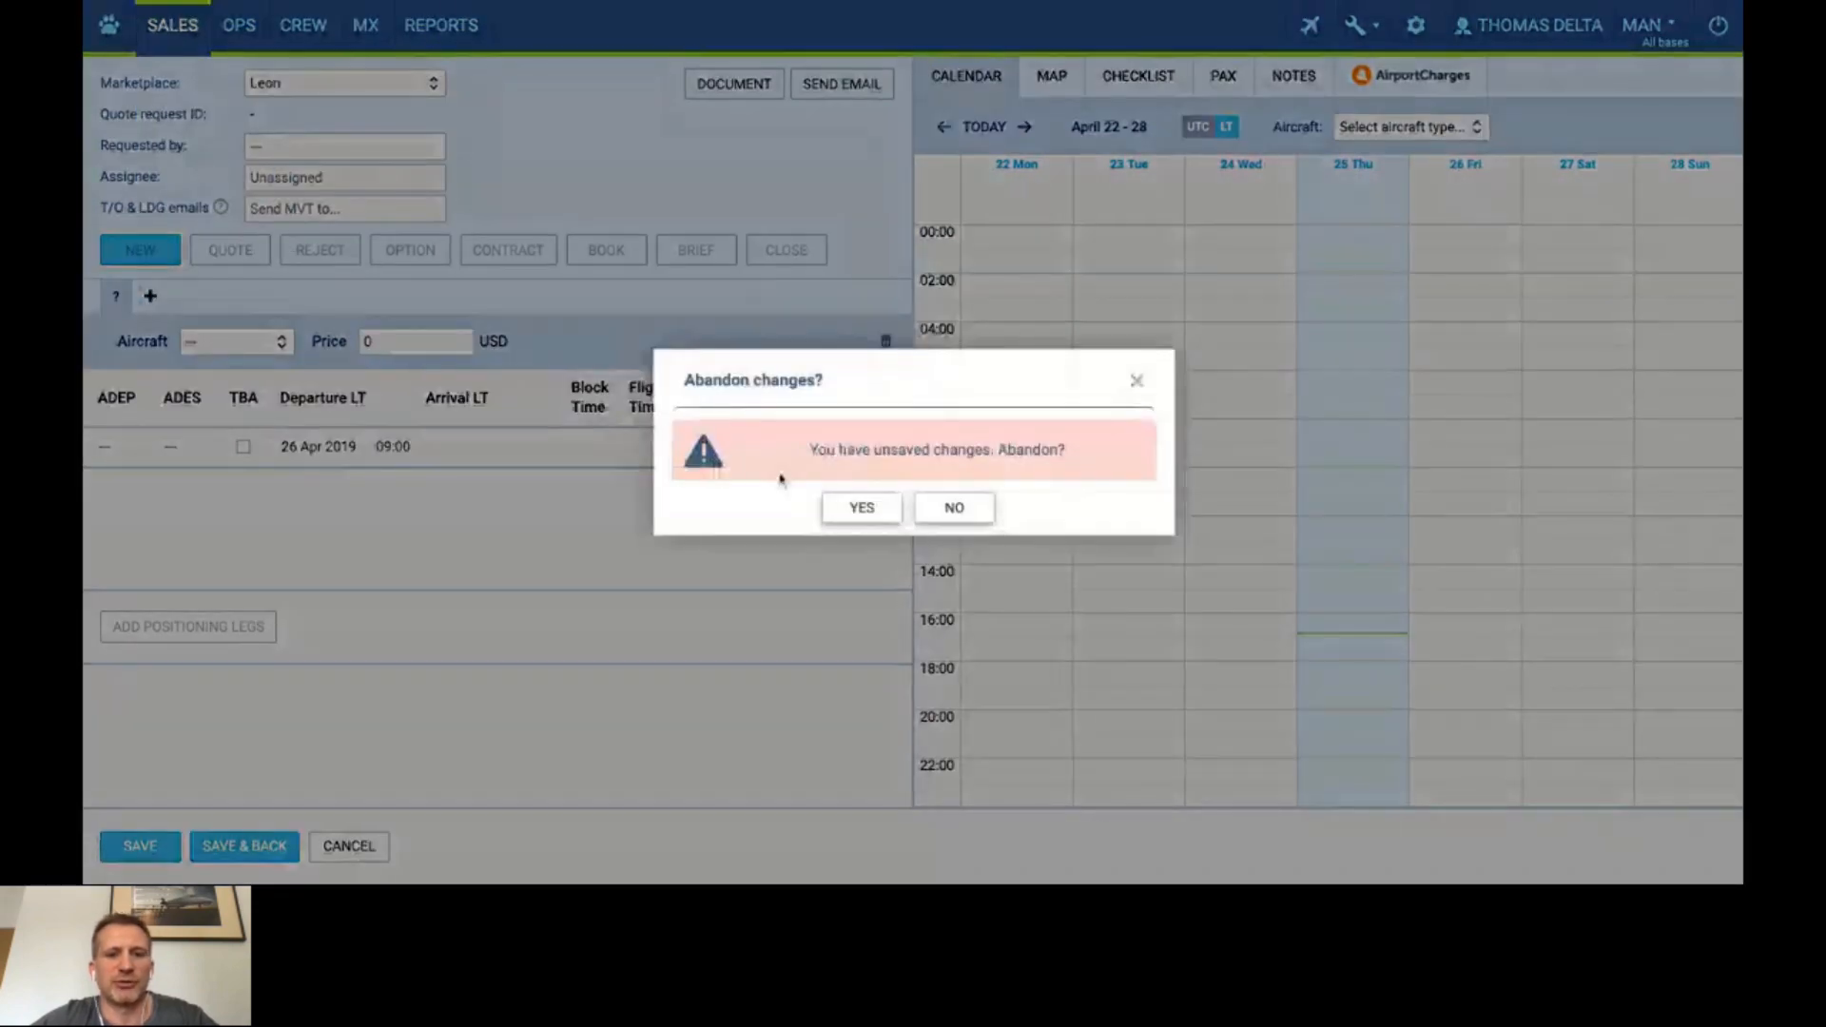
{"action": "left_click", "coordinate": [859, 505]}
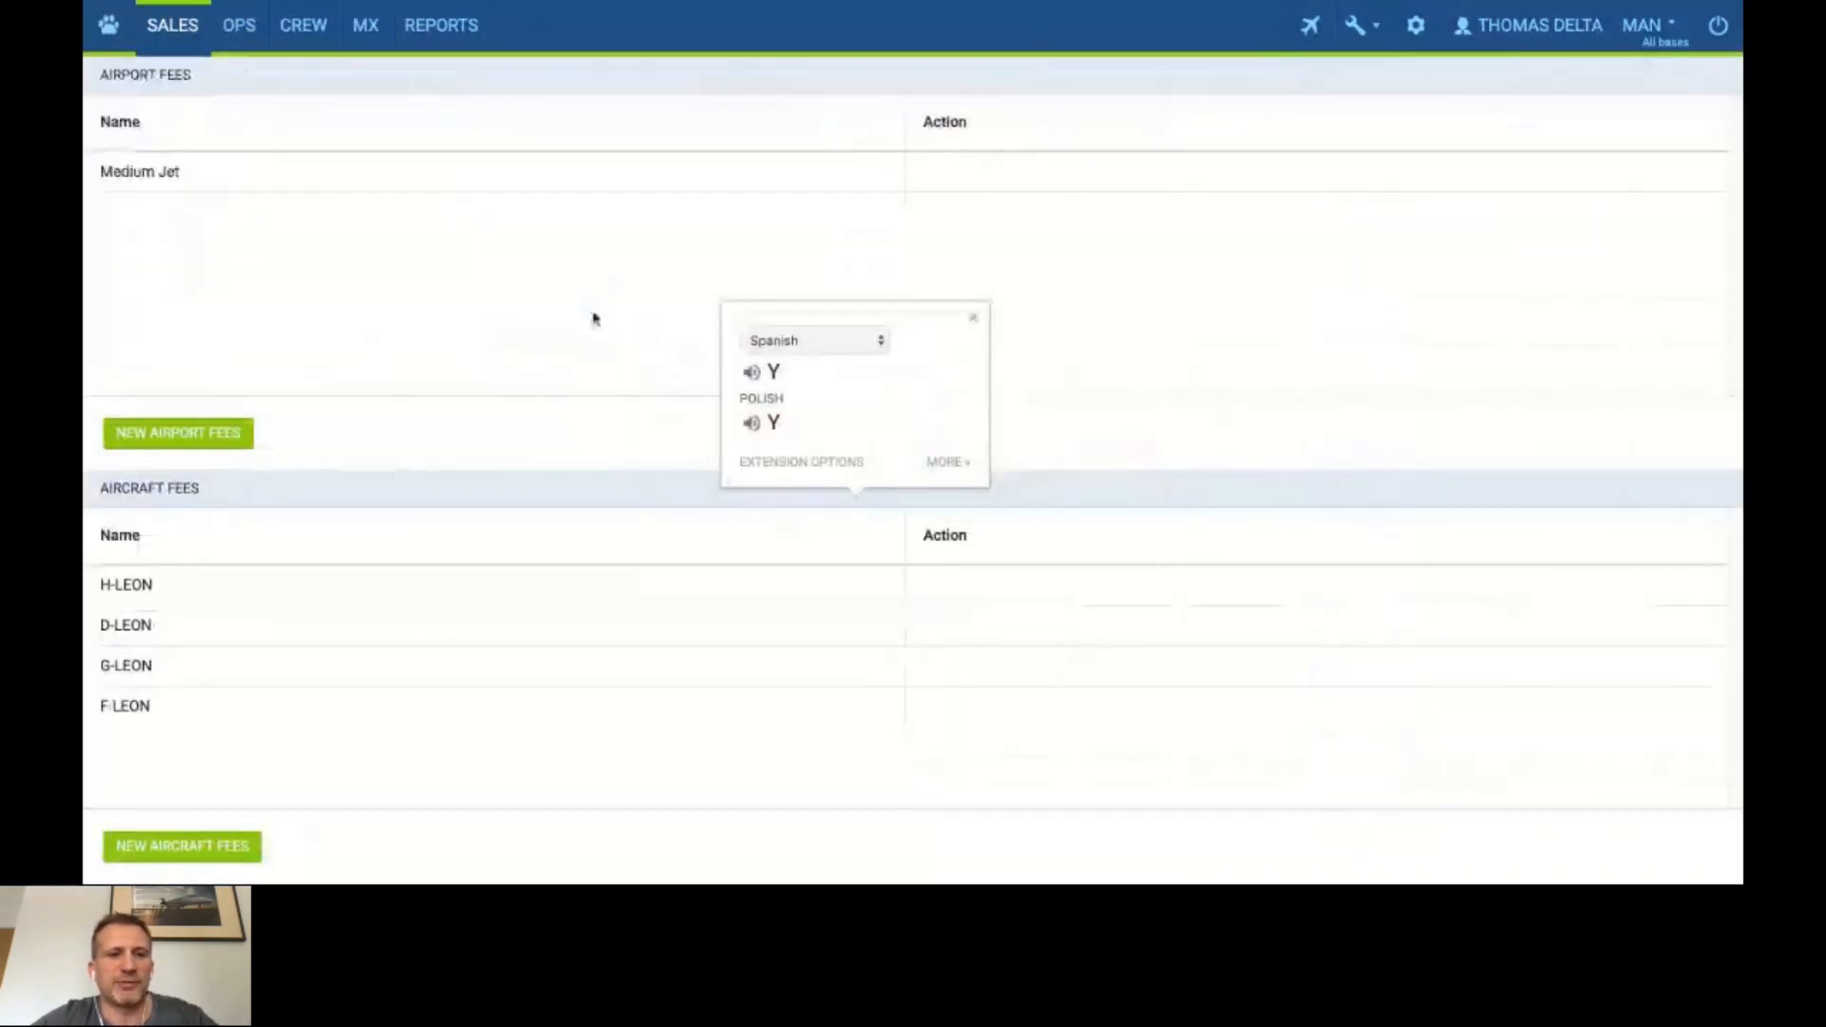
{"action": "left_click", "coordinate": [161, 180]}
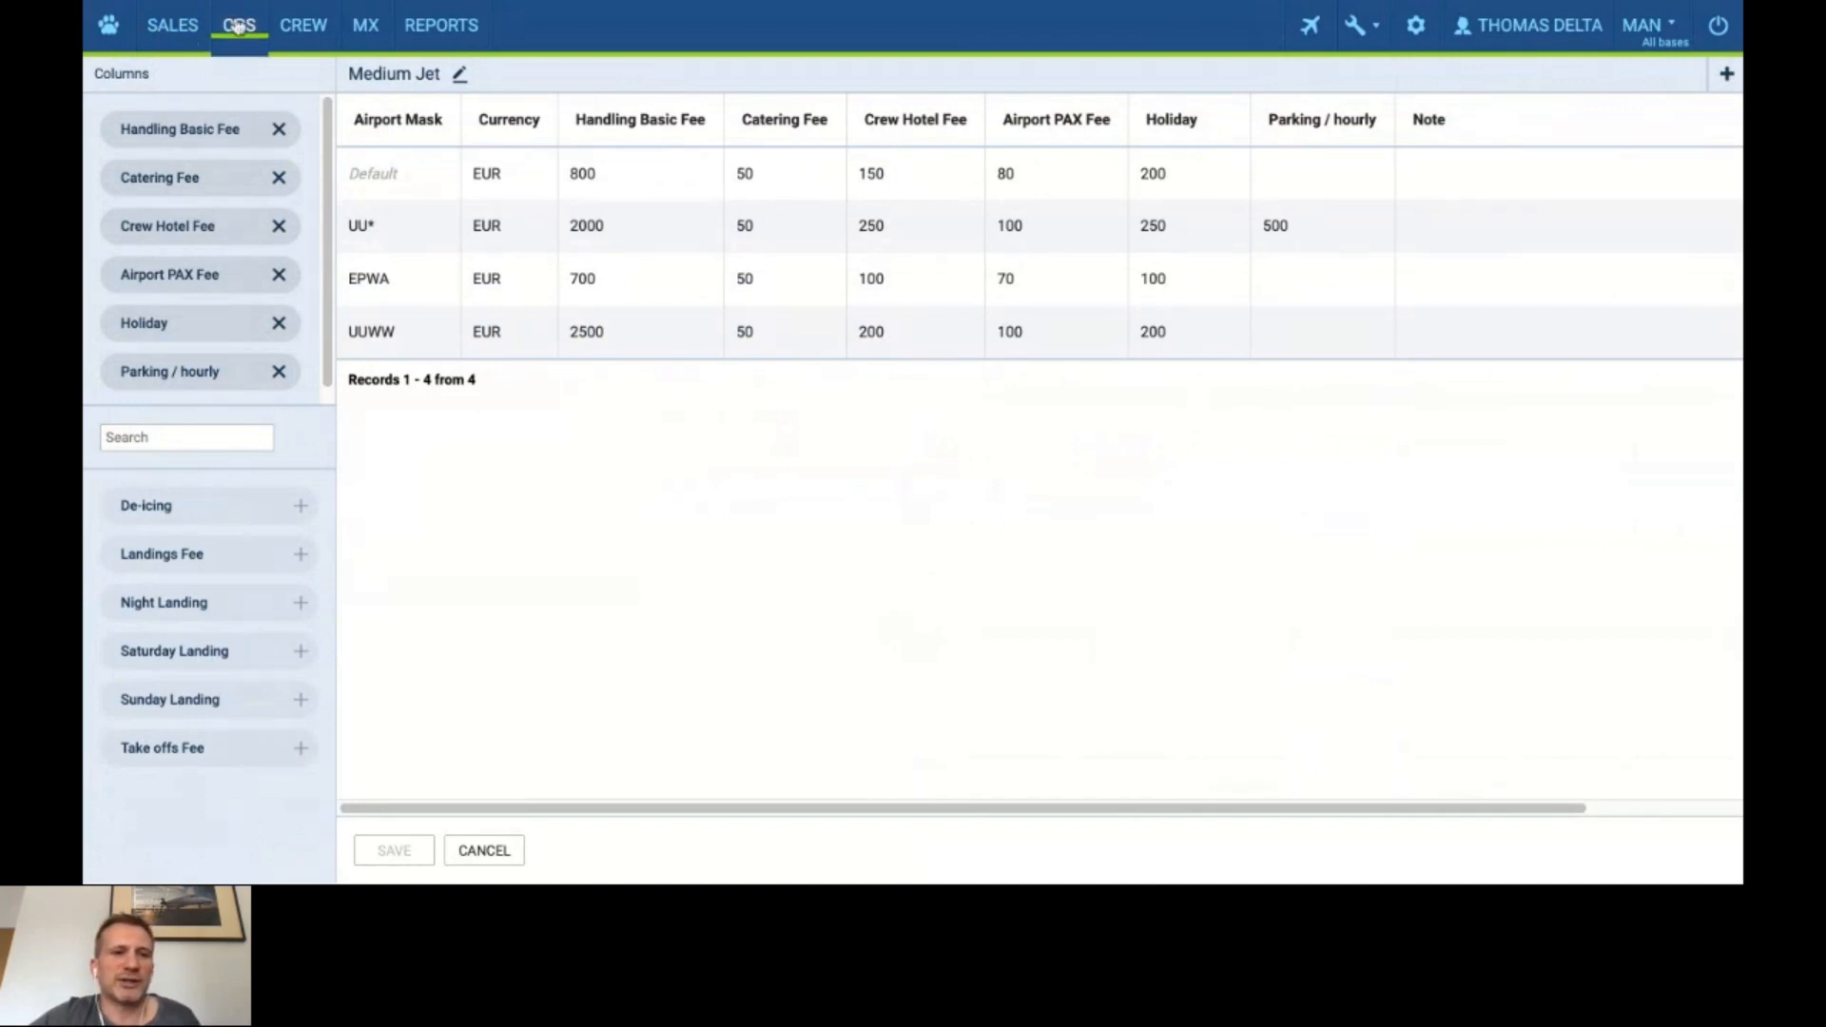
Return to the fees overview and open the H-LEON aircraft fees.
{"action": "left_click", "coordinate": [172, 26]}
{"action": "left_click", "coordinate": [193, 148]}
{"action": "left_click", "coordinate": [205, 597]}
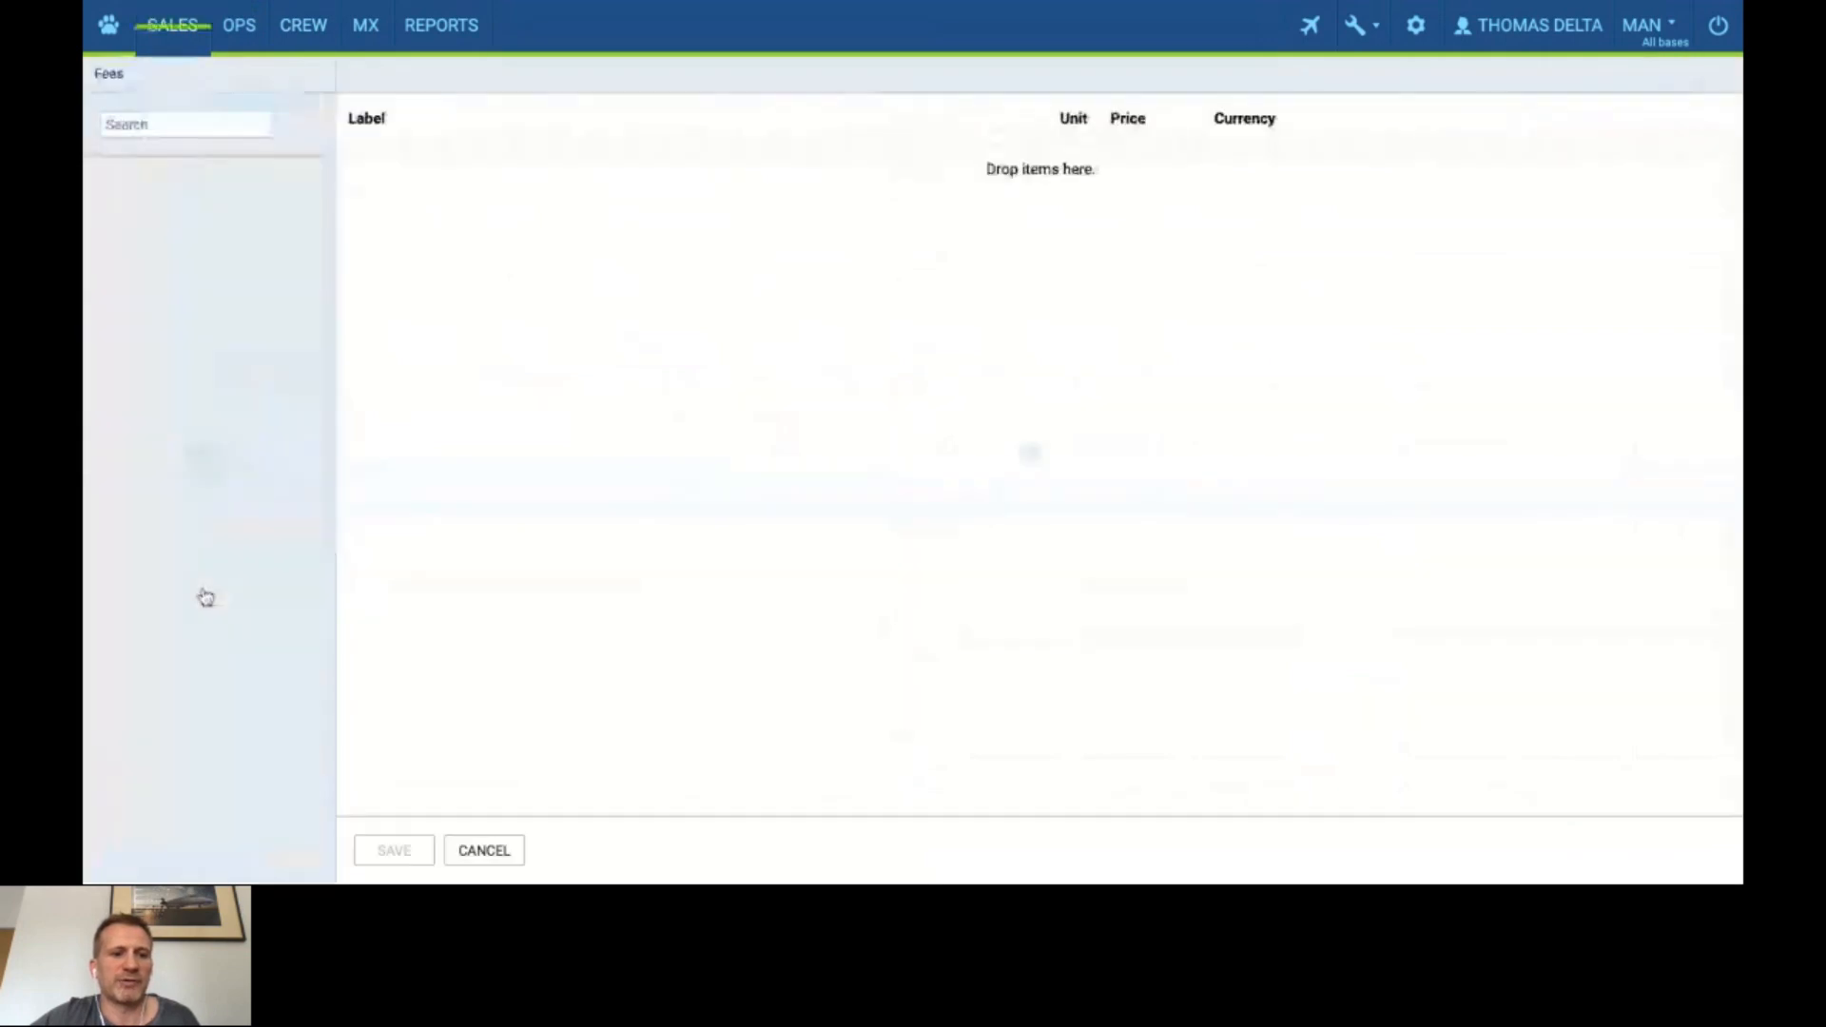